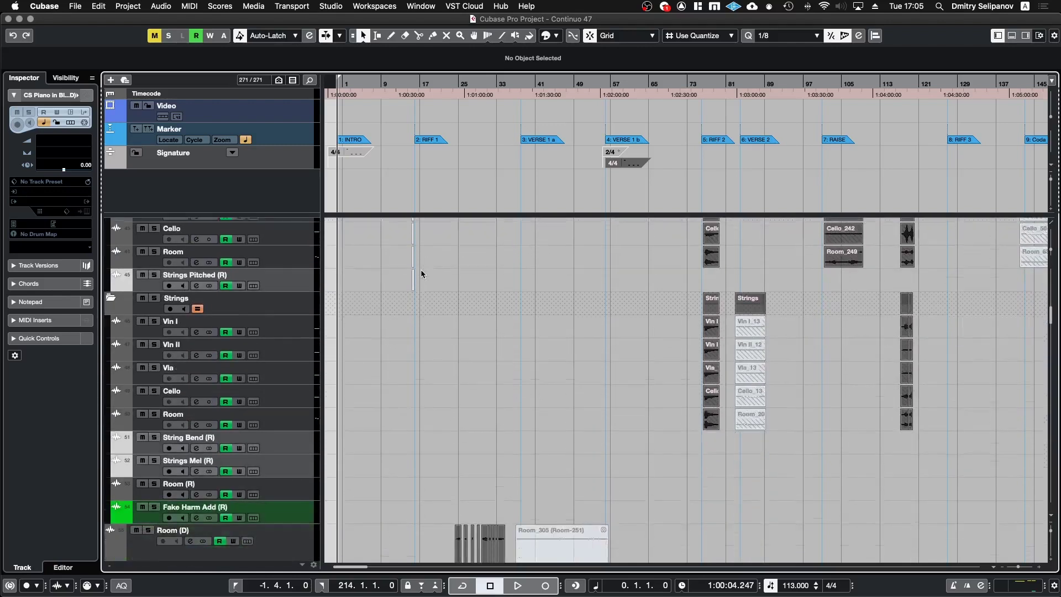
Look through the project's strings, piano, Blooper and delay tracks, viewing the intro section in closer detail
scroll(421, 273, down, 5)
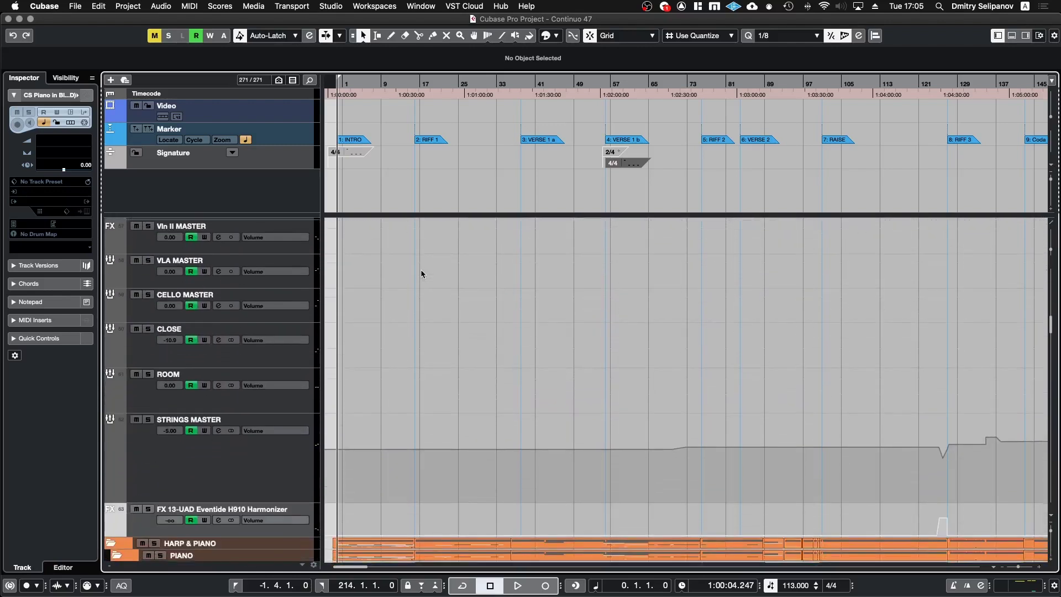
scroll(421, 274, down, 6)
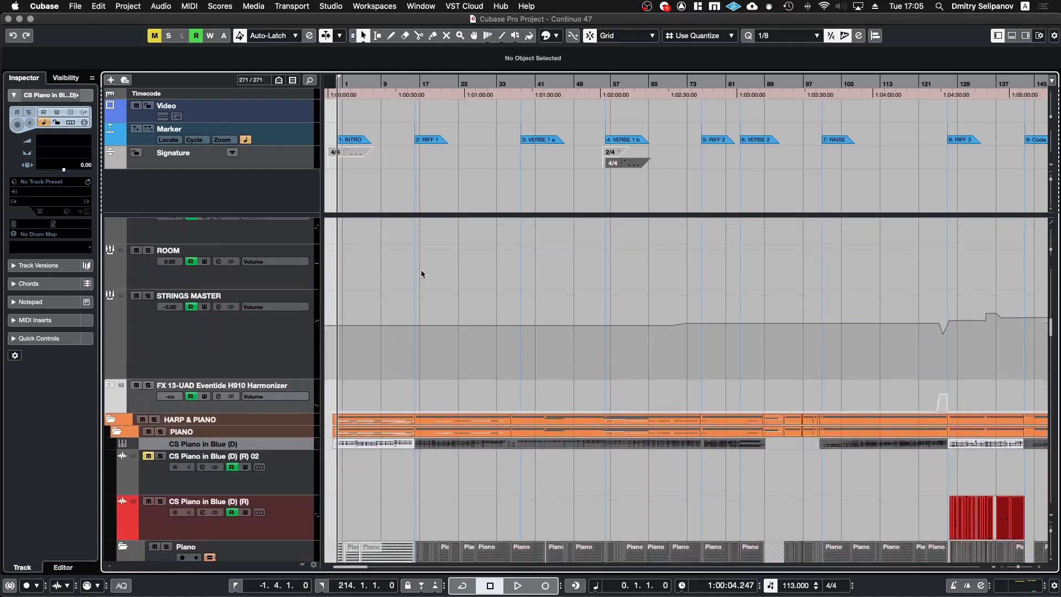
scroll(422, 273, down, 4)
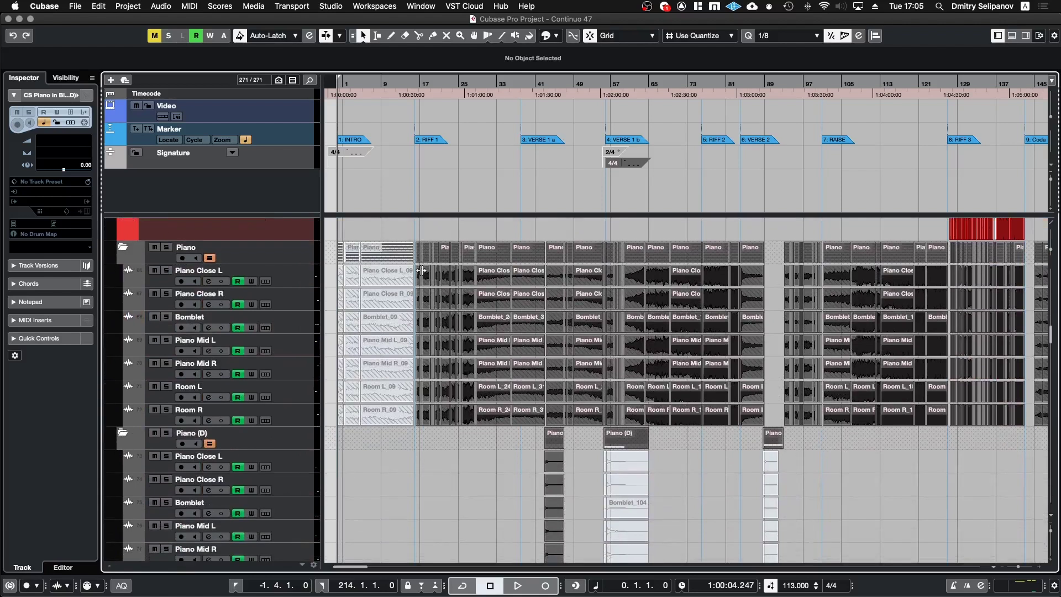
scroll(528, 357, down, 2)
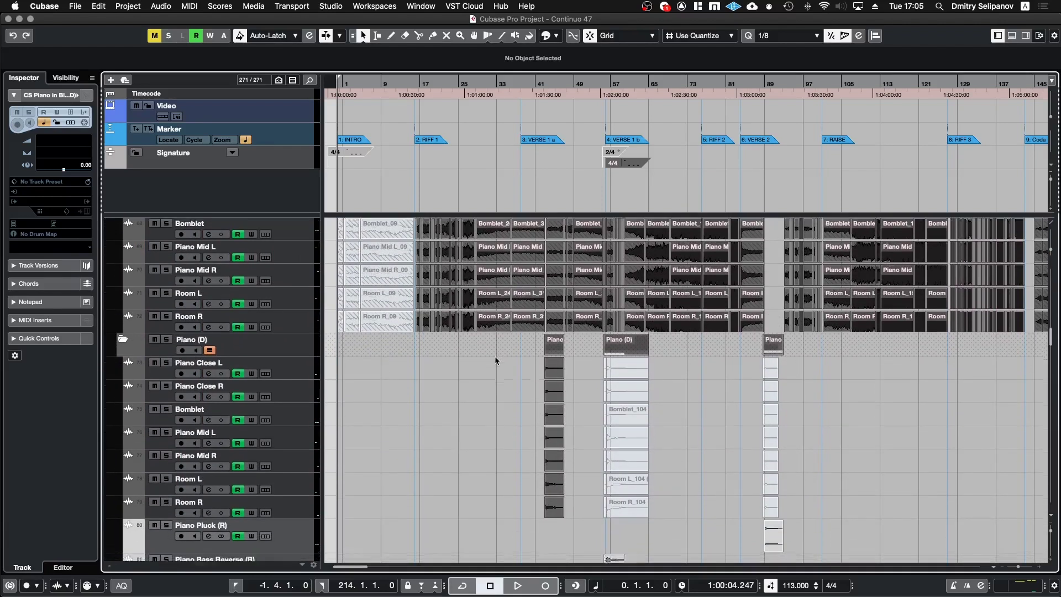
scroll(507, 430, down, 18)
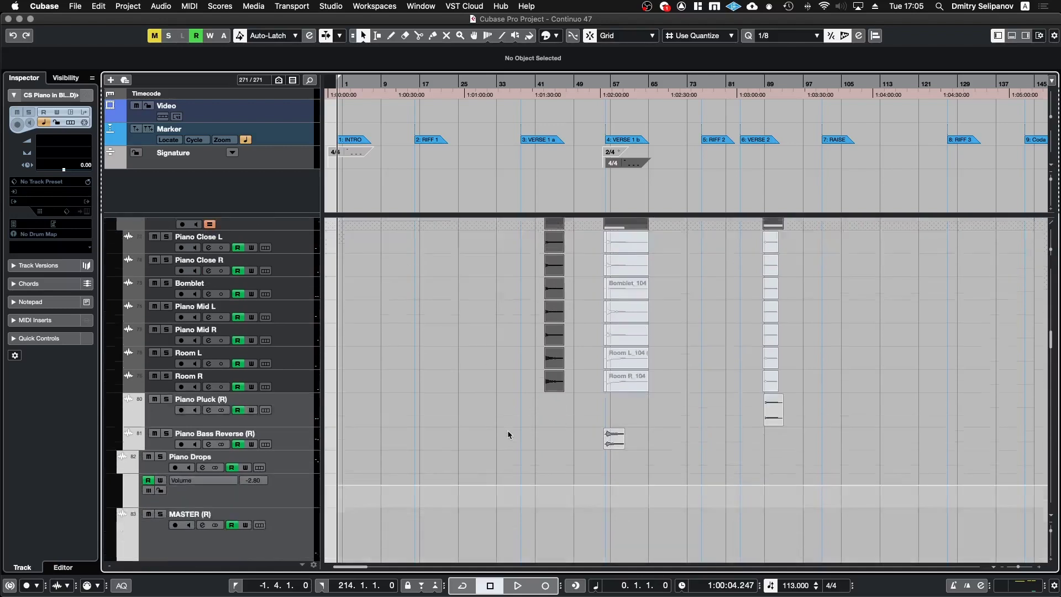
scroll(509, 431, down, 15)
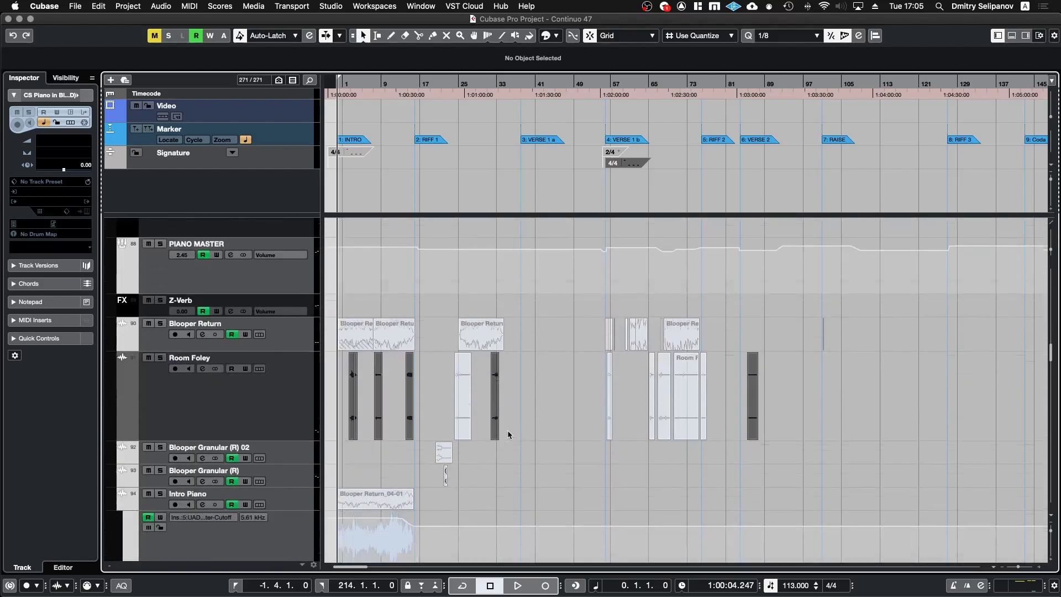
scroll(508, 429, down, 20)
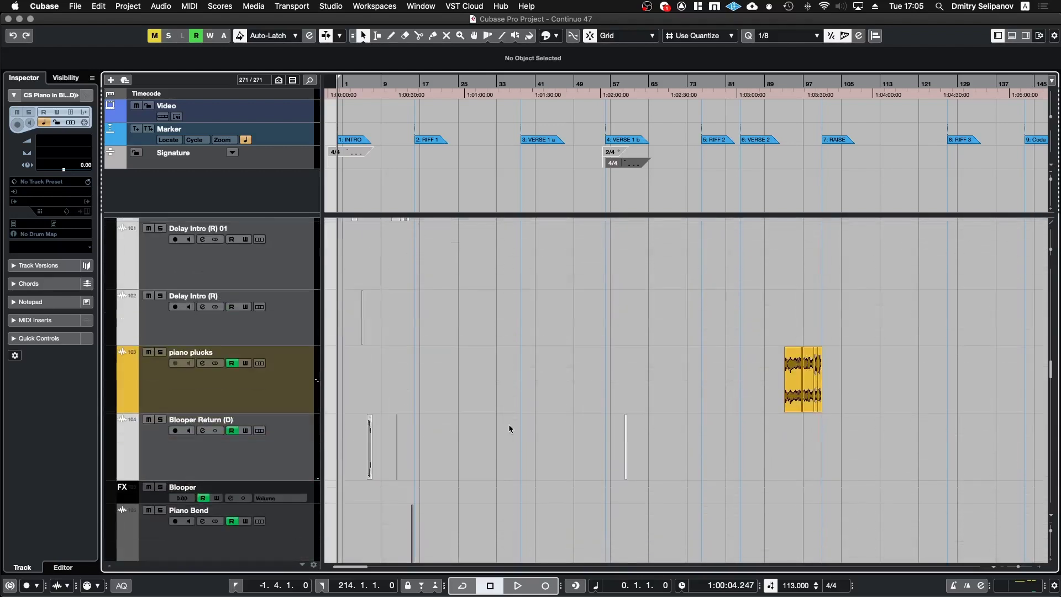
scroll(508, 425, up, 20)
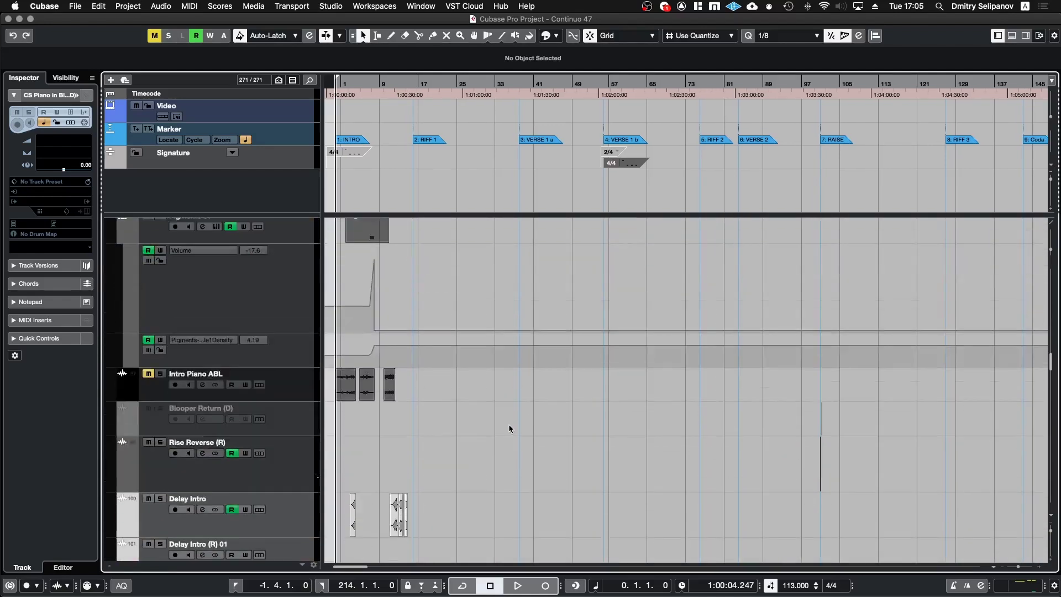
super+scroll(397, 367, up, 5)
scroll(397, 367, left, 3)
scroll(397, 366, up, 2)
scroll(396, 366, up, 15)
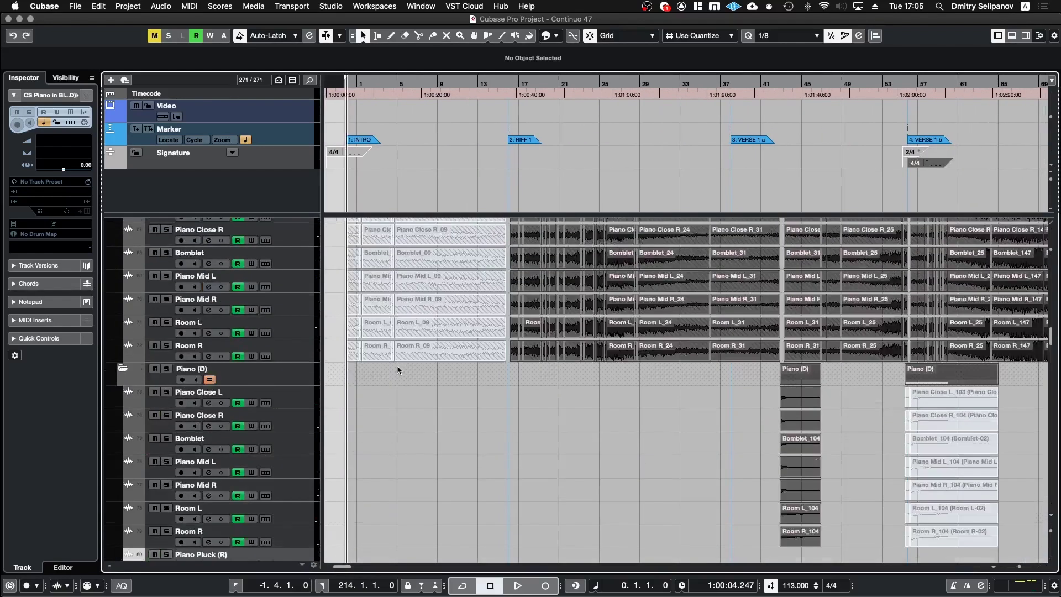
super+scroll(397, 366, up, 2)
scroll(397, 366, up, 15)
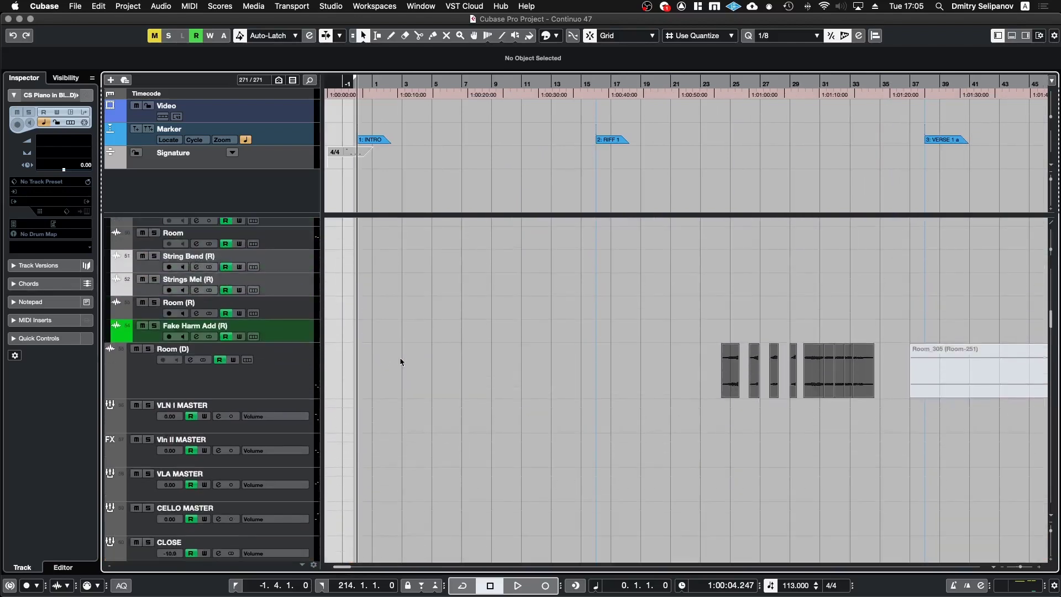
scroll(432, 257, up, 10)
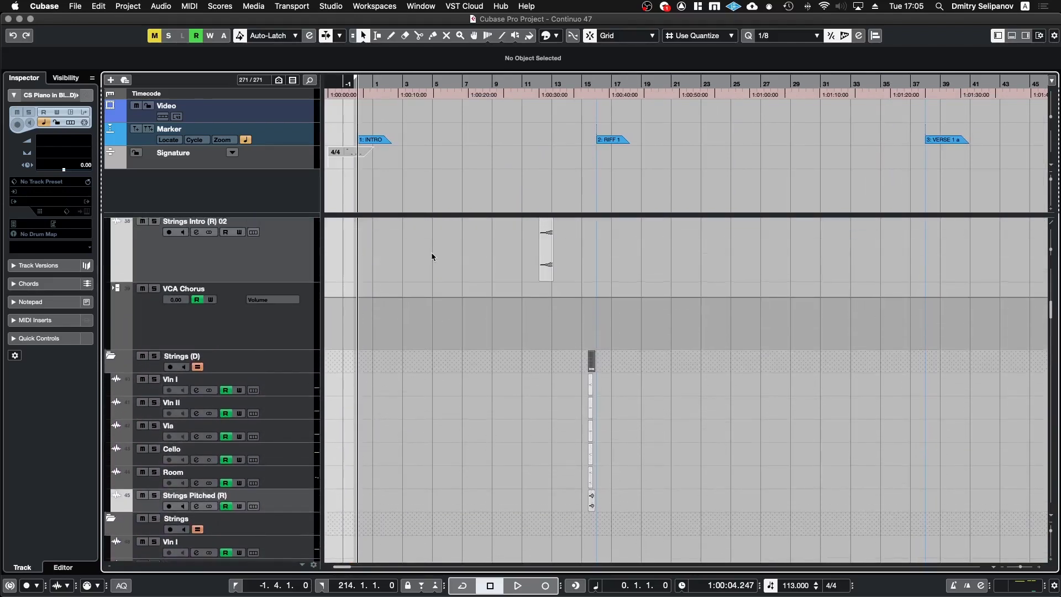
Play the intro from the left locator up to RIFF 1 while viewing the Intro Piano and Blooper tracks, and stop playback
key(KP_1)
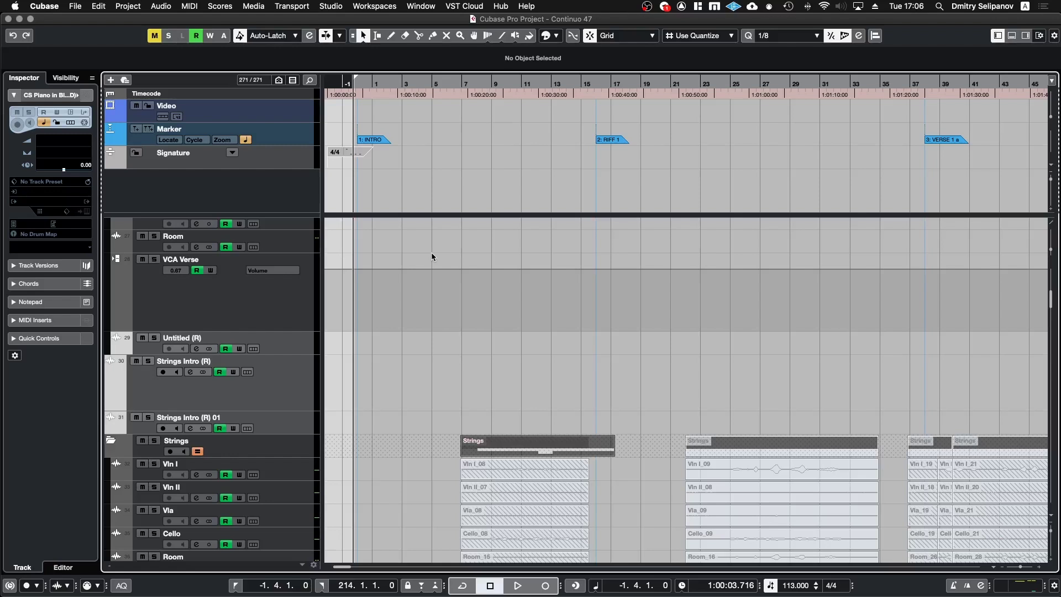
key(space)
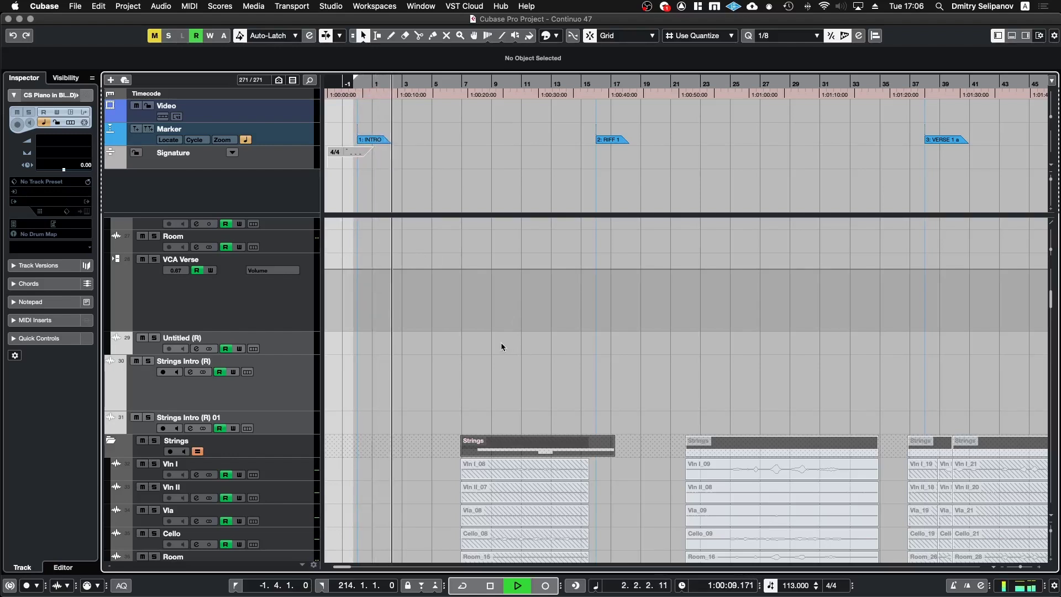
scroll(501, 344, down, 20)
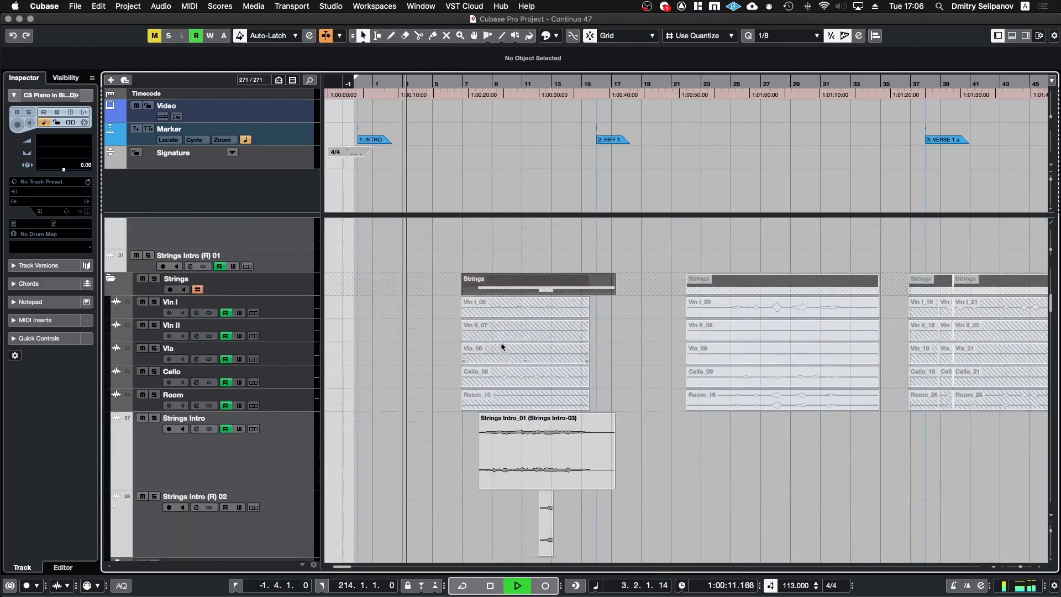
scroll(501, 346, down, 15)
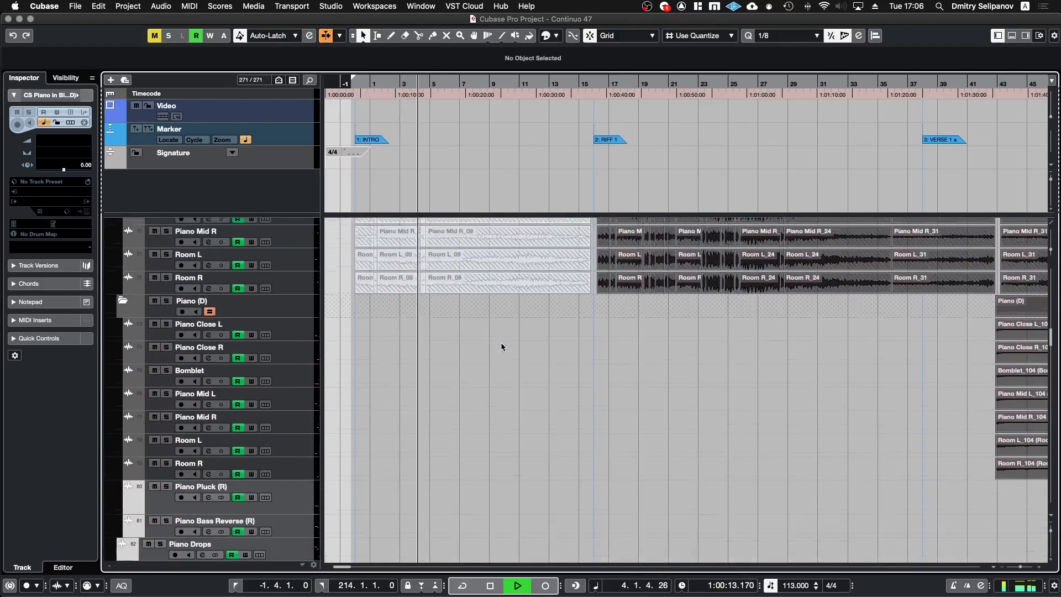
scroll(502, 347, down, 5)
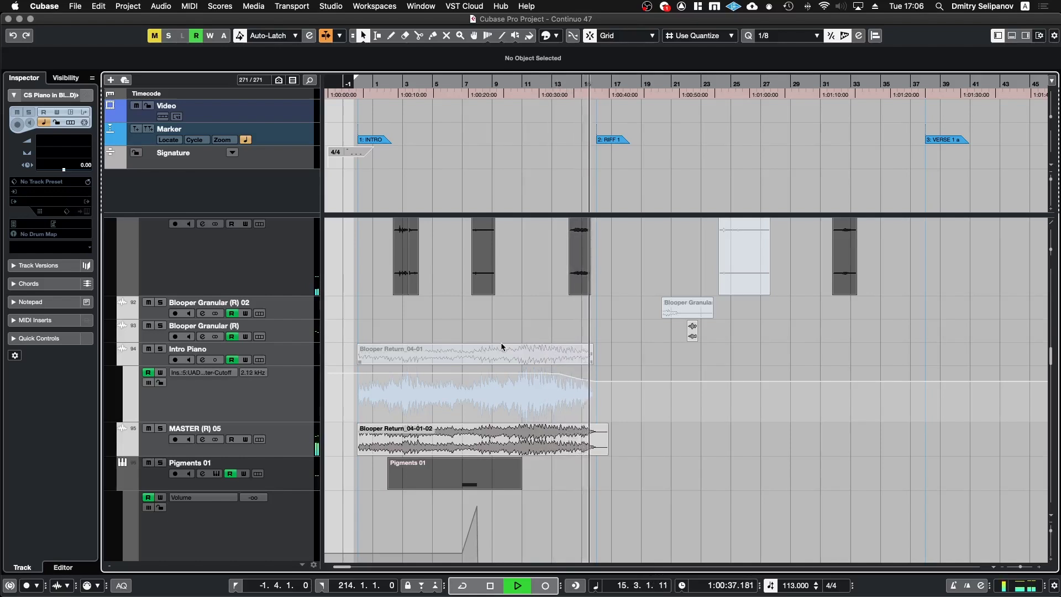
key(space)
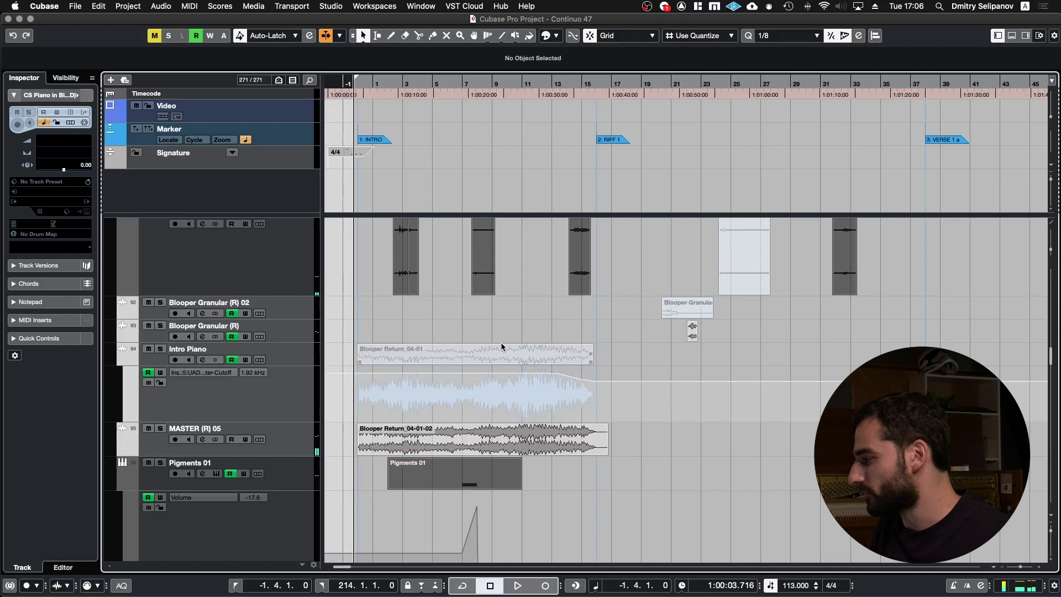
Solo the MASTER (R) 05 track, listen to the opening of its Blooper Return_04-01-02 clip, and unsolo the track
click(432, 441)
scroll(399, 444, up, 5)
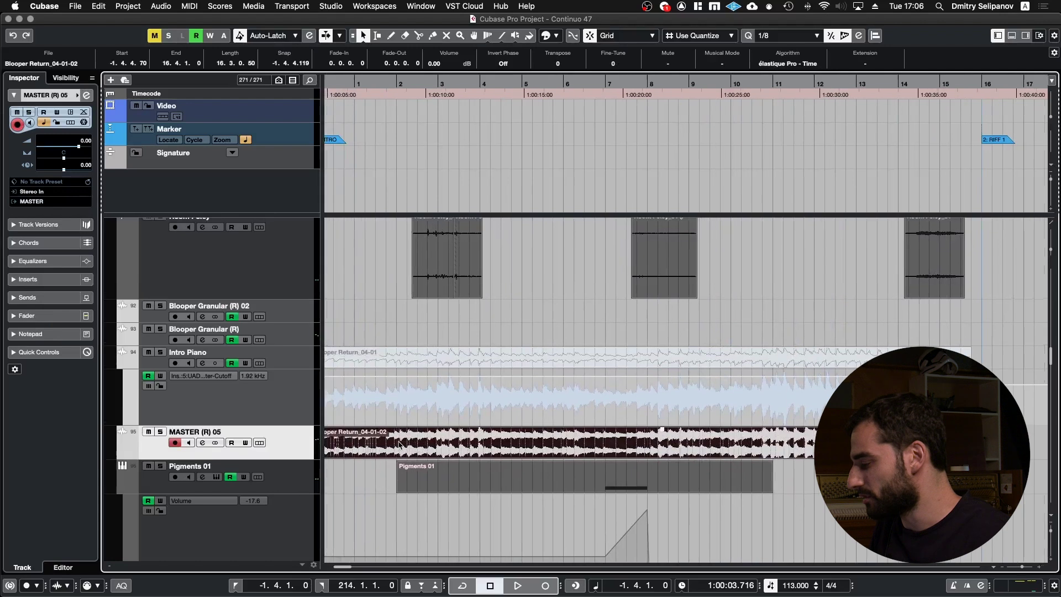
scroll(399, 445, down, 2)
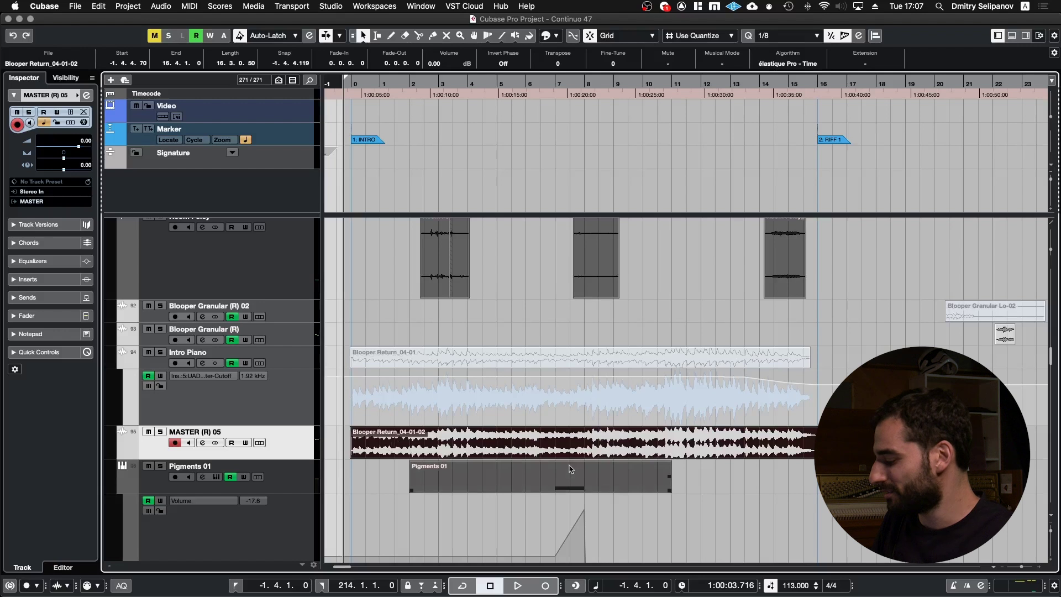
key(g)
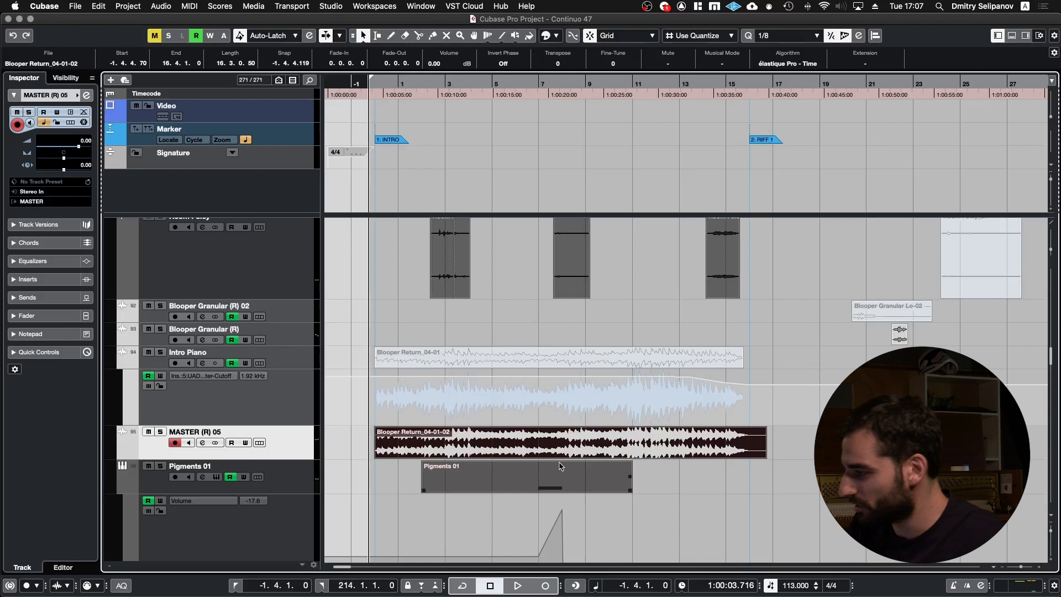
key(s)
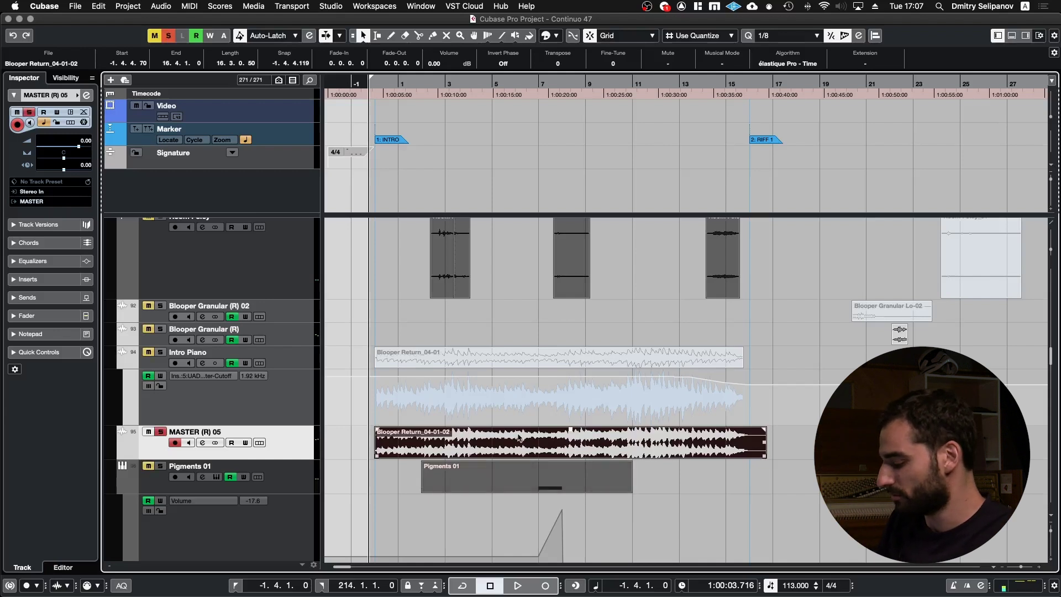
key(space)
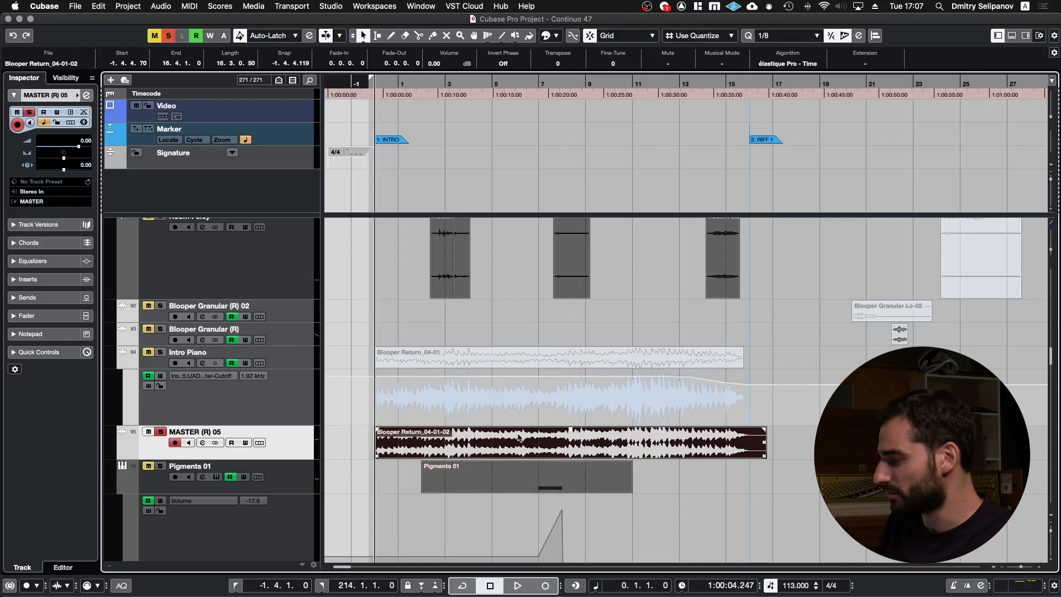
key(space)
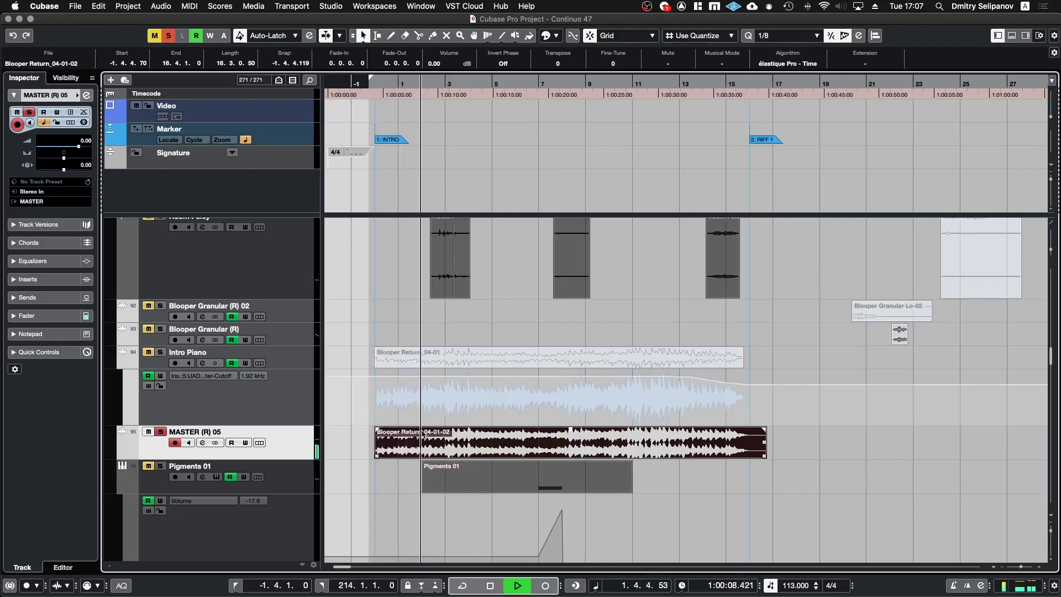
key(space)
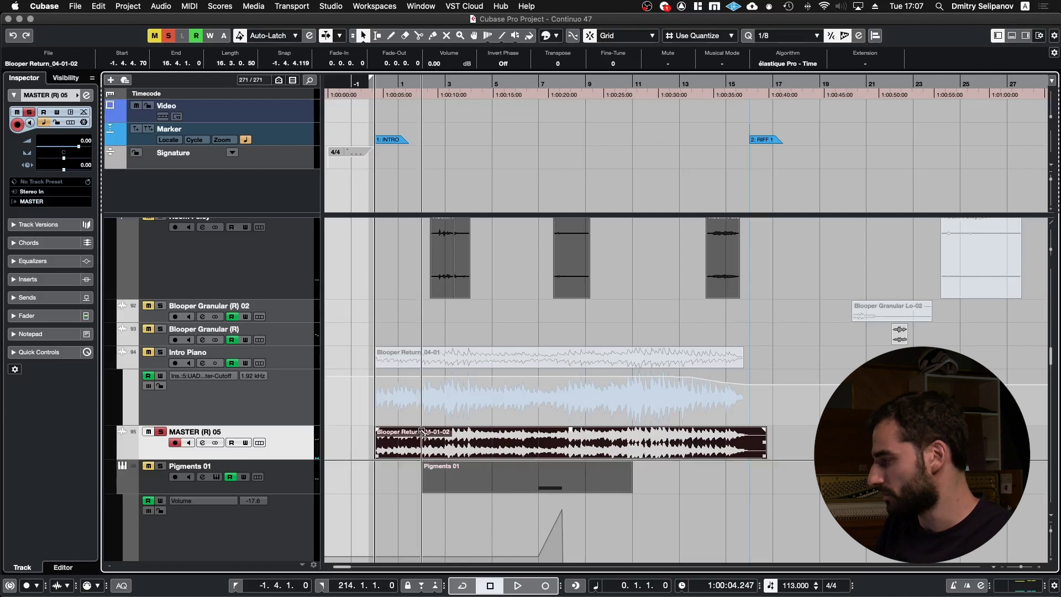
key(e)
key(e)
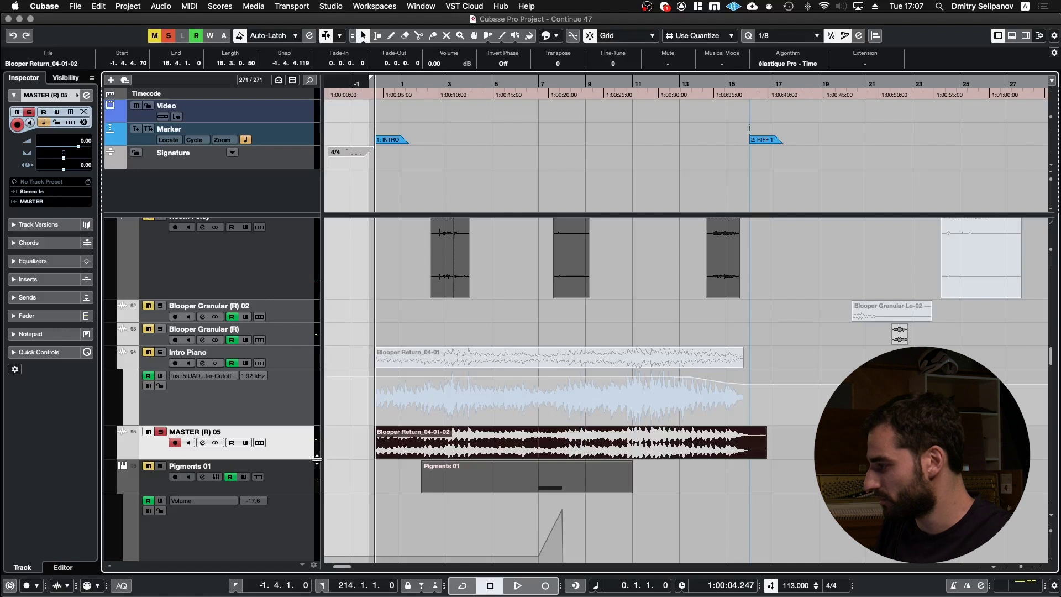
scroll(379, 448, up, 5)
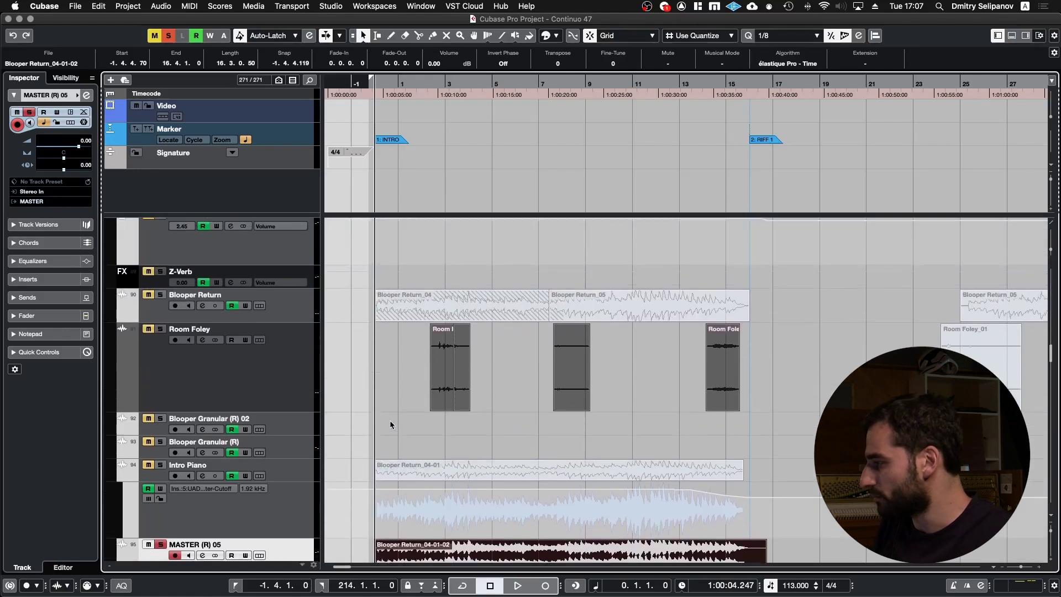
key(s)
Select the Room Foley clips in the intro, solo their track, and listen to each clip from its start
drag(365, 373, 802, 376)
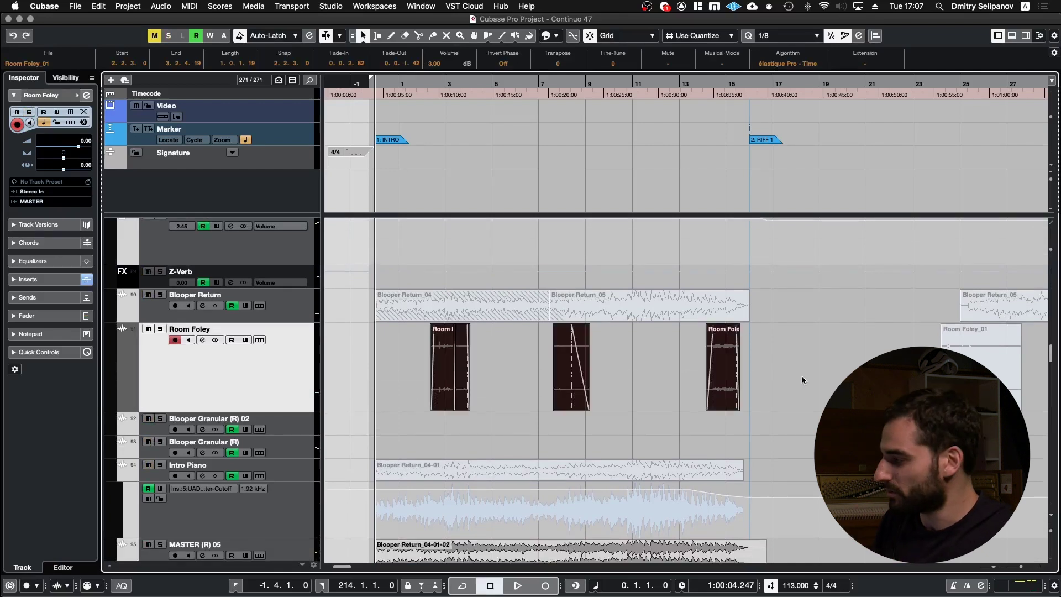
key(s)
key(l)
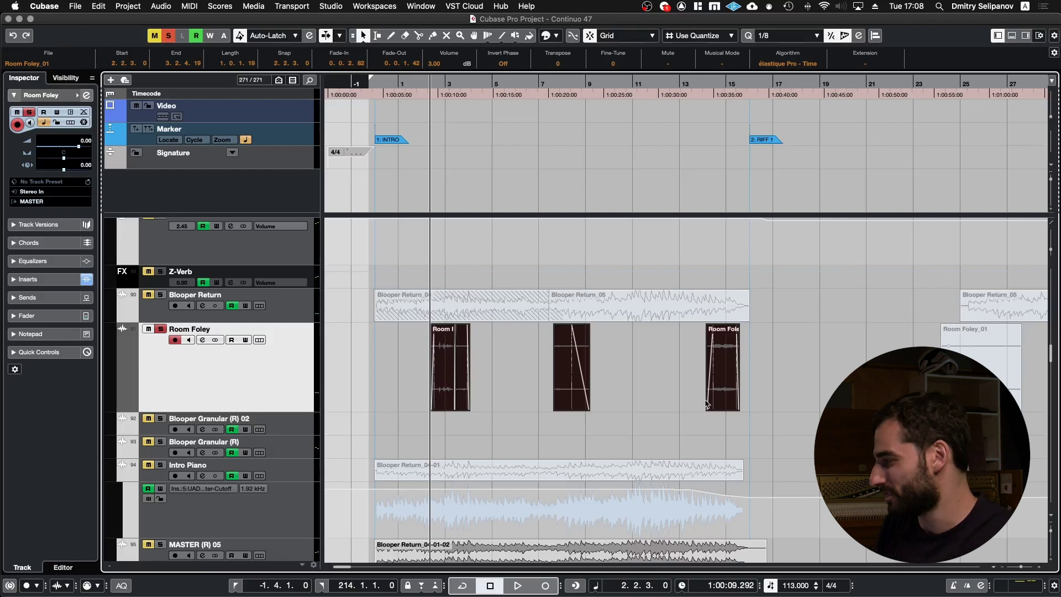
scroll(479, 373, up, 2)
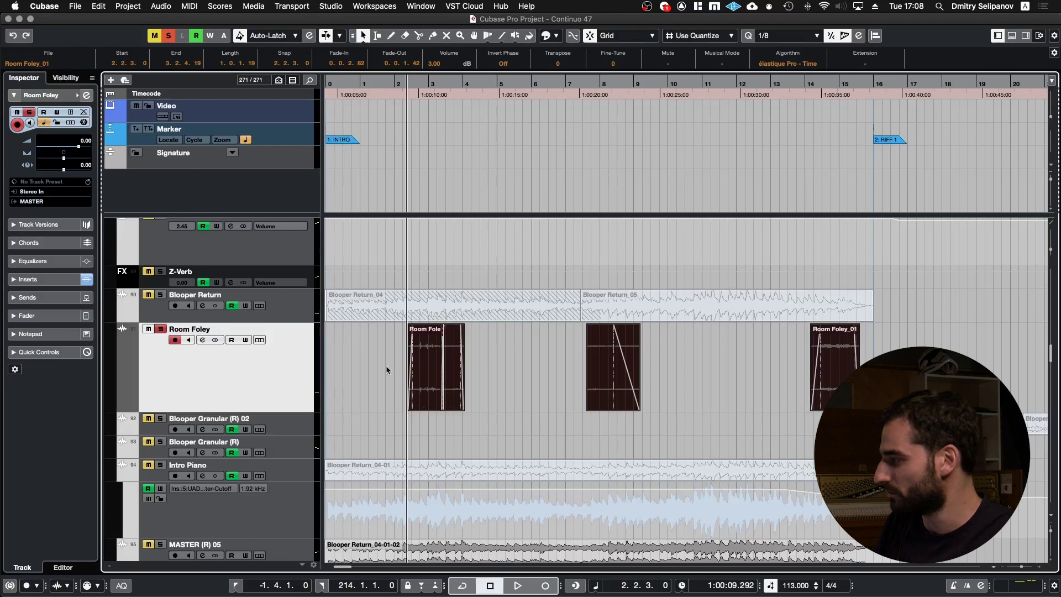
key(space)
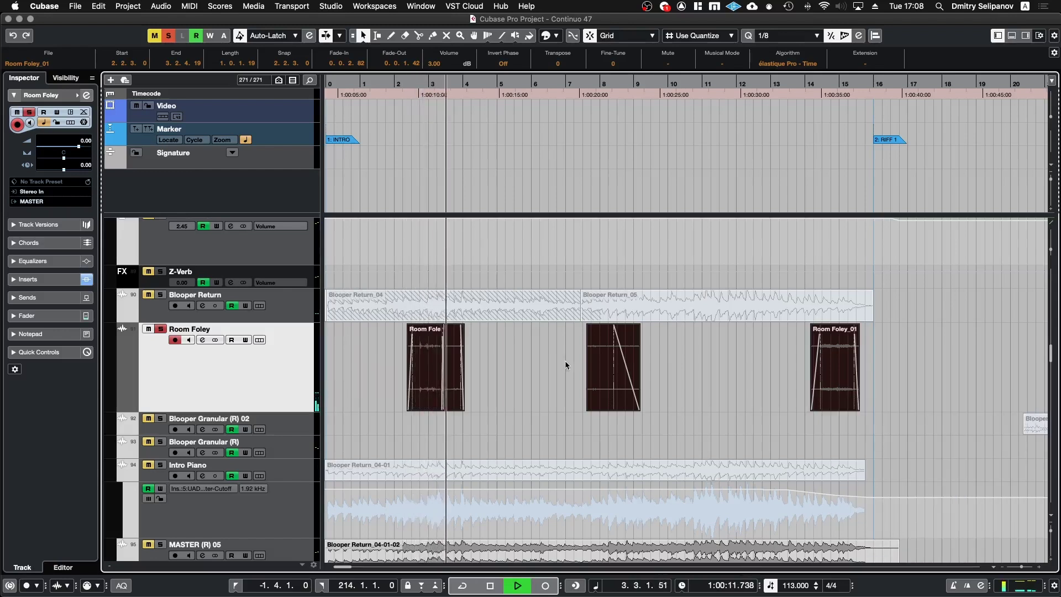
click(594, 86)
click(808, 87)
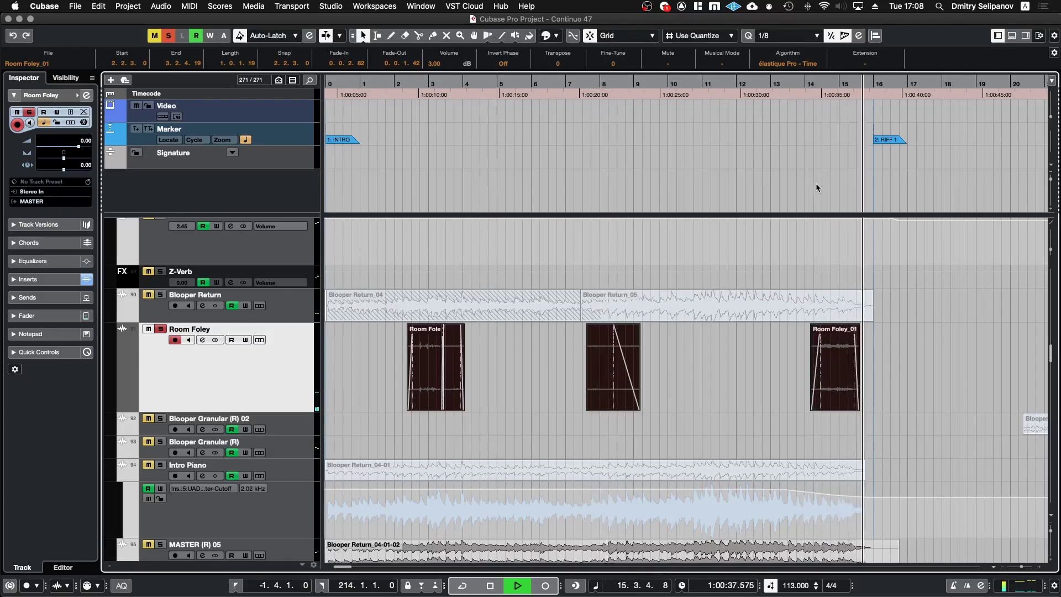
key(space)
Select the Pigments 01 clip, solo its track, listen to the volume rise from bar 6, and stop playback
scroll(601, 413, down, 2)
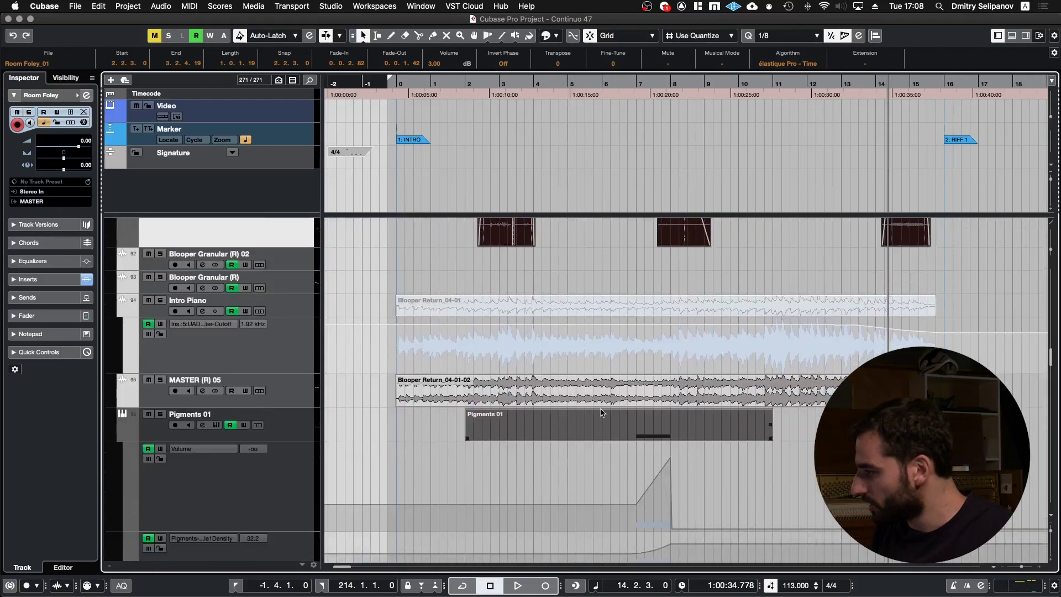
click(592, 426)
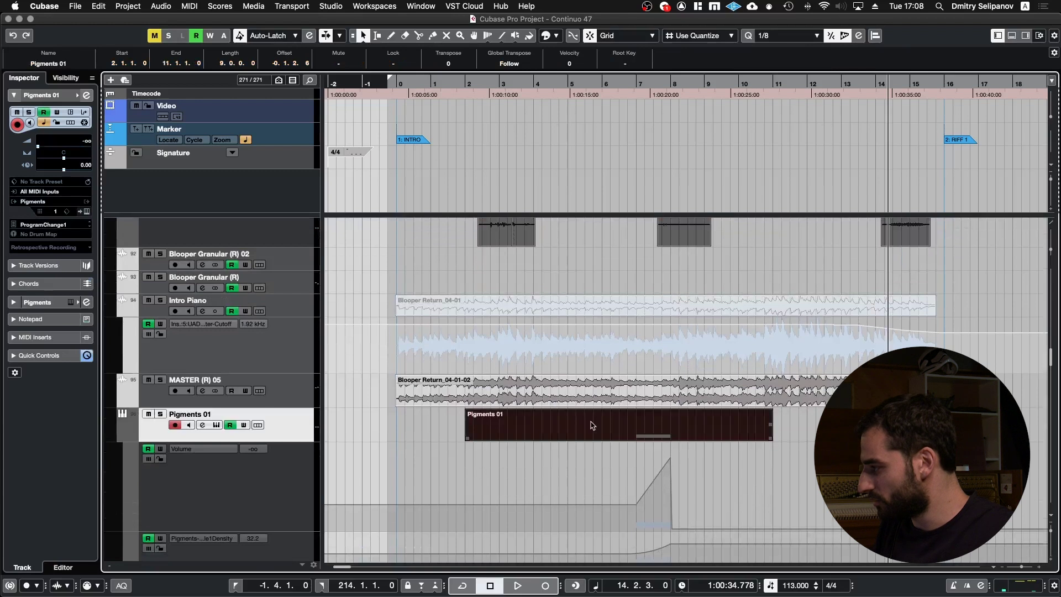
key(s)
key(shift+n)
key(KP_Subtract)
key(KP_Subtract)
key(KP_Subtract)
key(KP_Subtract)
key(KP_Subtract)
key(KP_Subtract)
key(KP_Subtract)
key(KP_Subtract)
key(KP_Subtract)
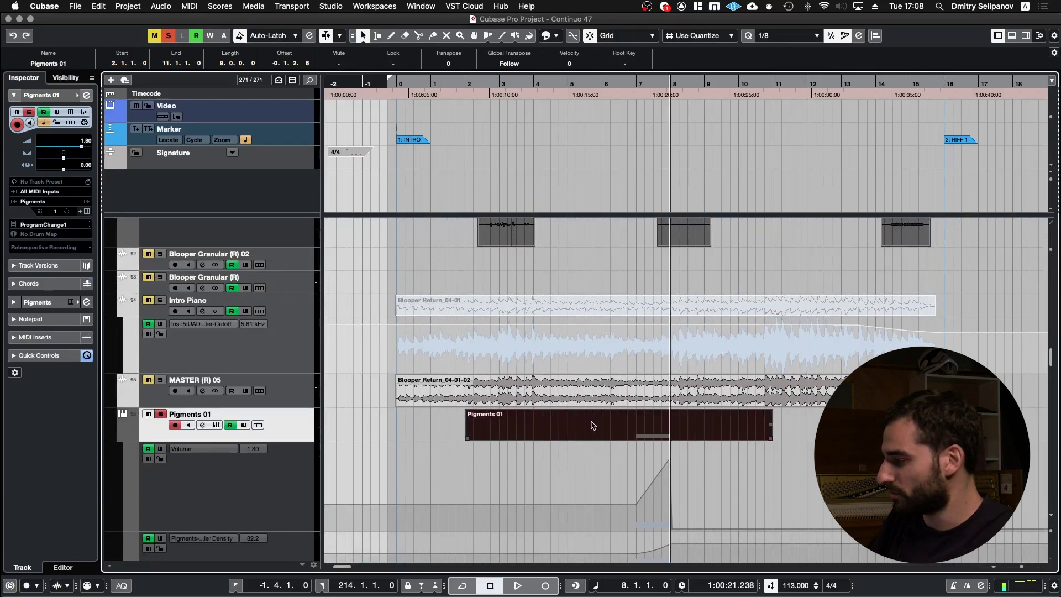
key(KP_Subtract)
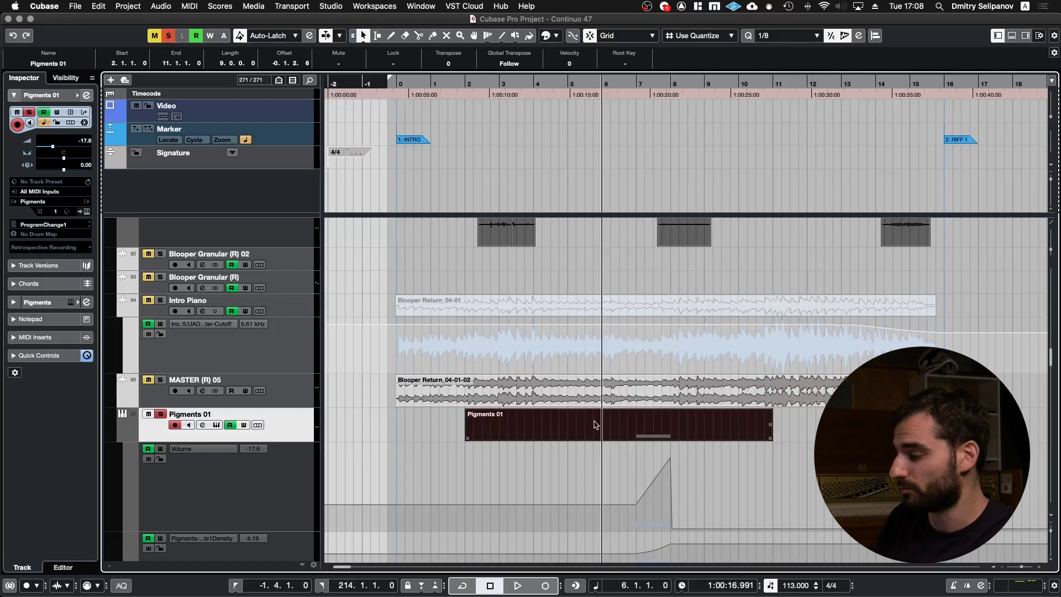
key(space)
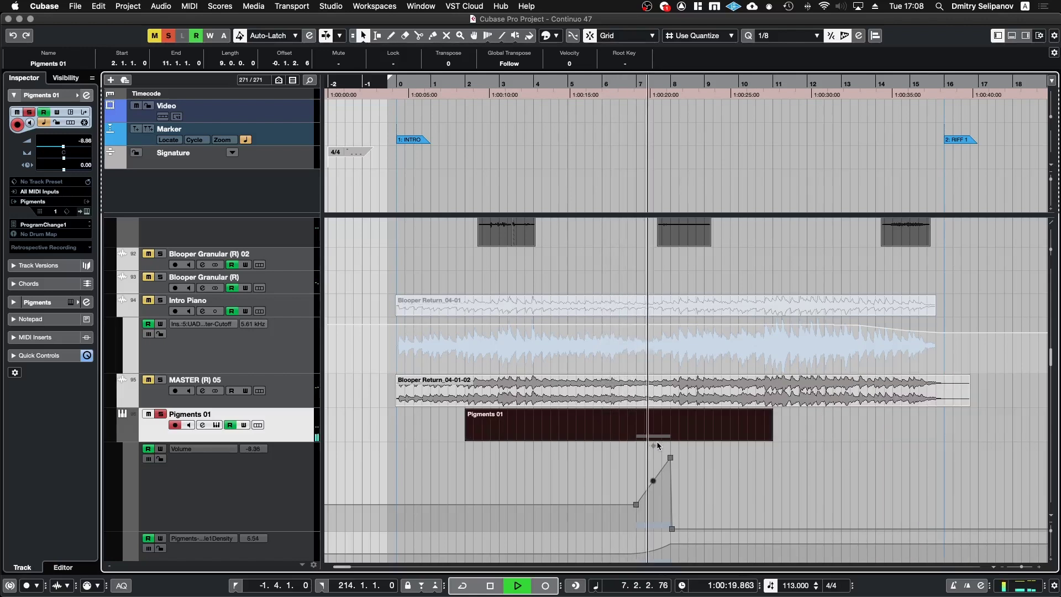
key(space)
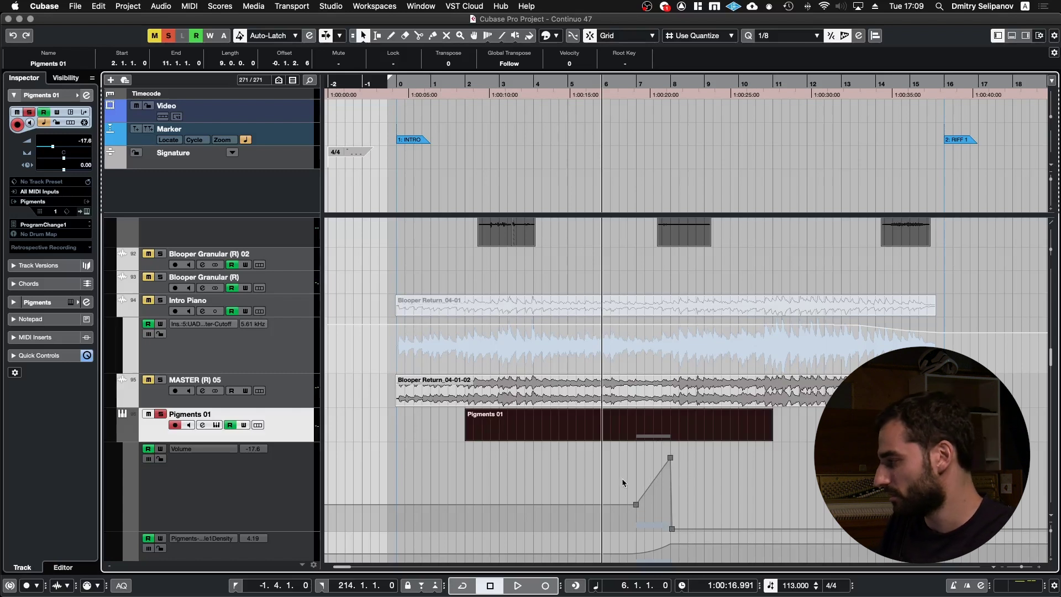
Play the Pigments 01 clip from bar 7, where its volume and density automation rises, and stop playback
scroll(668, 409, down, 2)
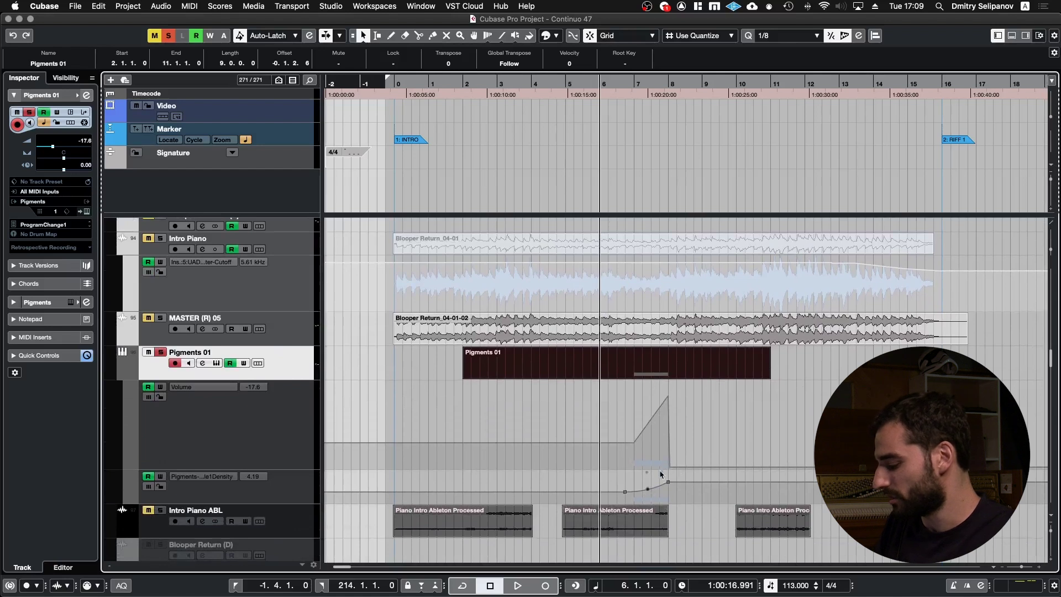
key(KP_Add)
key(space)
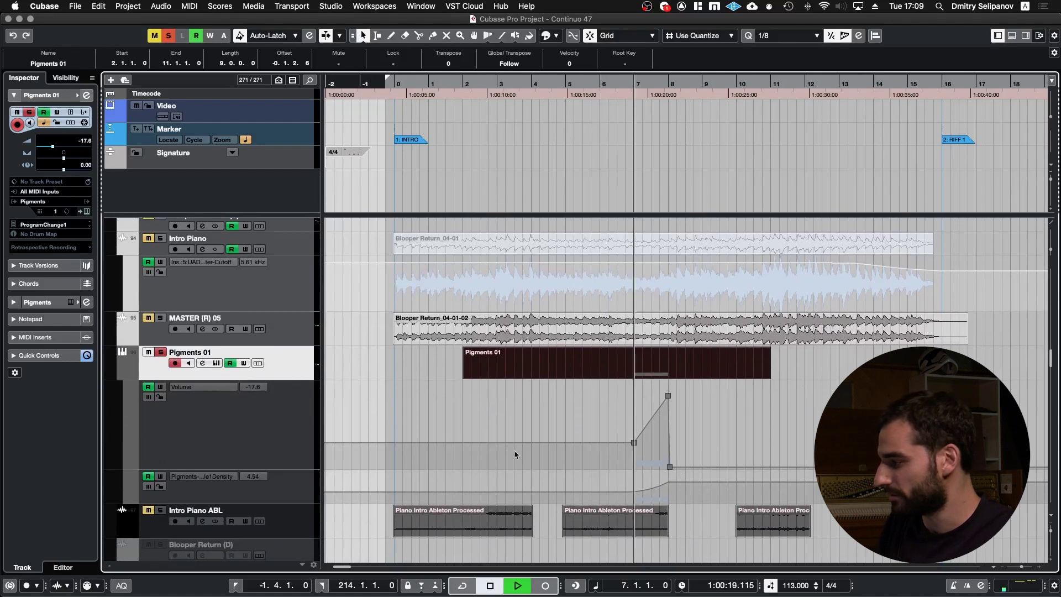
scroll(632, 459, down, 3)
key(space)
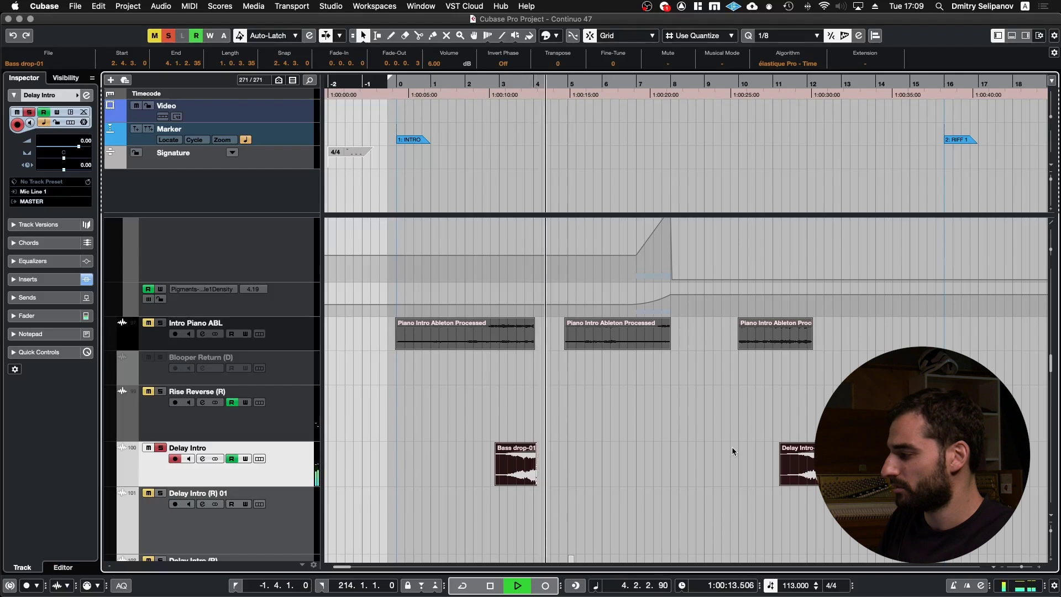
Stop the Bass drop-01 playback and listen to the soloed Delay Intro-01 clips from position 11.4.1, viewing them in closer detail
key(space)
drag(833, 87, 799, 89)
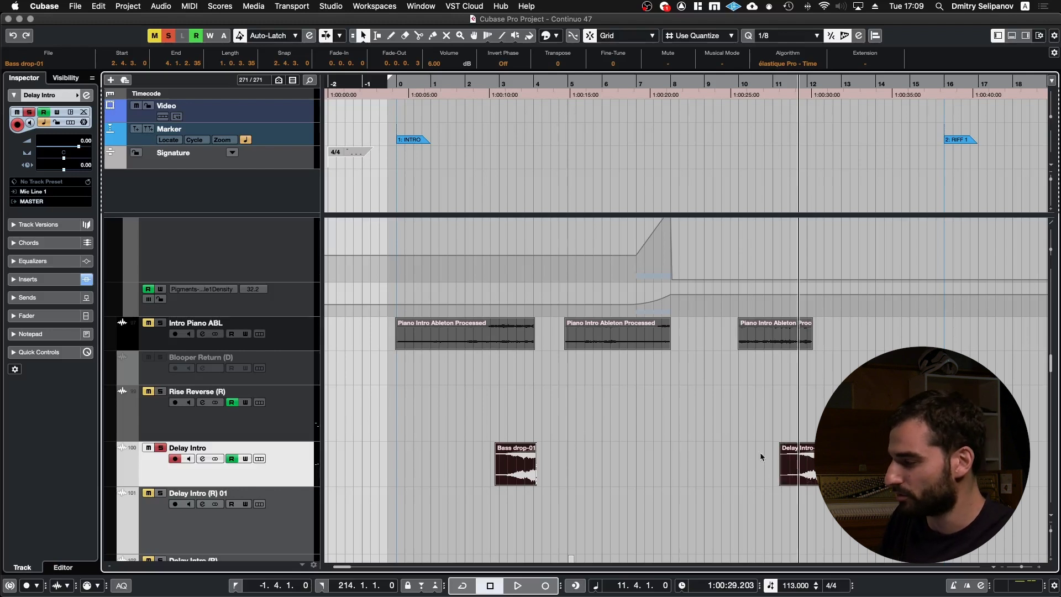
key(space)
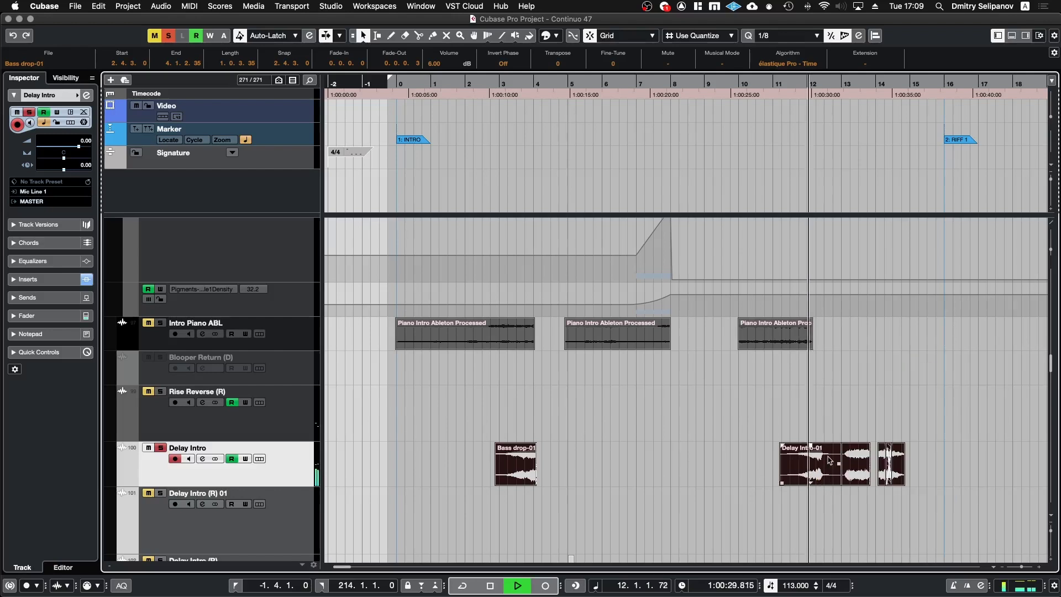
scroll(846, 457, down, 2)
scroll(867, 451, right, 5)
scroll(866, 451, up, 3)
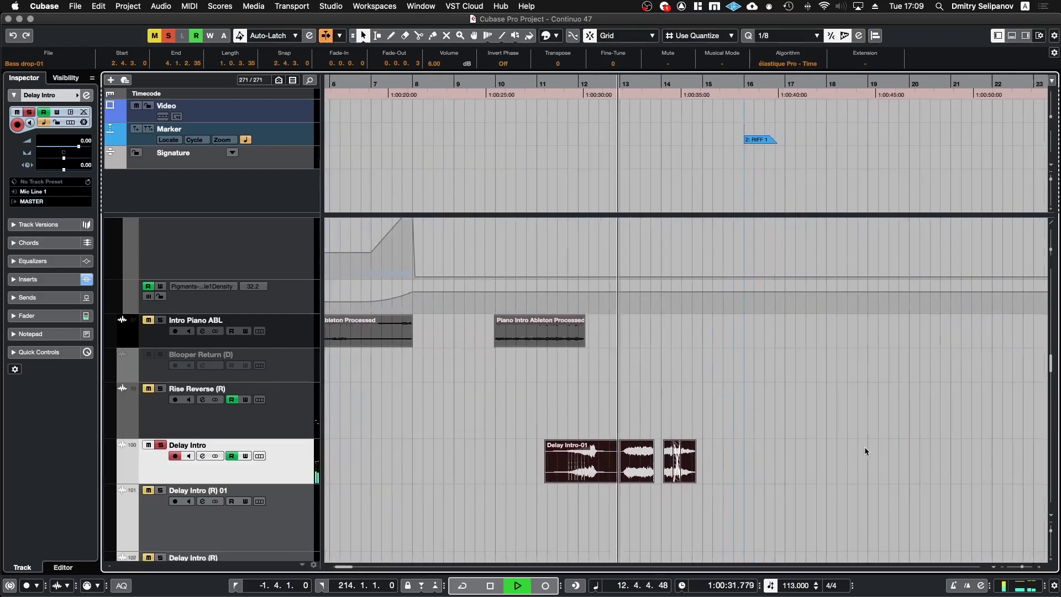
scroll(867, 451, left, 2)
scroll(867, 451, left, 1)
scroll(756, 454, up, 4)
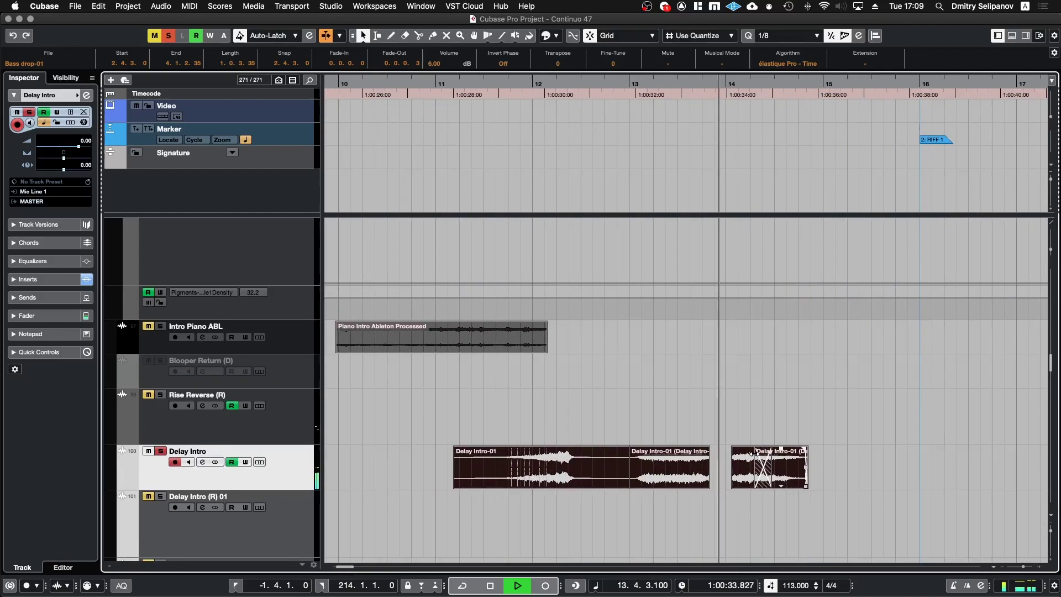
scroll(727, 455, down, 1)
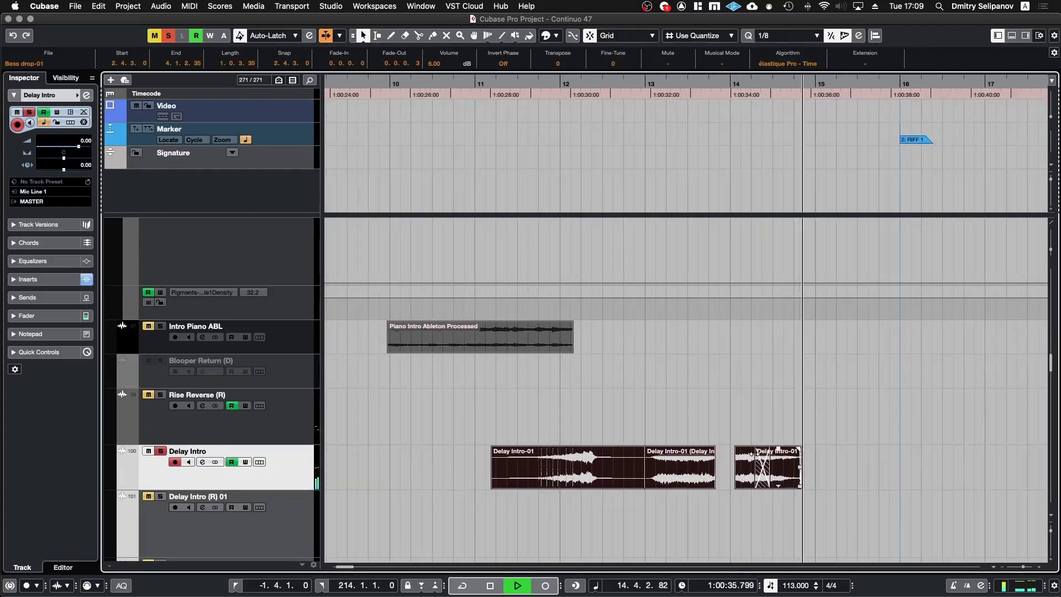
key(space)
Select the short Delay Intro clip transposed by -12 near bar 14, and listen to it from its start
click(728, 455)
click(748, 466)
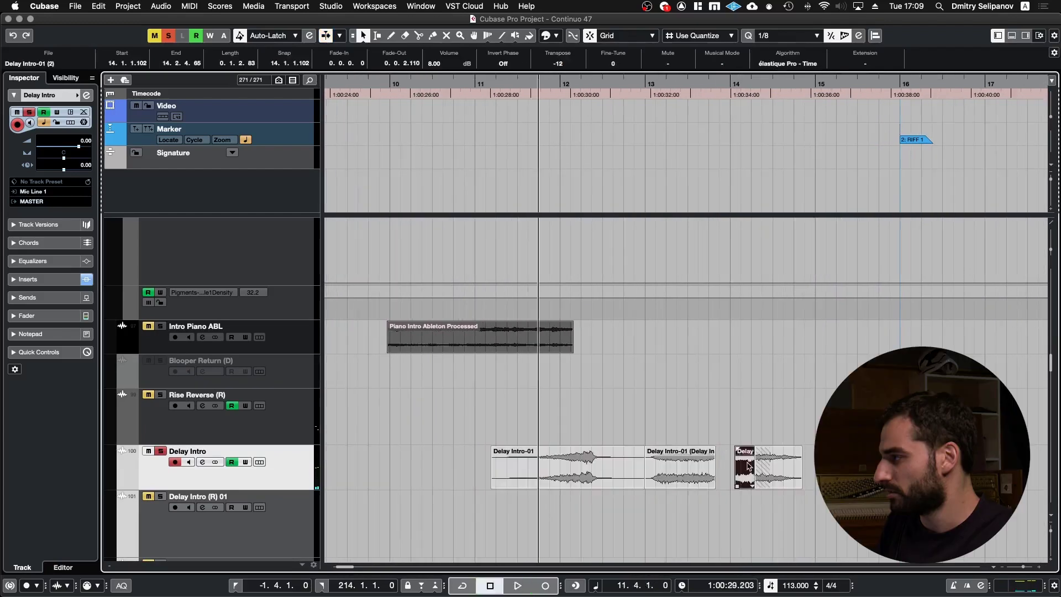
key(l)
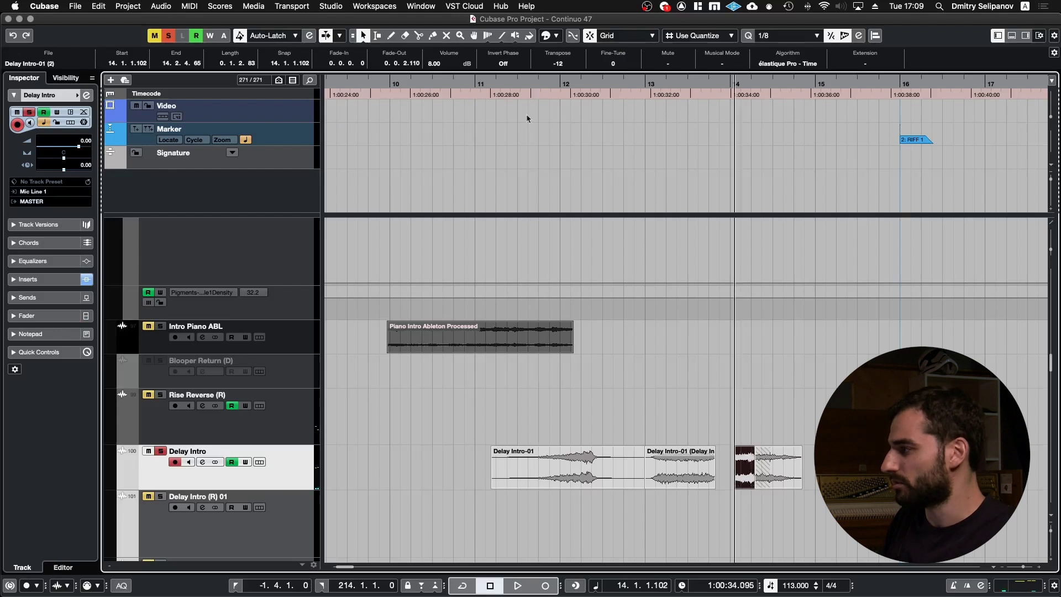
key(space)
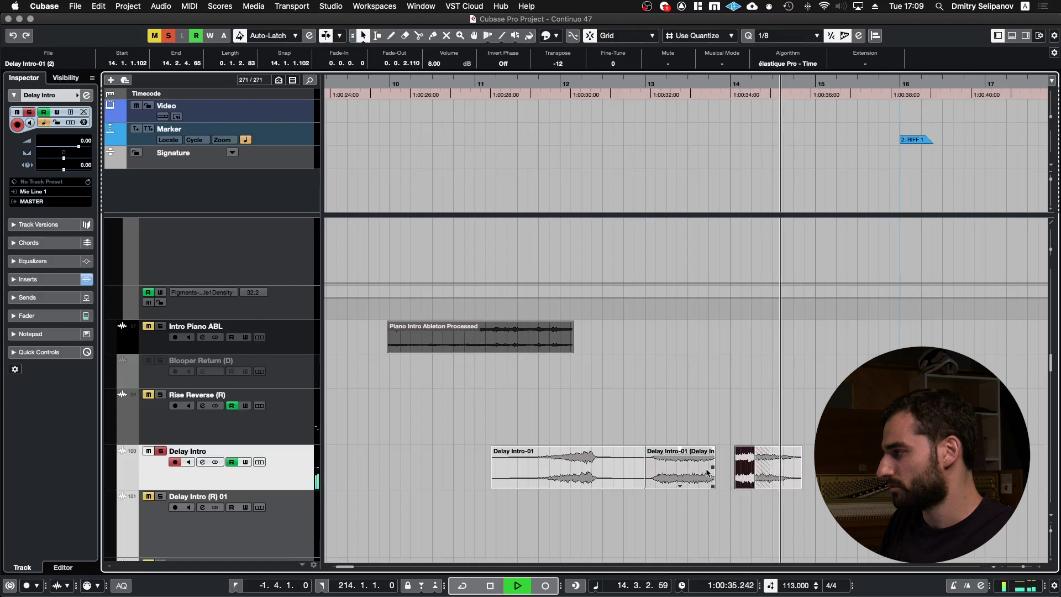
key(space)
Unsolo the Delay Intro track, select the short Delay Intro (R) clip at bar 5, and locate the playhead to its start
key(g)
key(g)
key(g)
scroll(719, 458, left, 4)
scroll(713, 457, down, 4)
scroll(703, 453, left, 1)
scroll(703, 454, down, 1)
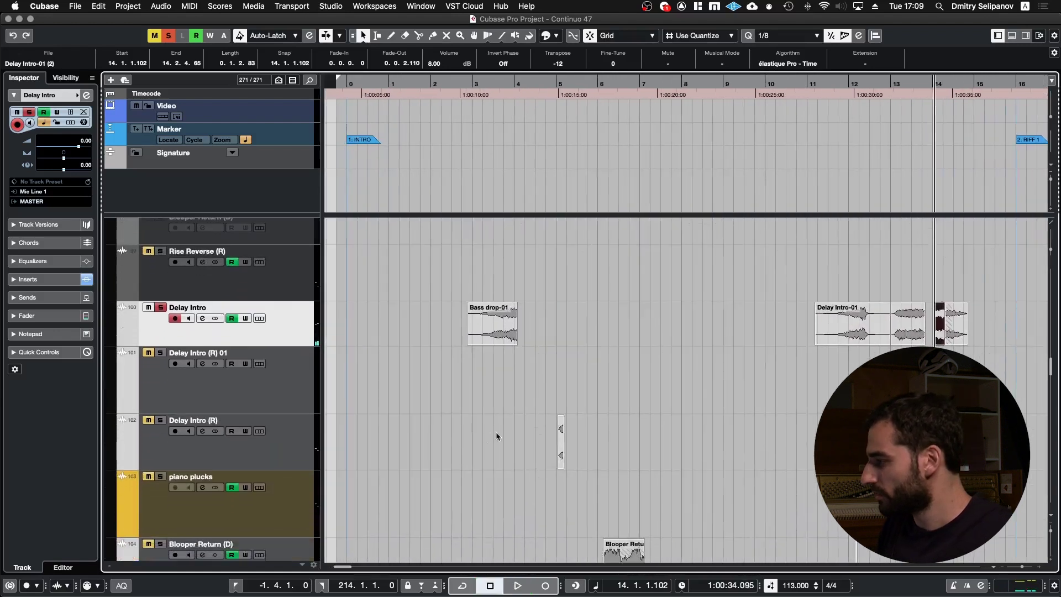
click(487, 434)
key(s)
drag(487, 434, 624, 448)
key(l)
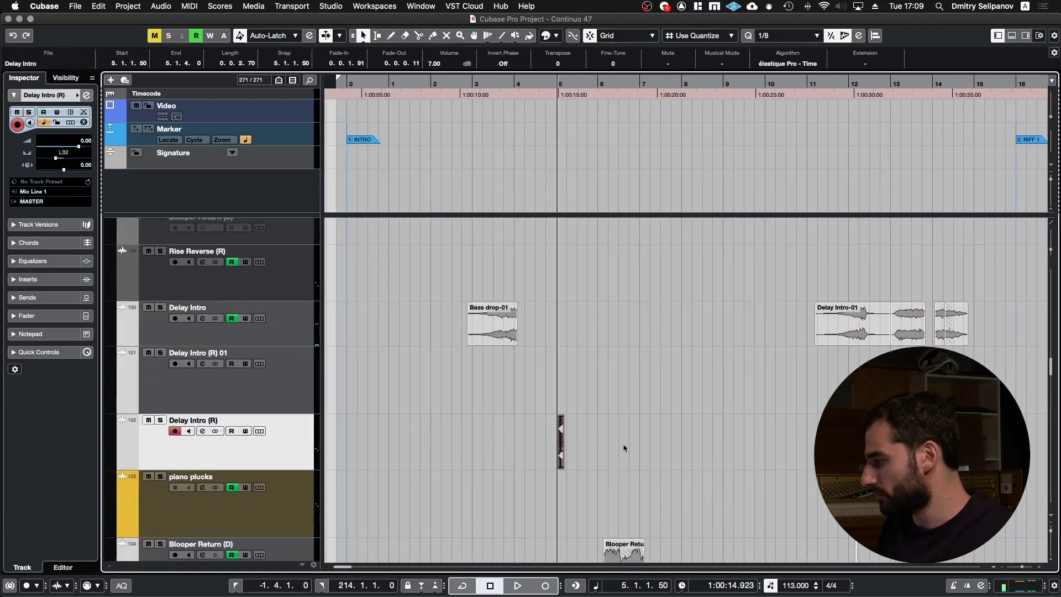
Add the Blooper Return (D) clip to the selection, solo both tracks, and play them from the Delay Intro (R) clip's start
scroll(623, 443, down, 2)
drag(563, 492, 688, 506)
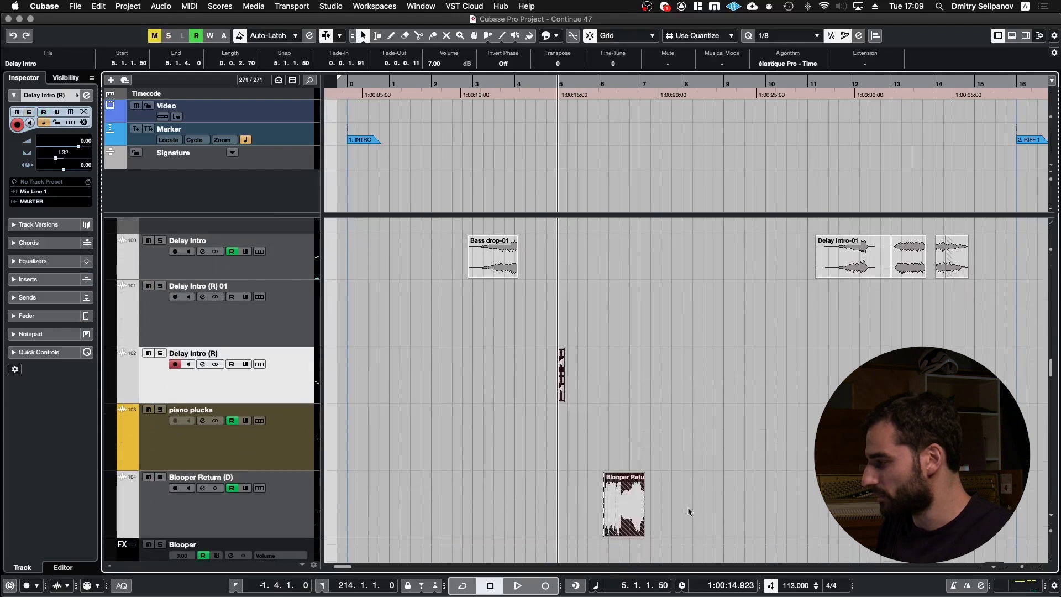
key(s)
key(space)
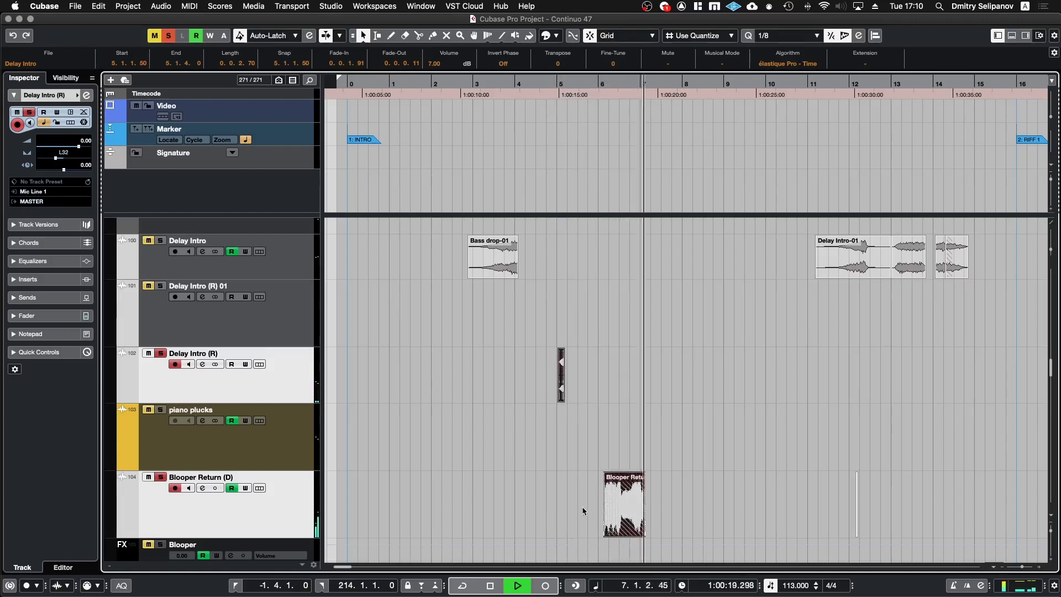
key(space)
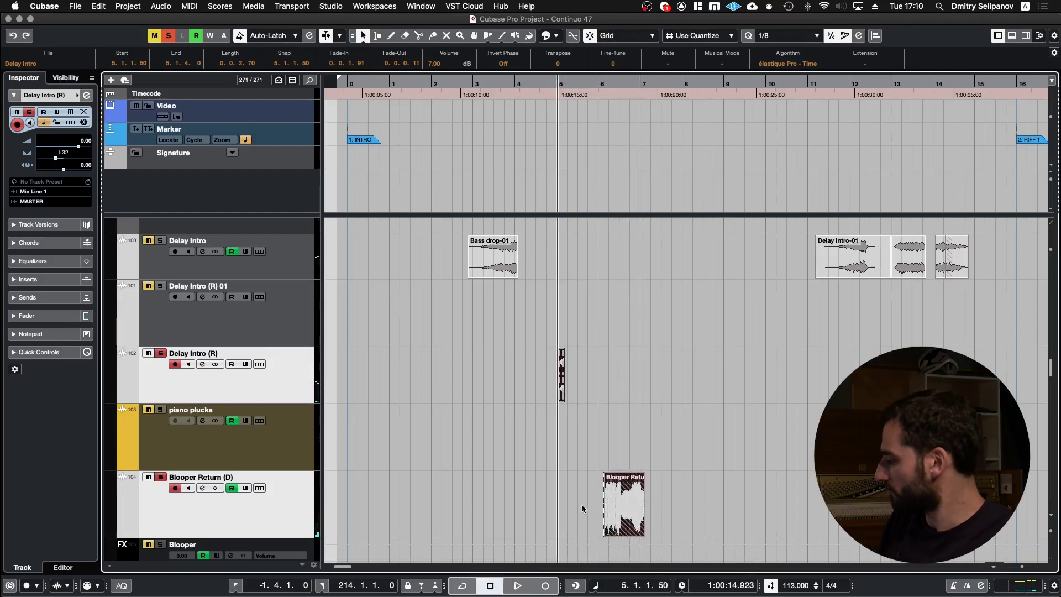
Select only the Blooper Return (D) clip, listen to it from bar 6, stop playback, and unsolo its track
click(677, 512)
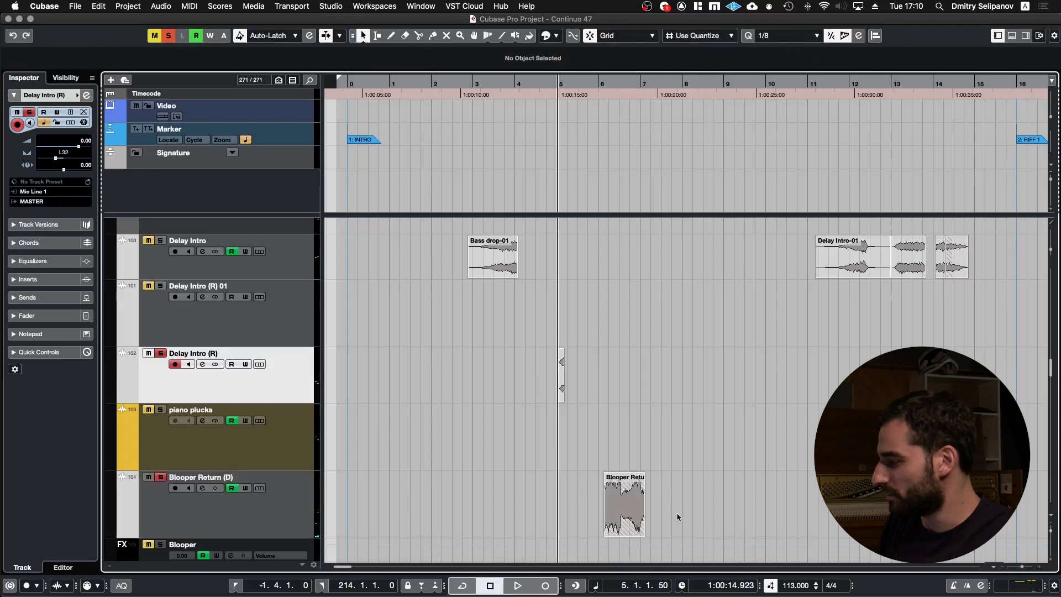
scroll(677, 512, down, 3)
scroll(677, 514, down, 1)
key(g)
key(g)
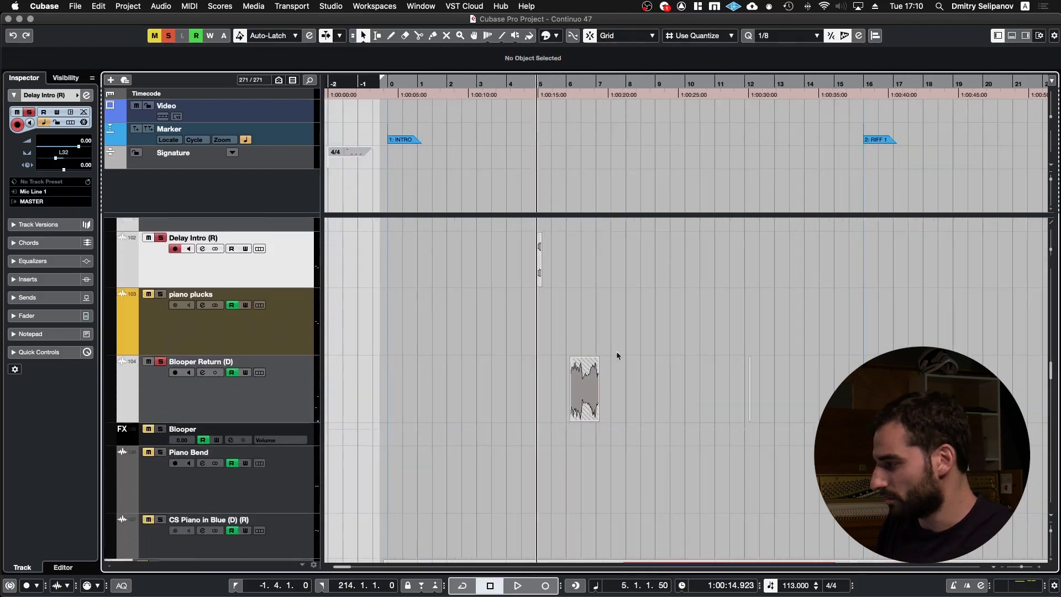
key(n)
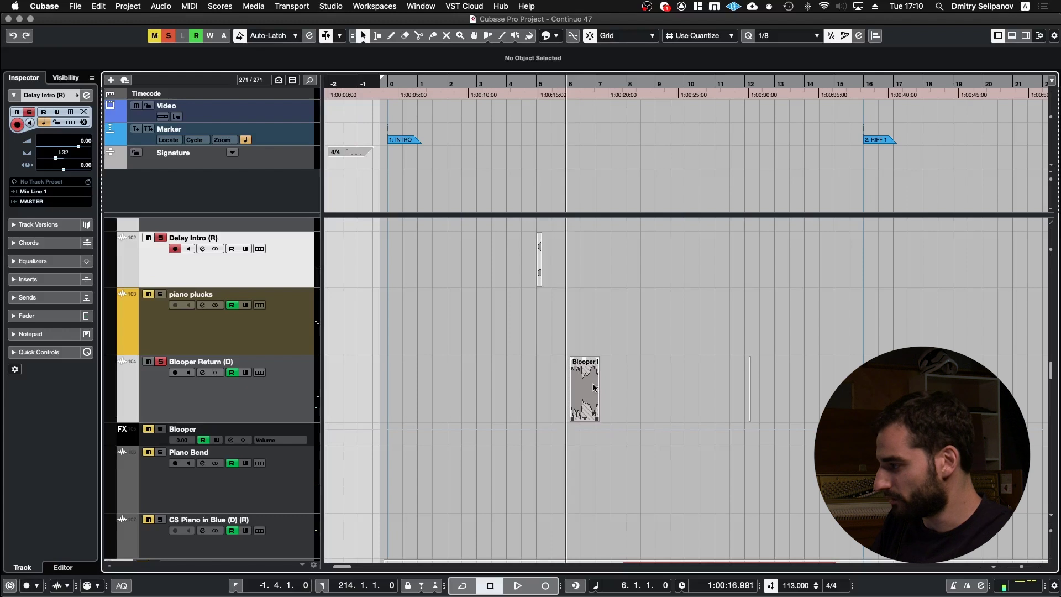
click(581, 381)
key(space)
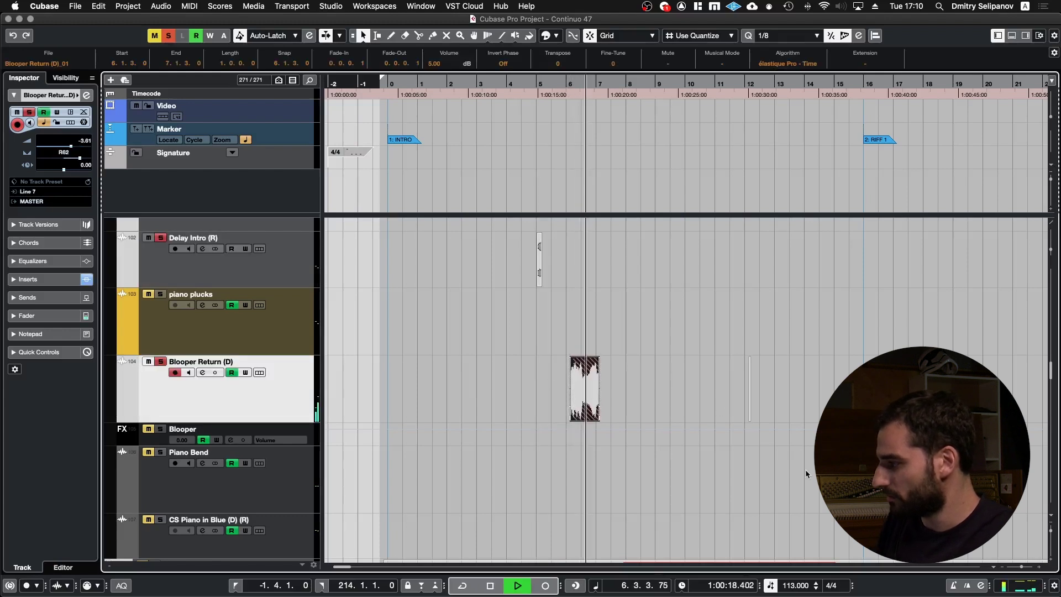
key(space)
key(s)
Select the Piano Port clip on the Piano Bend track, solo the track, listen from the clip's start, and unsolo it
click(847, 479)
key(s)
key(l)
key(space)
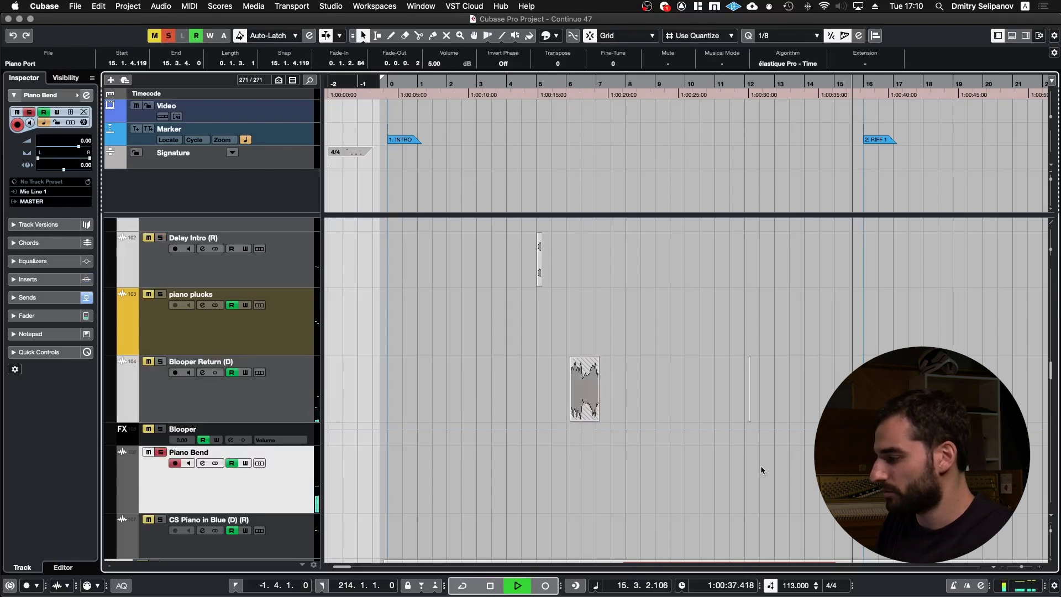
key(space)
key(s)
Select the intro clips on Dekard Pad (D), Dekard Pulse and Juno Pad, locate to their start, and solo the three tracks
scroll(651, 423, down, 10)
key(g)
key(g)
key(g)
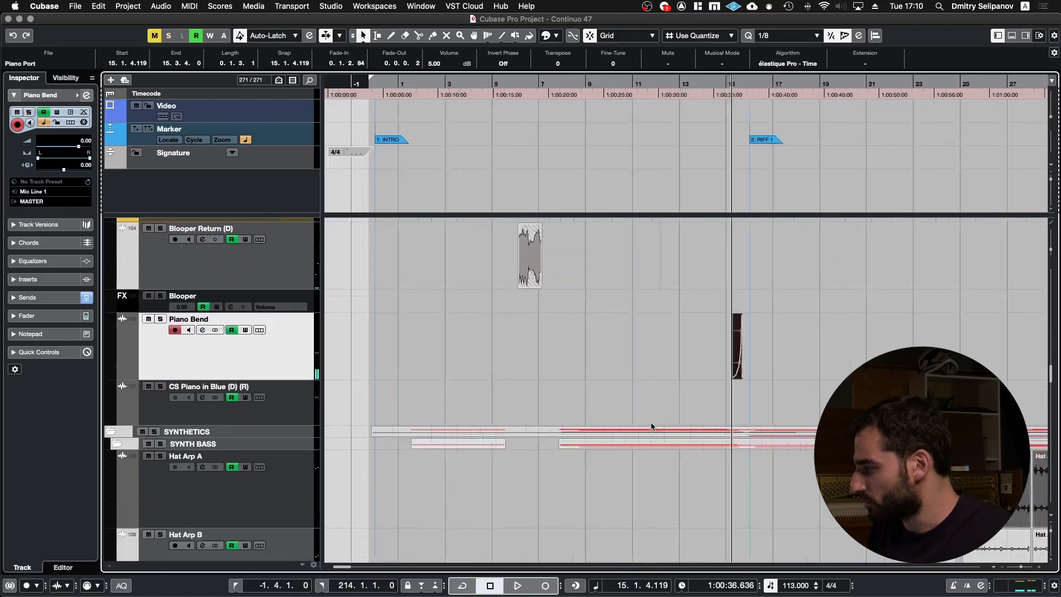
scroll(651, 422, down, 15)
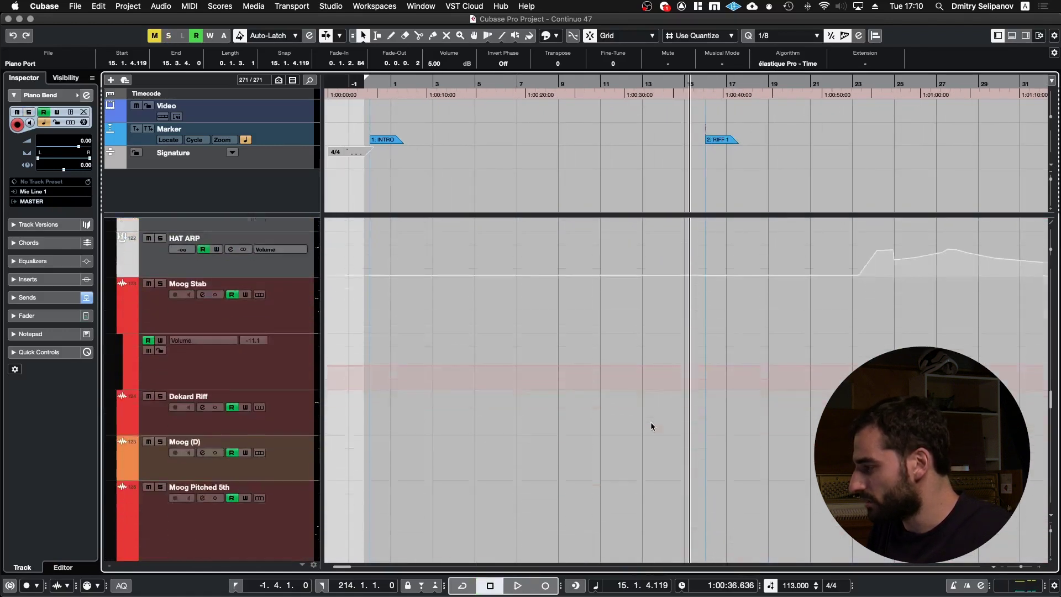
scroll(651, 423, up, 5)
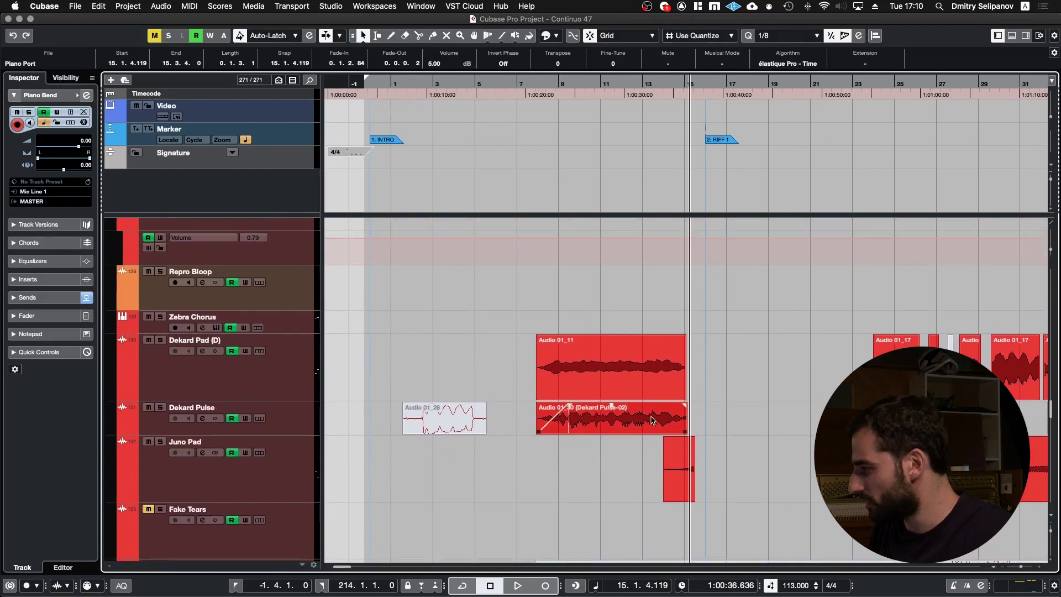
drag(508, 366, 690, 491)
key(l)
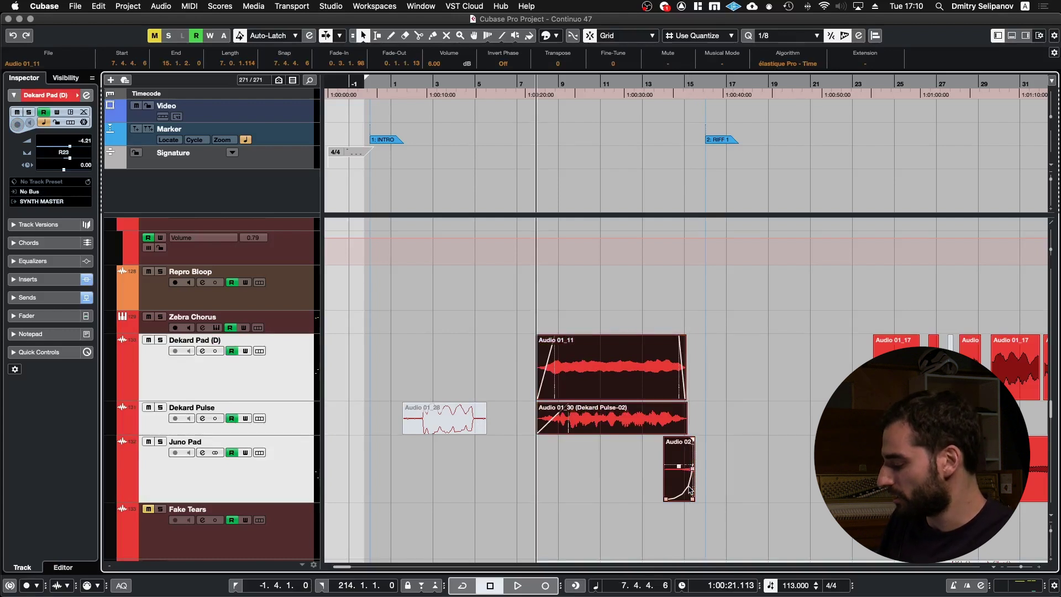
key(s)
Select the Strings Intro clip, locate the playhead to its start at bar 8, and play the track soloed
scroll(664, 486, down, 10)
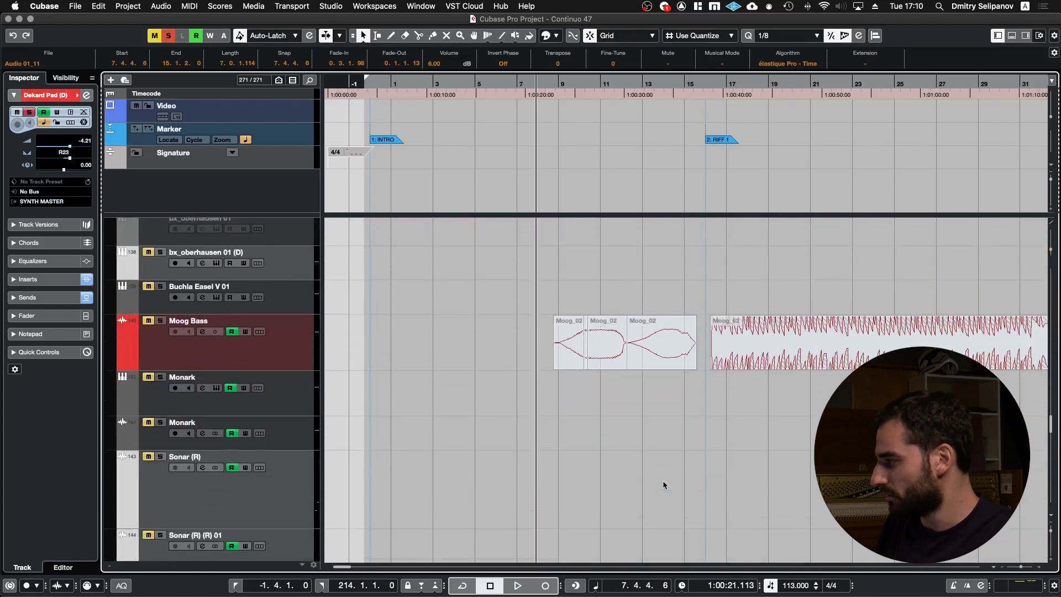
scroll(664, 485, down, 20)
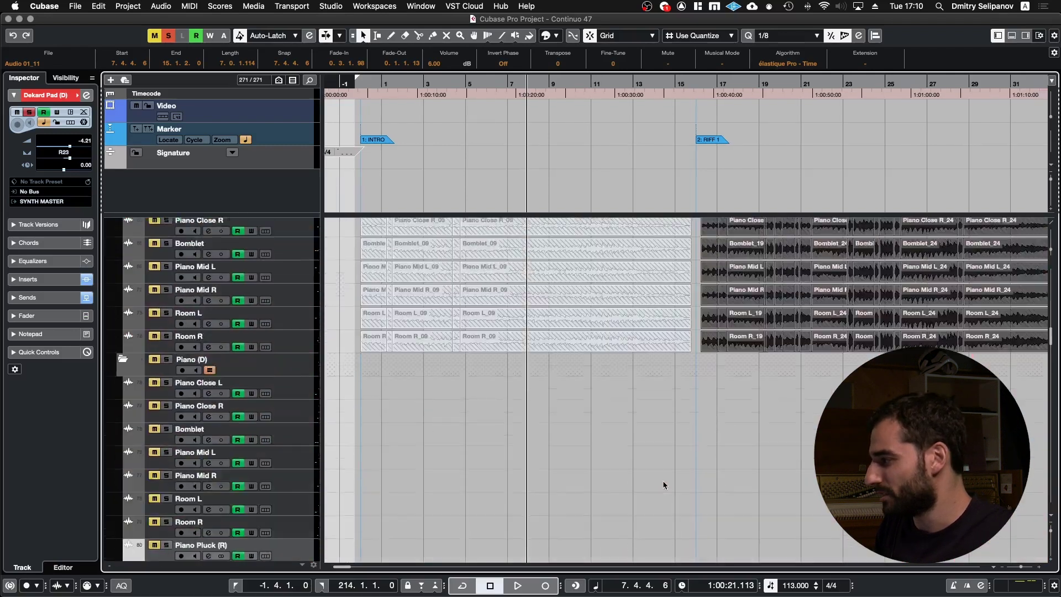
scroll(662, 480, up, 15)
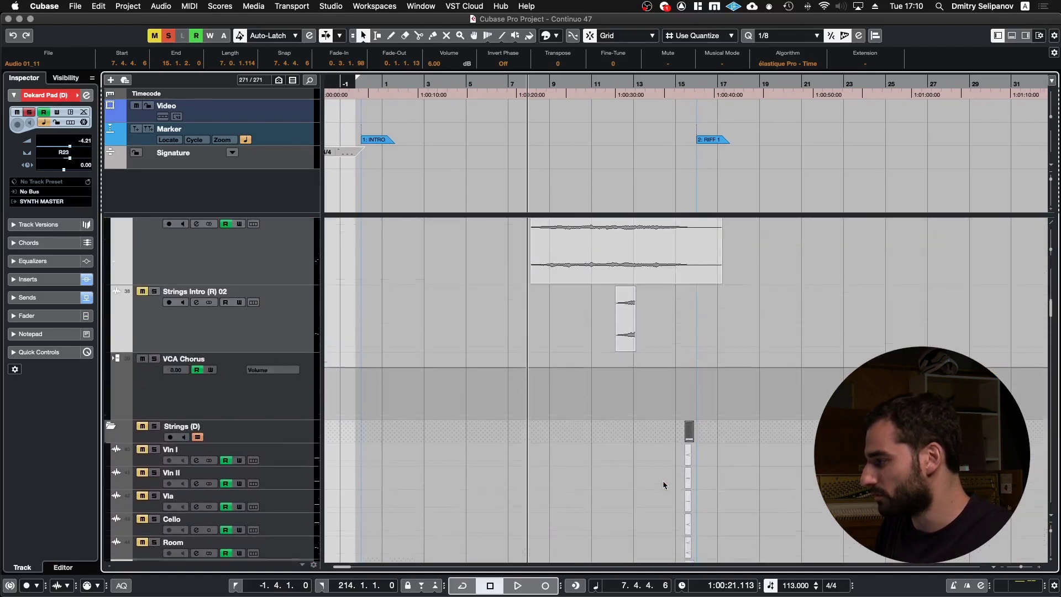
click(596, 530)
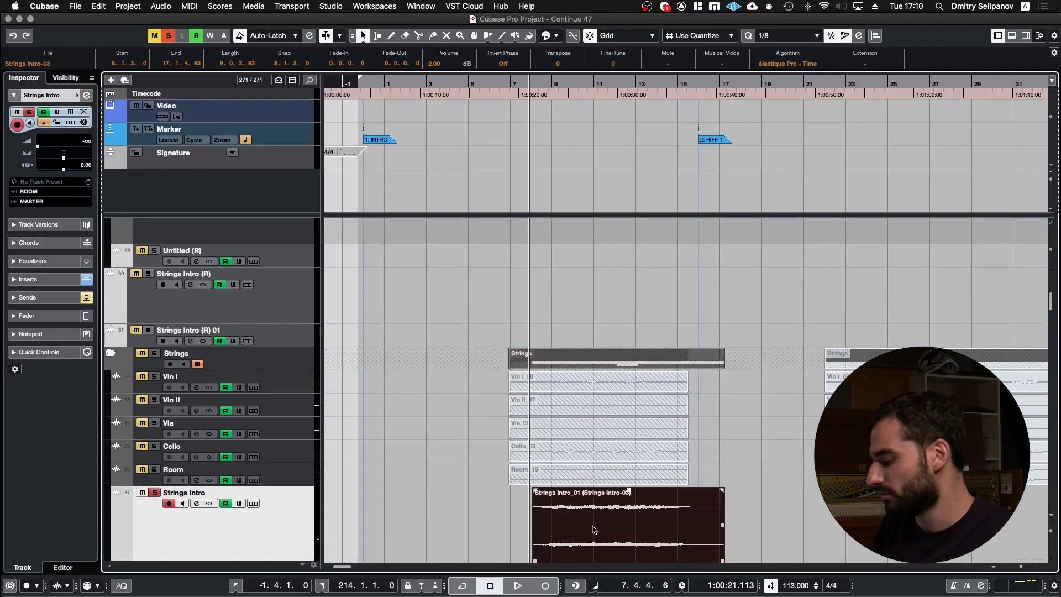
key(super+KP_Add)
key(super+KP_Add)
key(super+KP_Subtract)
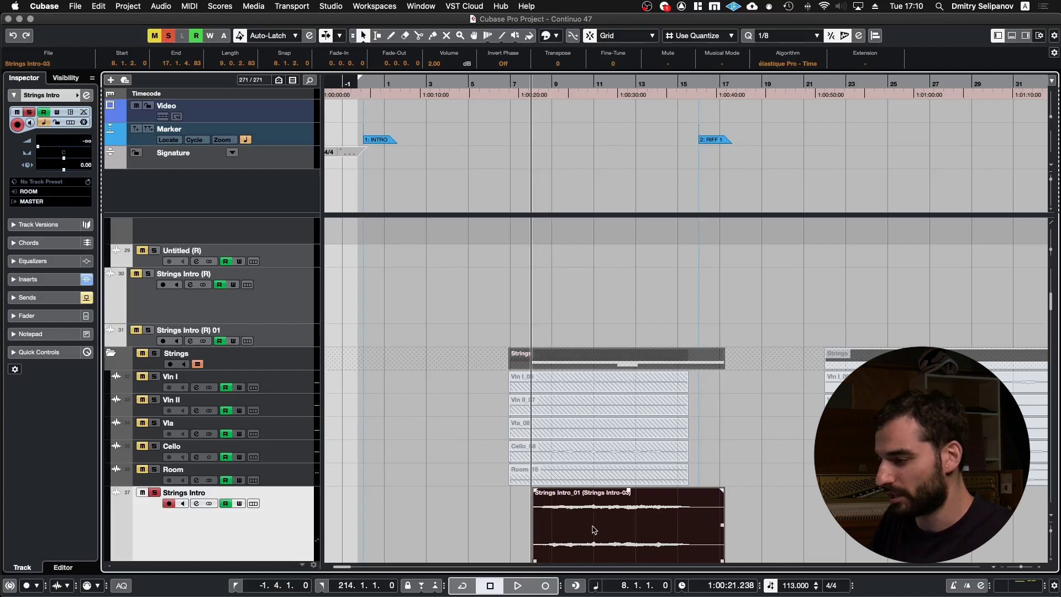
key(space)
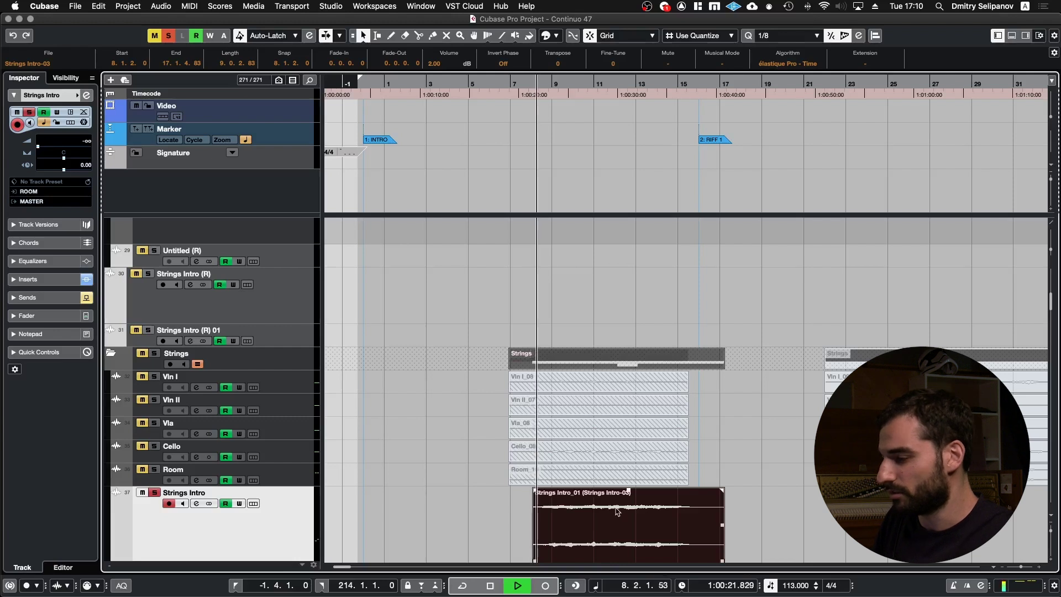
key(space)
key(space)
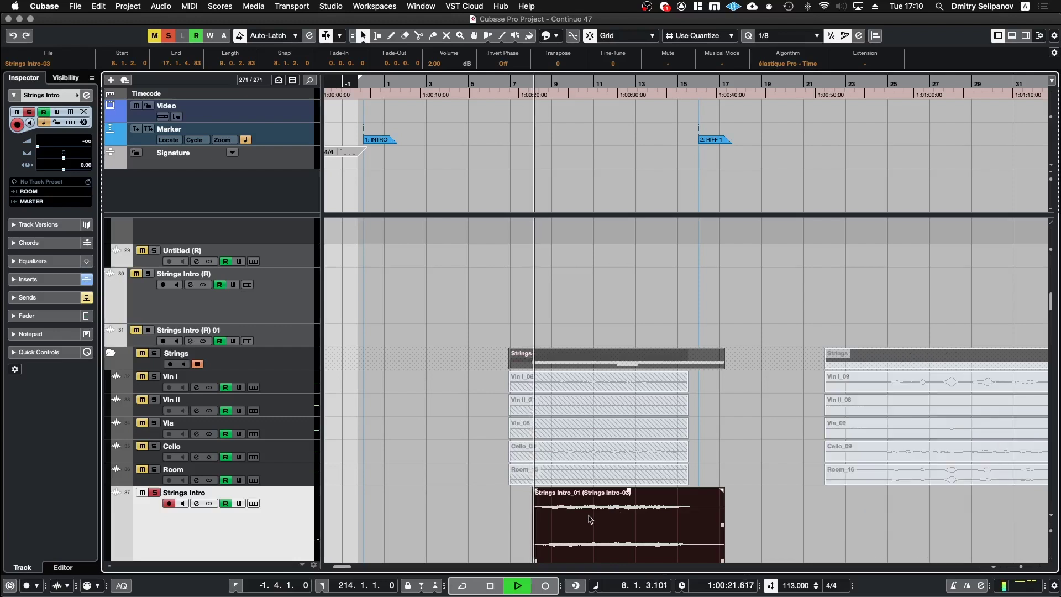
scroll(591, 520, down, 3)
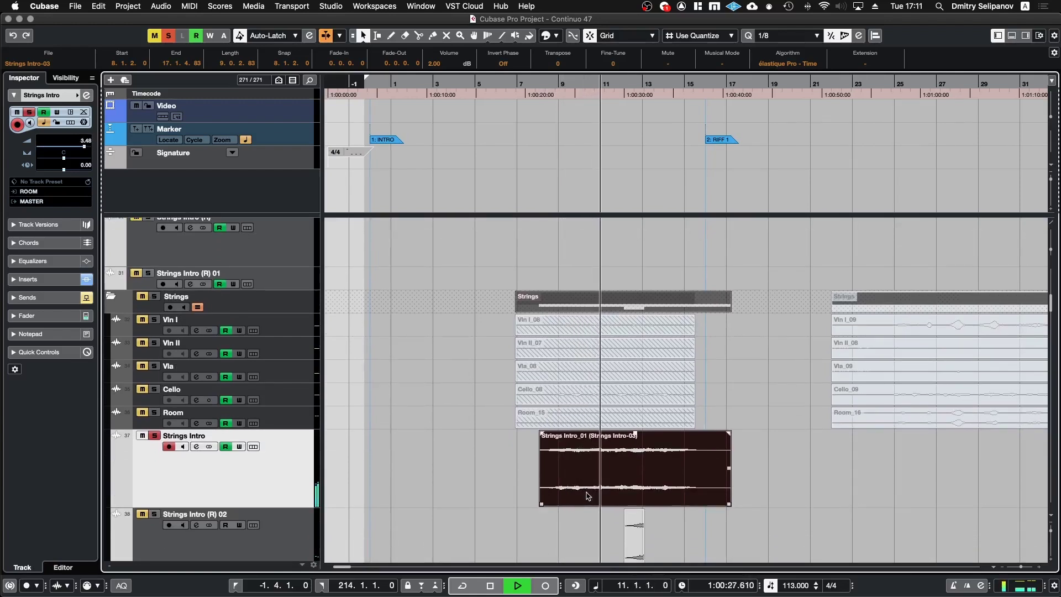
scroll(587, 496, down, 3)
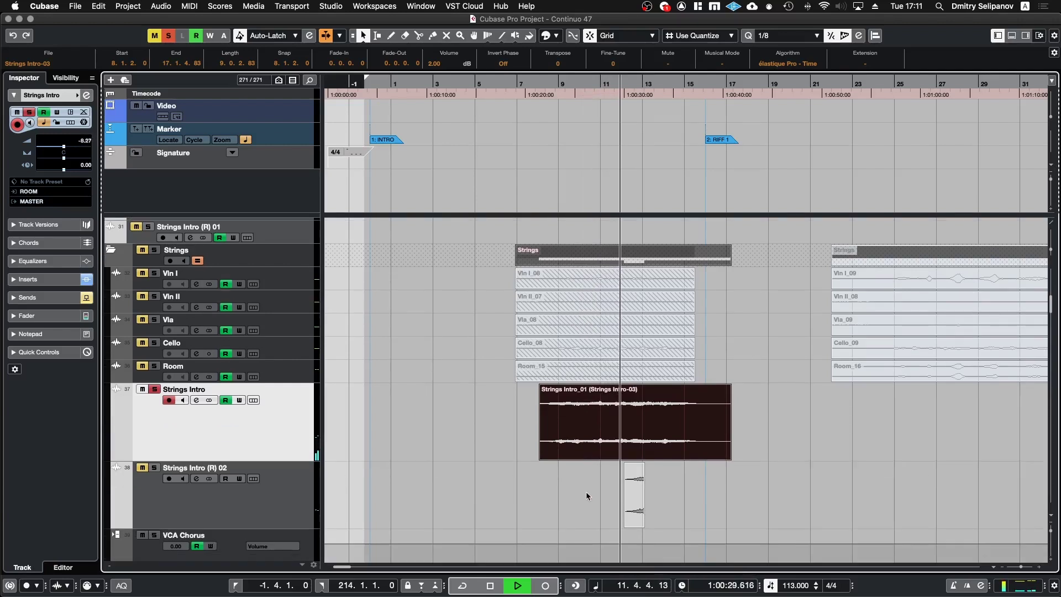
Select and solo the Strings Intro (R) 02 clip's track during playback to hear it with Strings Intro, then stop
click(638, 502)
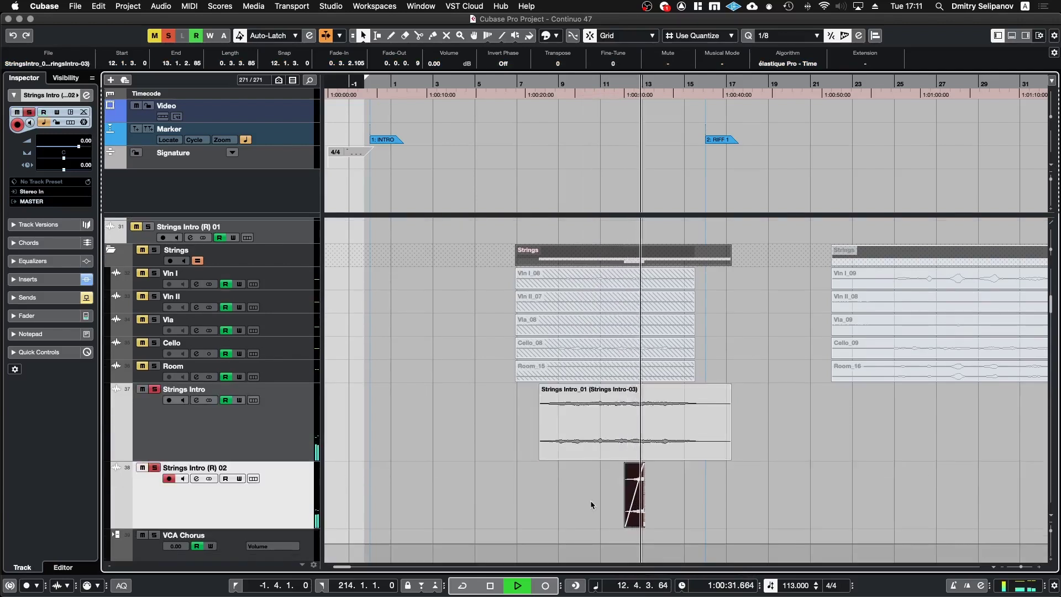
scroll(681, 460, down, 1)
scroll(681, 461, down, 20)
key(space)
Play the intro clips of Dekard Pad (D) and Dekard Pulse soloed from bar 8, bring in the Juno Pad clip, and stop
scroll(565, 481, down, 4)
drag(514, 395, 695, 441)
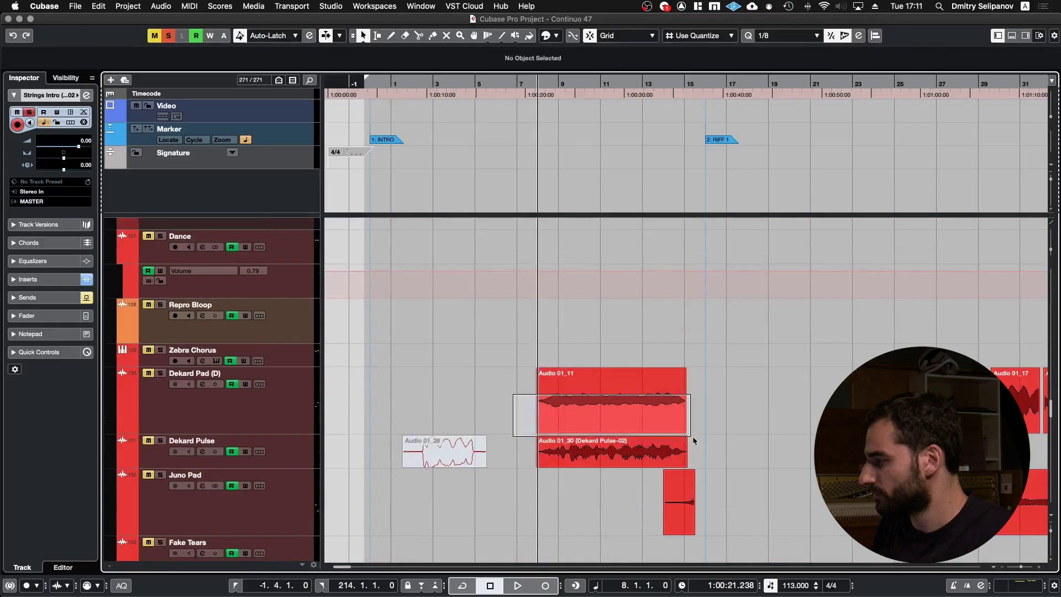
key(space)
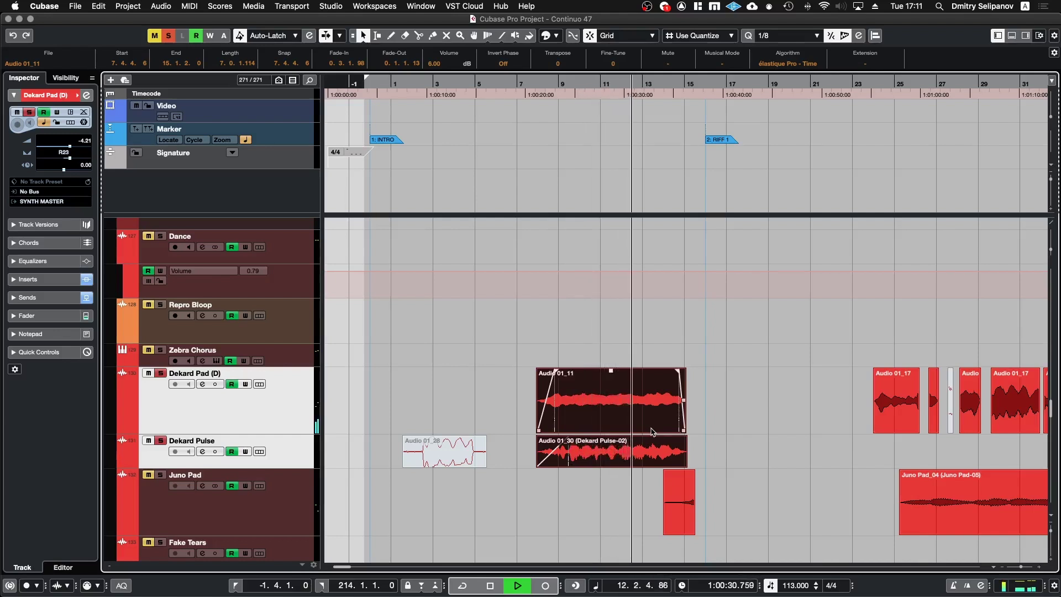
click(672, 506)
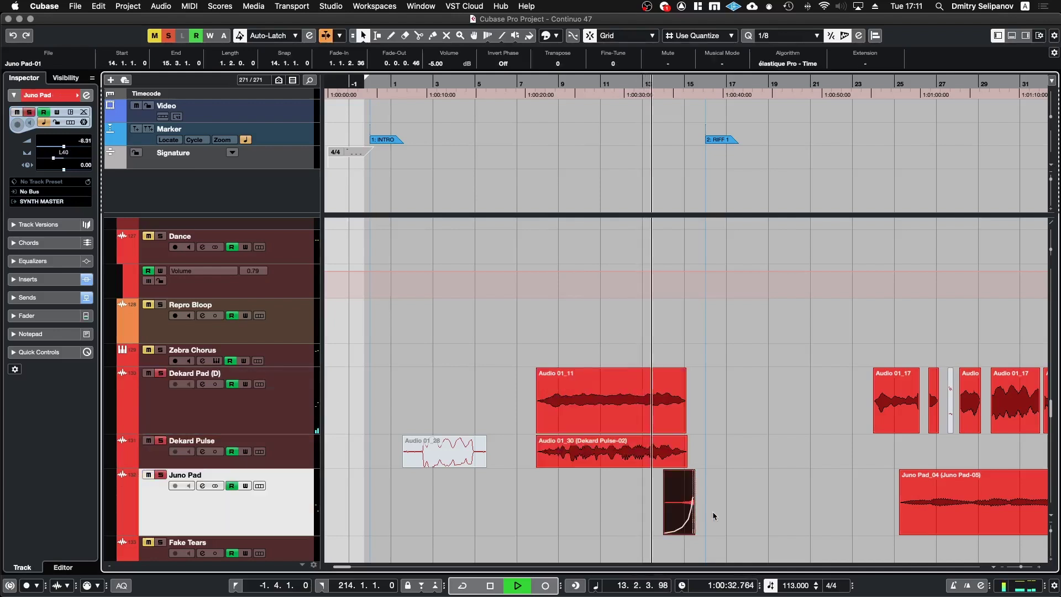
scroll(711, 517, down, 5)
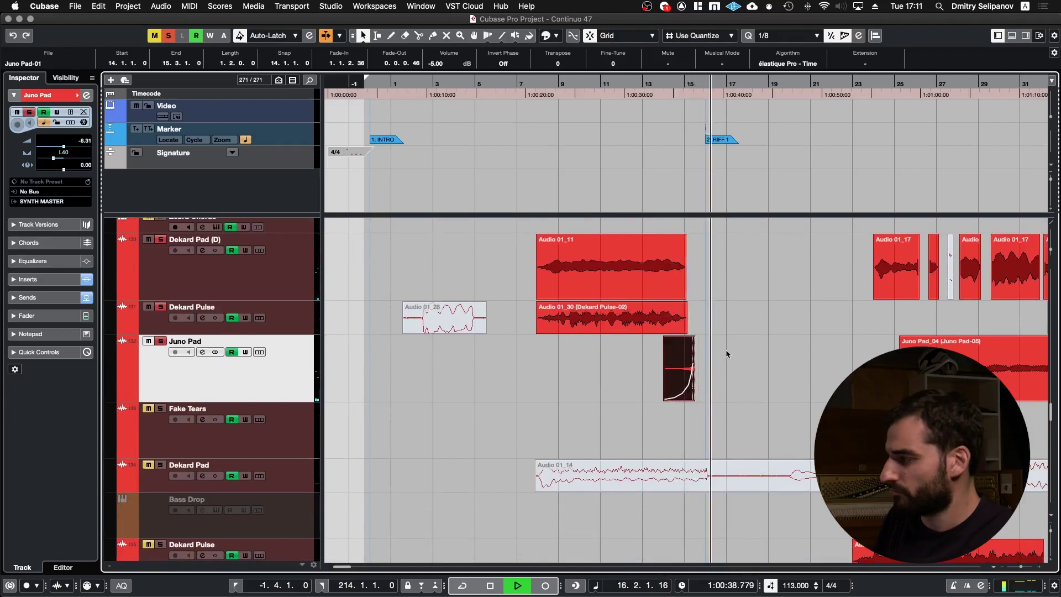
key(space)
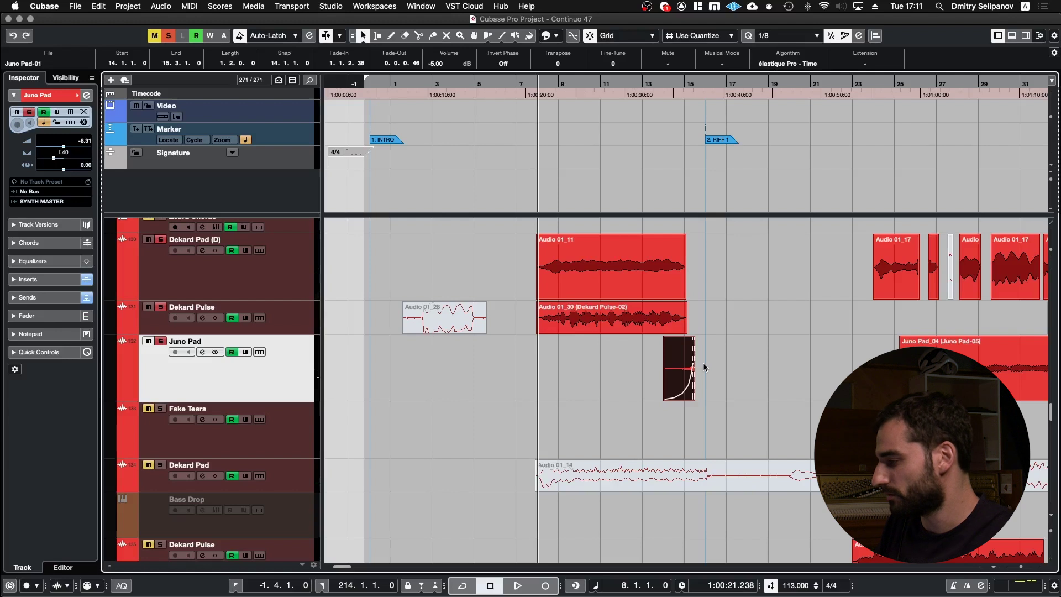
Step the playhead forward to bar 16 and back to bar 15, and clear all track solos
key(g)
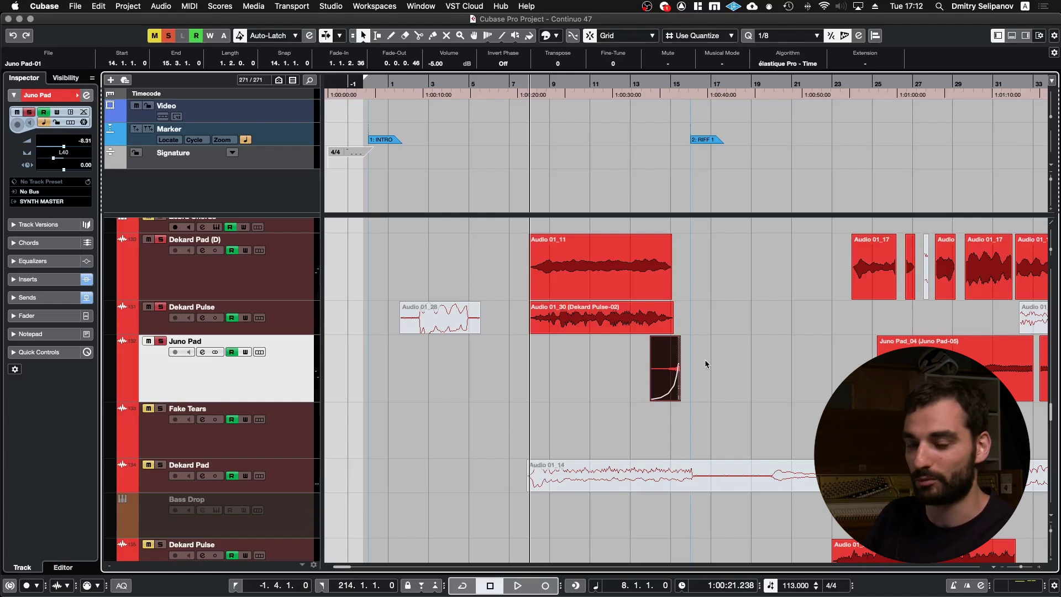
key(KP_Add)
key(KP_Add)
key(KP_Add)
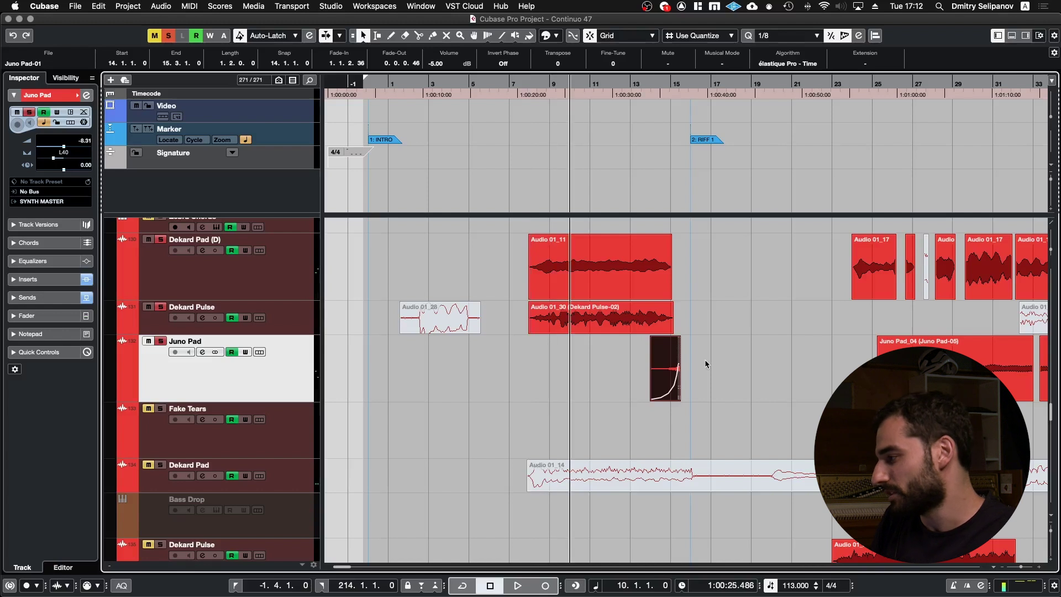
scroll(706, 366, up, 3)
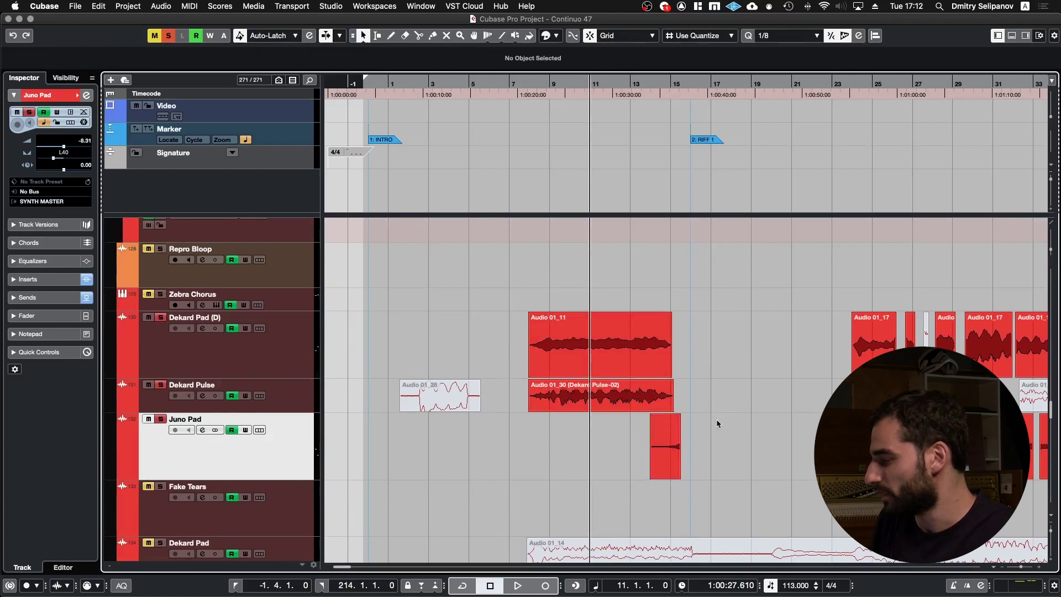
key(KP_Add)
key(KP_Add)
key(KP_Add)
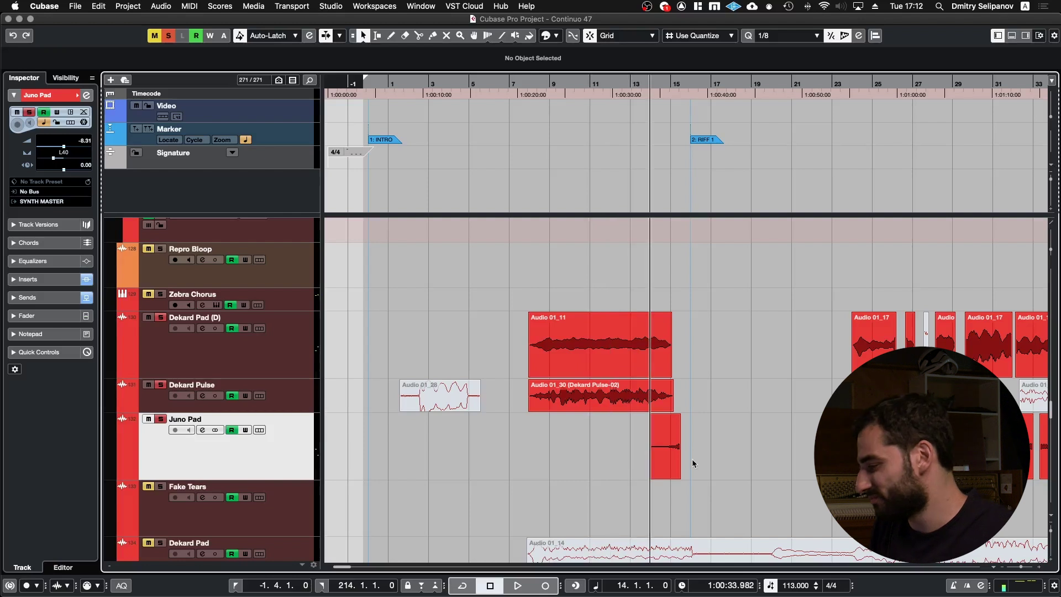
key(KP_Add)
key(KP_Add)
scroll(693, 463, down, 10)
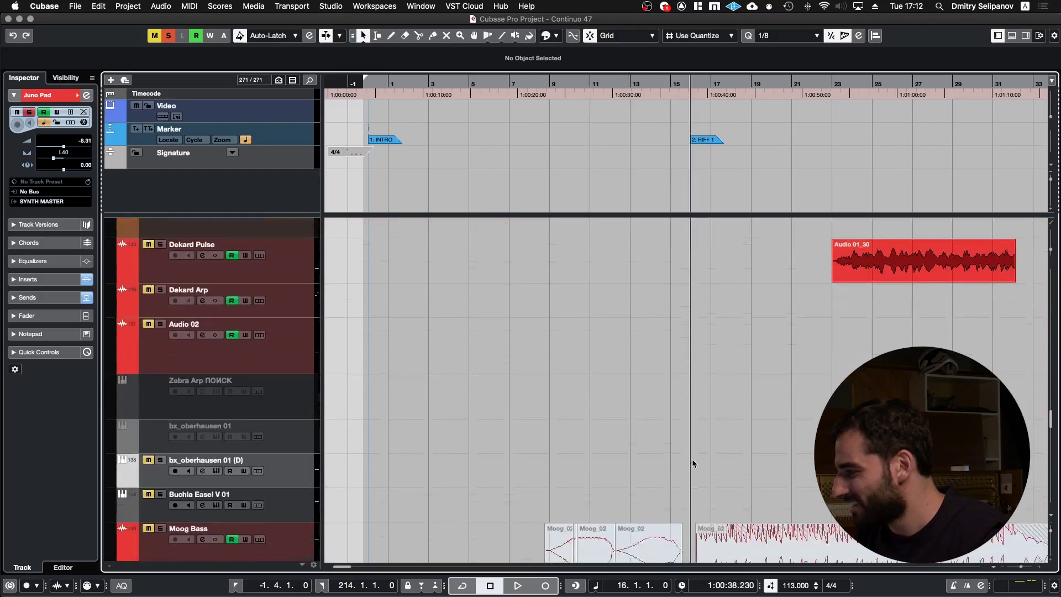
scroll(692, 459, up, 15)
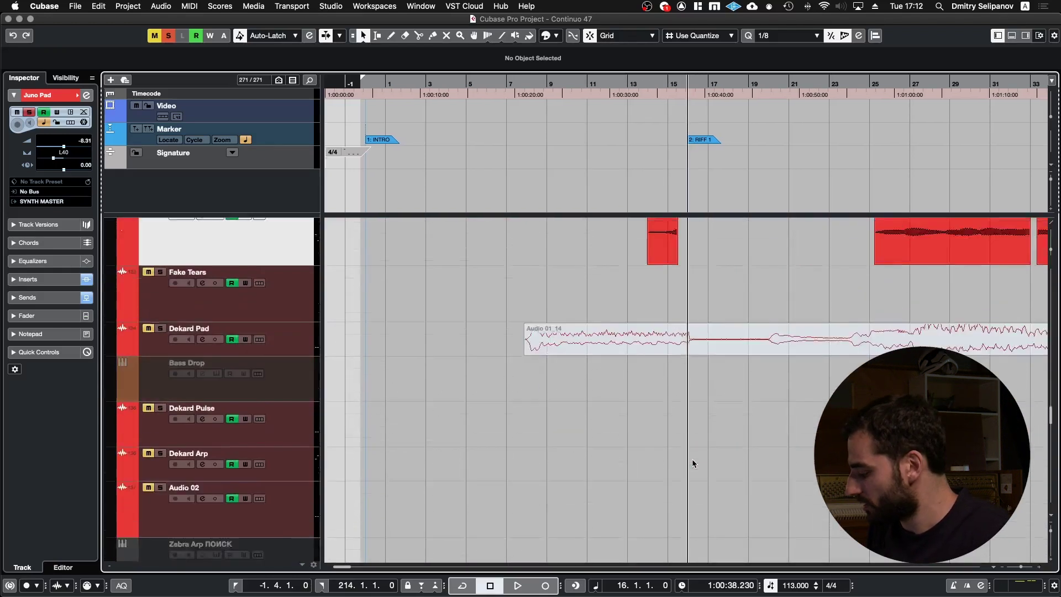
key(KP_Subtract)
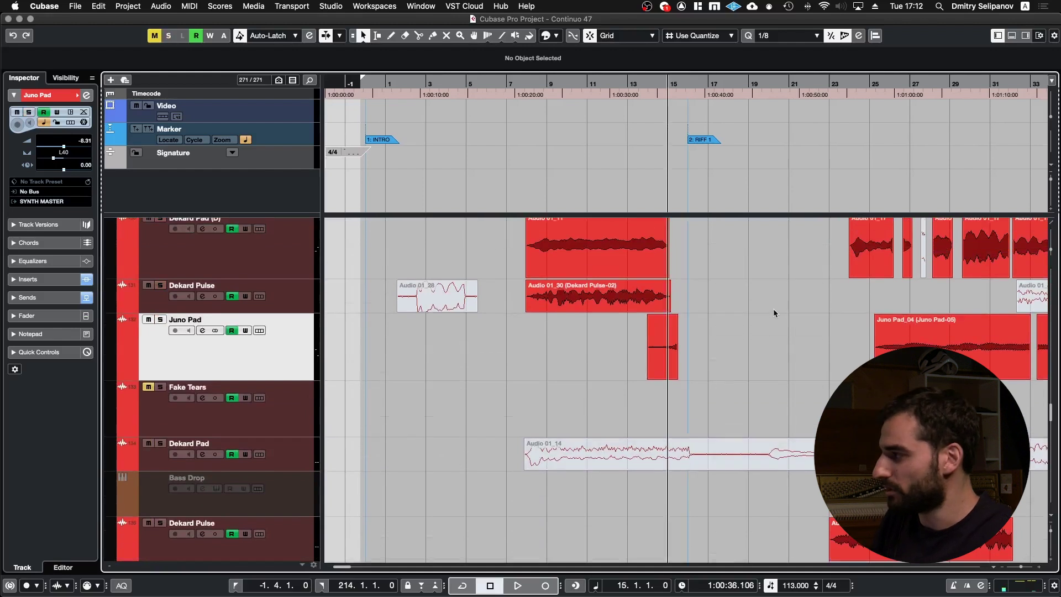
Play the full mix from shortly before the RIFF 1 marker and bring the Piano folder's tracks into view
scroll(774, 309, up, 5)
scroll(773, 313, up, 3)
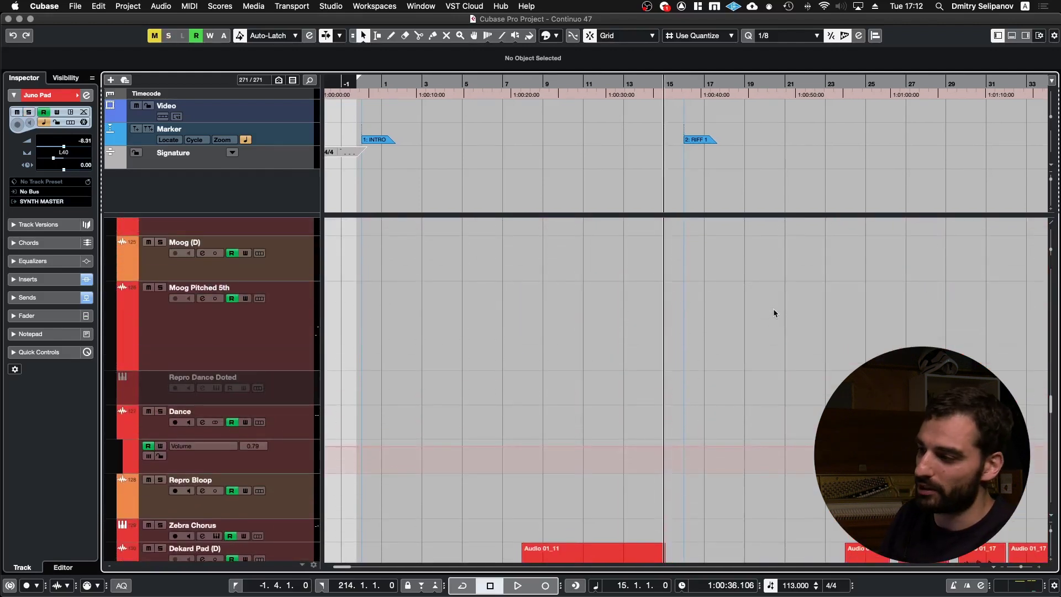
scroll(774, 313, up, 2)
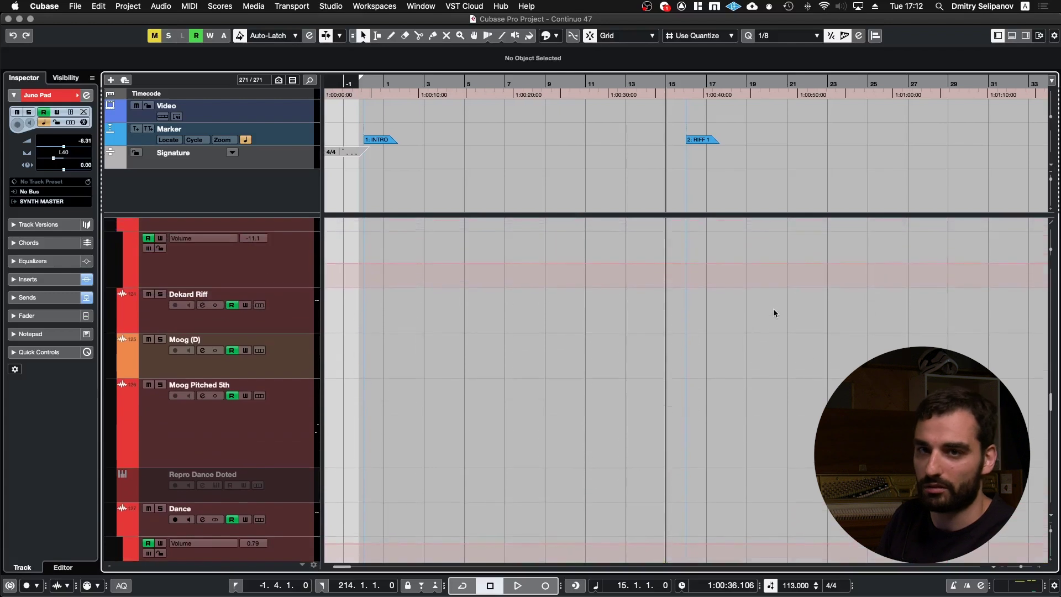
key(space)
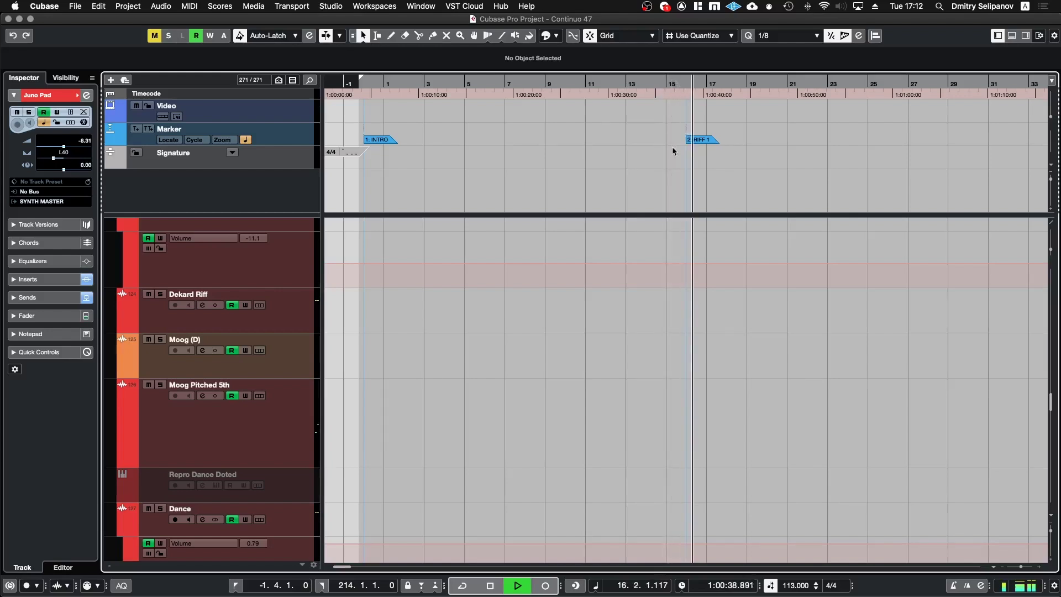
scroll(693, 369, up, 10)
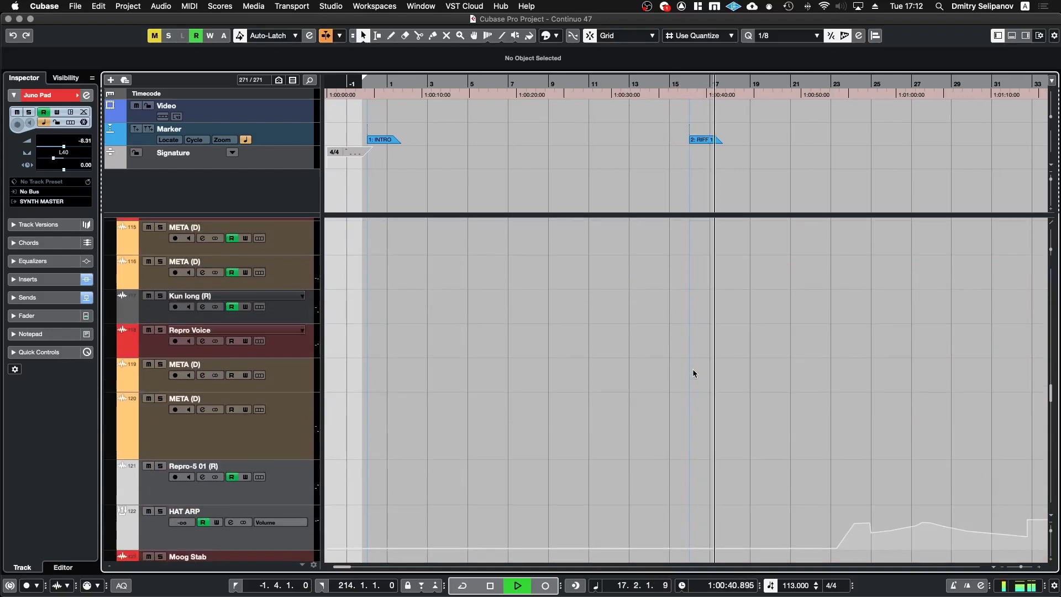
scroll(694, 374, up, 10)
scroll(694, 374, up, 15)
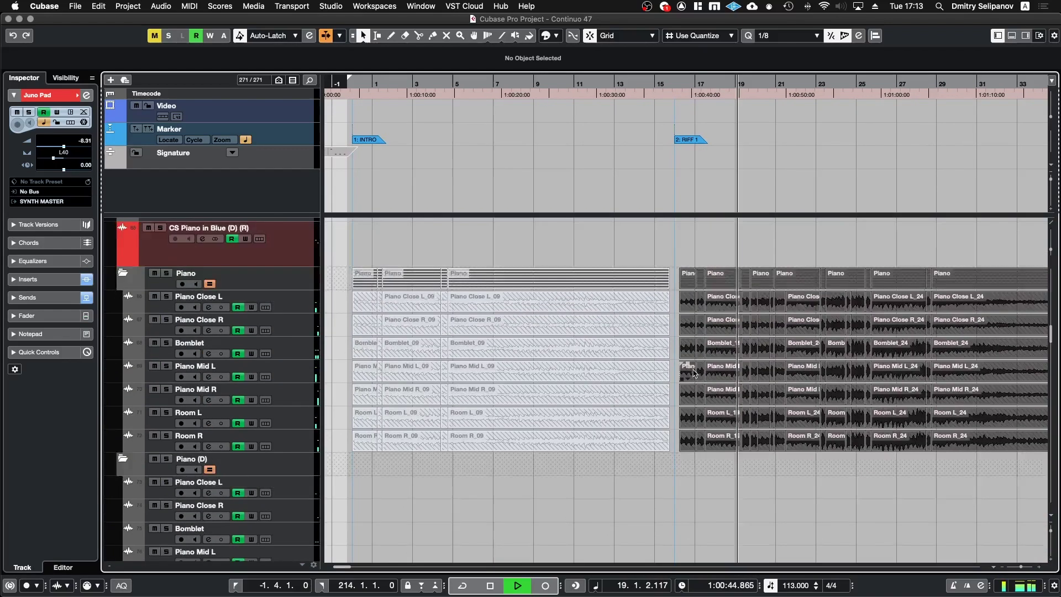
Examine the piano clips across the RIFF 1 section while it plays, and stop playback just before VERSE 1 a
scroll(693, 373, up, 3)
scroll(694, 374, down, 8)
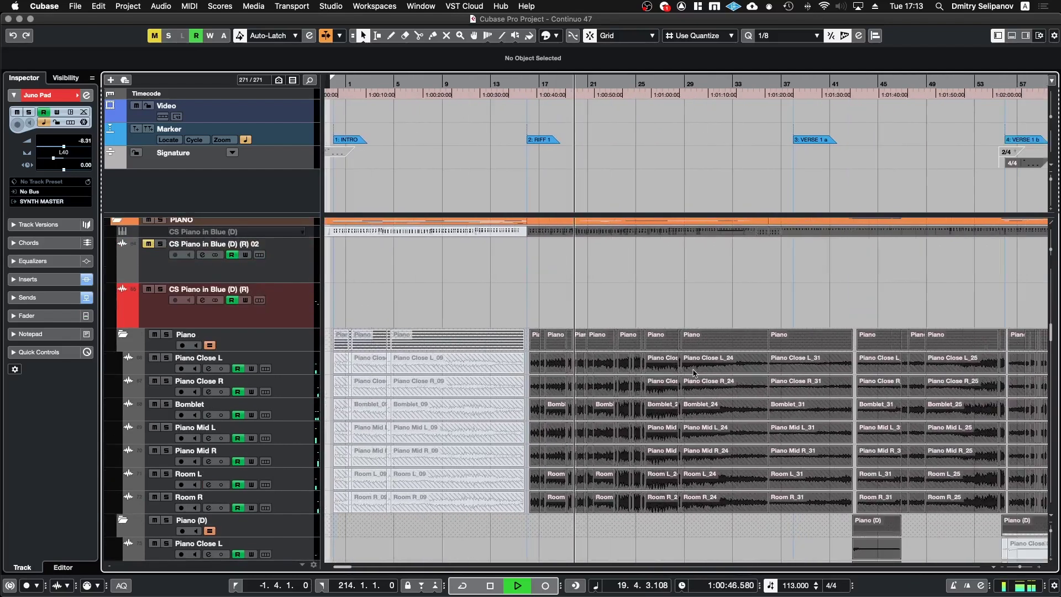
scroll(574, 404, up, 4)
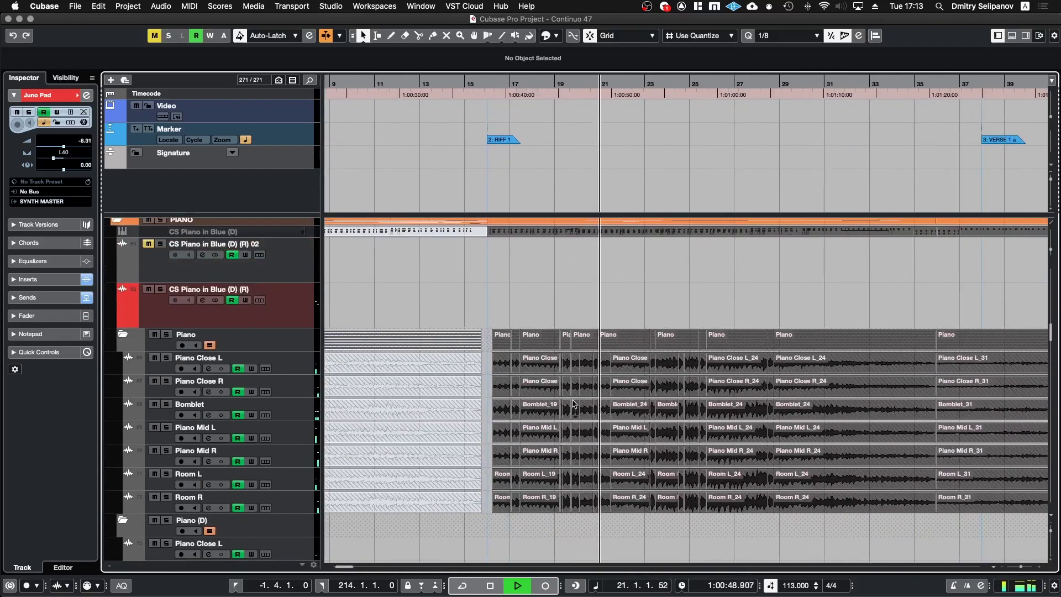
scroll(574, 404, down, 1)
scroll(574, 404, down, 1)
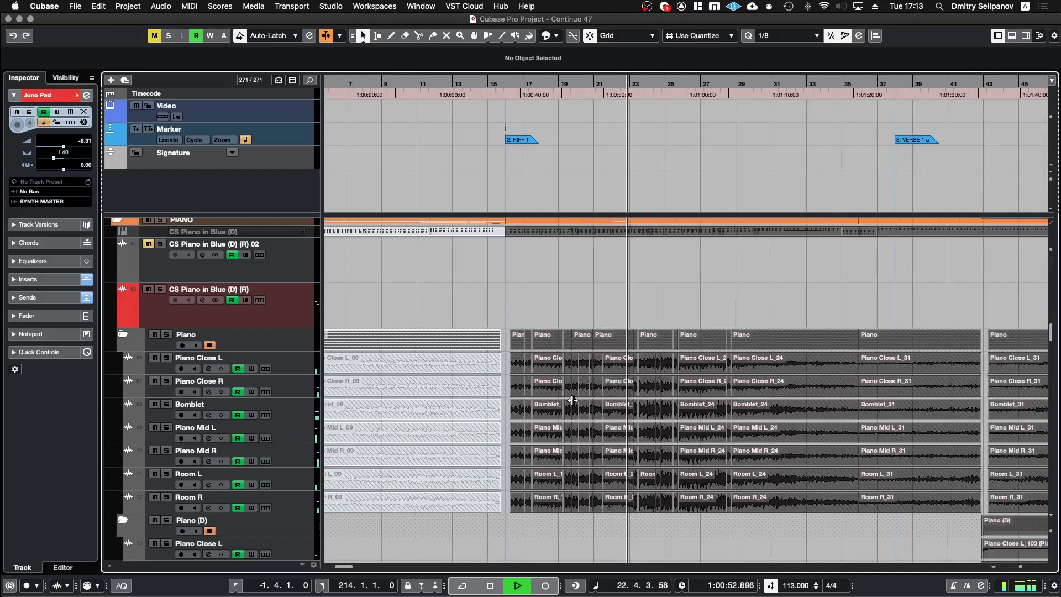
scroll(572, 400, up, 5)
scroll(573, 400, down, 4)
scroll(573, 399, up, 1)
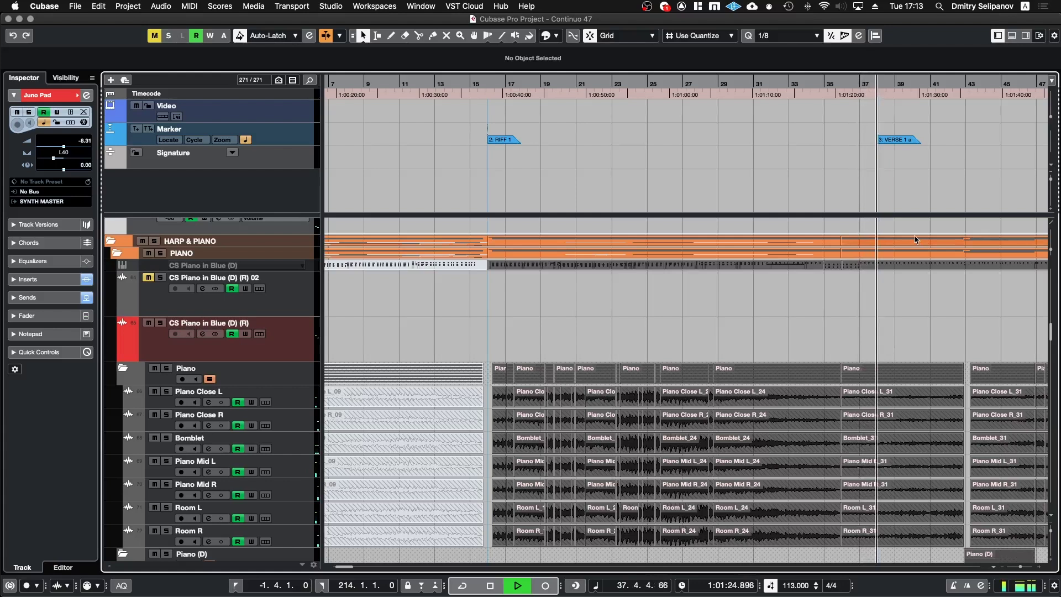
key(space)
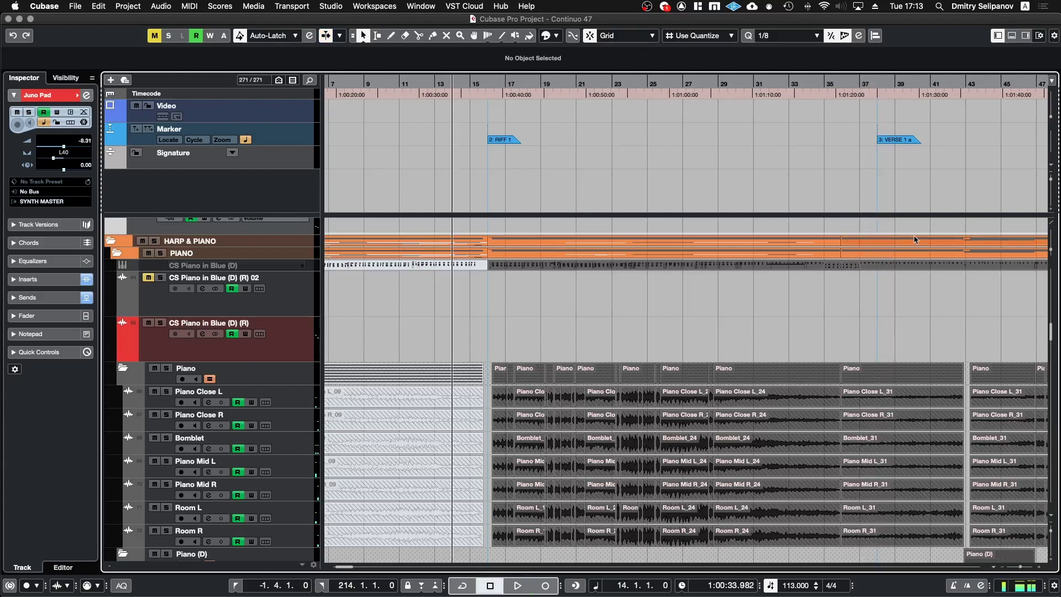
Locate the playhead to the RIFF 1 marker at bar 16 and show the piano tracks from INTRO to VERSE 1 a
key(shift+n)
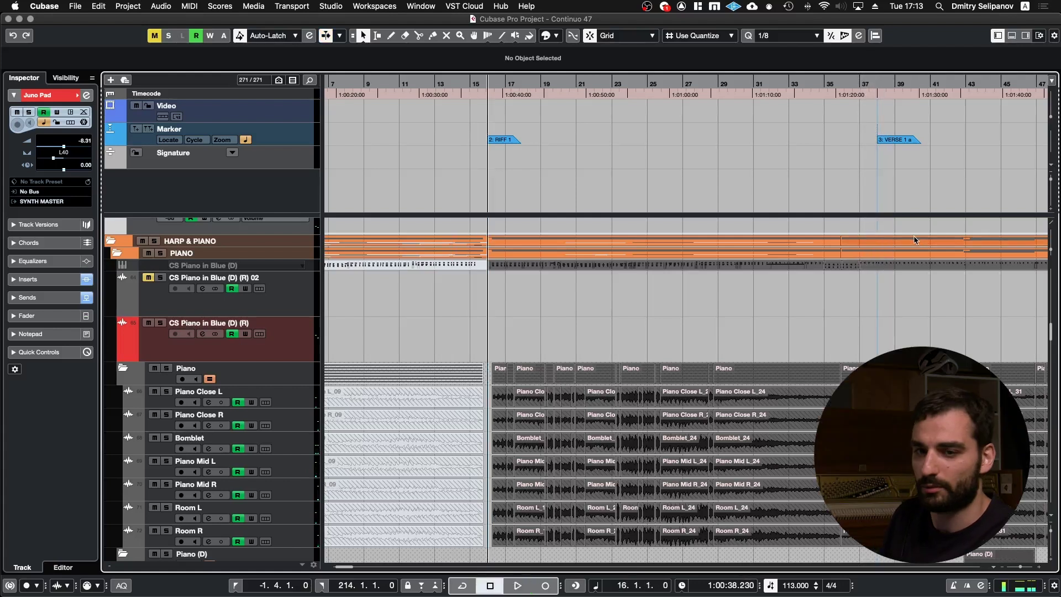
scroll(639, 330, down, 3)
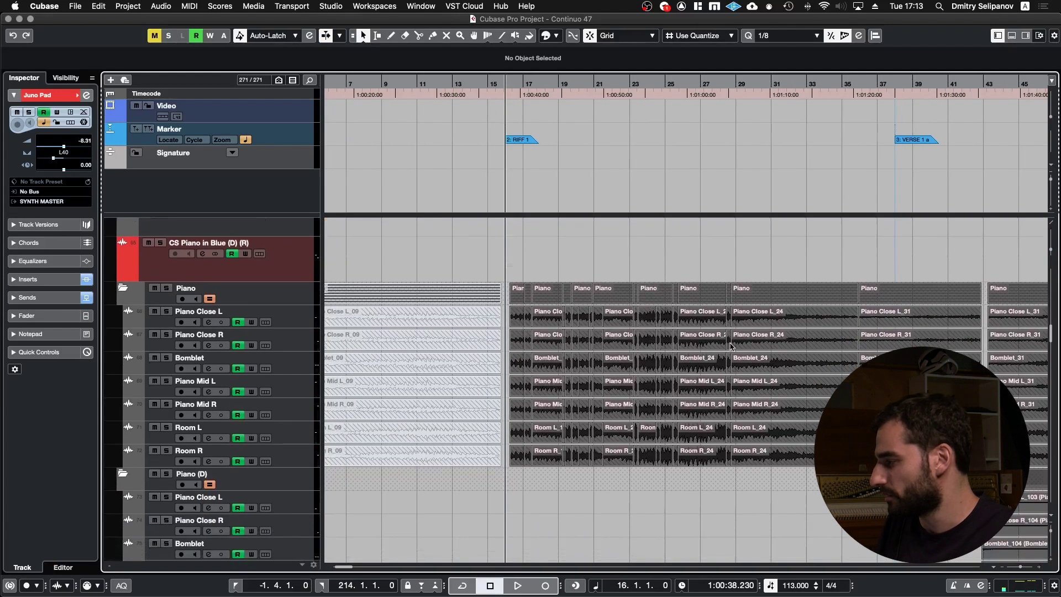
scroll(731, 347, down, 2)
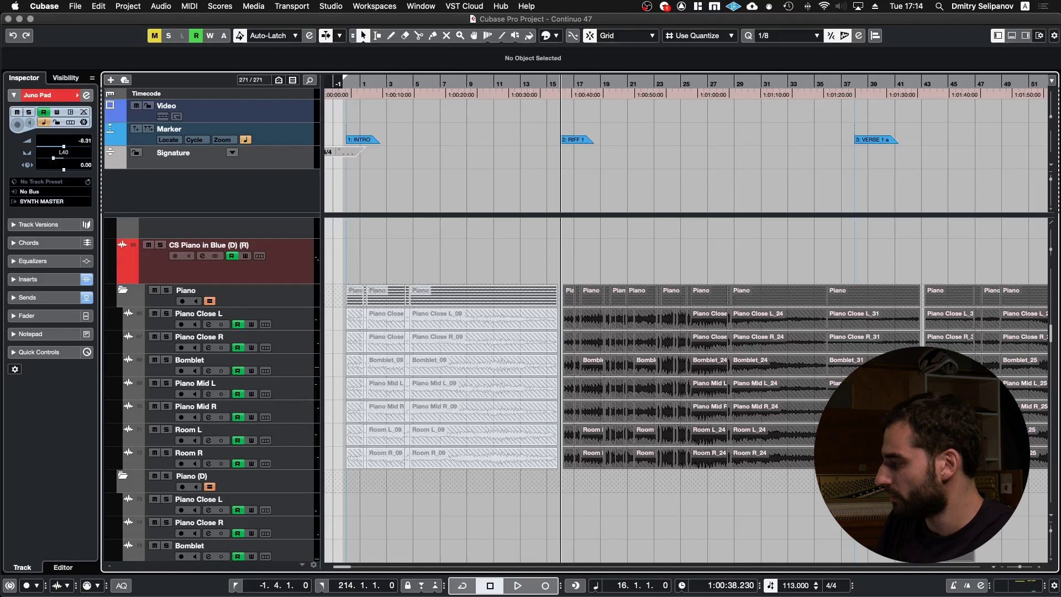
Play the piano briefly from the RIFF 1 marker and examine the edits between its clips around bars 21 to 29
scroll(622, 321, down, 6)
scroll(623, 321, up, 5)
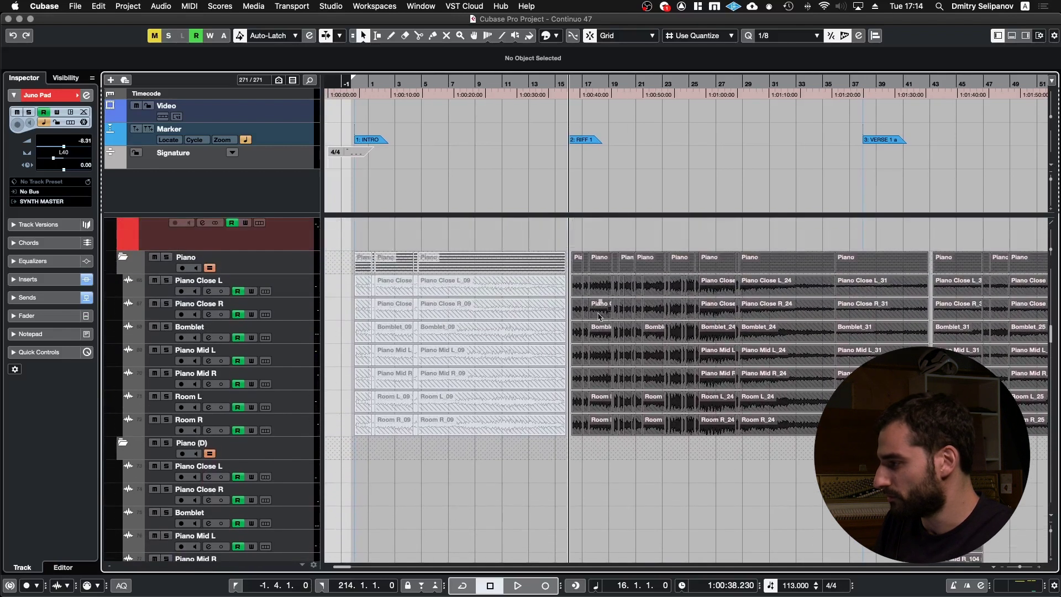
scroll(665, 300, right, 3)
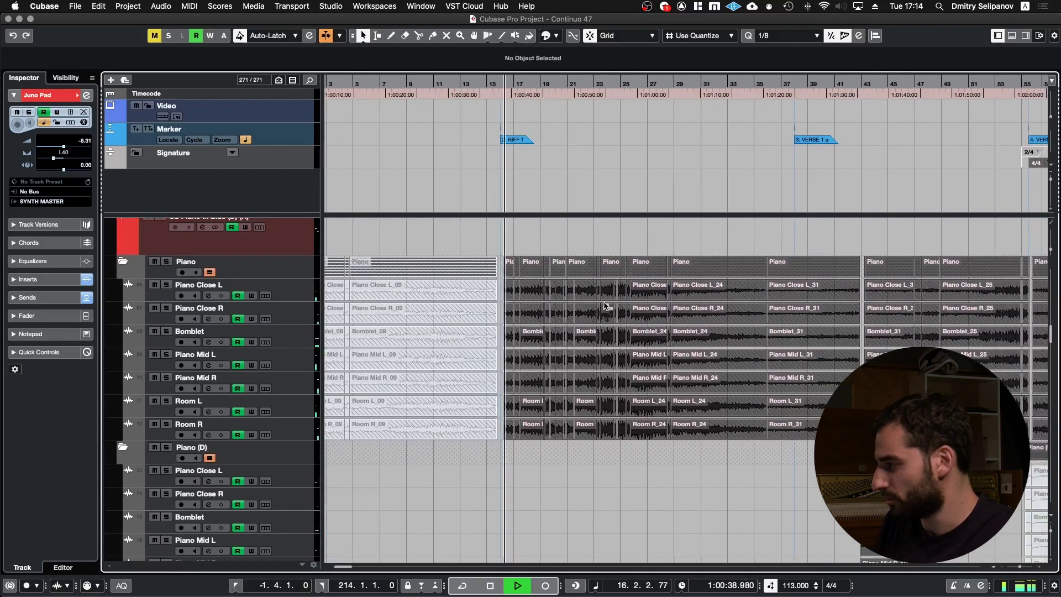
scroll(599, 306, up, 8)
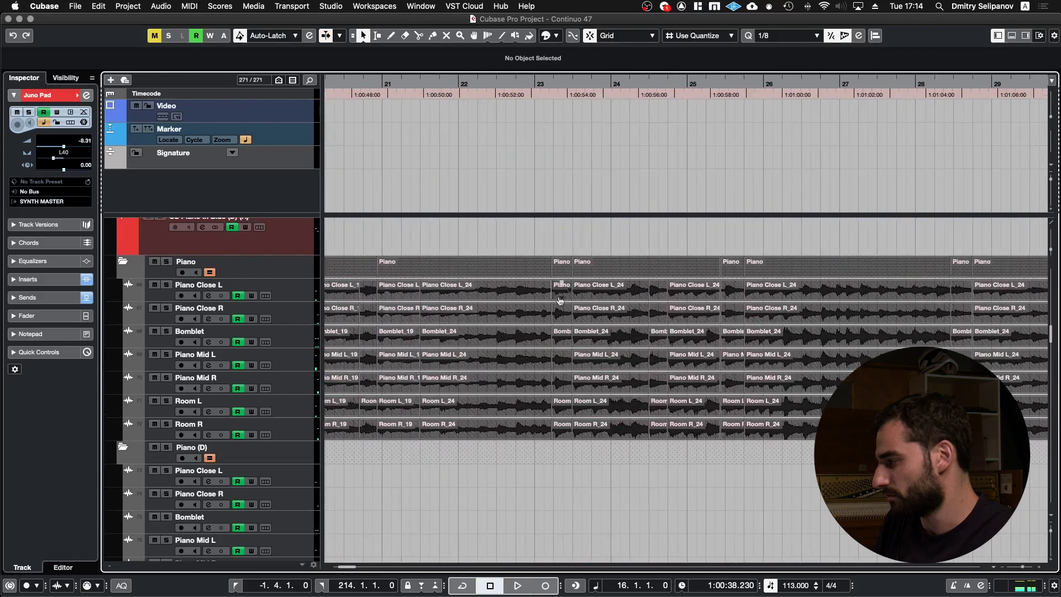
scroll(571, 293, up, 3)
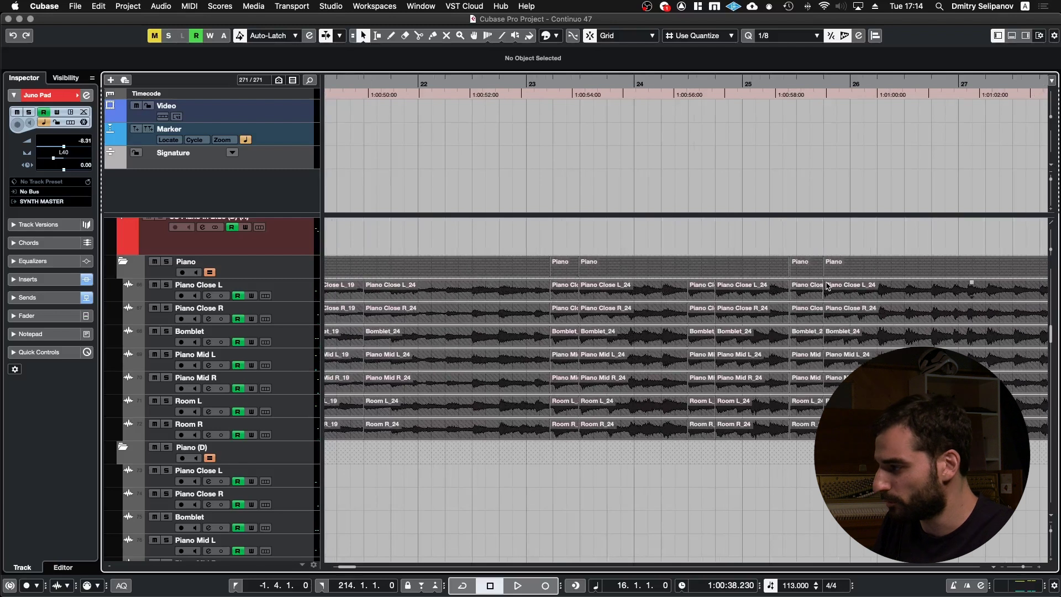
scroll(808, 314, down, 4)
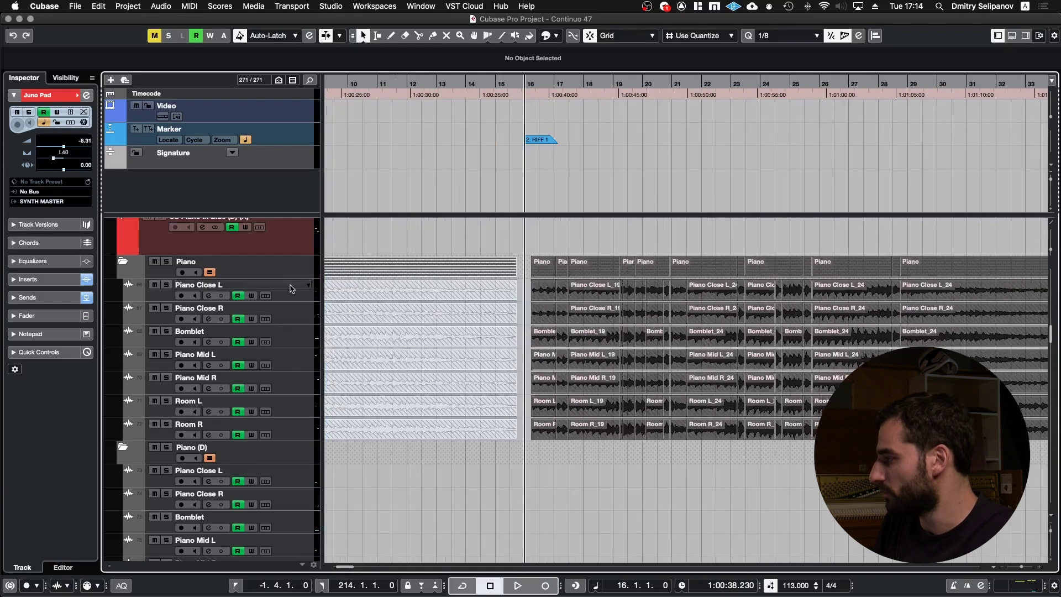
View the channel settings of the Piano Close L and Piano Close R tracks in turn, closing each window
click(290, 287)
key(e)
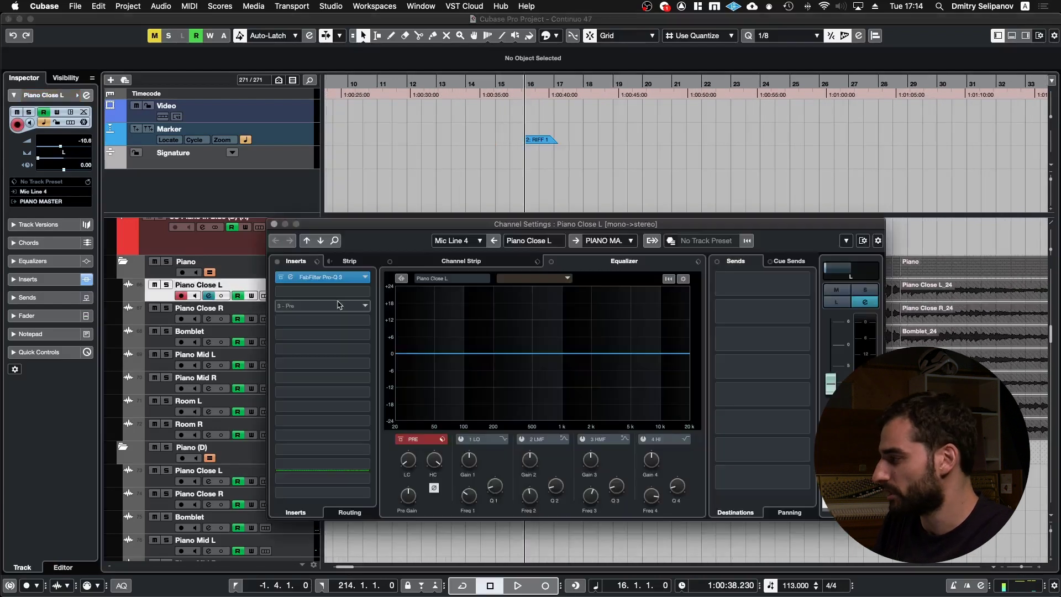
key(e)
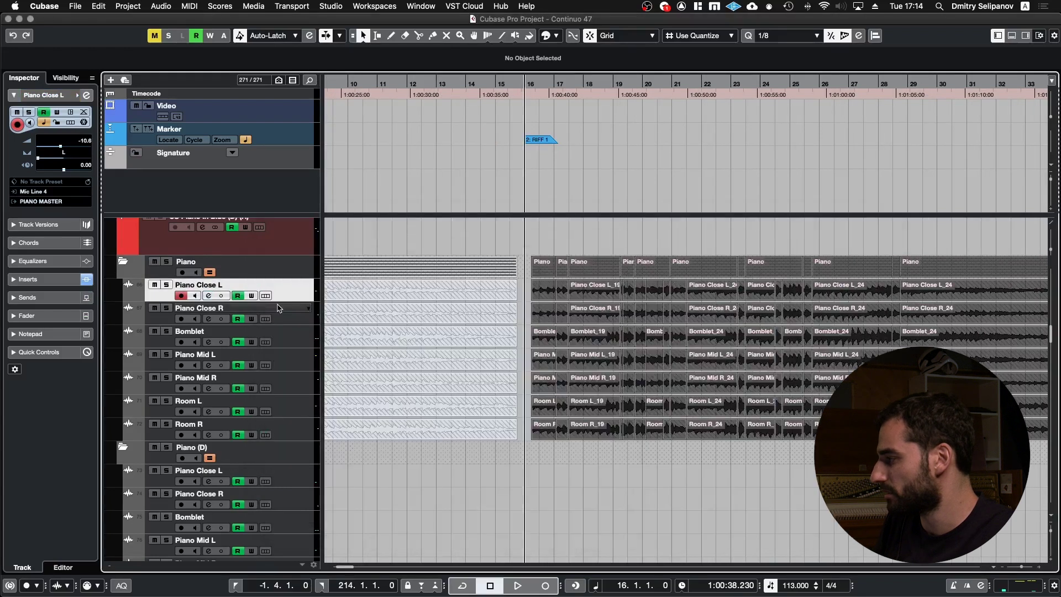
click(281, 308)
key(e)
key(e)
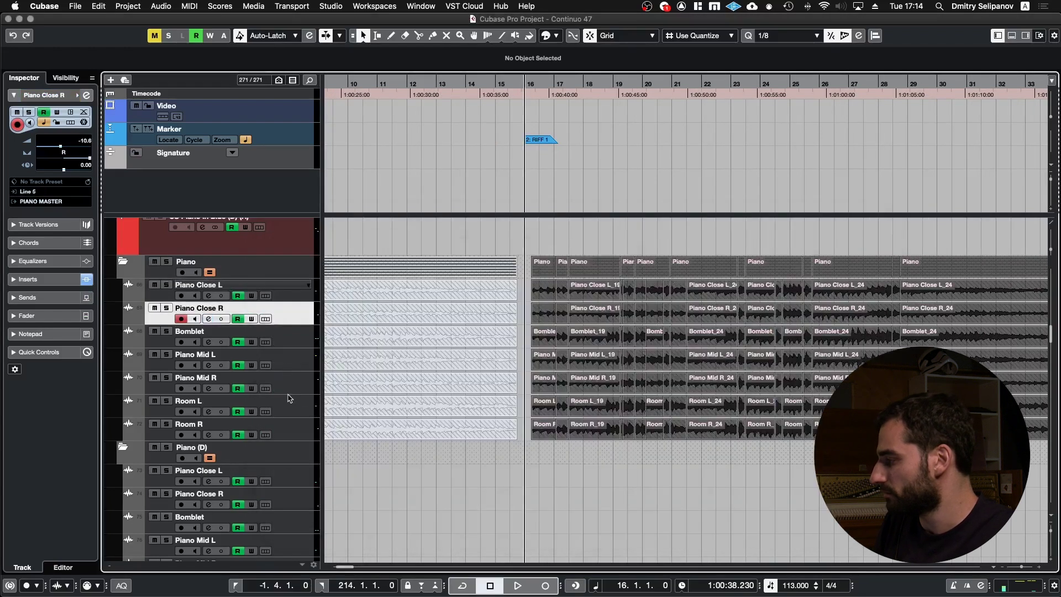
Find the PIANO MASTER group and inspect its inserts and sends in the channel settings, closing the window when done
scroll(288, 437, down, 8)
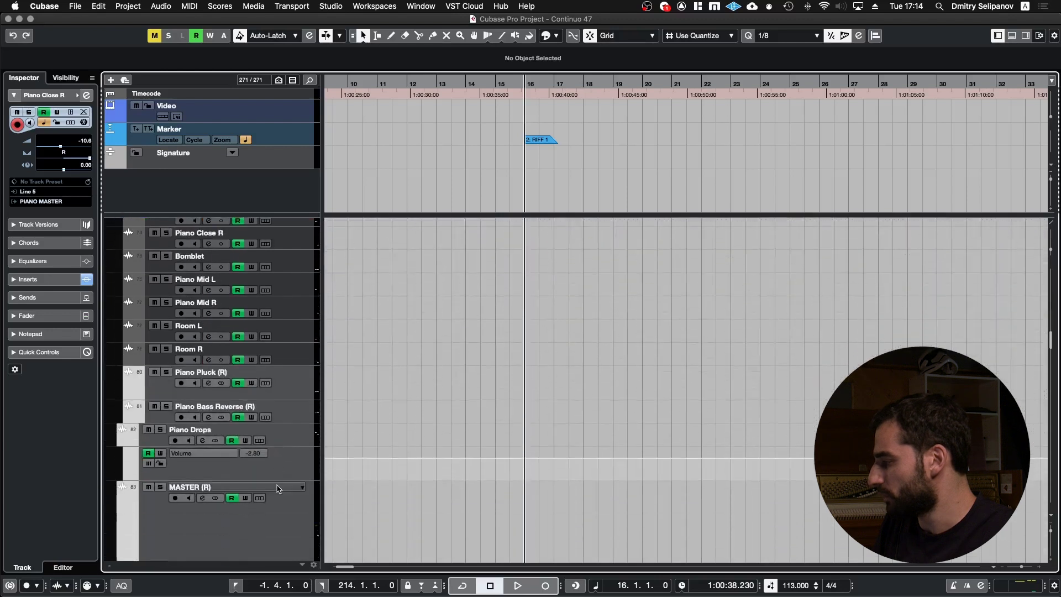
scroll(286, 297, up, 10)
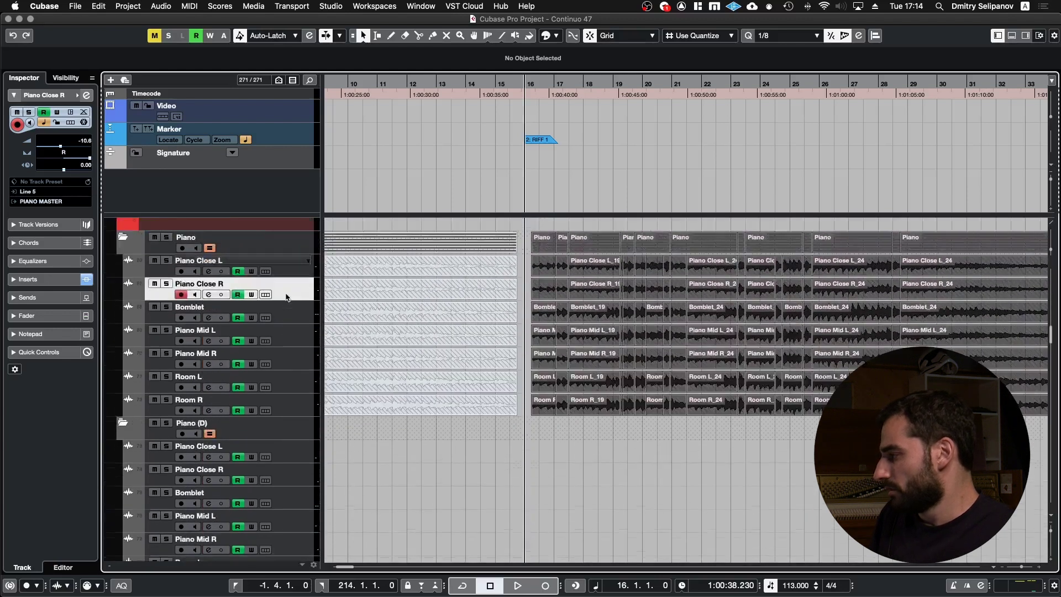
scroll(287, 298, down, 14)
scroll(287, 298, down, 12)
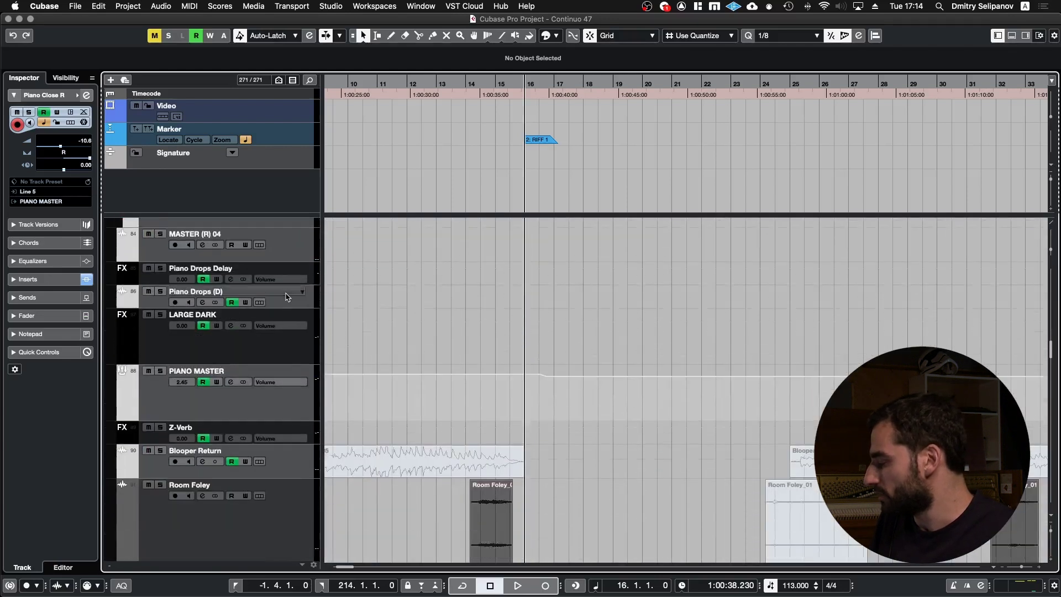
scroll(287, 297, down, 14)
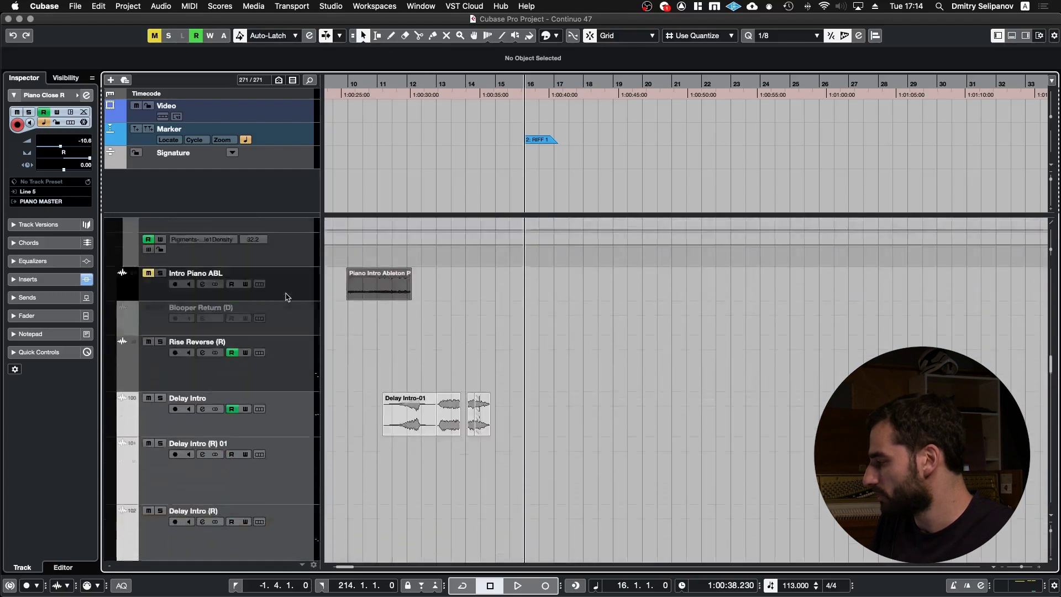
scroll(266, 358, up, 5)
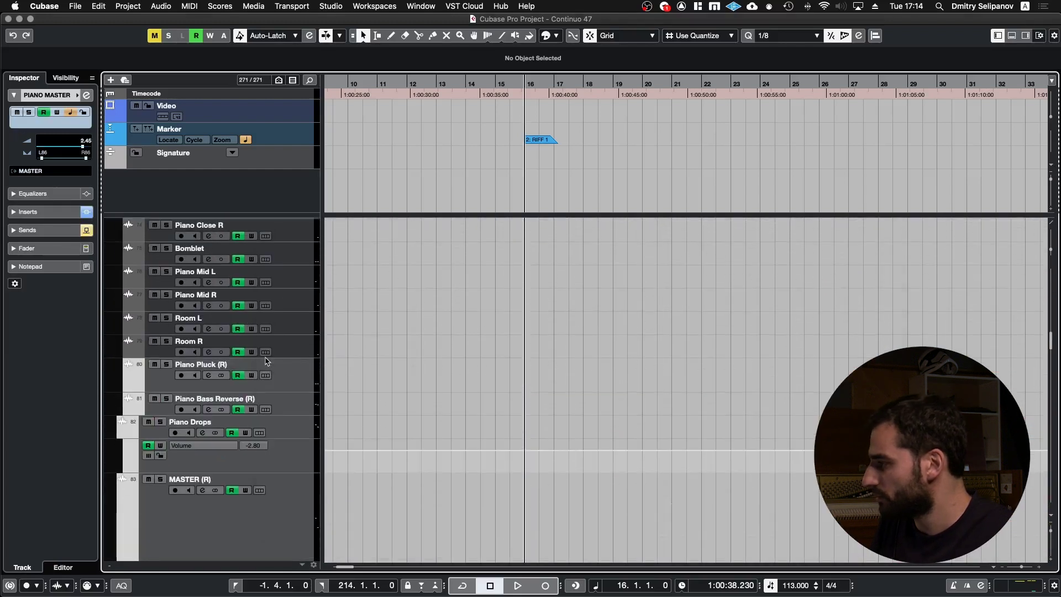
key(e)
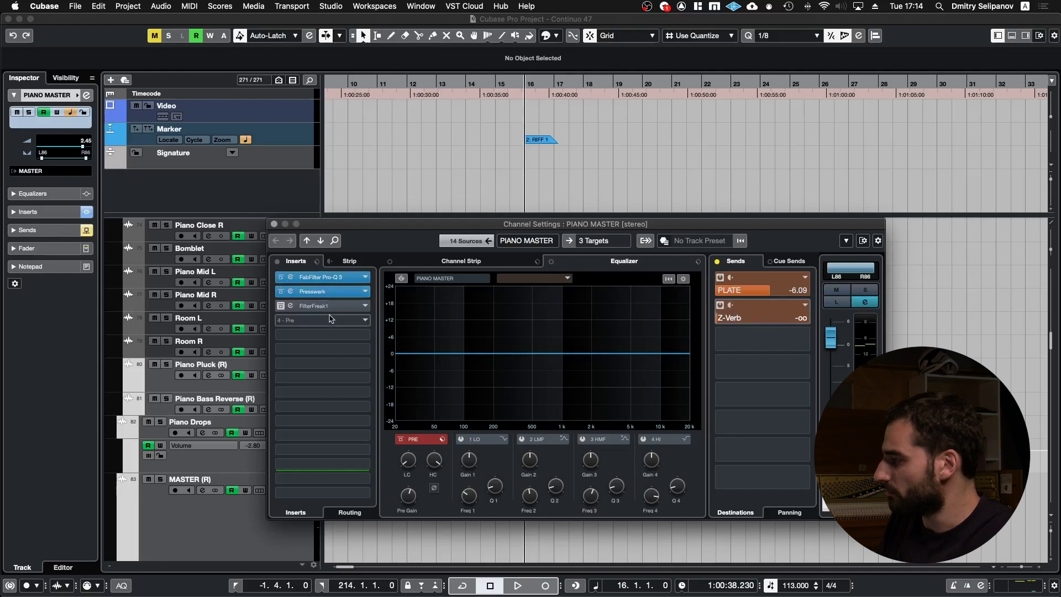
key(super+w)
Look through the tracks from HARP & PIANO down to the Dekard synths for parts around the RIFF 1 marker
scroll(330, 320, up, 10)
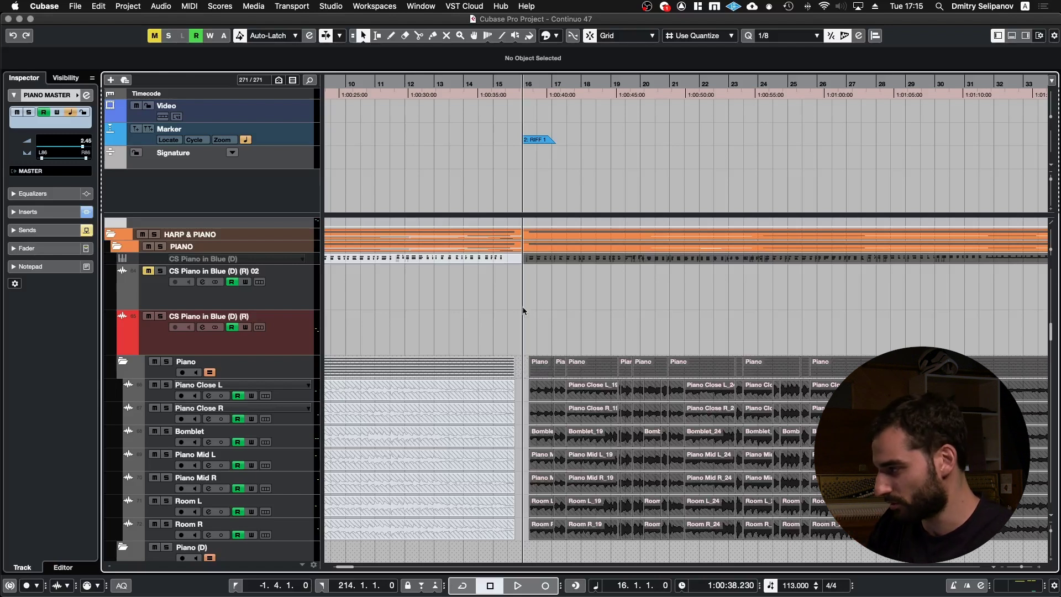
key(g)
scroll(531, 373, down, 15)
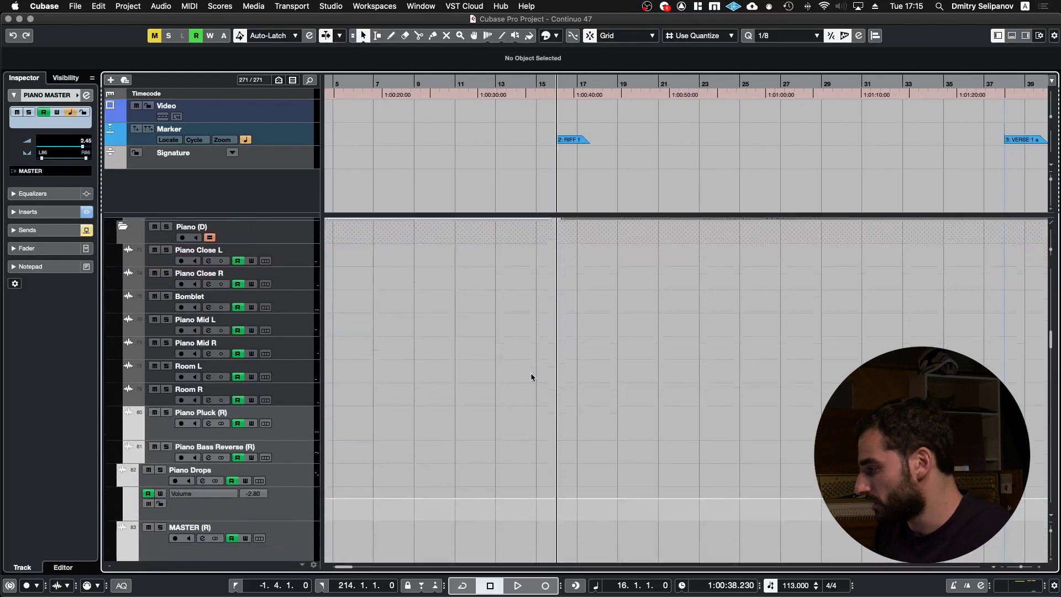
scroll(532, 376, down, 15)
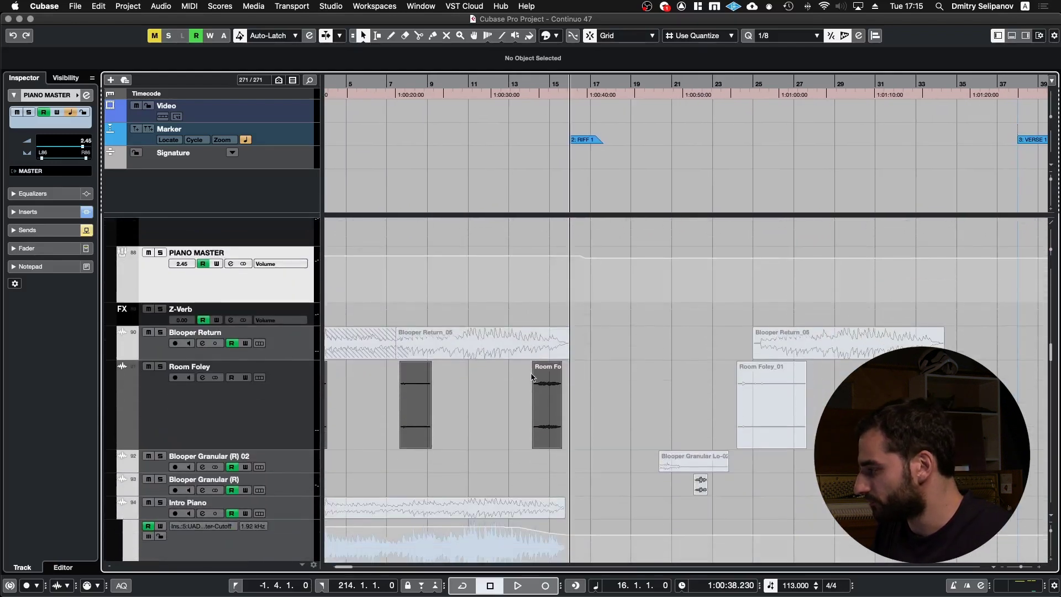
scroll(531, 375, down, 8)
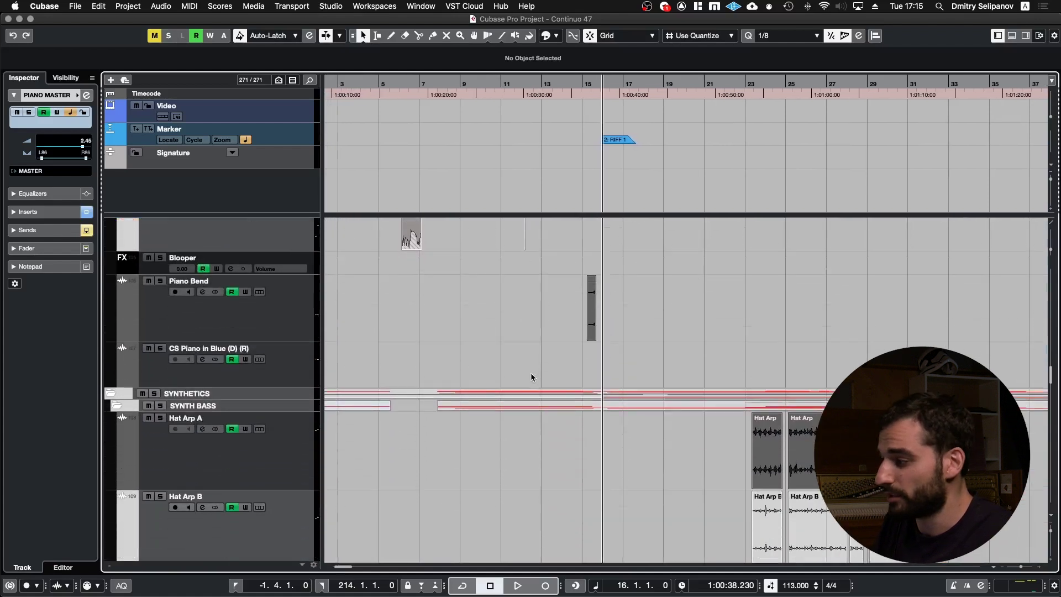
scroll(531, 374, down, 10)
scroll(531, 373, down, 15)
scroll(530, 373, left, 3)
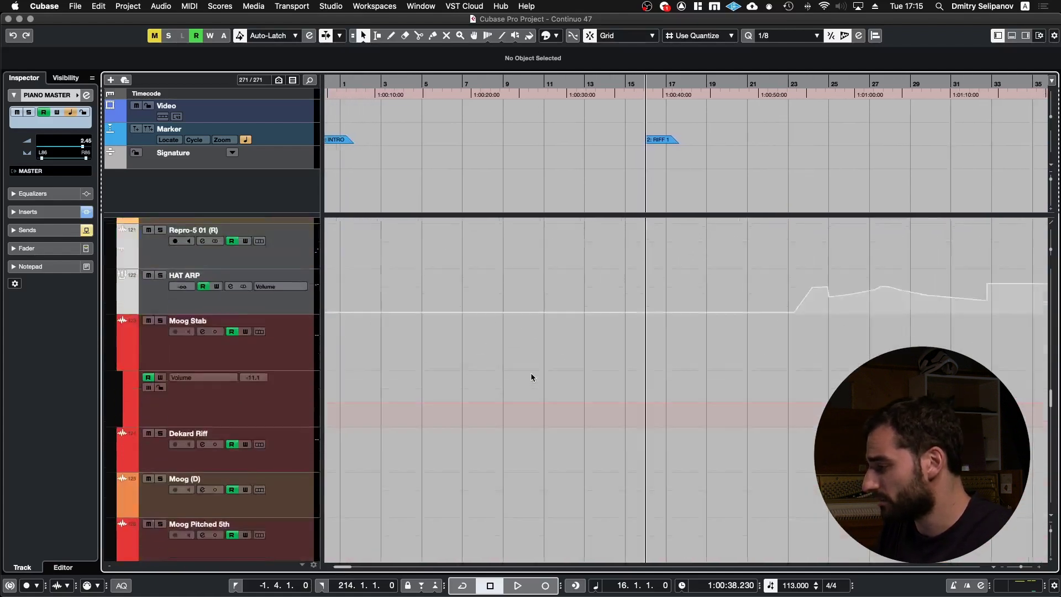
scroll(660, 377, down, 5)
scroll(660, 377, right, 2)
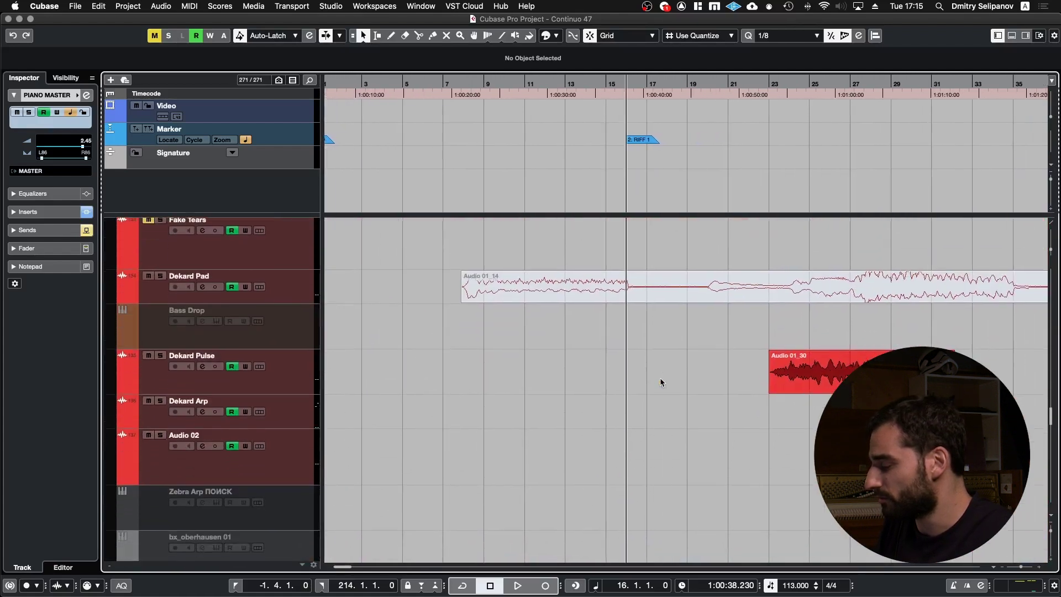
Solo the Battery 4 01 and Kick Heartbeat tracks, play from RIFF 1, and add the 808 track to the solo
scroll(660, 377, down, 20)
scroll(660, 377, down, 15)
scroll(660, 377, right, 1)
scroll(658, 380, down, 8)
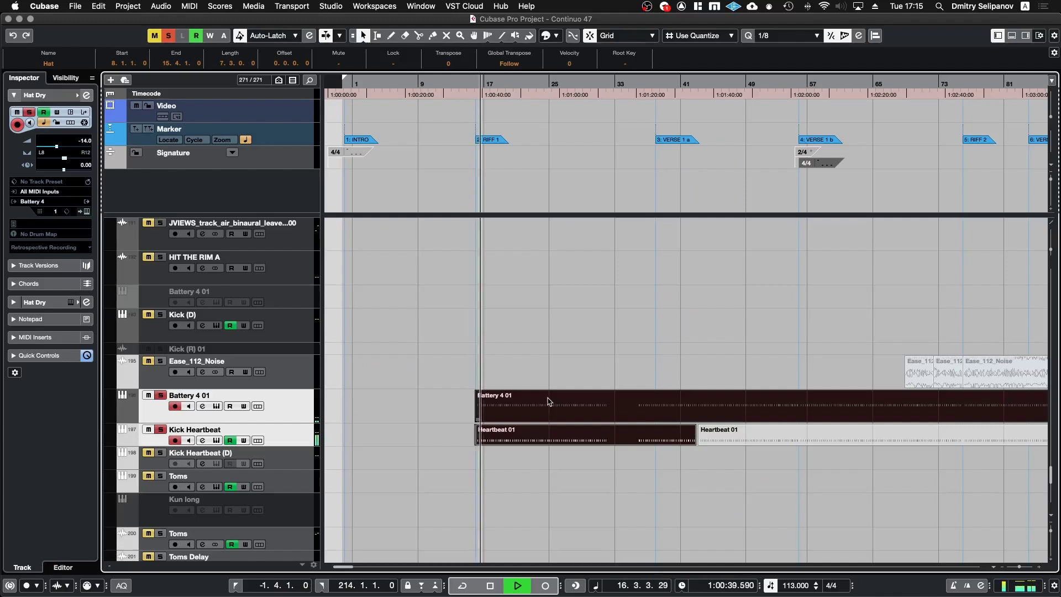
scroll(549, 402, down, 10)
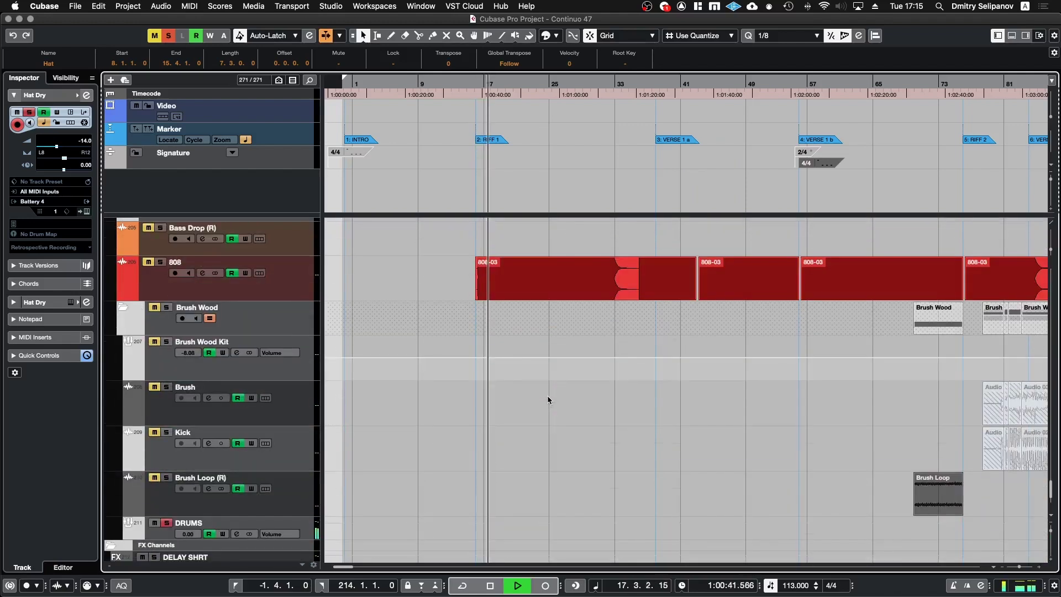
click(248, 298)
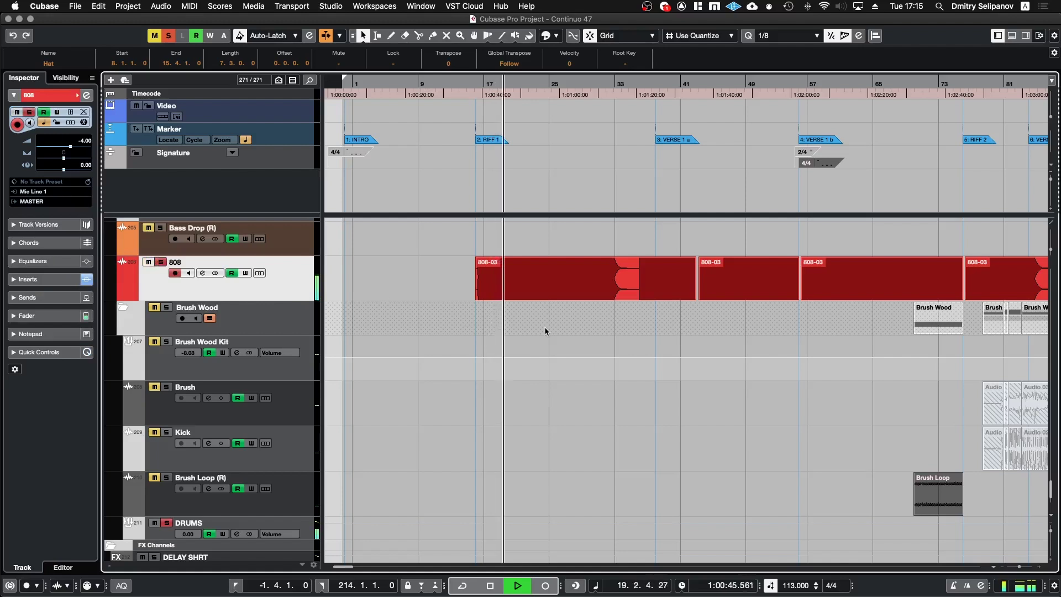
Review the Battery 4 01 and Kick Heartbeat clips during the soloed playback, stop it and clear all solos
scroll(549, 330, up, 3)
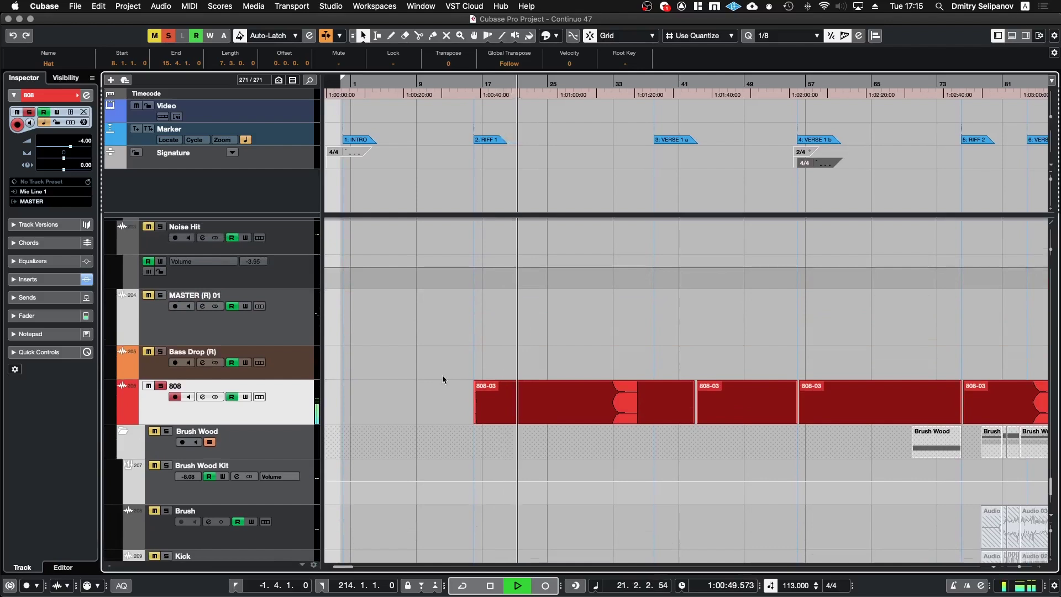
scroll(443, 379, up, 4)
scroll(443, 379, up, 7)
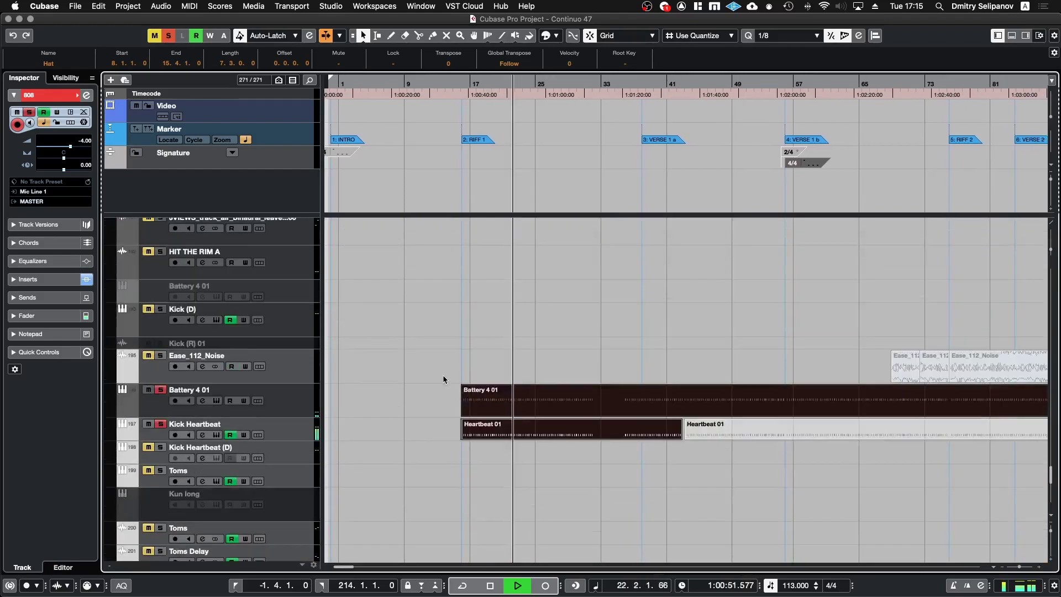
scroll(479, 414, up, 5)
scroll(479, 414, down, 5)
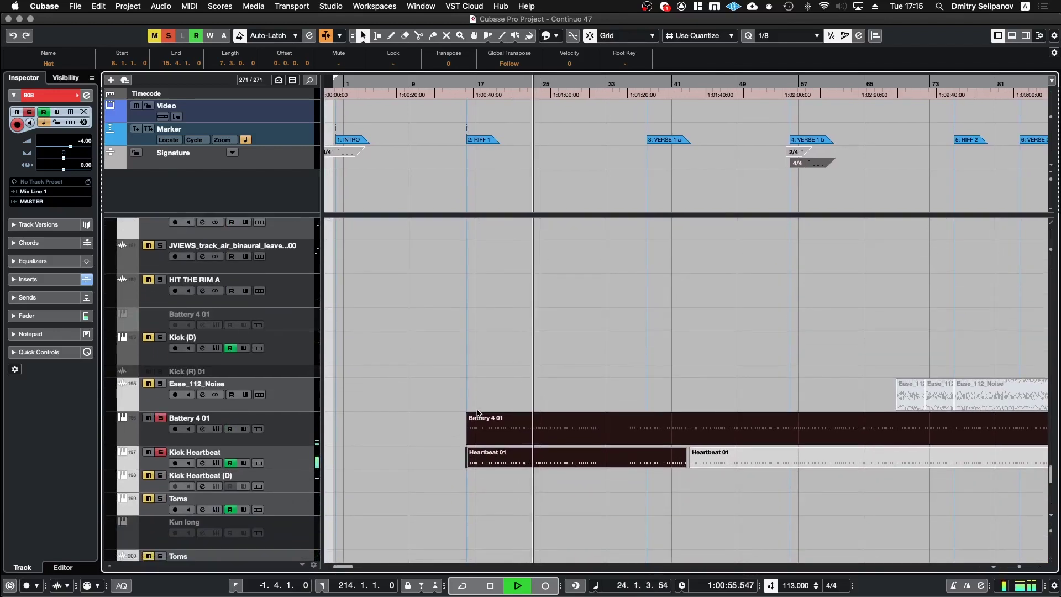
key(space)
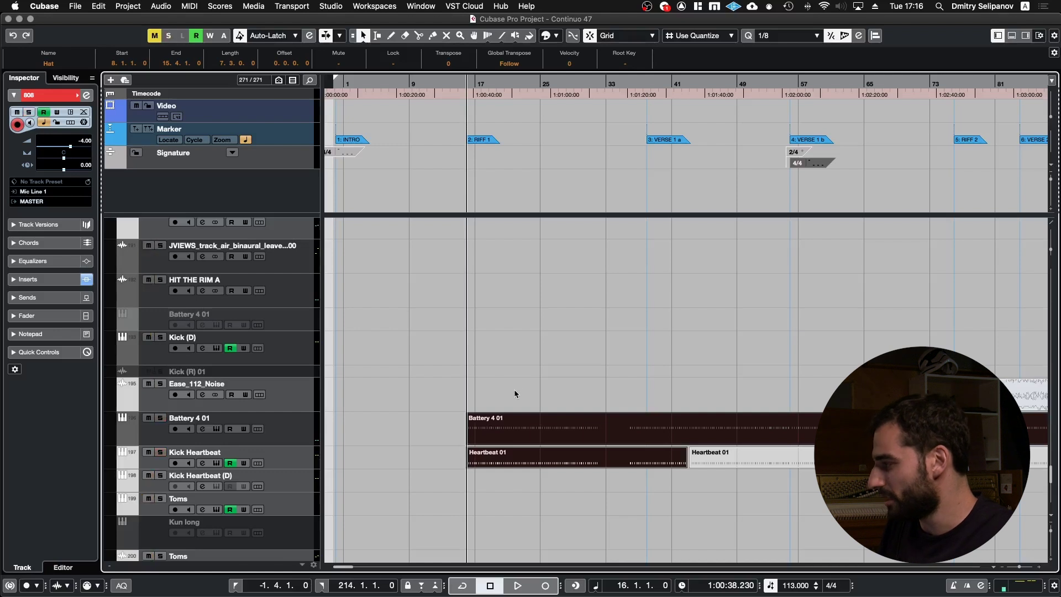
Select the Perc clips between RIFF 1 and VERSE 1 a and audition them soloed from bar 18
scroll(516, 389, up, 20)
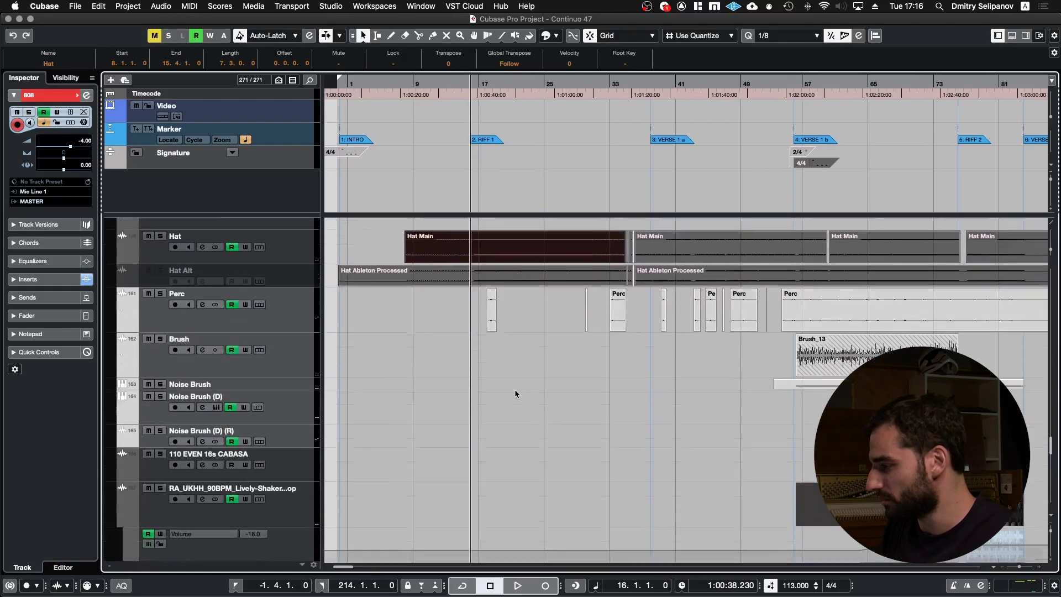
scroll(516, 390, down, 3)
scroll(515, 390, up, 4)
scroll(477, 365, up, 3)
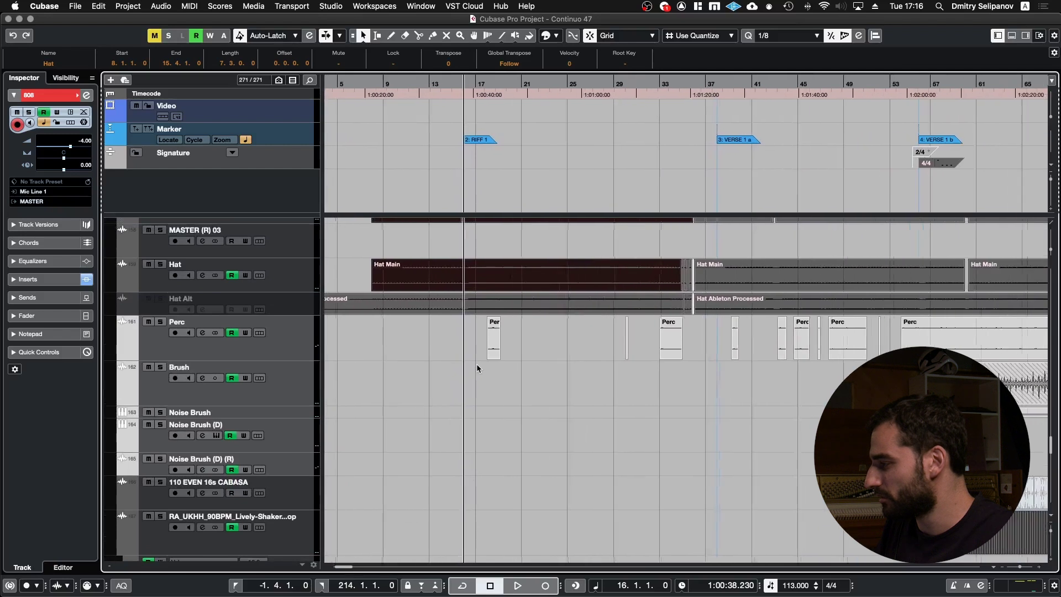
scroll(477, 364, down, 2)
drag(448, 329, 649, 345)
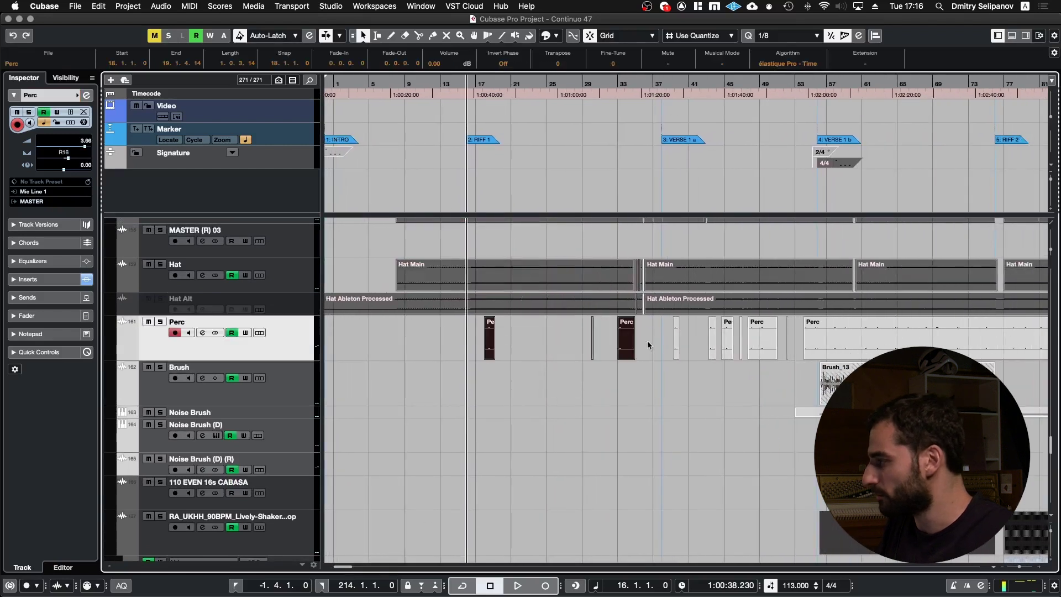
scroll(490, 347, up, 2)
key(l)
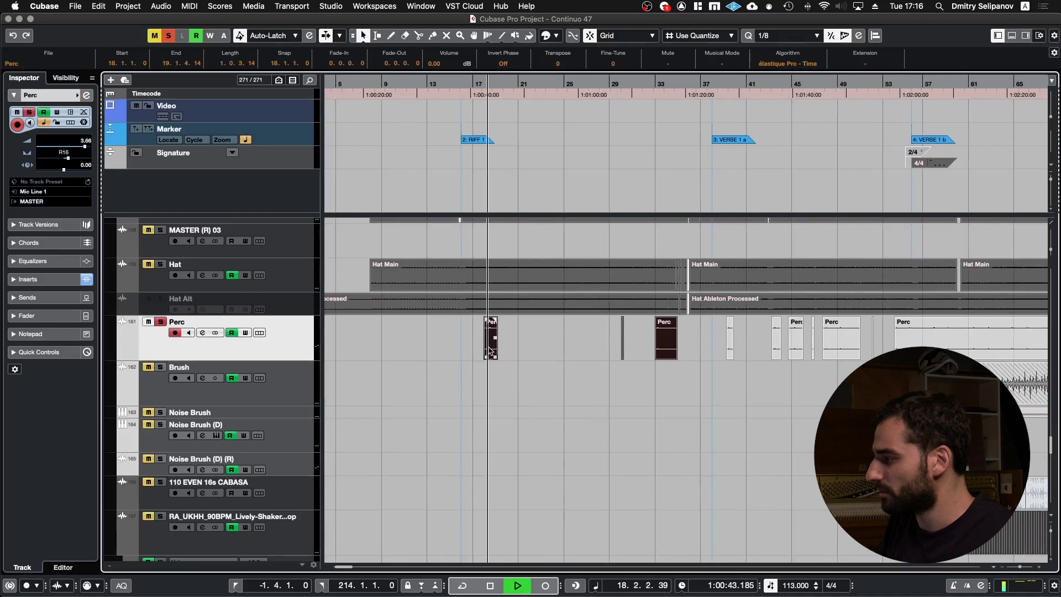
key(space)
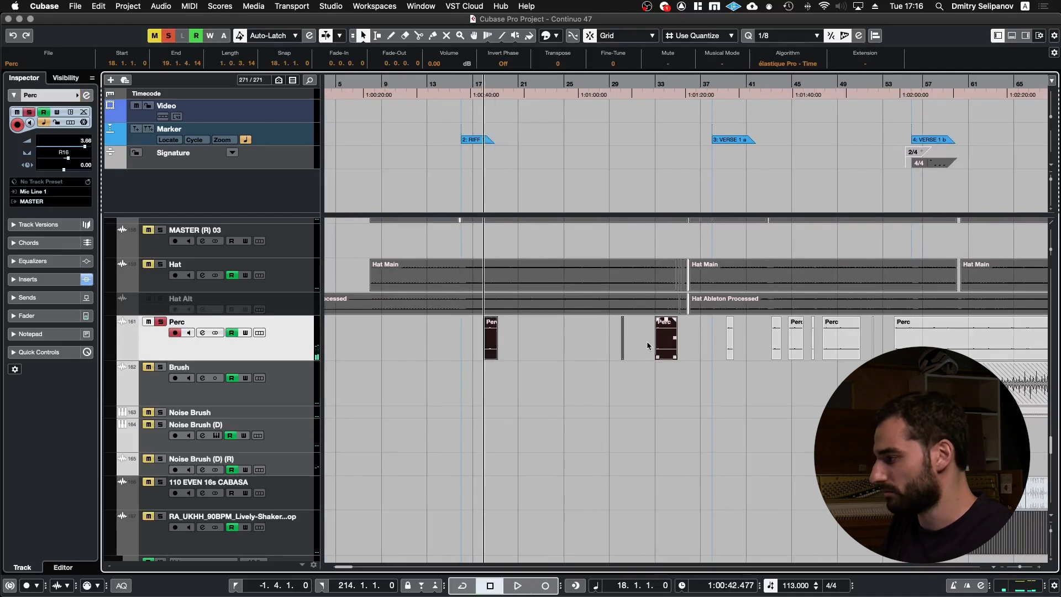
Select only the Perc clip at bar 33, locate the playhead to its start and audition it soloed
click(649, 346)
drag(664, 352, 642, 343)
key(super+z)
click(714, 353)
key(l)
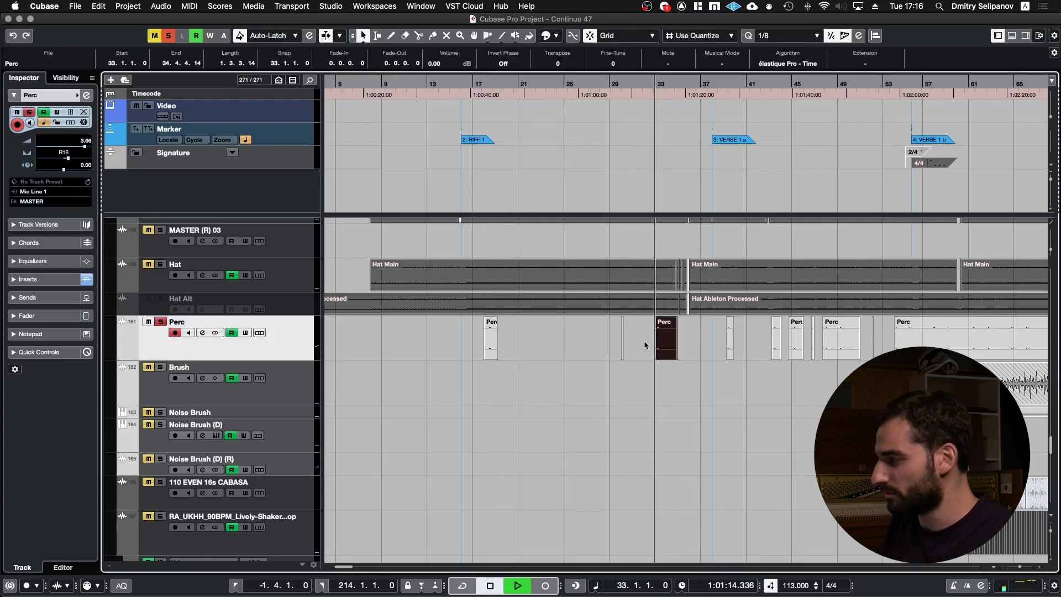
key(space)
Clear the Perc solo, return the playhead to the RIFF 1 marker and bring the Moog Bass track into view
scroll(548, 356, up, 4)
scroll(547, 355, up, 10)
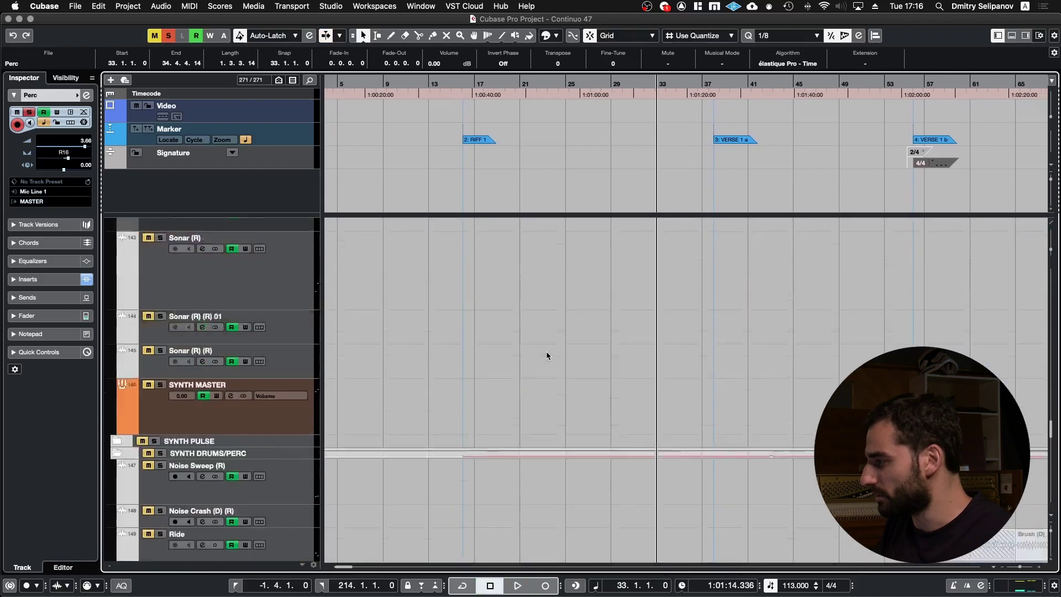
scroll(546, 355, up, 4)
key(s)
key(shift+b)
scroll(547, 352, up, 5)
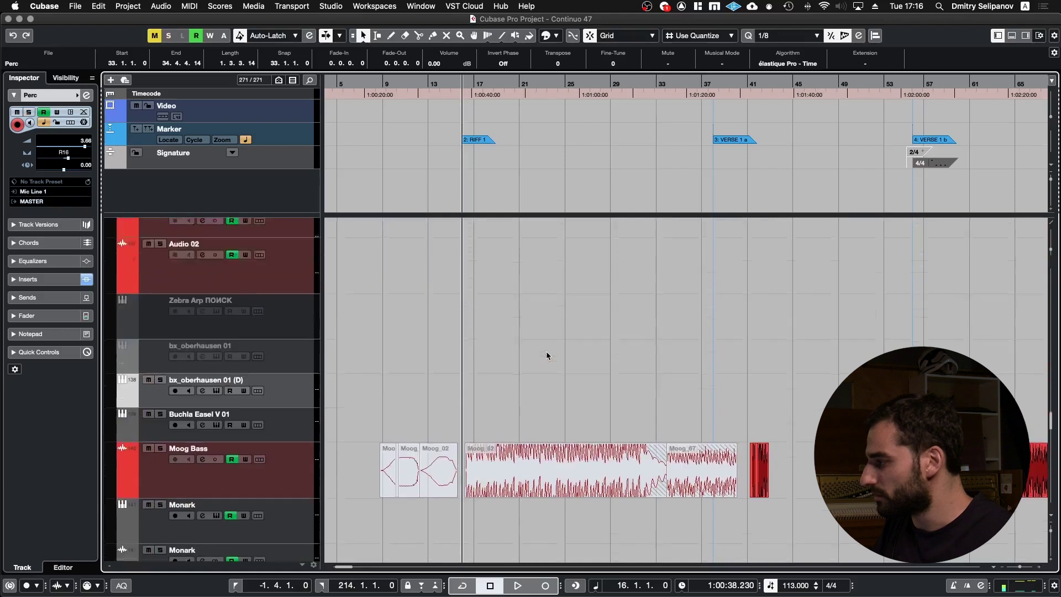
Select the Dekard Pulse clip at bar 23, locate the playhead to its start and audition it soloed
click(636, 417)
key(l)
key(s)
key(space)
scroll(591, 420, up, 2)
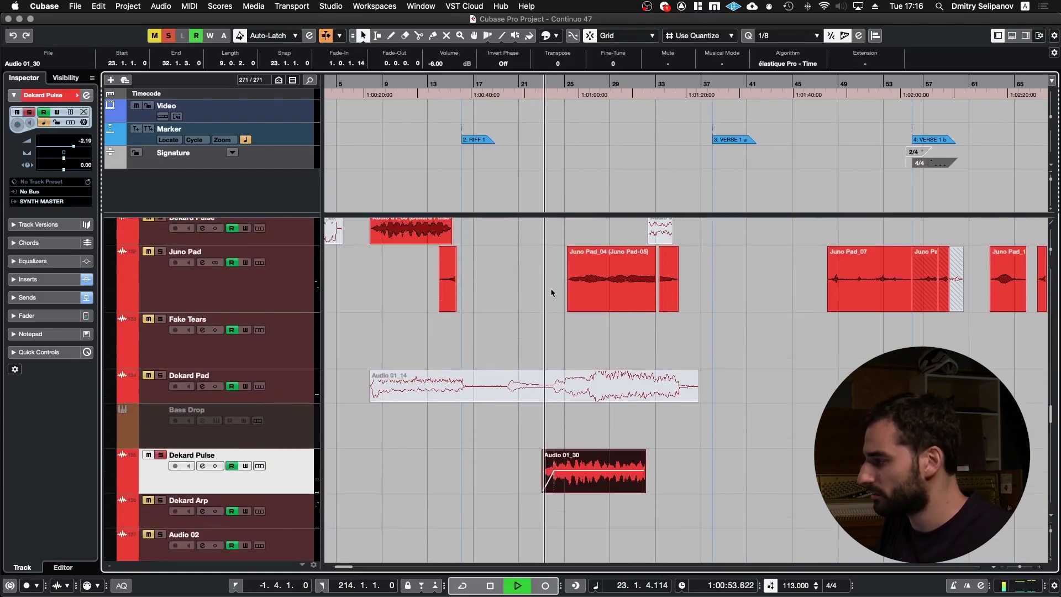
Inspect the ShaperBox insert in the Dekard Pulse channel settings, close both windows, stop playback and clear the solo
key(e)
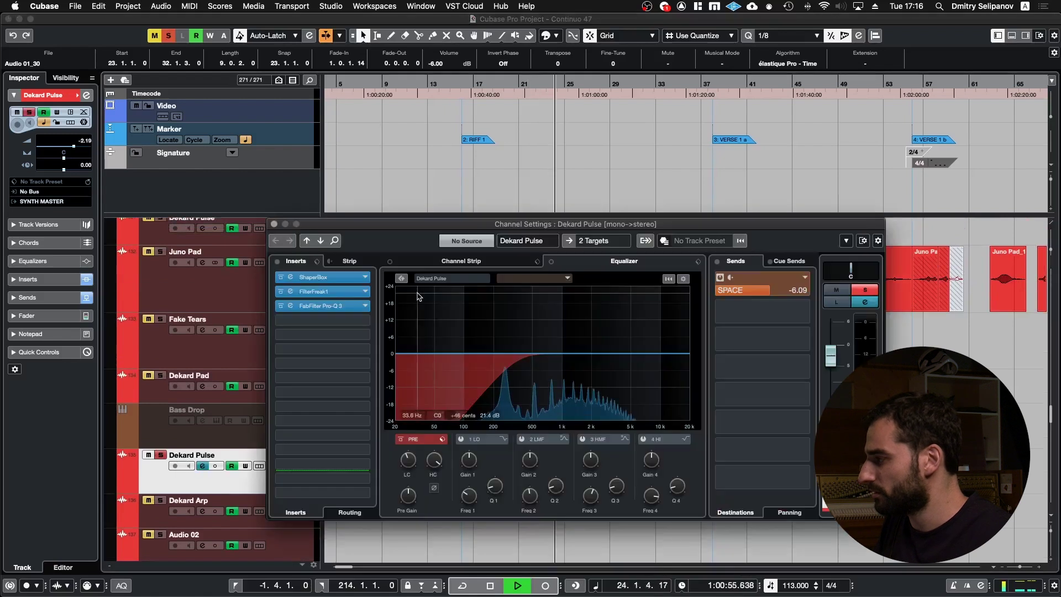
click(290, 278)
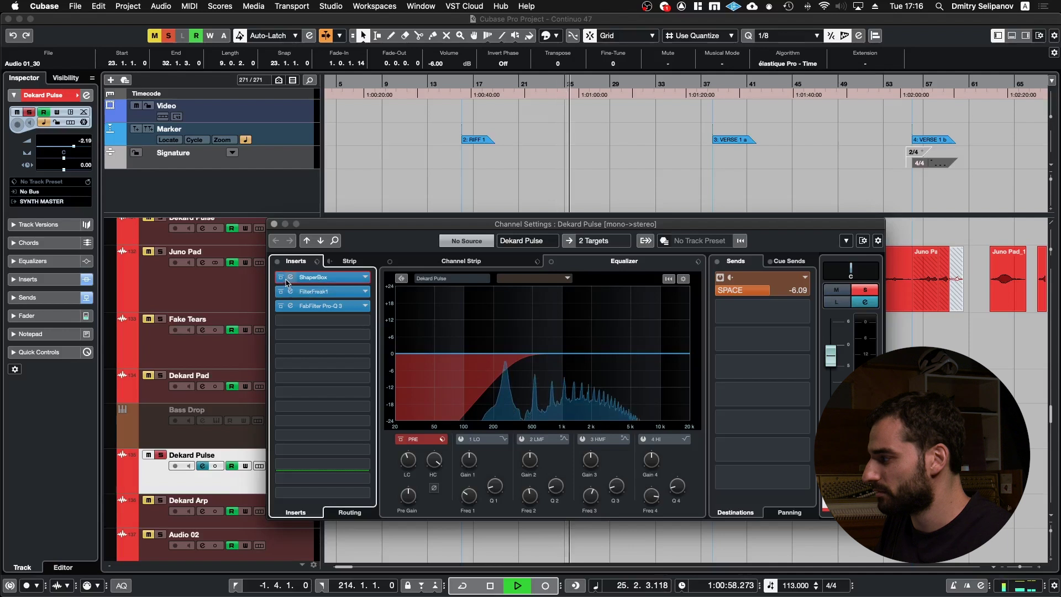
click(288, 279)
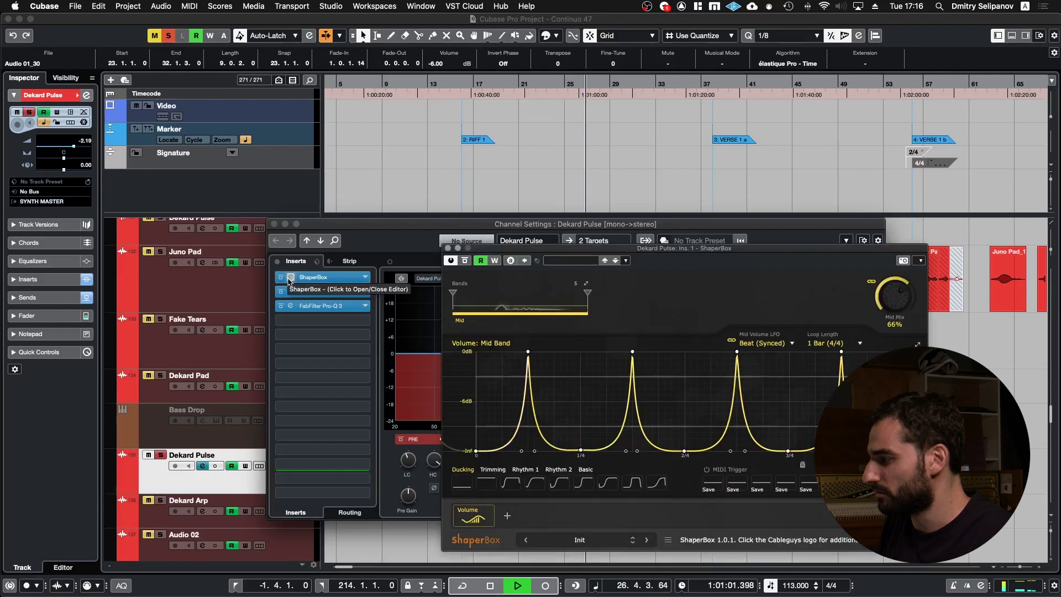
click(449, 249)
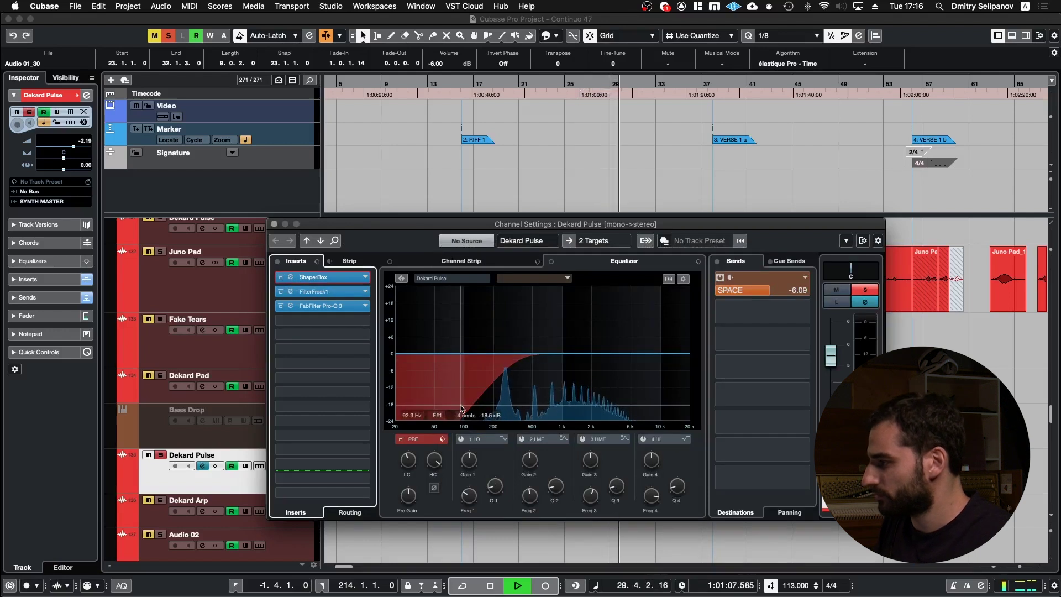
key(super+w)
key(space)
key(s)
Select the Juno Pad clips between bars 25 and 35, audition them soloed from their start, and clear the solo
drag(710, 262, 540, 284)
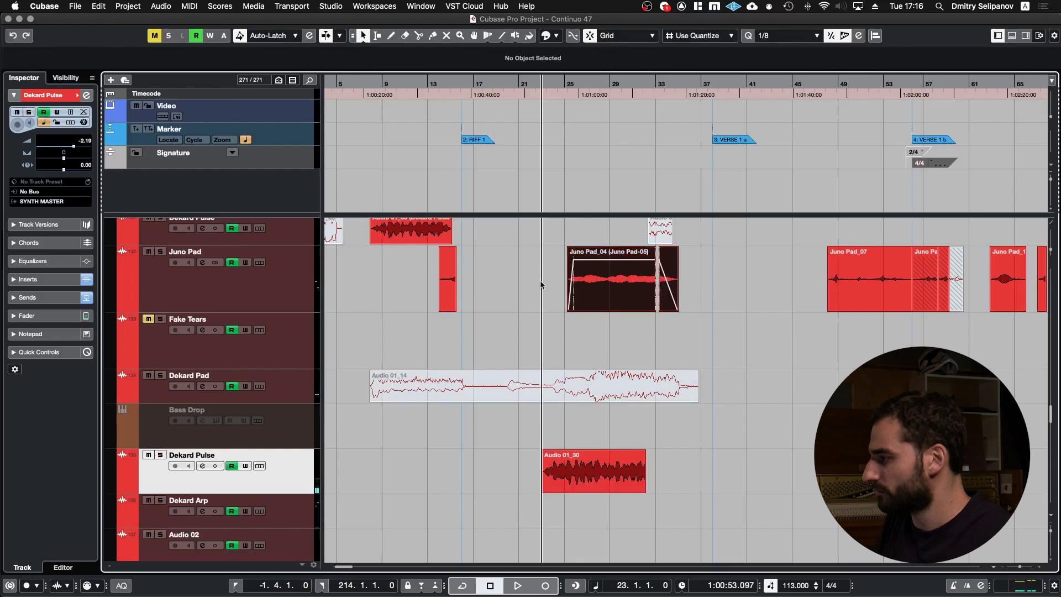
key(s)
key(l)
key(space)
scroll(595, 286, up, 5)
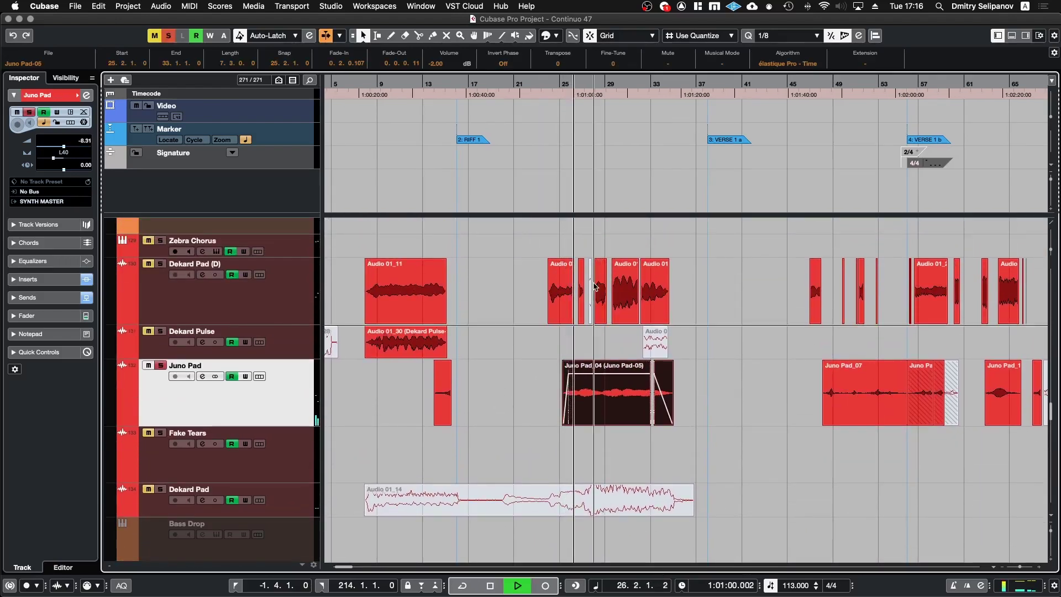
key(e)
key(e)
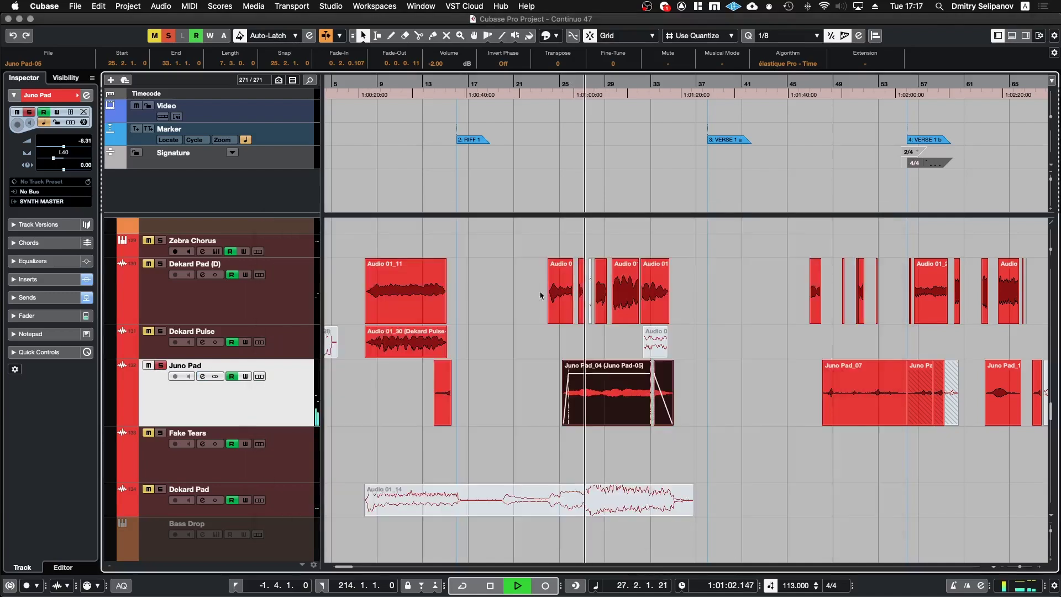
key(space)
key(s)
Select the Dekard Pad (D) clips between RIFF 1 and VERSE 1 a and audition them soloed from bar 24
click(535, 292)
drag(577, 294, 704, 301)
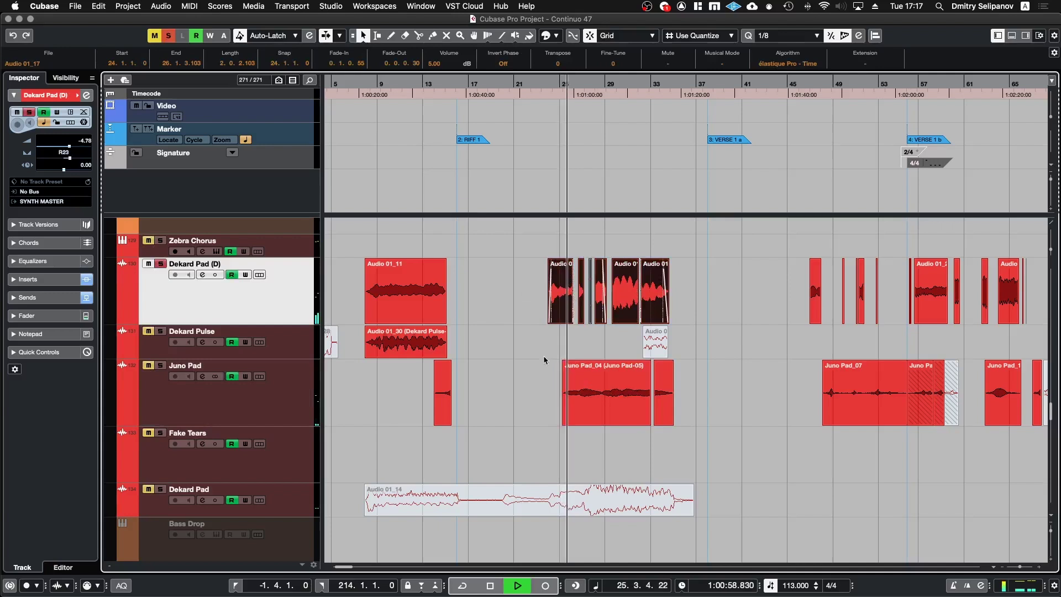
scroll(542, 356, up, 3)
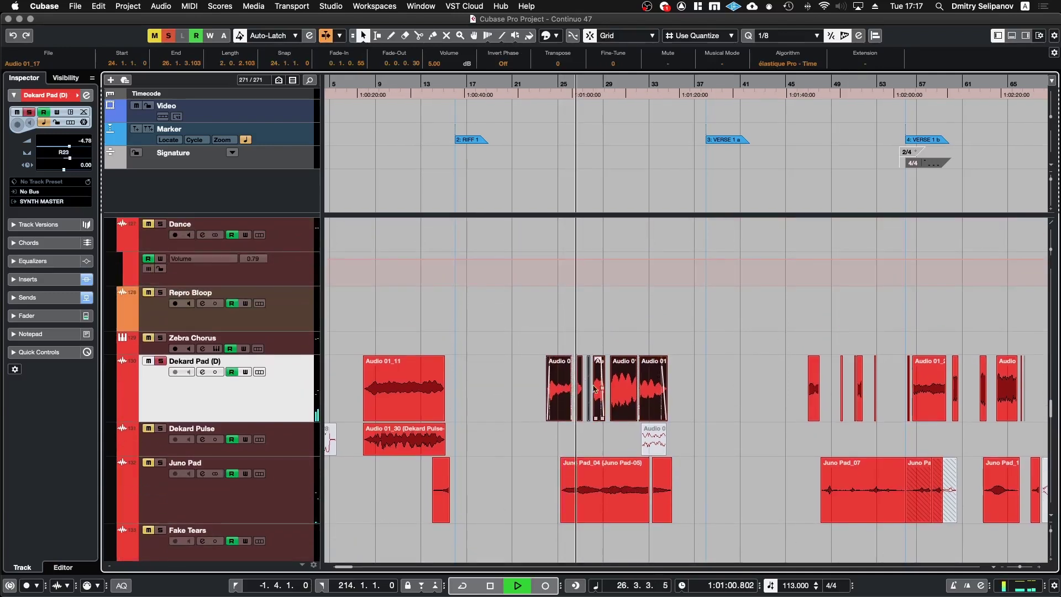
scroll(615, 410, up, 2)
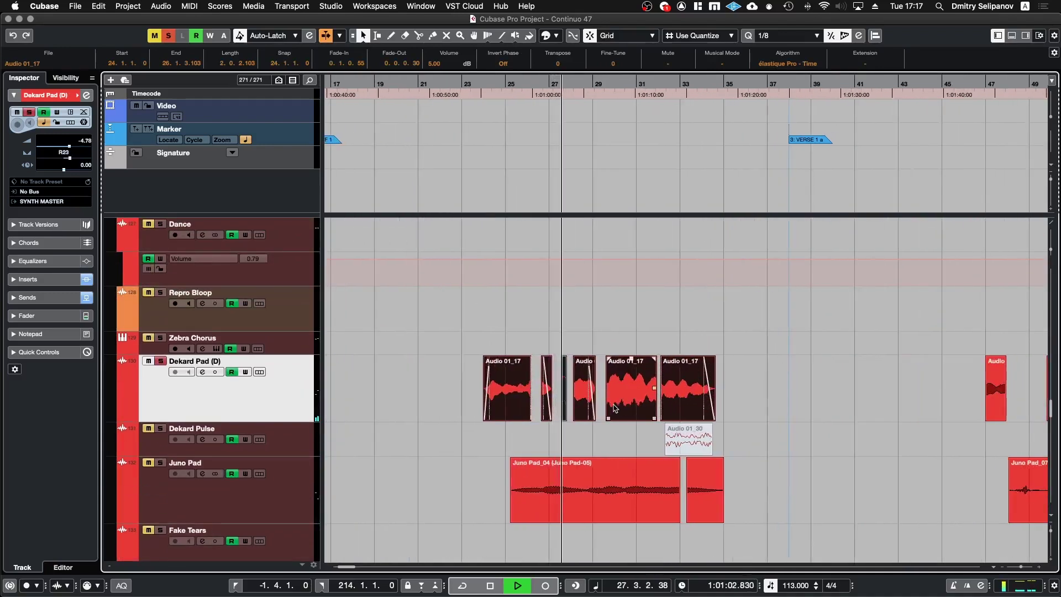
click(505, 409)
key(space)
Clear the pad solo, solo the Hat Arp A and Hat Arp B clips before VERSE 1 a and locate the playhead to their start
scroll(473, 389, up, 5)
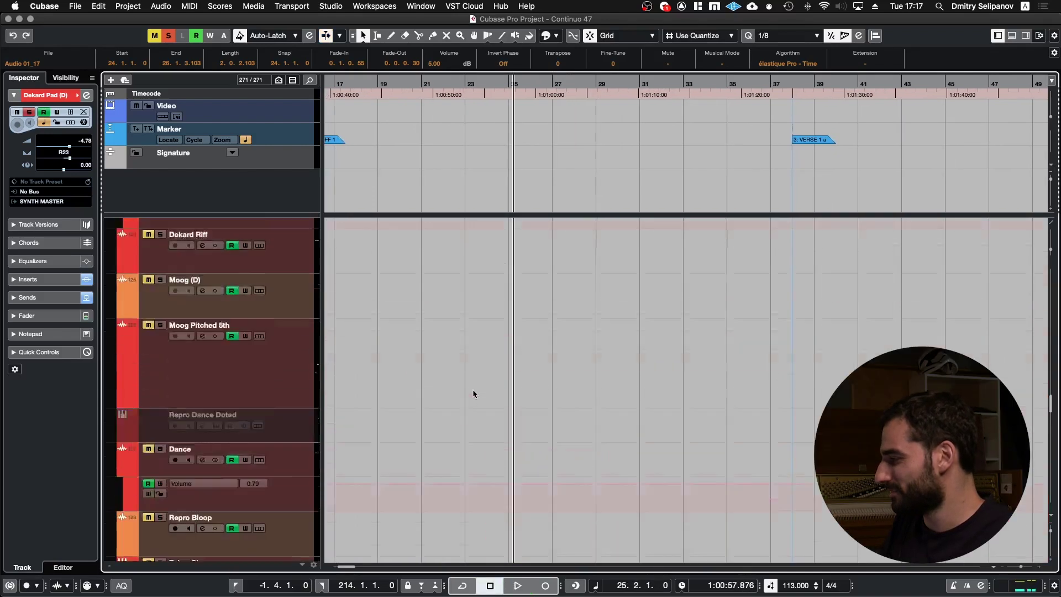
scroll(474, 394, up, 8)
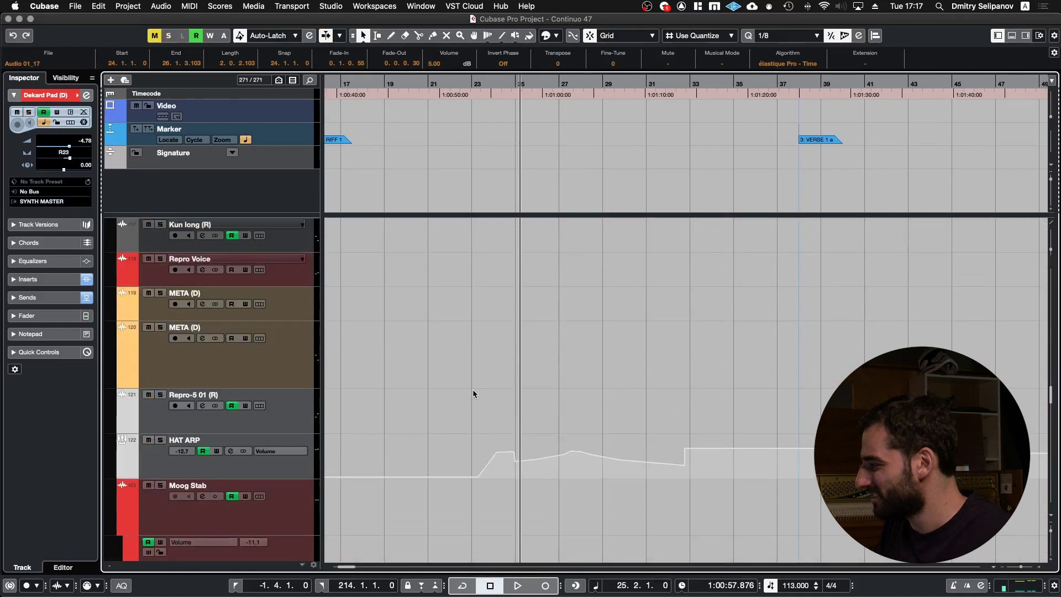
scroll(473, 389, up, 8)
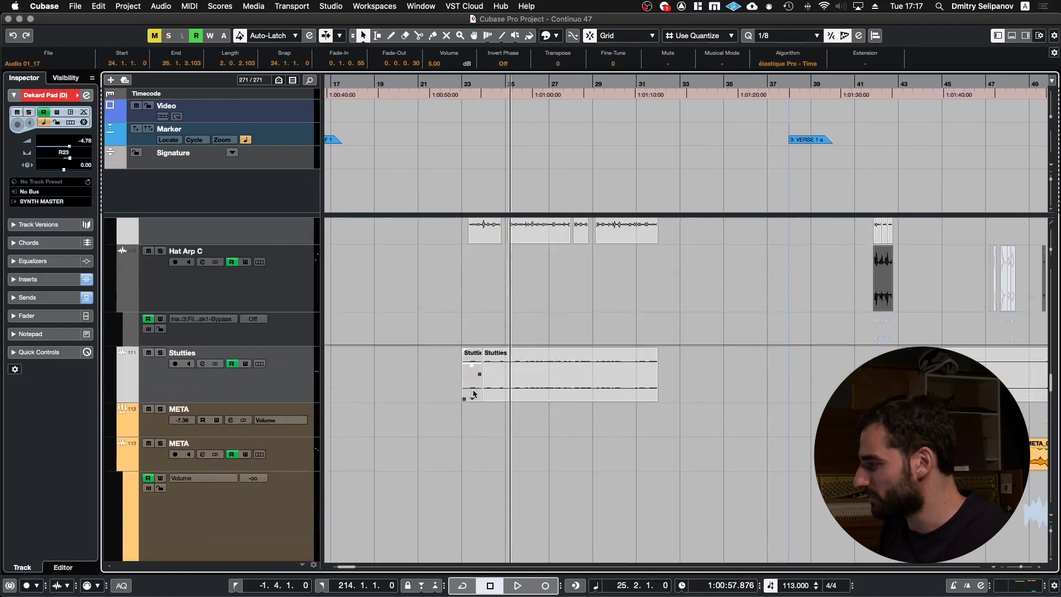
scroll(443, 391, up, 3)
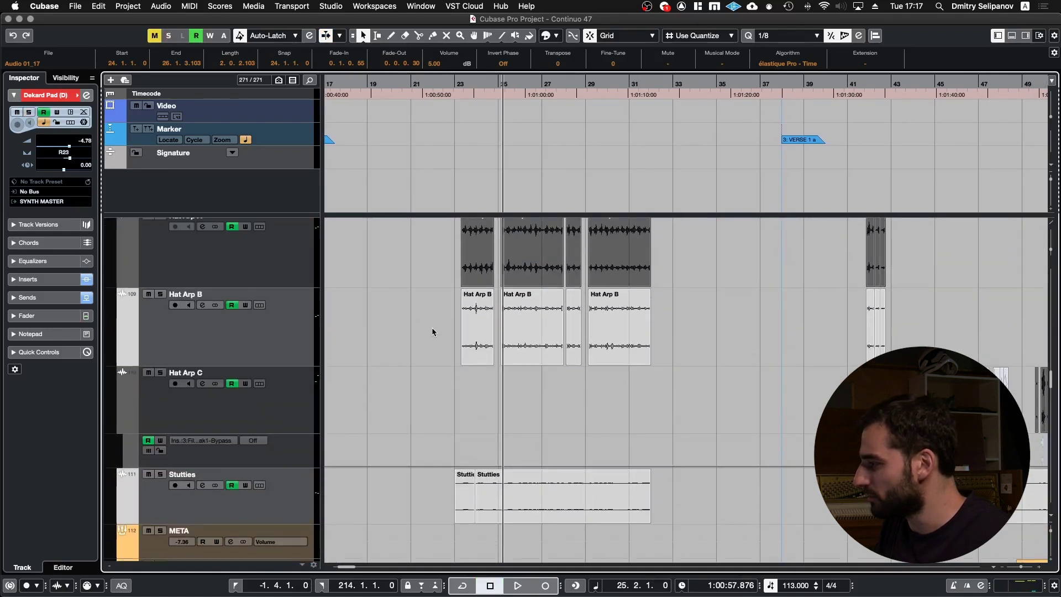
scroll(434, 331, up, 3)
drag(418, 382, 701, 498)
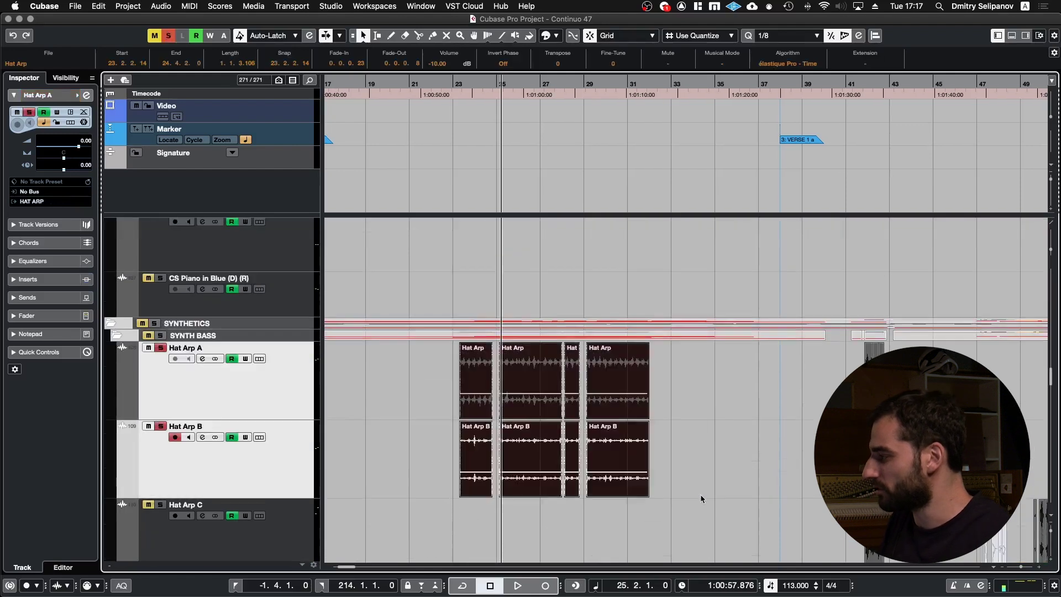
scroll(702, 500, down, 5)
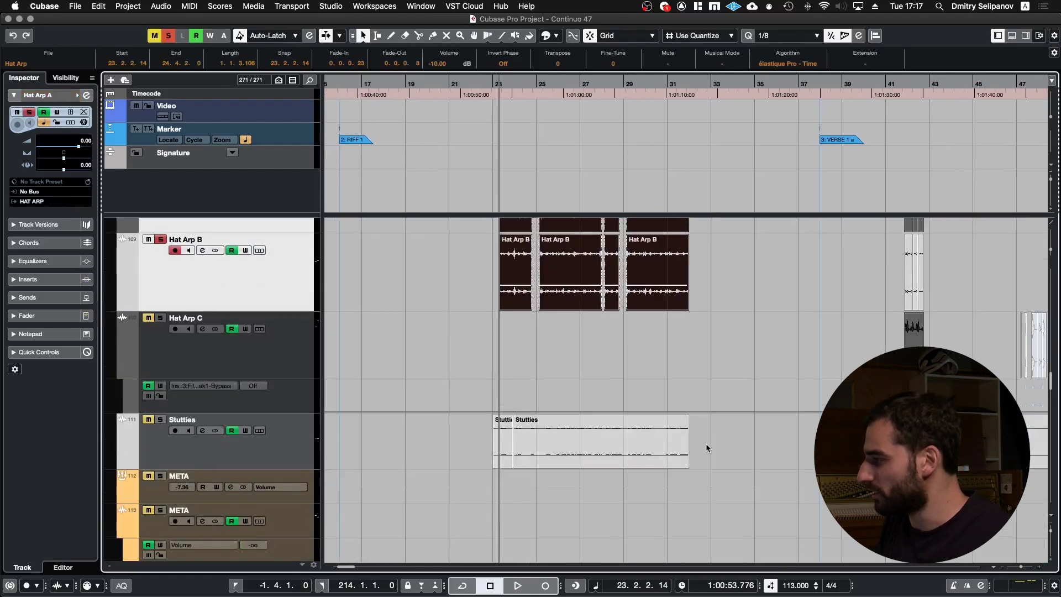
Play the soloed Hat Arp A and Hat Arp B clips from their start, examine them closely and stop playback
scroll(707, 447, up, 3)
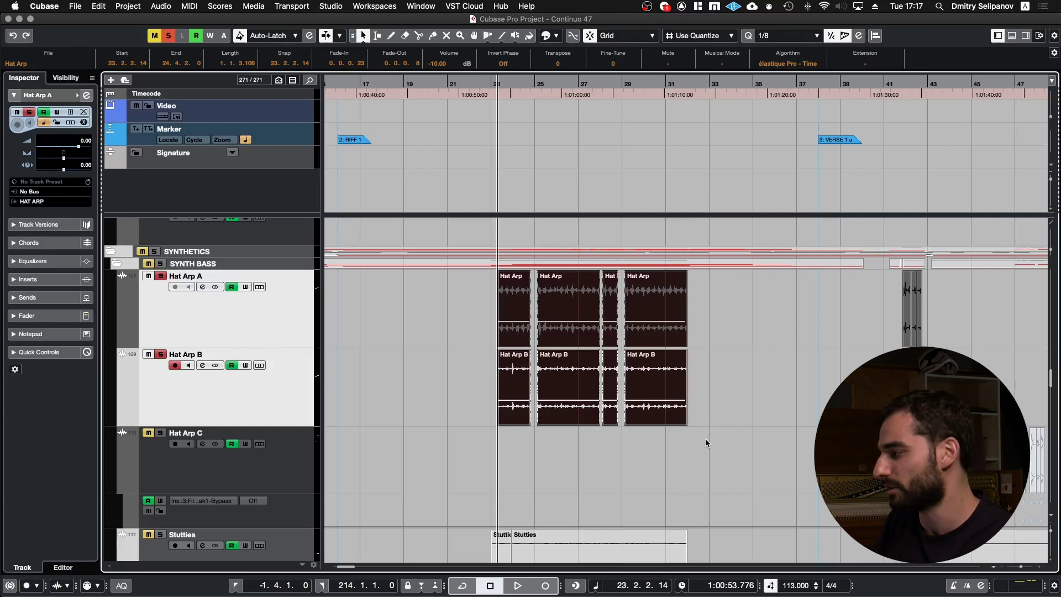
click(502, 399)
drag(482, 299, 721, 402)
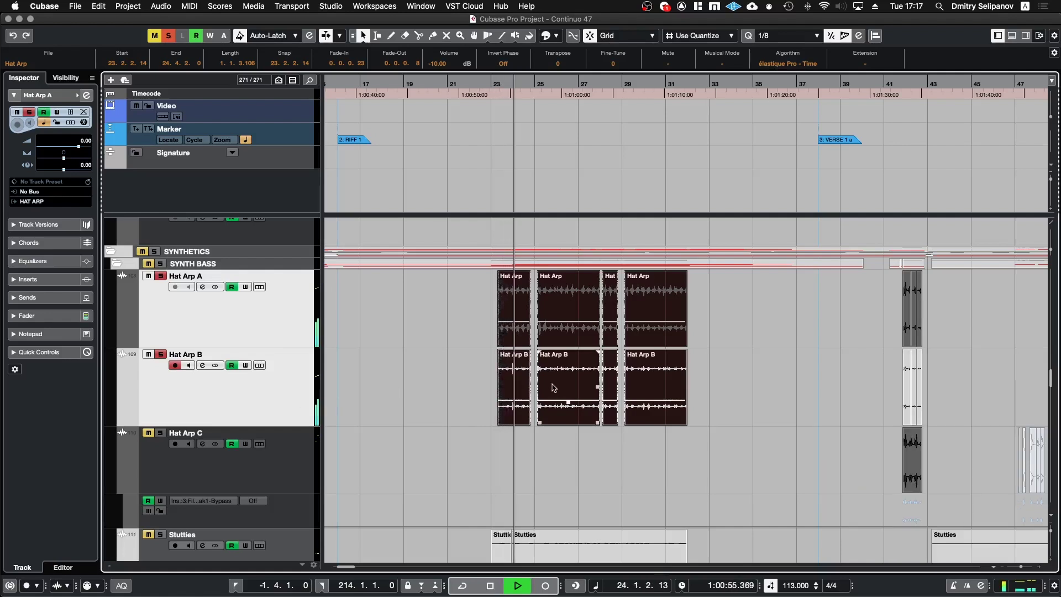
key(h)
key(h)
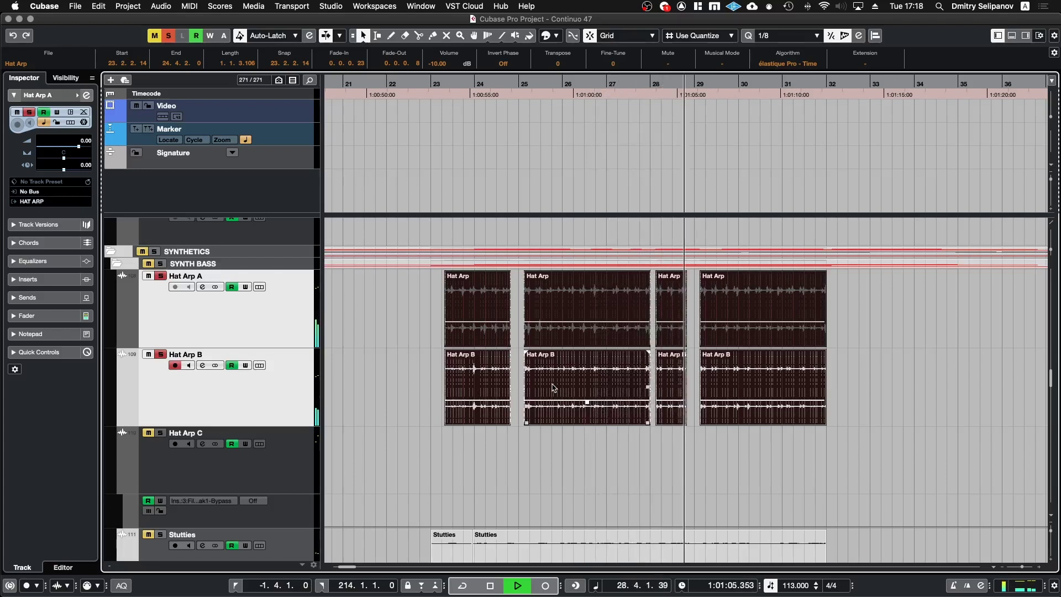
key(space)
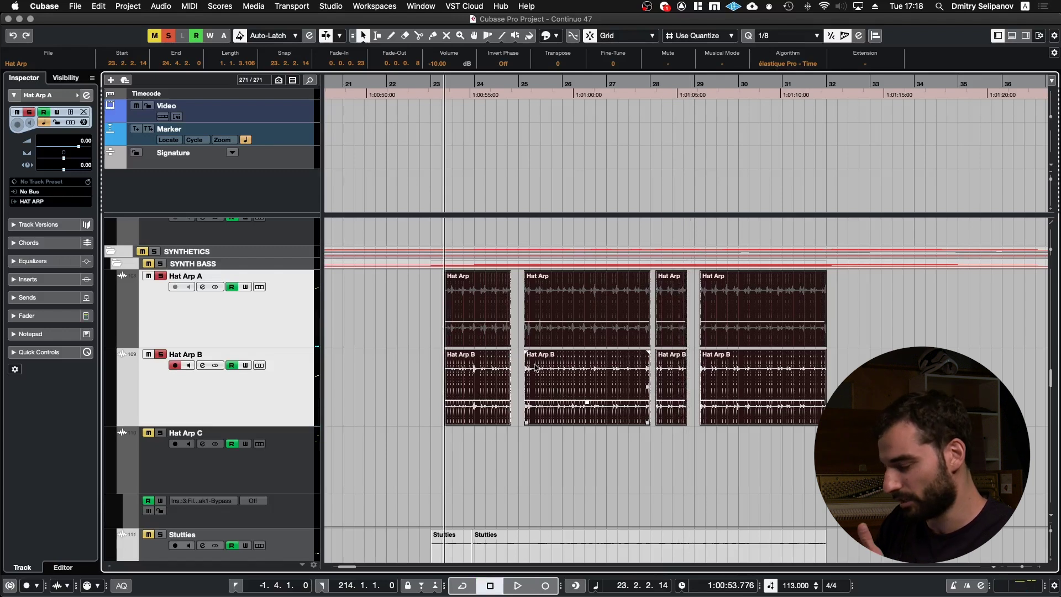
Find the Room (D) string clips between bars 24 and 35 and audition them soloed from their start
scroll(535, 366, up, 10)
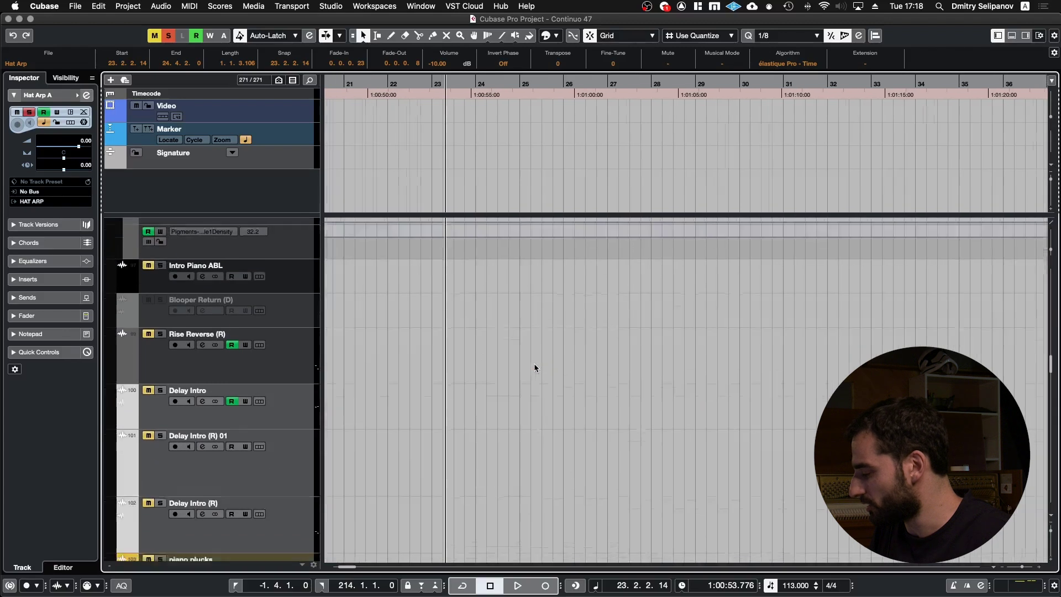
scroll(534, 366, down, 10)
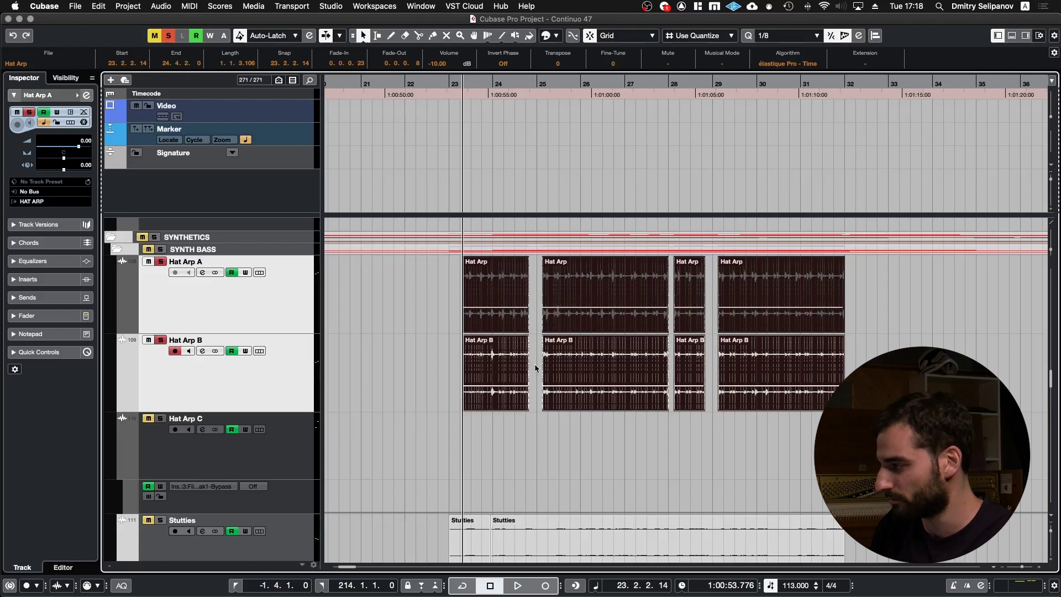
scroll(535, 364, up, 15)
scroll(535, 364, up, 6)
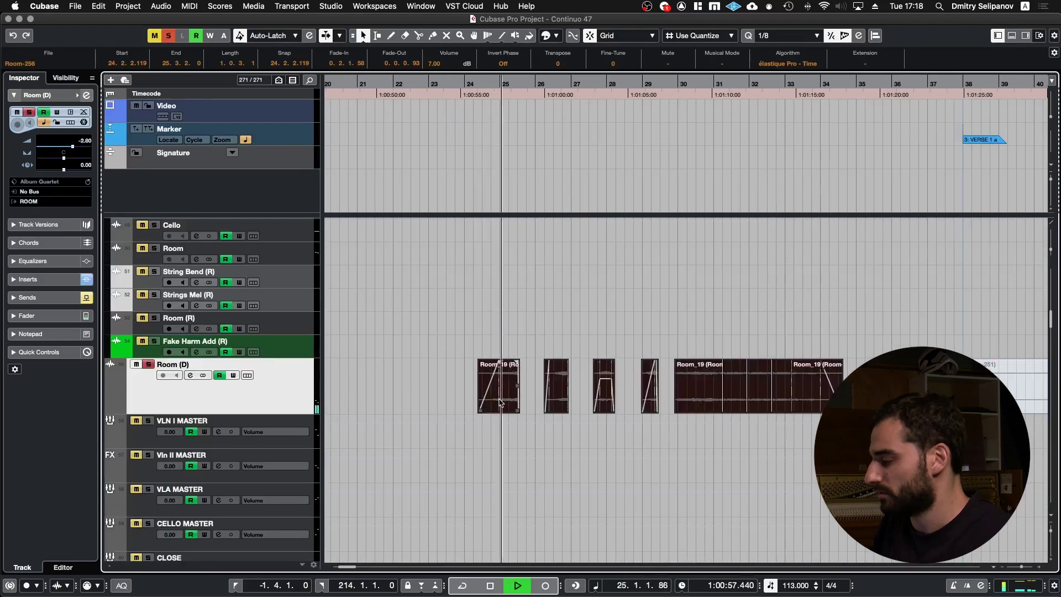
key(space)
Select the Dekard Pad (D) clips together with the Juno Pad clips before VERSE 1 a and solo both tracks
scroll(475, 410, down, 15)
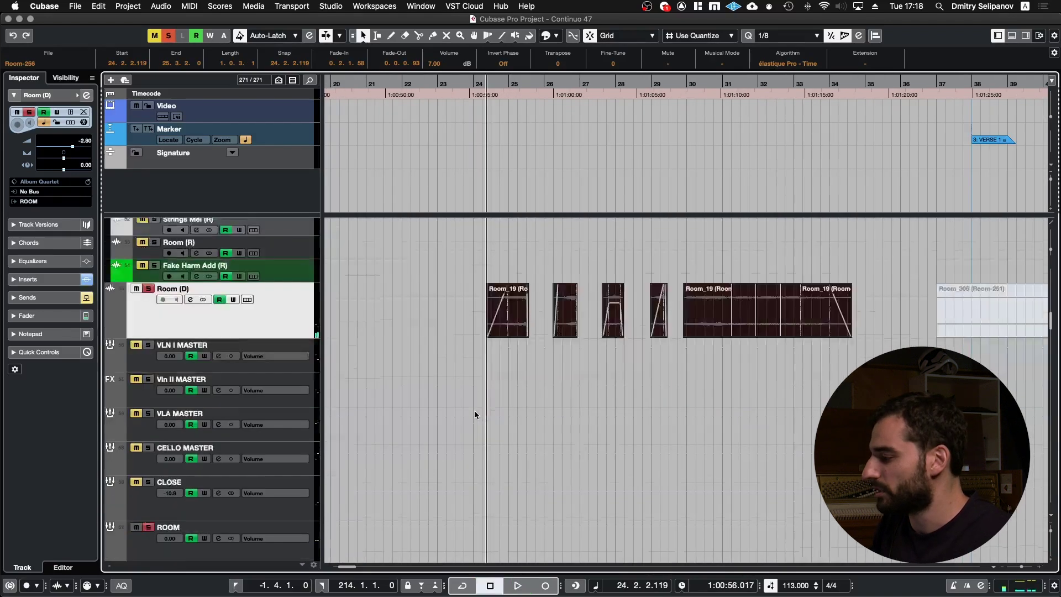
scroll(475, 414, down, 1)
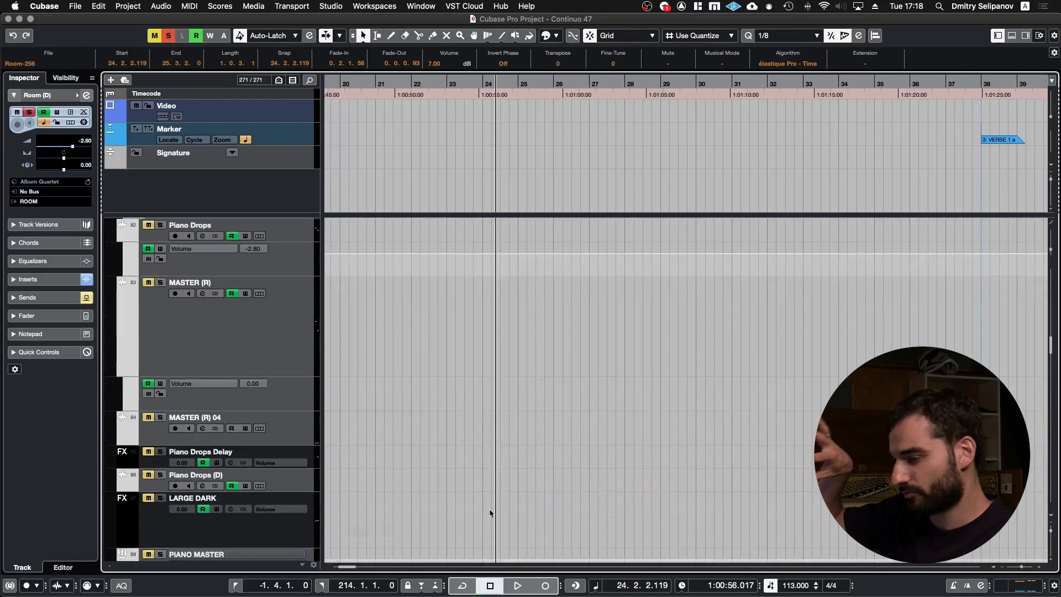
scroll(529, 507, down, 10)
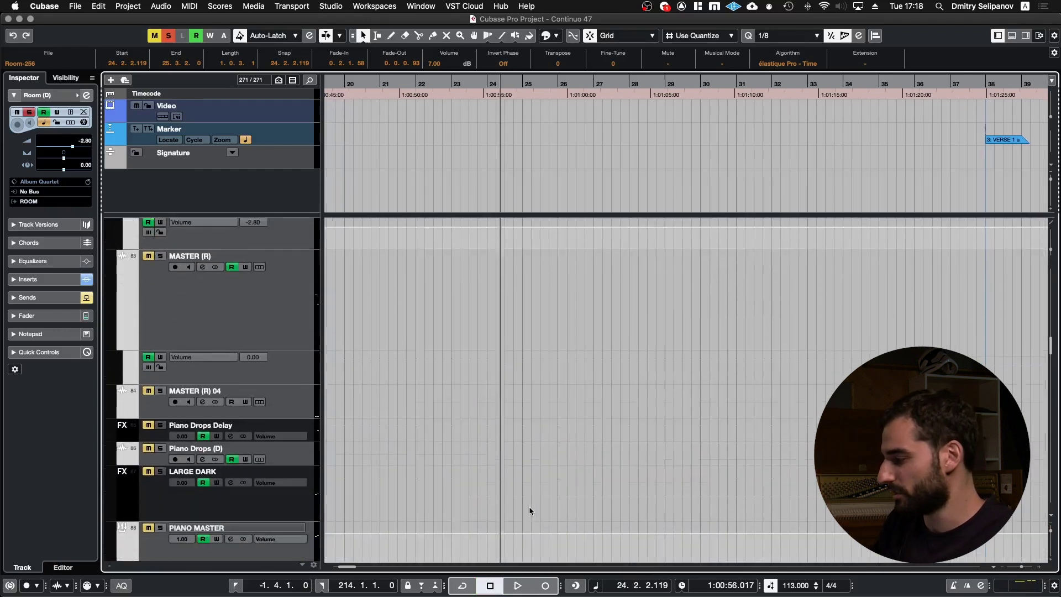
scroll(529, 507, down, 15)
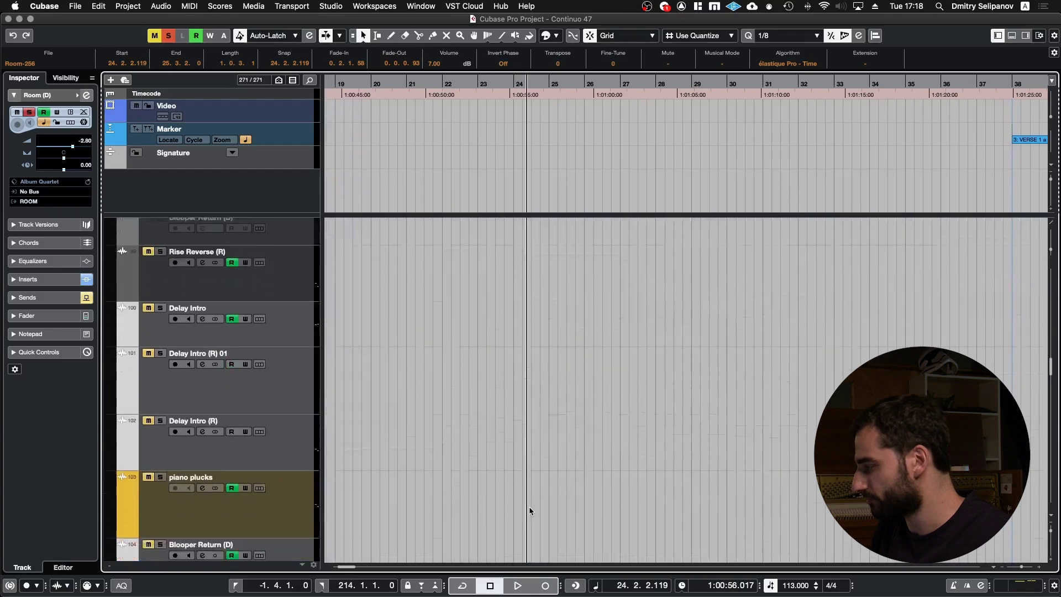
scroll(529, 509, down, 15)
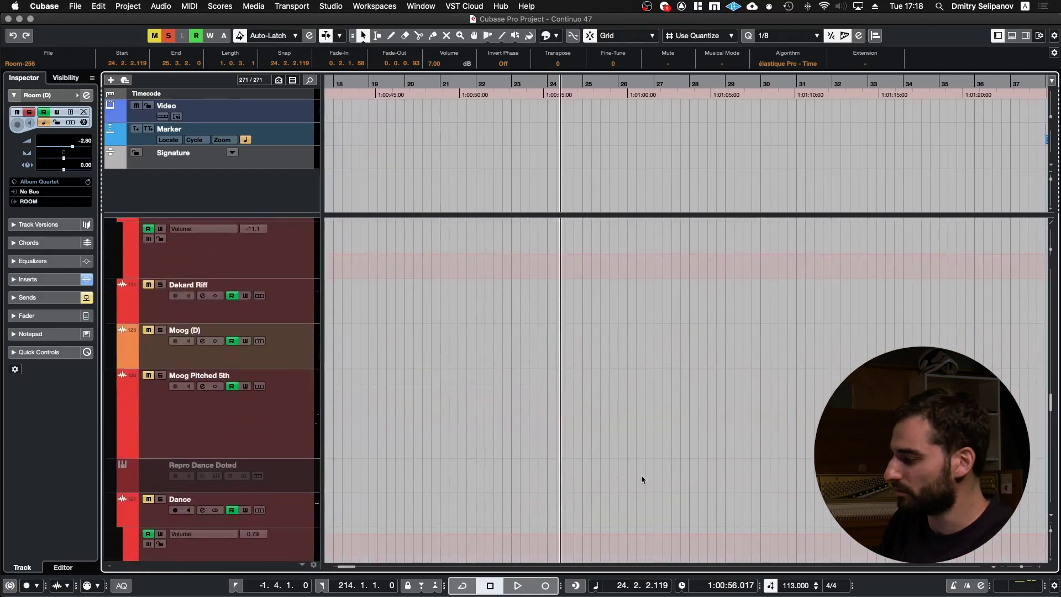
scroll(641, 473, down, 10)
drag(539, 294, 973, 301)
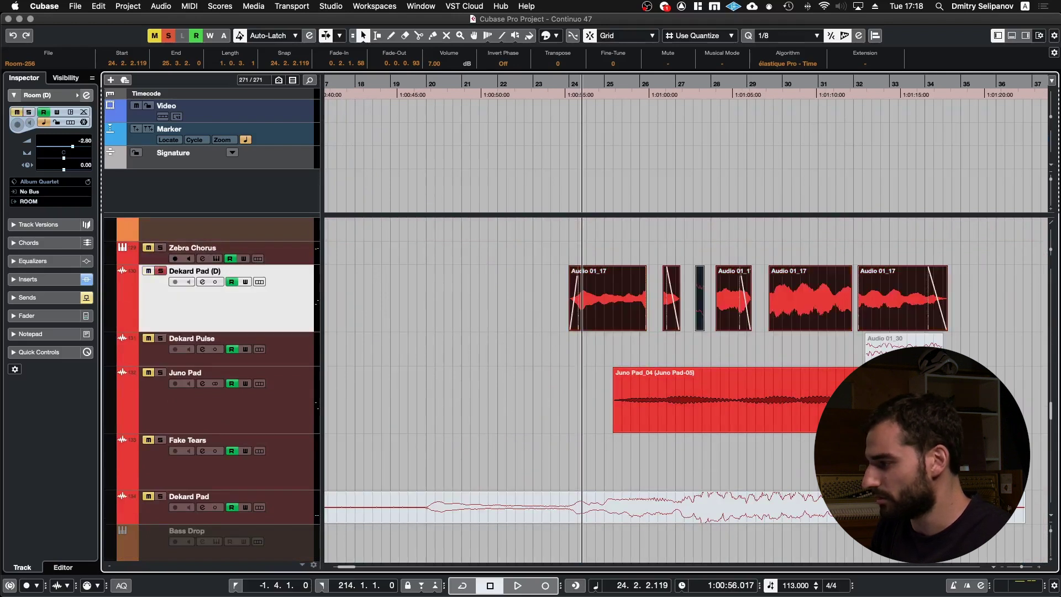
shift+click(756, 416)
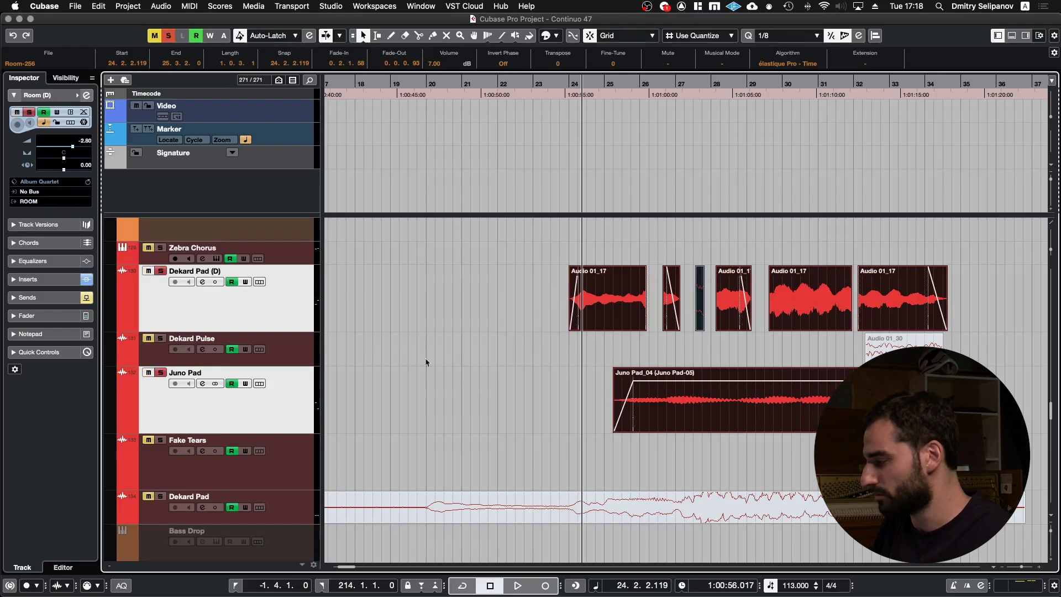
Play the soloed Dekard Pad (D), Juno Pad and Room (D) clips together from bar 24 and follow the Room (D) clips
scroll(550, 306, up, 1)
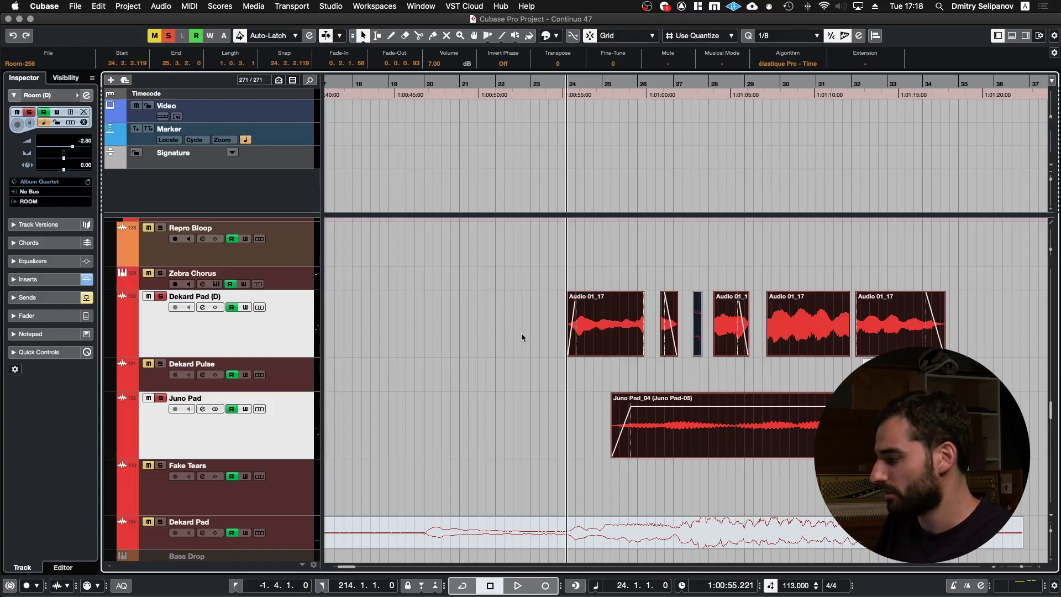
key(space)
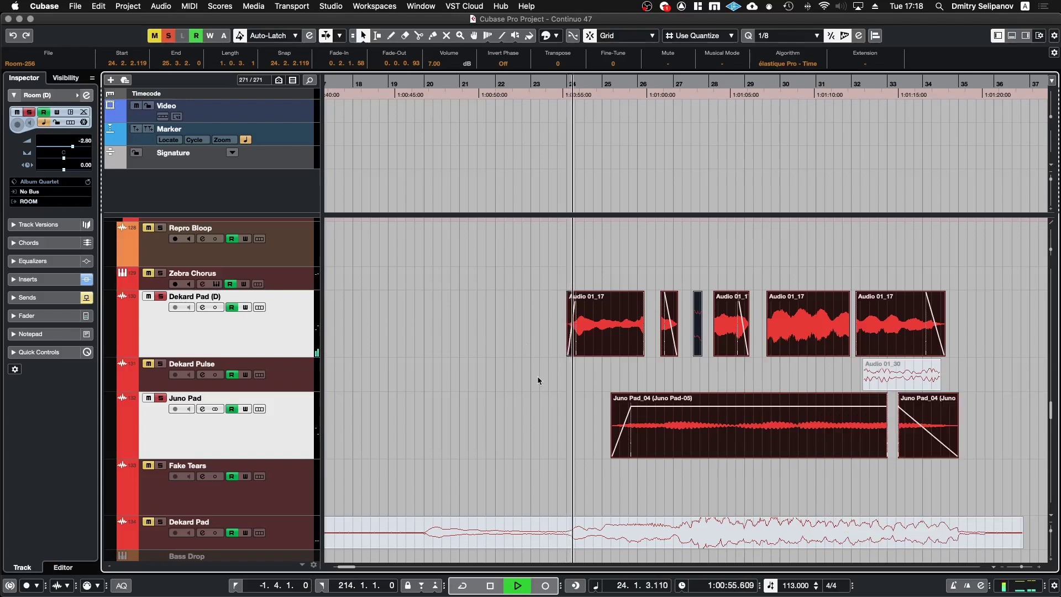
scroll(538, 376, up, 8)
scroll(537, 375, up, 20)
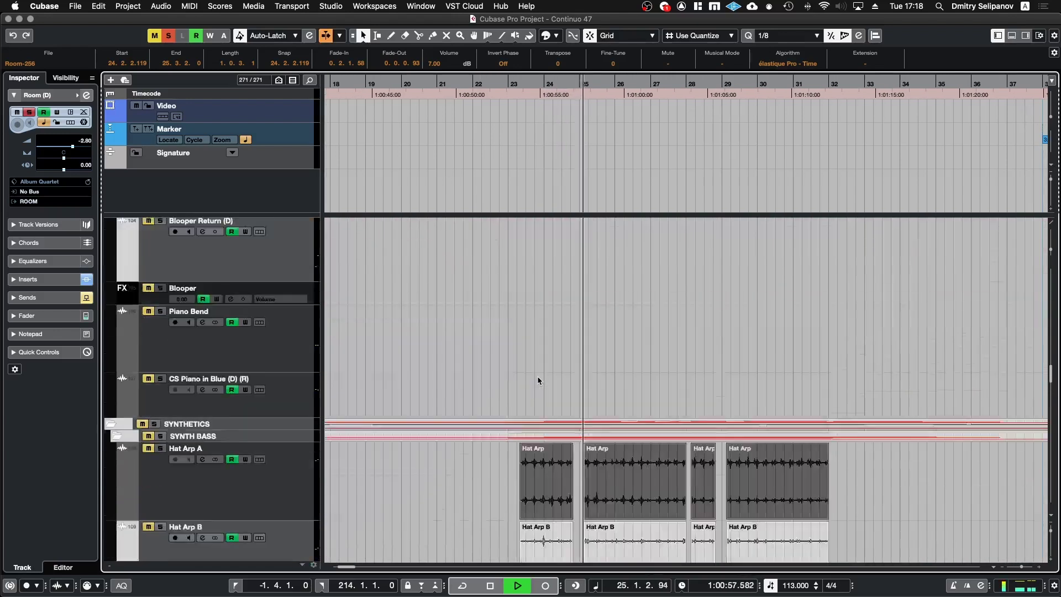
scroll(537, 376, up, 20)
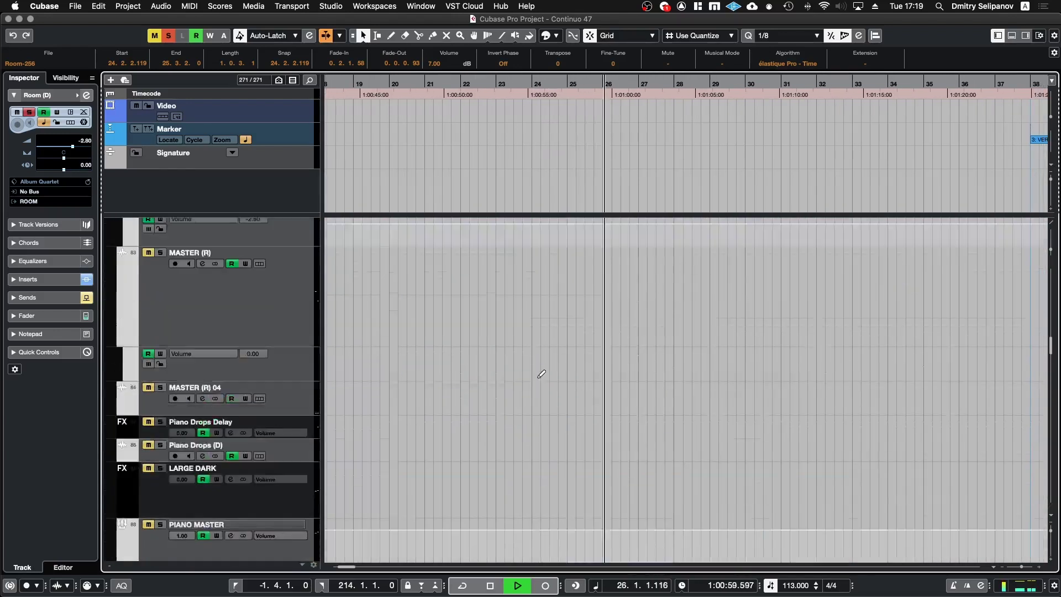
scroll(591, 377, up, 15)
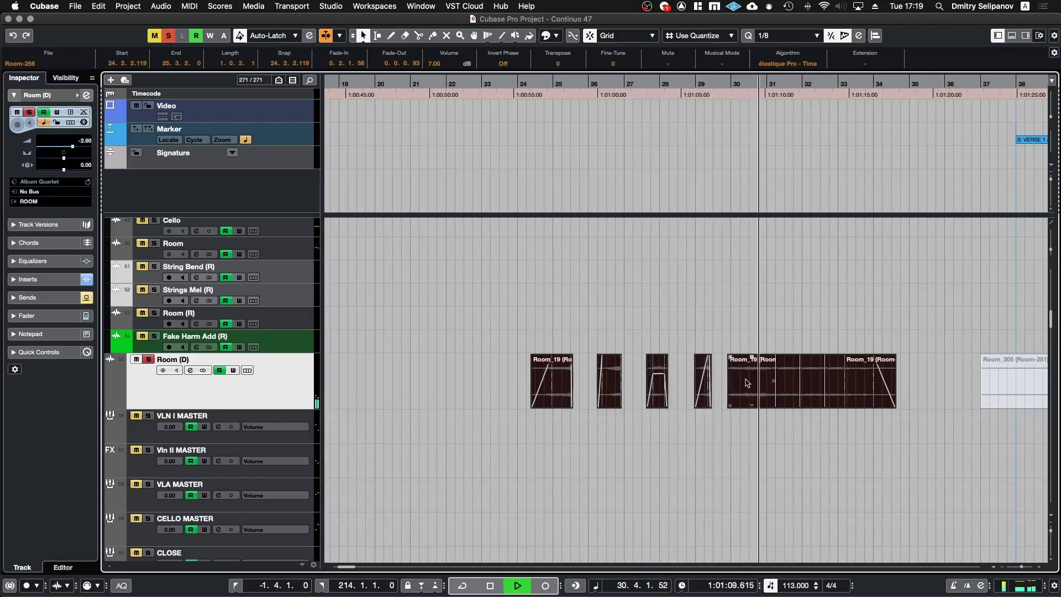
Select the last Room (D) clips before bar 35, view the track's channel settings, stop playback and solo only Room (D)
drag(913, 382, 818, 384)
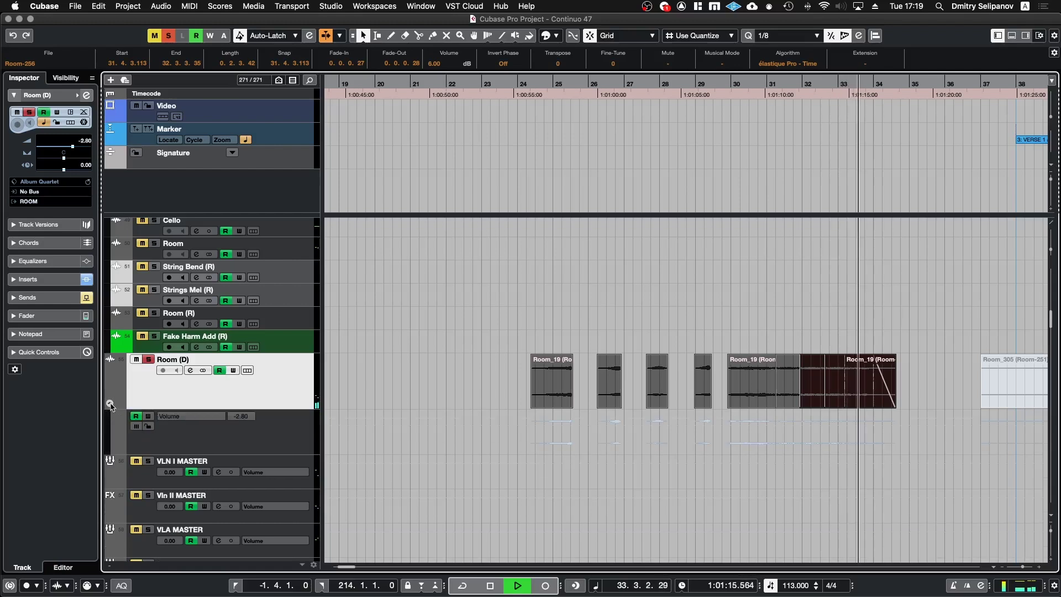
key(e)
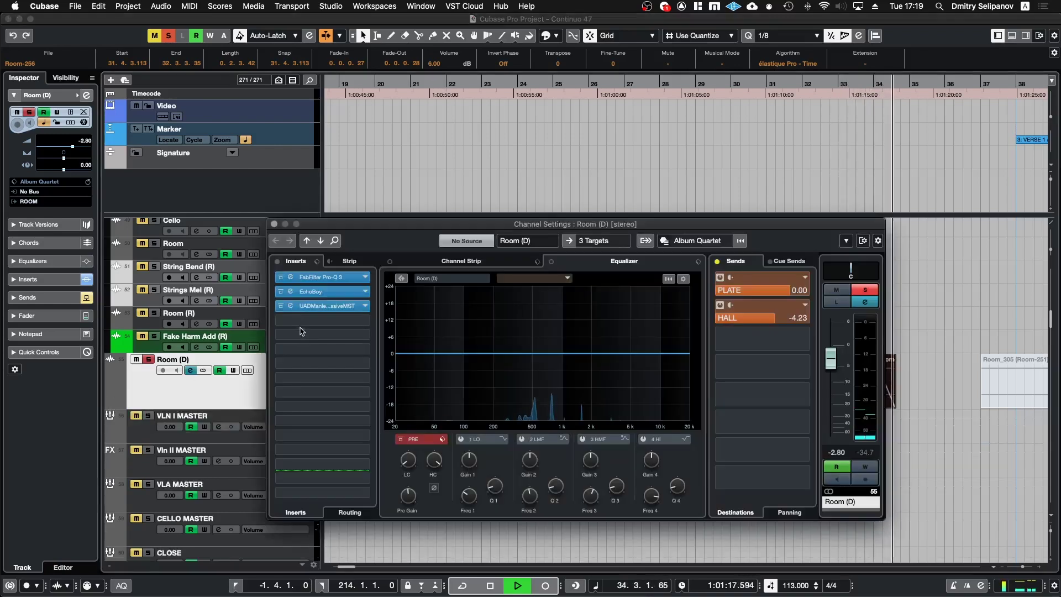
key(space)
key(s)
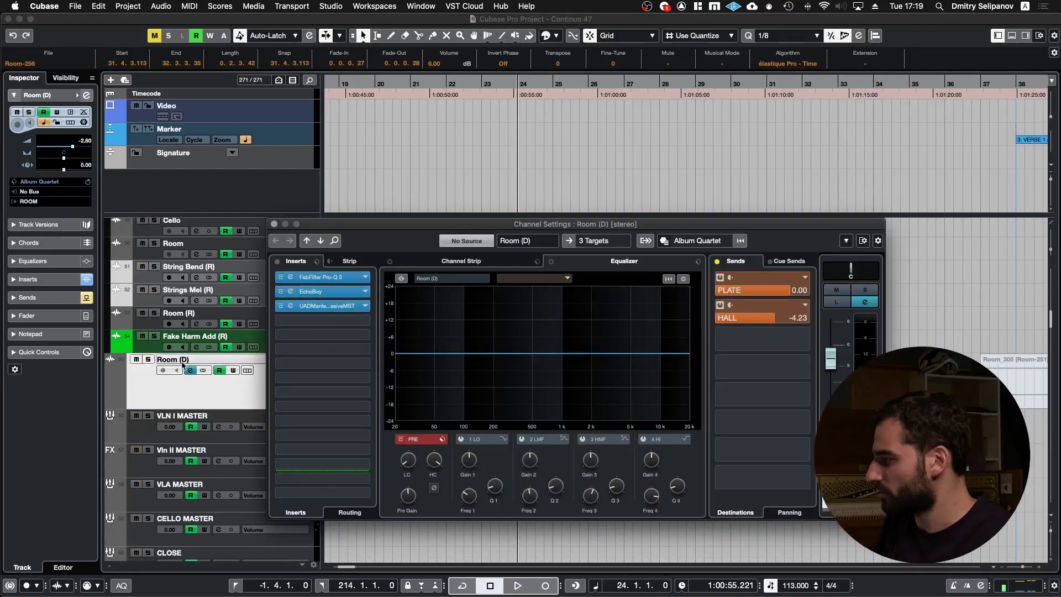
key(e)
key(s)
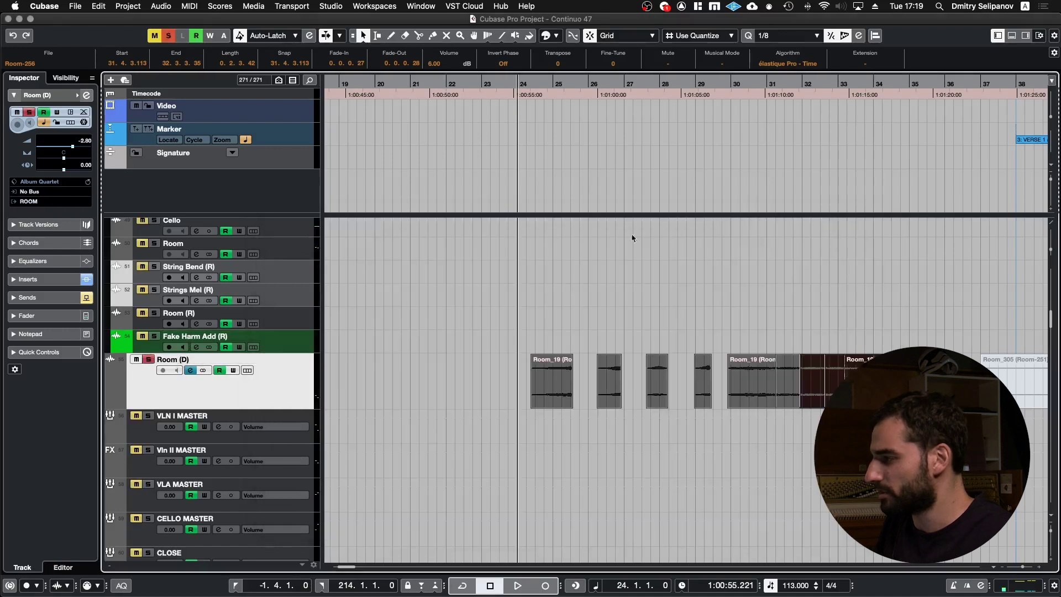
Play the soloed Room (D) from just before bar 32 and inspect its EchoBoy insert, closing the plug-in and channel settings and stopping playback
click(793, 82)
key(space)
key(e)
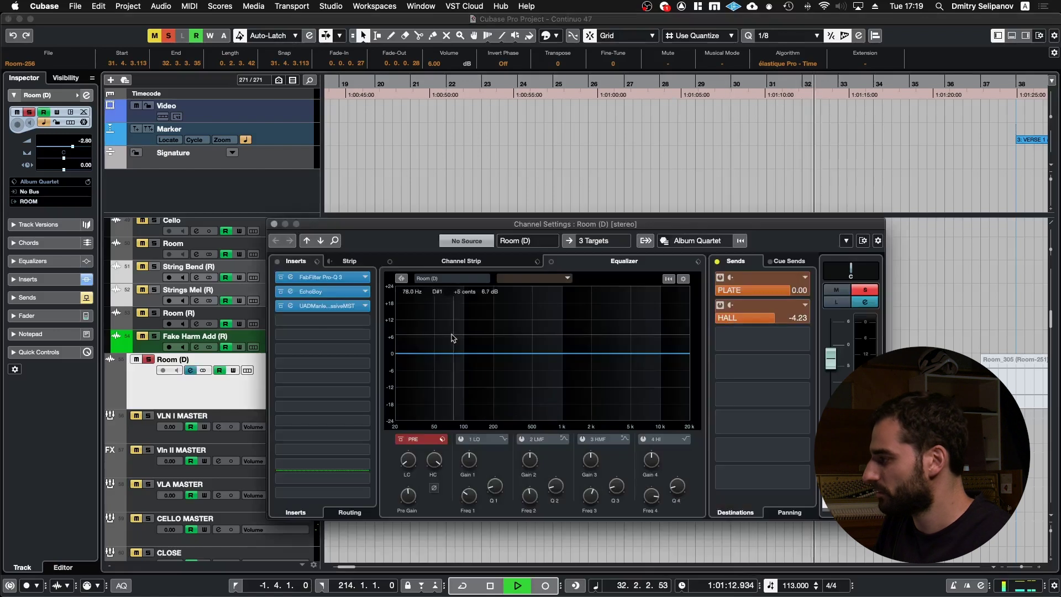
click(290, 292)
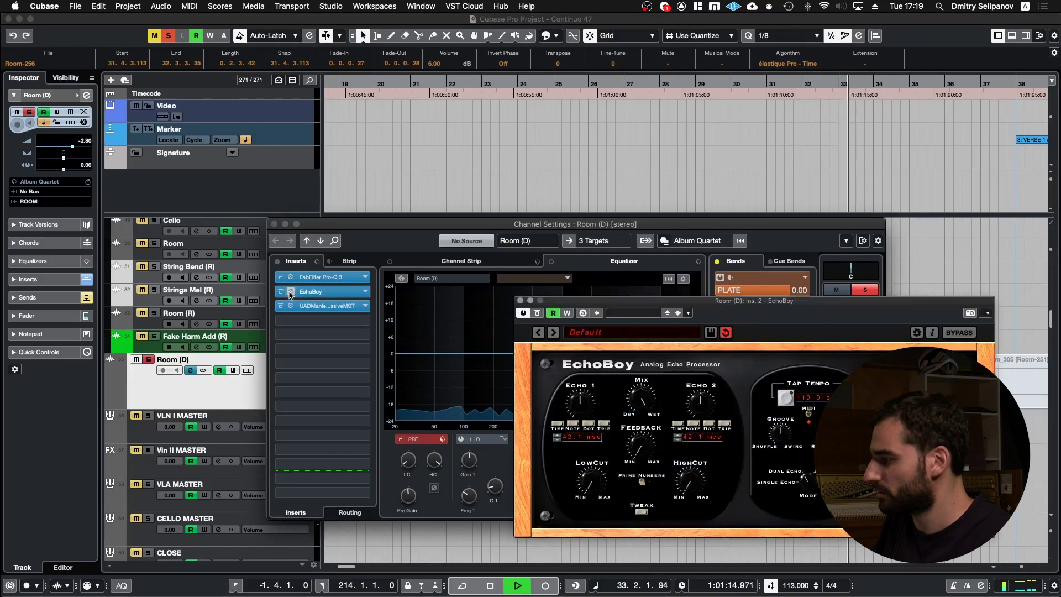
key(space)
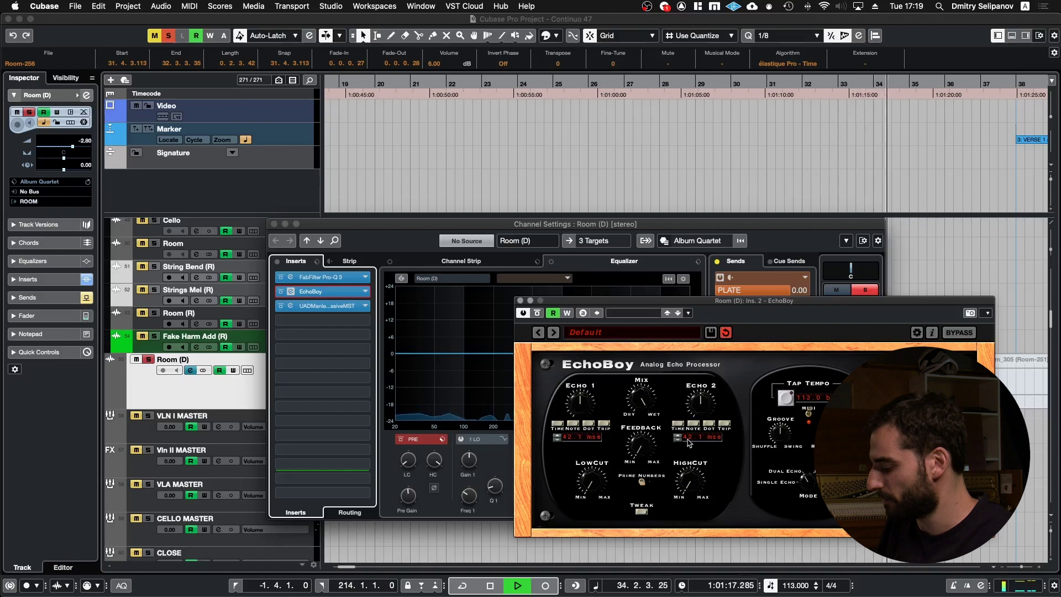
key(e)
key(super+w)
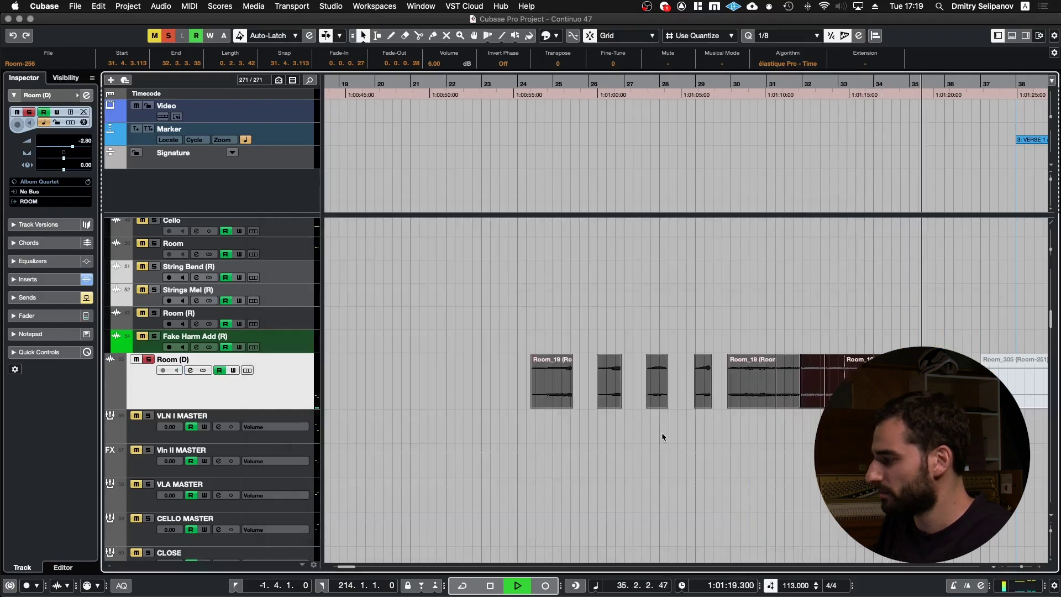
key(space)
Clear the Room (D) solo and play the full mix from shortly before VERSE 1 a
scroll(664, 437, down, 2)
key(s)
scroll(664, 437, up, 3)
scroll(662, 434, up, 10)
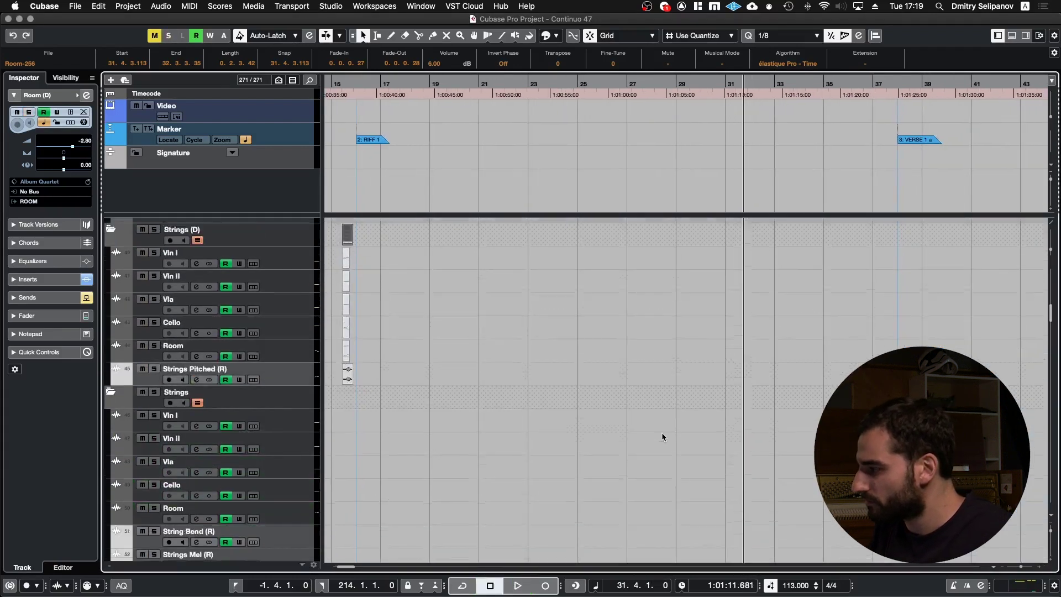
scroll(662, 434, up, 7)
scroll(663, 434, right, 2)
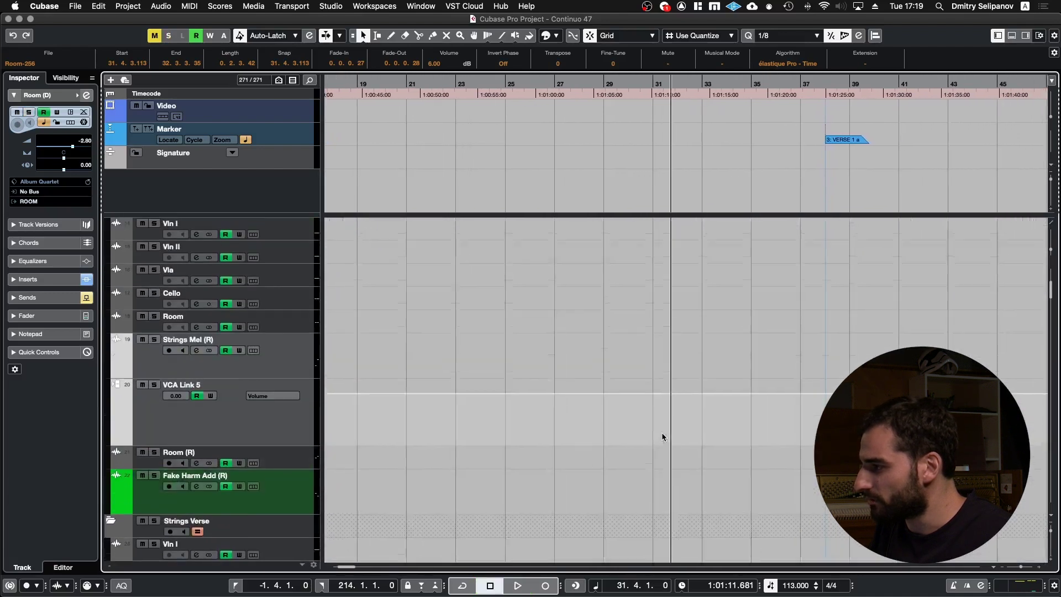
scroll(663, 434, down, 5)
scroll(663, 435, down, 3)
key(KP_Add)
key(KP_Add)
key(KP_Add)
key(KP_Add)
key(KP_Add)
key(KP_Add)
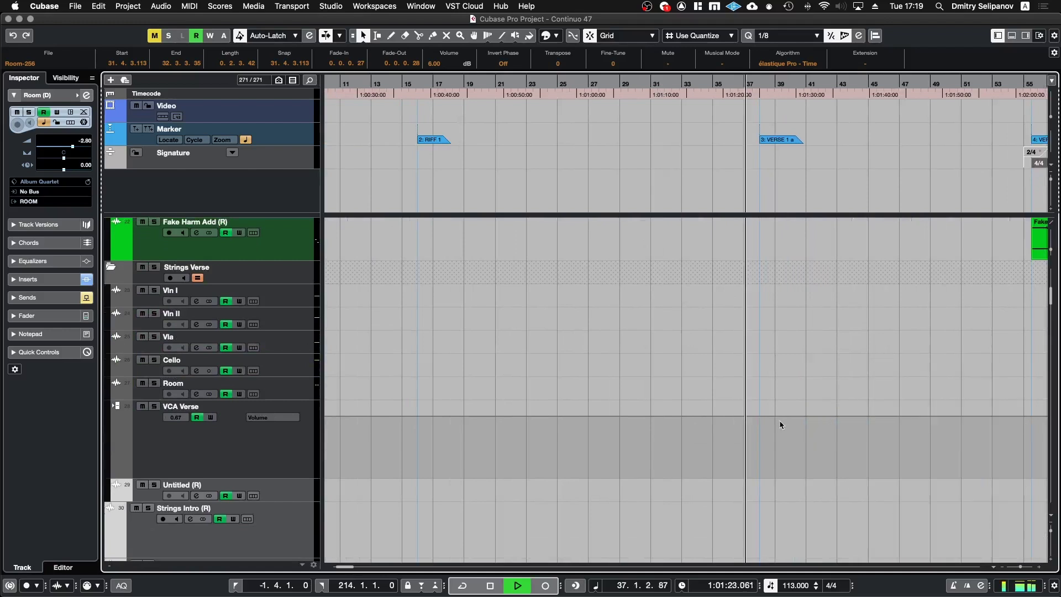
Examine the upper Strings (D) folder, VCA Link 4 automation and Untitled (R) clips as playback runs through VERSE 1 a into VERSE 1 b
scroll(781, 424, down, 10)
scroll(781, 424, down, 15)
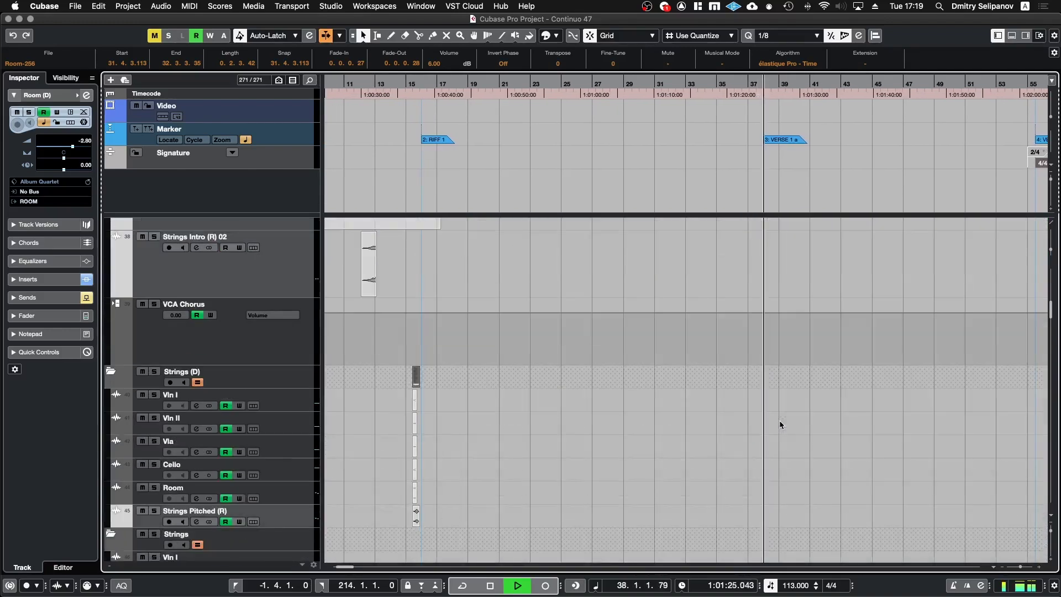
scroll(781, 422, down, 3)
scroll(780, 421, up, 20)
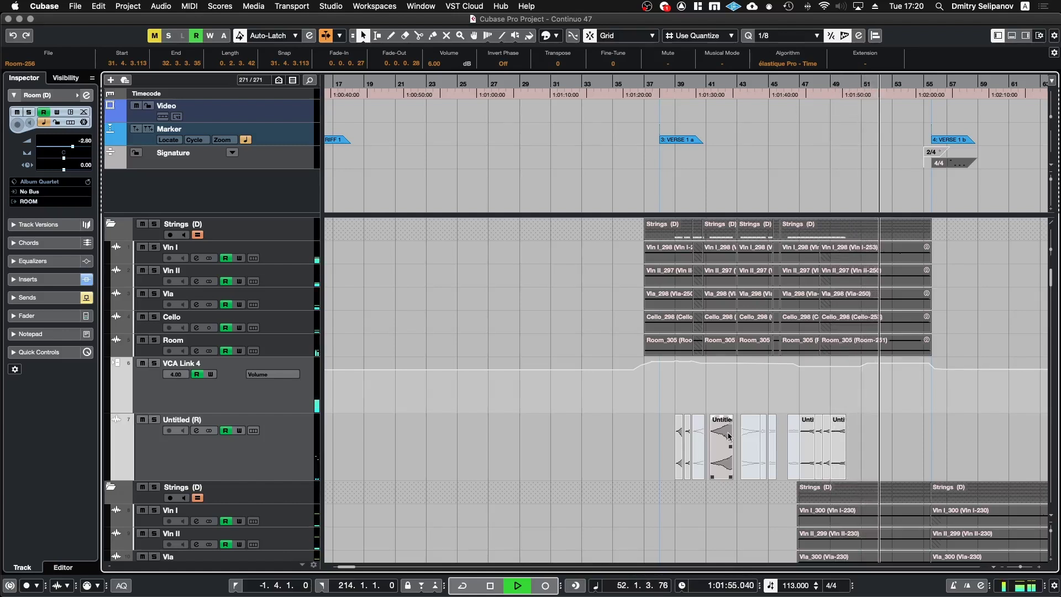
scroll(899, 426, down, 1)
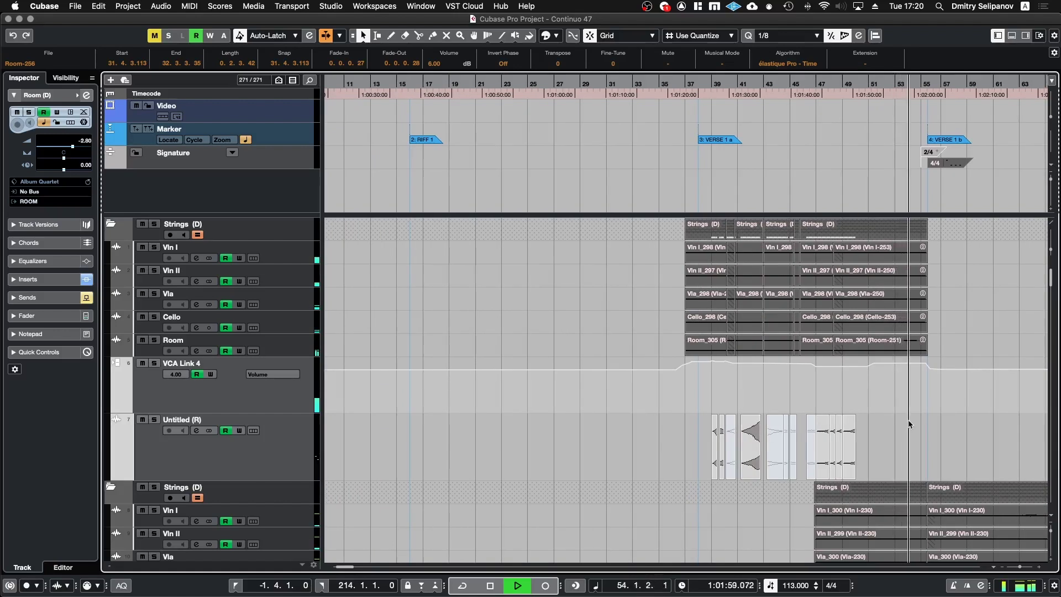
scroll(910, 426, right, 1)
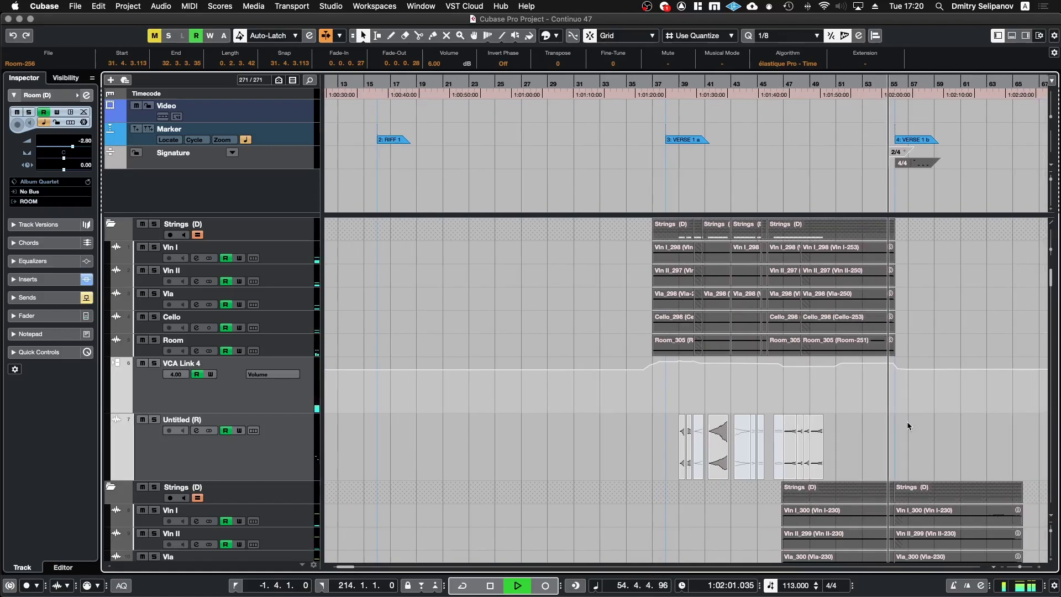
scroll(841, 393, up, 2)
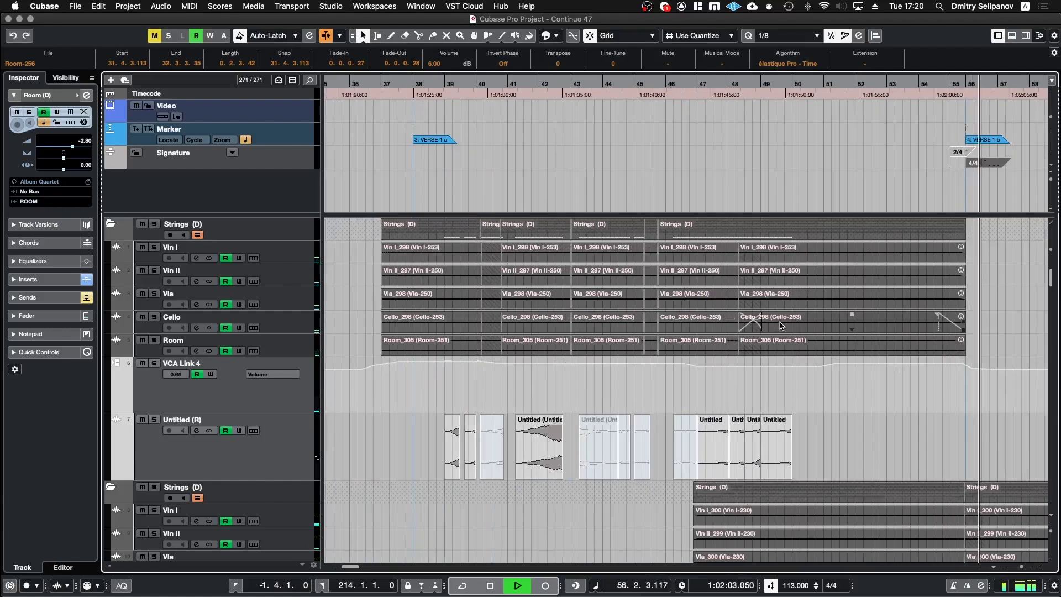
scroll(889, 398, down, 3)
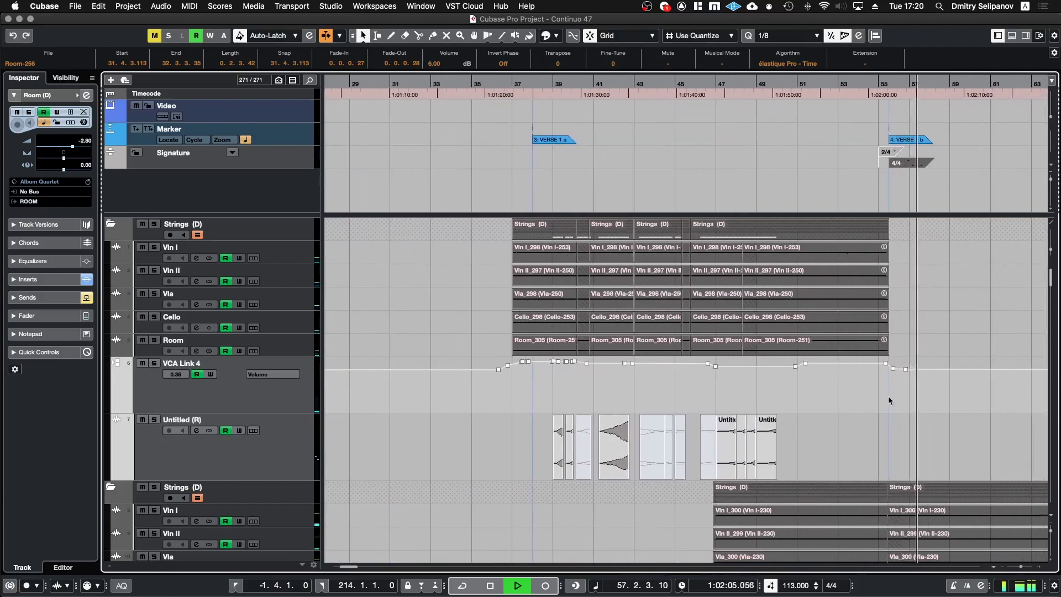
scroll(890, 401, right, 1)
scroll(890, 400, right, 1)
scroll(890, 401, down, 1)
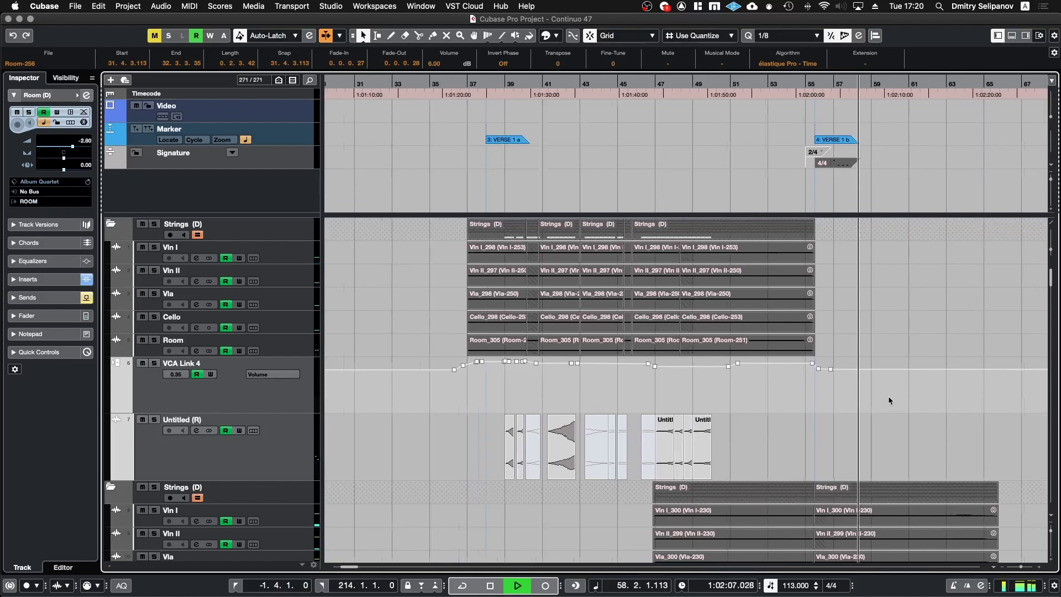
scroll(889, 400, down, 1)
scroll(889, 400, right, 3)
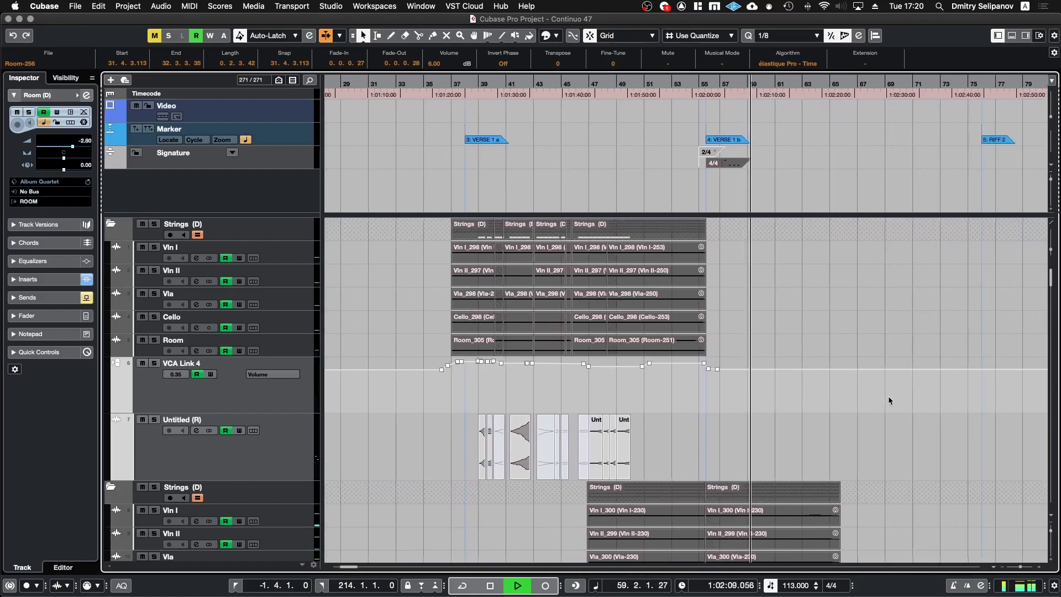
Follow the VERSE 1 b string layers during playback, from VCA Harm and Strings (D) through Fake Harm Add (R) to Strings Verse
scroll(888, 400, down, 5)
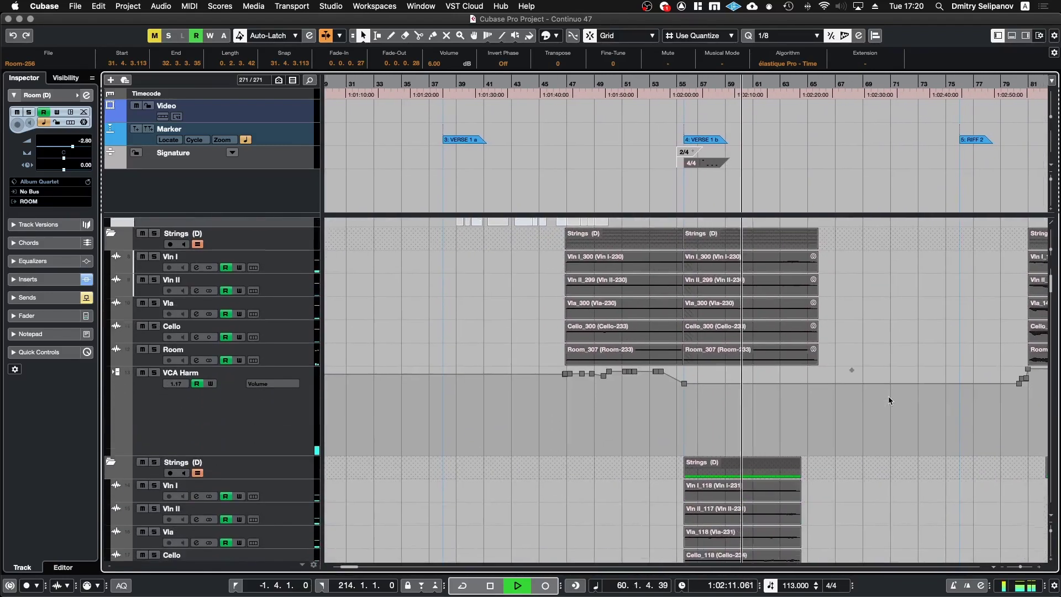
scroll(889, 397, down, 4)
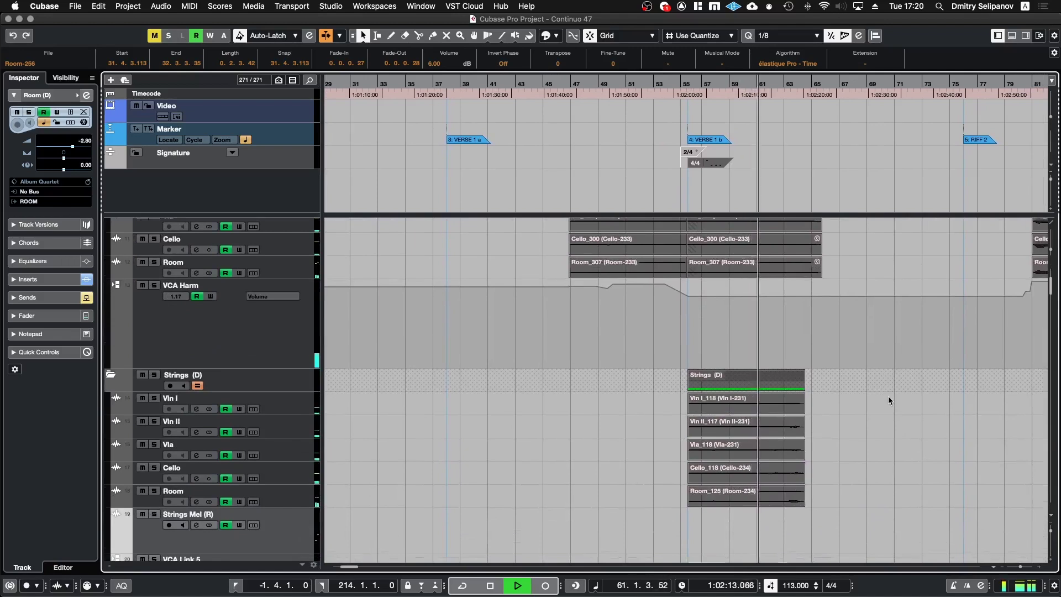
scroll(889, 399, down, 3)
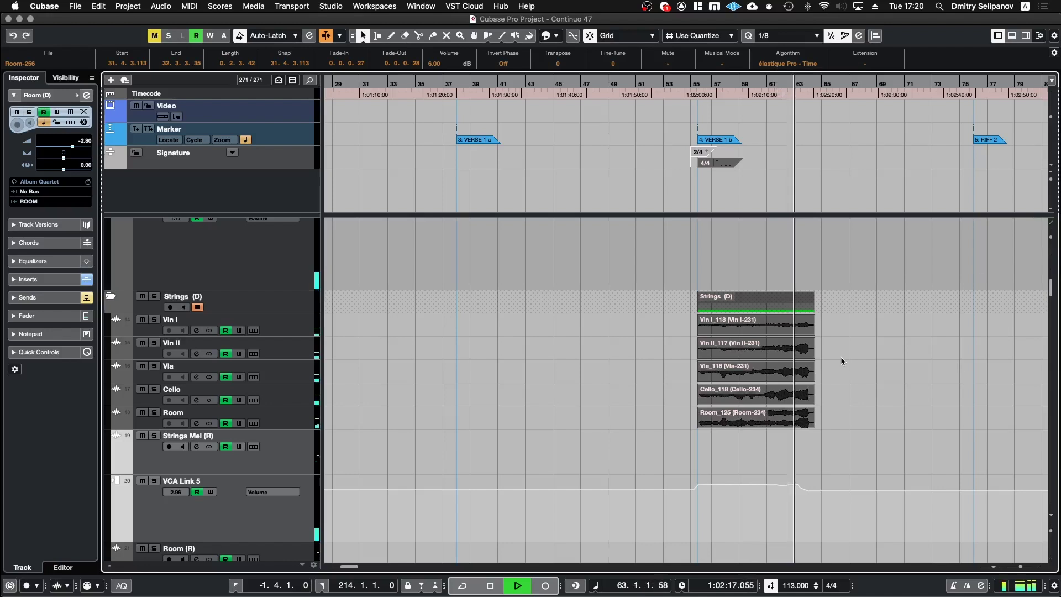
scroll(842, 361, down, 8)
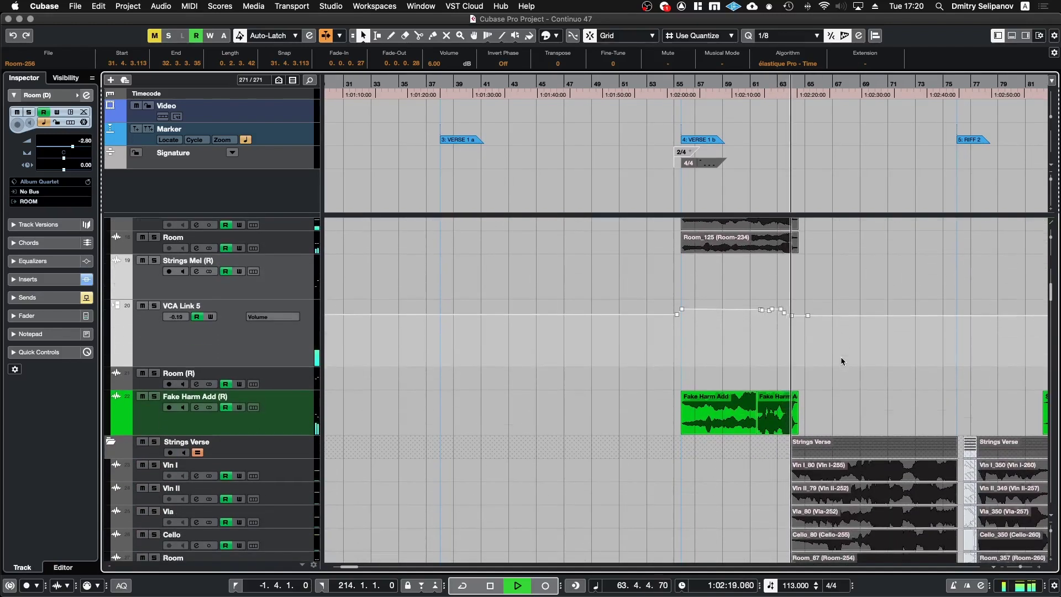
scroll(842, 361, down, 2)
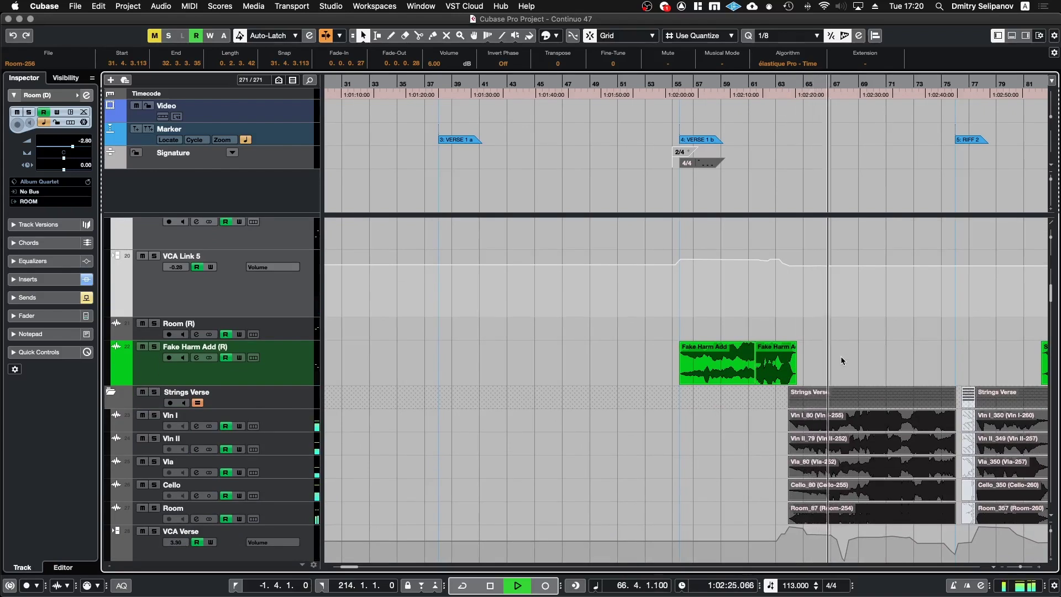
scroll(840, 360, down, 5)
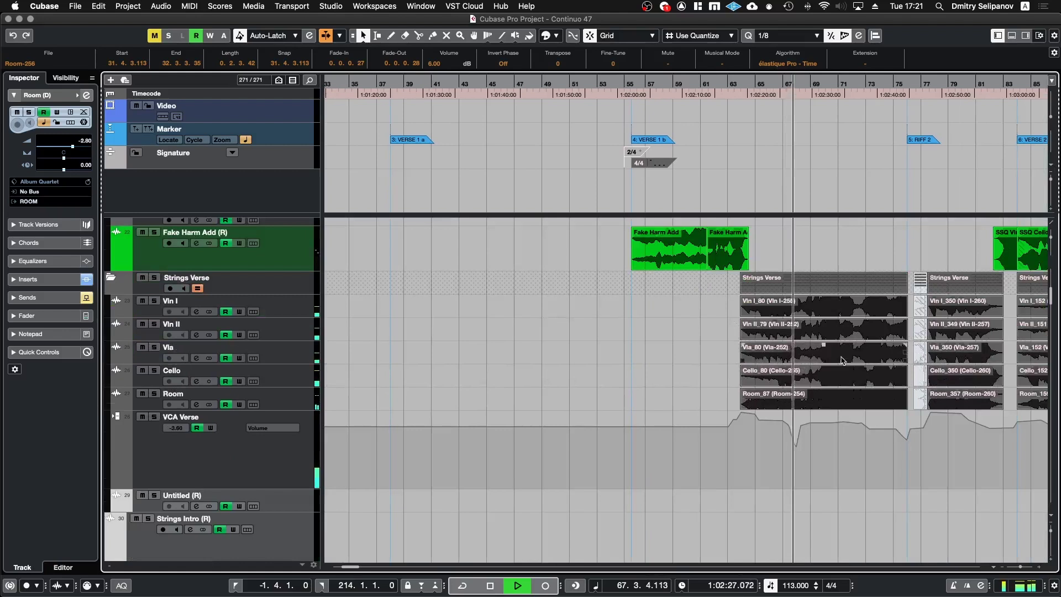
Look through the piano, Room Foley, Hat Arp and Moog Stab tracks while VERSE 1 b plays towards RIFF 2
scroll(821, 440, down, 15)
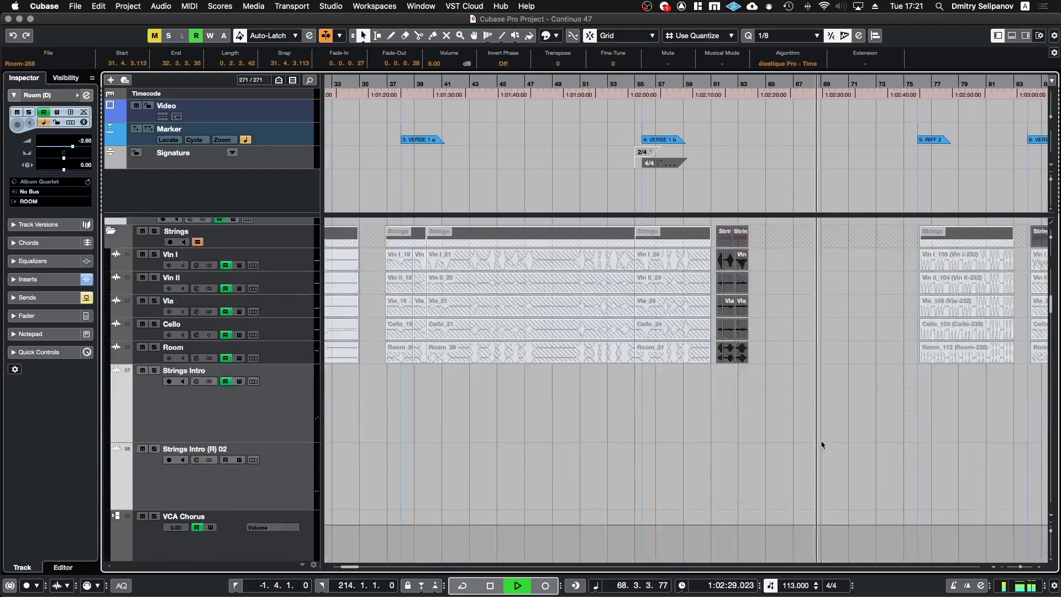
scroll(821, 440, down, 20)
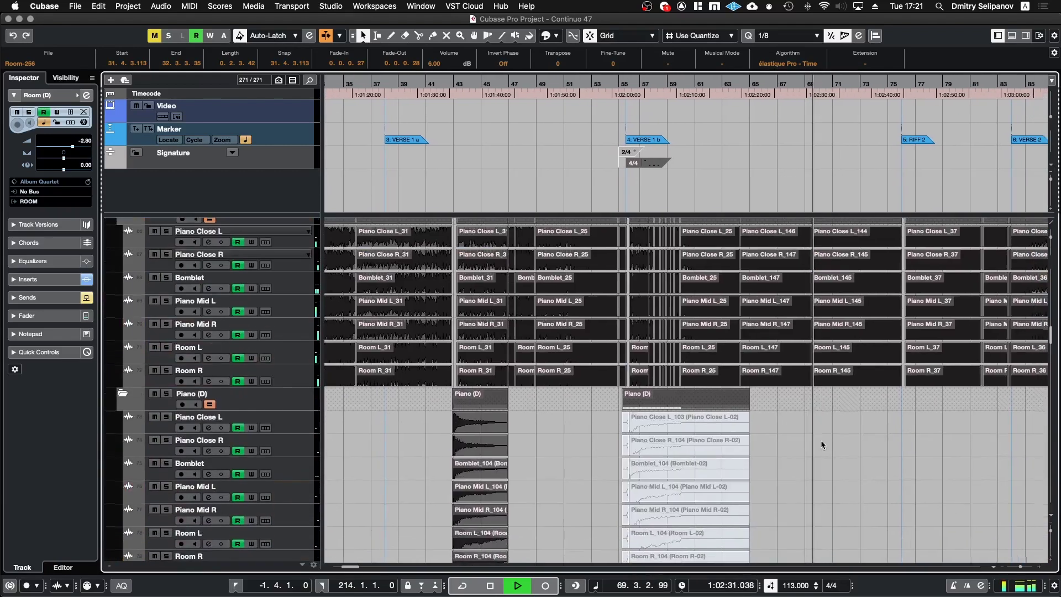
scroll(820, 440, down, 20)
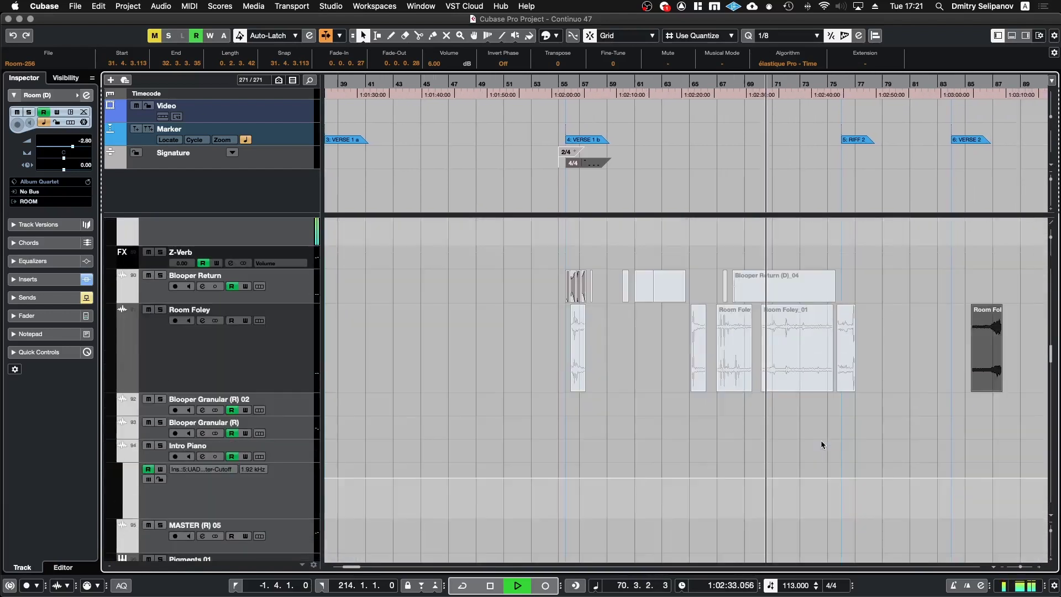
scroll(821, 440, down, 20)
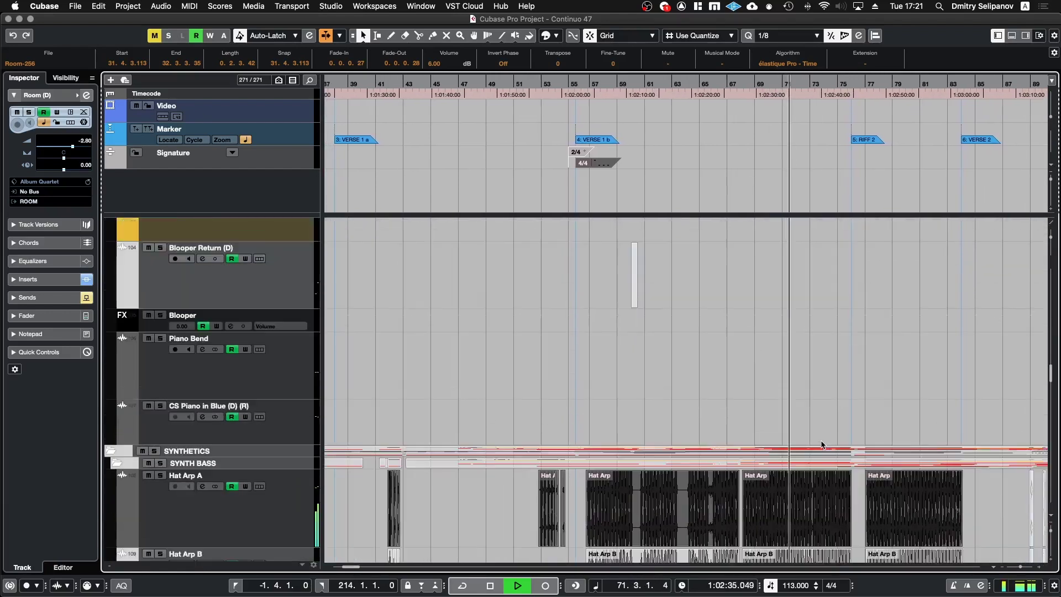
scroll(822, 444, down, 15)
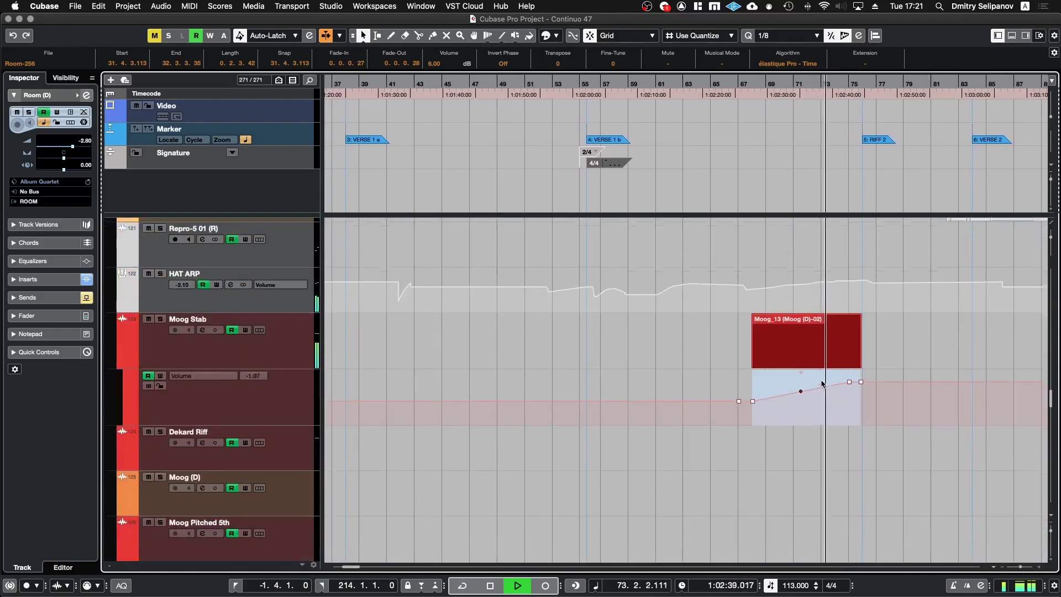
Follow the Moog Pitched 5th, Dance, Dekard Pad (D) and Juno Pad layers as VERSE 1 b plays into RIFF 2, and stop playback
scroll(821, 440, down, 5)
scroll(822, 391, down, 1)
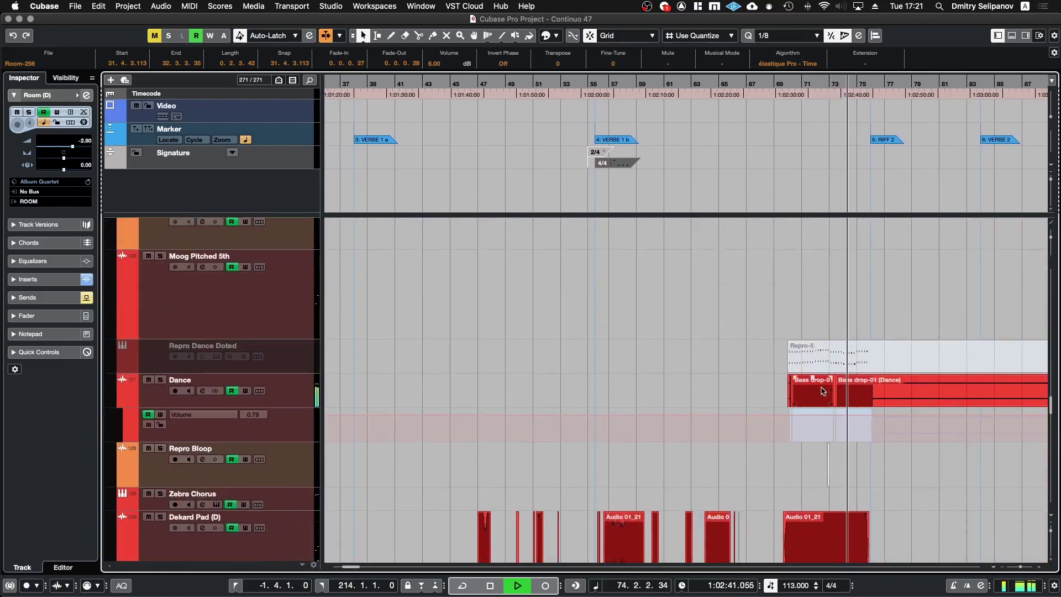
scroll(822, 391, down, 6)
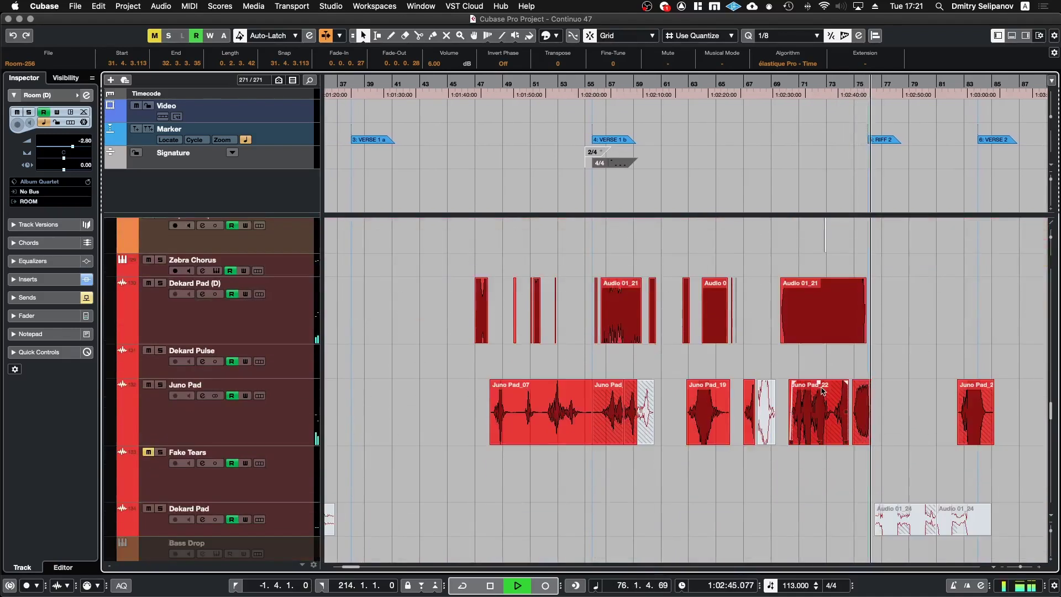
key(space)
Return to the upper Strings (D) folders and play the full mix briefly from the start of VERSE 1 b
scroll(677, 337, down, 10)
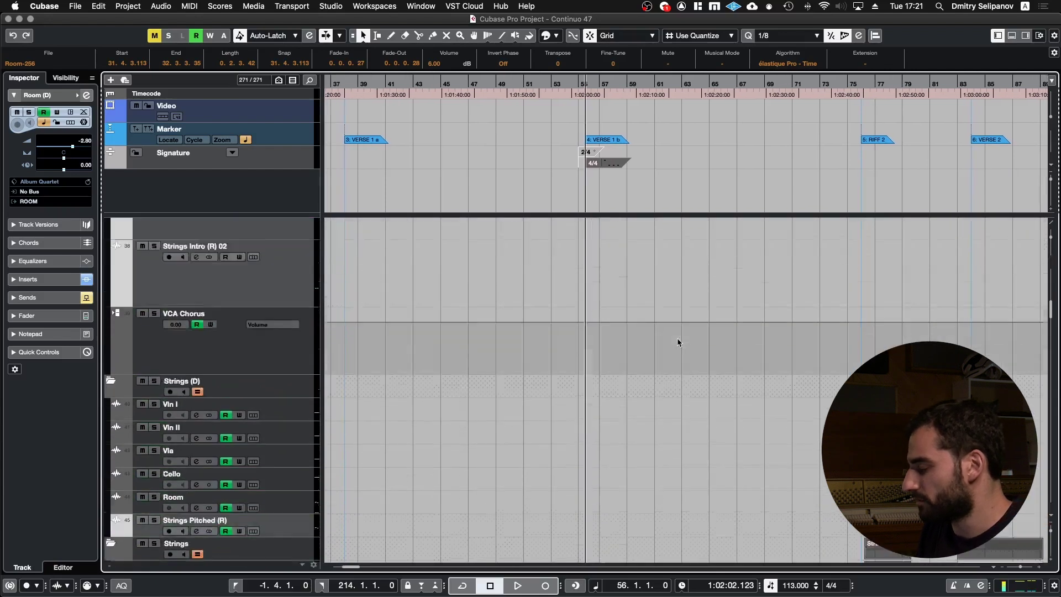
scroll(678, 337, up, 15)
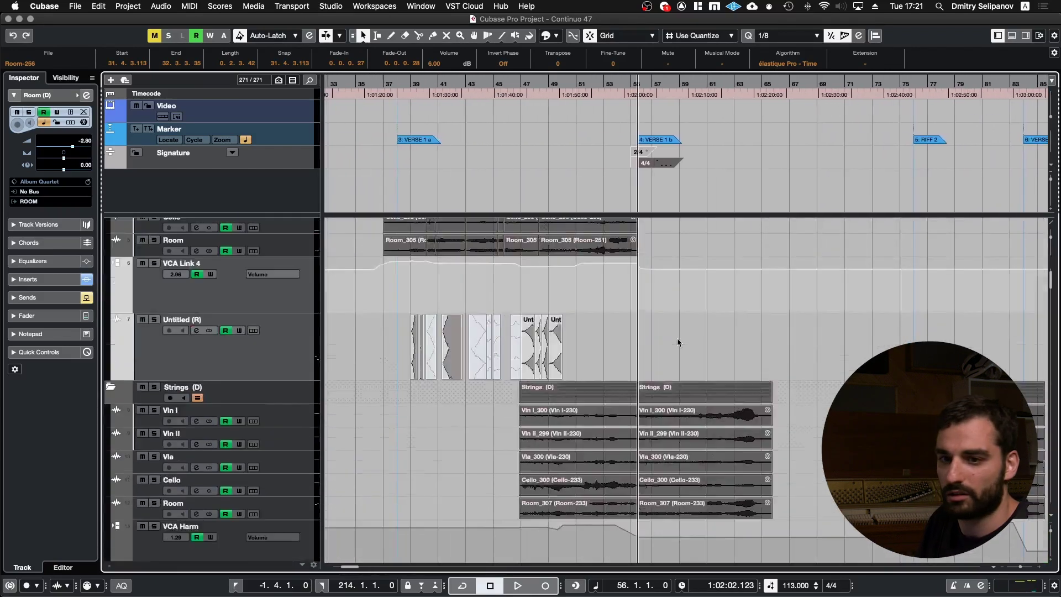
scroll(678, 340, up, 3)
scroll(678, 342, left, 1)
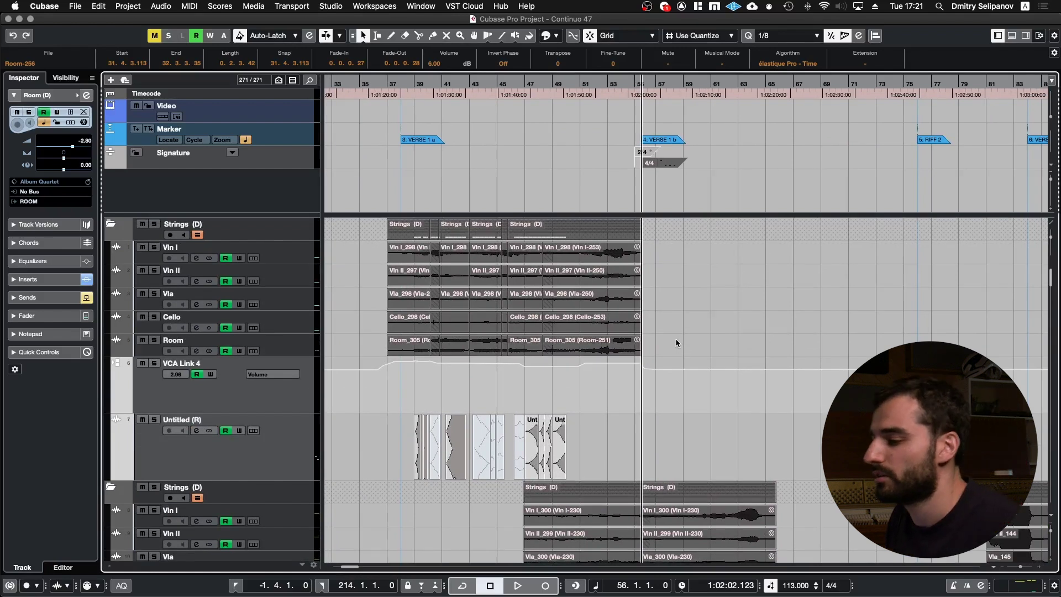
key(space)
key(h)
scroll(699, 382, down, 2)
scroll(700, 383, left, 1)
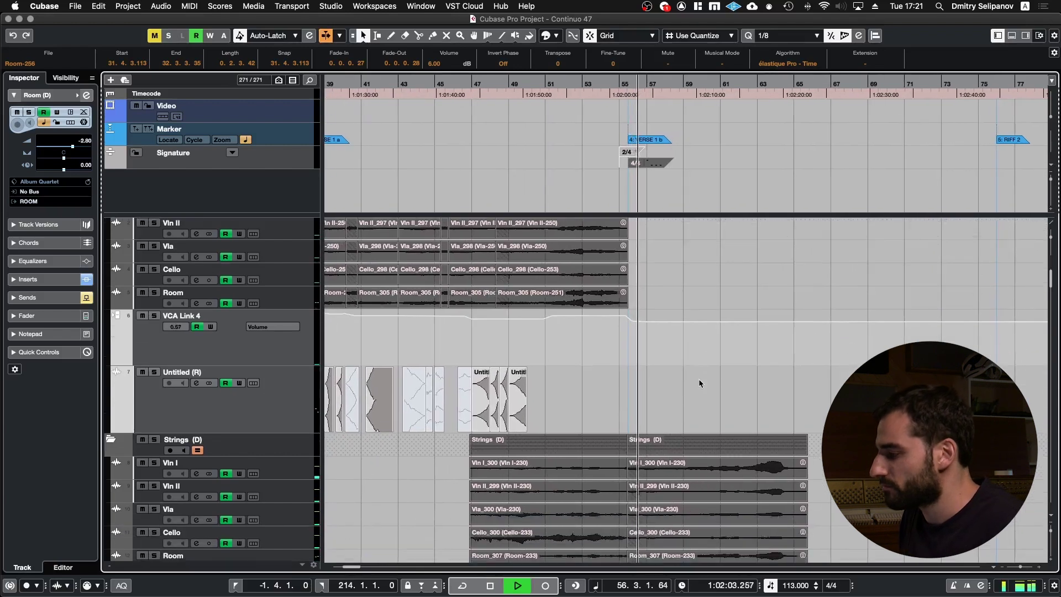
scroll(699, 382, down, 2)
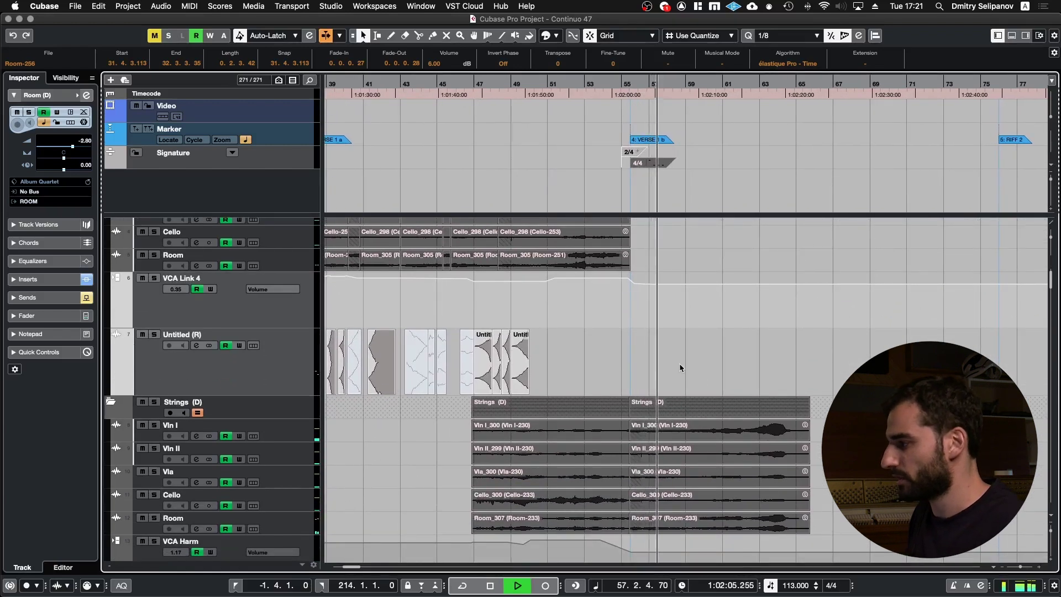
key(space)
Look through the VERSE 1 b tracks from Strings Intro past Blooper, Stutties and META down to the Dekard and Juno pads
scroll(680, 362, down, 15)
scroll(685, 358, left, 2)
scroll(684, 358, down, 20)
scroll(684, 359, left, 2)
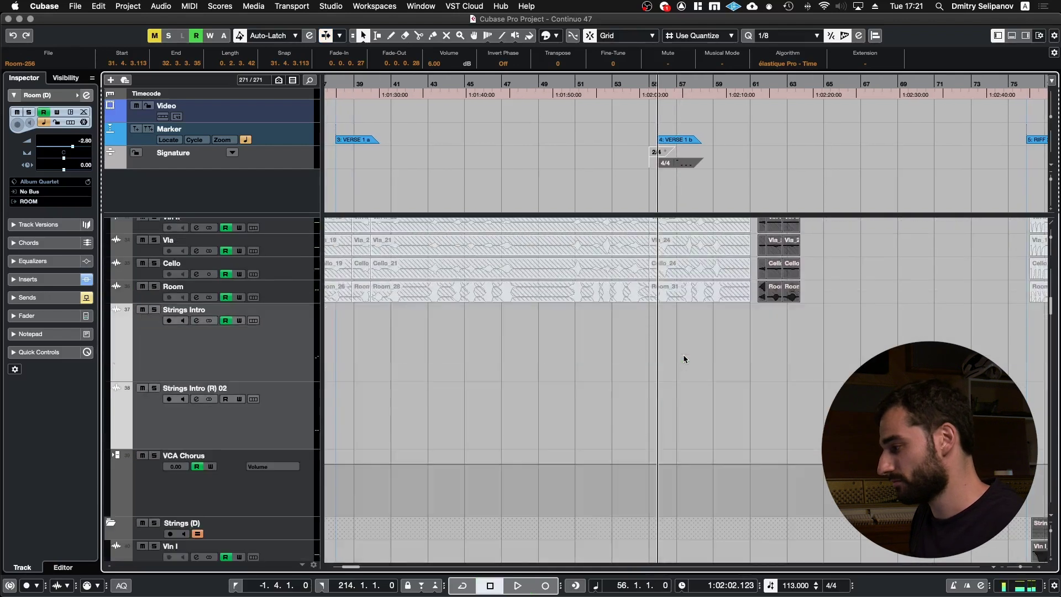
scroll(684, 358, down, 20)
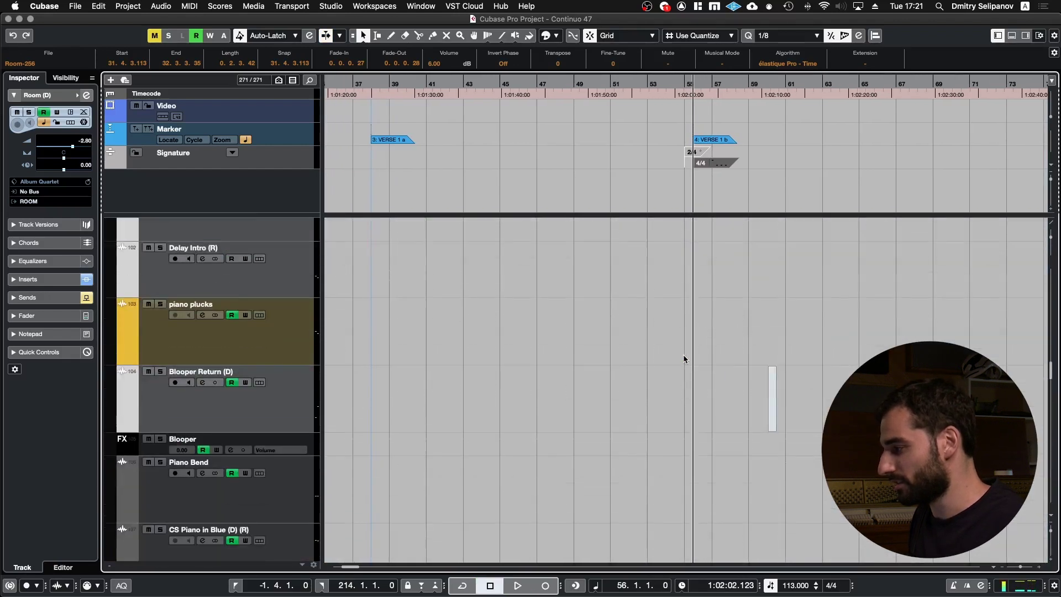
scroll(684, 358, left, 1)
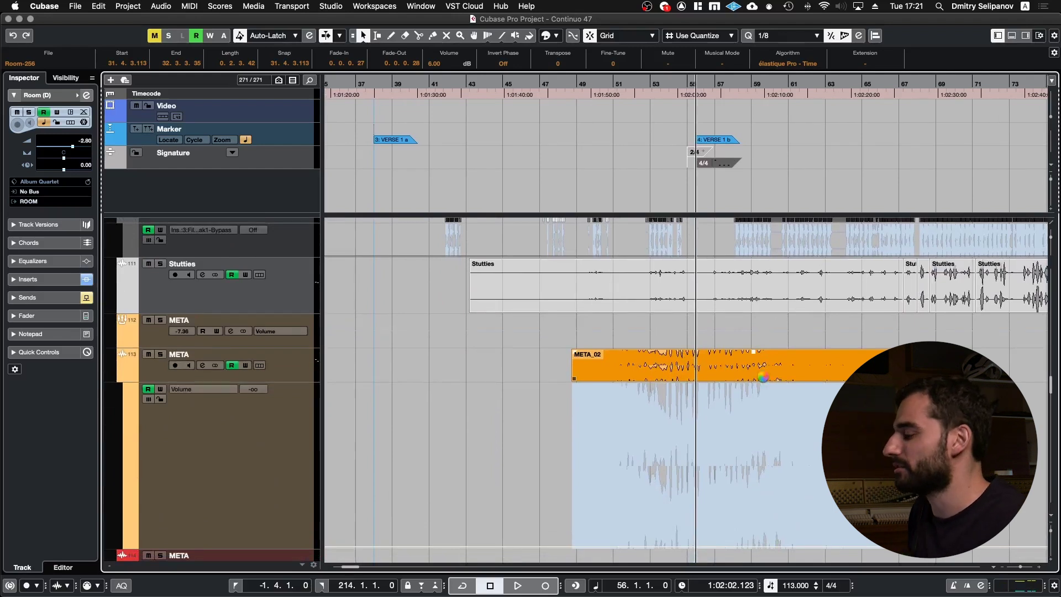
scroll(764, 377, down, 12)
scroll(763, 377, left, 1)
scroll(765, 378, down, 15)
scroll(765, 379, left, 1)
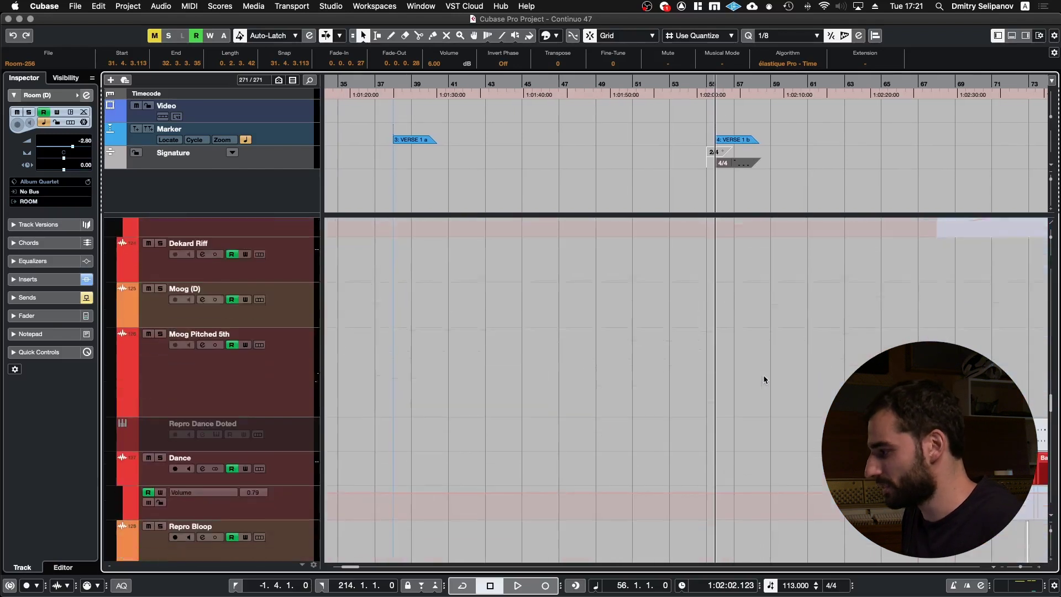
scroll(766, 380, down, 15)
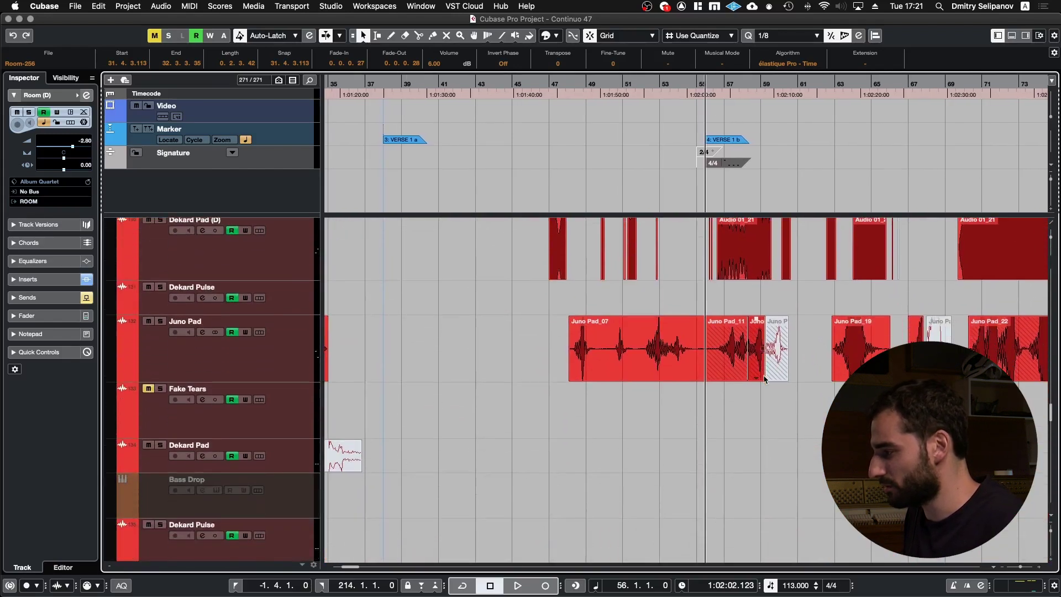
scroll(766, 379, left, 1)
Audition the Moog Bass track in solo from the start of VERSE 1 b, with the solo cleared on stopping
scroll(764, 375, down, 5)
click(728, 347)
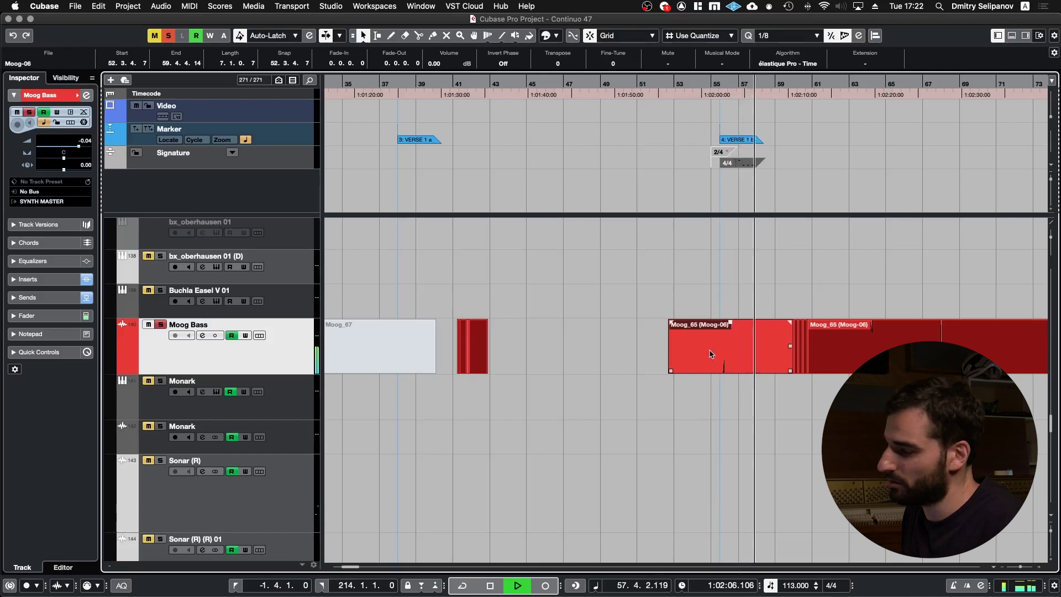
key(space)
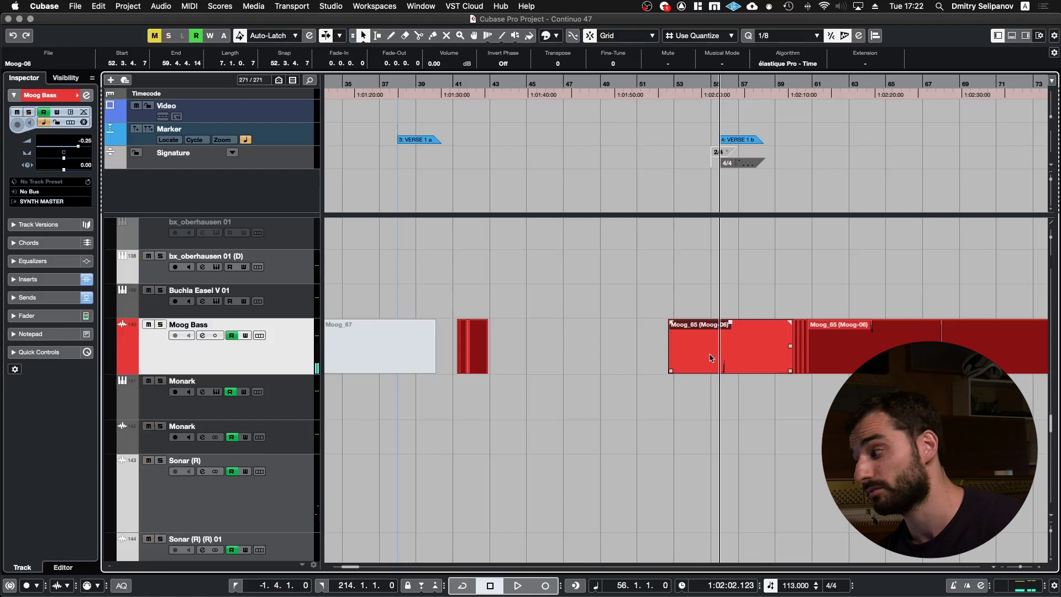
scroll(706, 412, down, 2)
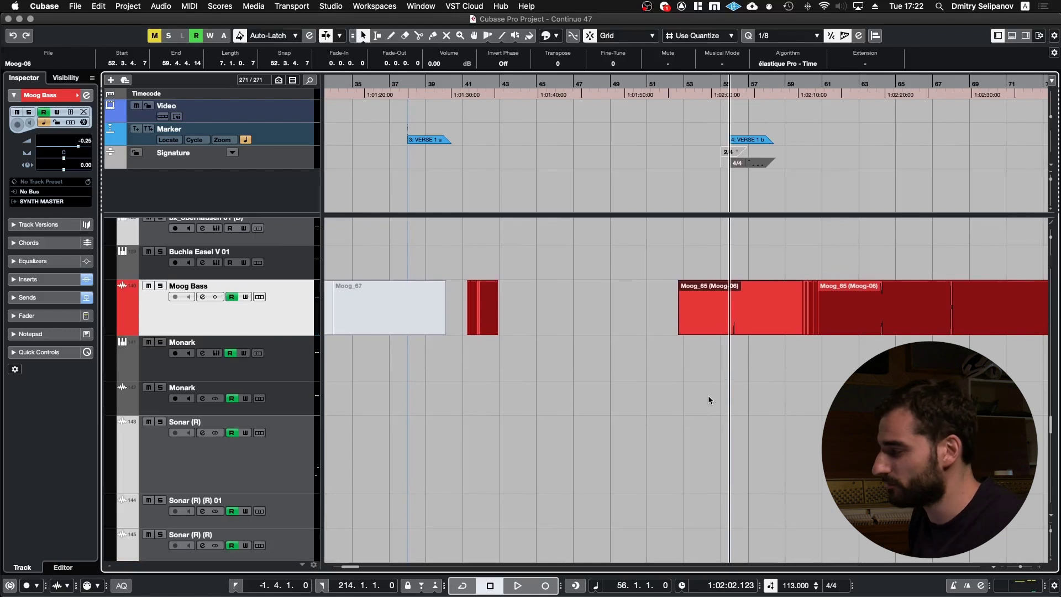
Select the Moog_65 clip around VERSE 1 b and check the Moog Bass volume automation, closing the lane again
click(698, 308)
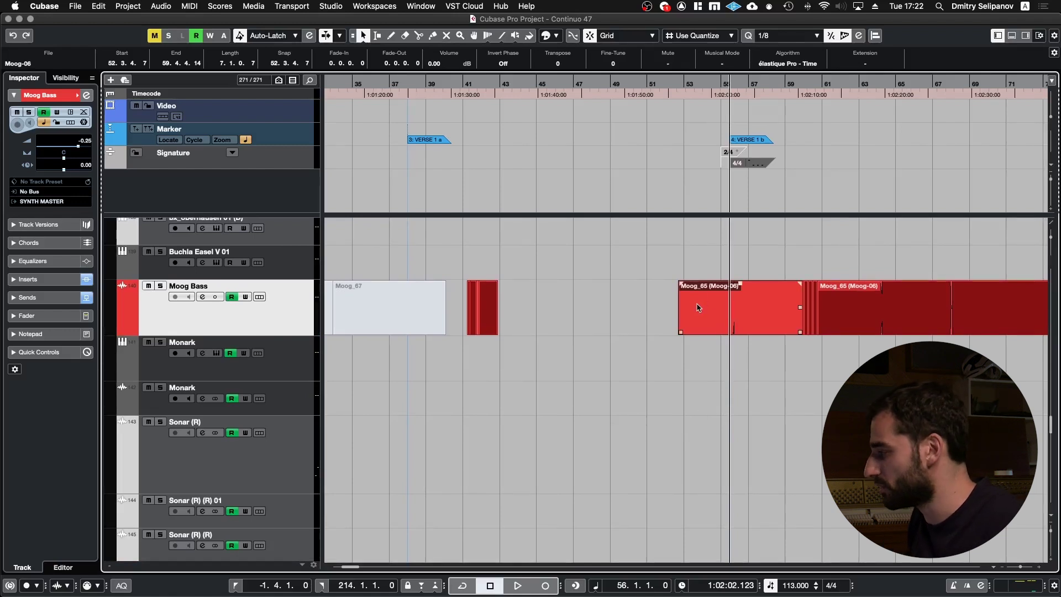
click(122, 330)
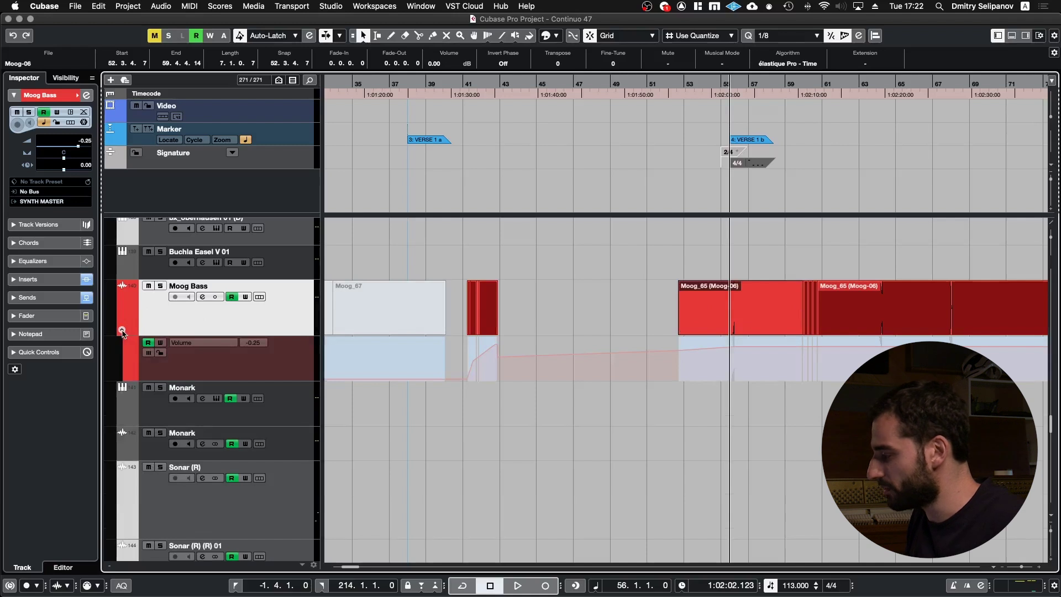
click(122, 331)
Play VERSE 1 b with only the Modular Hat, Hat Dry, Hat, Perc, Brush and RA_UKHH shaker loop tracks soloed
scroll(581, 295, down, 8)
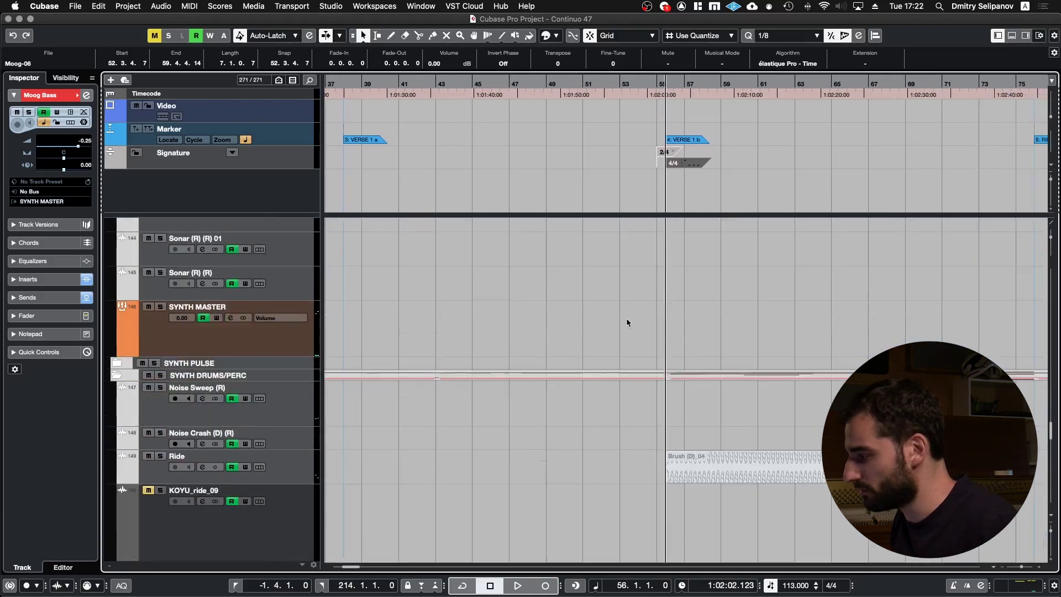
scroll(627, 319, down, 4)
scroll(627, 319, down, 4)
scroll(627, 319, down, 6)
scroll(628, 319, up, 2)
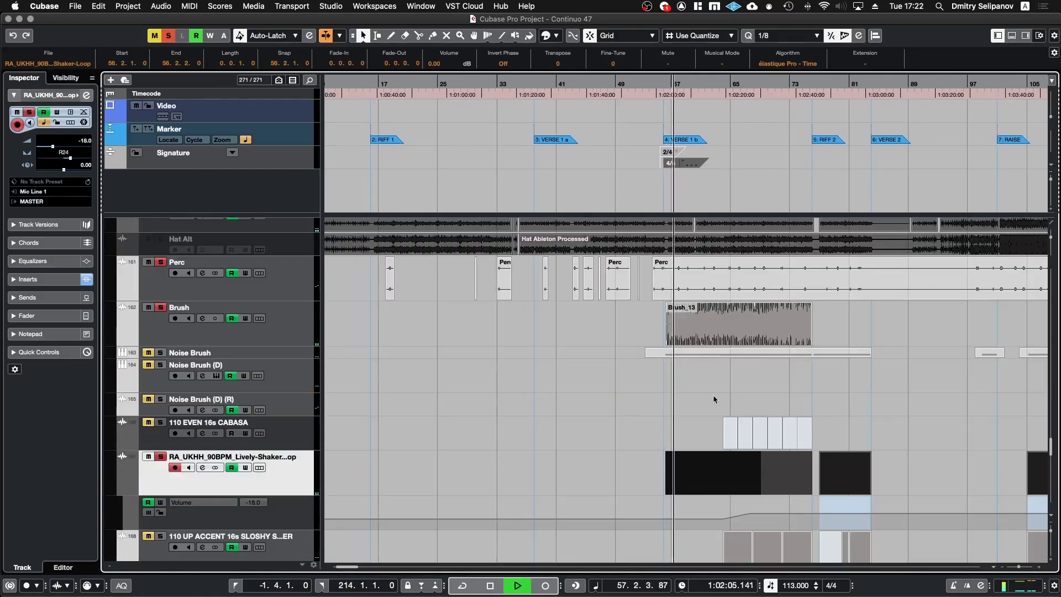
scroll(713, 394, up, 3)
scroll(713, 395, up, 12)
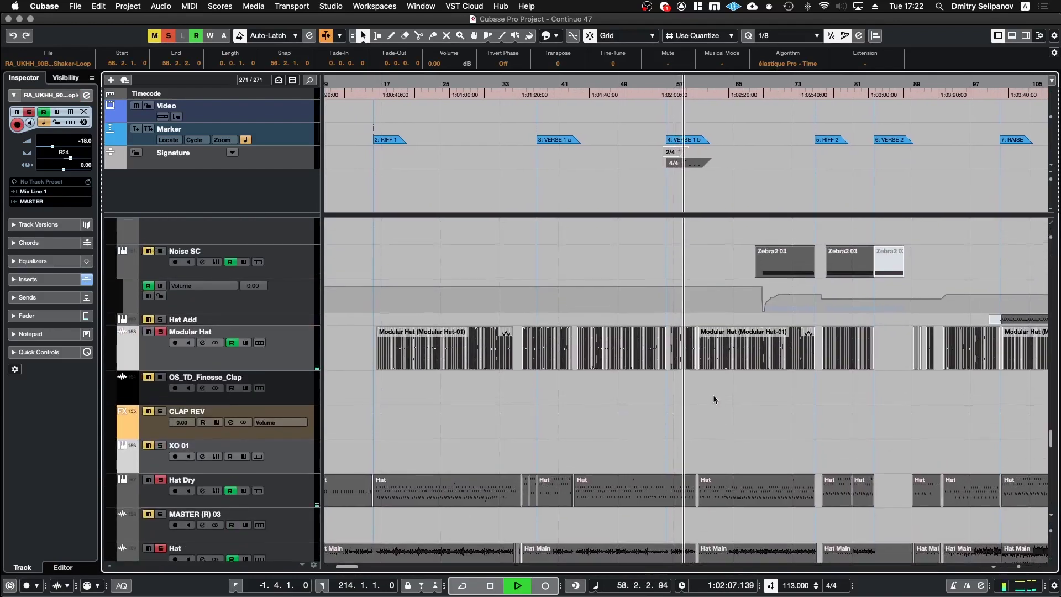
Add the 110 UP ACCENT, Shaker, 110 DOUBLE ACCENT and Rev tracks to the soloed percussion during playback
scroll(714, 394, down, 20)
scroll(713, 395, up, 2)
scroll(713, 395, up, 2)
scroll(685, 332, down, 3)
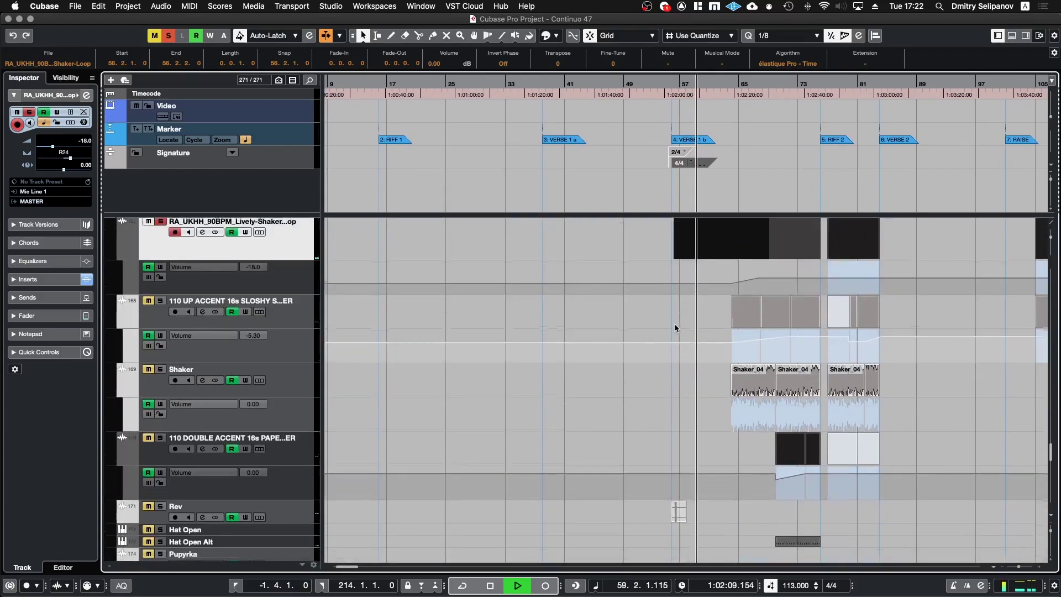
drag(700, 305, 943, 420)
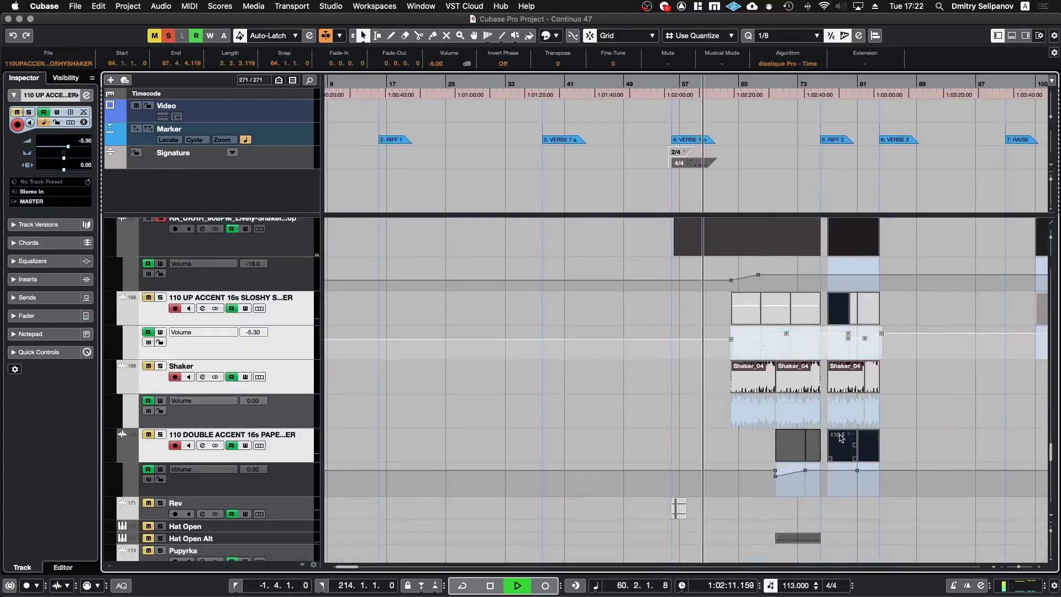
scroll(675, 432, down, 3)
scroll(677, 431, down, 1)
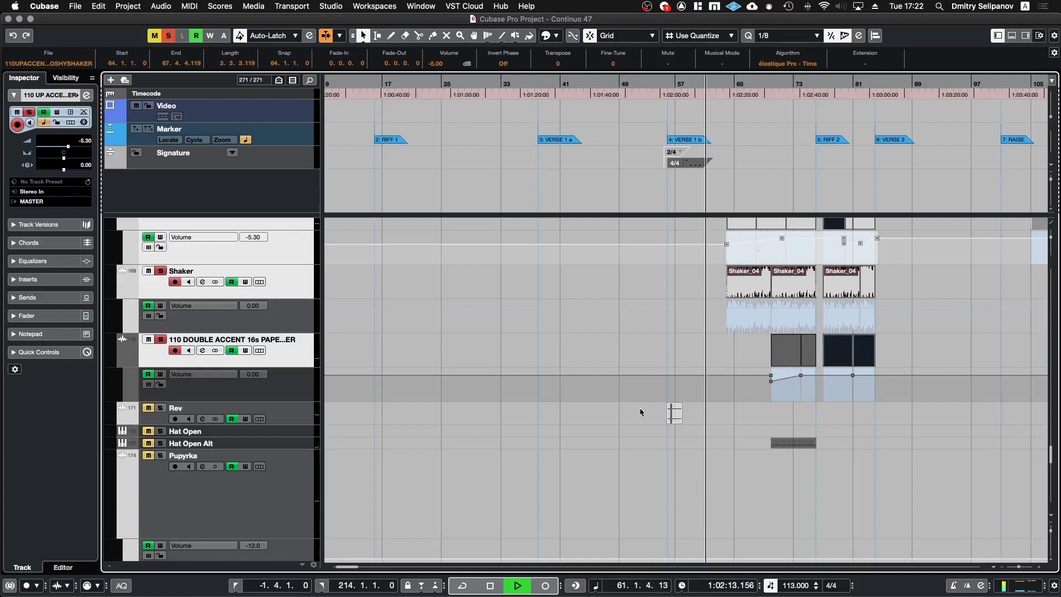
drag(640, 412, 740, 436)
Add the Battery 4 01 and Kick Heartbeat tracks to the soloed drums during playback
scroll(745, 445, down, 15)
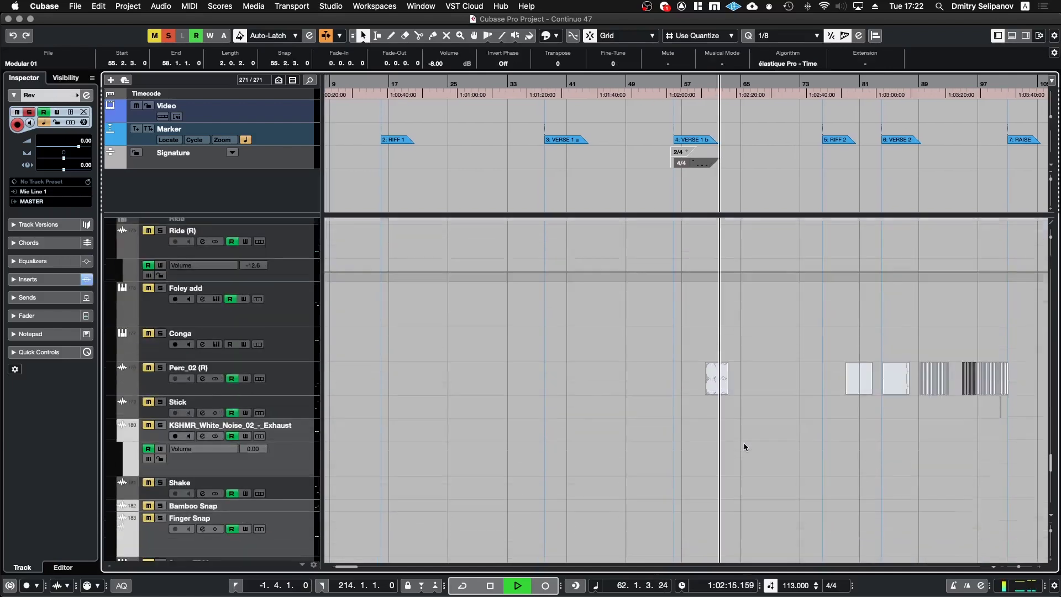
scroll(744, 442, down, 2)
click(713, 396)
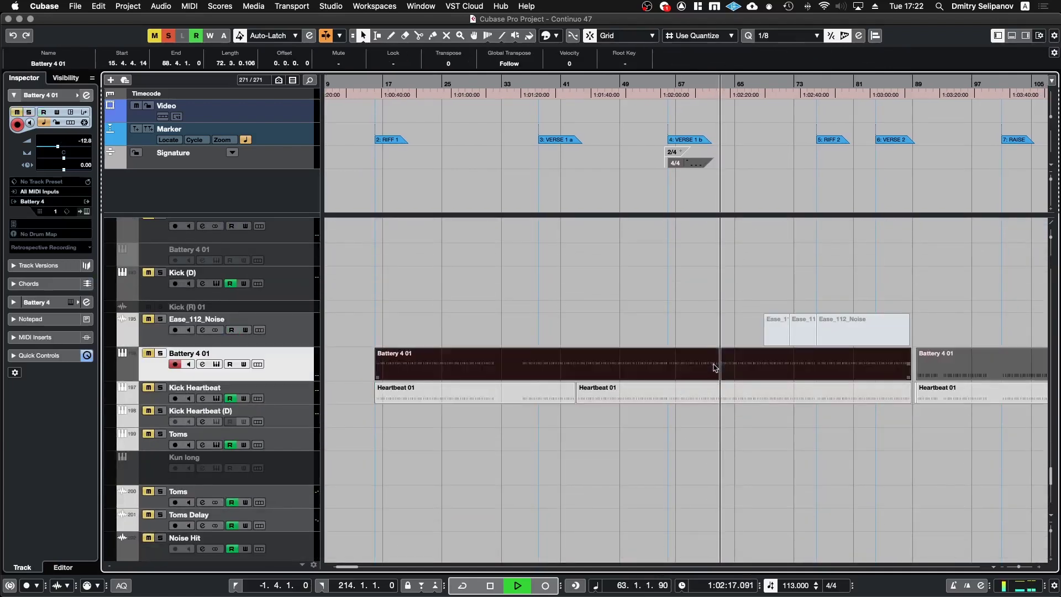
key(s)
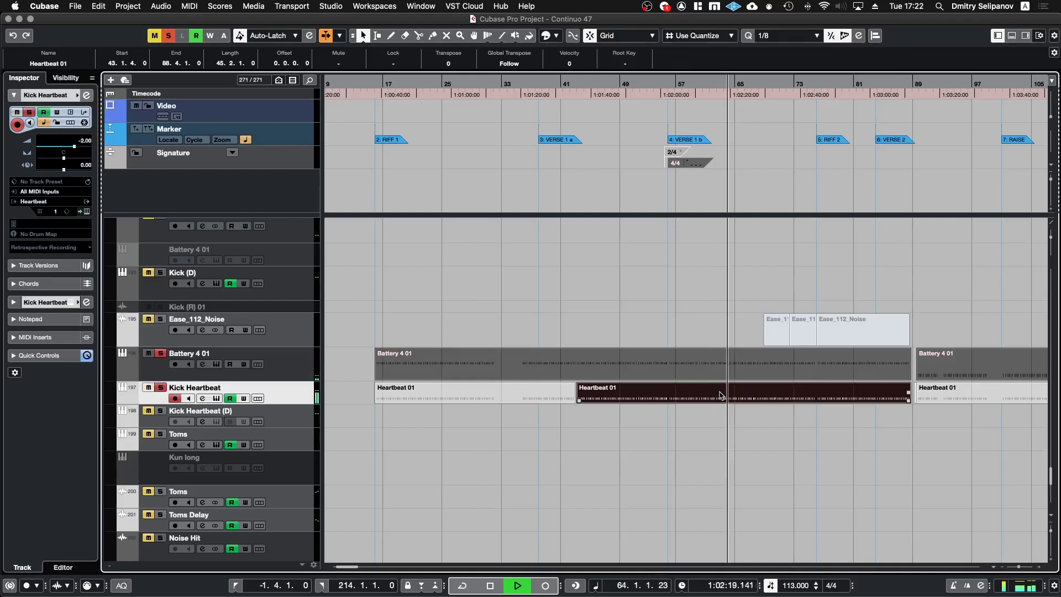
Review the soloed drum tracks from the percussion back up to Hat Dry while VERSE 1 b plays, and stop playback
scroll(720, 394, up, 6)
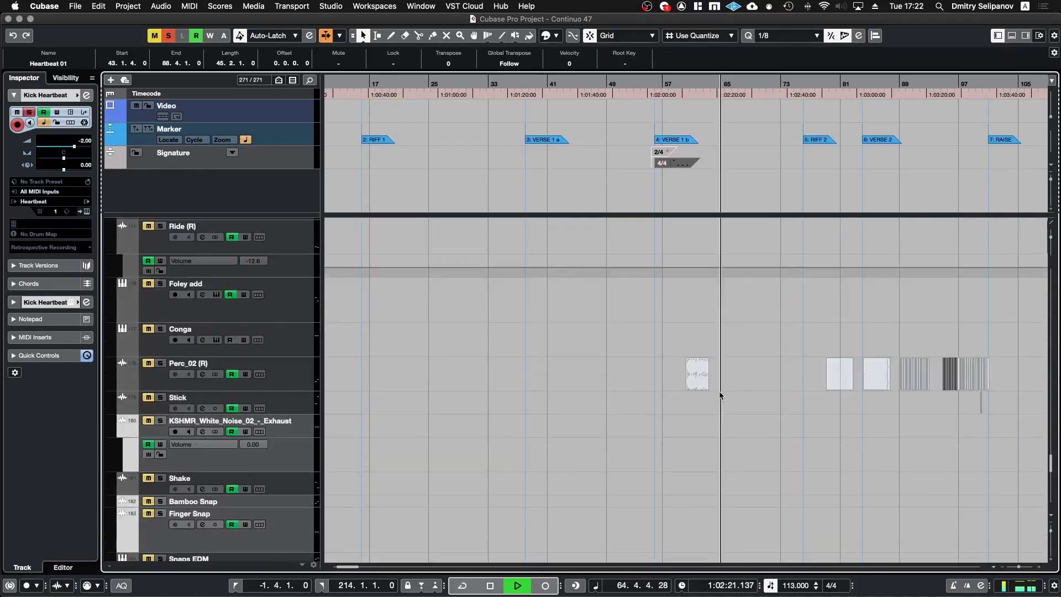
scroll(720, 395, up, 8)
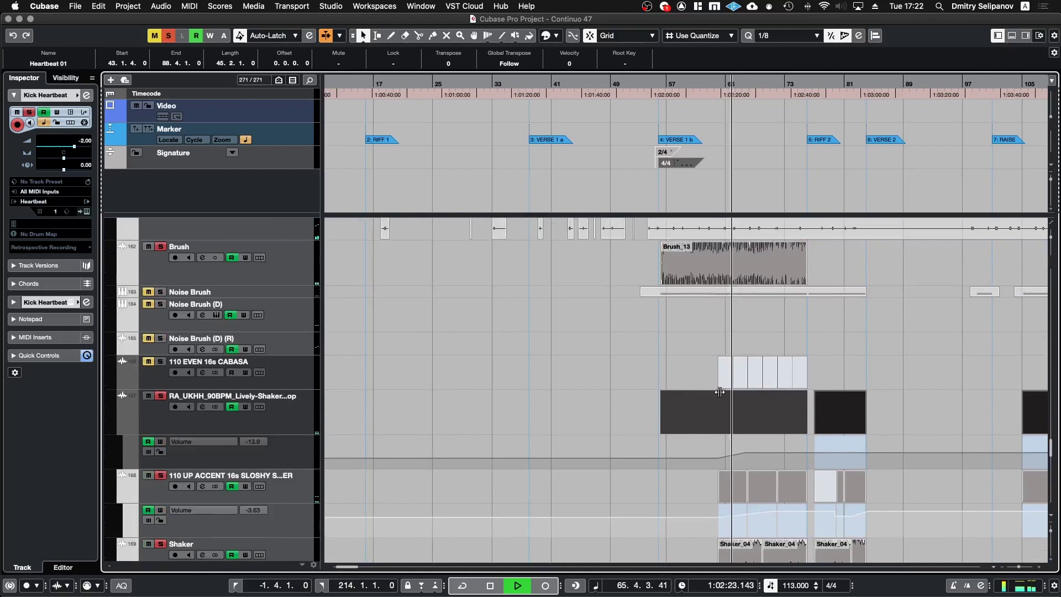
scroll(719, 393, up, 6)
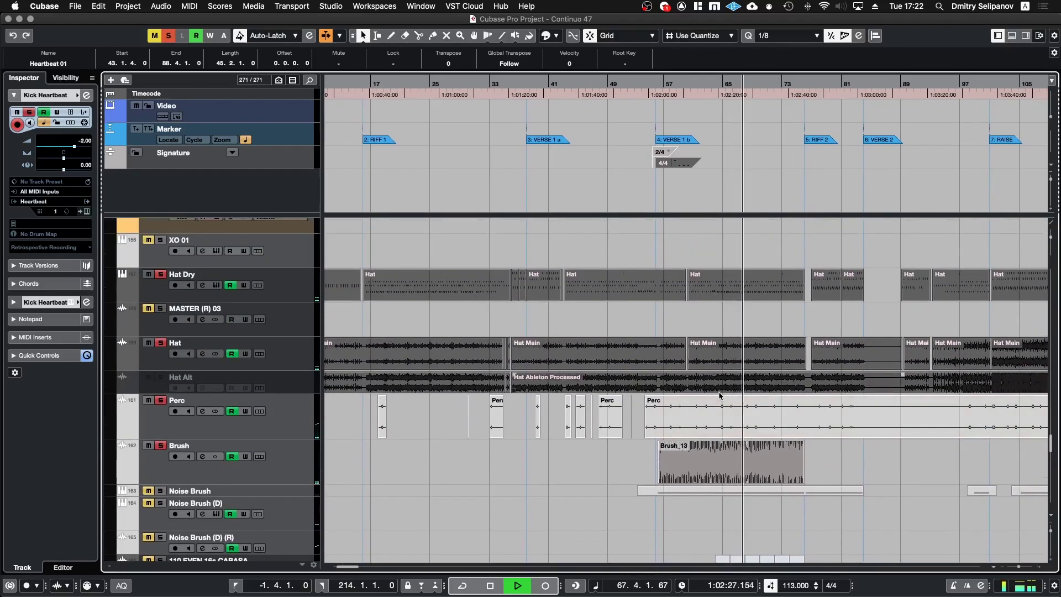
key(space)
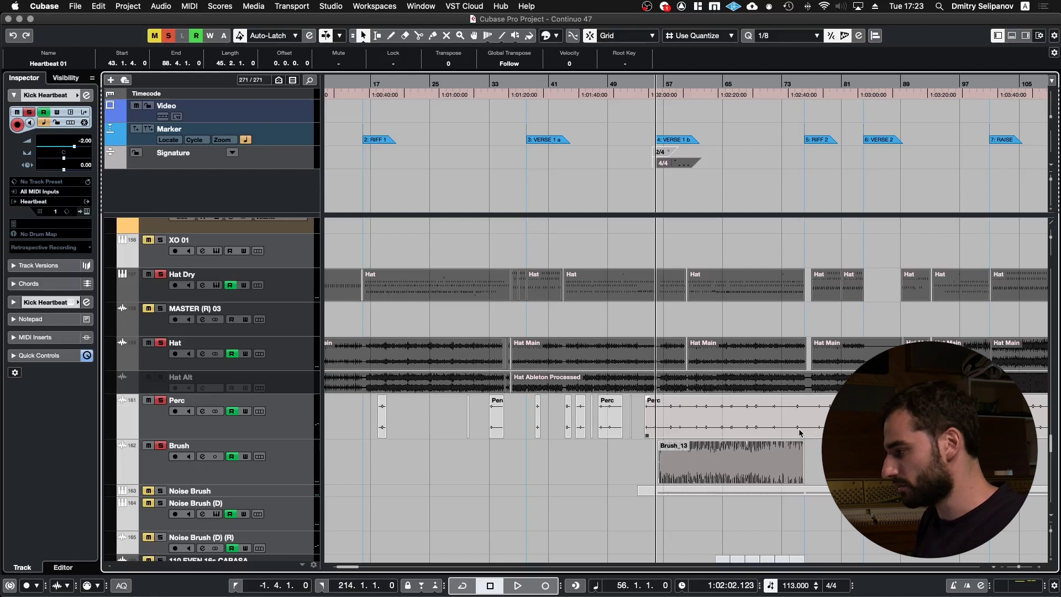
Audition the Brush_13 clip alone in solo from bar 57, and stop playback with the solo cleared
key(KP_Add)
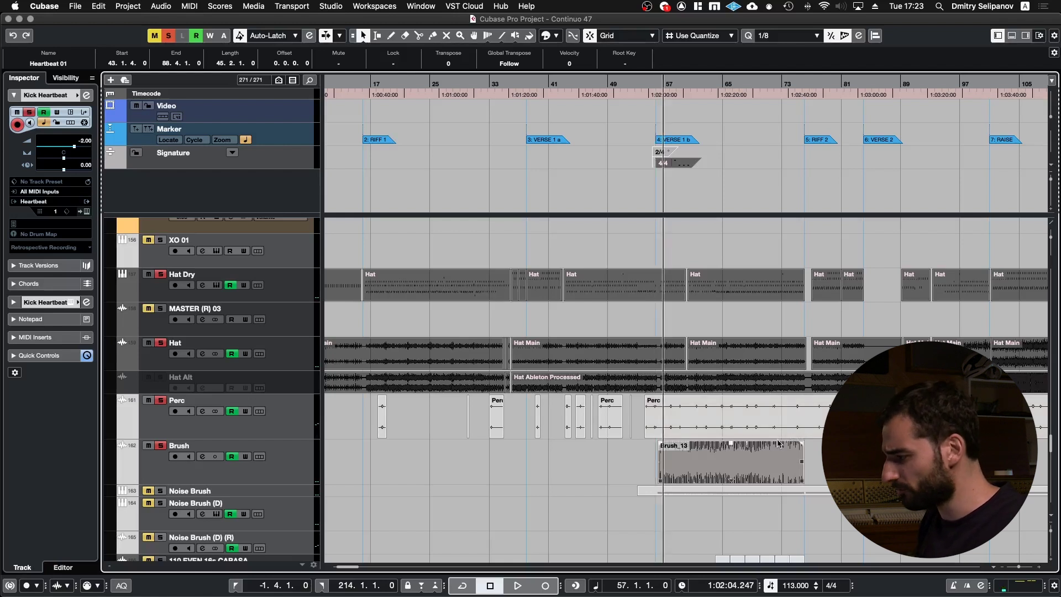
click(775, 457)
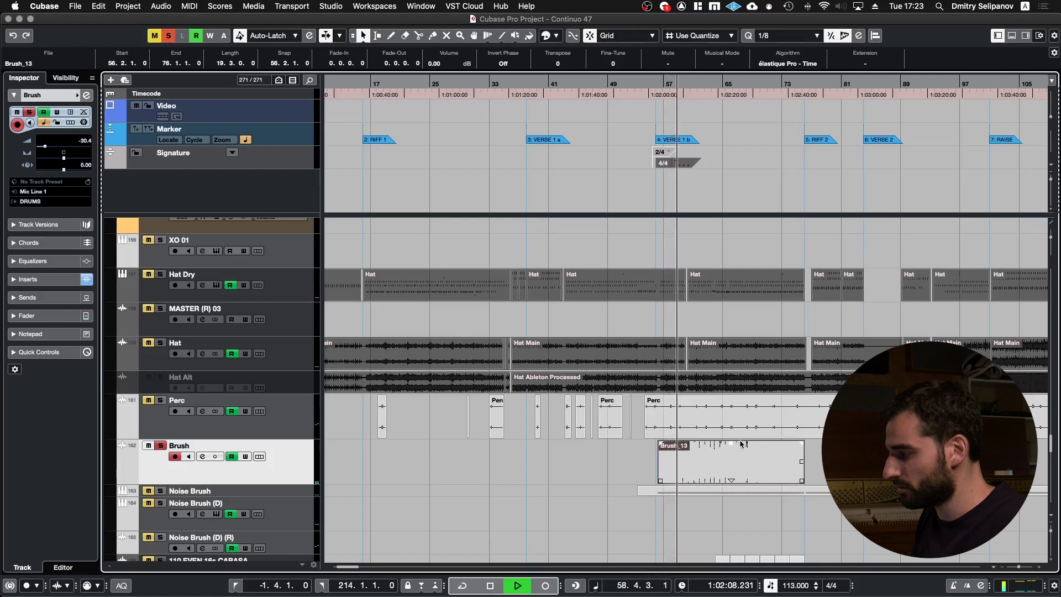
key(space)
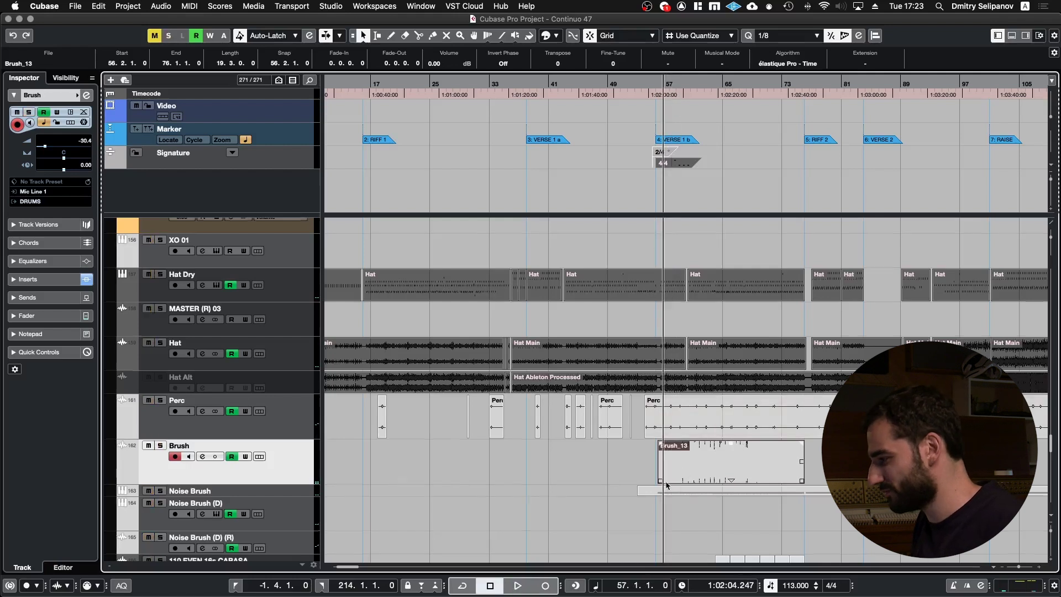
Select the two Hat parts spanning VERSE 1 b on the Hat Dry track and play that track in solo from bar 57
scroll(666, 486, down, 5)
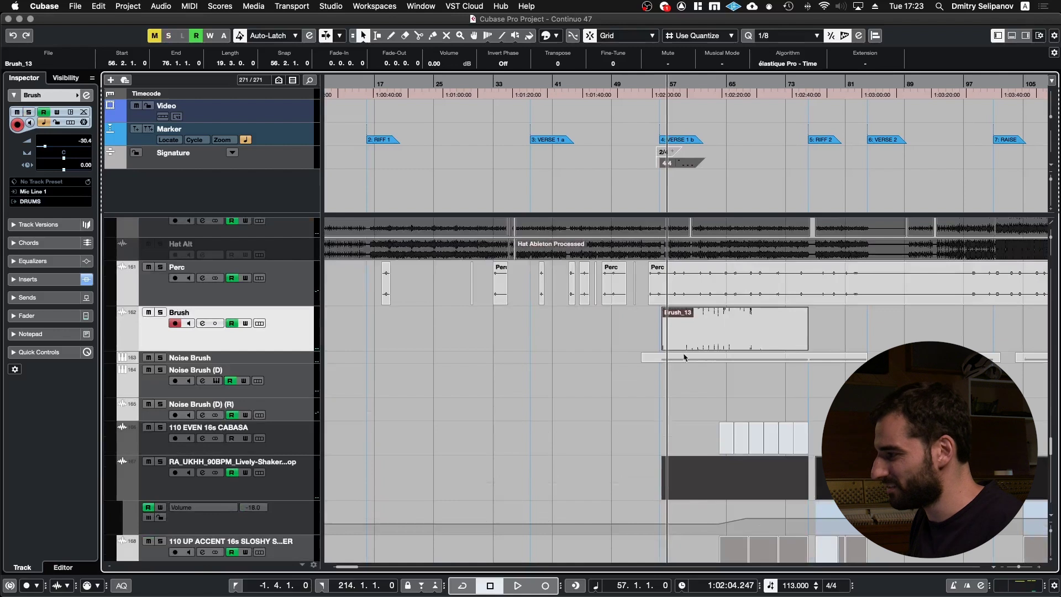
scroll(684, 357, up, 9)
drag(636, 375, 805, 498)
drag(634, 360, 755, 419)
key(s)
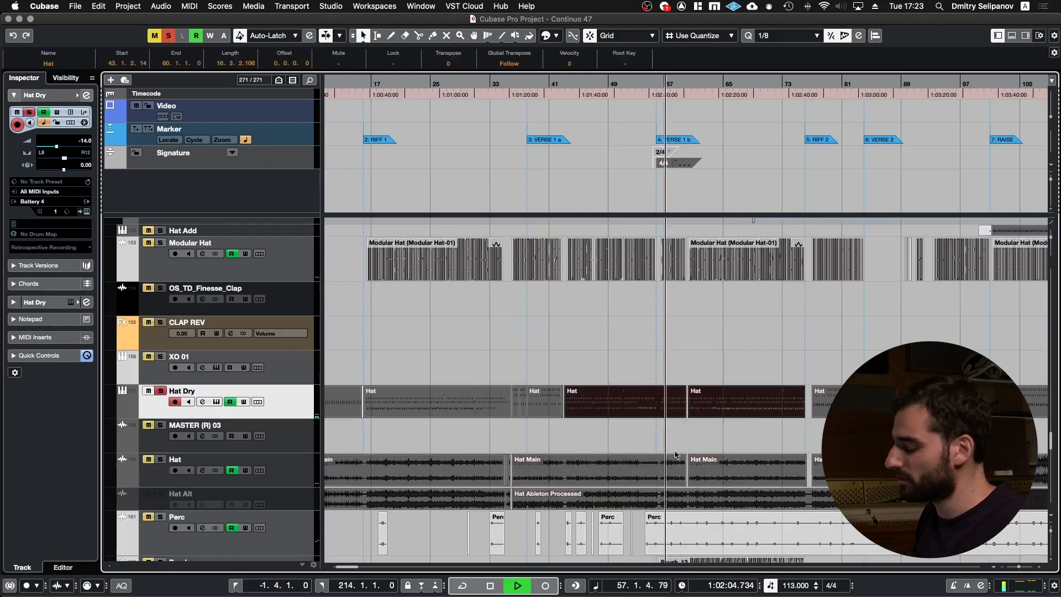
Stop playback, select the Hat Main clip spanning bar 57 on the Hat track, and audition it in solo
key(space)
click(667, 471)
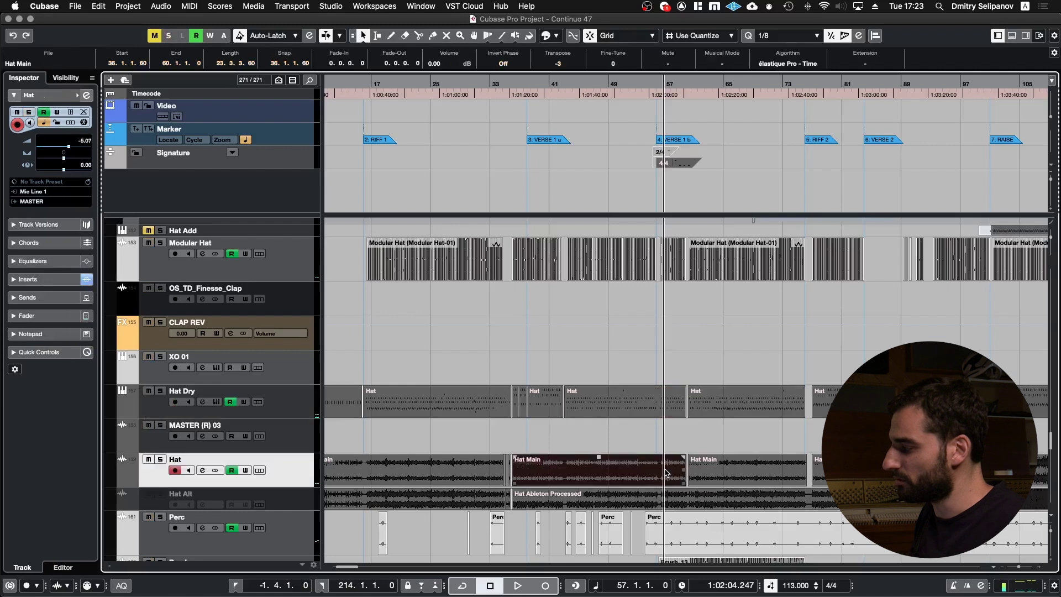
key(space)
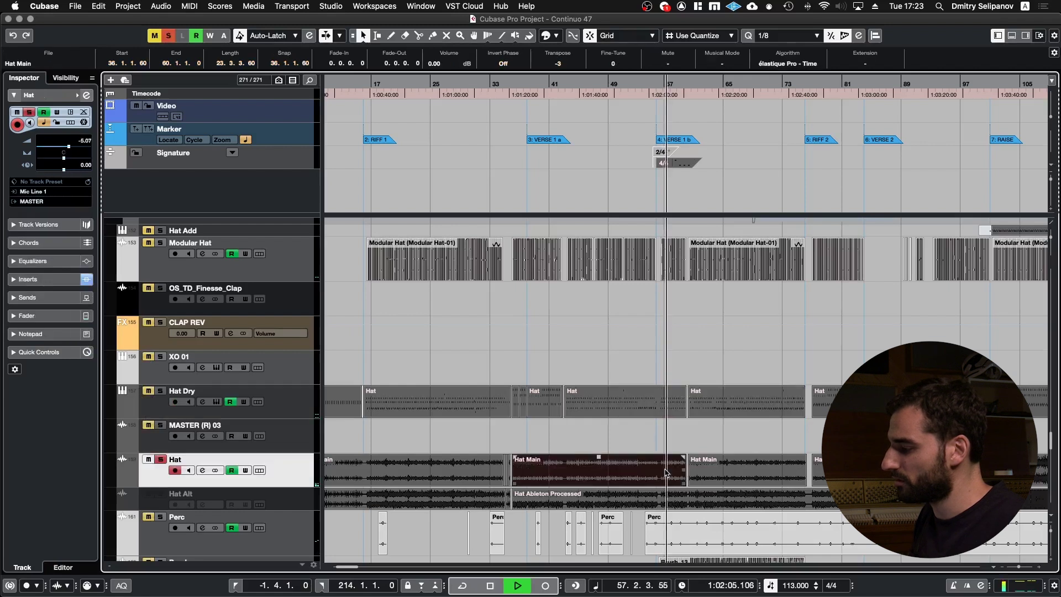
key(space)
Audition the Modular Hat track alone in solo from bar 57, and stop playback
scroll(606, 280, up, 2)
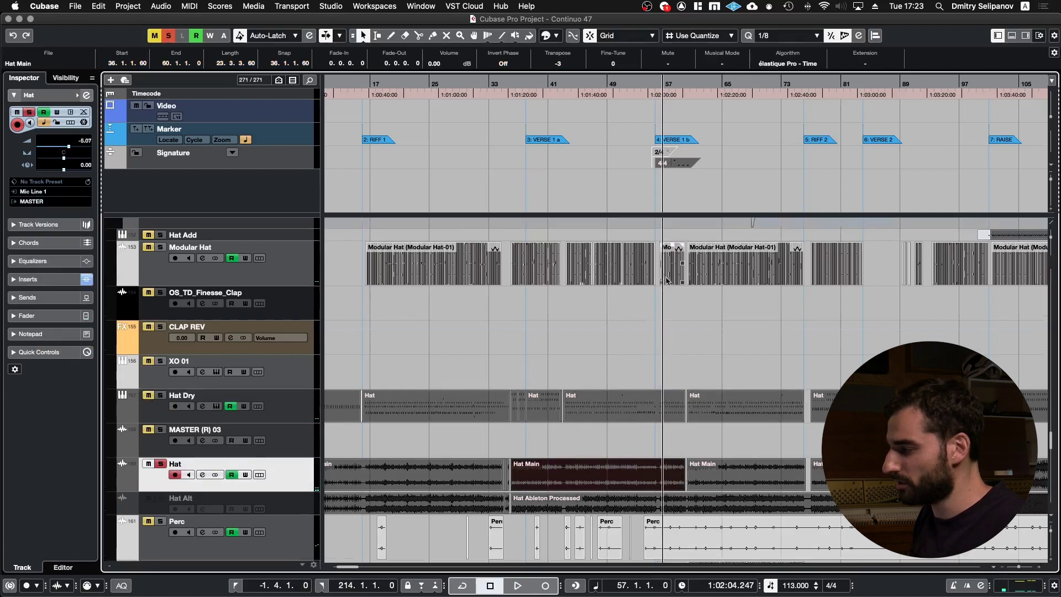
click(273, 297)
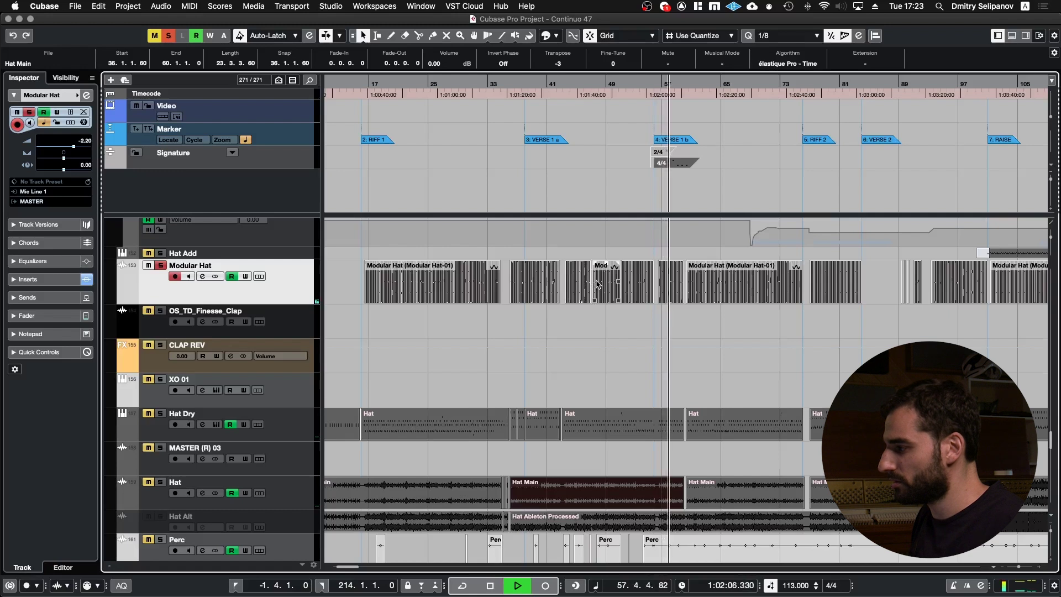
key(h)
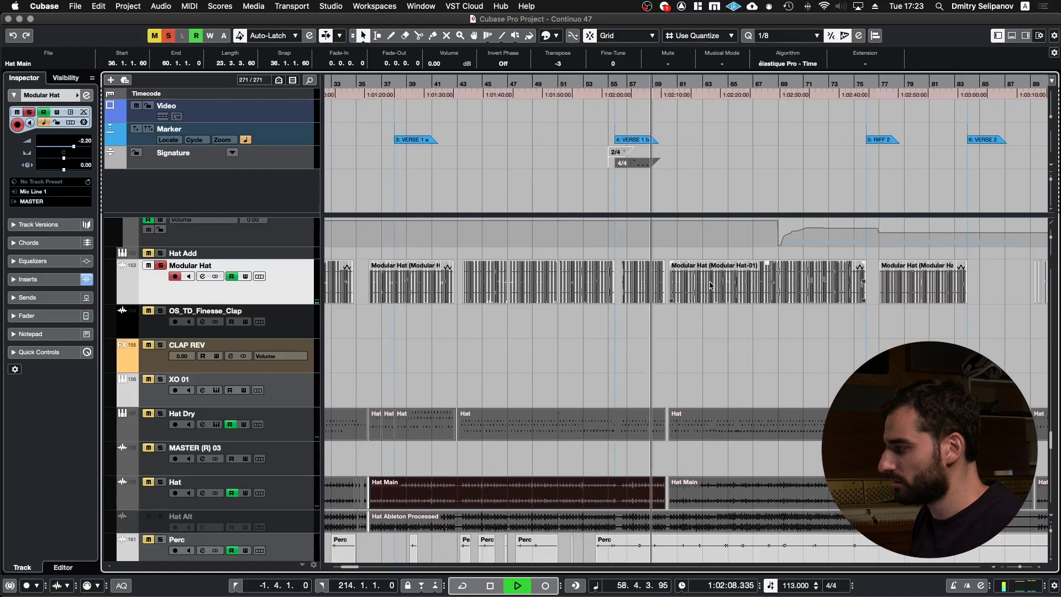
key(space)
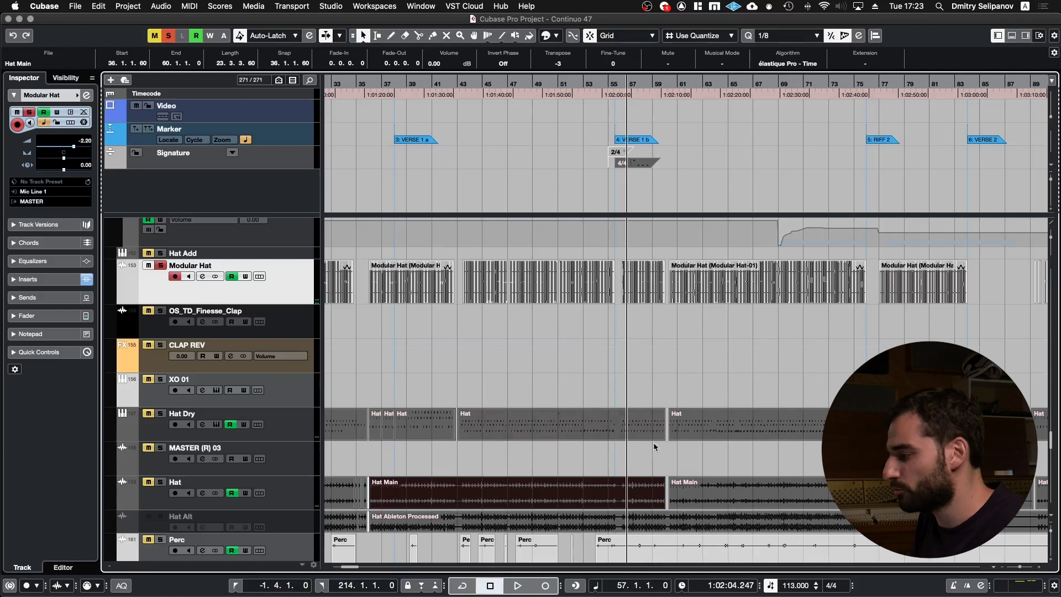
Add the Hat Dry and Hat tracks to the soloed Modular Hat, play them together from bar 57, and stop playback
click(630, 435)
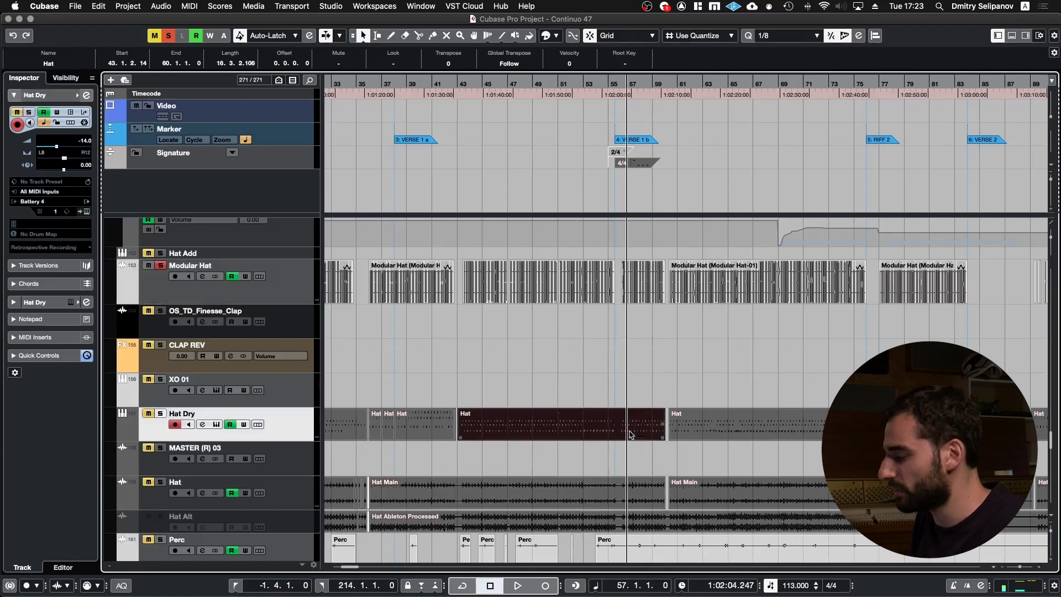
click(618, 495)
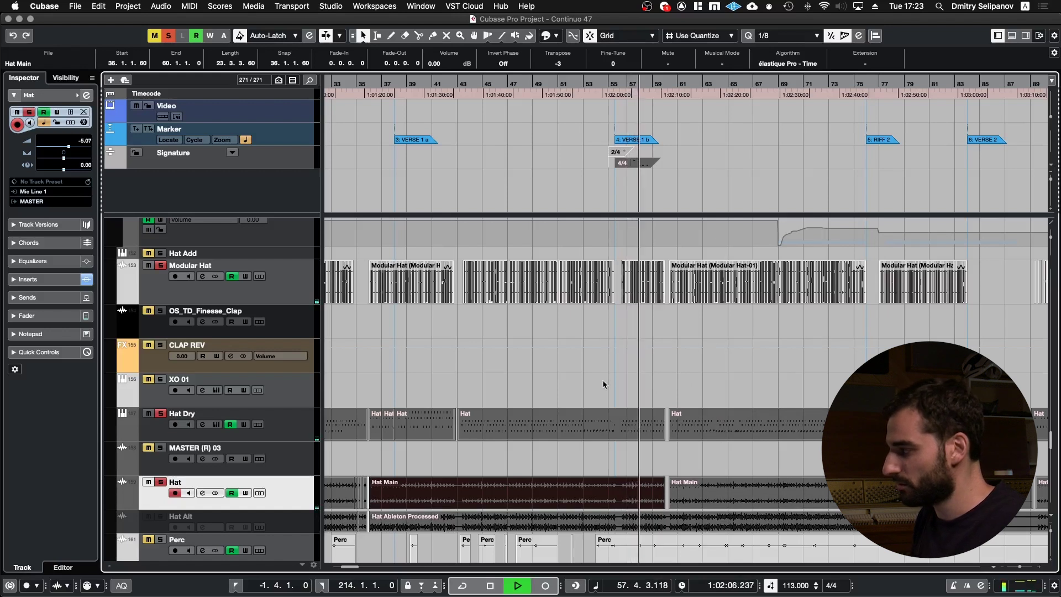
key(space)
Audition the Dekard Pad (D) and Juno Pad tracks together in solo from bar 57, and stop playback with the solo cleared
scroll(570, 343, up, 3)
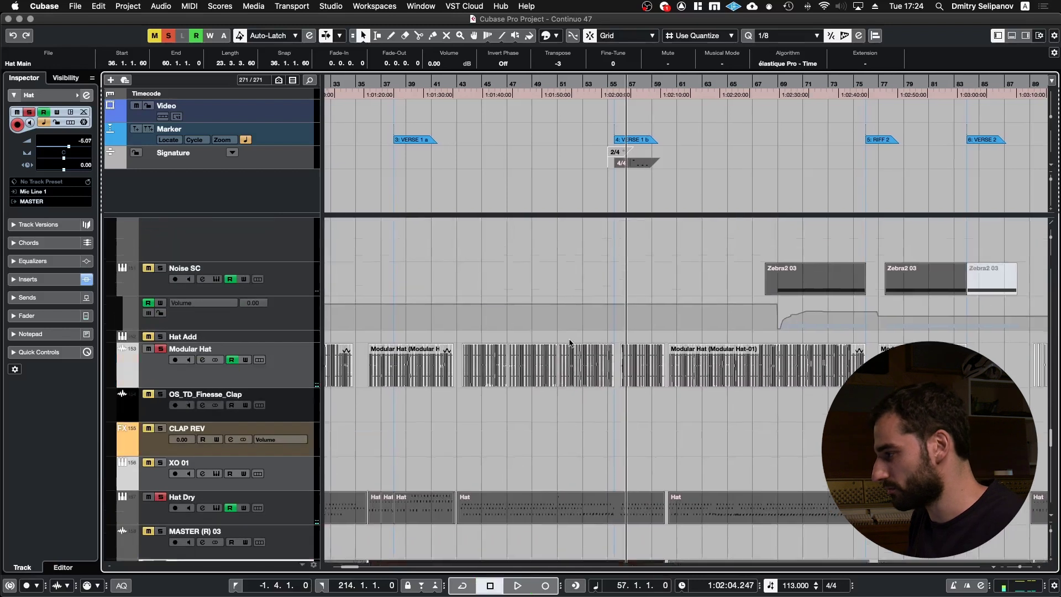
scroll(570, 343, up, 4)
scroll(570, 343, up, 10)
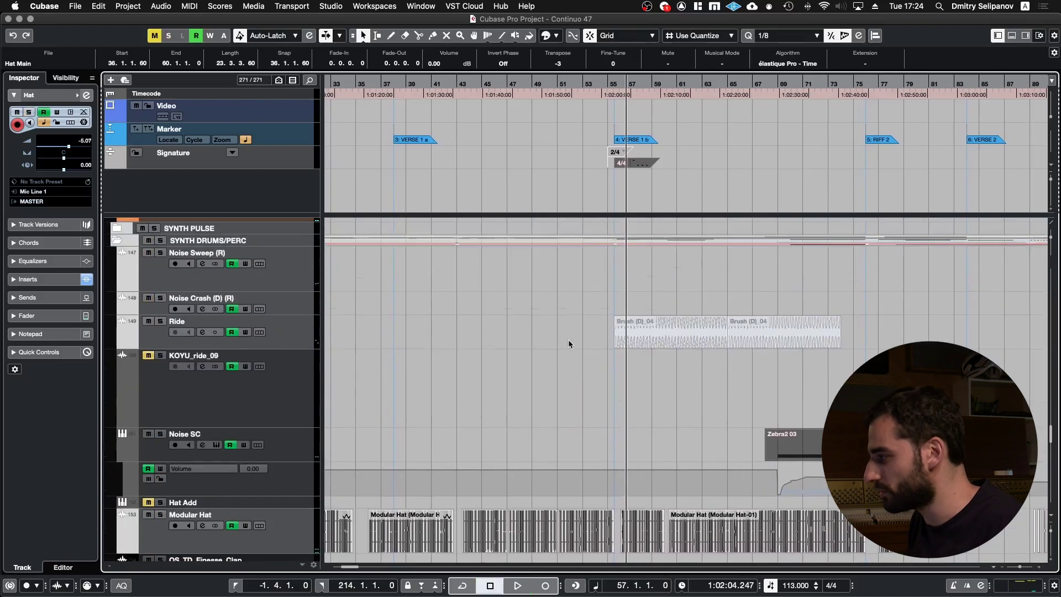
click(783, 350)
key(space)
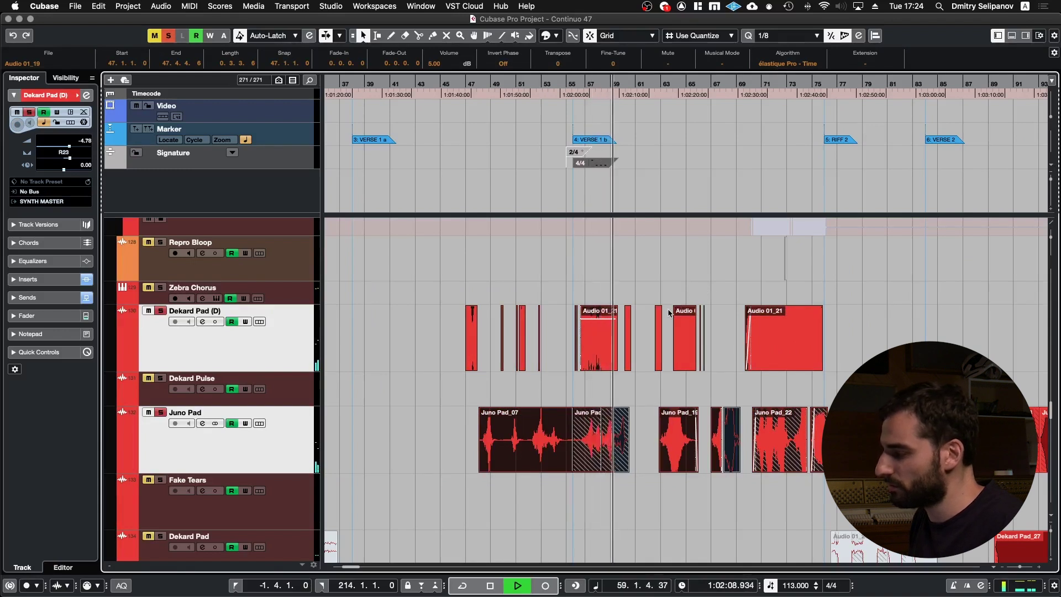
key(space)
key(s)
Audition the five Strings (D) tracks above VCA Link 4 in solo from bar 38 in VERSE 1 a, and stop playback
scroll(645, 324, up, 15)
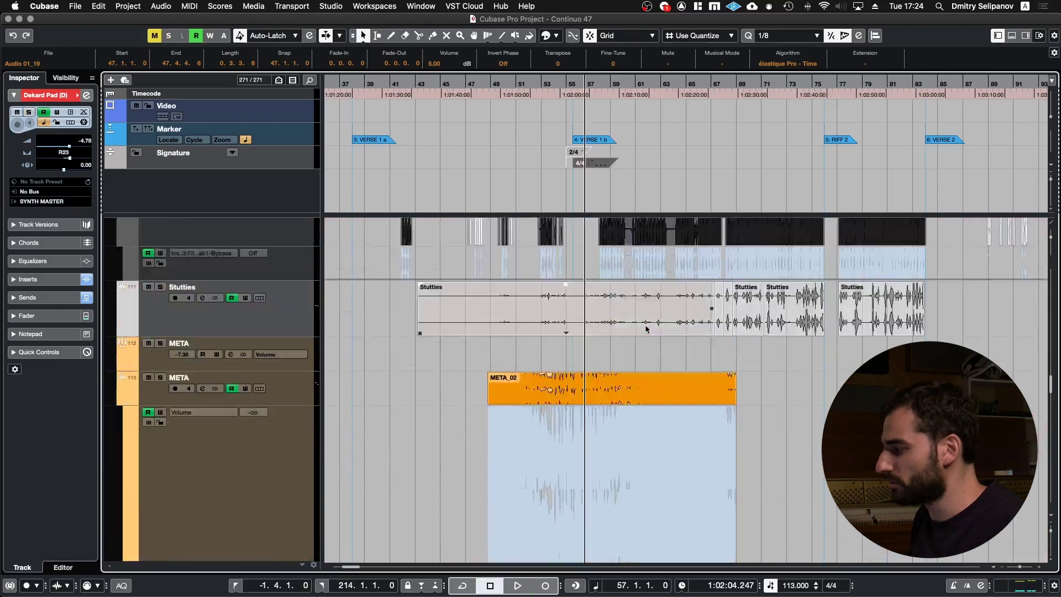
scroll(645, 324, up, 15)
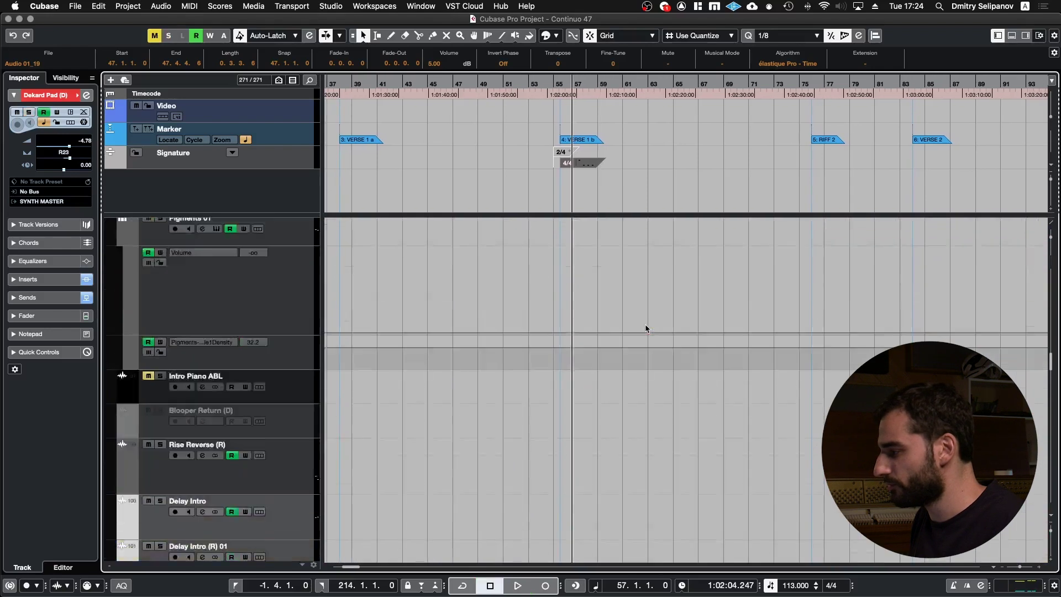
scroll(644, 321, up, 15)
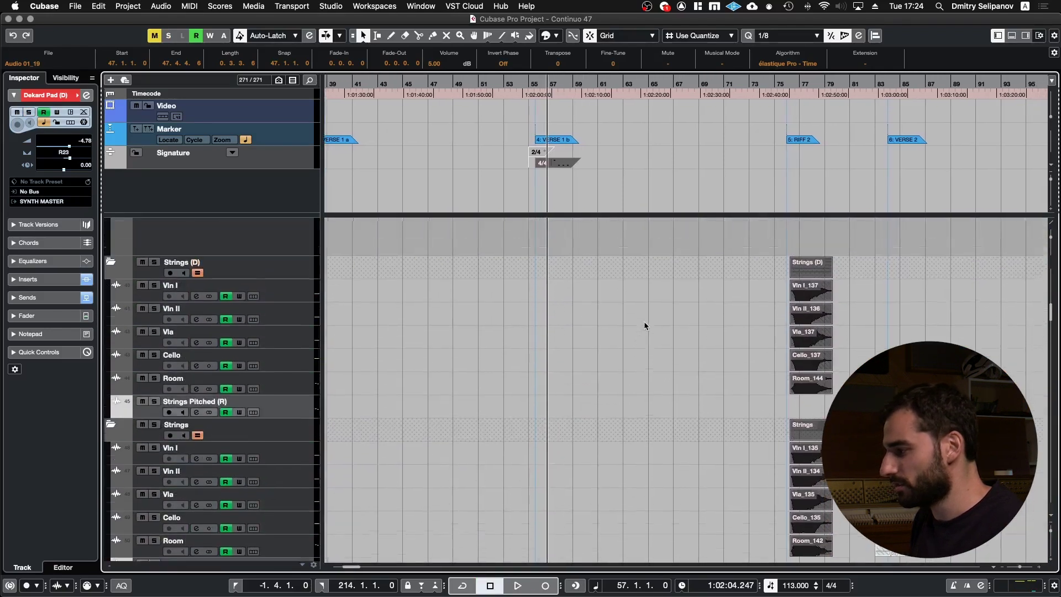
scroll(645, 326, up, 10)
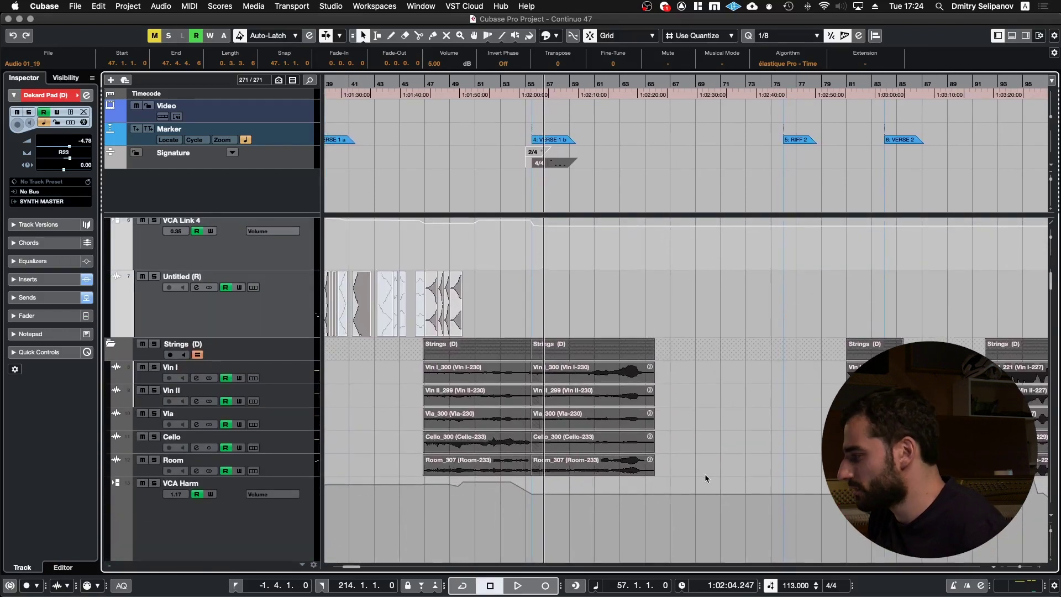
scroll(705, 474, up, 1)
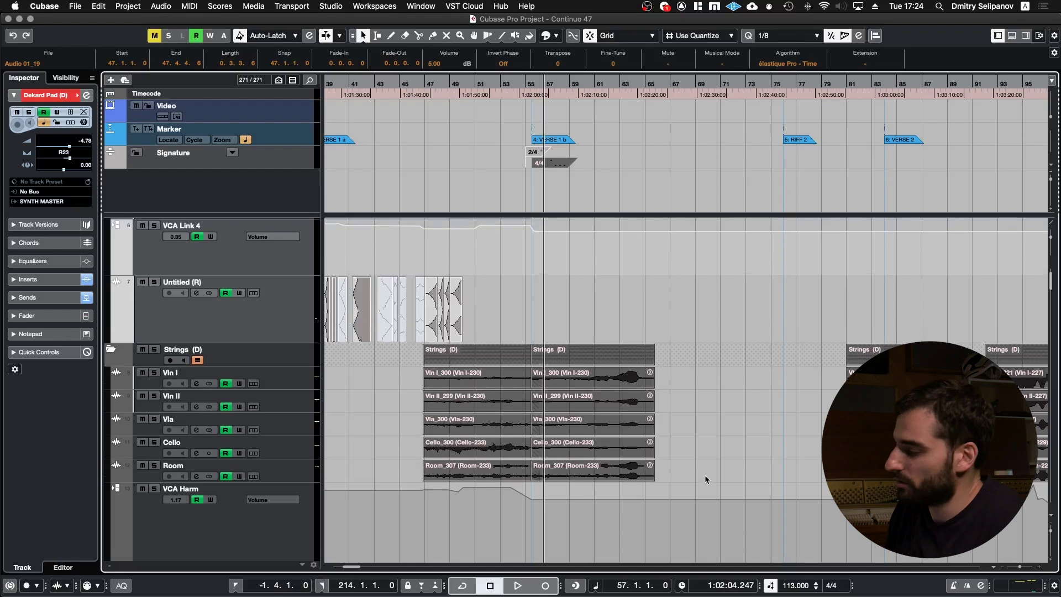
drag(688, 473, 642, 380)
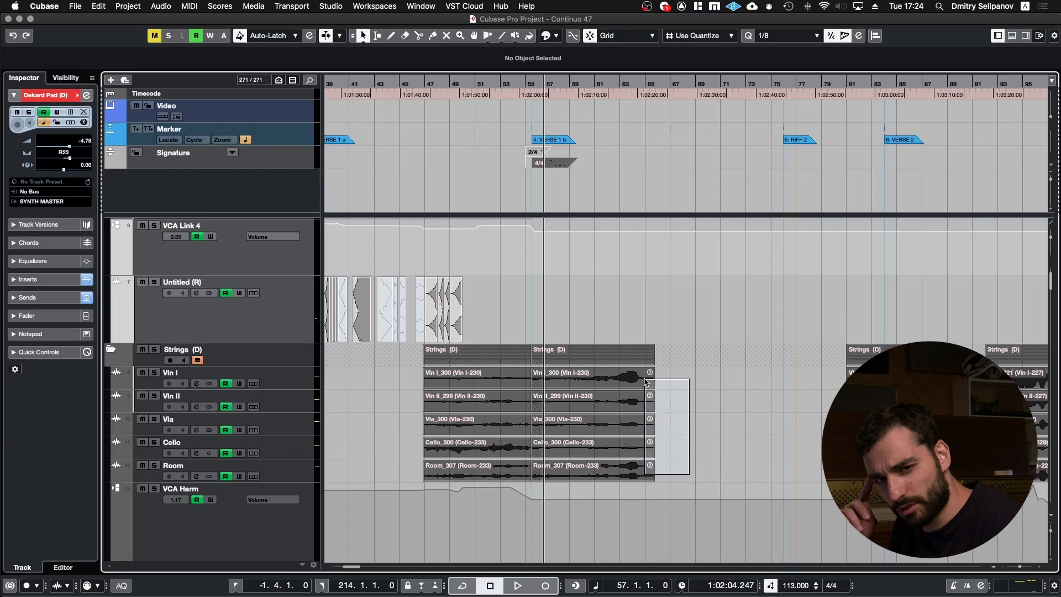
drag(644, 381, 644, 381)
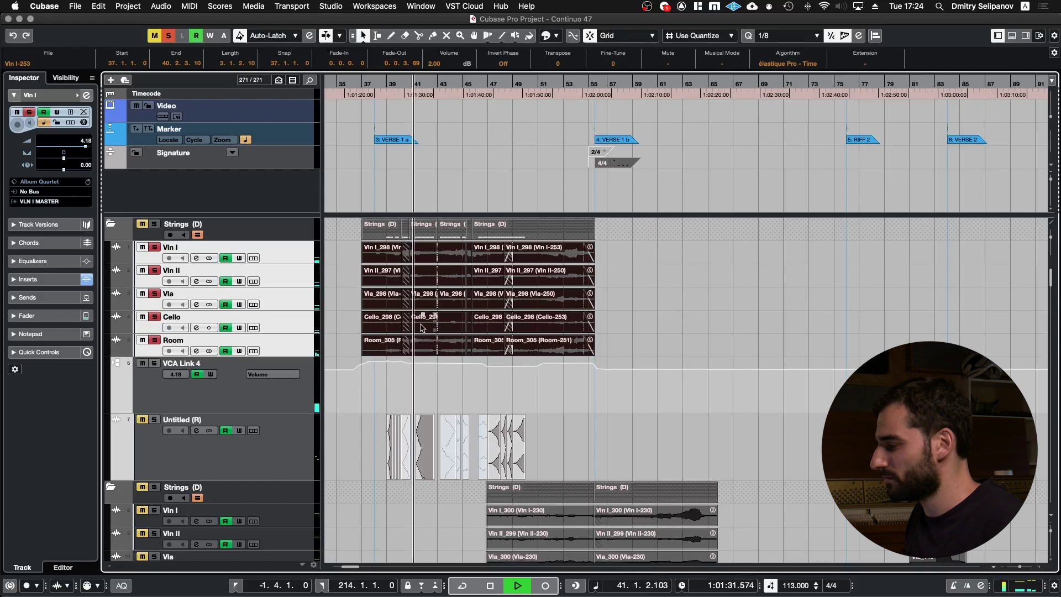
key(h)
key(space)
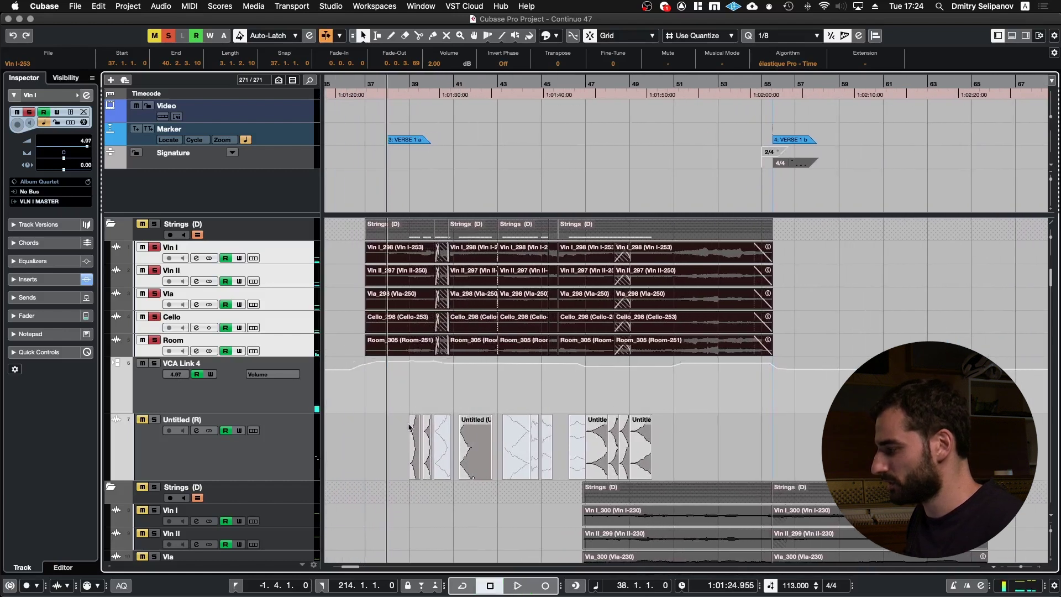
Select all the clips on the Untitled (R) track in VERSE 1 a and audition them alone in solo from bar 39
click(396, 444)
drag(683, 448, 658, 446)
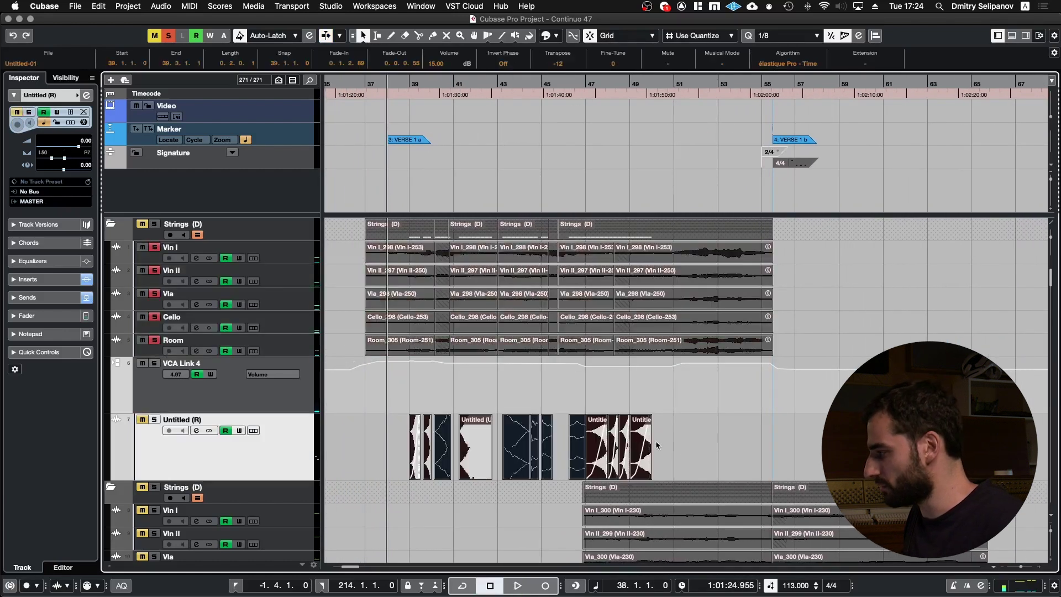
key(l)
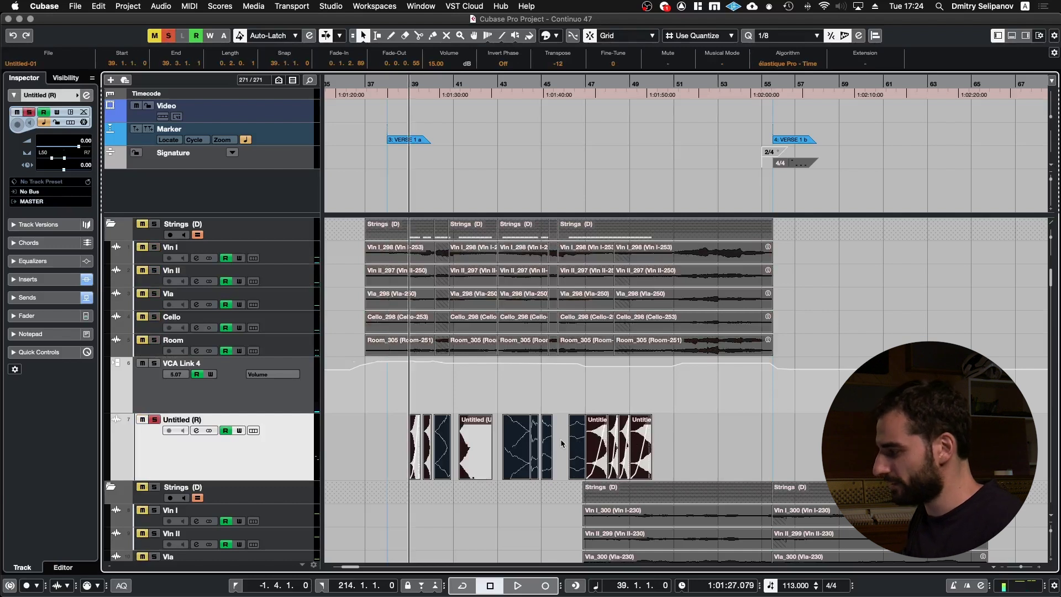
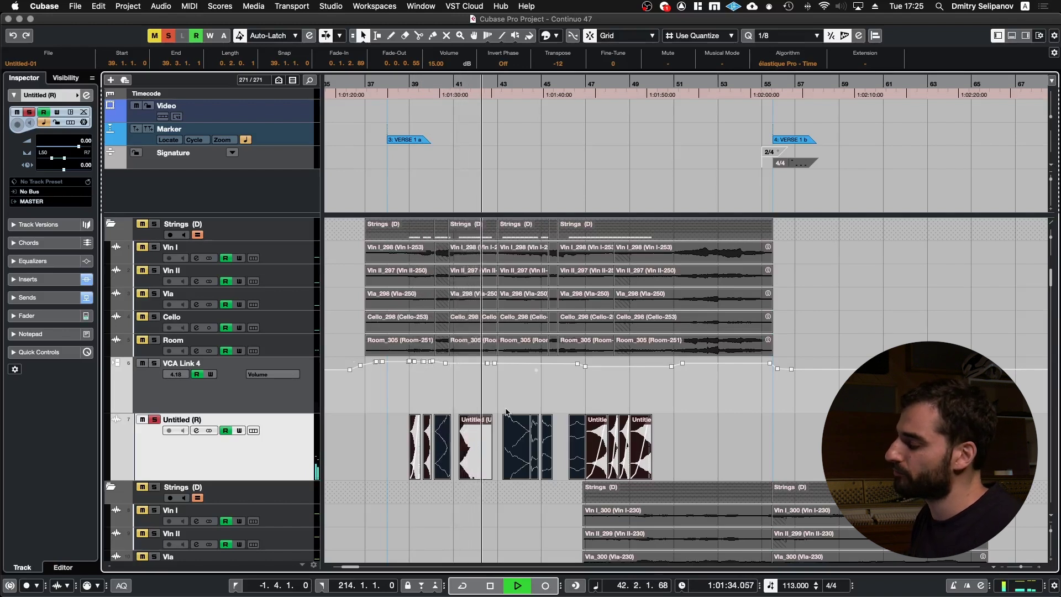
key(space)
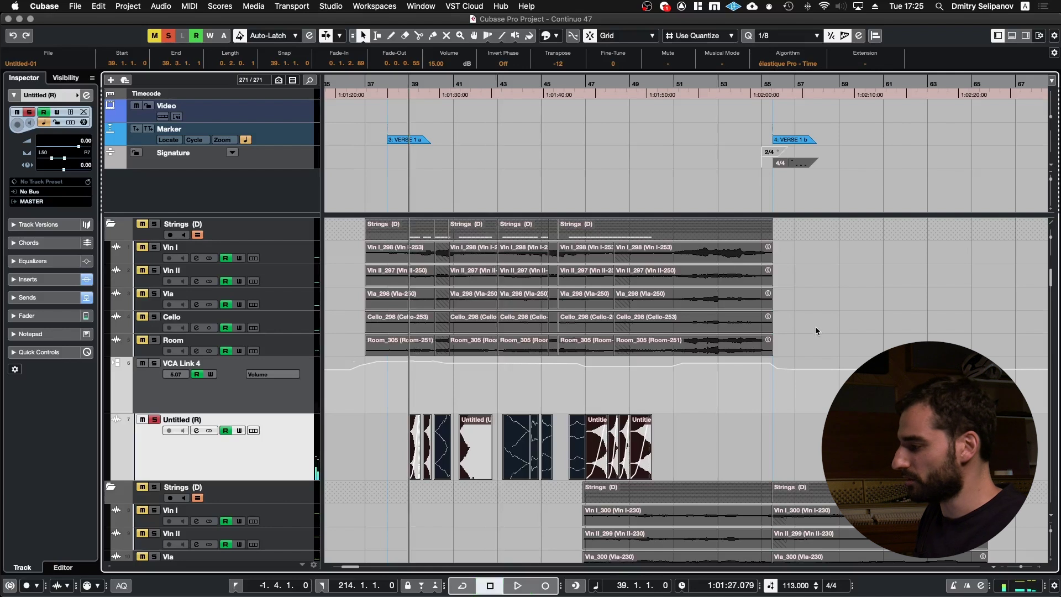
Play the five VERSE 1 a string tracks together with Untitled (R) in solo from bar 39, and stop playback with the solo cleared
drag(810, 337, 356, 243)
drag(718, 452, 730, 453)
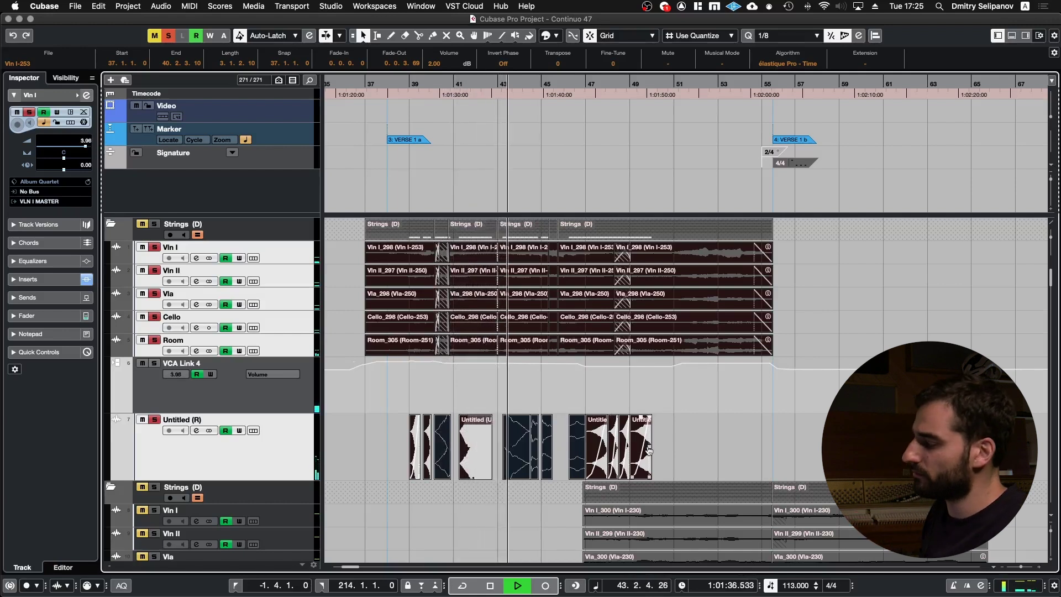
scroll(648, 450, down, 9)
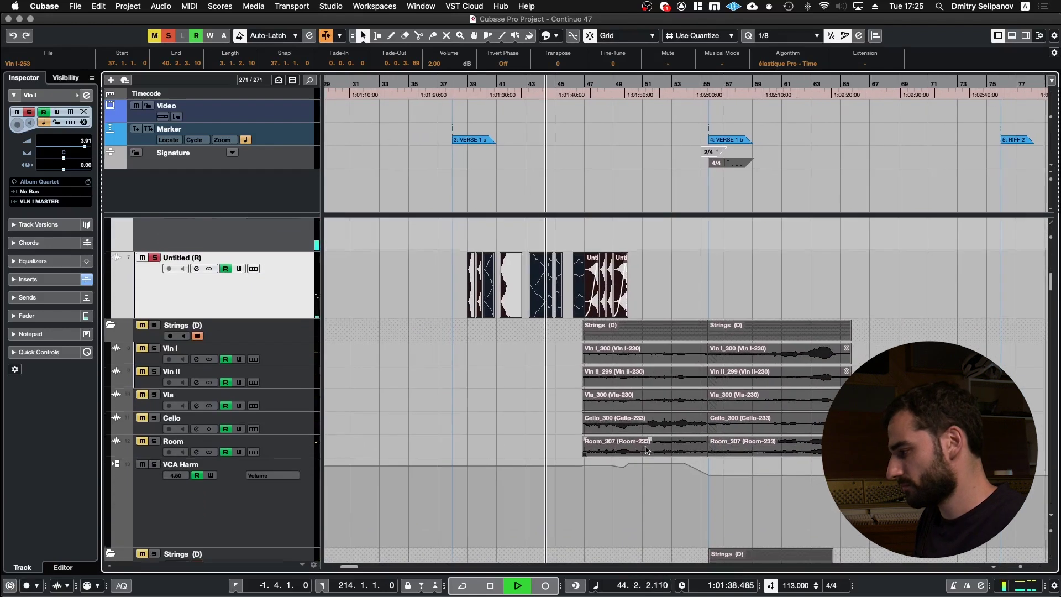
key(space)
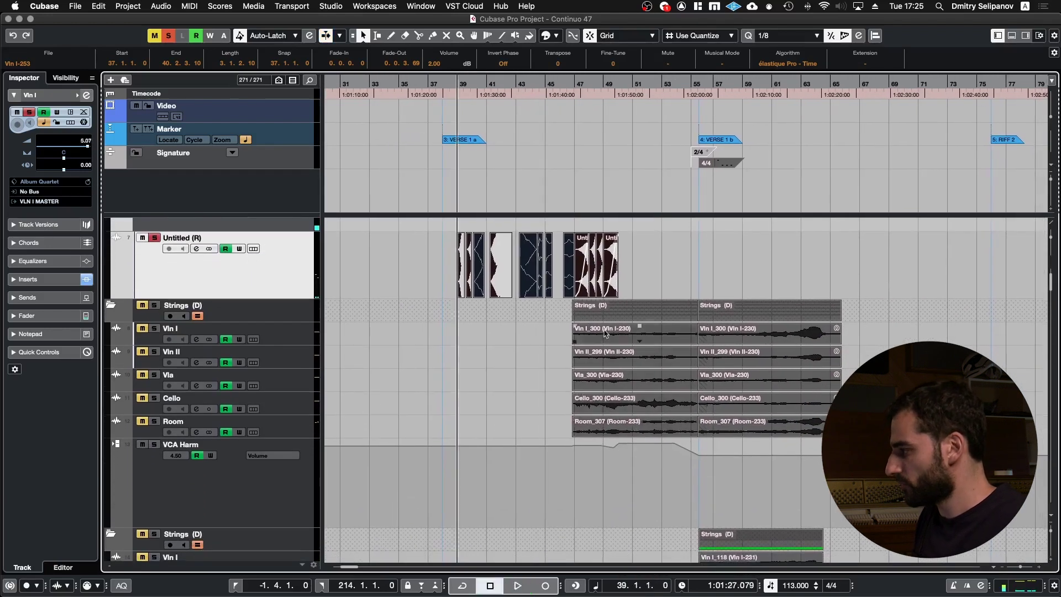
key(s)
Move the playhead to bar 49, ahead of VERSE 1 b, and play the arrangement without solo
scroll(604, 334, down, 2)
key(shift+n)
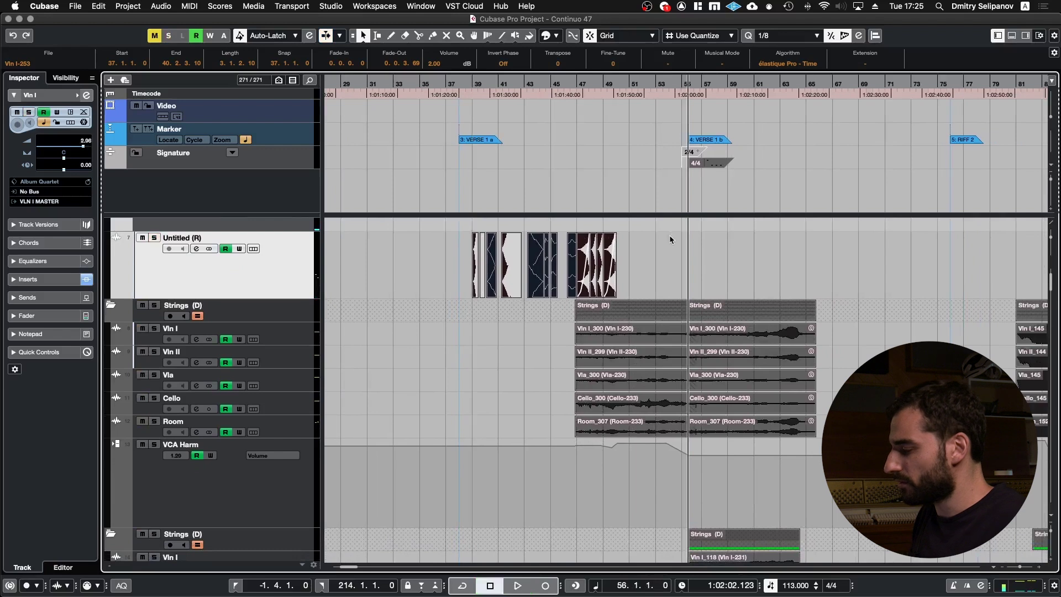
key(KP_Subtract)
key(KP_Subtract)
key(KP_Subtract)
key(KP_Subtract)
key(KP_Subtract)
key(KP_Subtract)
key(KP_Subtract)
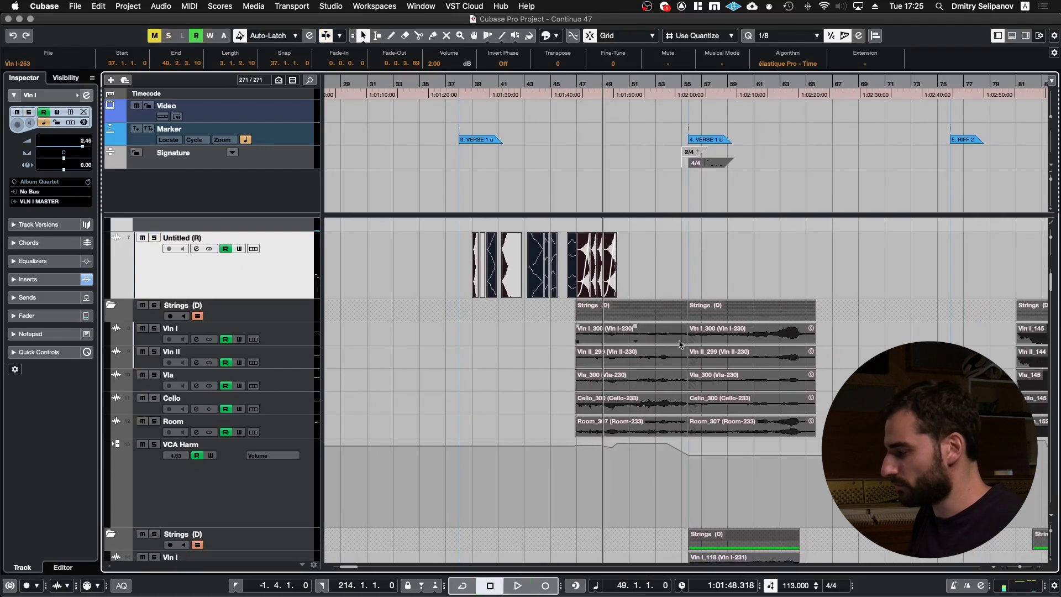
key(space)
Review the string tracks between VCA Harm and Strings Verse during playback into VERSE 1 b, and stop playback
scroll(679, 344, down, 10)
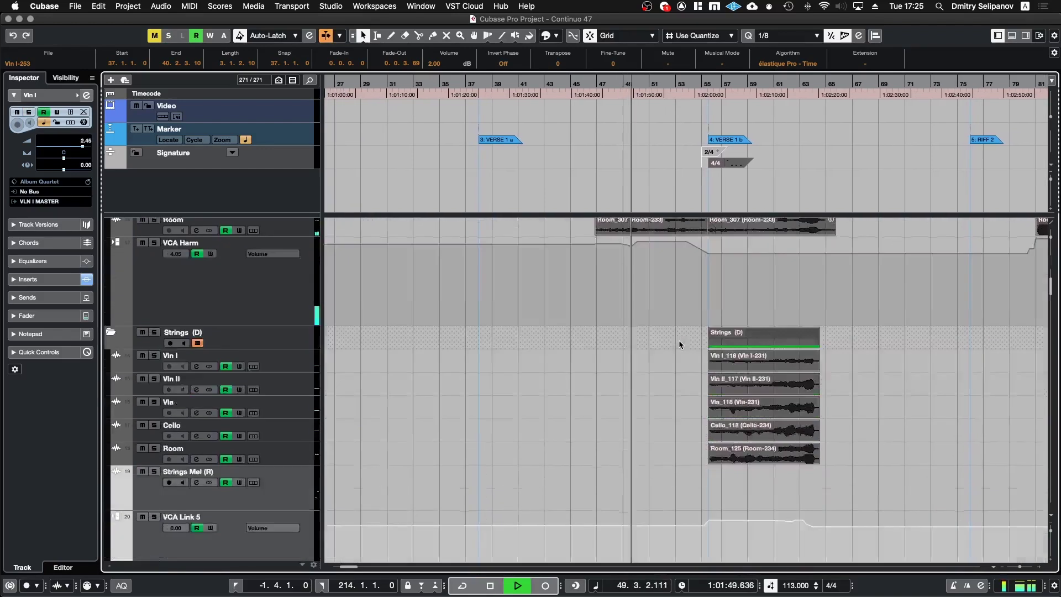
scroll(679, 340, up, 1)
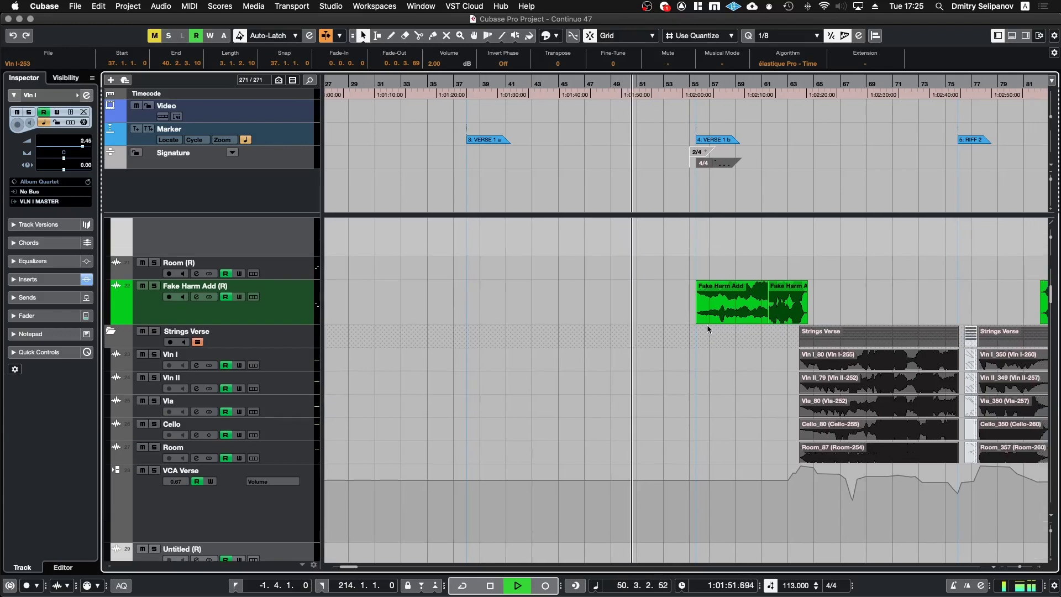
scroll(684, 307, right, 5)
scroll(685, 307, up, 1)
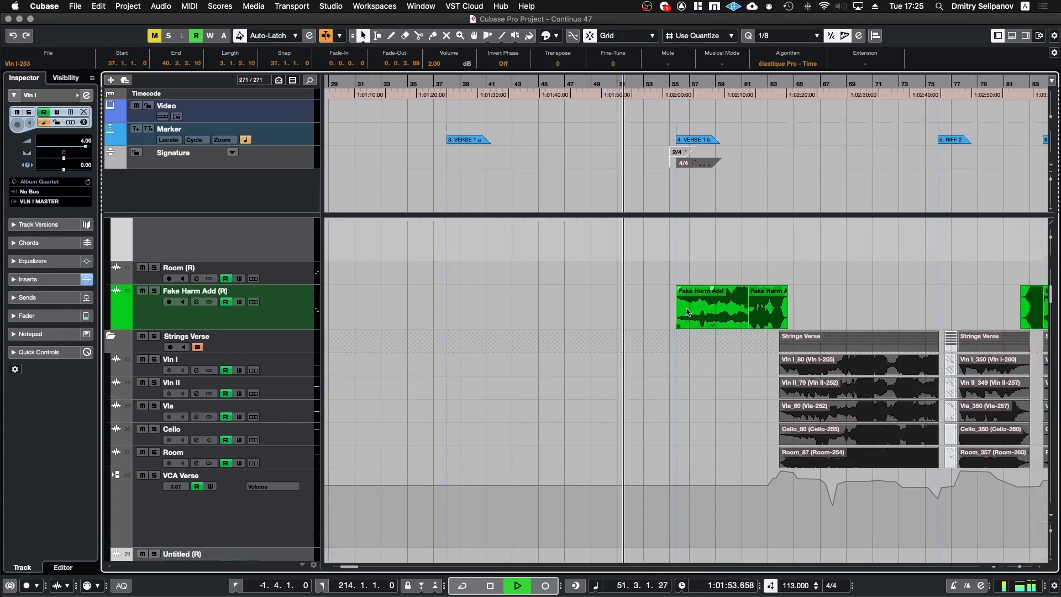
scroll(688, 312, up, 8)
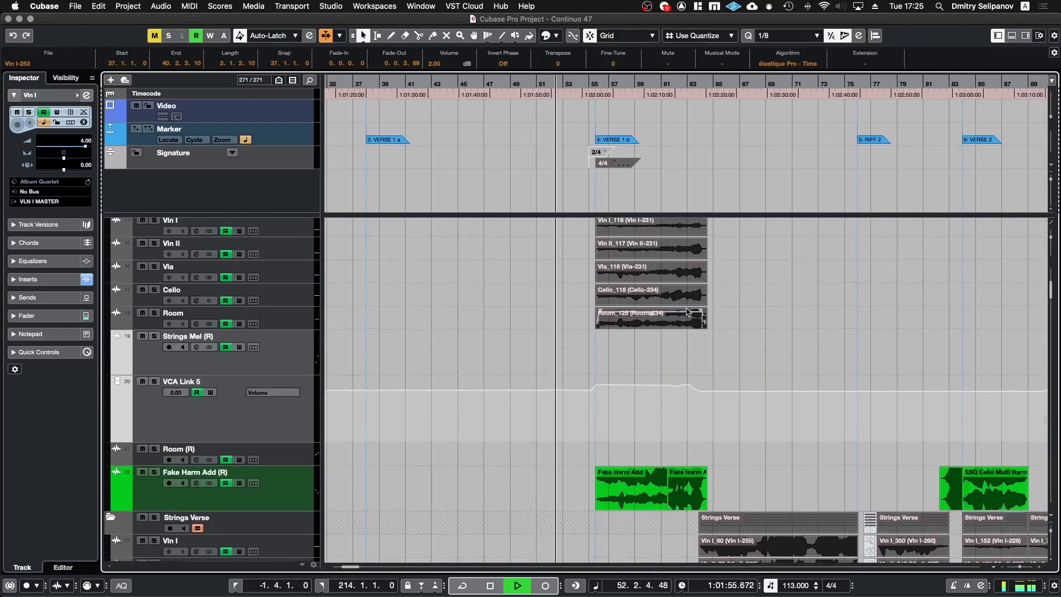
scroll(690, 479, up, 14)
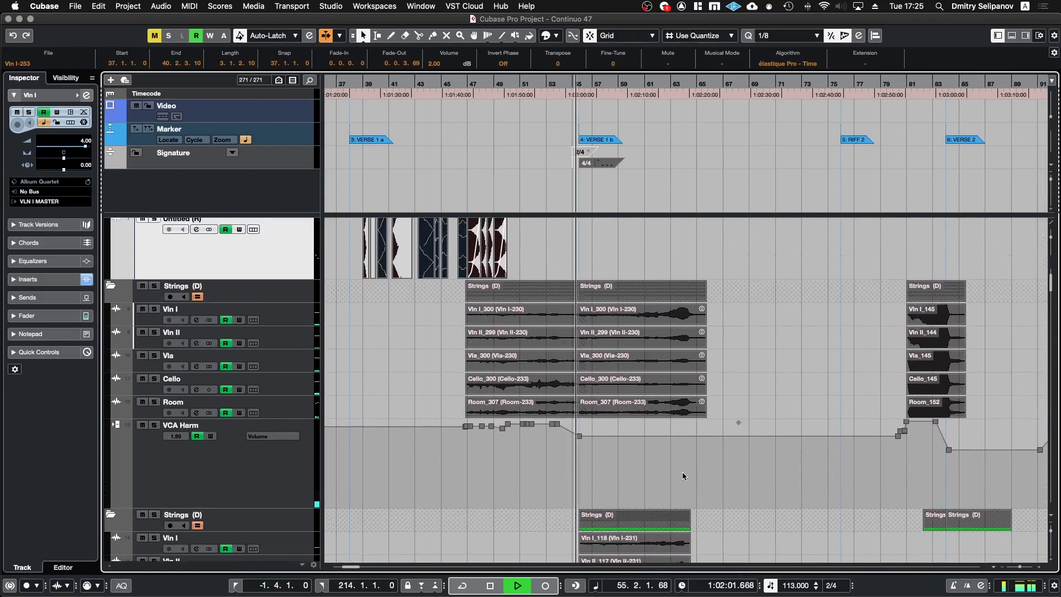
scroll(679, 466, down, 4)
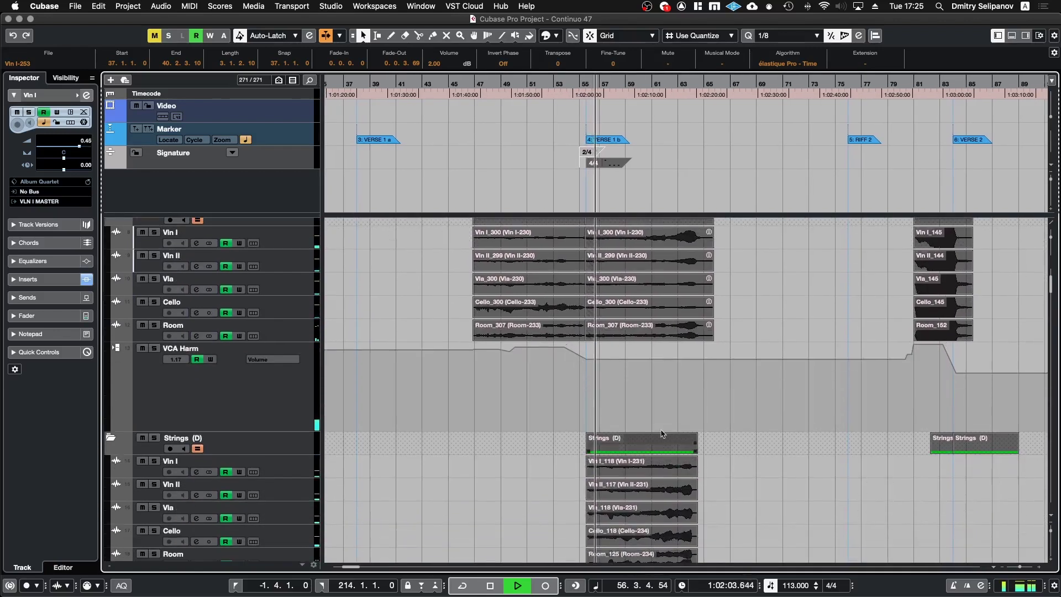
key(space)
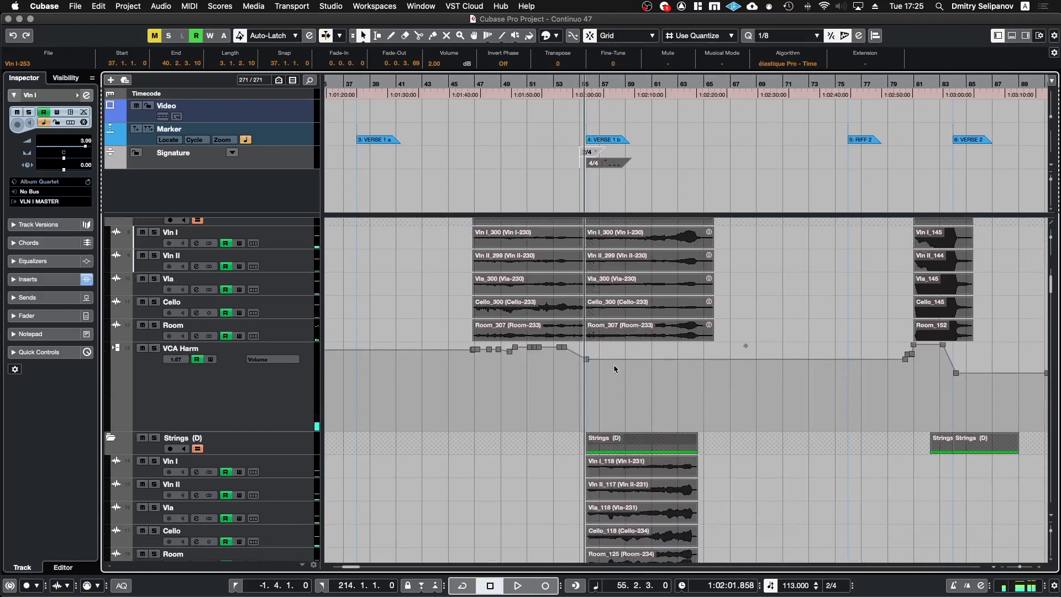
Select the Fake Harm Add (R) clips in VERSE 1 b and check where that track's clips fall across the arrangement
scroll(613, 363, down, 10)
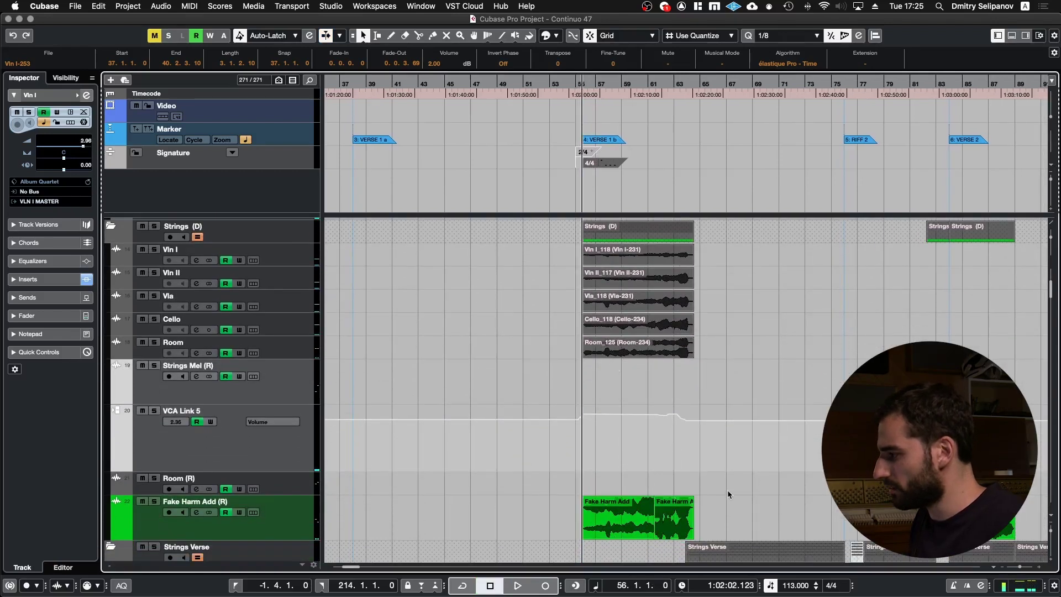
drag(718, 506, 553, 512)
key(g)
key(g)
key(g)
key(g)
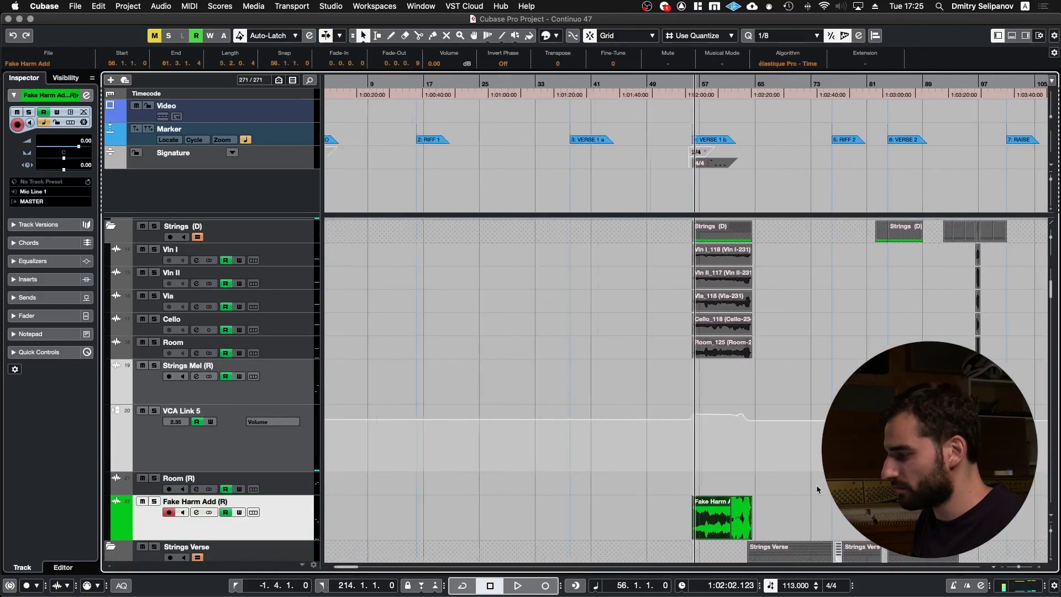
scroll(817, 485, right, 8)
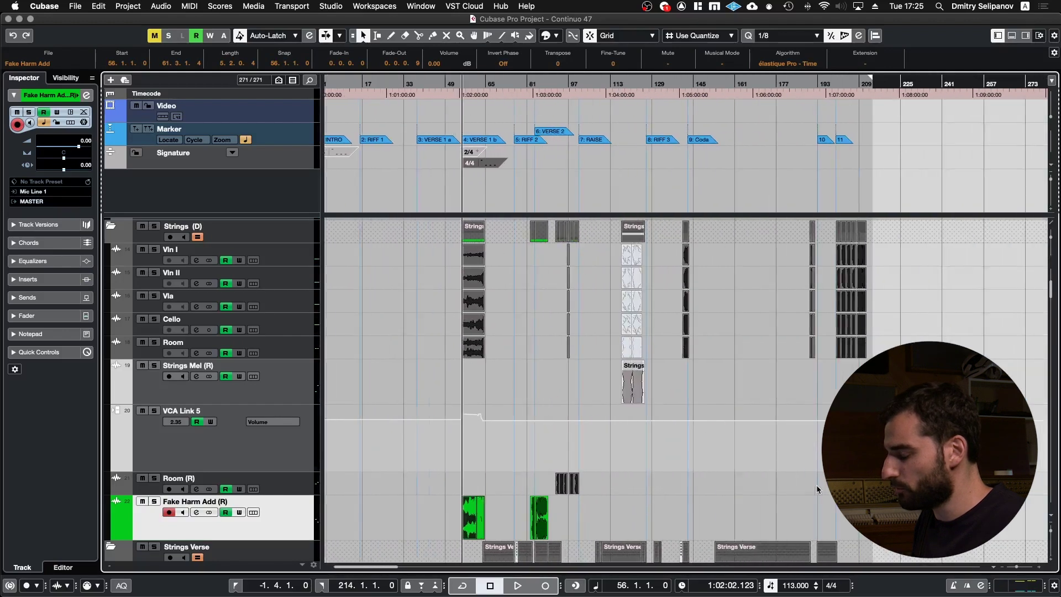
Audition the Fake Harm Add (R) track alone in solo from bar 56, and stop playback with the solo cleared
key(h)
key(h)
key(h)
key(h)
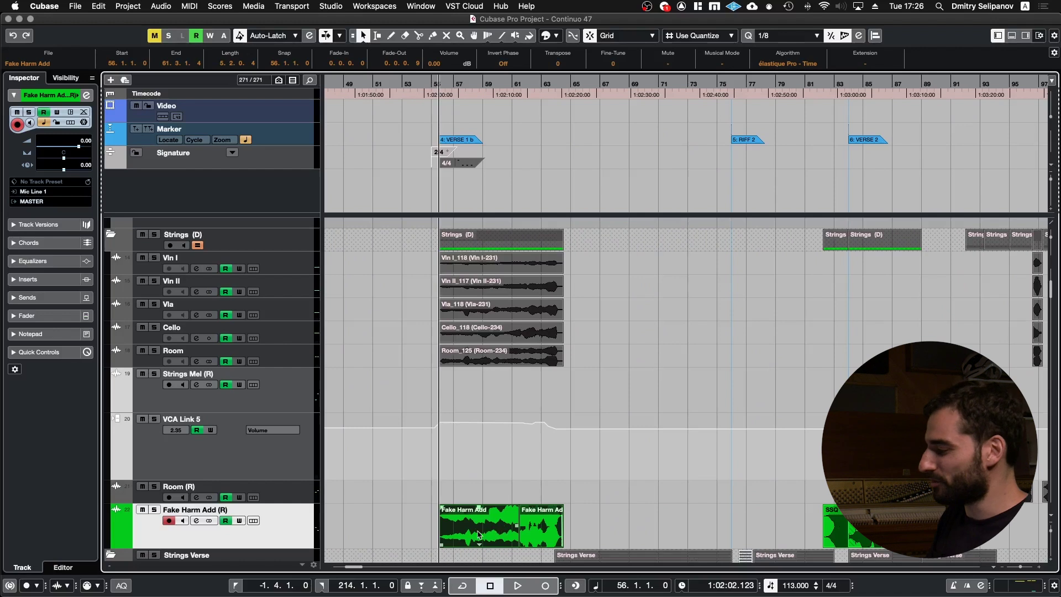
key(h)
key(h)
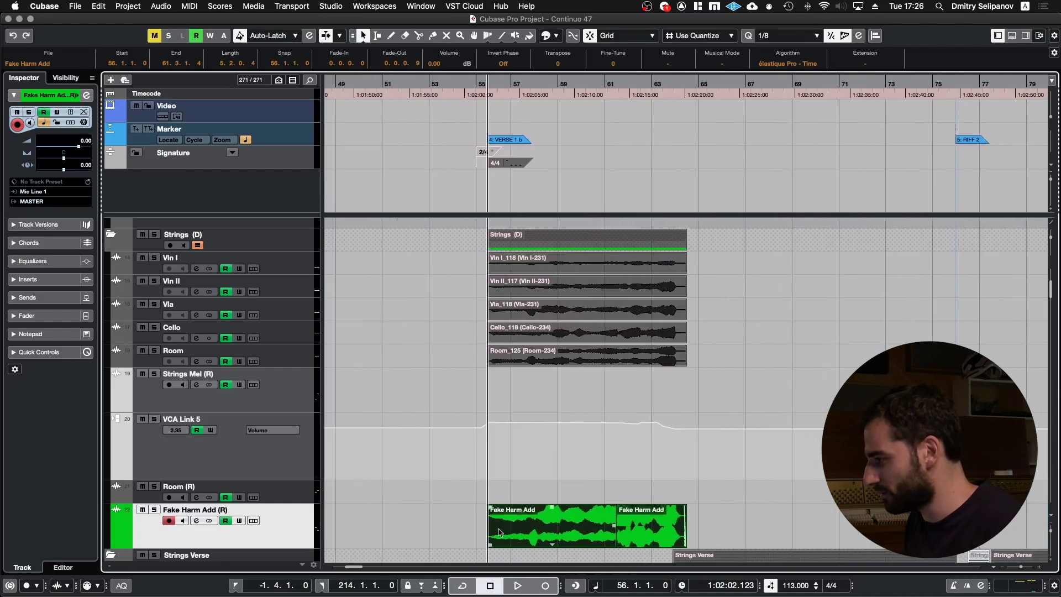
key(s)
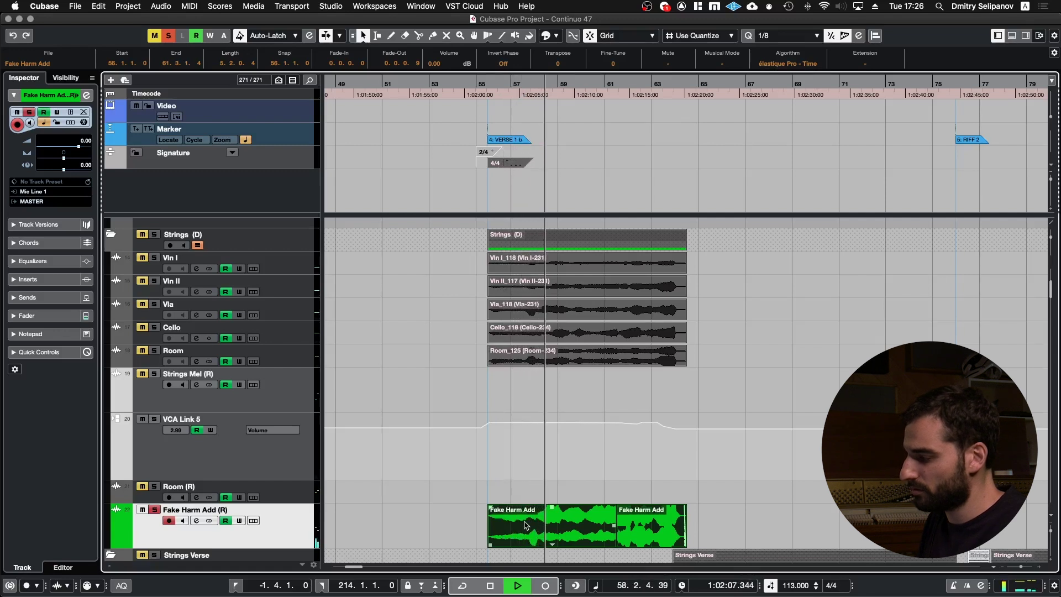
key(space)
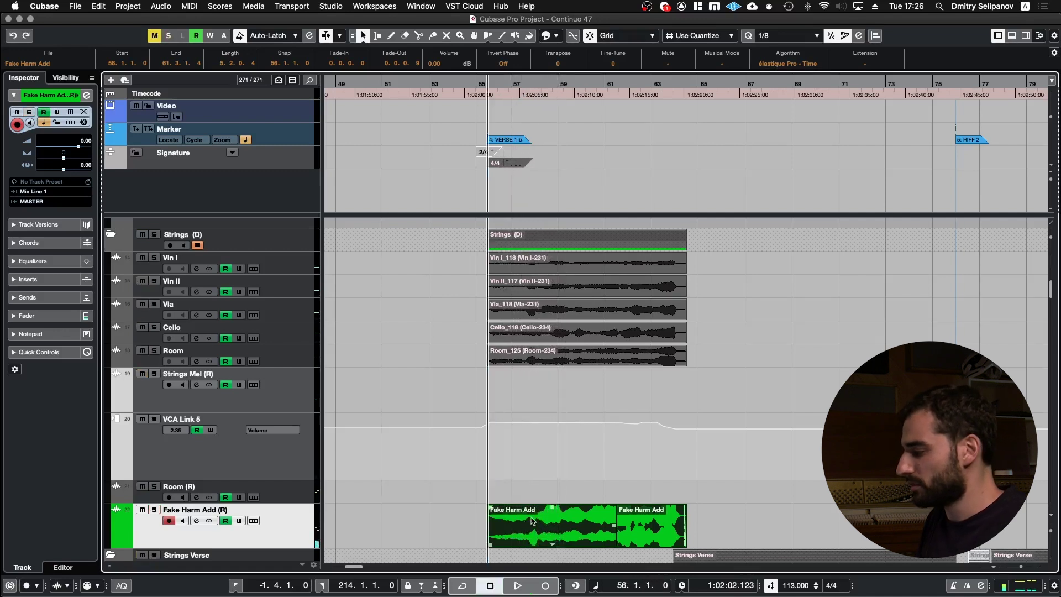
Find the Piano Bass Reverse clip at the start of VERSE 1 b and audition it in solo from the clip's start
scroll(710, 351, down, 10)
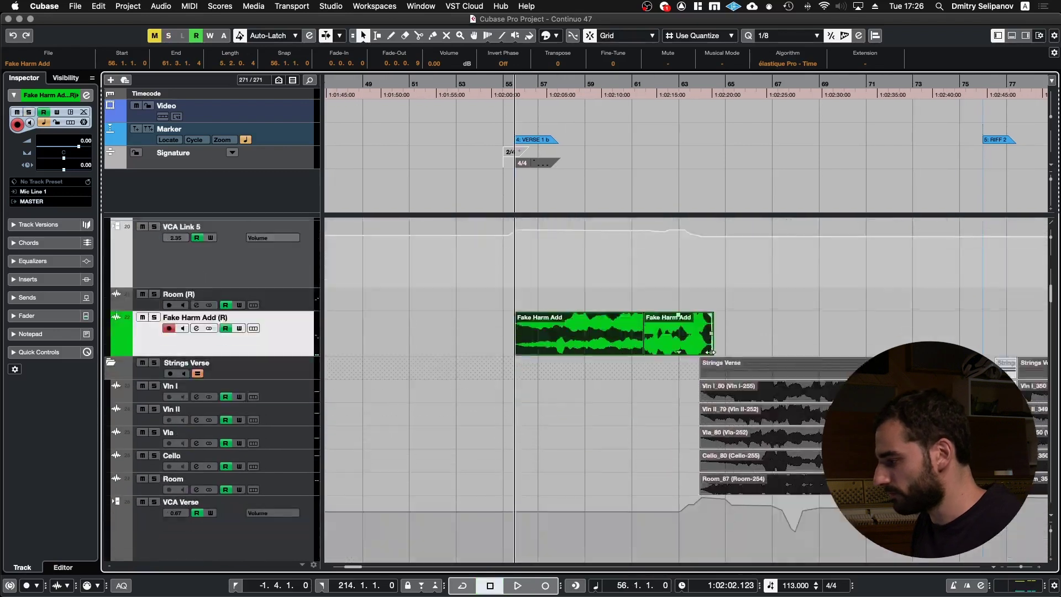
scroll(711, 355, down, 5)
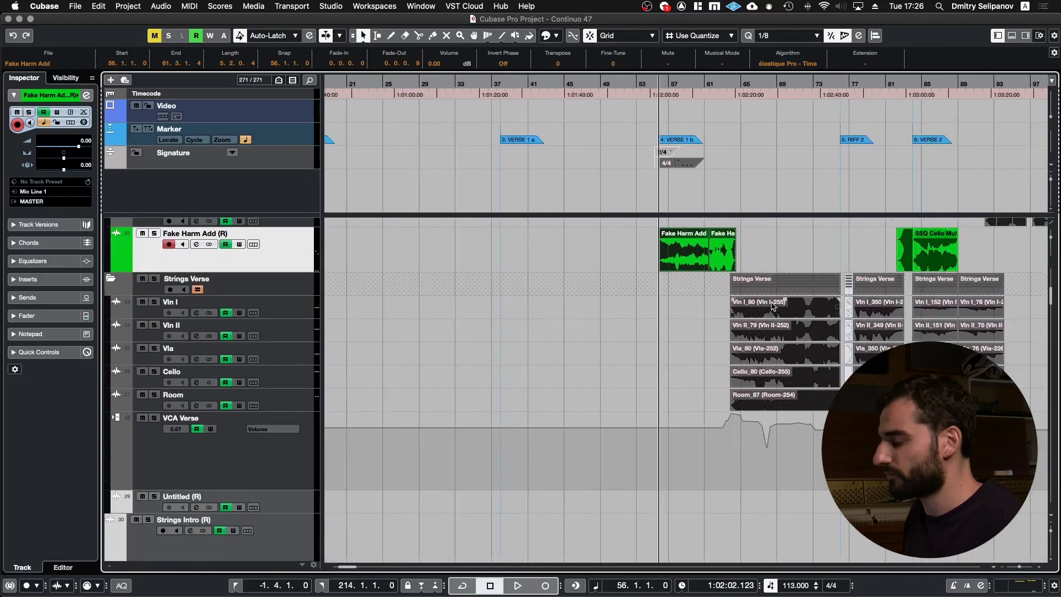
scroll(771, 306, up, 5)
scroll(772, 305, up, 15)
scroll(772, 305, down, 20)
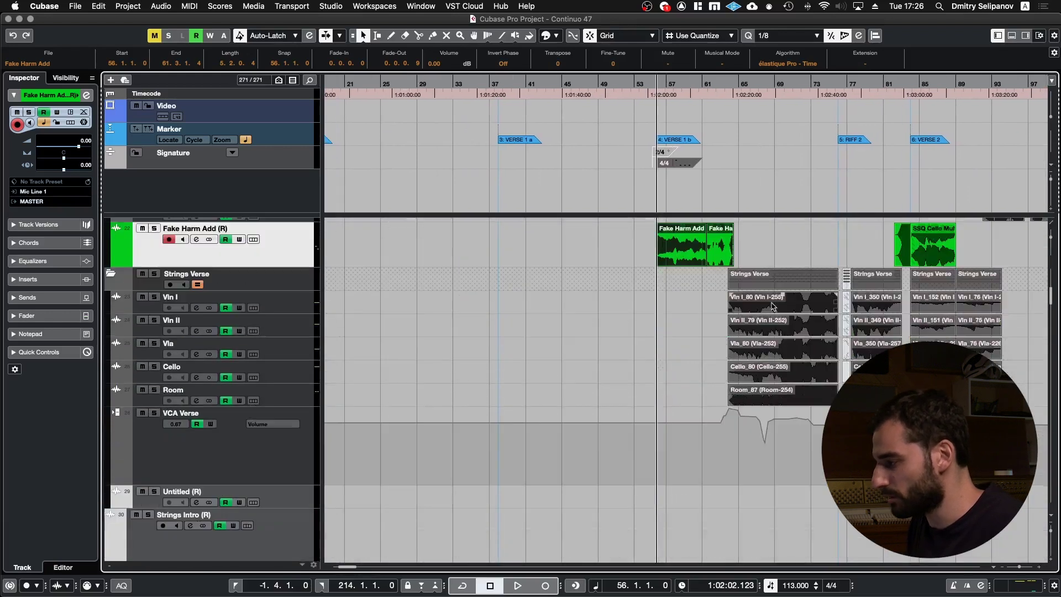
scroll(772, 306, down, 20)
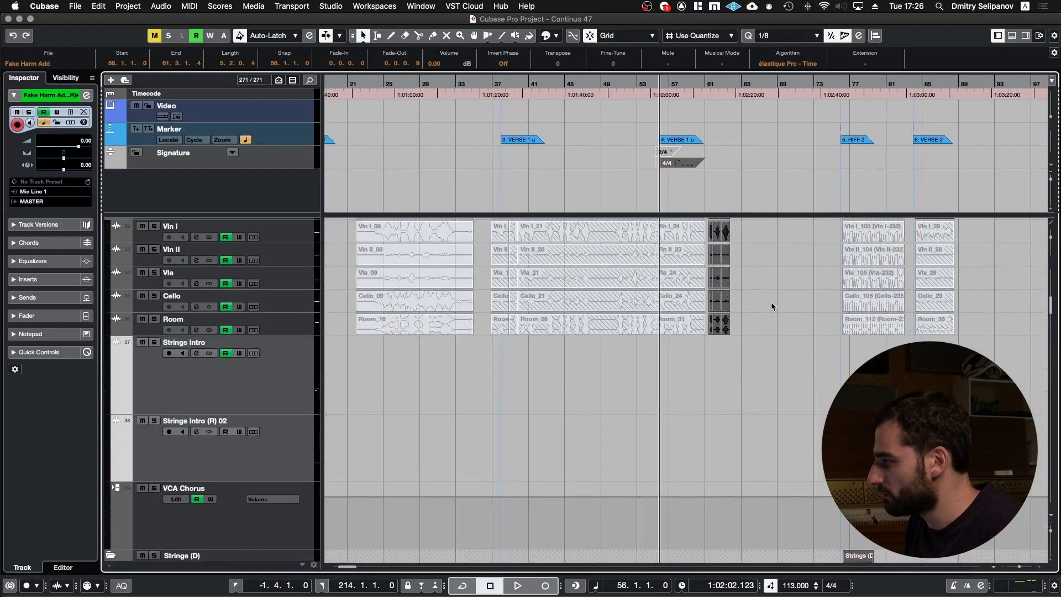
click(697, 407)
key(l)
scroll(685, 350, up, 10)
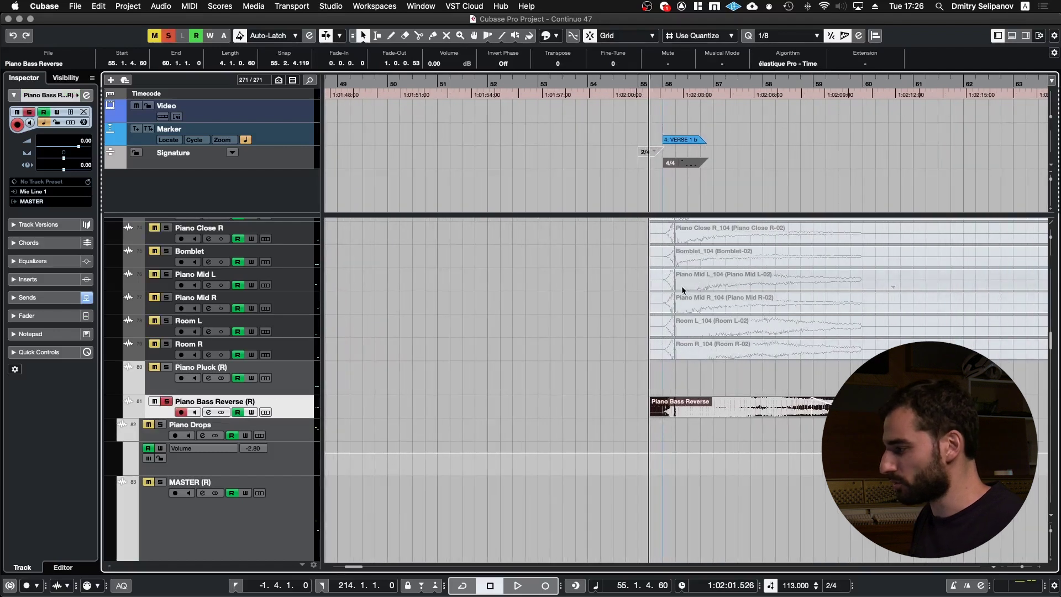
scroll(683, 290, up, 2)
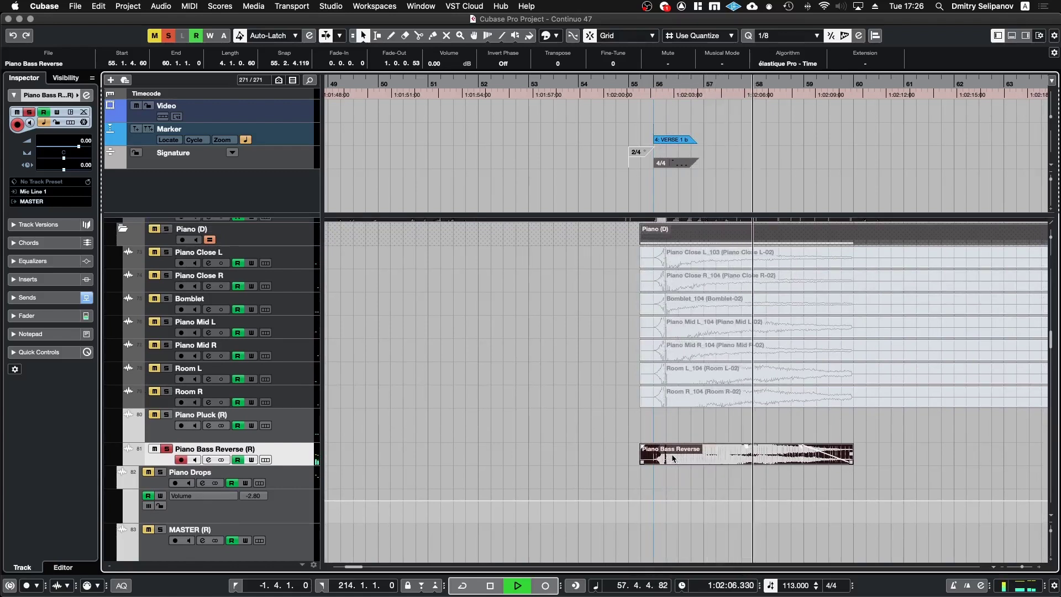
key(space)
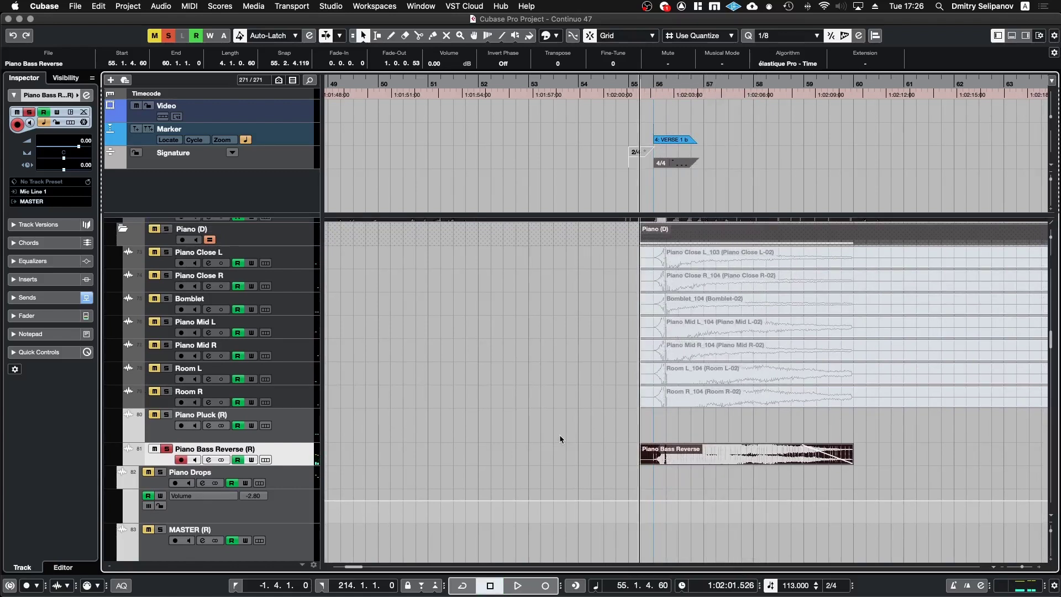
Clear the solo, play the arrangement from the start of the Piano Bass Reverse clip, and stop playback
key(s)
key(space)
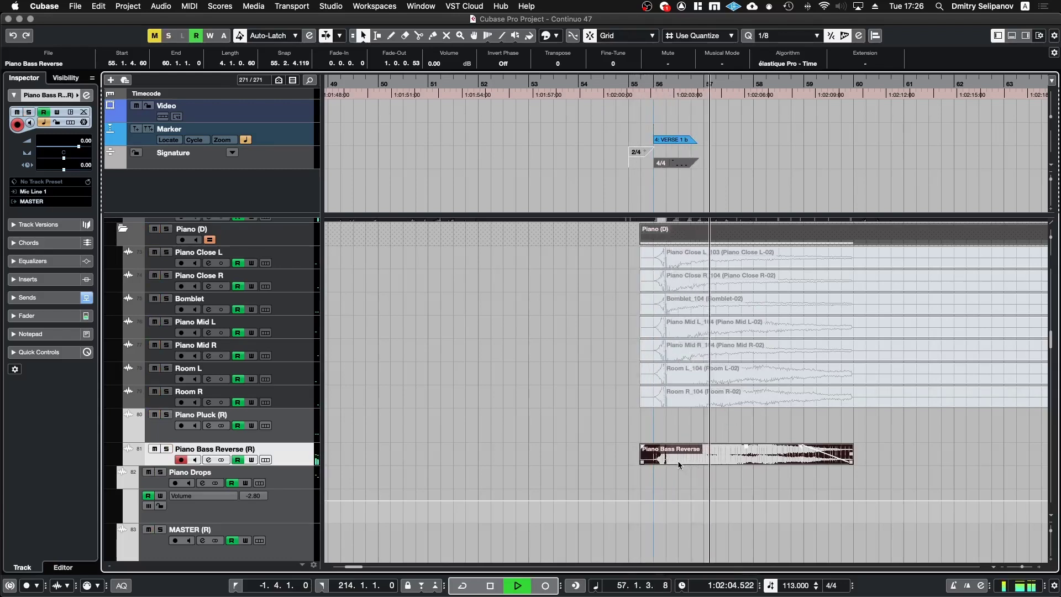
scroll(678, 463, down, 10)
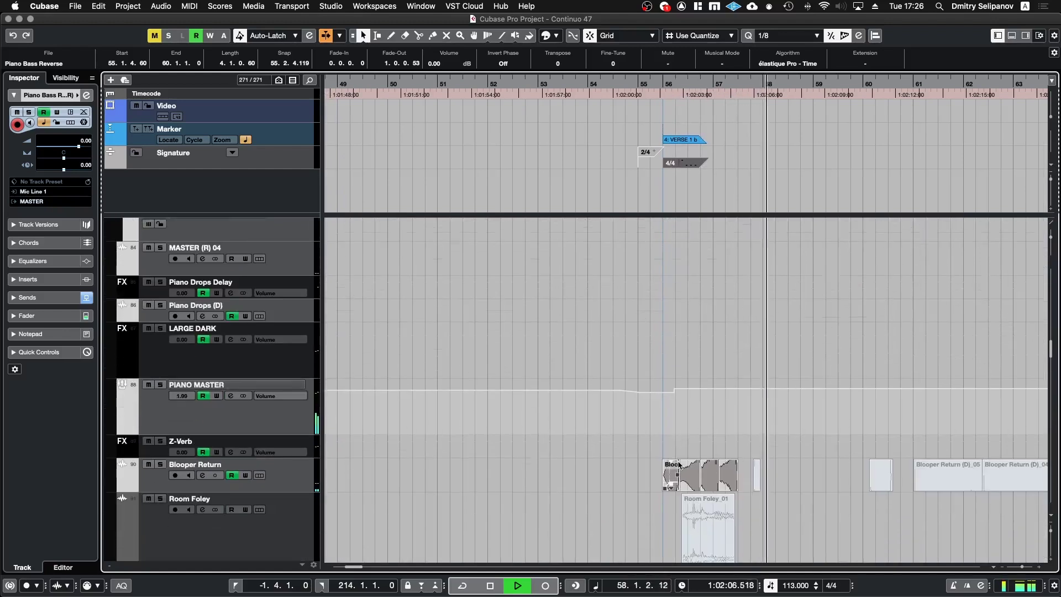
key(space)
Select the group of Blooper Return clips at the start of VERSE 1 b and audition them in solo from their first clip
drag(648, 468, 735, 476)
key(s)
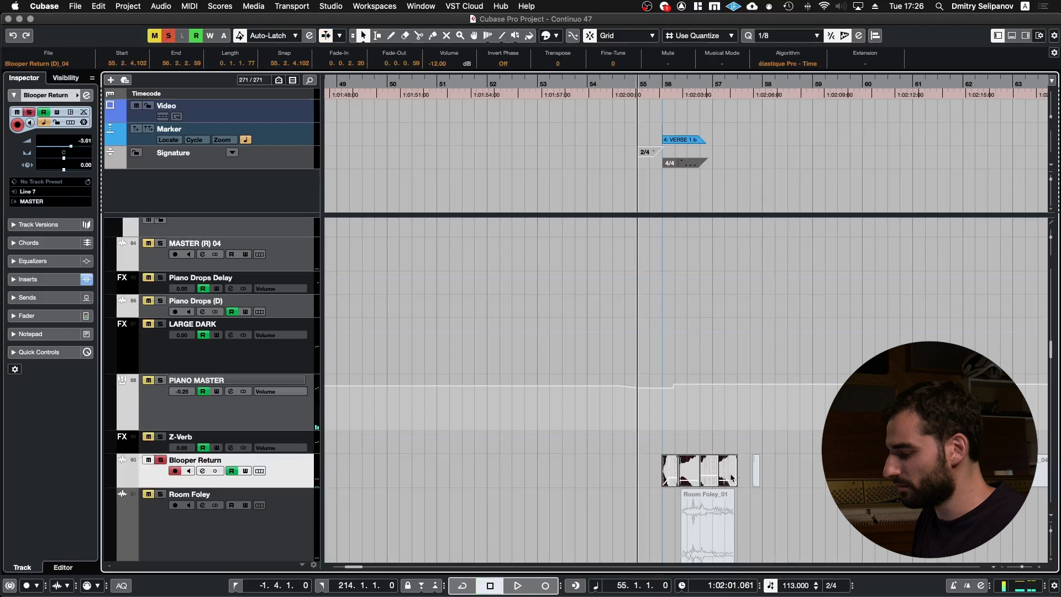
key(l)
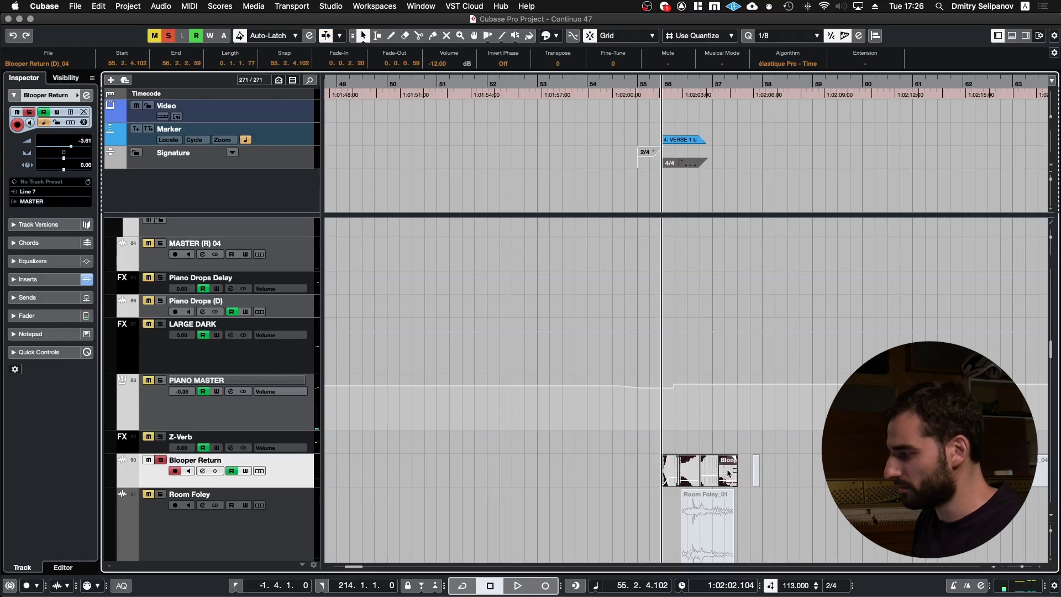
key(space)
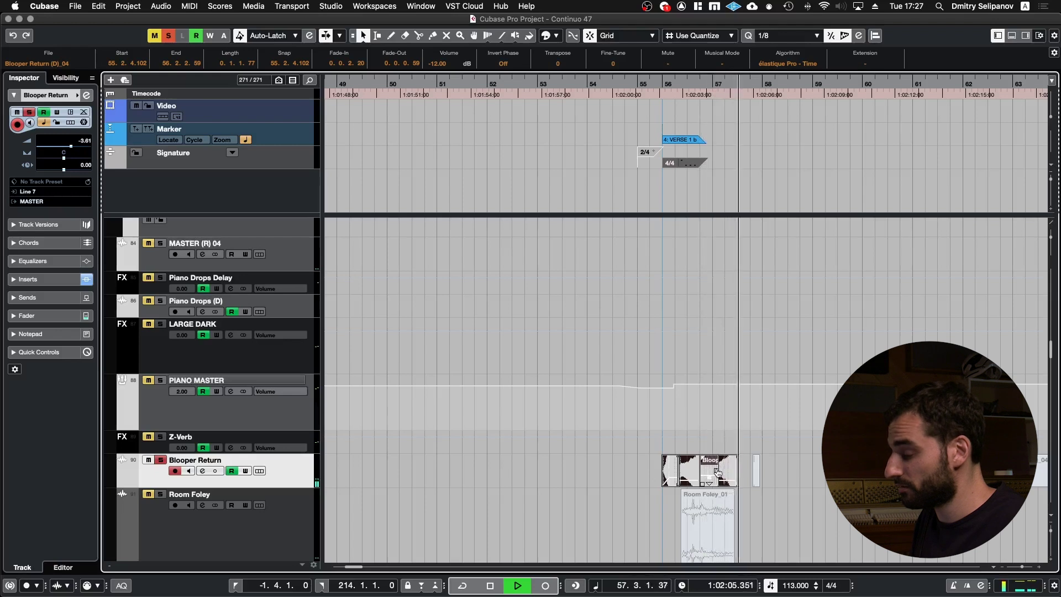
key(space)
Play Piano Bass Reverse (R) together with Blooper Return in solo at the start of VERSE 1 b
scroll(718, 472, up, 10)
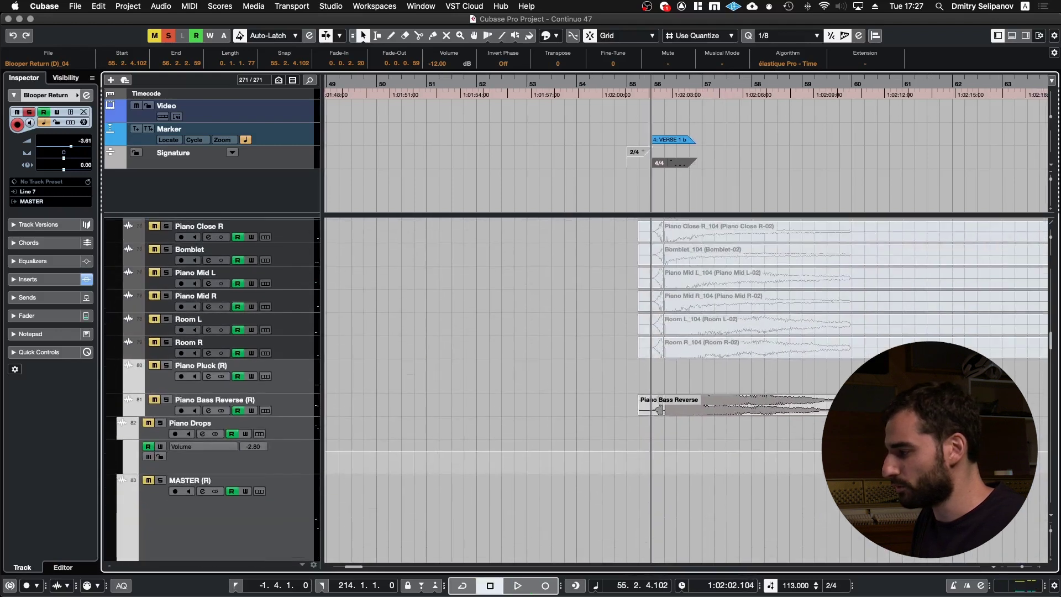
click(664, 410)
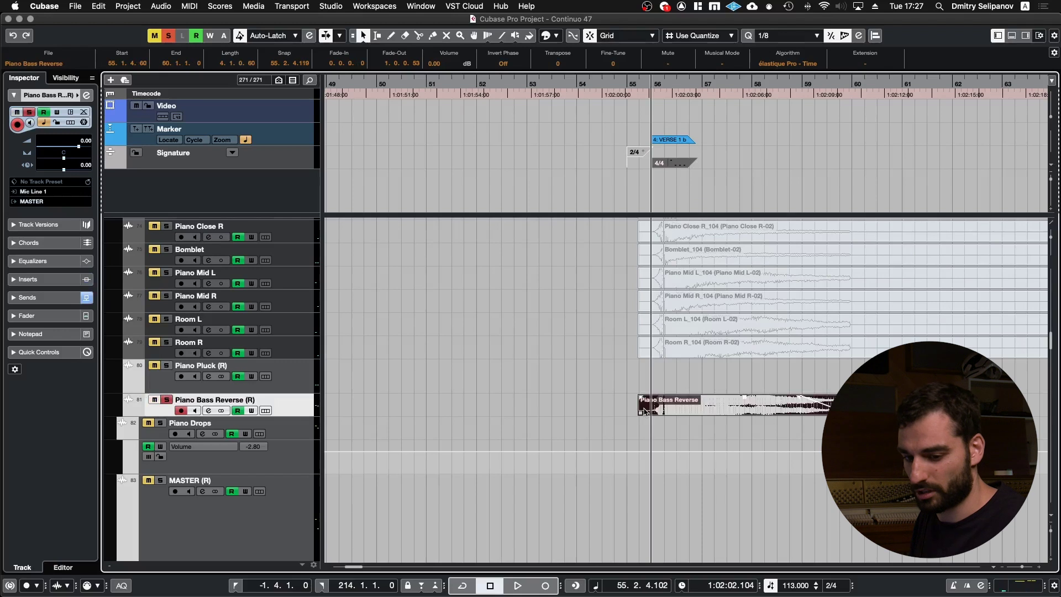
key(space)
scroll(638, 374, up, 5)
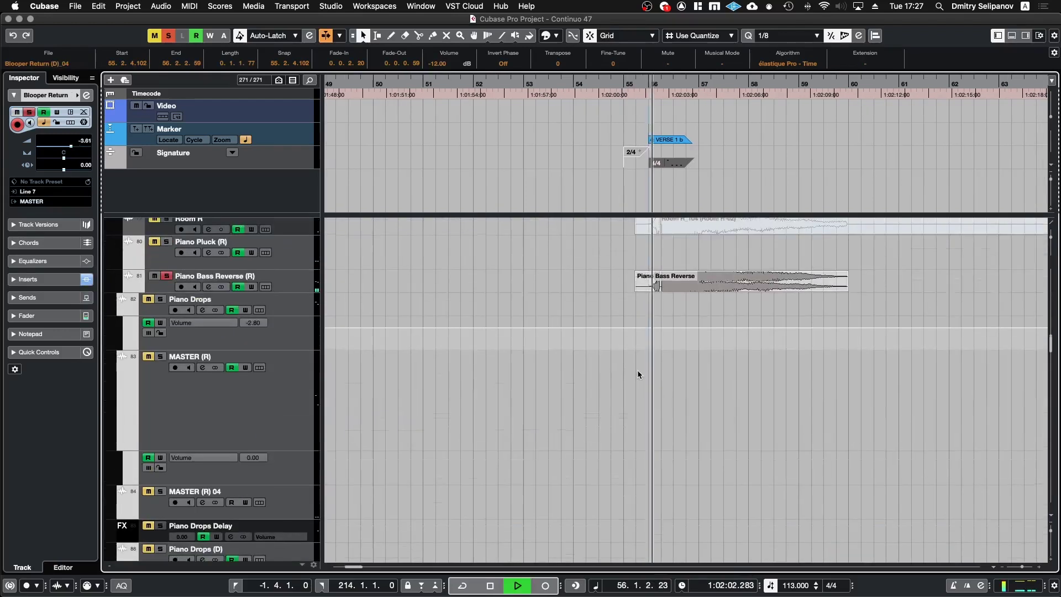
scroll(638, 375, down, 6)
Play VERSE 1 b without solo and look through the META, HAT ARP, Moog and Dekard Pad synth tracks
scroll(638, 374, down, 10)
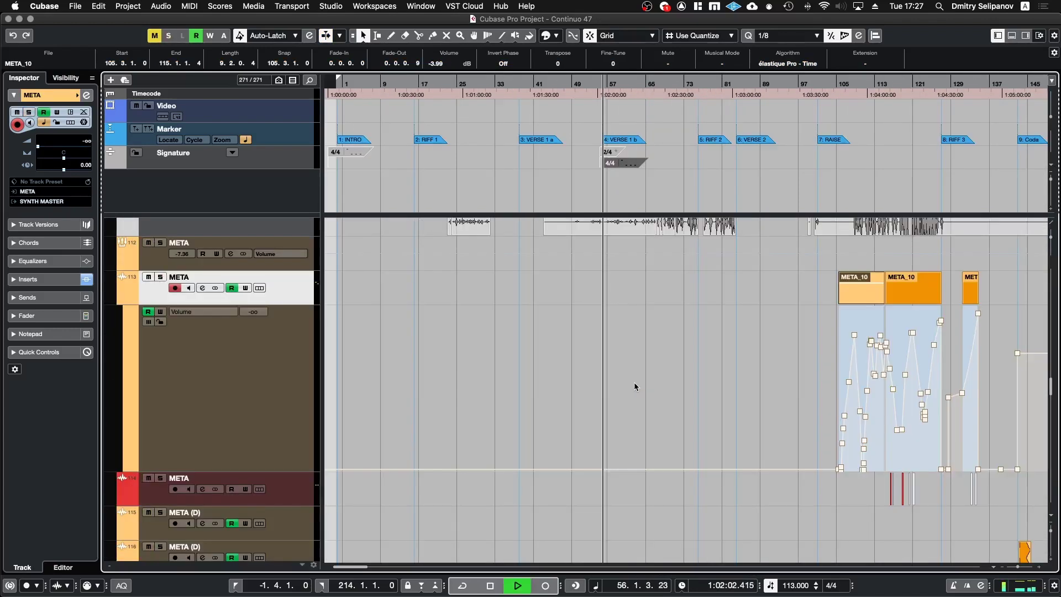
scroll(635, 384, down, 8)
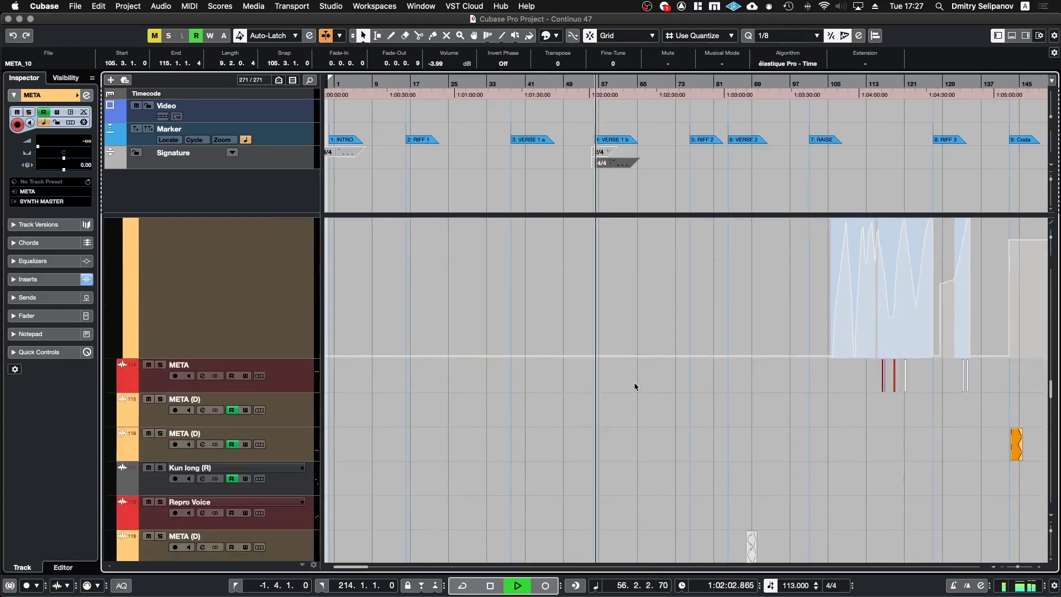
scroll(635, 382, down, 1)
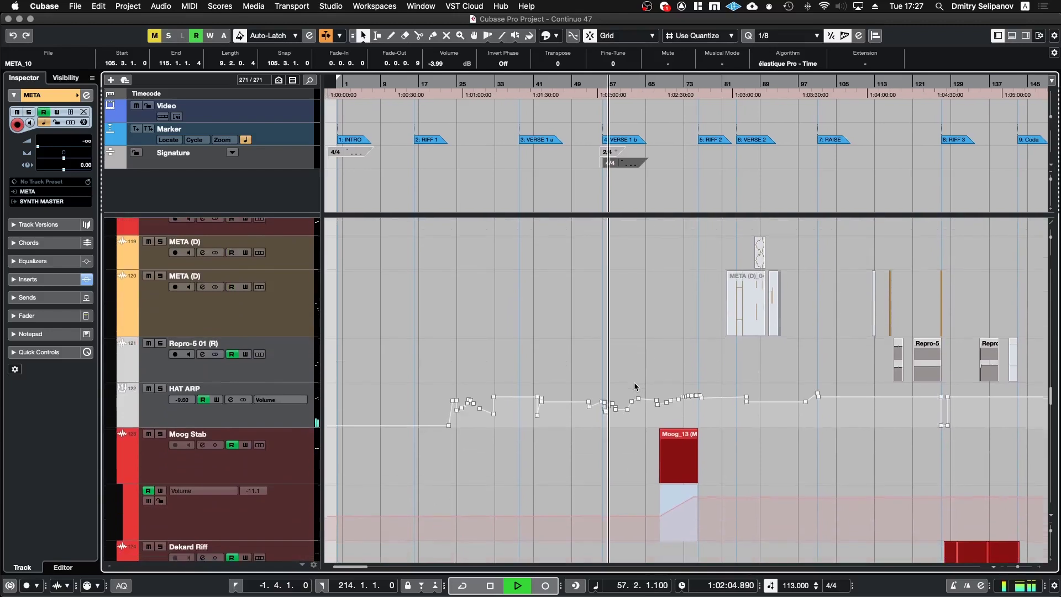
scroll(635, 382, down, 12)
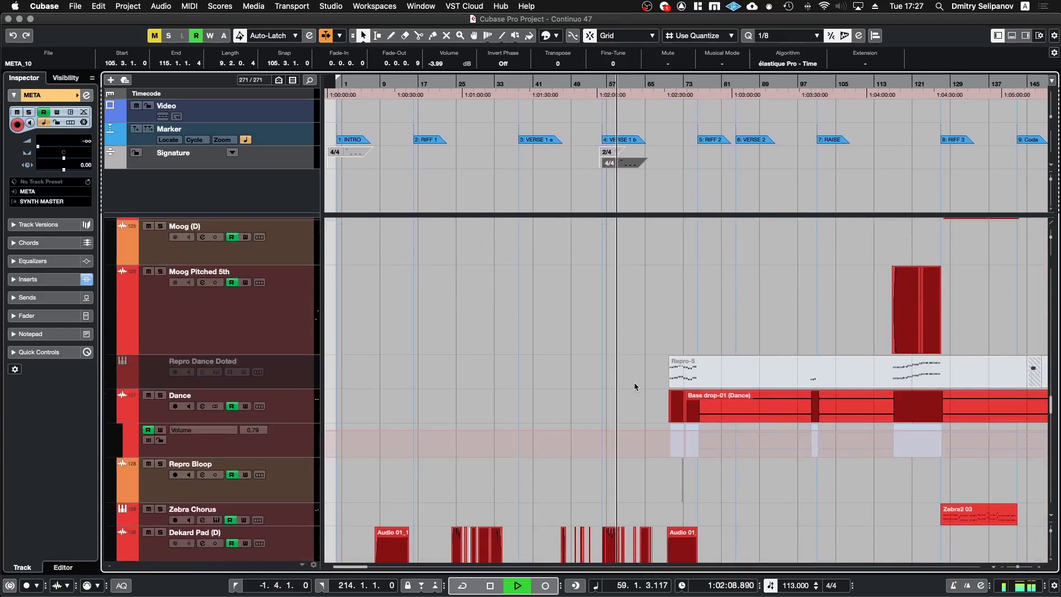
Examine the synth, pad and percussion tracks around VERSE 1 b while the project plays
scroll(661, 415, down, 2)
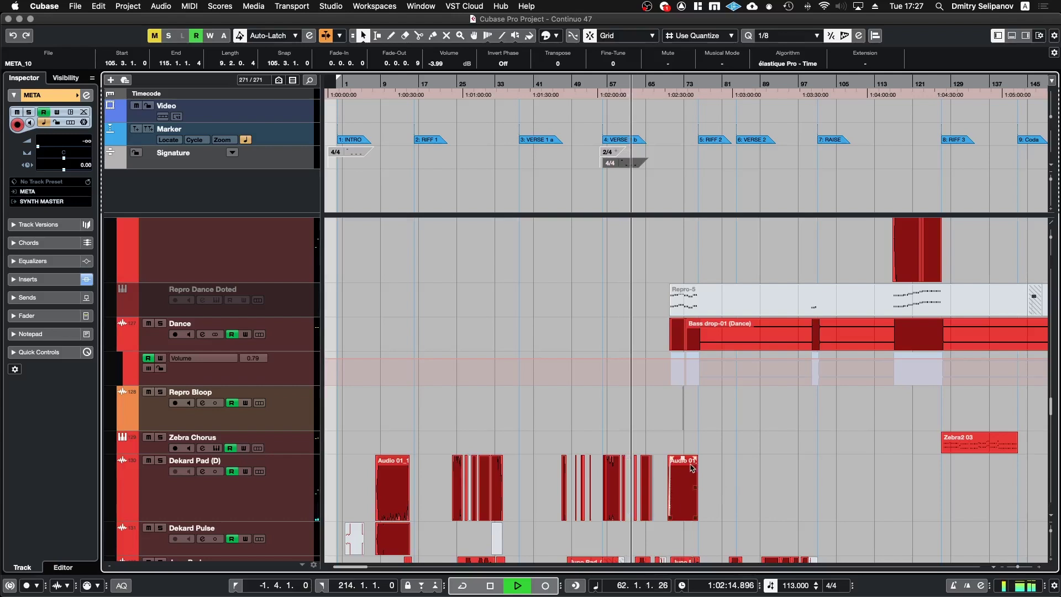
scroll(693, 466, down, 2)
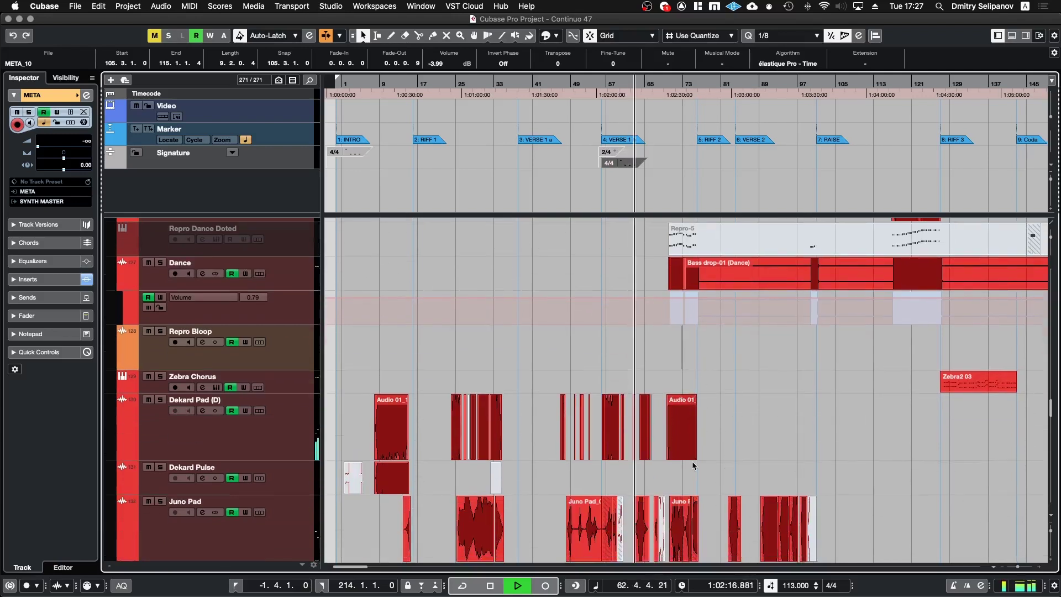
scroll(693, 465, down, 2)
scroll(694, 465, up, 3)
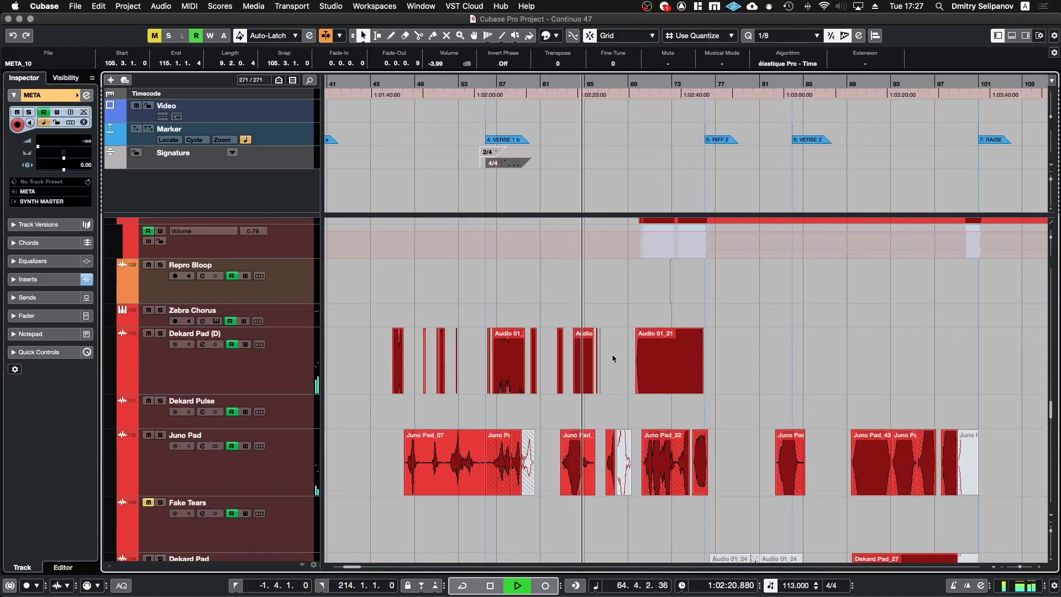
scroll(612, 354, down, 10)
scroll(612, 354, down, 6)
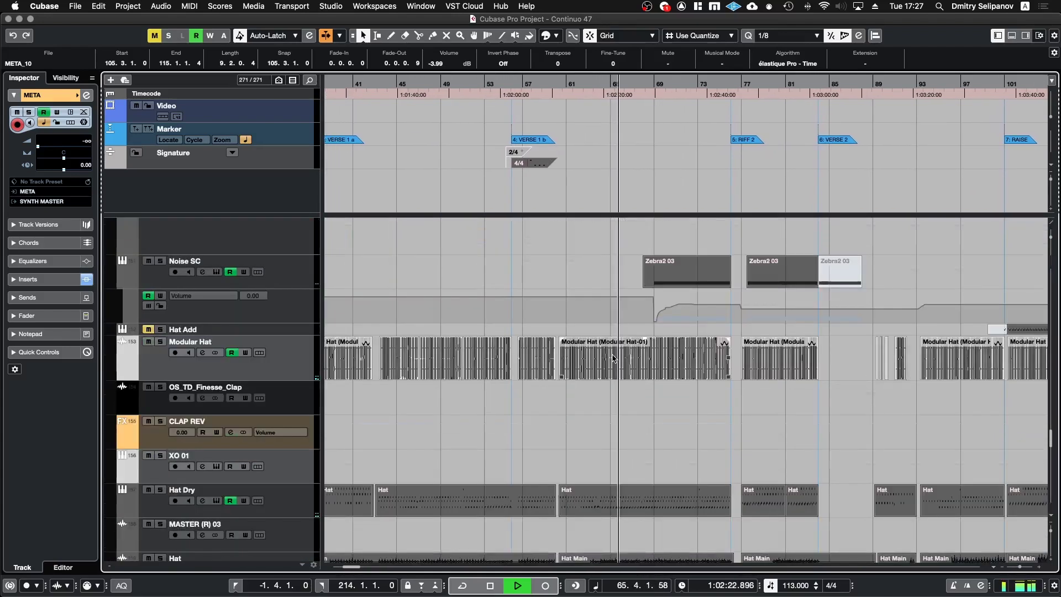
scroll(612, 354, down, 3)
scroll(613, 358, down, 6)
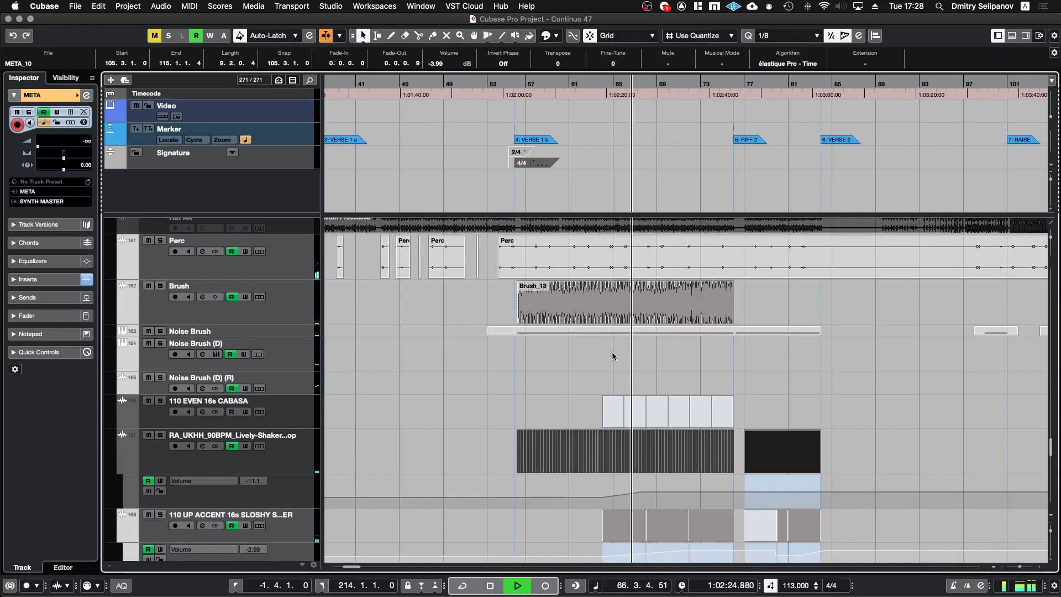
Select the Brush_13 clip and reveal the Brush track's volume automation
click(645, 304)
click(123, 320)
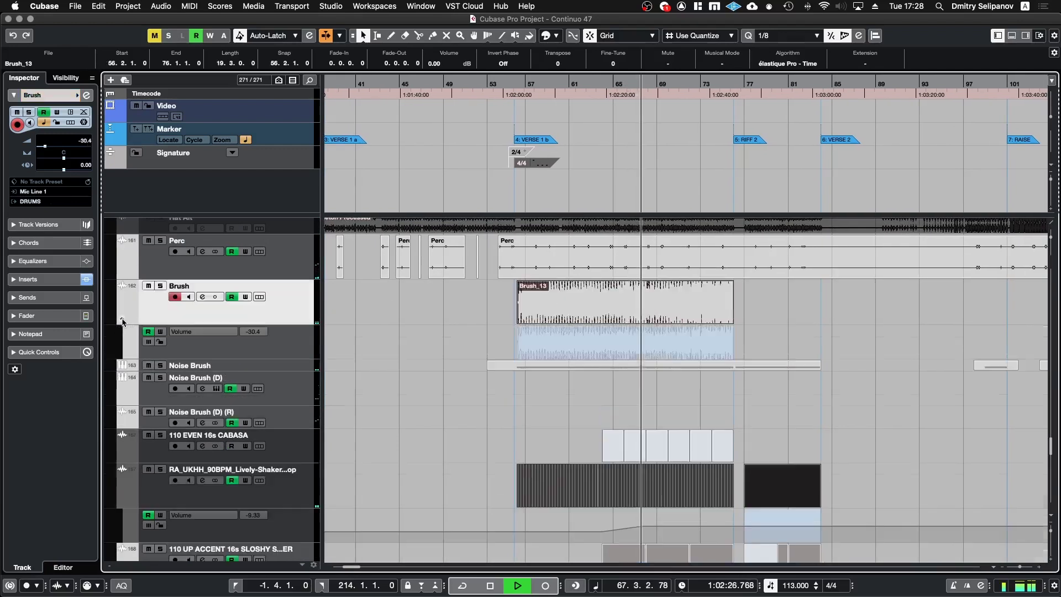
scroll(592, 332, down, 4)
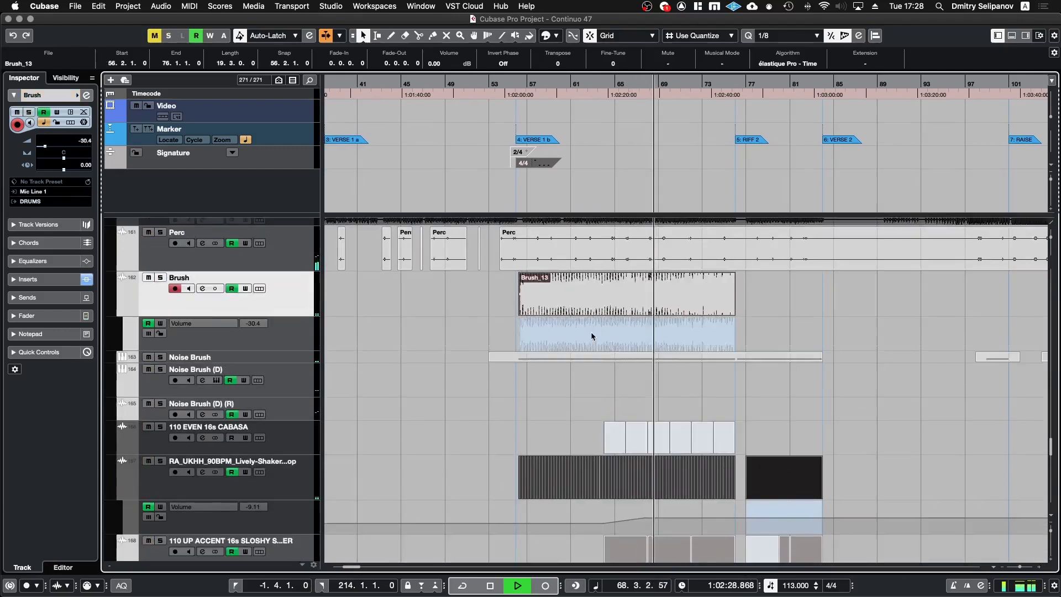
Solo the RA_UKHH 90BPM Lively-Shaker and 110 UP ACCENT 16s SLOSHY tracks to hear them, and select the Shaker track
click(267, 340)
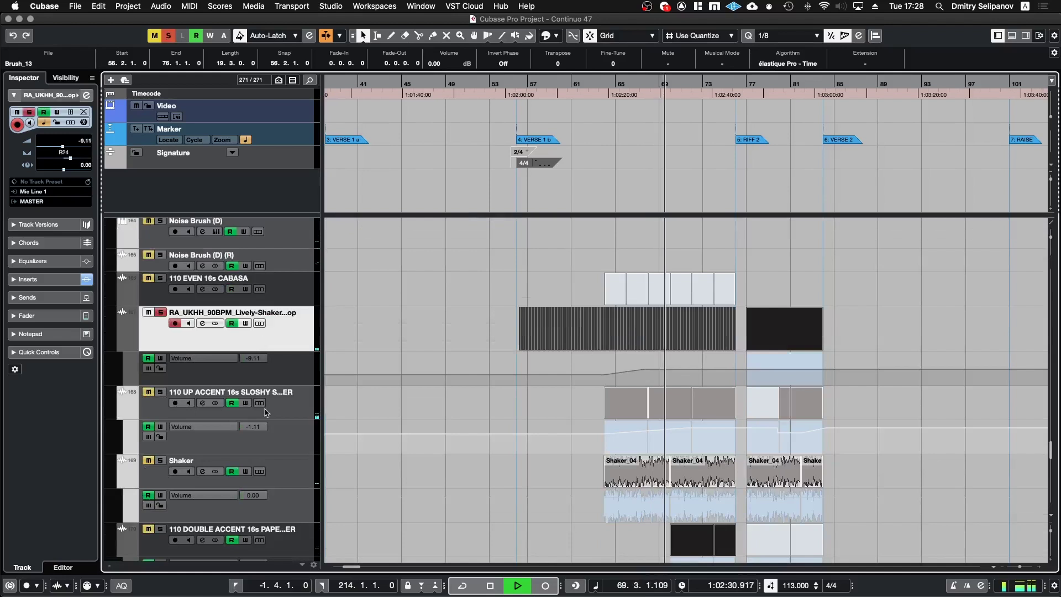
click(293, 406)
key(s)
click(293, 475)
scroll(501, 434, down, 2)
scroll(501, 434, down, 1)
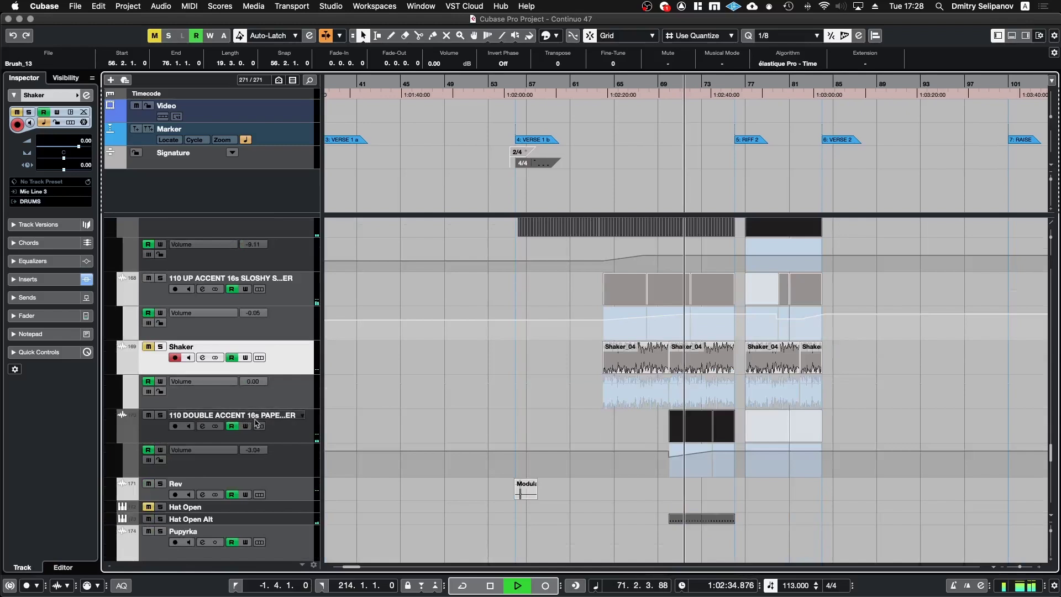
scroll(608, 336, down, 4)
Solo the Dance track and play it from the start of its first Bass drop clip at bar 70
scroll(608, 336, up, 20)
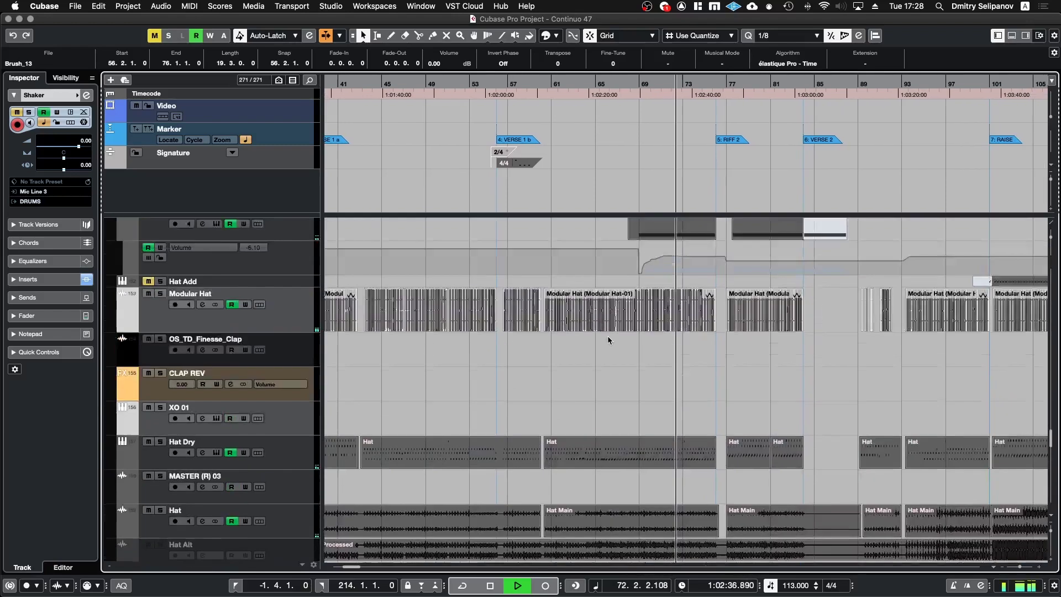
scroll(608, 336, up, 10)
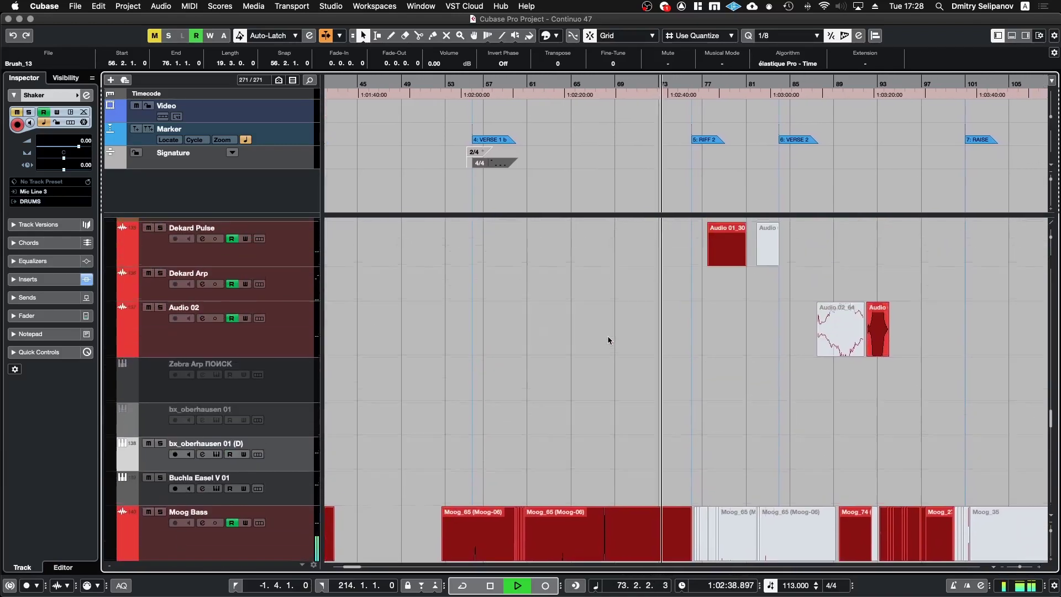
scroll(608, 336, up, 8)
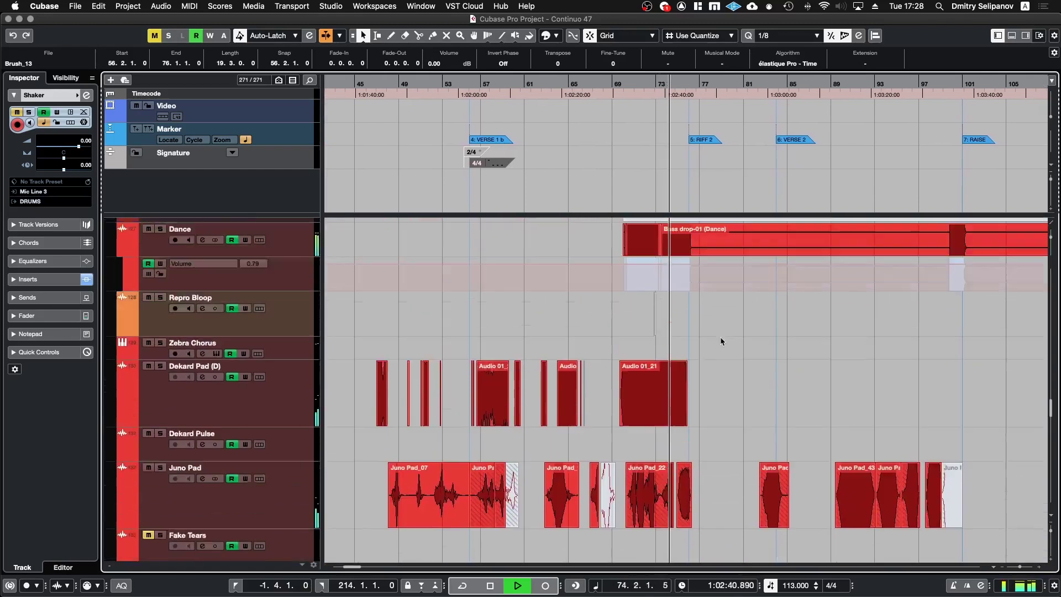
scroll(652, 391, up, 1)
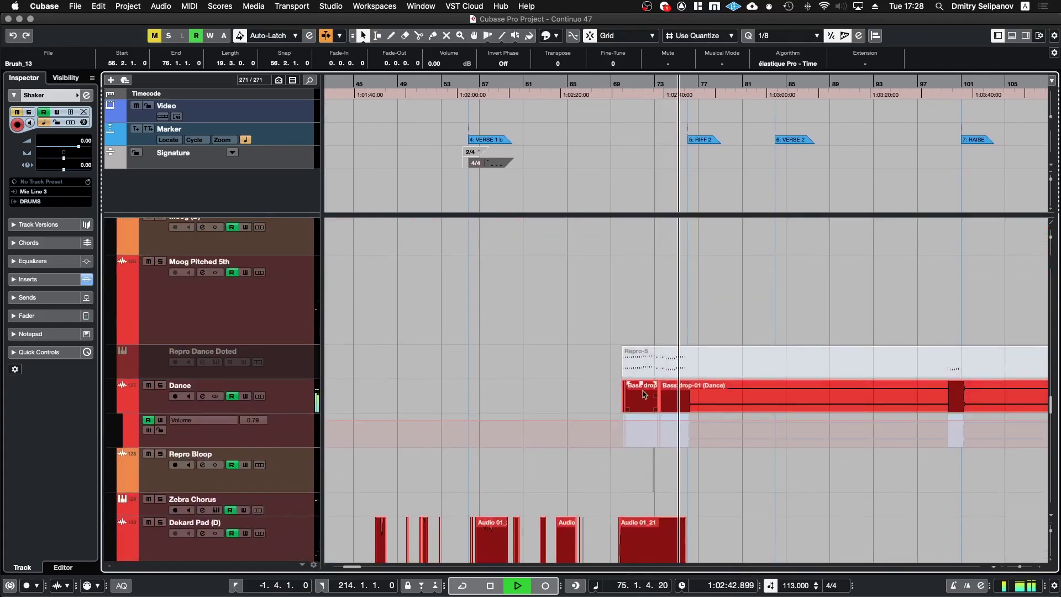
key(space)
click(645, 394)
key(l)
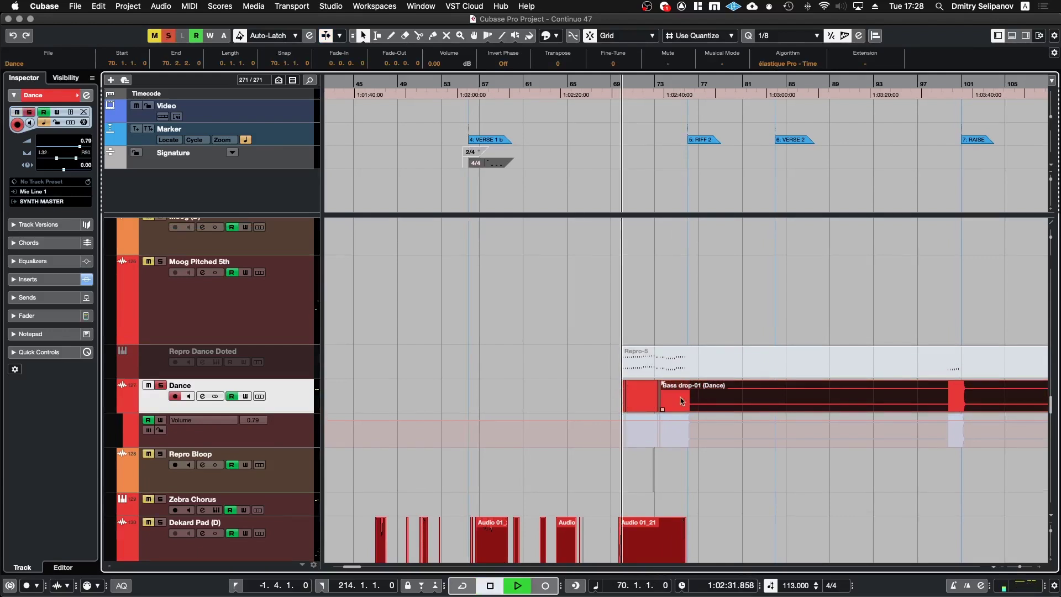
Listen to the Bass drop clips on the soloed Dance track, stop playback and turn off the solo
key(h)
scroll(681, 400, up, 1)
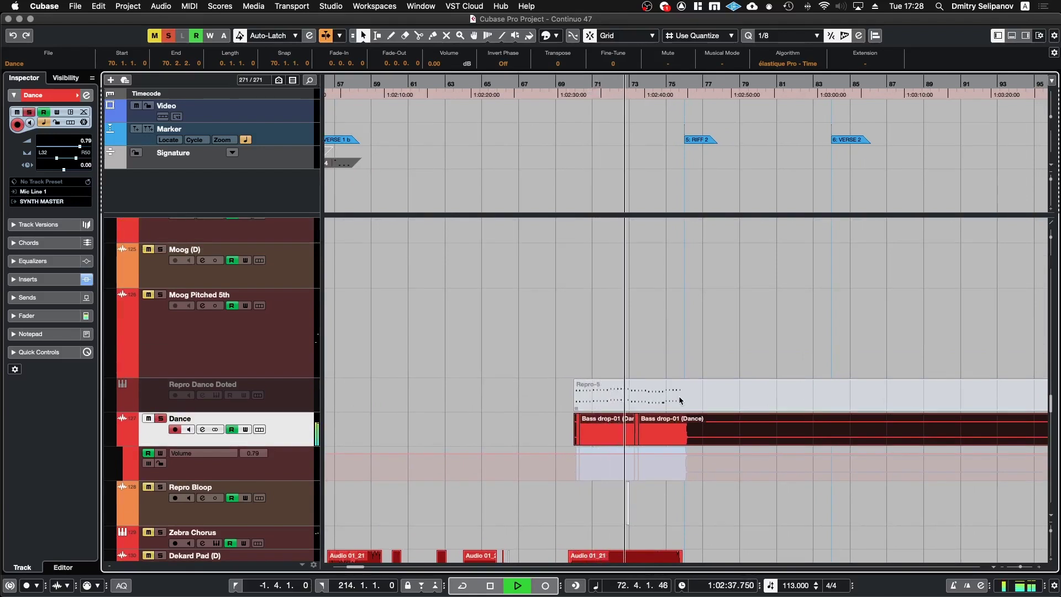
click(602, 425)
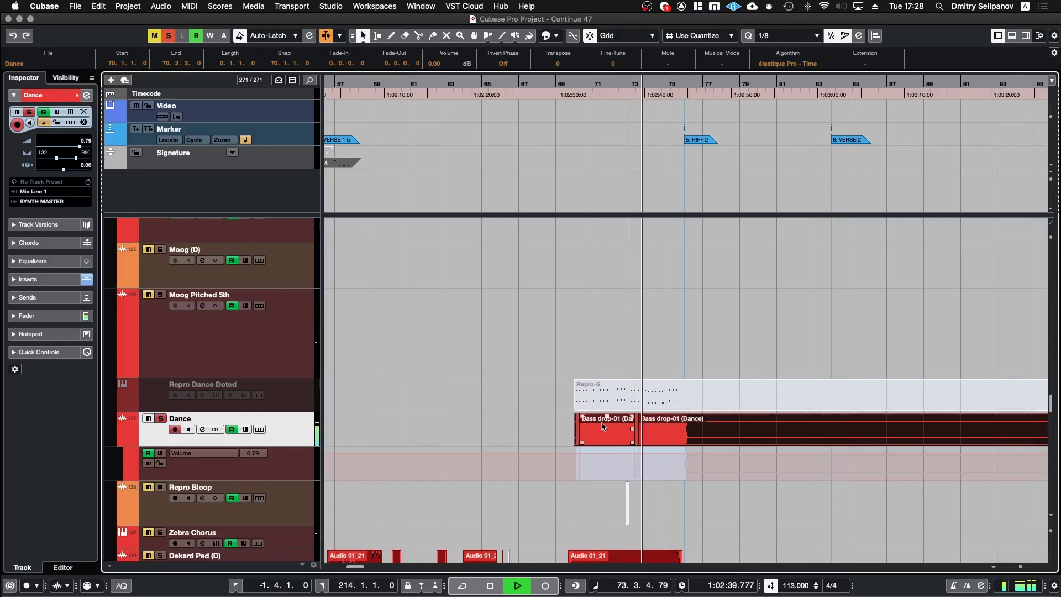
key(space)
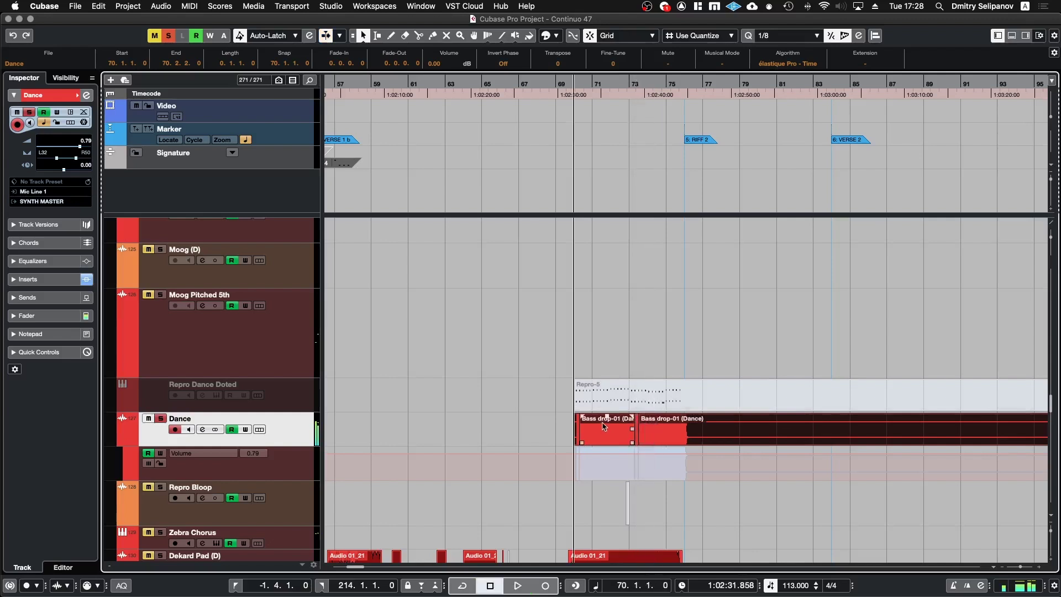
scroll(604, 426, up, 2)
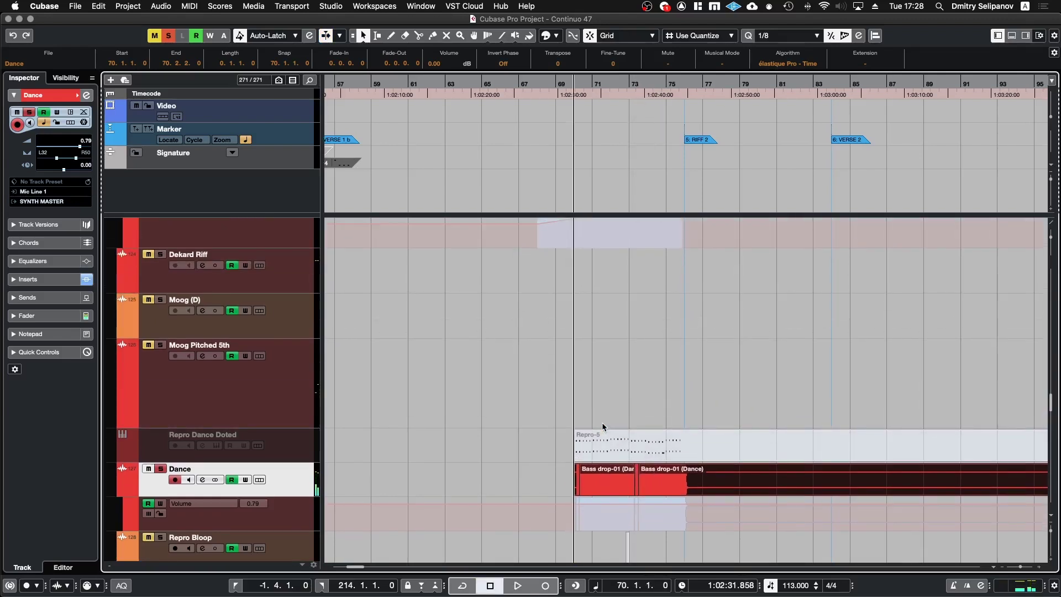
scroll(591, 381, up, 5)
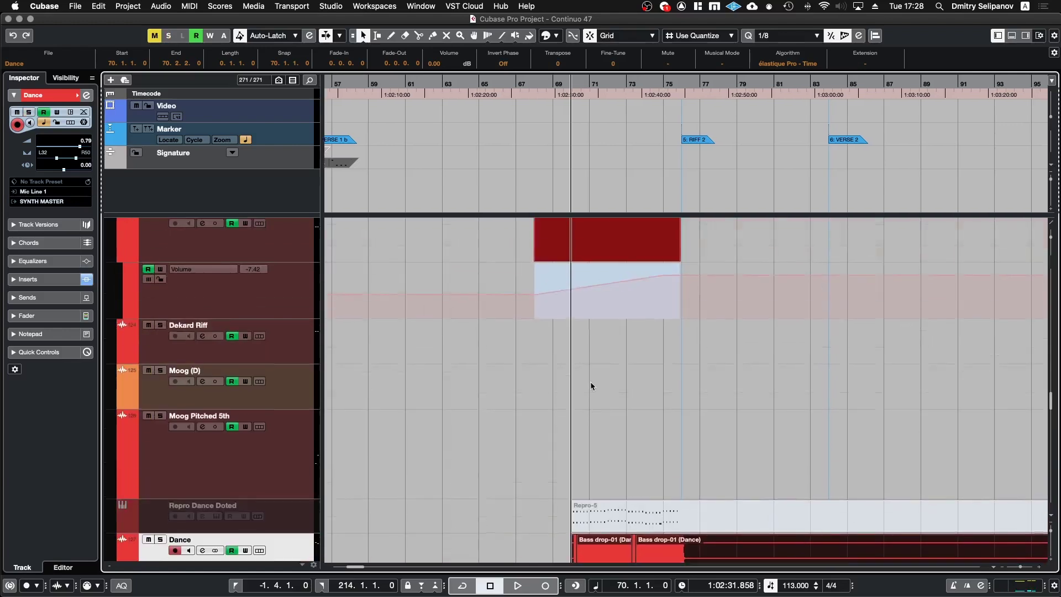
Play the full mix from bar 70 and examine the Moog Stab, Hat Arp, Room Foley and Piano tracks
key(space)
scroll(595, 299, up, 7)
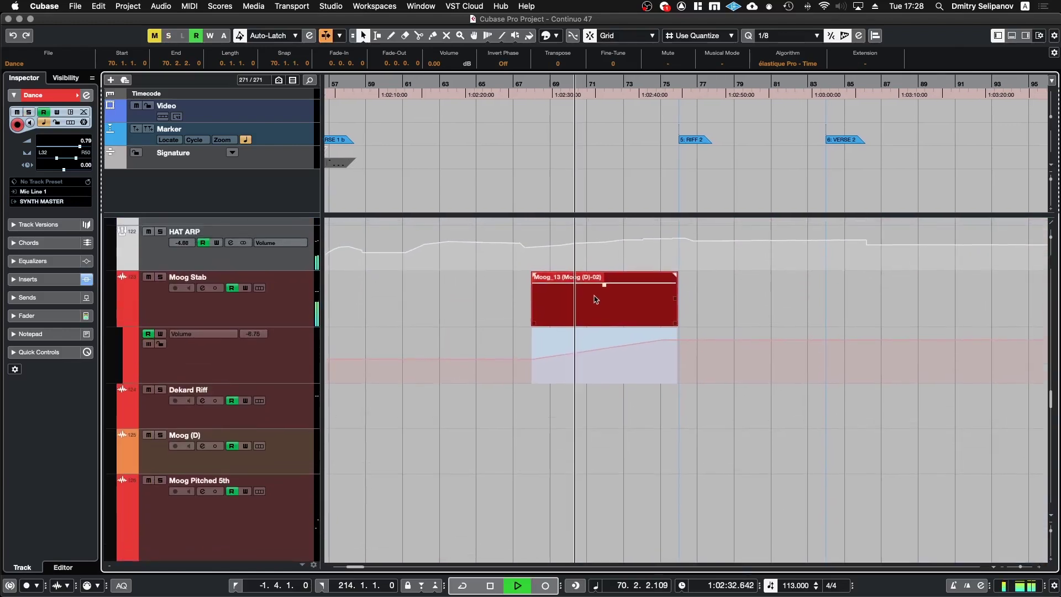
scroll(595, 299, up, 12)
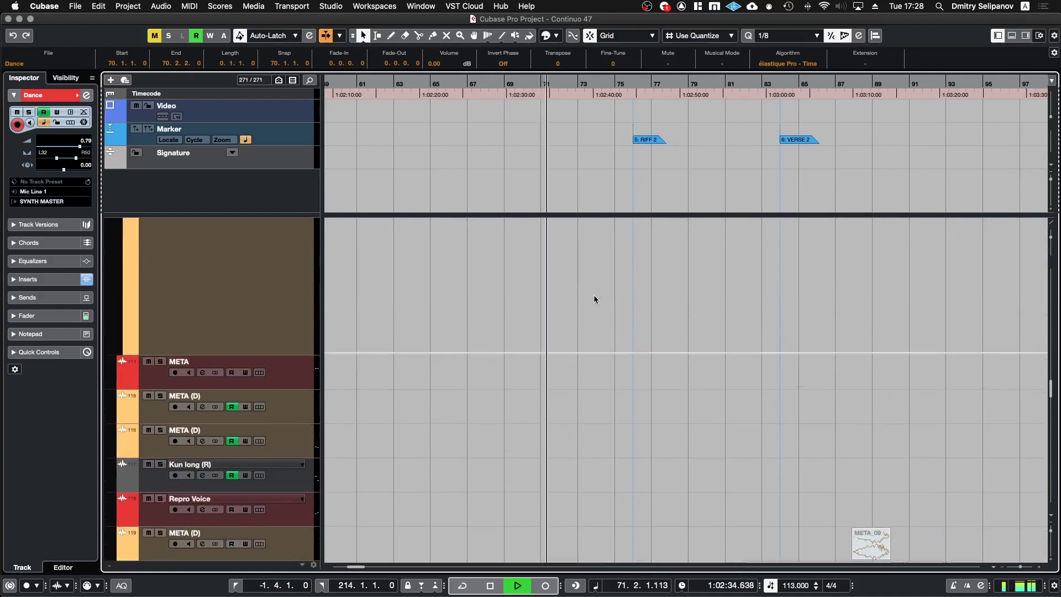
scroll(594, 294, up, 8)
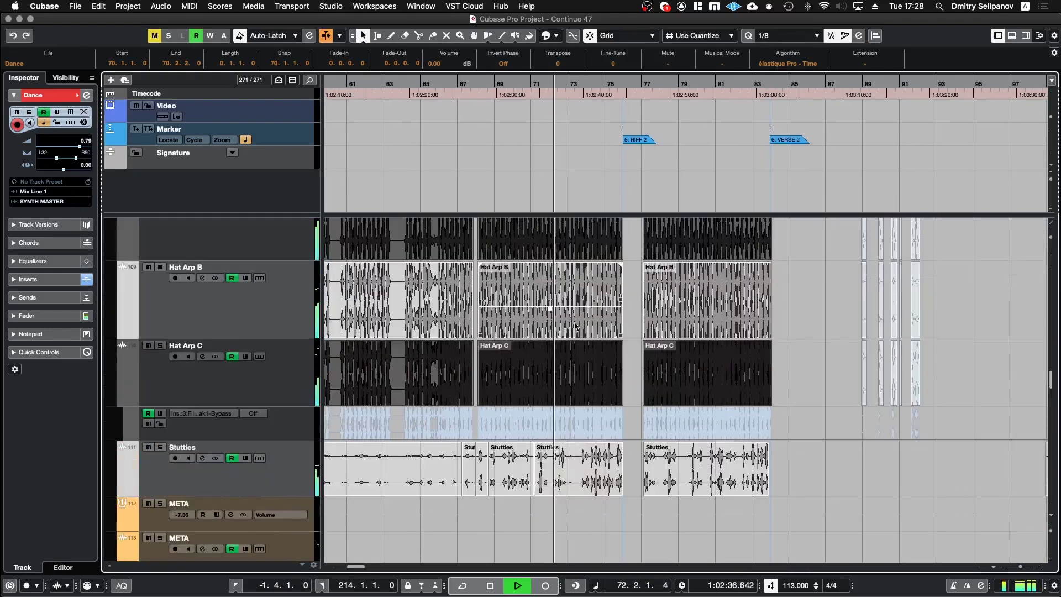
scroll(575, 326, up, 15)
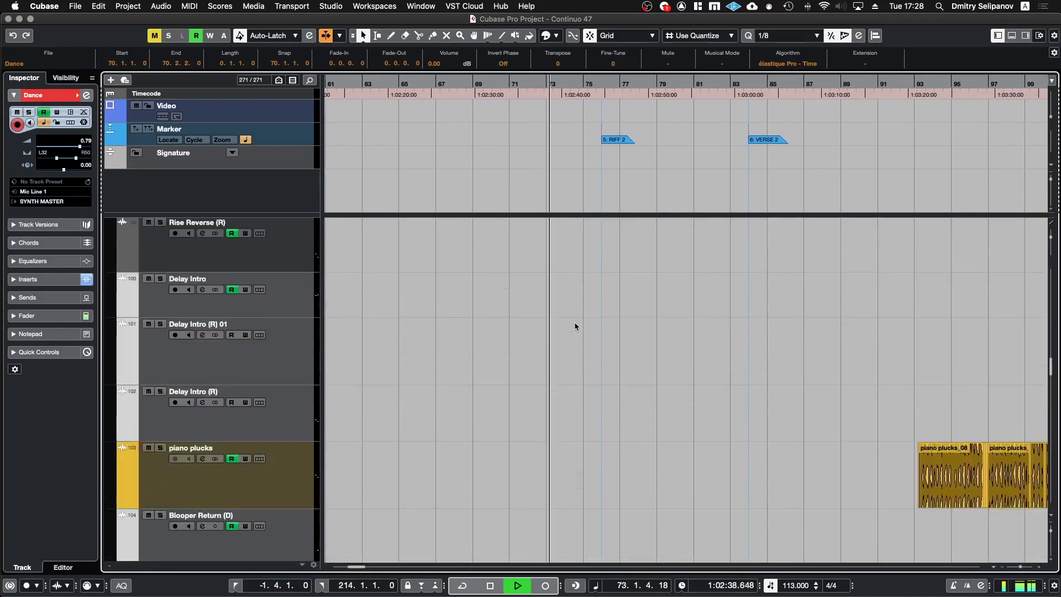
scroll(575, 326, up, 12)
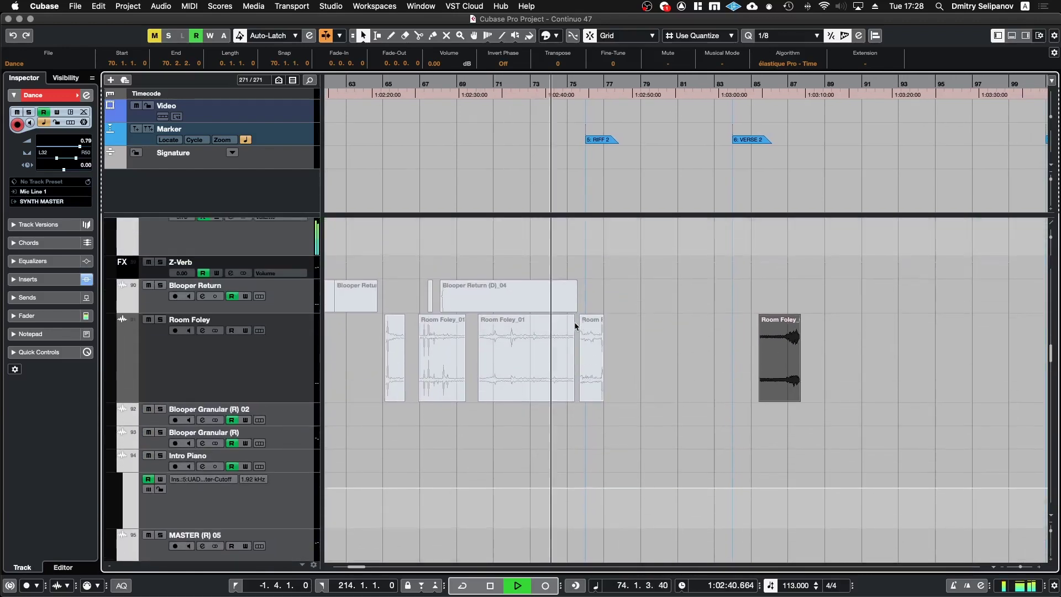
scroll(575, 326, up, 12)
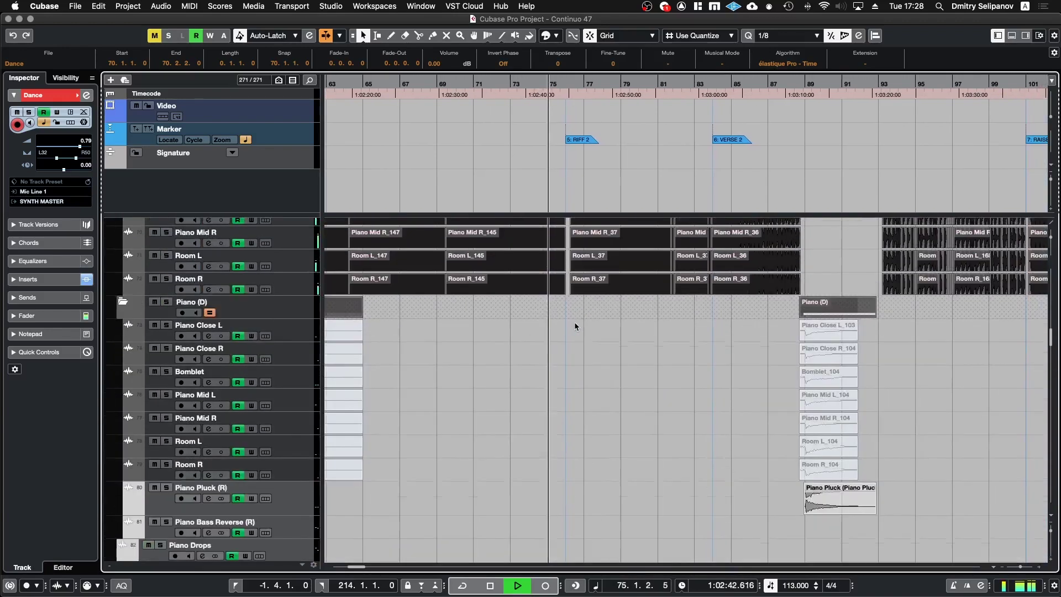
scroll(574, 326, up, 5)
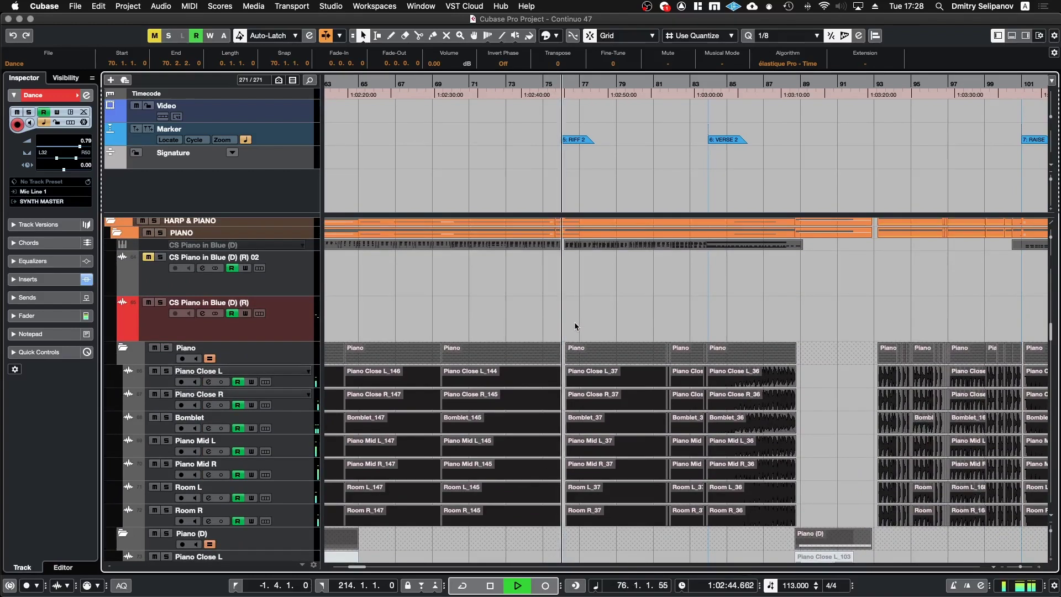
Examine the piano and strings tracks through RIFF 2 and VERSE 2 during playback
key(g)
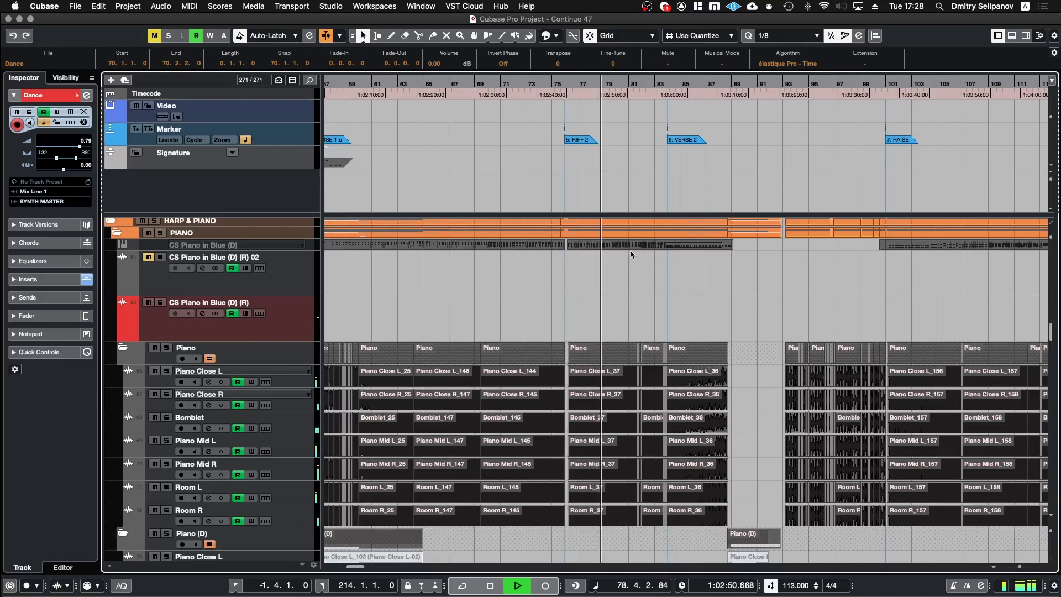
scroll(675, 386, up, 5)
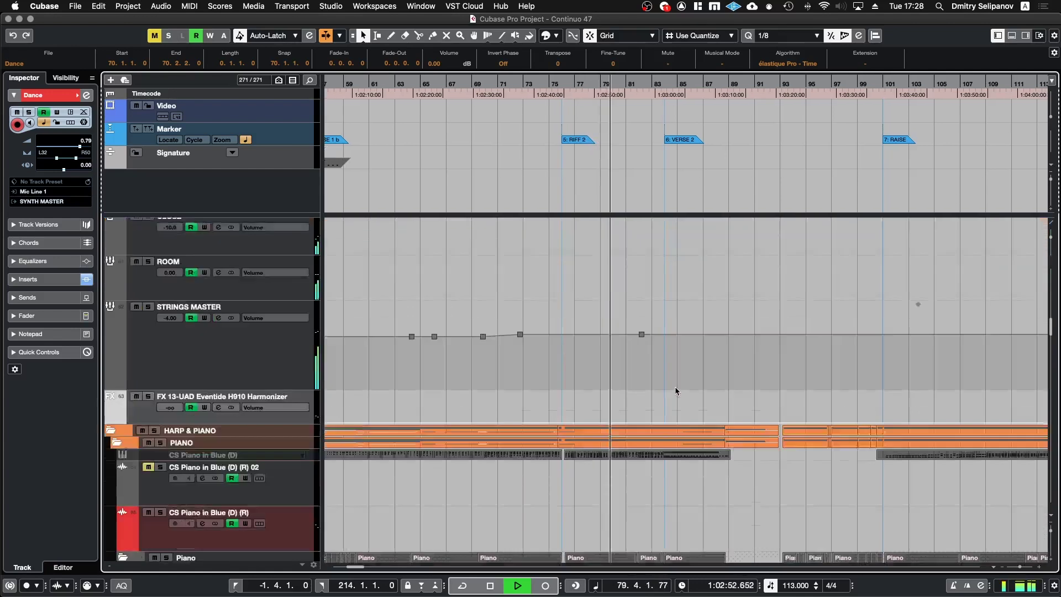
scroll(675, 387, down, 4)
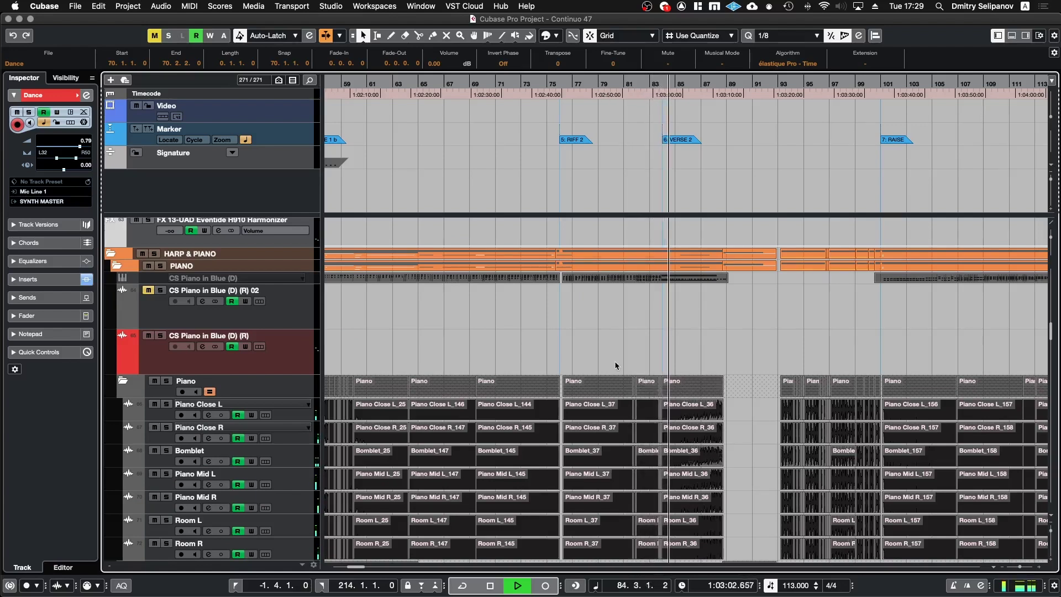
scroll(627, 437, up, 2)
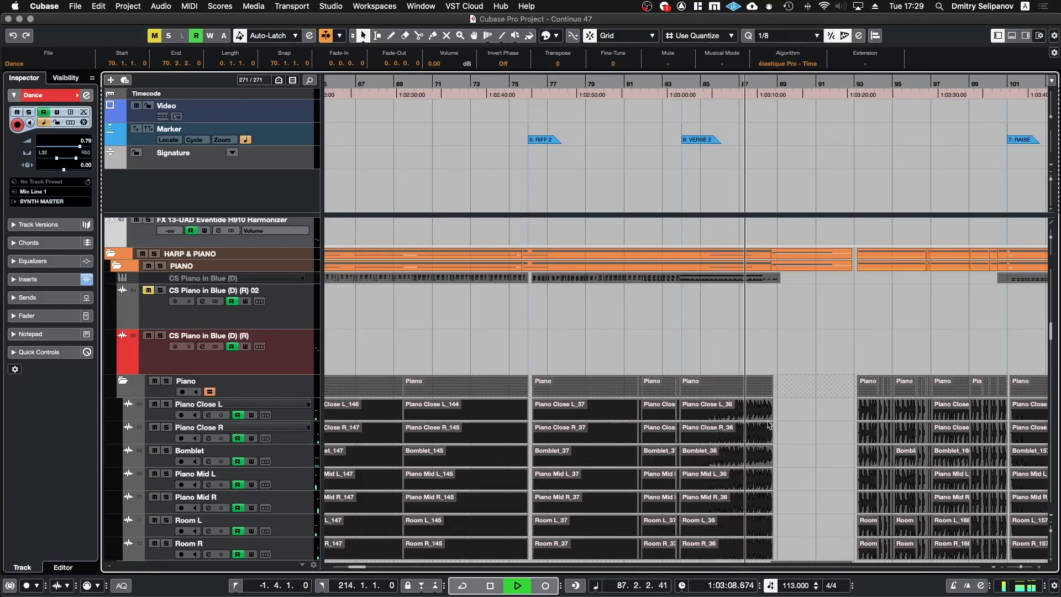
scroll(768, 424, up, 15)
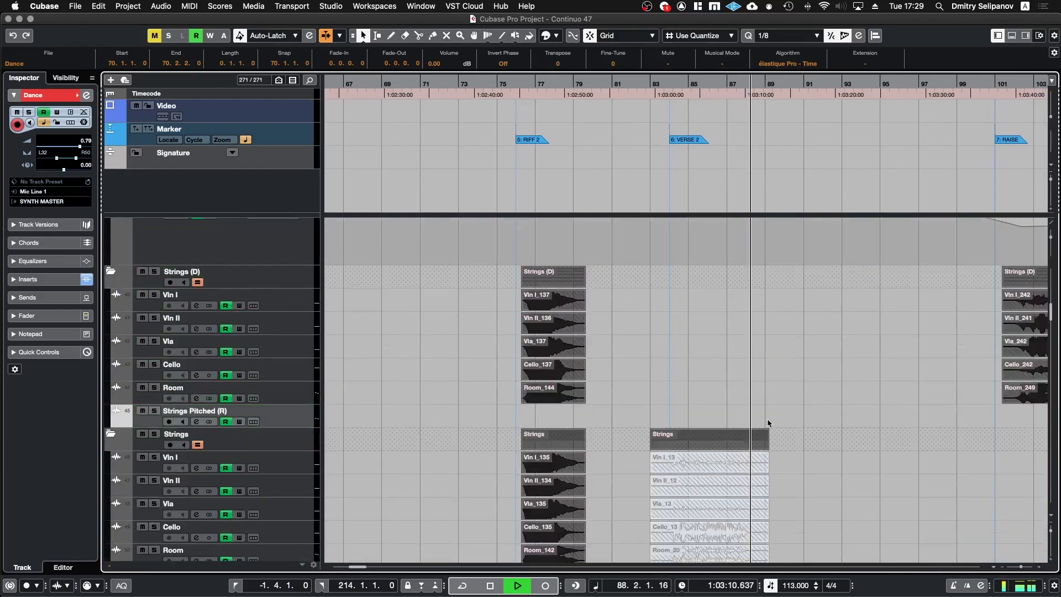
scroll(768, 419, up, 2)
Stop playback and place the playhead at bar 75, one bar before the RIFF 2 marker
key(space)
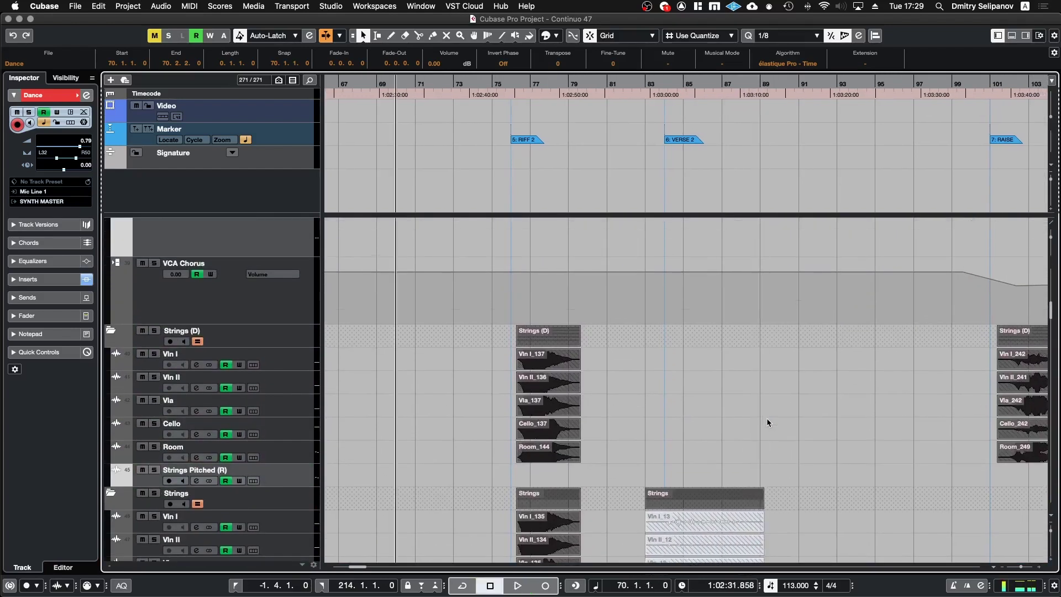
key(shift+n)
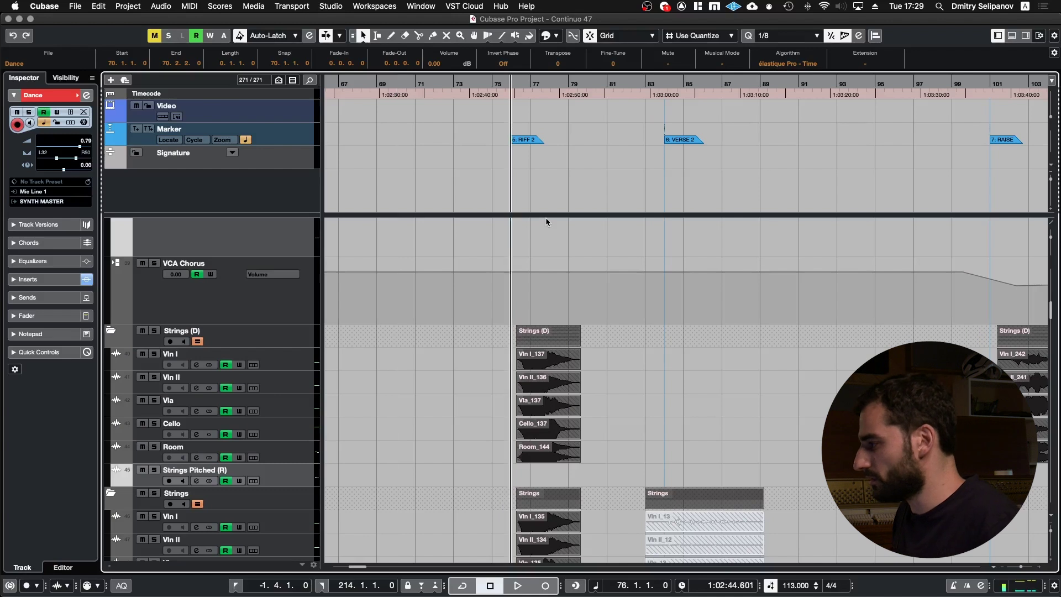
click(485, 199)
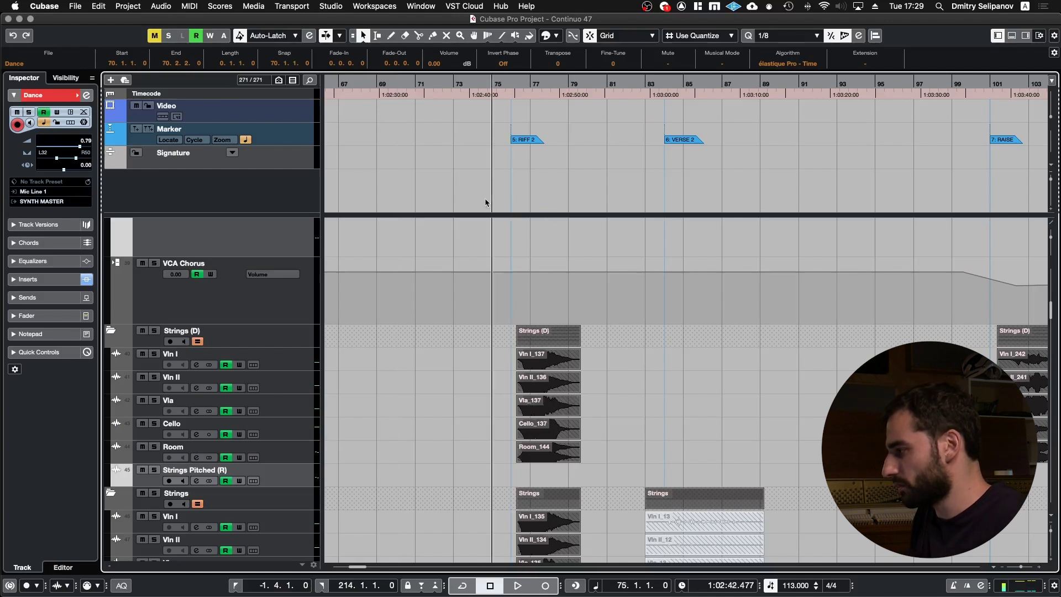
scroll(502, 293, left, 10)
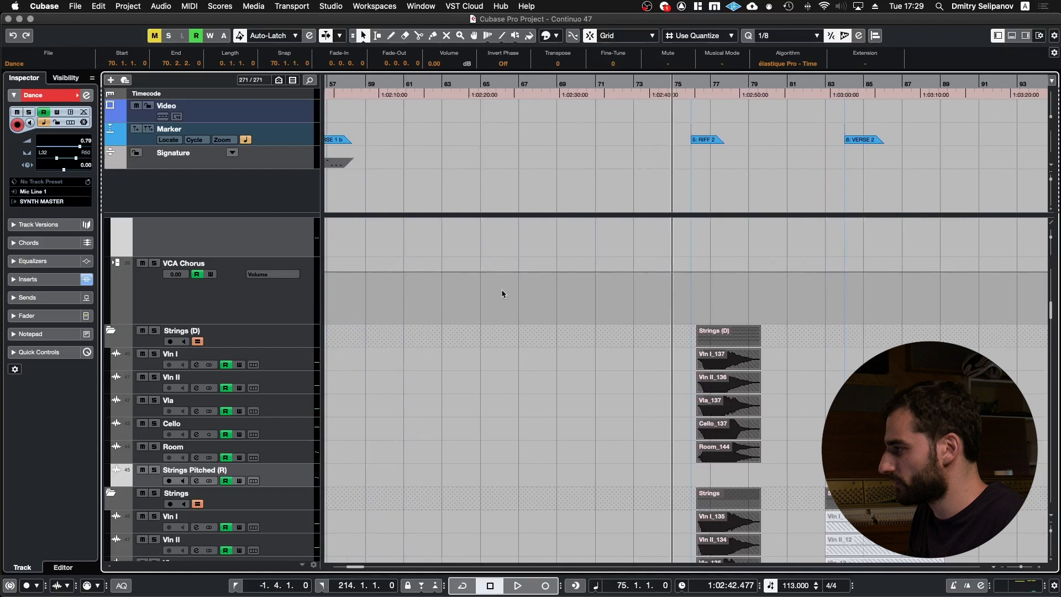
Place the playhead at bar 76 and locate the Strings Verse clips under the RIFF 2 marker
scroll(502, 293, right, 5)
key(KP_Add)
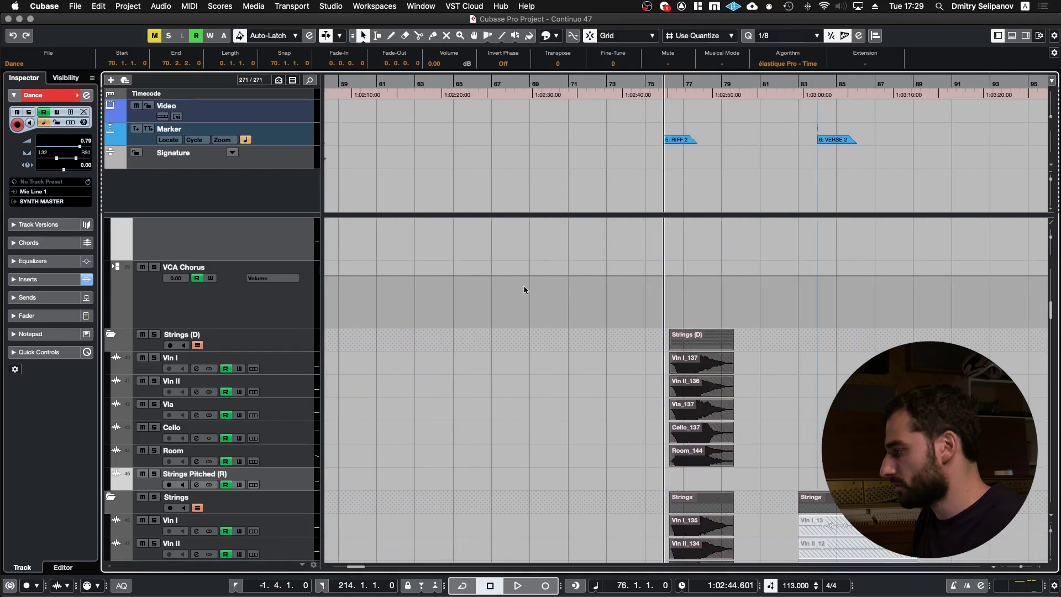
scroll(585, 410, up, 8)
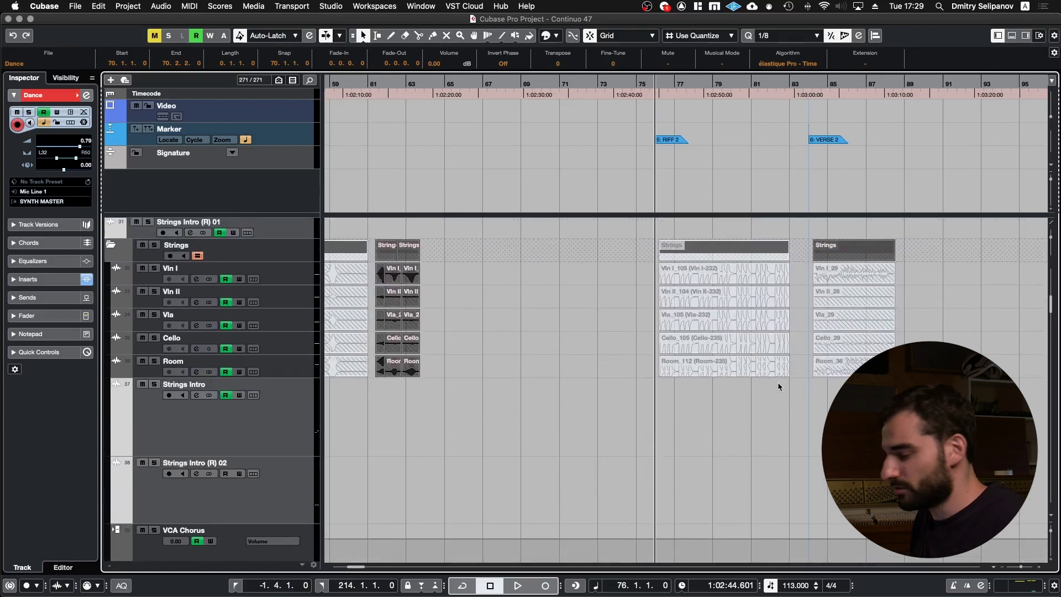
scroll(777, 383, up, 3)
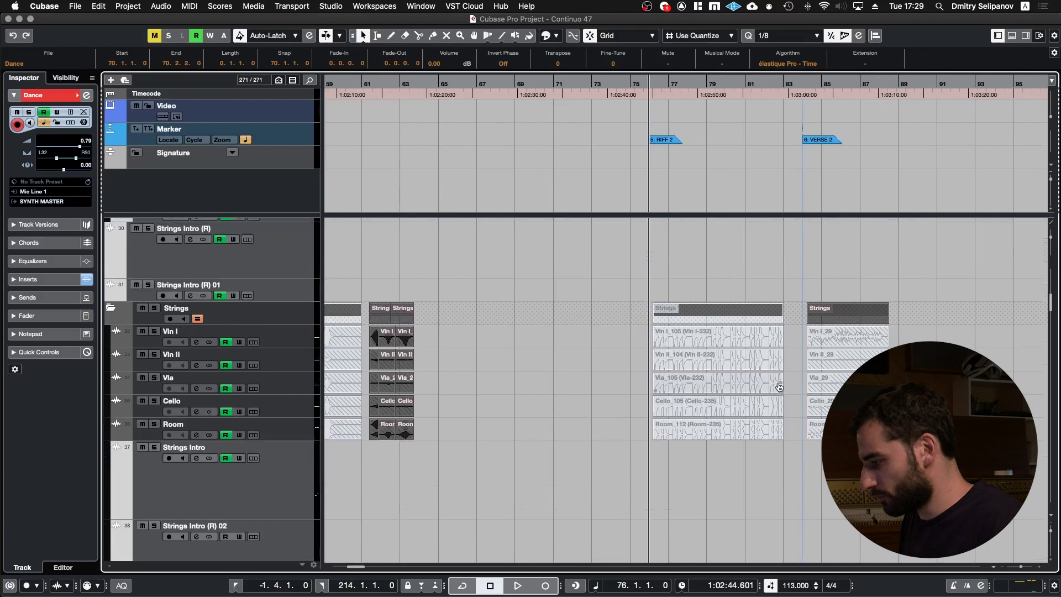
scroll(750, 384, up, 10)
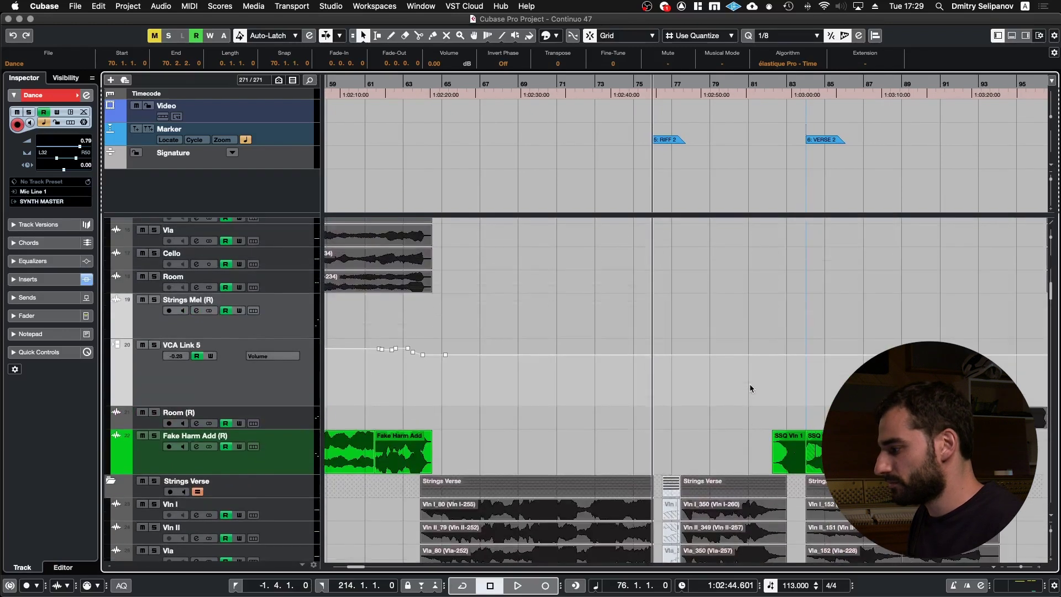
scroll(701, 381, up, 1)
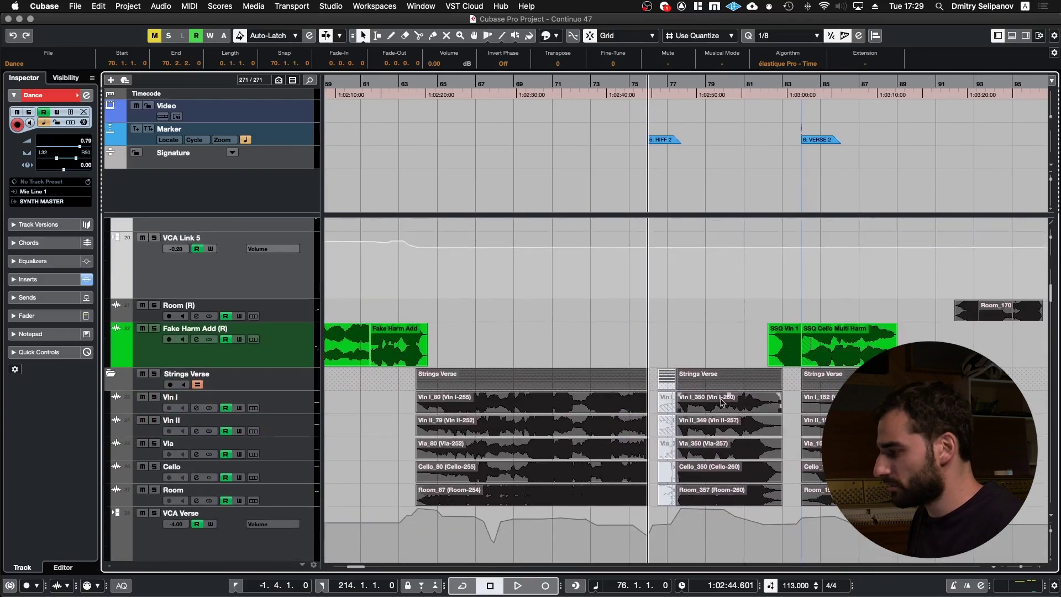
Solo the five Strings Verse tracks and play them from the start of their selected clips at bar 77
click(721, 403)
scroll(720, 403, up, 2)
scroll(721, 403, up, 1)
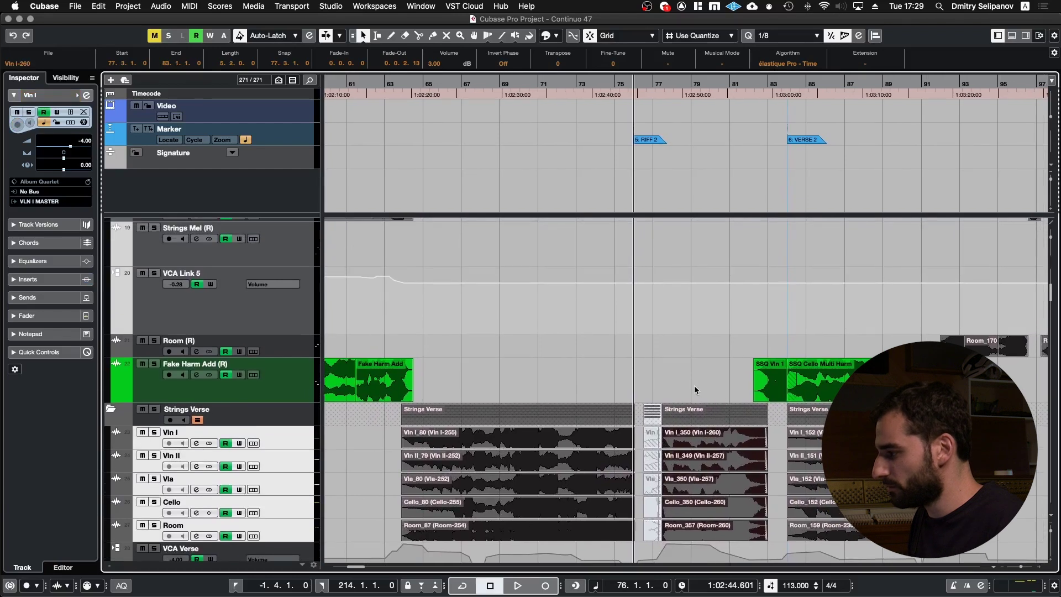
key(l)
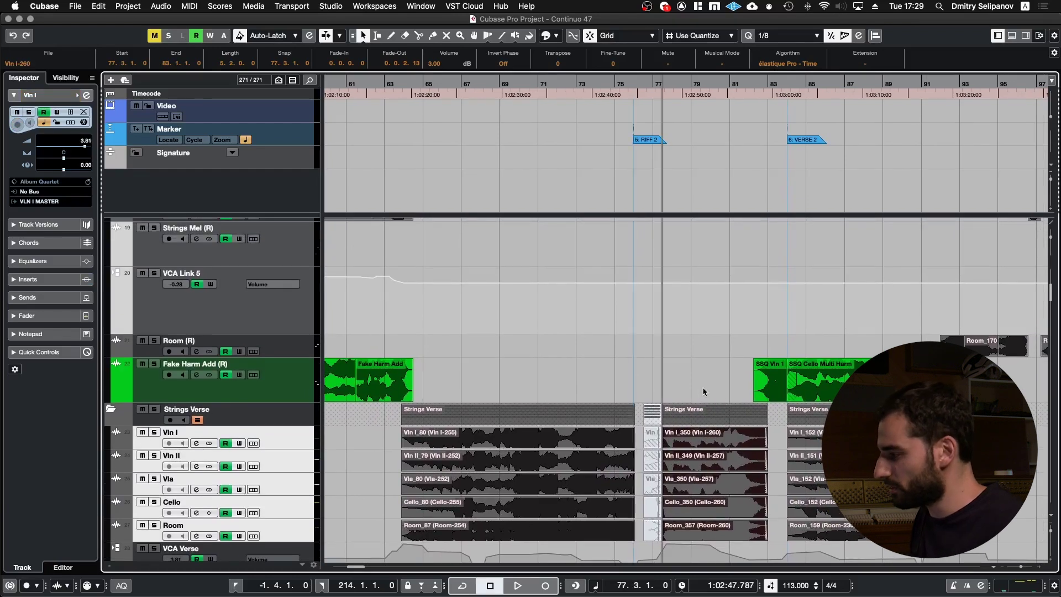
key(s)
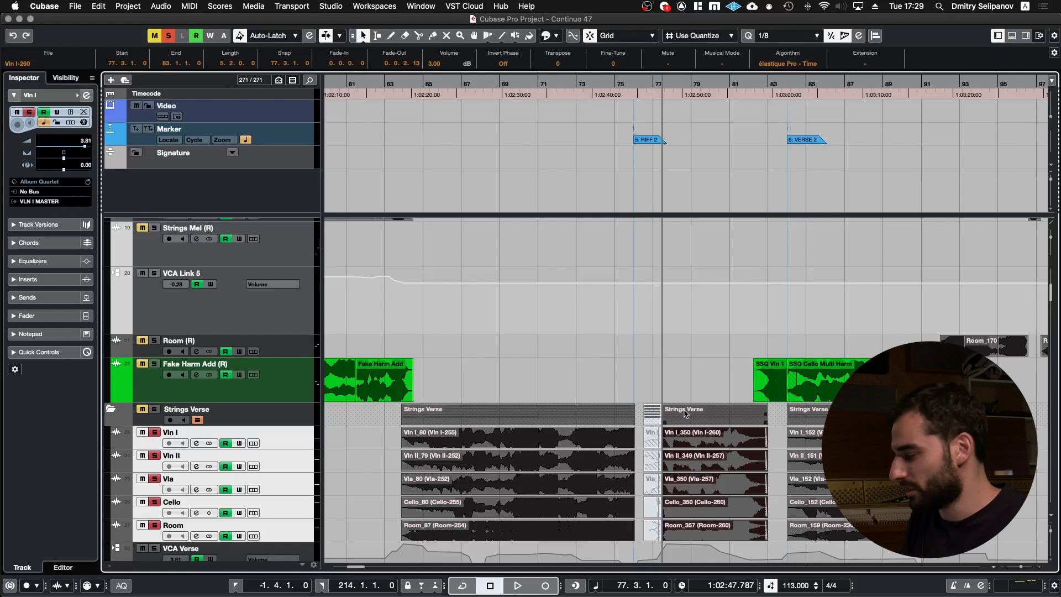
key(space)
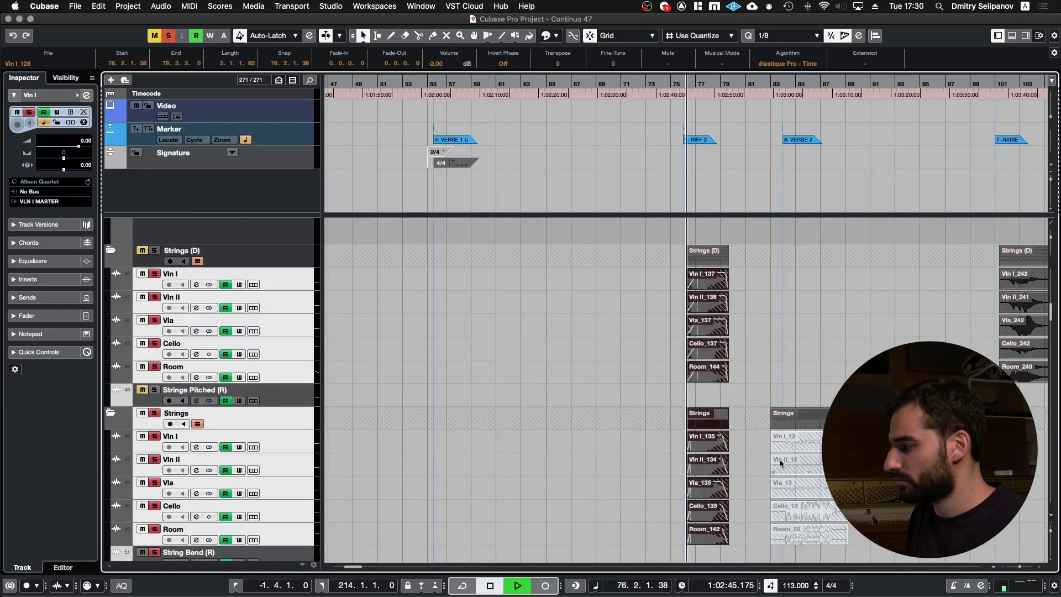
Listen to the soloed Strings (D) and Strings folder tracks through RIFF 2 and stop playback
scroll(761, 450, up, 3)
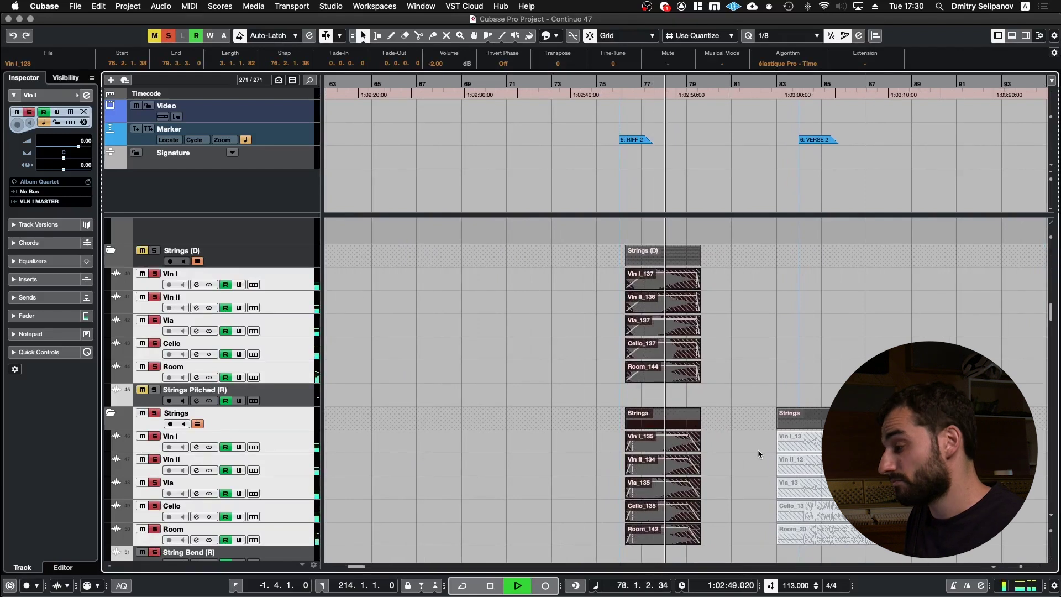
scroll(759, 449, up, 3)
scroll(758, 449, down, 3)
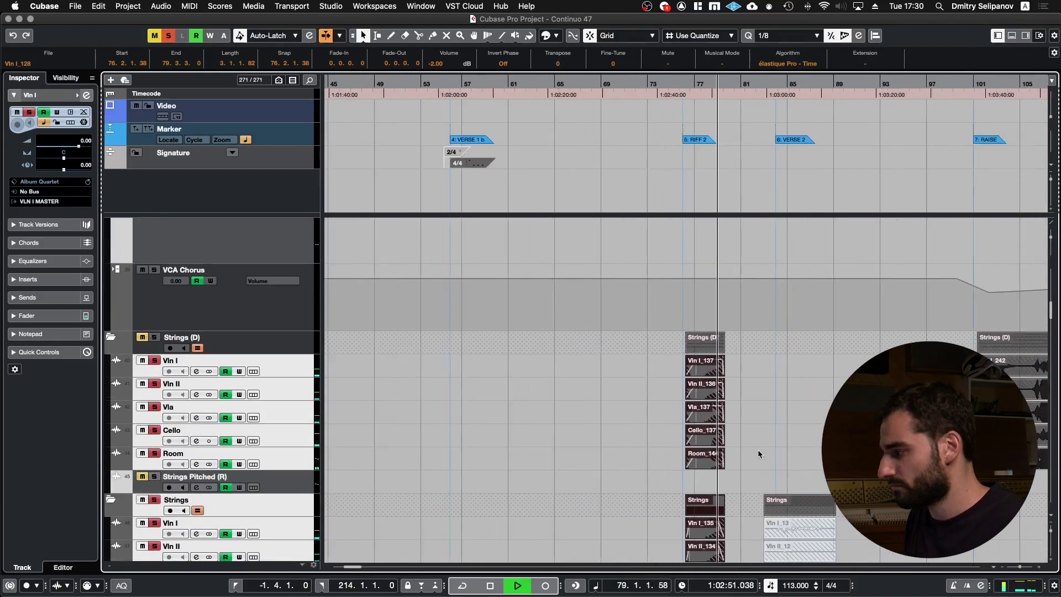
key(space)
Select the Strings Verse clips after RIFF 2 and play the full mix from their start at bar 77
scroll(757, 440, up, 3)
scroll(758, 440, up, 4)
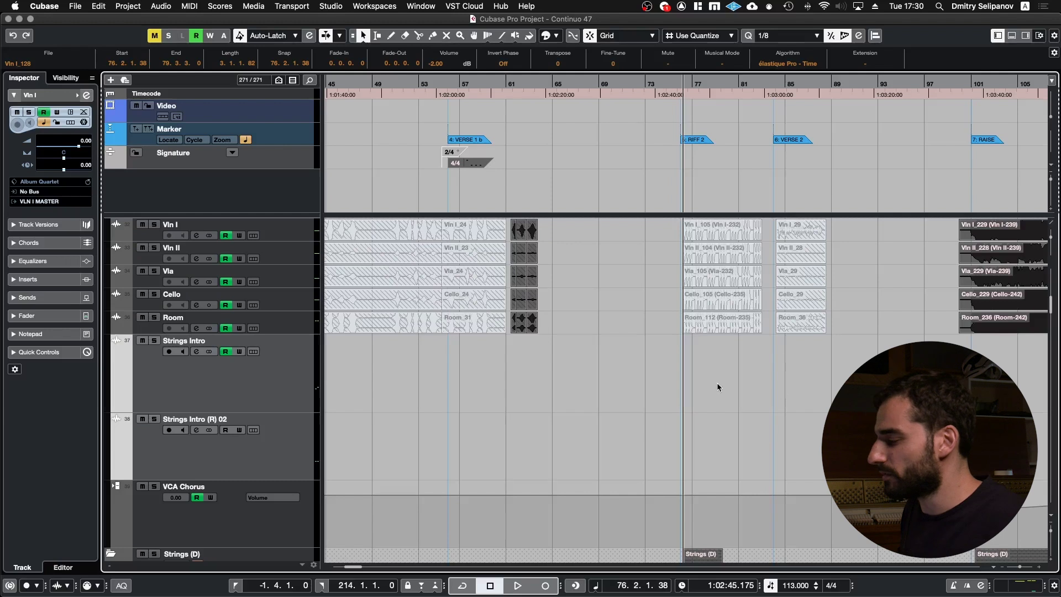
scroll(718, 386, up, 10)
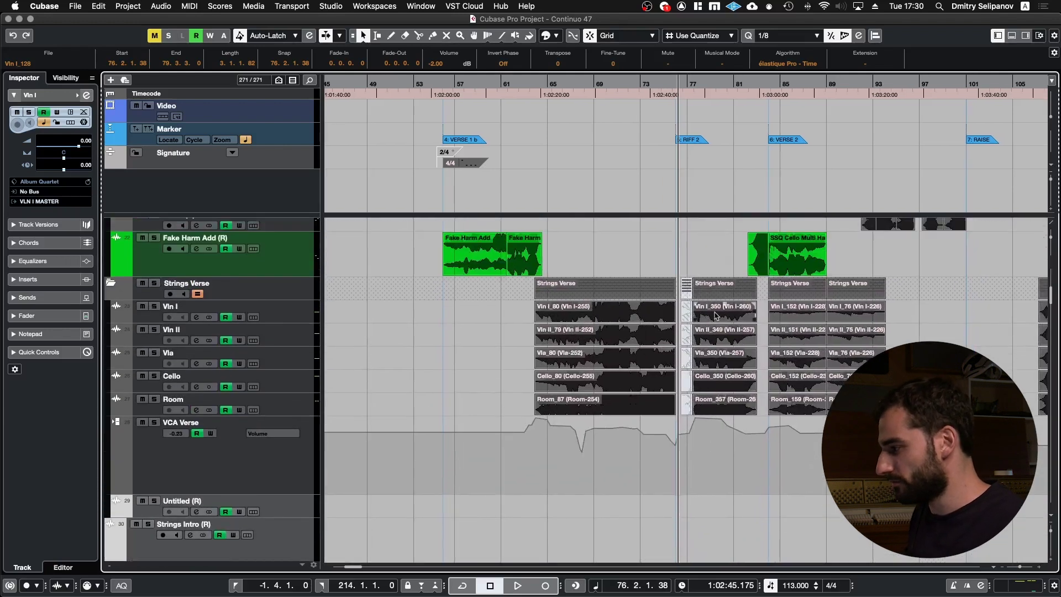
click(716, 316)
key(l)
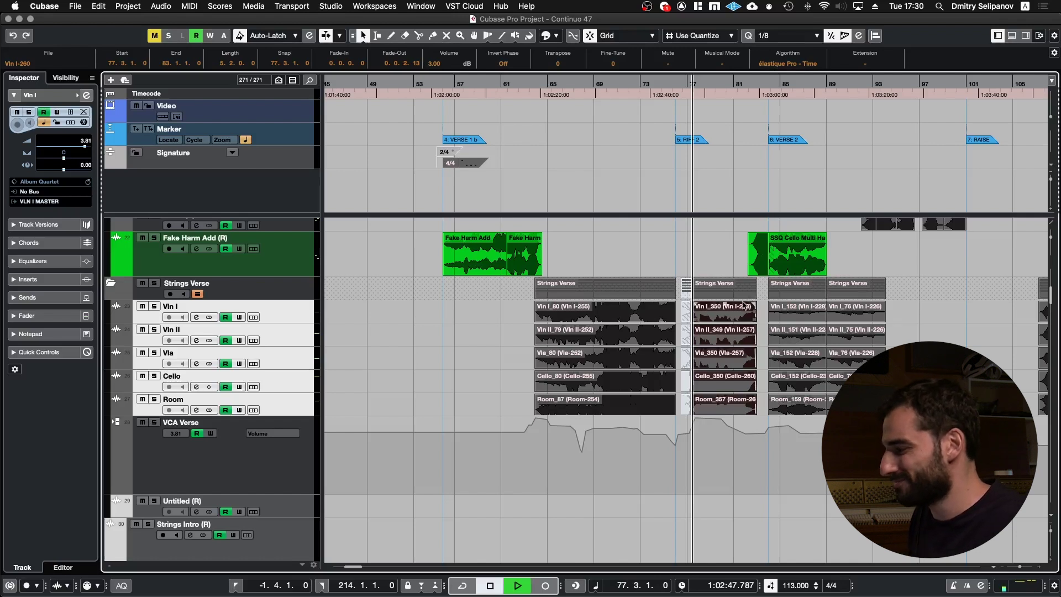
scroll(738, 307, up, 2)
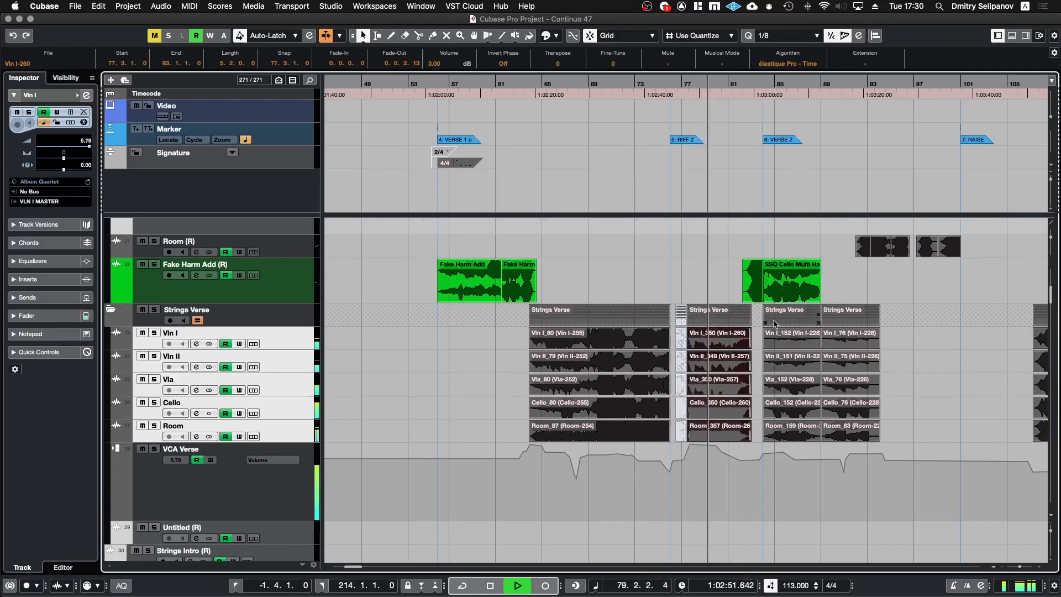
Examine the strings, strings bus and piano tracks during playback into VERSE 2 and stop playback
scroll(768, 376, down, 10)
scroll(763, 416, down, 4)
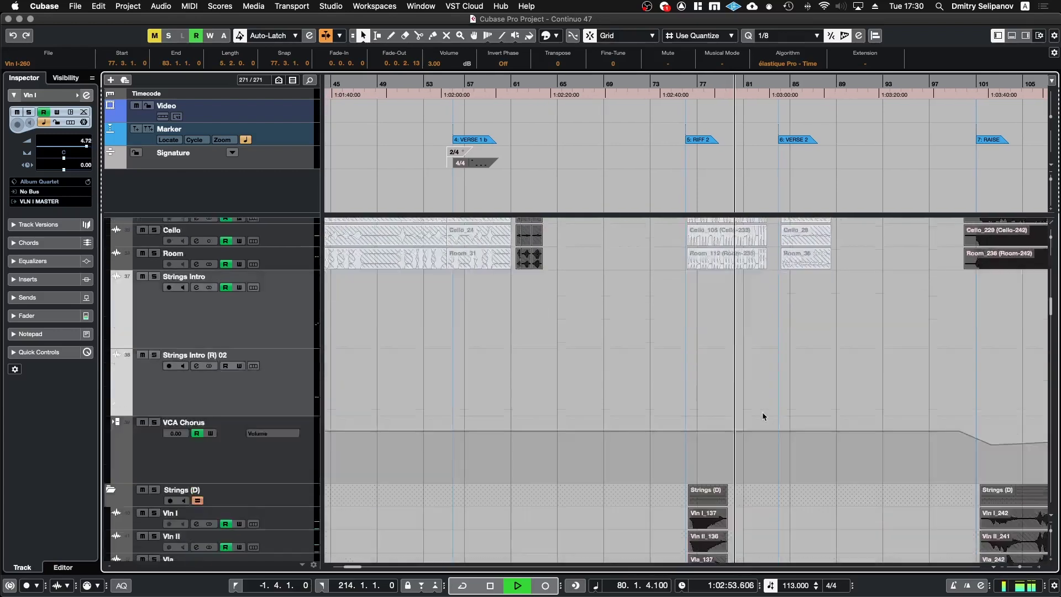
scroll(763, 416, down, 15)
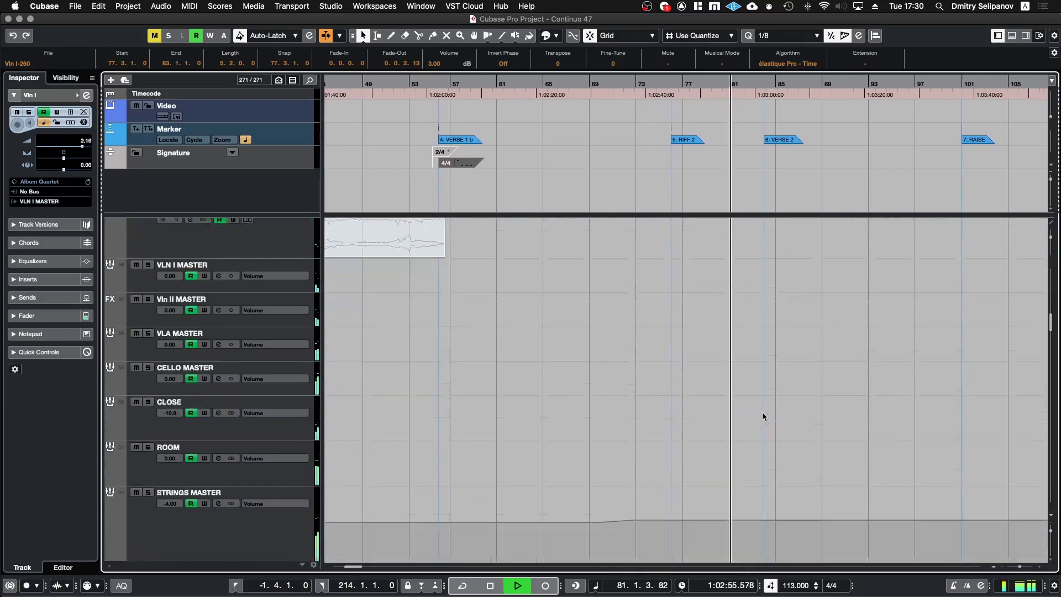
scroll(764, 416, down, 15)
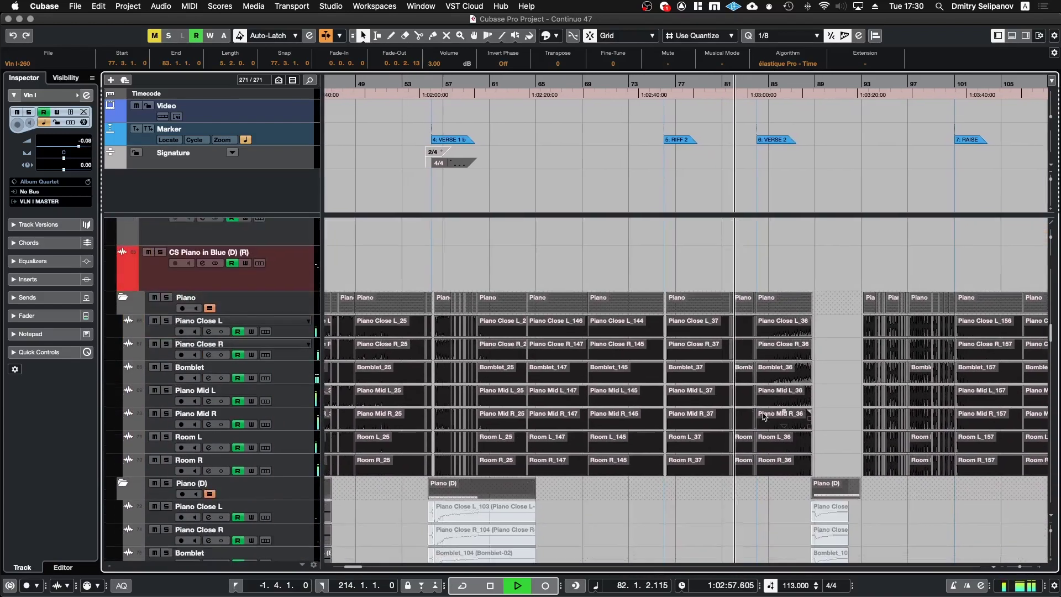
scroll(763, 417, down, 5)
scroll(764, 417, up, 20)
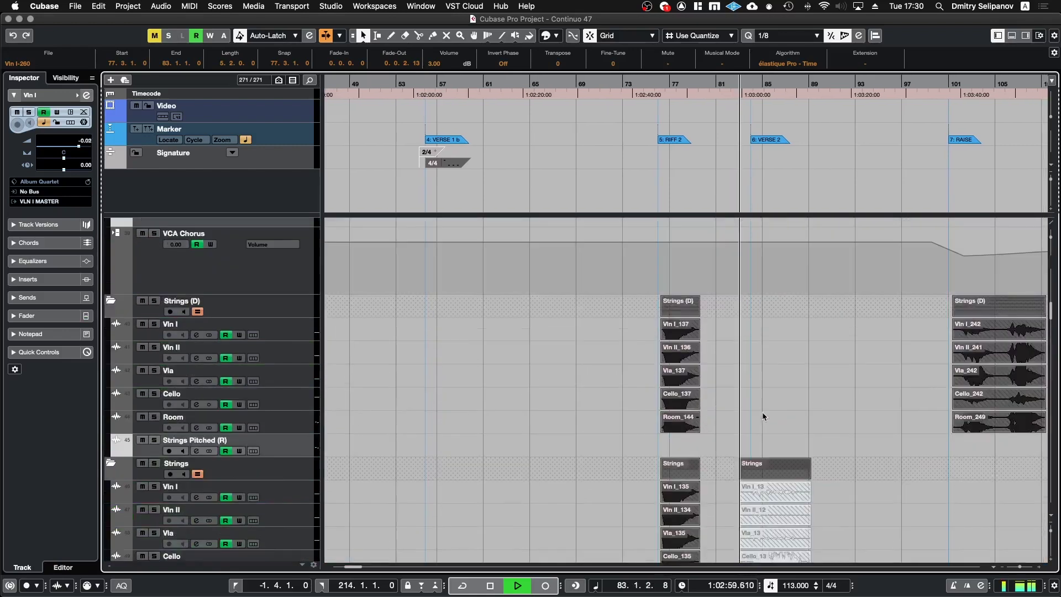
scroll(763, 416, up, 20)
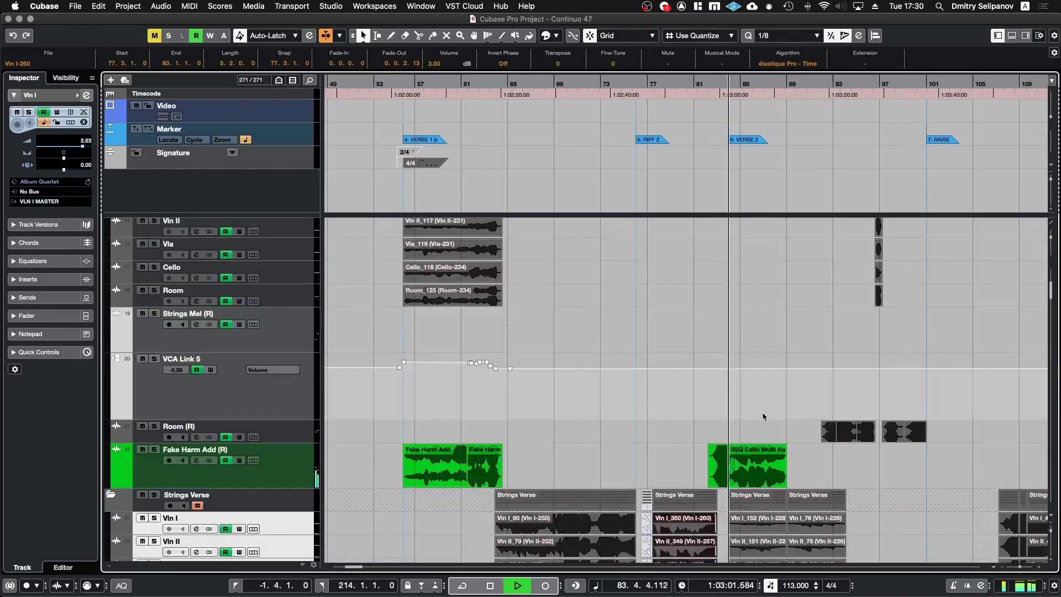
scroll(762, 413, up, 6)
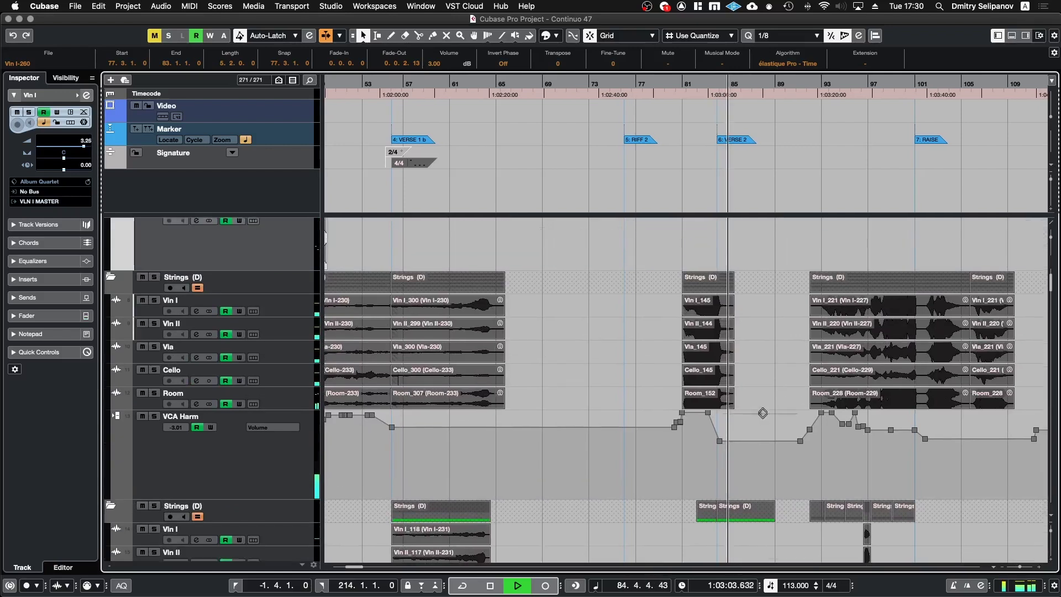
click(754, 395)
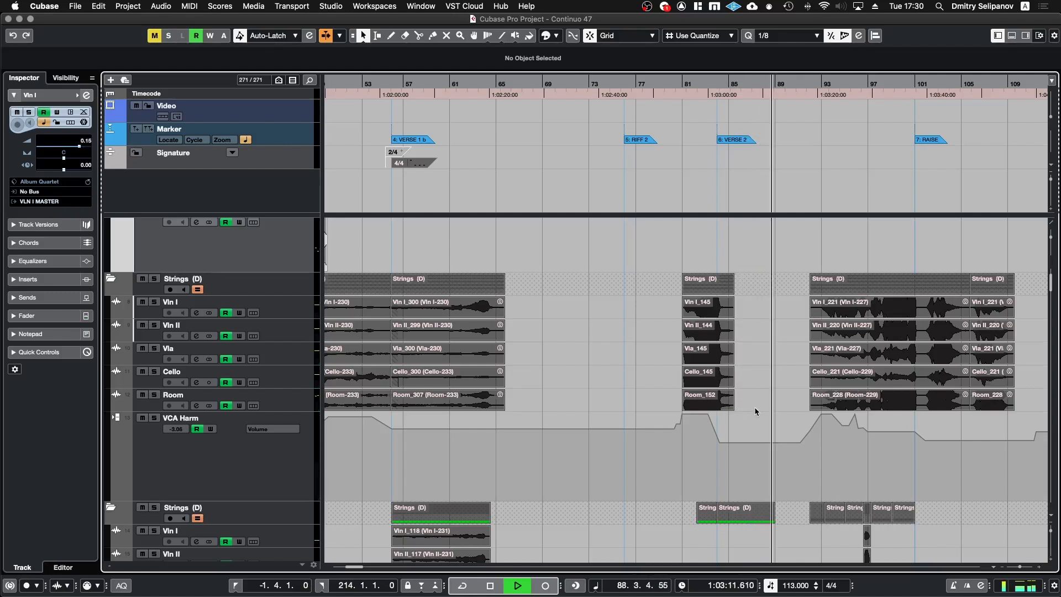
key(space)
Listen to the Strings (D) clips soloed from bar 81 to the VERSE 2 marker, stop playback and turn off the solo
drag(761, 403, 687, 301)
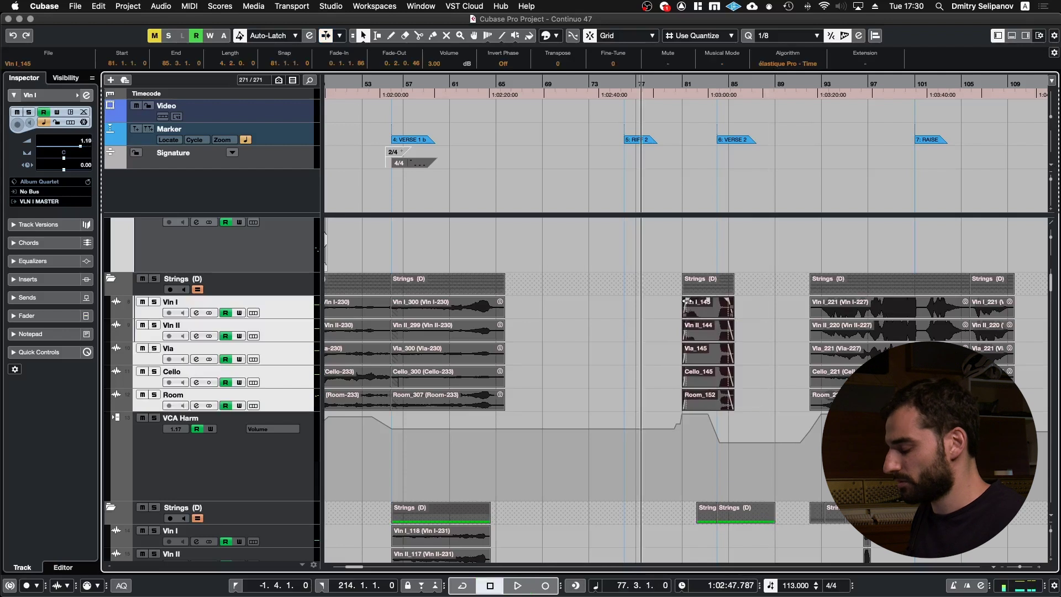
key(l)
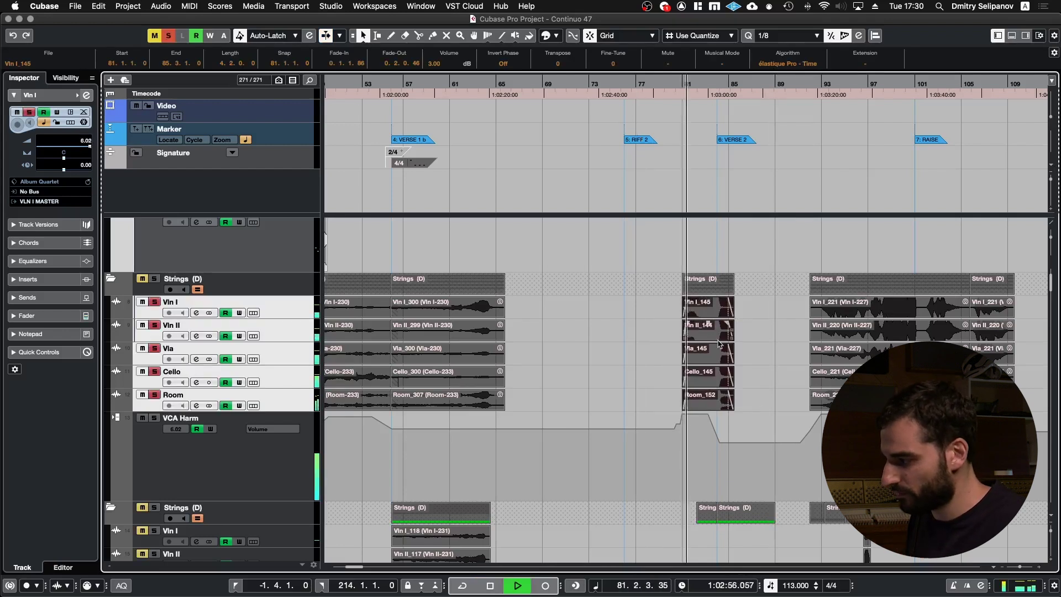
scroll(717, 339, down, 10)
drag(673, 460, 704, 470)
scroll(673, 471, down, 5)
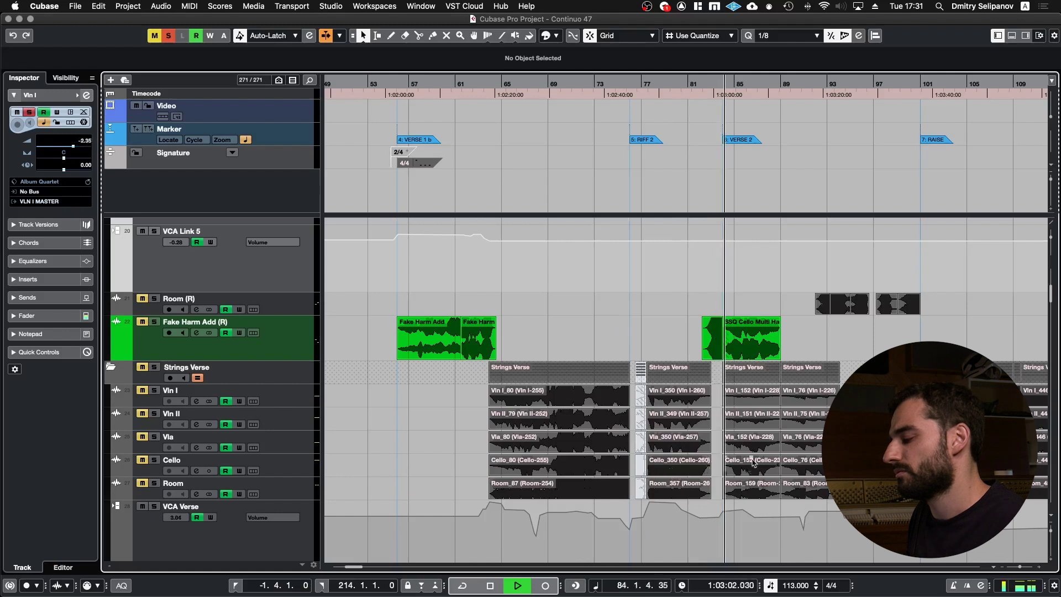
key(space)
Find the Piano folder among the piano and synth tracks, listen to it soloed in VERSE 2 and turn off the solo
scroll(741, 387, down, 20)
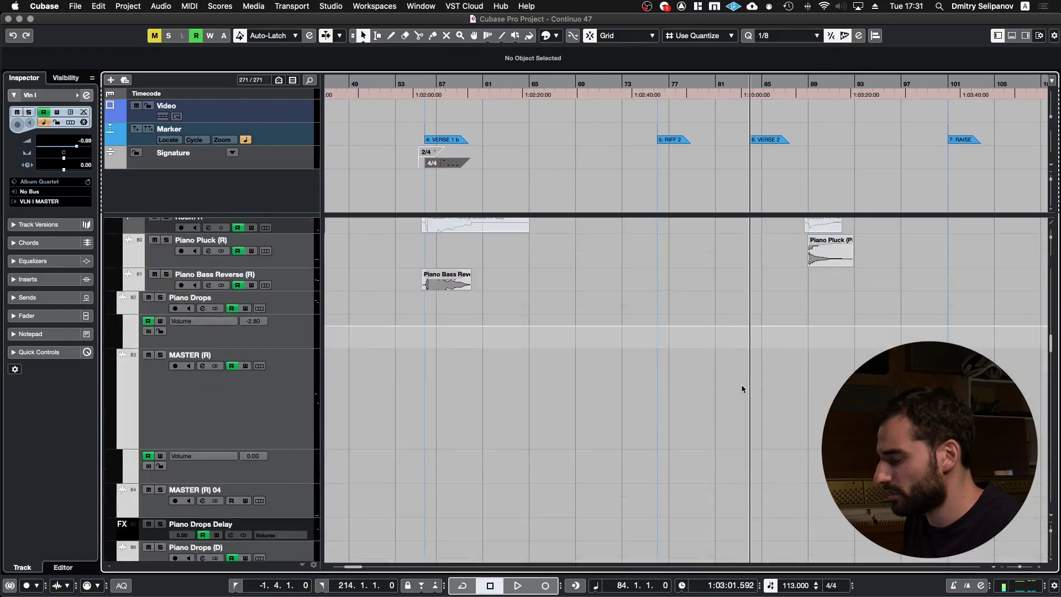
scroll(741, 389, down, 15)
scroll(741, 393, down, 15)
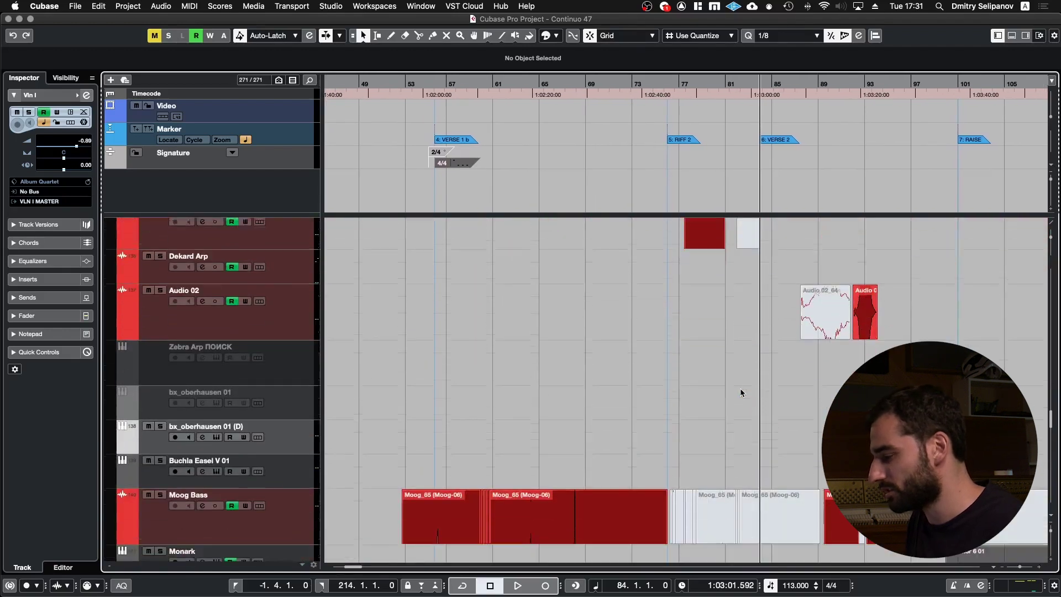
scroll(742, 392, up, 20)
scroll(741, 369, up, 15)
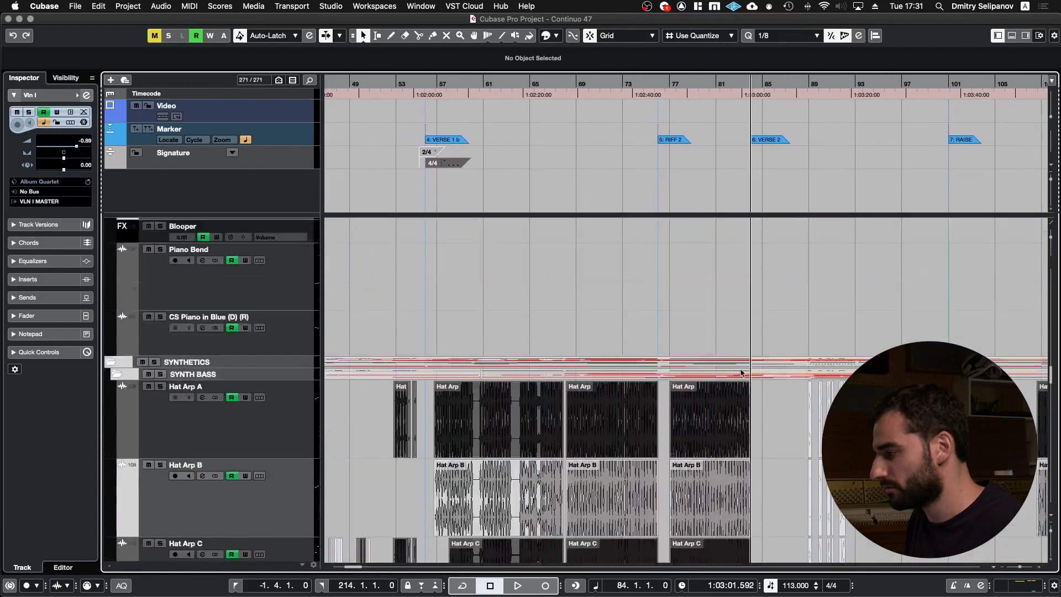
scroll(741, 366, up, 15)
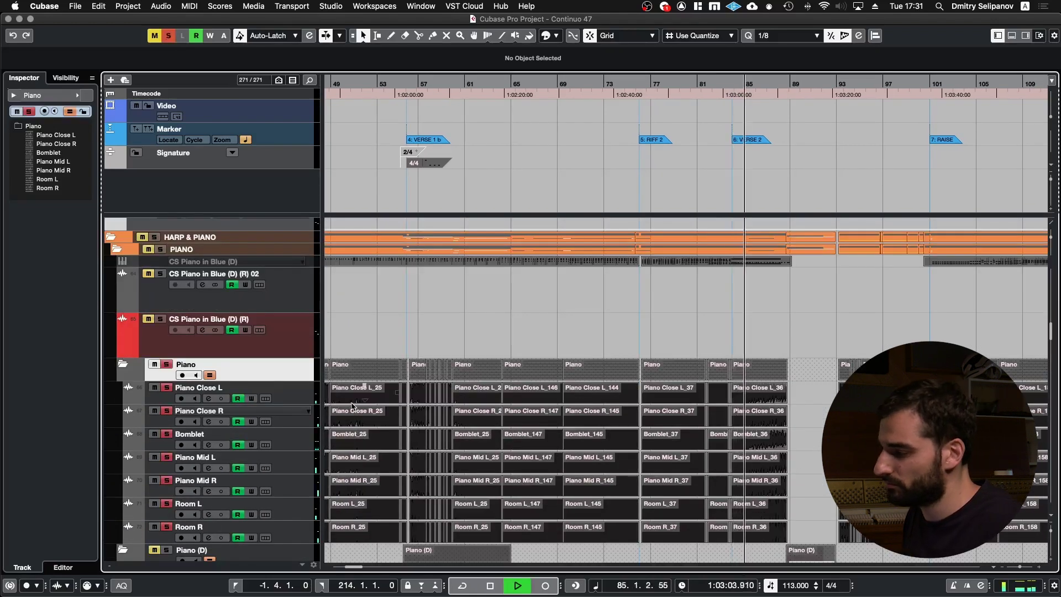
key(s)
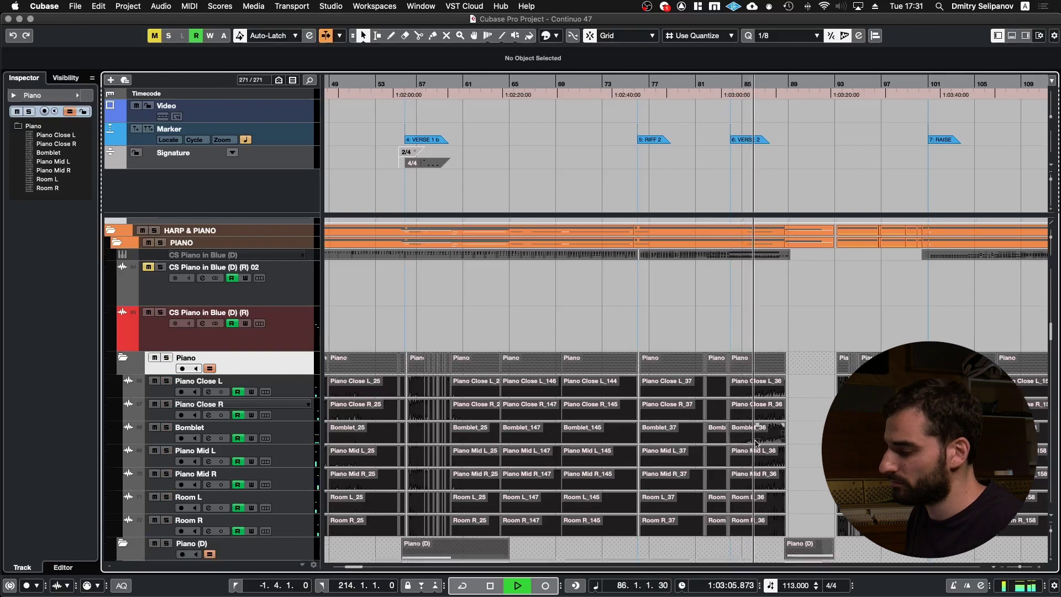
Listen to the full mix up to the Piano (D) and Piano Pluck clips in VERSE 2 and stop playback
scroll(753, 443, down, 8)
scroll(754, 439, down, 6)
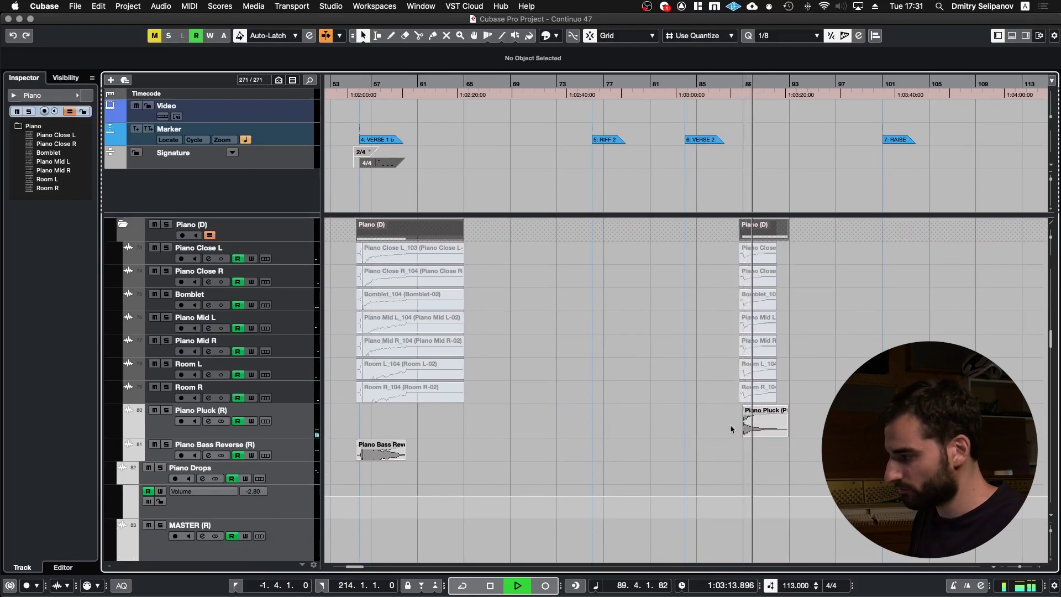
key(space)
Solo the Piano Pluck (R) track, listen to its clip from bar 88, stop playback and turn off the solo
click(763, 425)
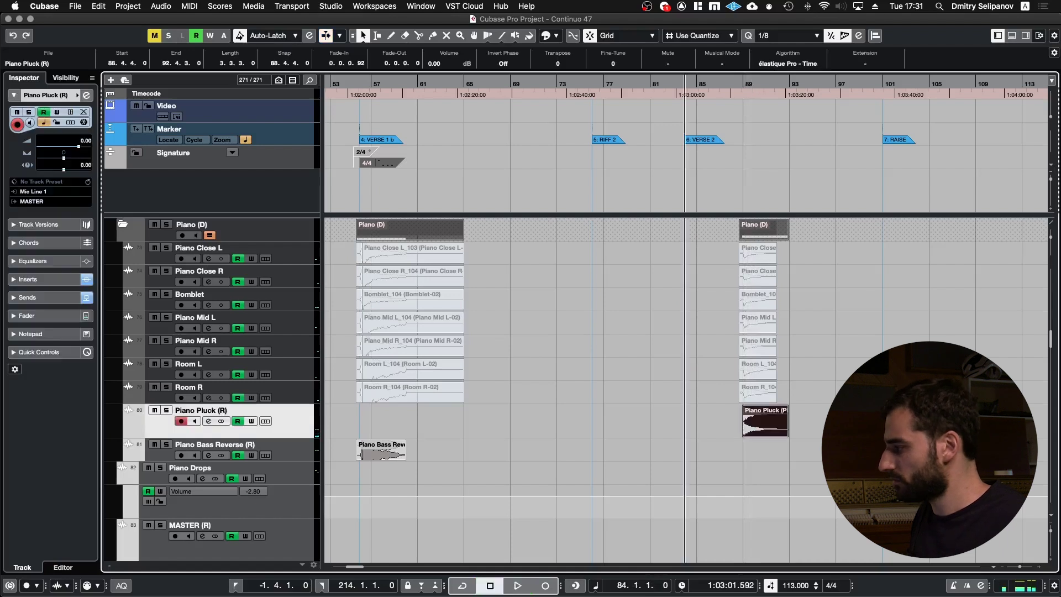
key(l)
key(s)
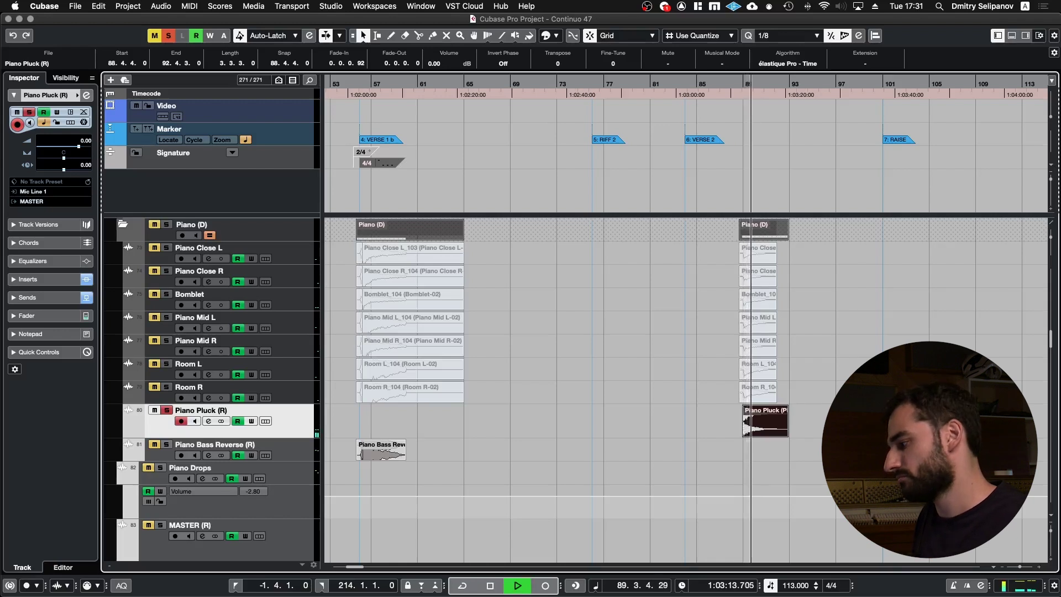
key(space)
key(s)
Look through the synth tracks during VERSE 2 playback and select the Audio 02_60 clip at bar 92
scroll(799, 463, down, 10)
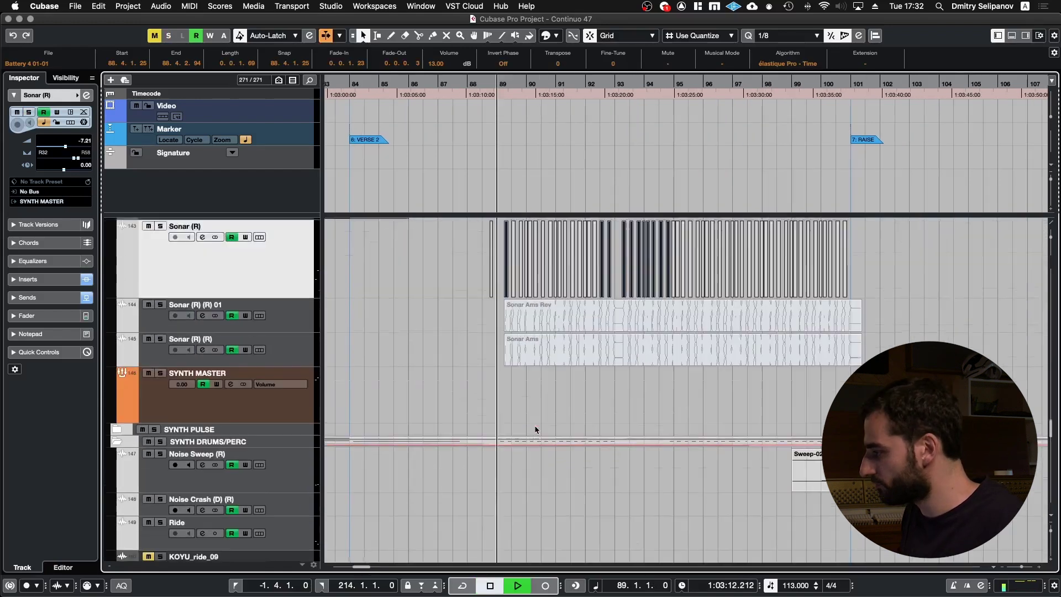
scroll(535, 426, up, 8)
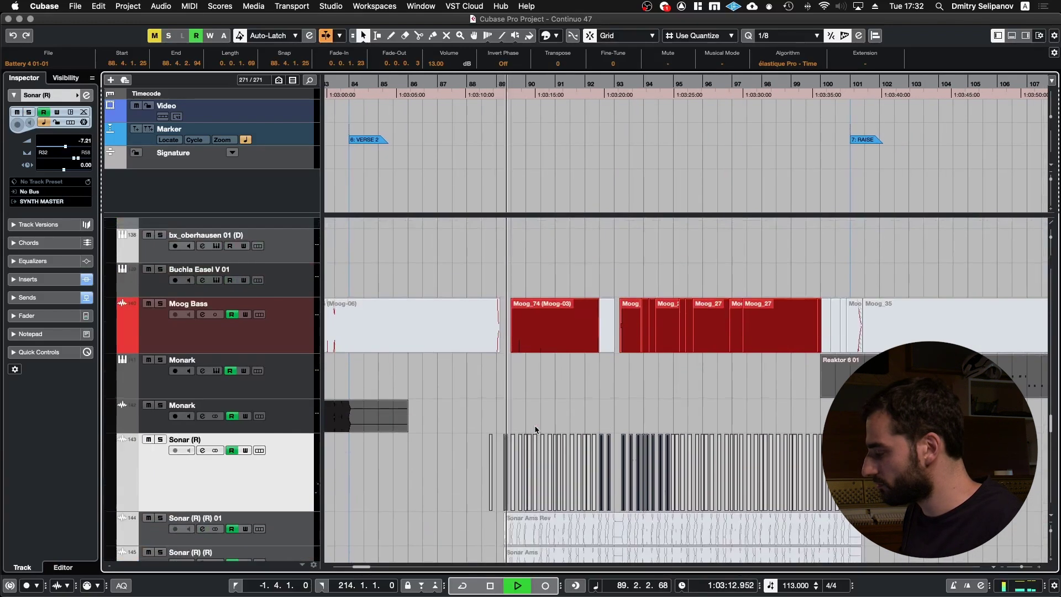
scroll(535, 429, up, 5)
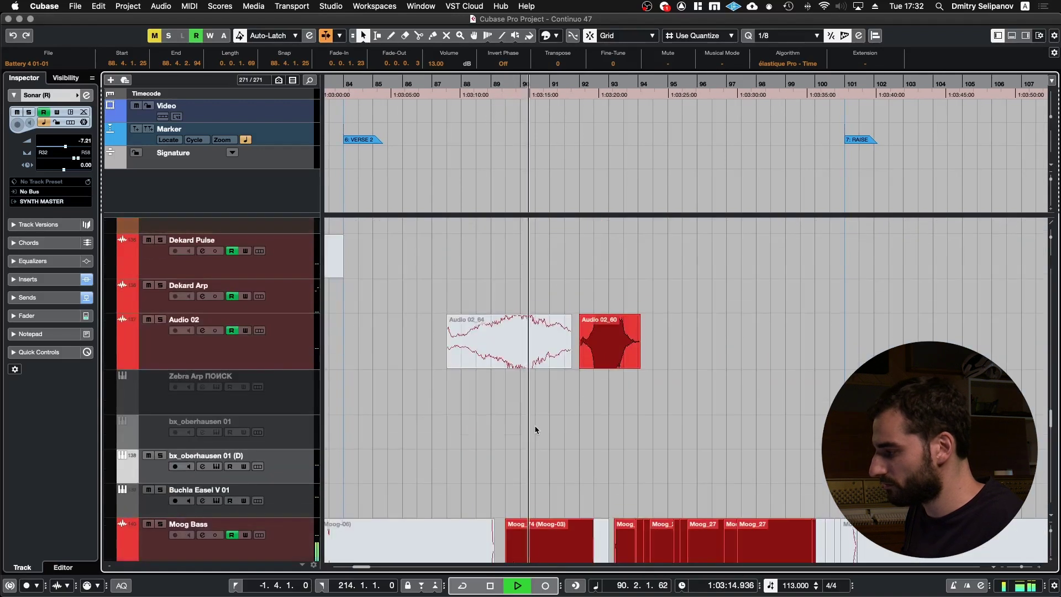
scroll(535, 430, down, 4)
scroll(533, 458, up, 1)
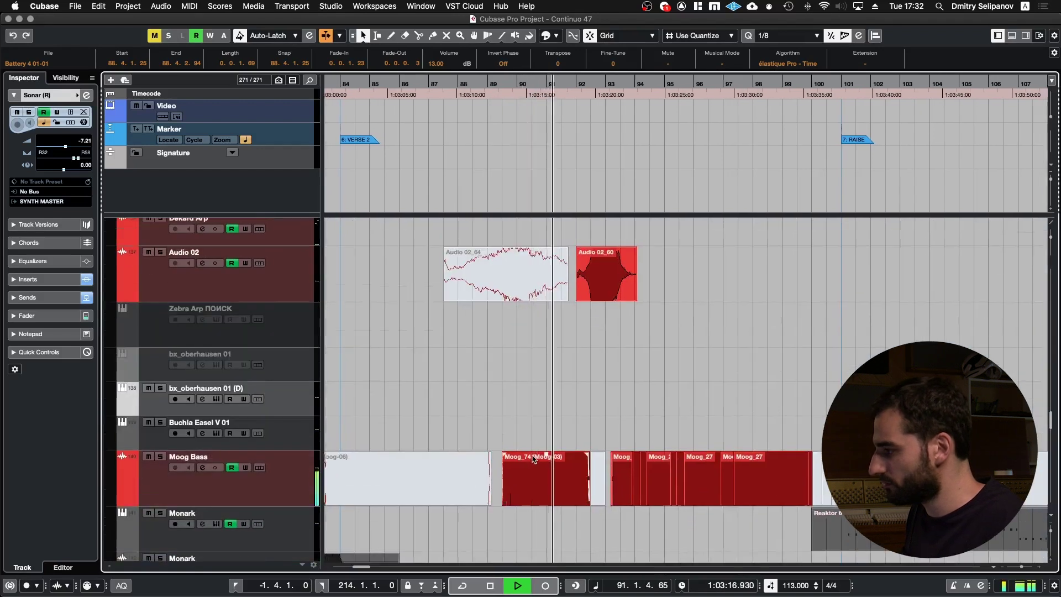
scroll(534, 458, up, 1)
click(619, 299)
scroll(633, 367, up, 5)
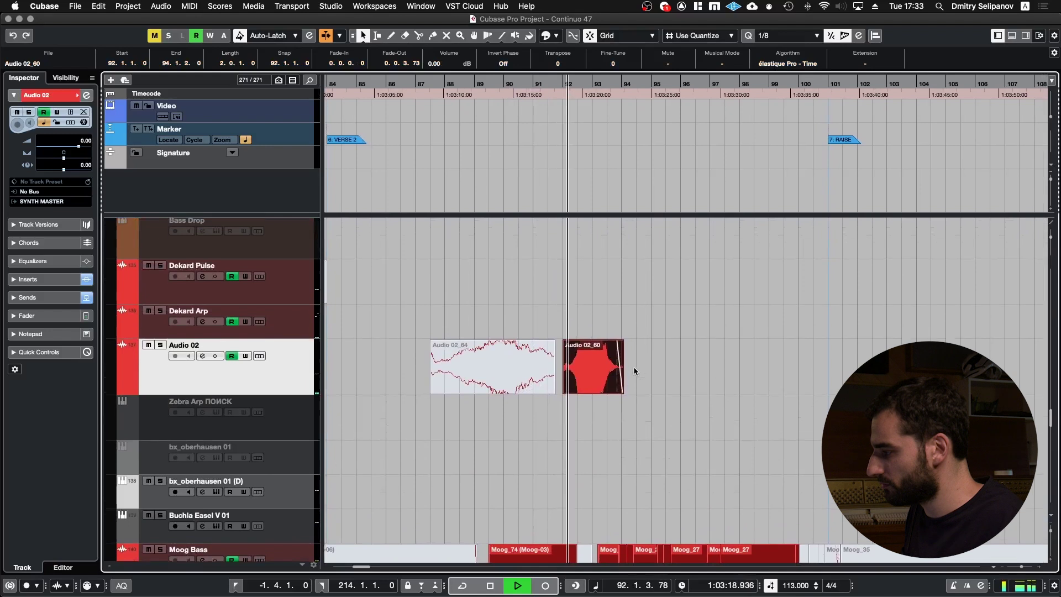
Solo the Audio 02 track, replay its clip from bar 92 and stop playback
scroll(633, 366, up, 1)
key(s)
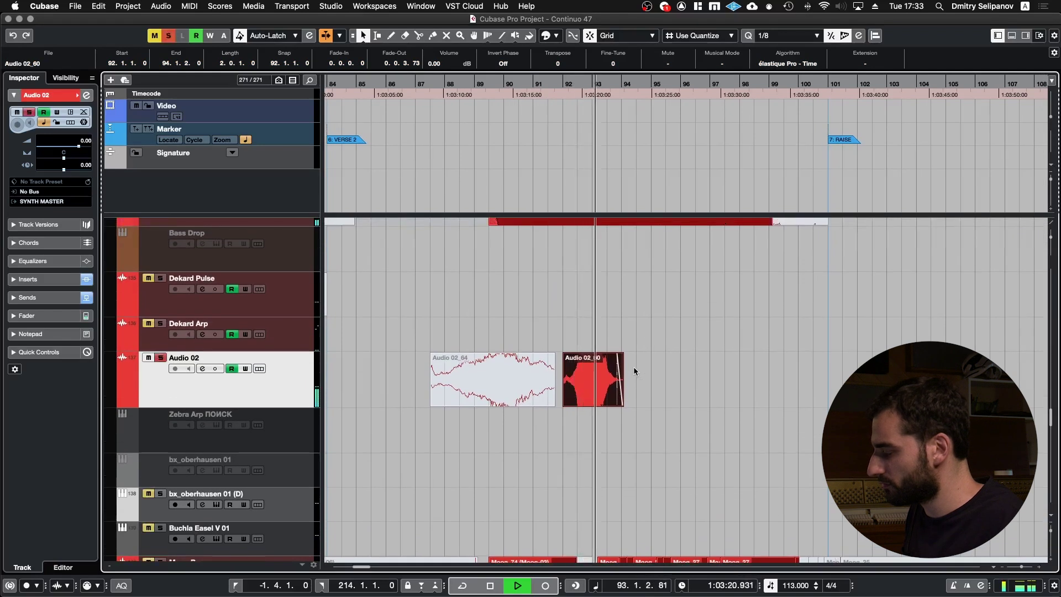
click(576, 84)
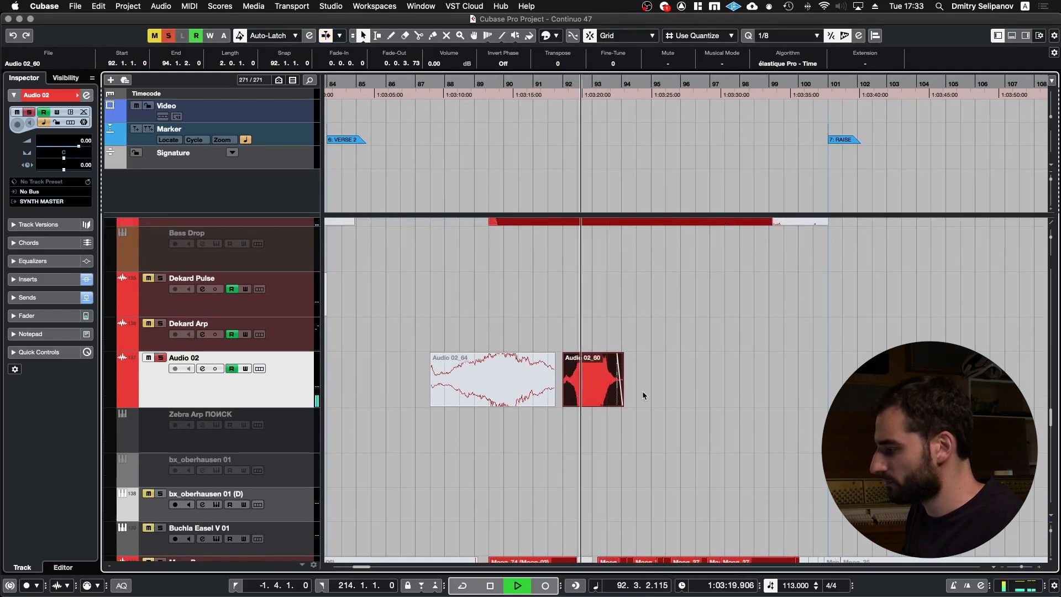
key(space)
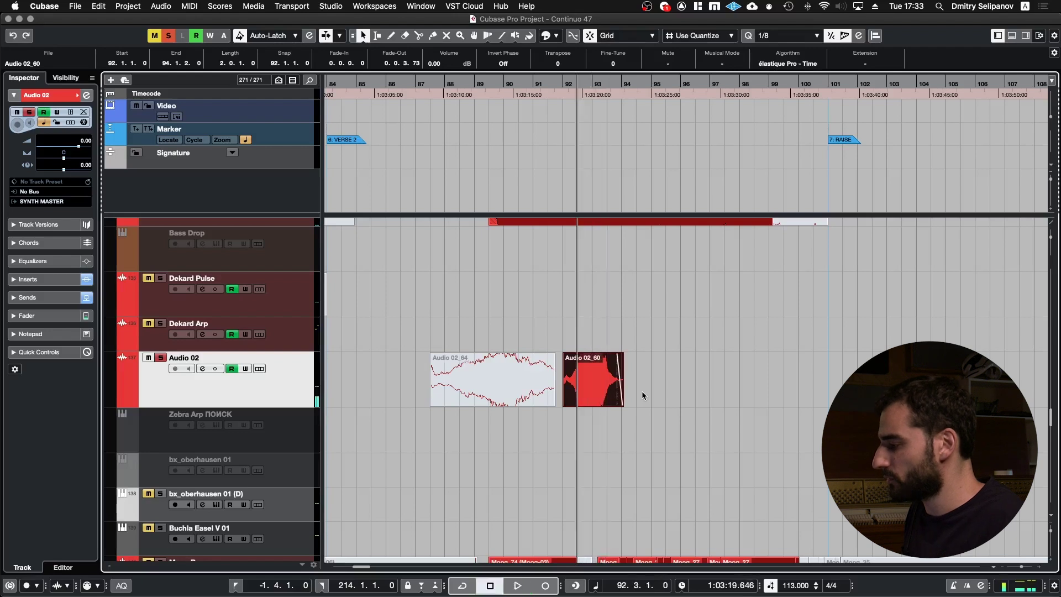
Find the Room (R) strings track, select its first three clips from bar 92, listen to them soloed and stop playback
scroll(642, 391, up, 15)
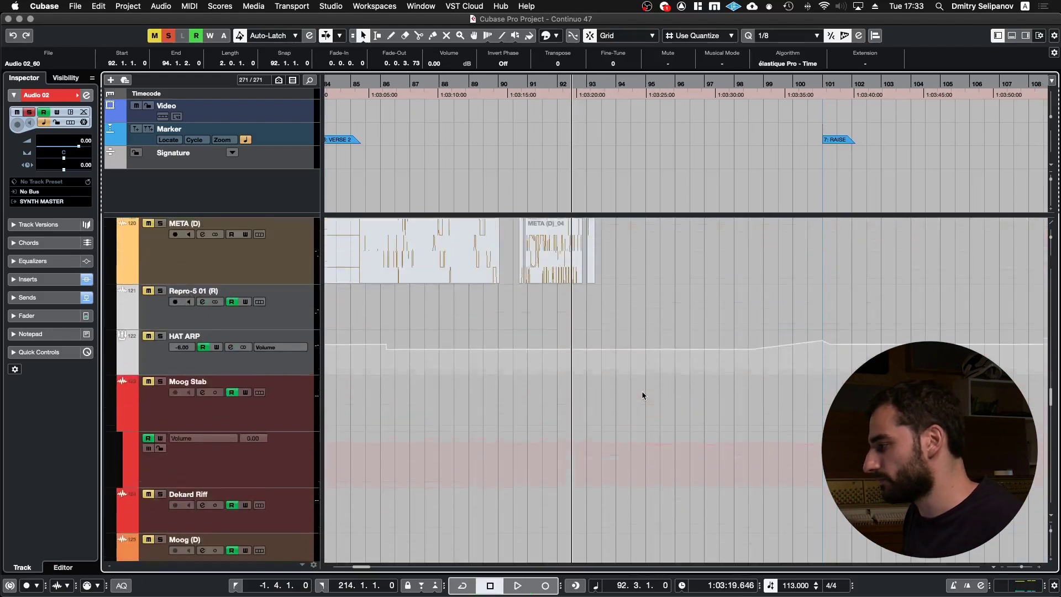
scroll(642, 391, up, 18)
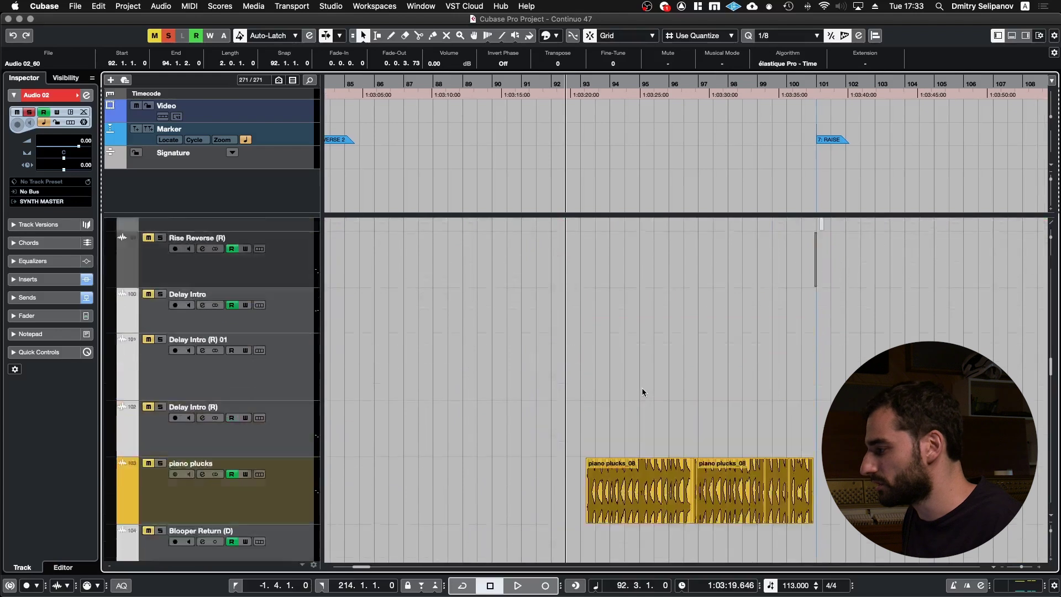
scroll(642, 387, up, 15)
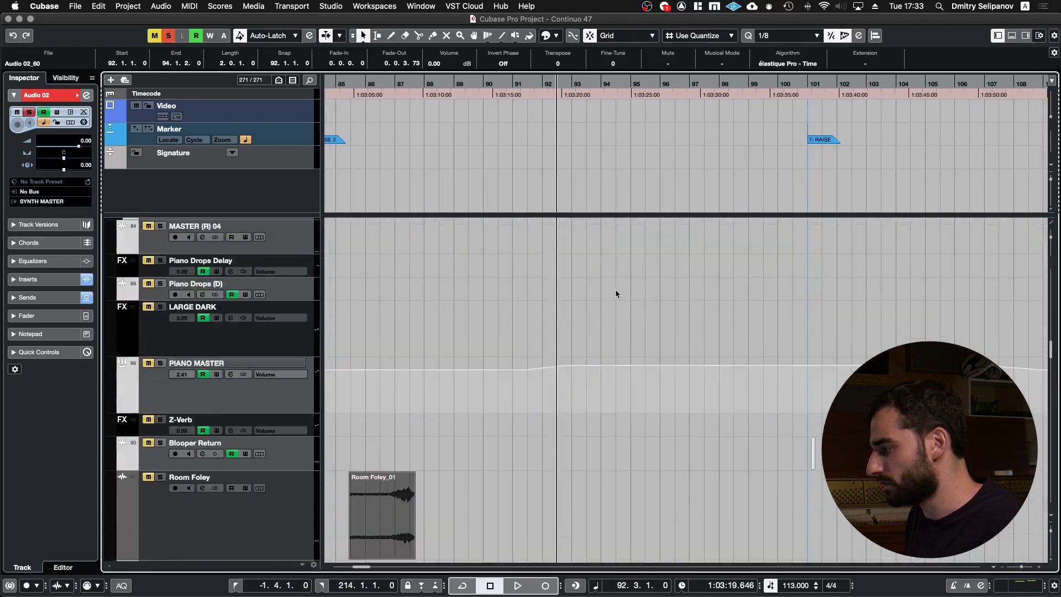
scroll(615, 288, up, 20)
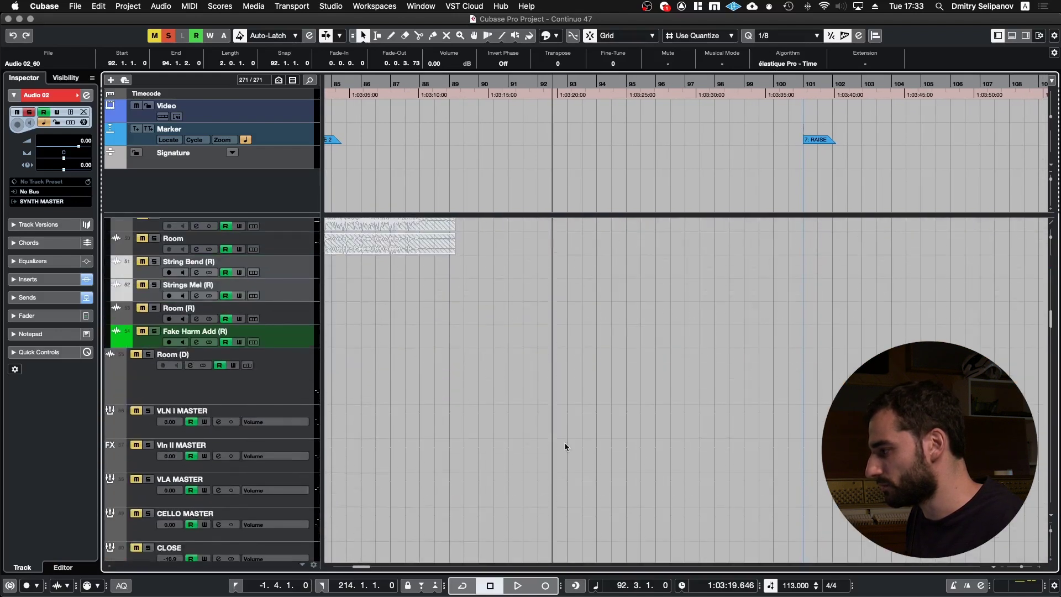
scroll(565, 443, up, 20)
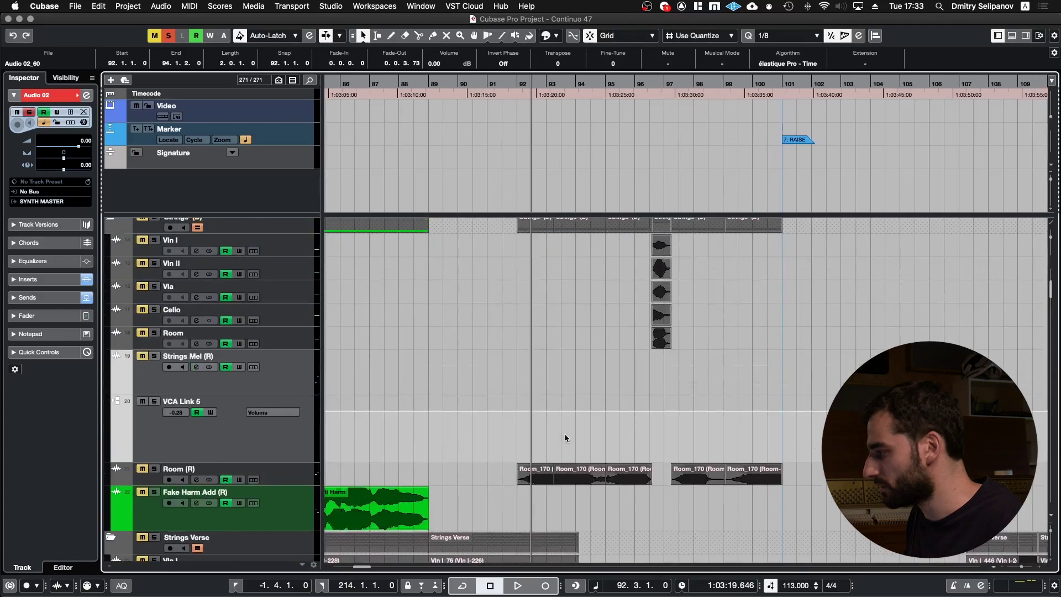
scroll(565, 435, down, 1)
drag(502, 456, 643, 454)
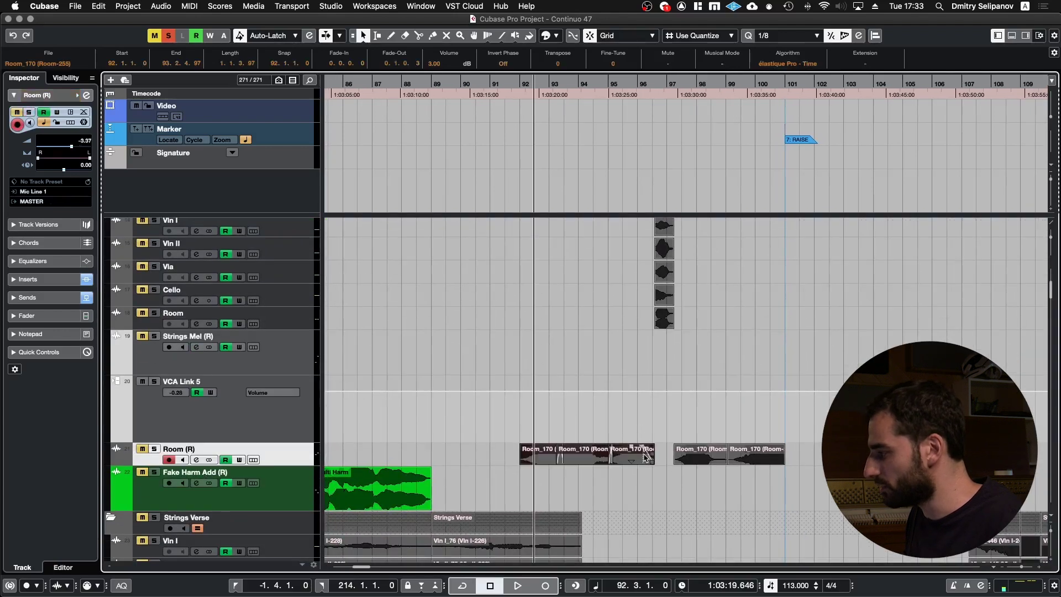
key(l)
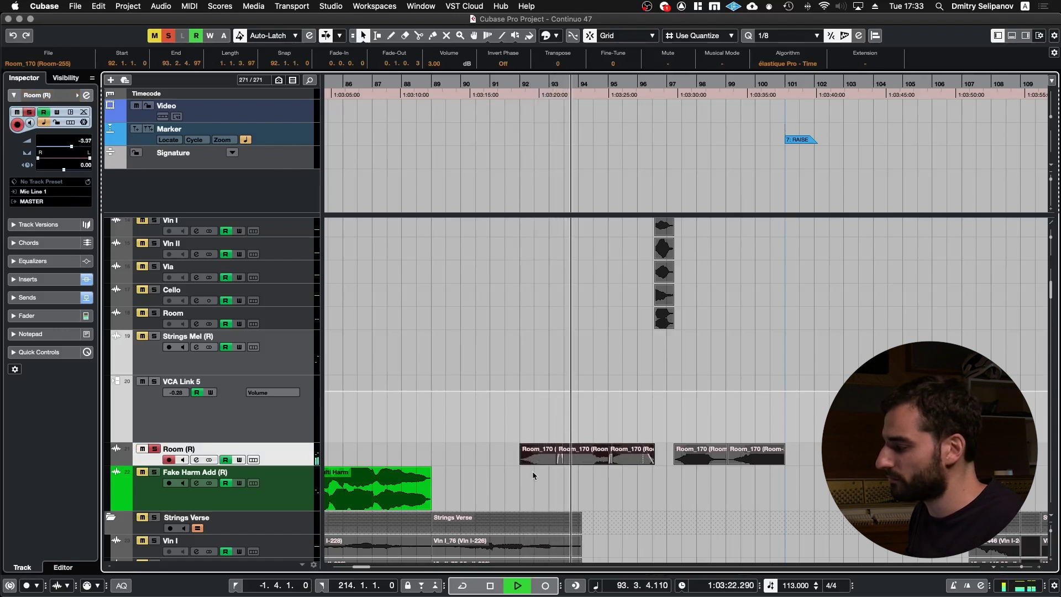
key(space)
Listen to the Audio 02_60 clip soloed from bar 92, turn off the solo and move the cursor to bar 94
scroll(532, 471, down, 15)
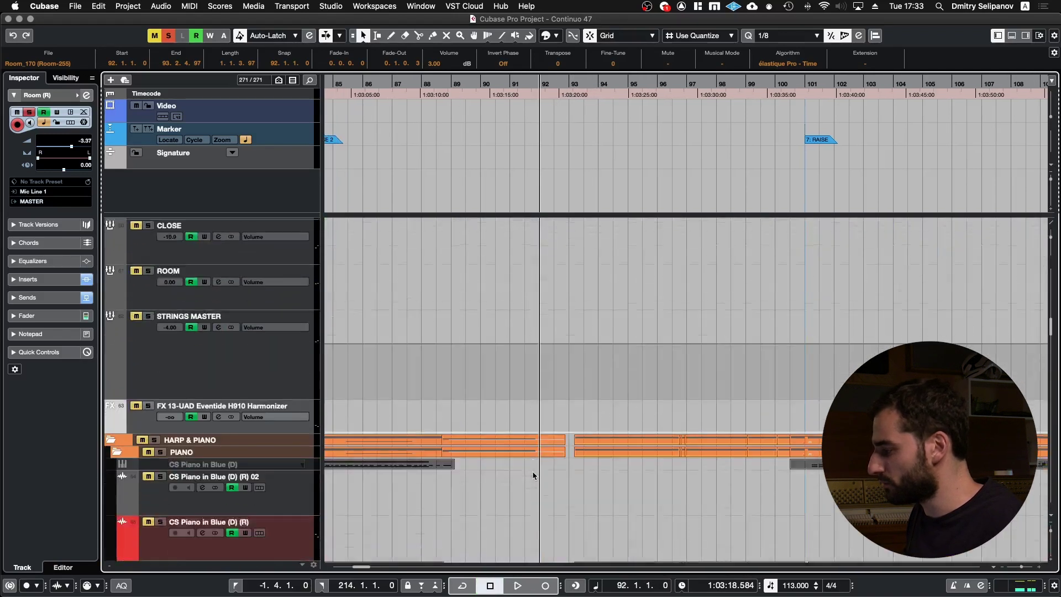
scroll(532, 471, down, 20)
click(590, 335)
key(space)
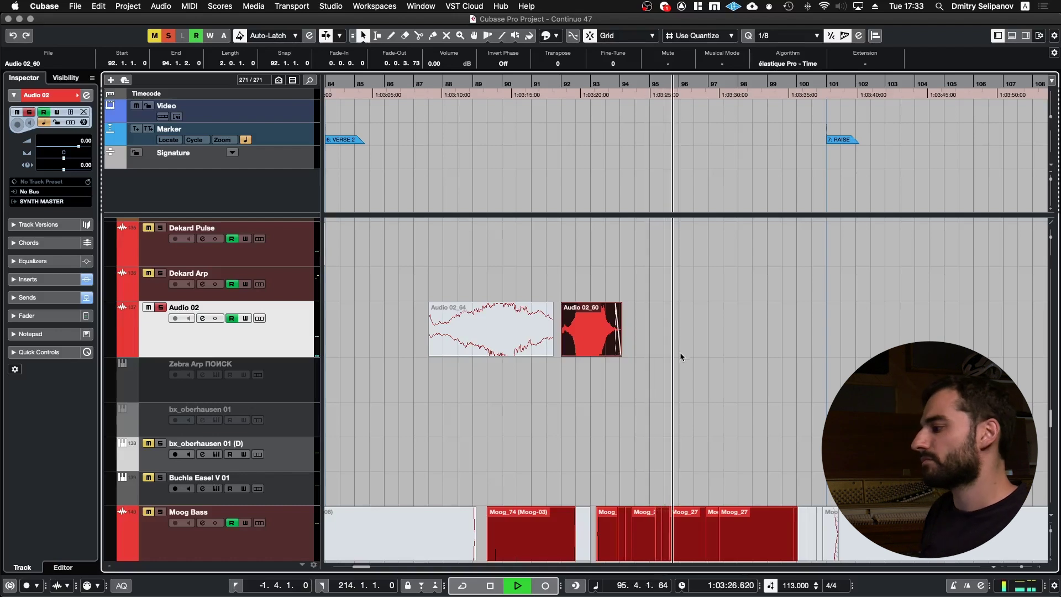
key(space)
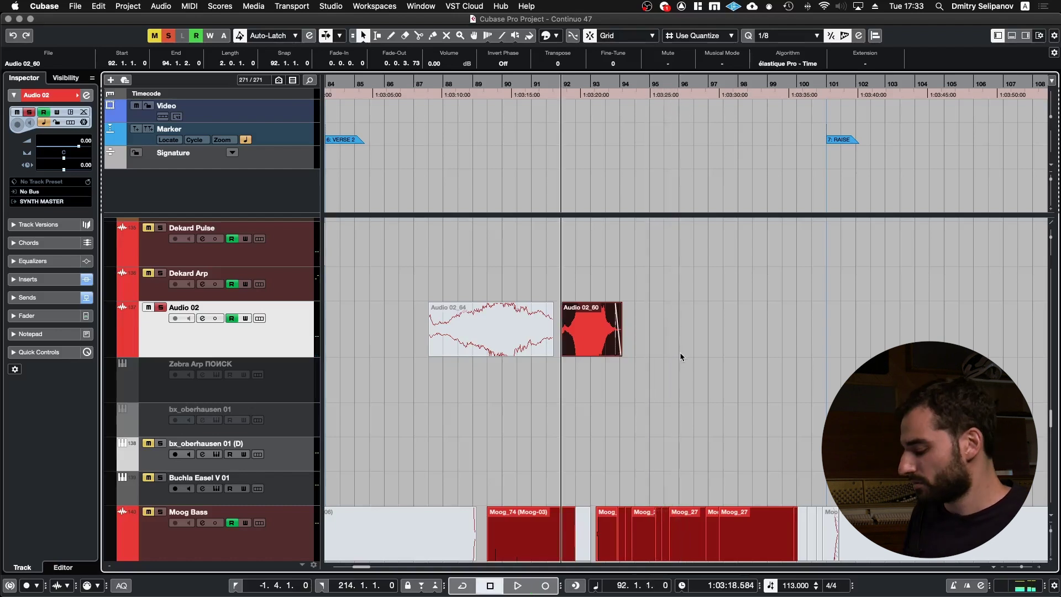
key(KP_Add)
key(KP_Add)
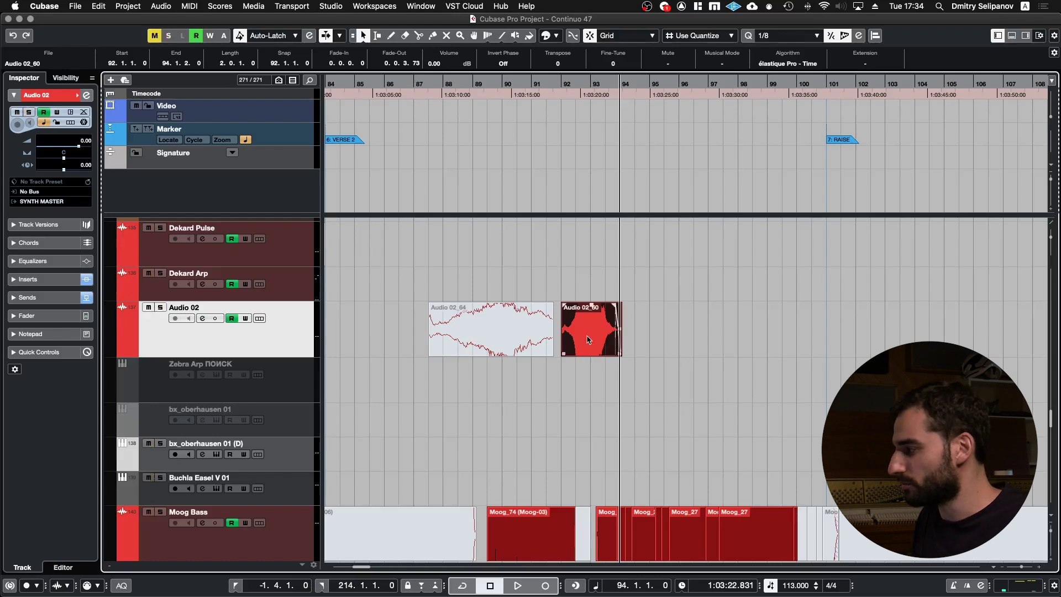
Look back through the piano tracks up to the Room (R) and Strings Verse clips in VERSE 2
scroll(587, 339, up, 20)
scroll(588, 339, right, 3)
scroll(588, 338, up, 8)
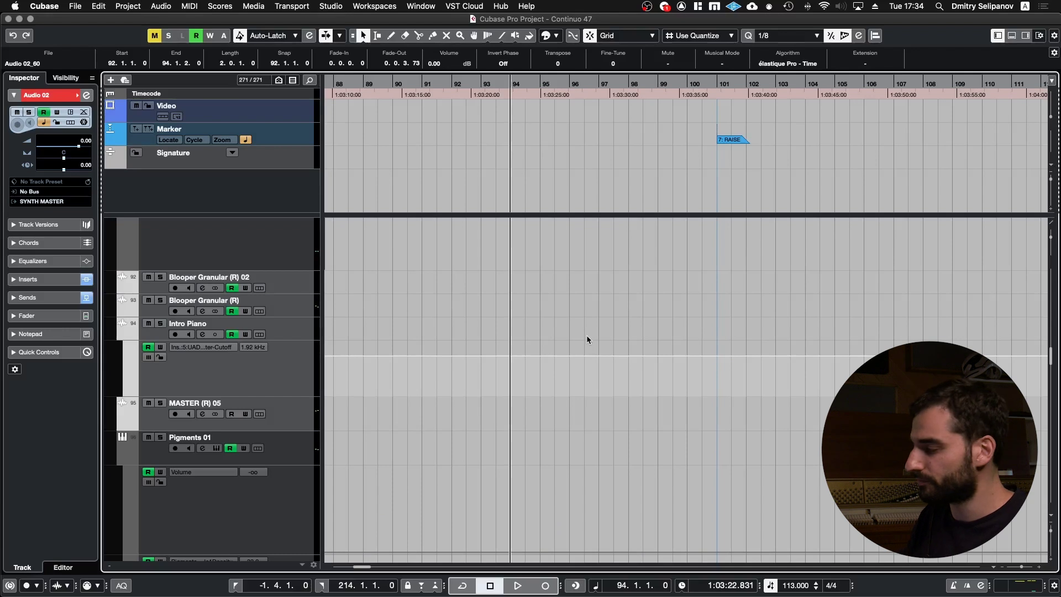
scroll(587, 339, up, 20)
scroll(587, 340, left, 5)
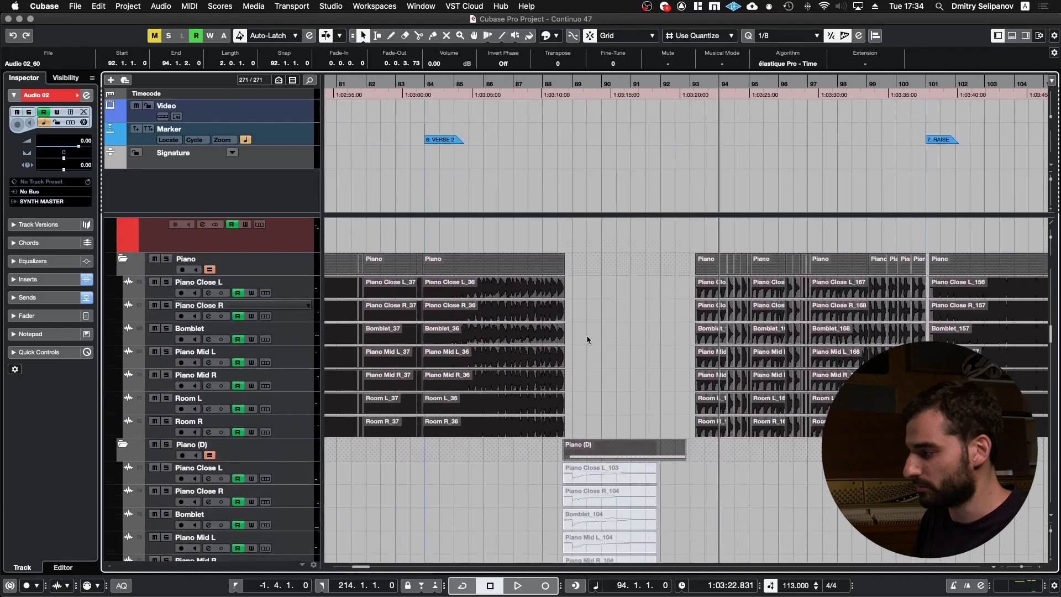
scroll(587, 339, up, 2)
scroll(587, 338, up, 15)
scroll(587, 339, right, 3)
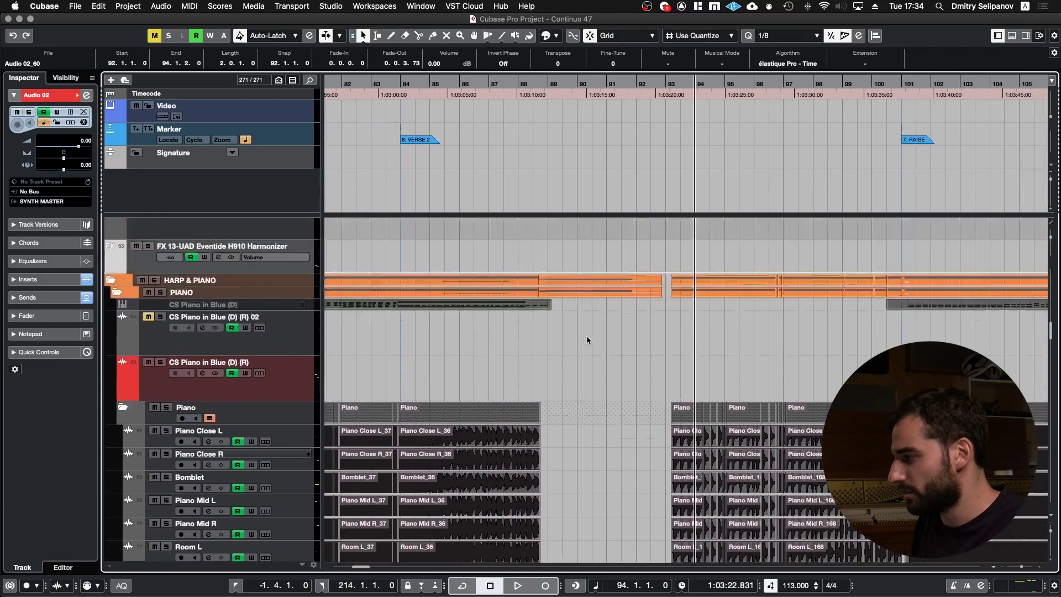
scroll(588, 339, up, 15)
scroll(587, 339, right, 1)
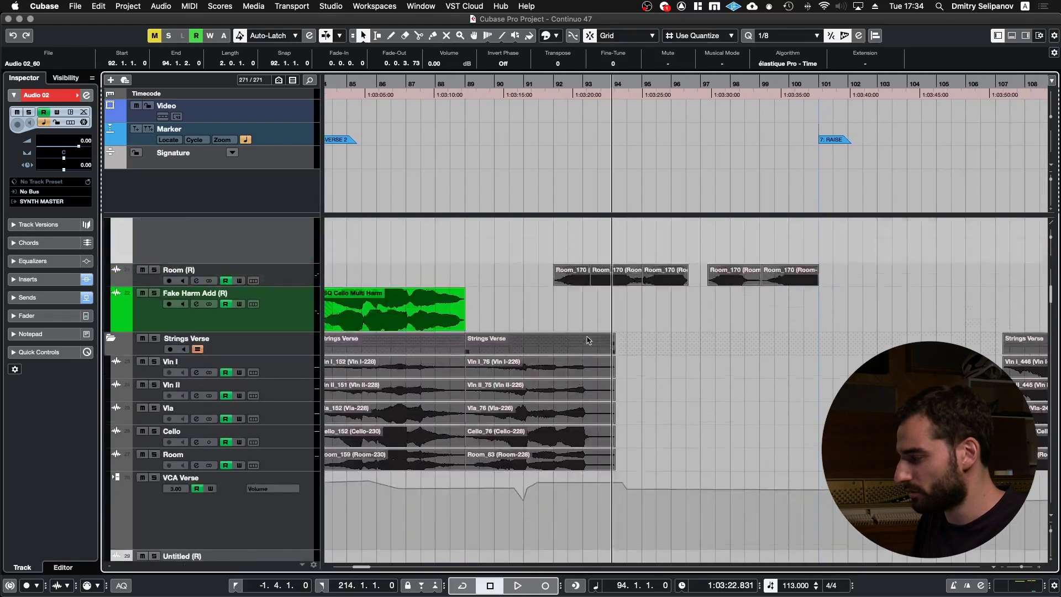
Select all Room (R) clips between bar 92 and the RAISE marker and move the cursor to their start
click(552, 339)
click(551, 339)
scroll(853, 332, up, 10)
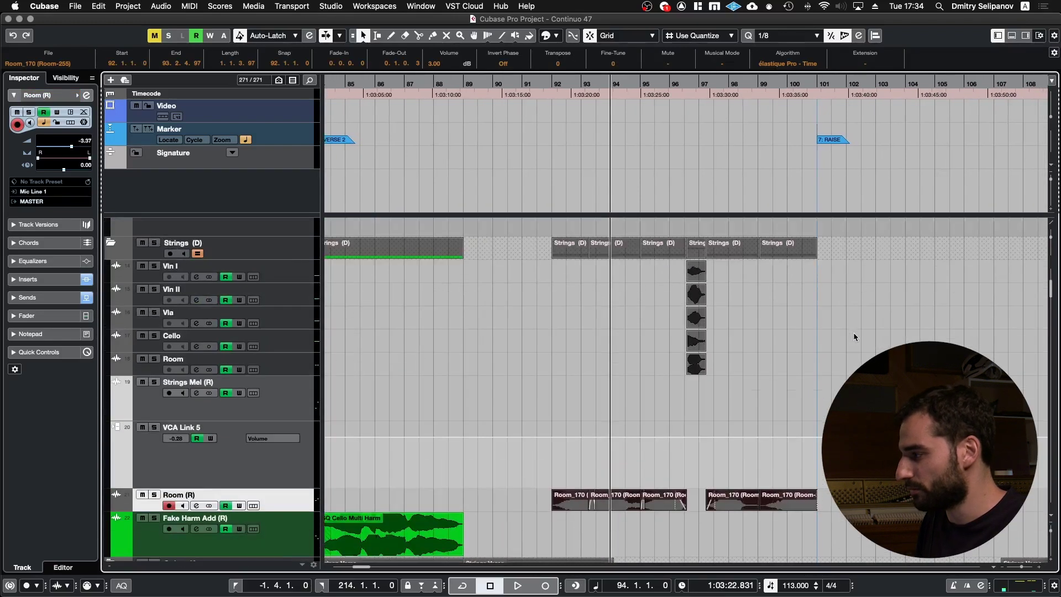
scroll(760, 402, down, 2)
scroll(759, 402, left, 1)
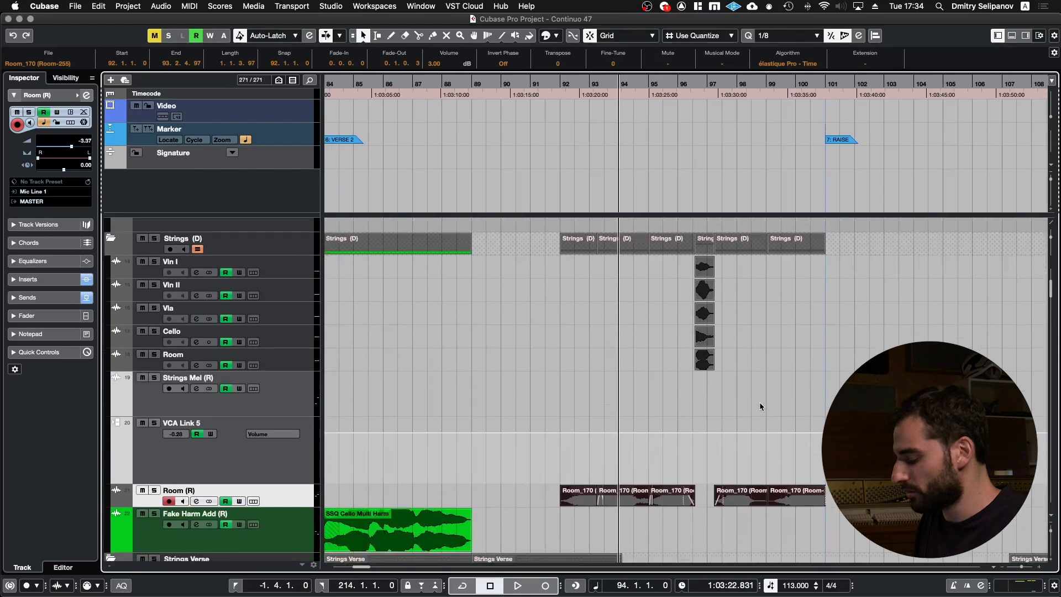
key(l)
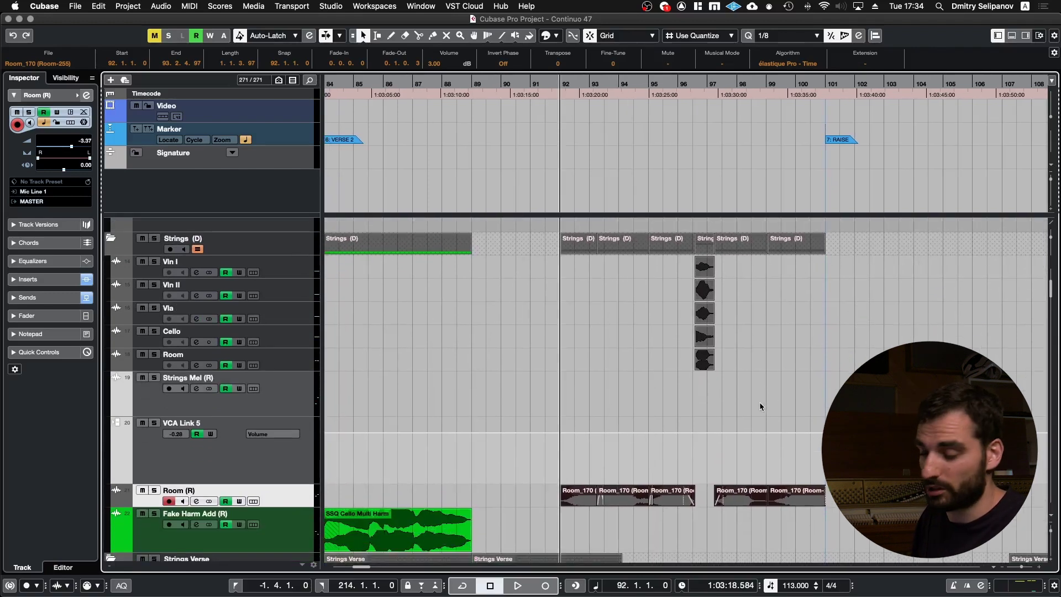
Look through the string and piano tracks around VERSE 2 for the layers that play near bar 92
scroll(696, 442, down, 20)
scroll(695, 443, left, 1)
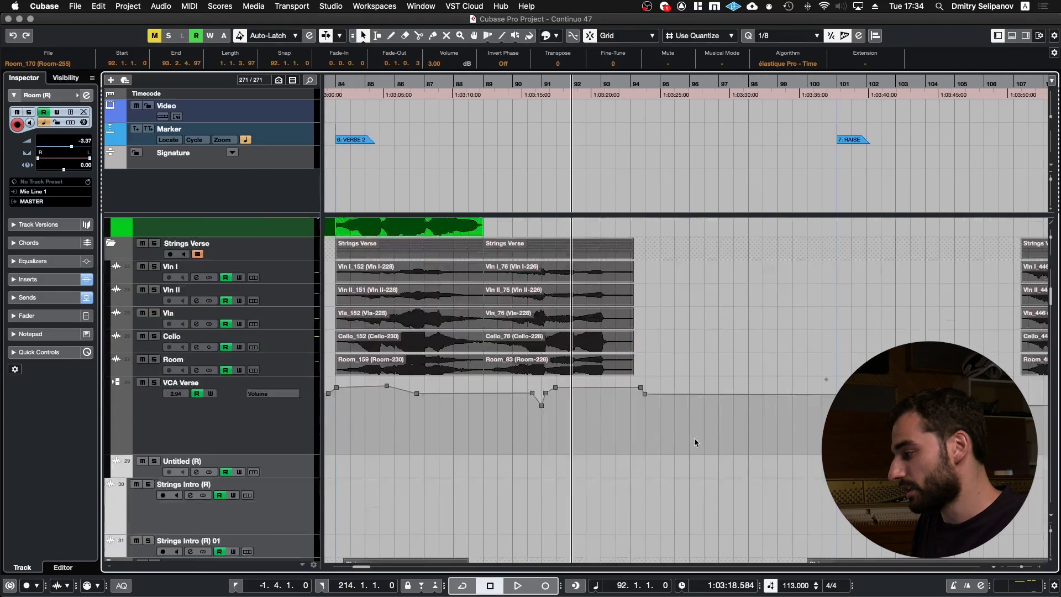
scroll(695, 442, down, 20)
scroll(695, 443, left, 1)
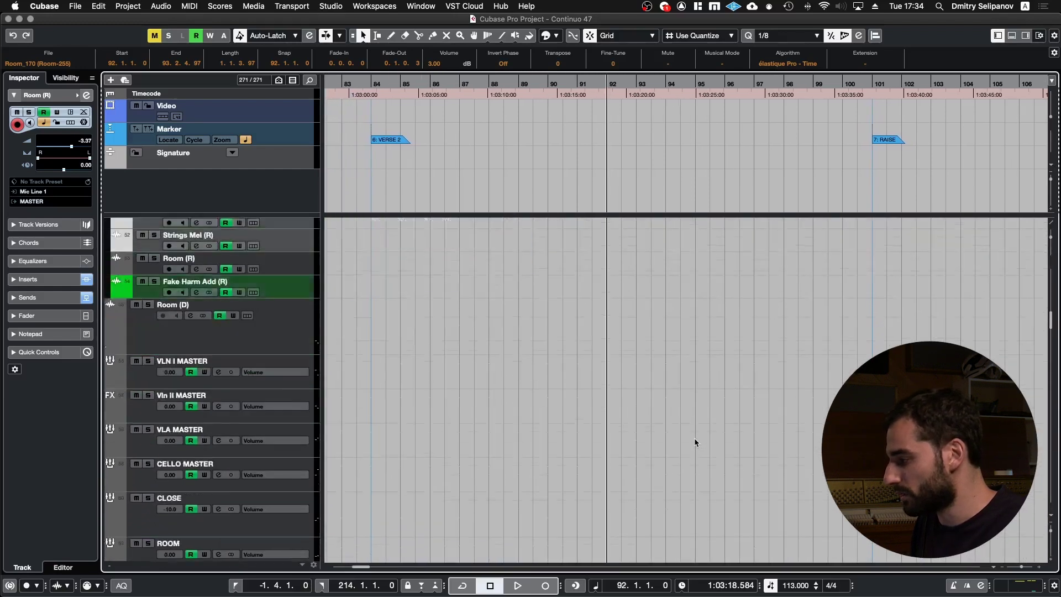
scroll(695, 438, down, 5)
scroll(694, 437, up, 20)
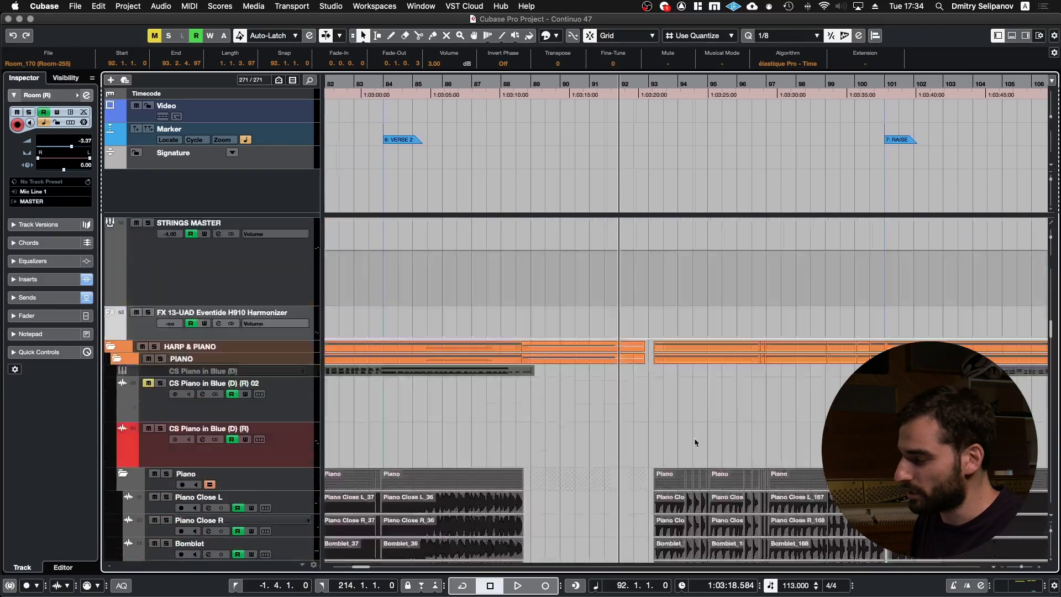
scroll(692, 442, right, 2)
scroll(693, 447, up, 20)
scroll(694, 448, down, 4)
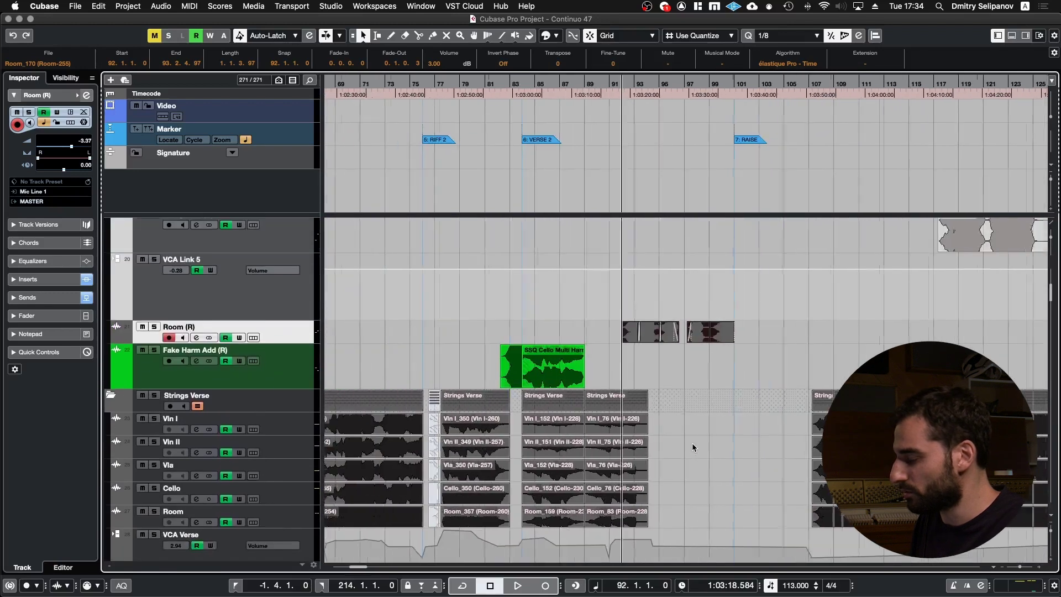
Select the Vln I to Room clips of Strings (D) starting at bar 92, listen to them soloed and stop playback
scroll(693, 447, up, 12)
drag(603, 380, 841, 485)
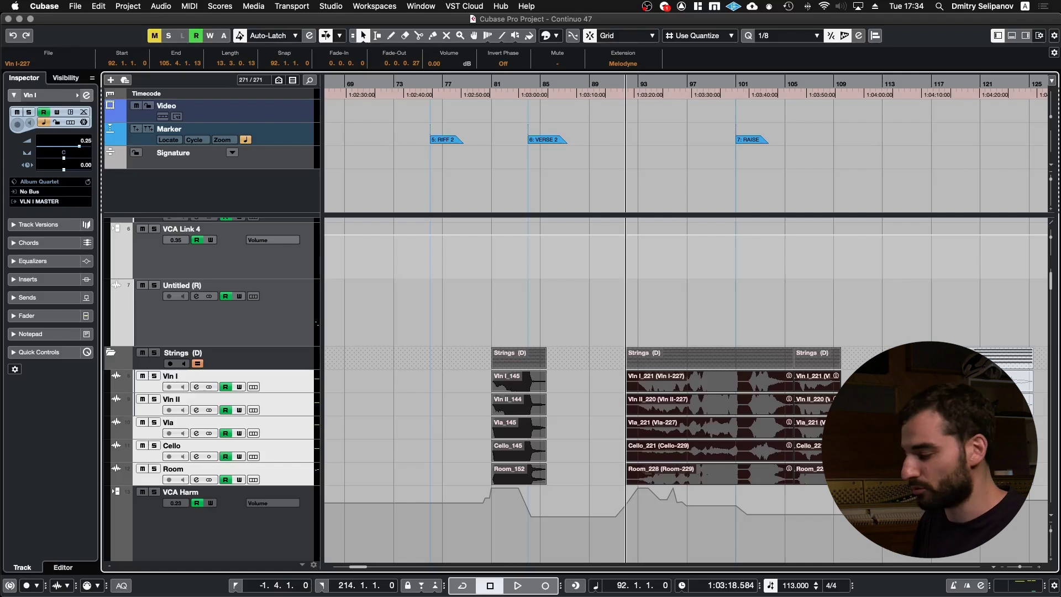
key(KP_Add)
key(KP_Subtract)
key(KP_Add)
key(KP_Subtract)
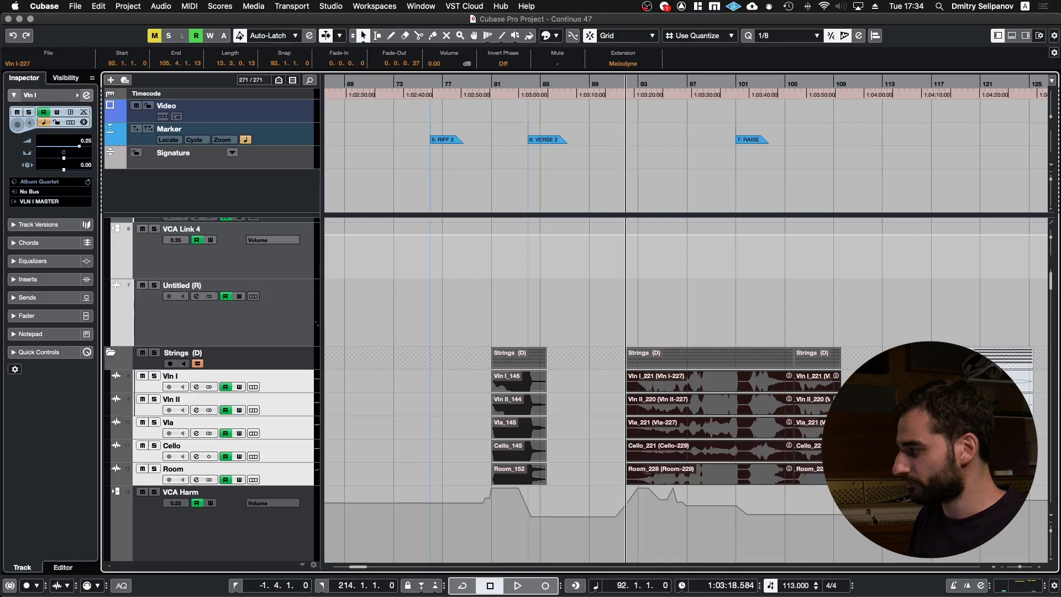
key(KP_Add)
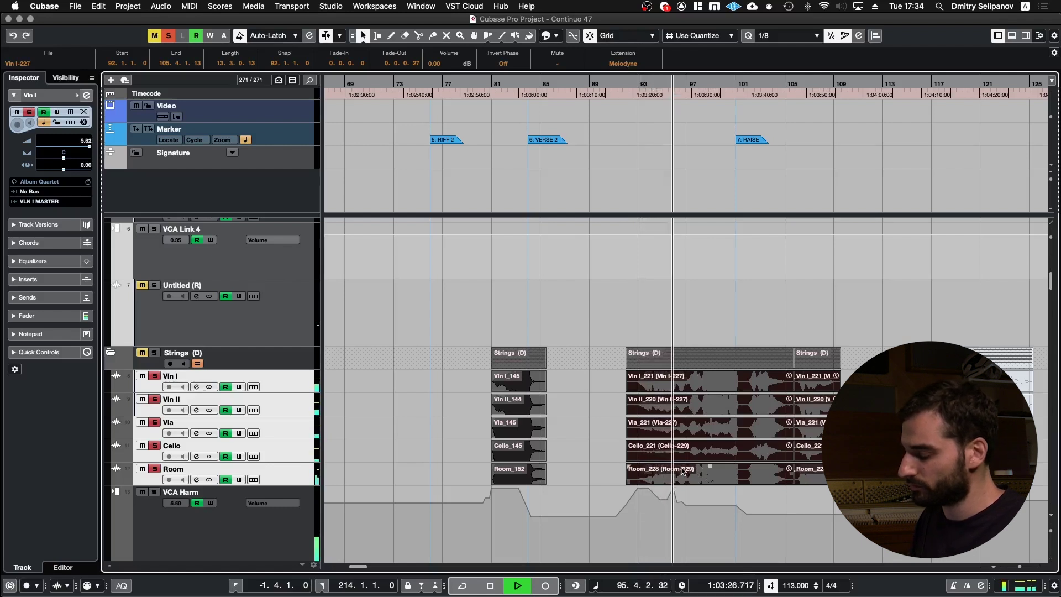
scroll(683, 471, down, 3)
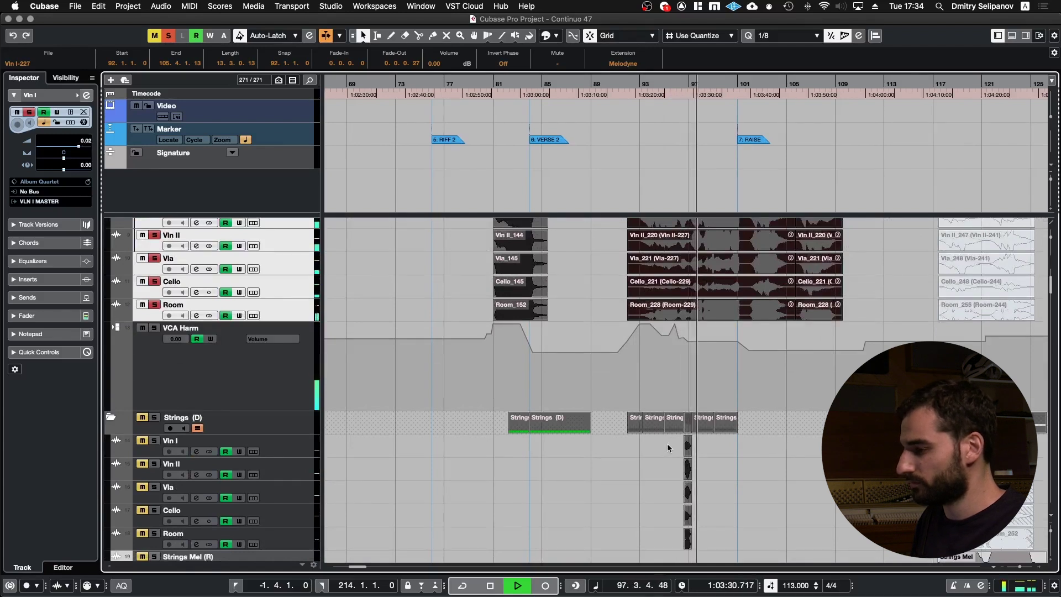
key(space)
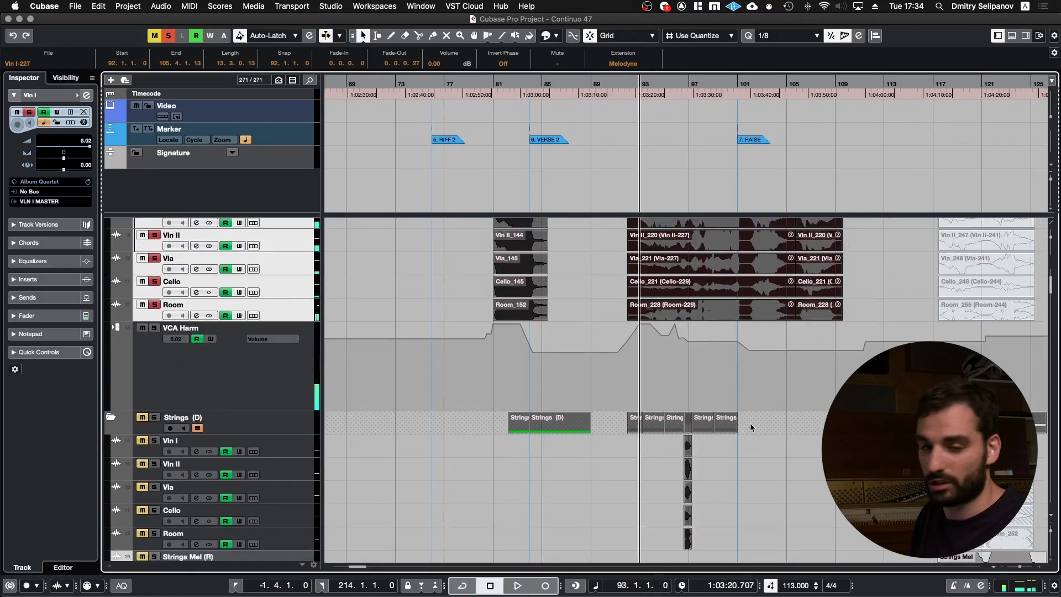
Turn off the solo on the selected string tracks and play the full arrangement from bar 93
key(KP_Add)
key(KP_Add)
key(KP_Add)
key(KP_Subtract)
key(KP_Subtract)
key(KP_Subtract)
key(KP_Subtract)
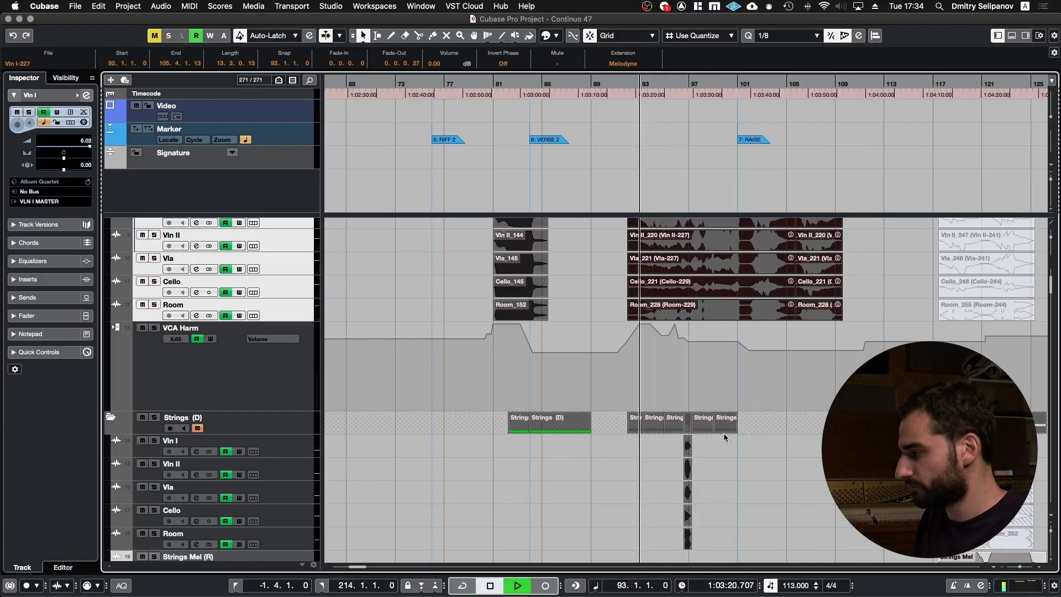
key(space)
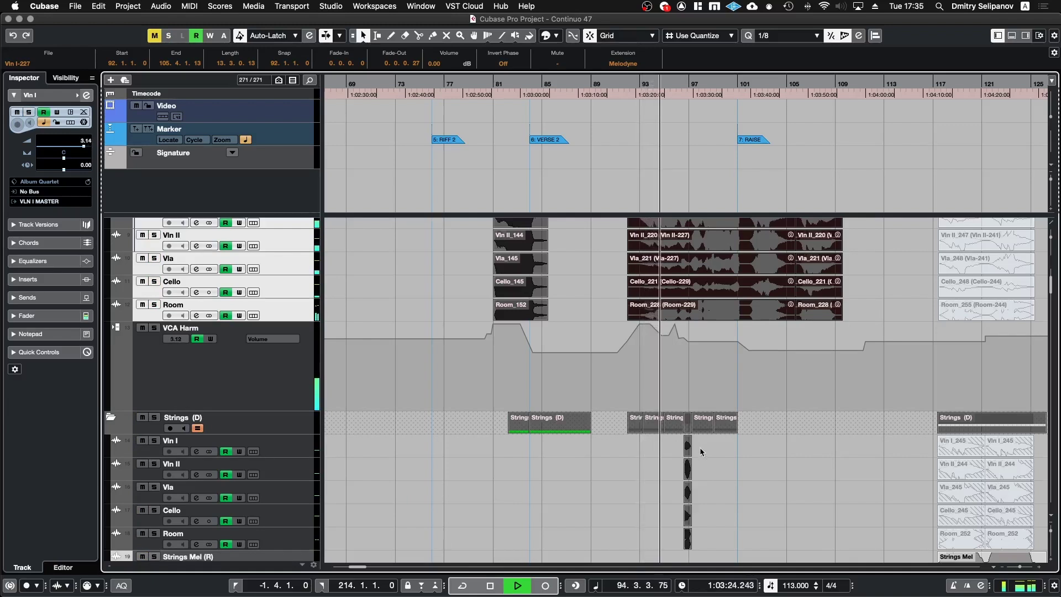
Look through the string tracks from Strings (D) down to Strings Intro (R) while VERSE 2 plays into RAISE
scroll(700, 452, down, 3)
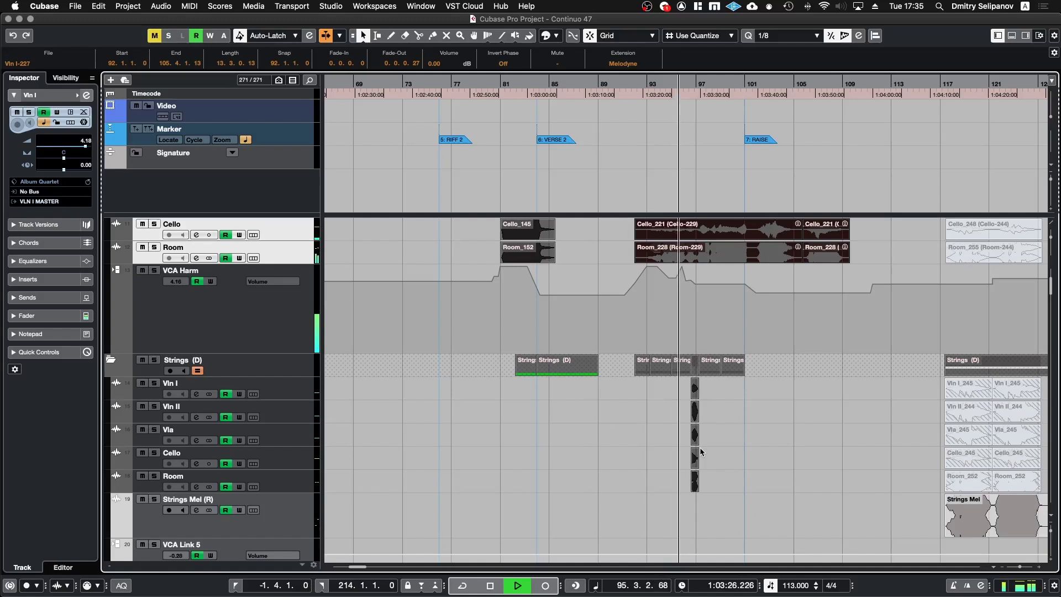
scroll(700, 387, down, 10)
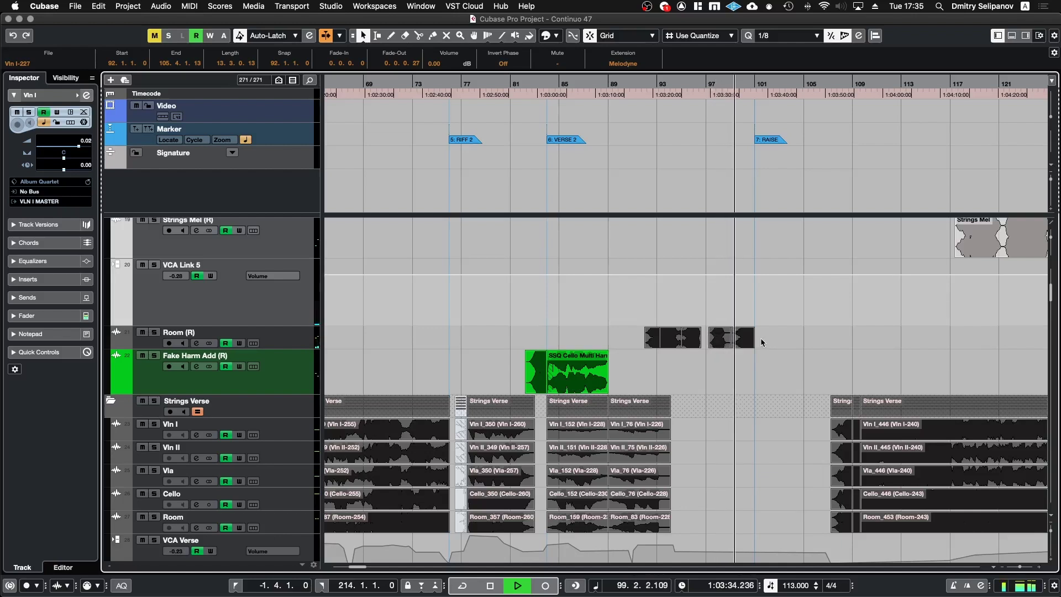
scroll(761, 339, right, 1)
scroll(761, 339, down, 1)
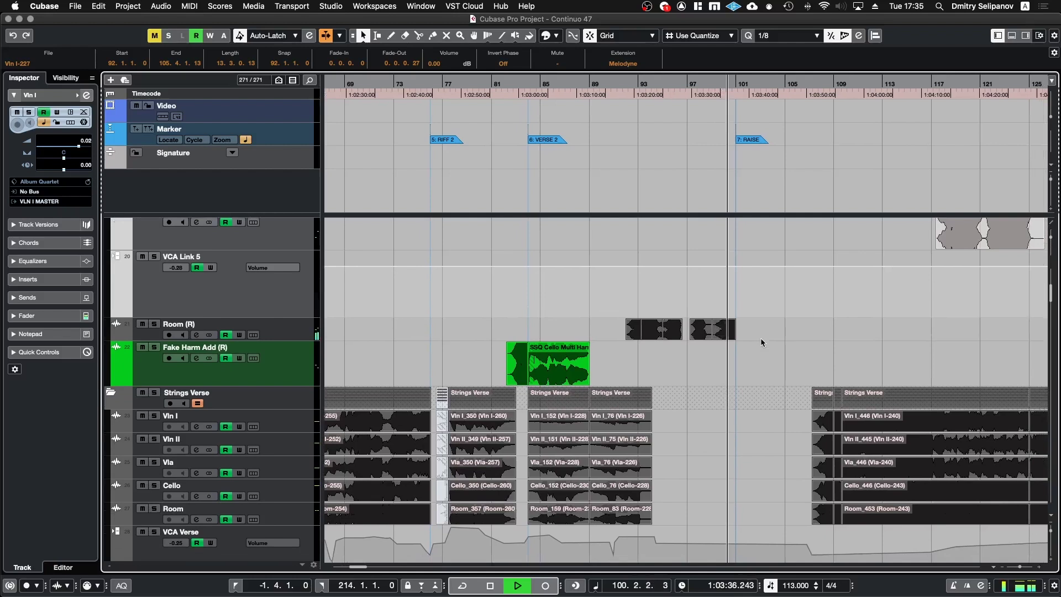
scroll(761, 339, down, 5)
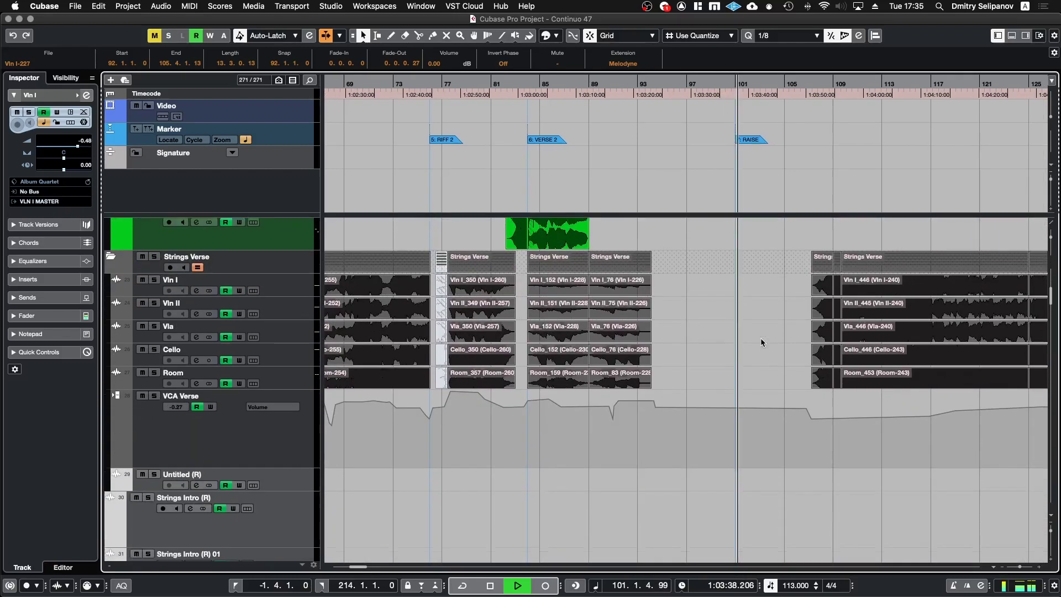
Stop playback and set the cursor to bar 101 at the RAISE marker
key(space)
click(734, 86)
key(space)
key(space)
Look through the string tracks from VCA Verse down to the string masters and piano for layers playing in RAISE
scroll(575, 386, down, 5)
key(g)
key(g)
key(g)
key(g)
key(g)
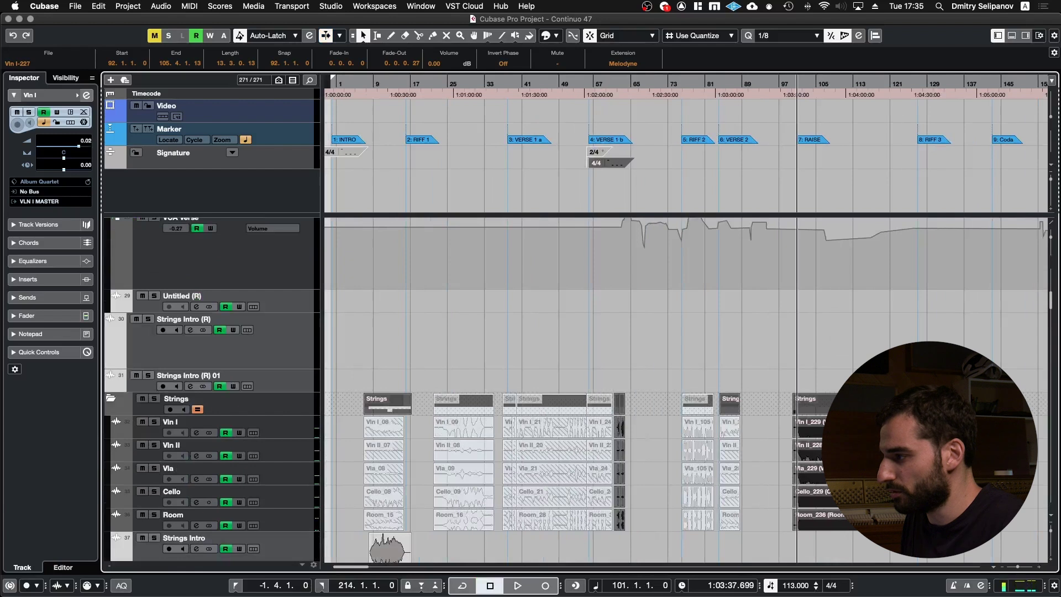
key(g)
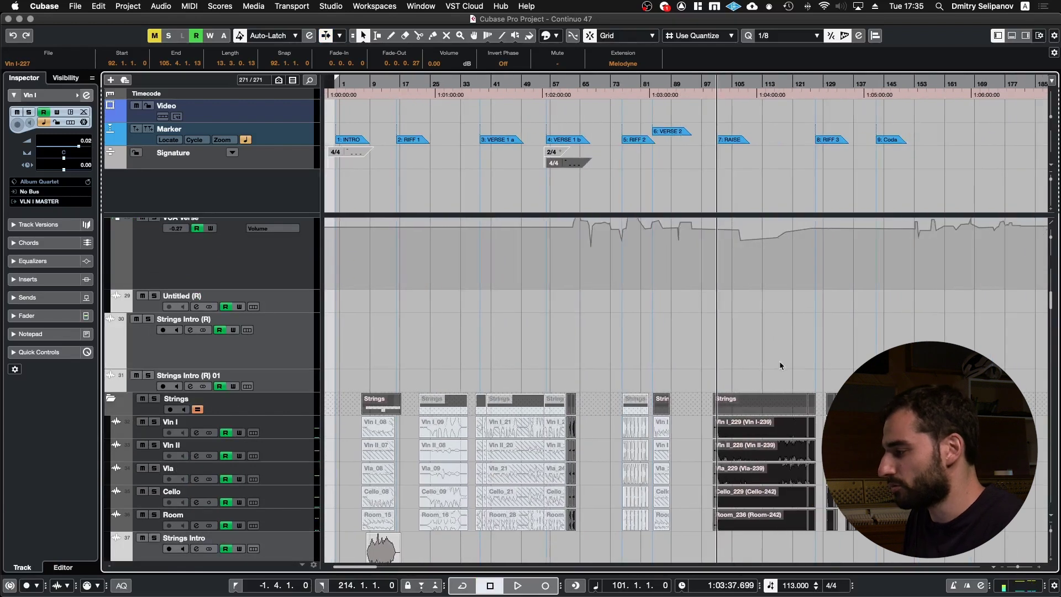
scroll(779, 360, up, 4)
scroll(779, 360, down, 5)
scroll(779, 361, up, 5)
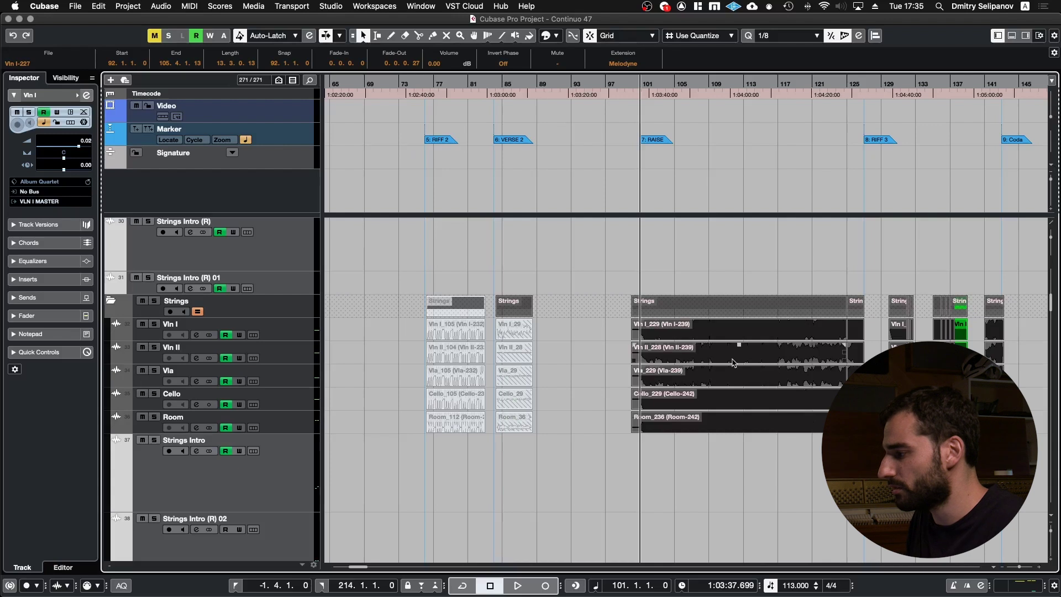
scroll(732, 363, up, 3)
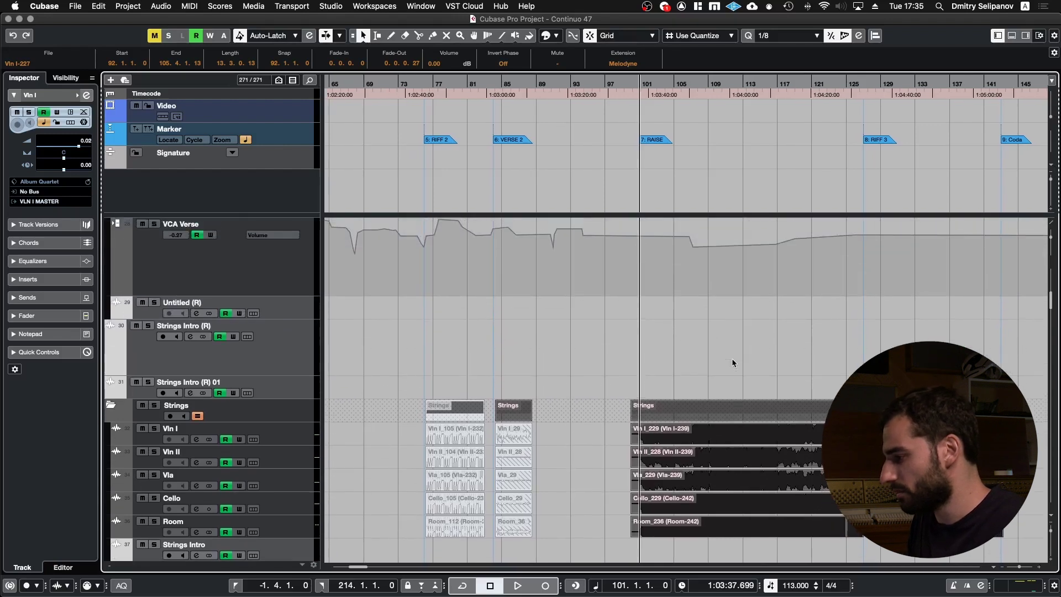
scroll(702, 477, down, 8)
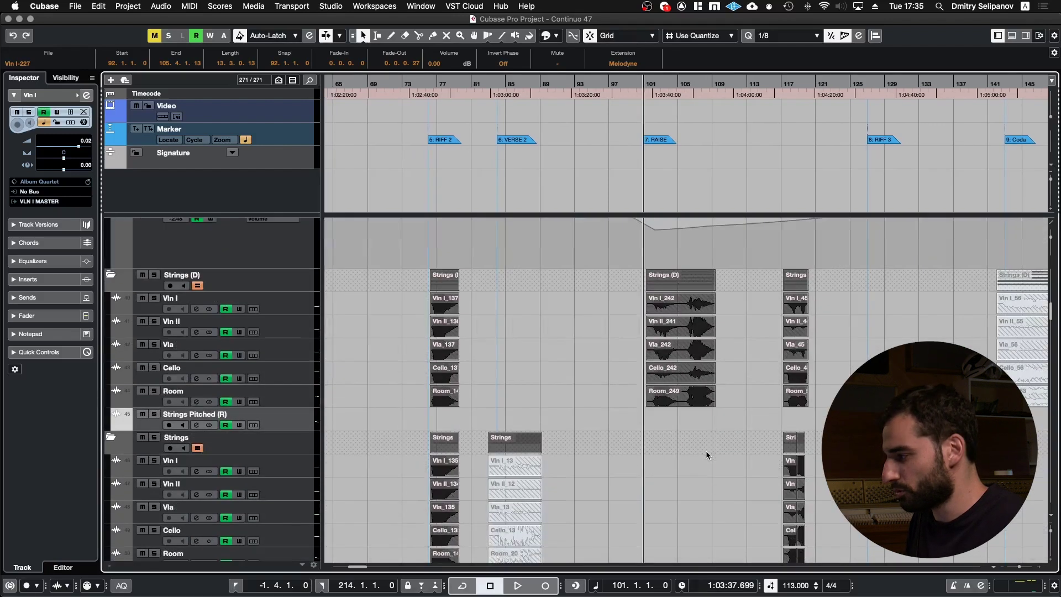
scroll(706, 450, down, 10)
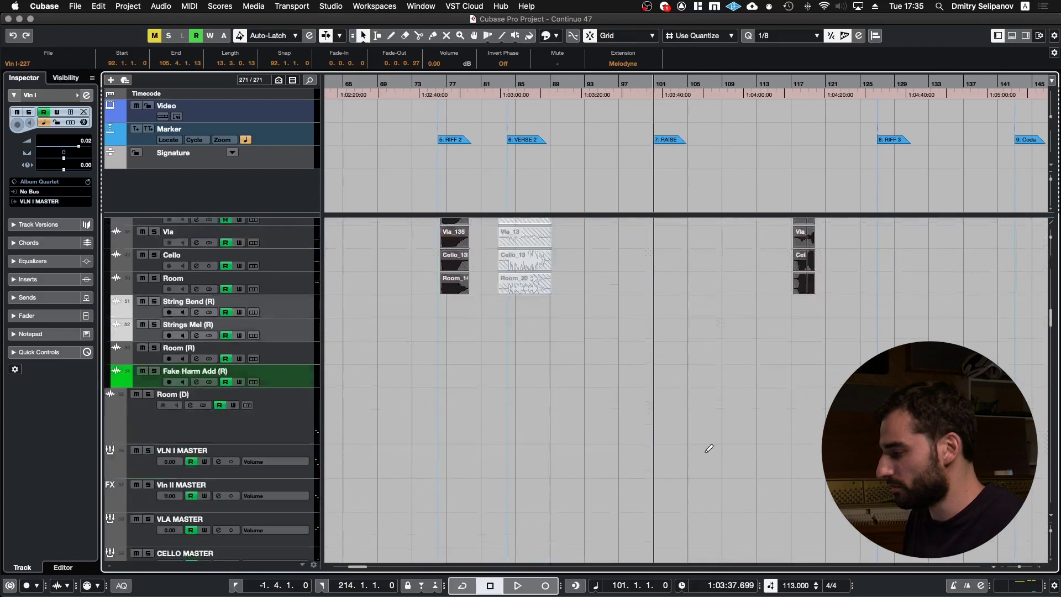
scroll(705, 450, up, 10)
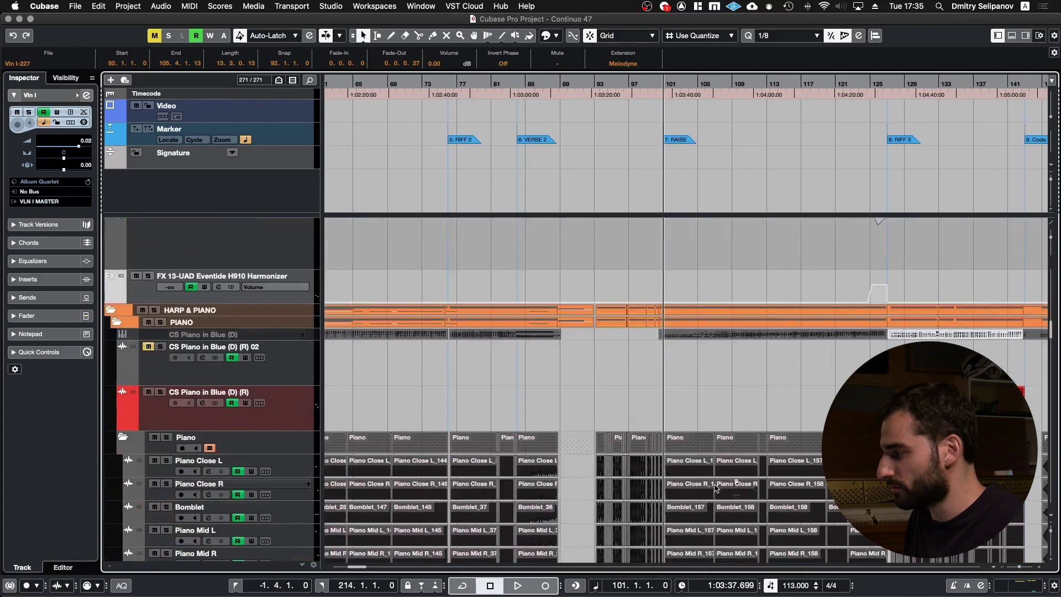
scroll(714, 483, up, 2)
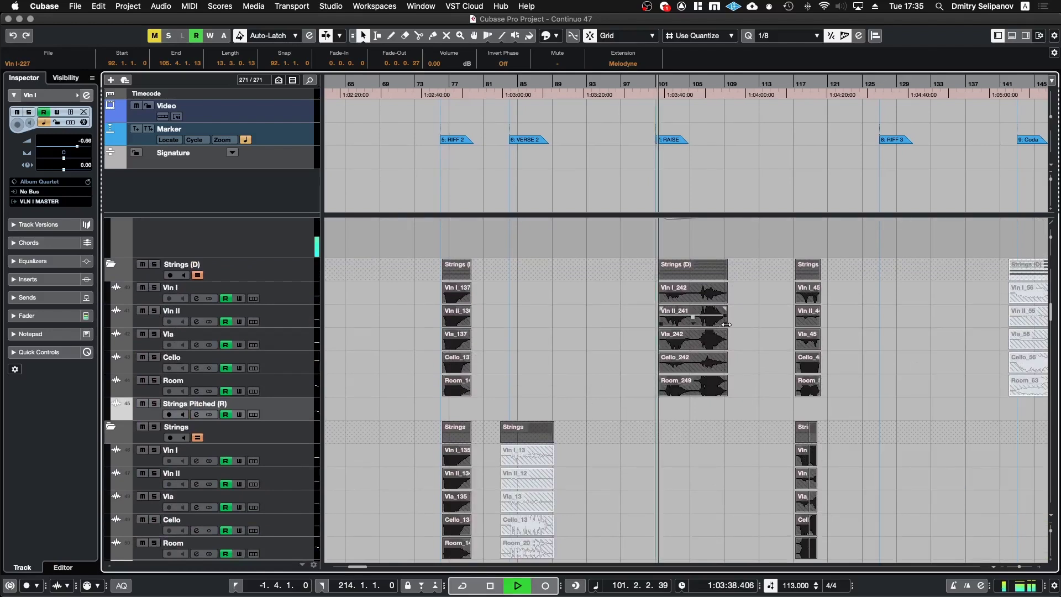
Listen to the full mix from RAISE while looking from the Strings (D) clips down through the piano tracks
scroll(725, 328, down, 1)
scroll(727, 327, down, 2)
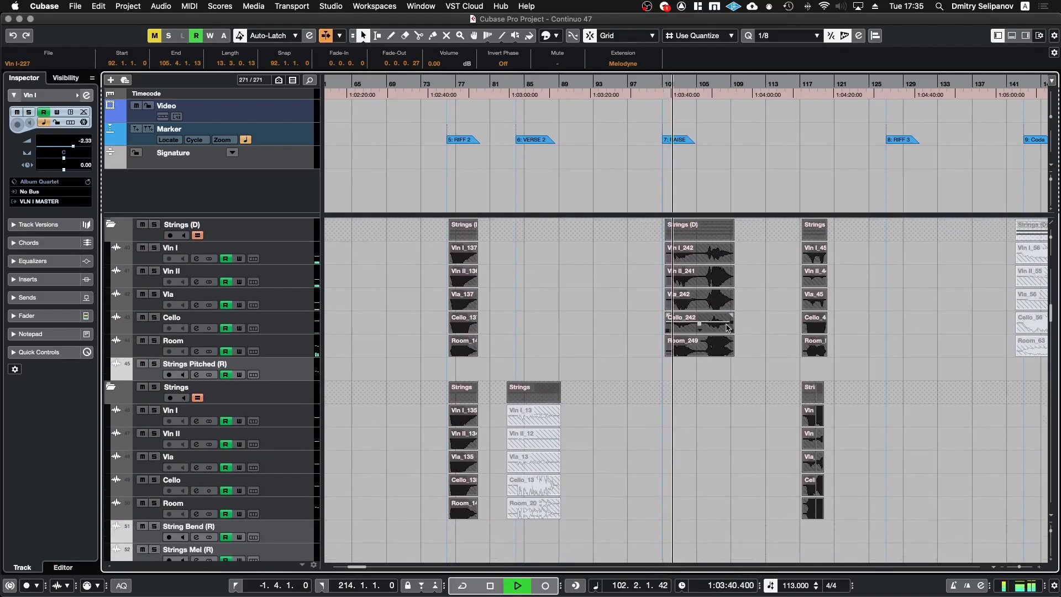
scroll(727, 327, down, 15)
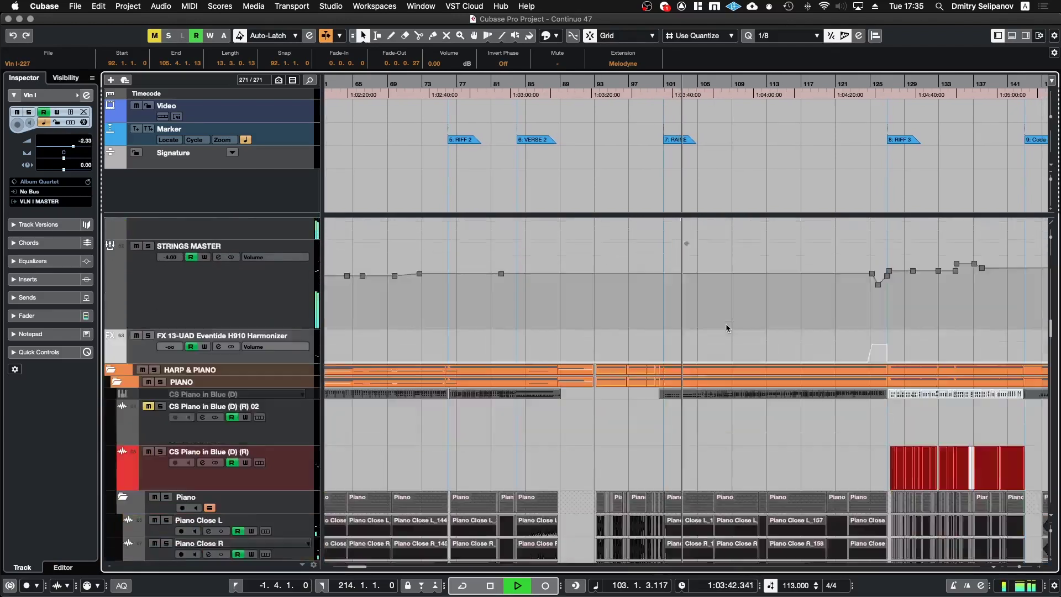
scroll(727, 328, down, 15)
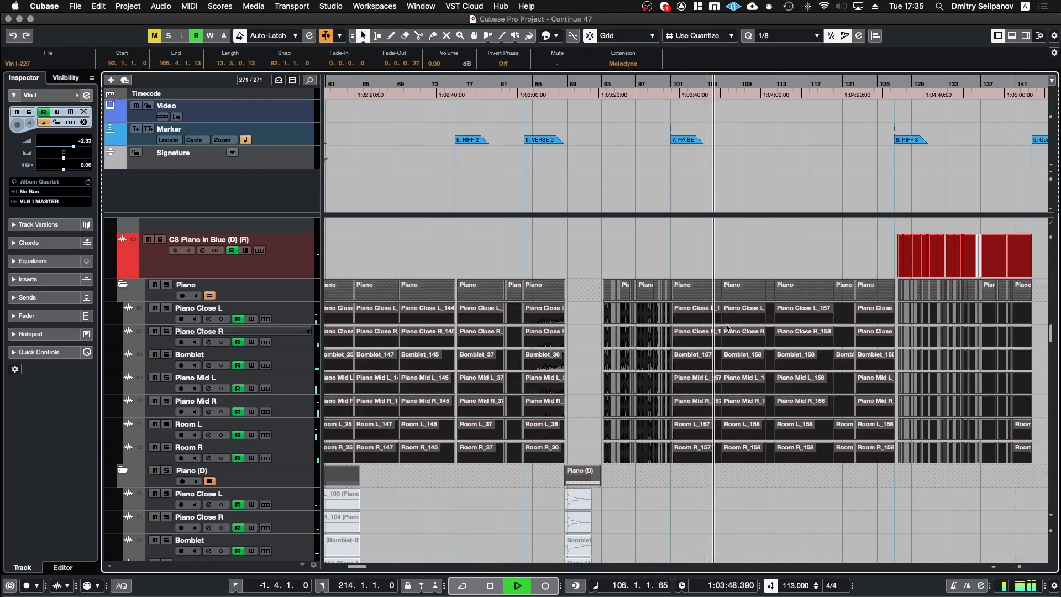
scroll(762, 412, down, 3)
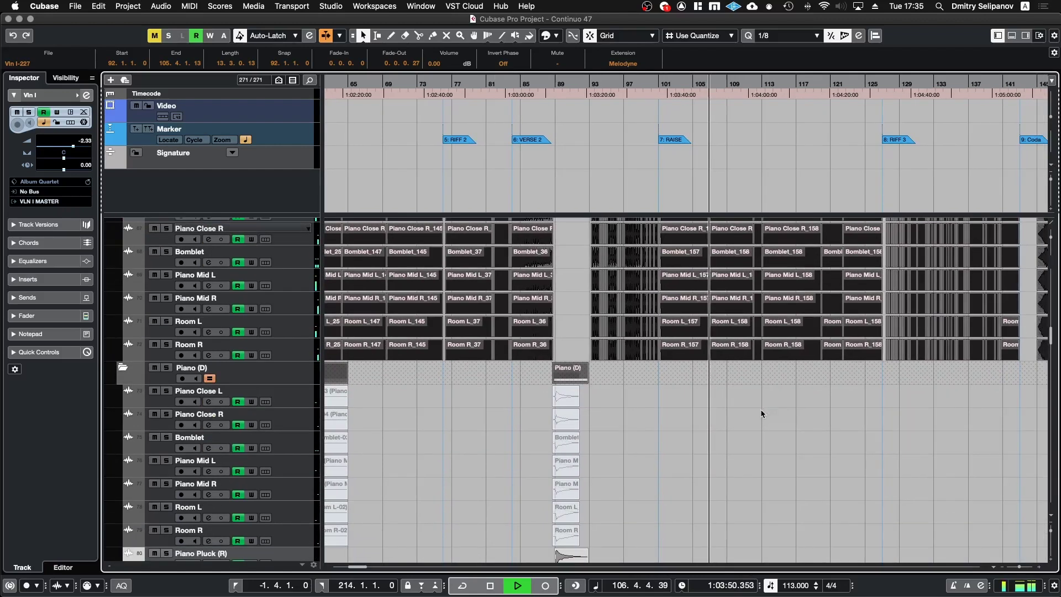
scroll(761, 412, up, 1)
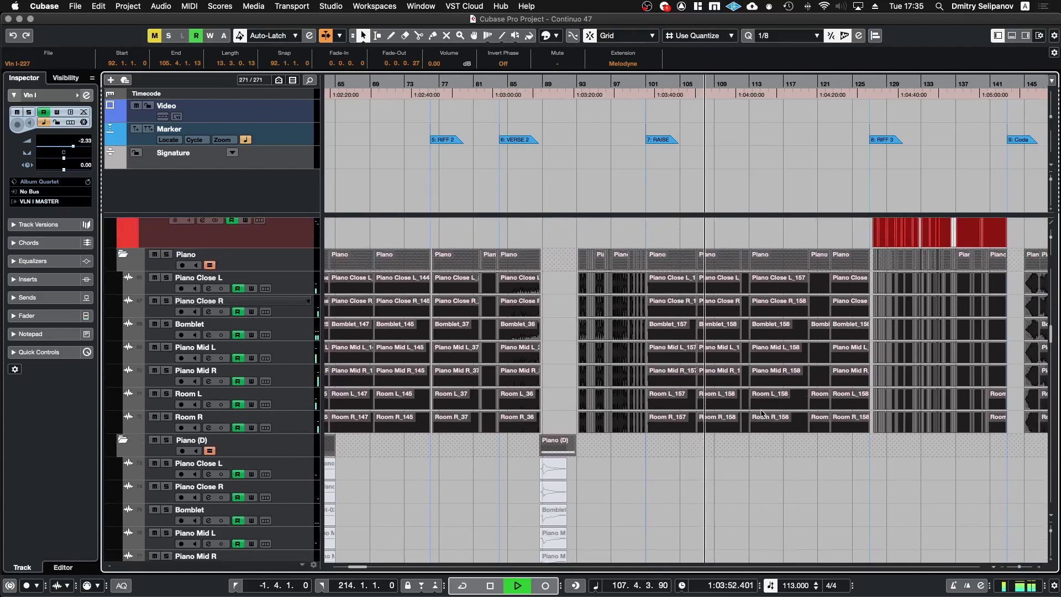
scroll(761, 413, down, 10)
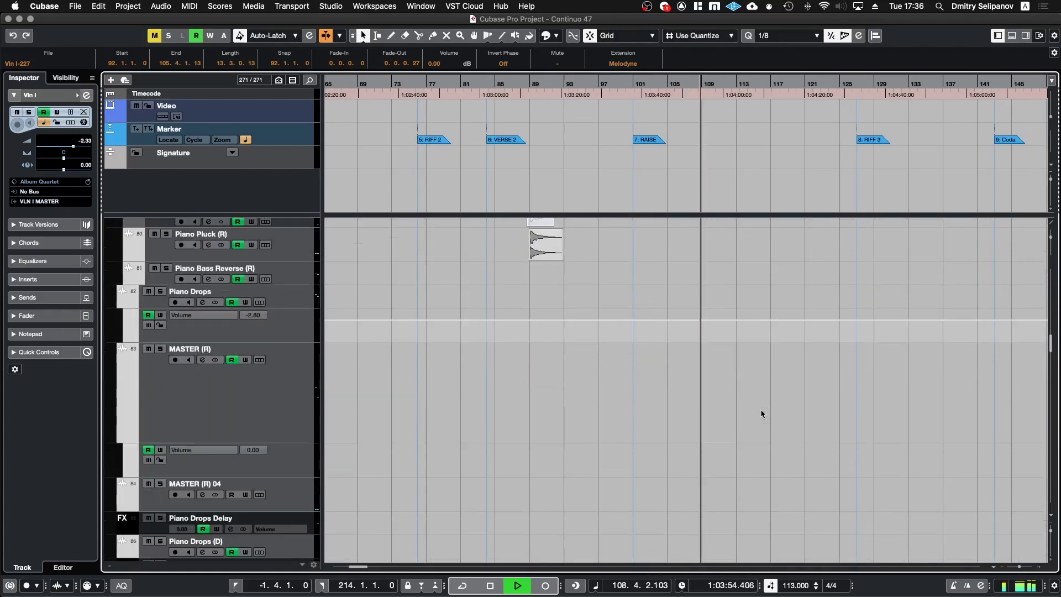
Look back through the piano tracks up to HARP & PIANO while RIFF 3 plays into the Coda, and stop playback
scroll(760, 414, up, 10)
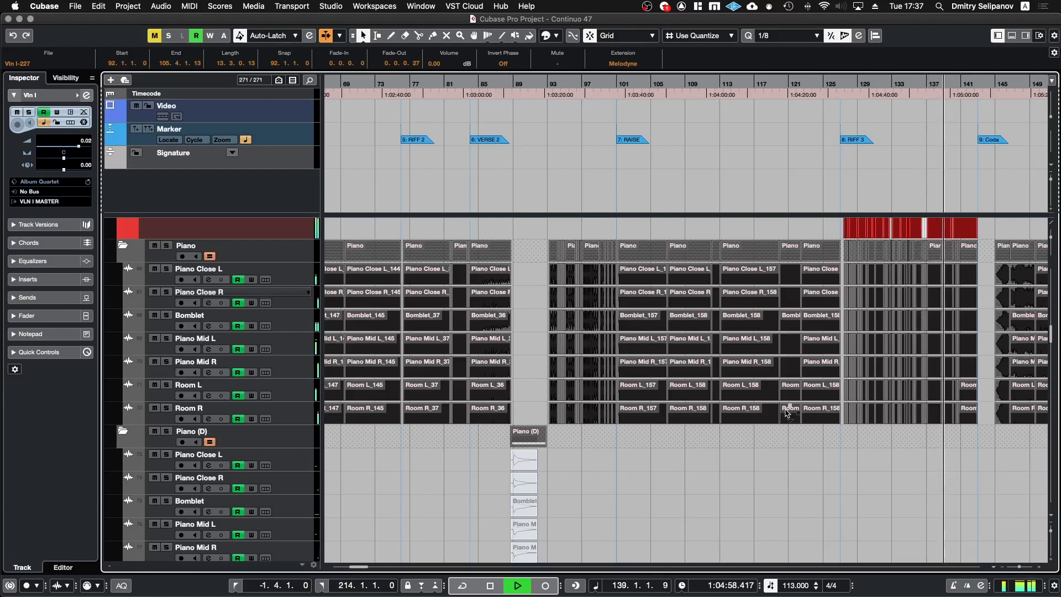
scroll(787, 412, up, 10)
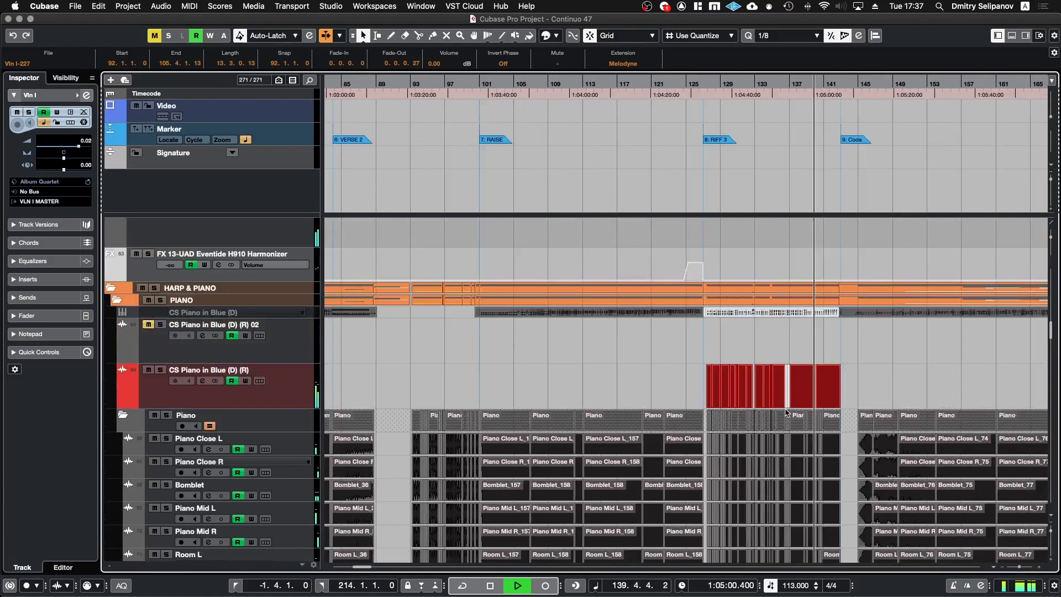
scroll(787, 412, down, 8)
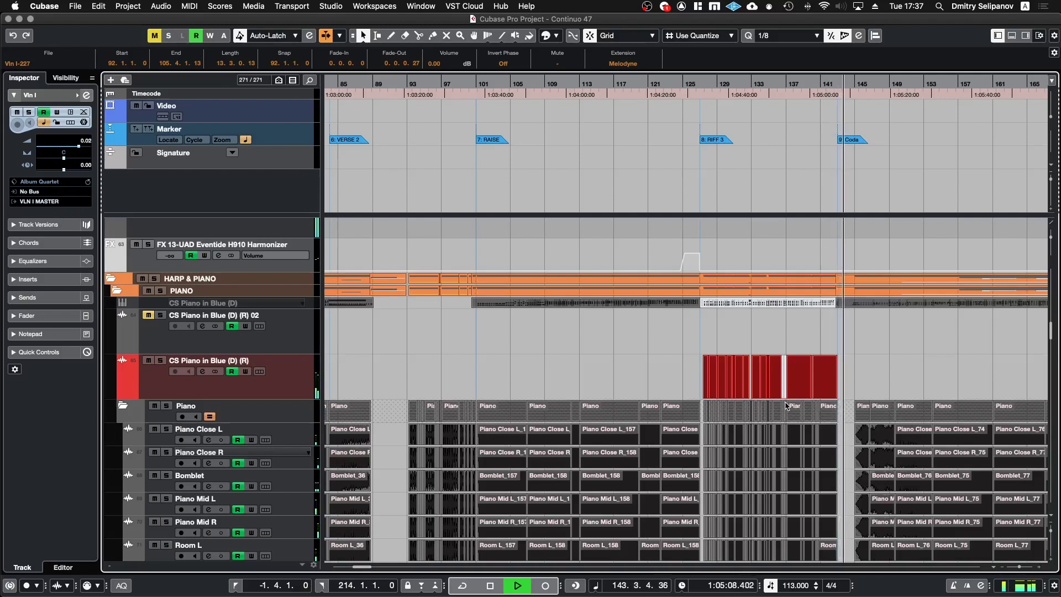
key(space)
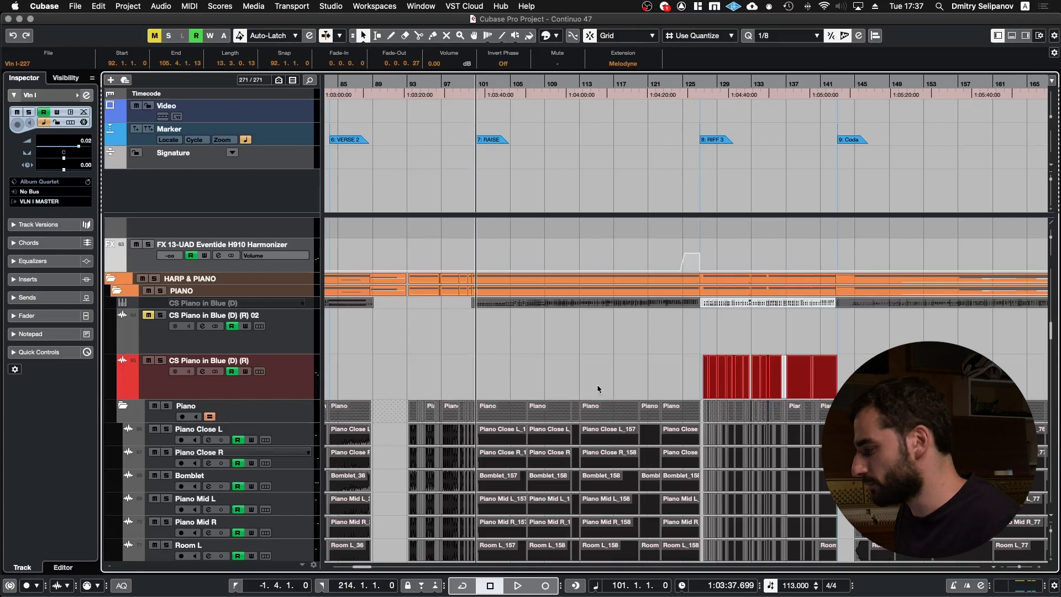
Look through the remaining piano tracks around RAISE, from Piano (D) down to piano plucks and Piano Bend
scroll(597, 389, left, 2)
scroll(597, 389, down, 10)
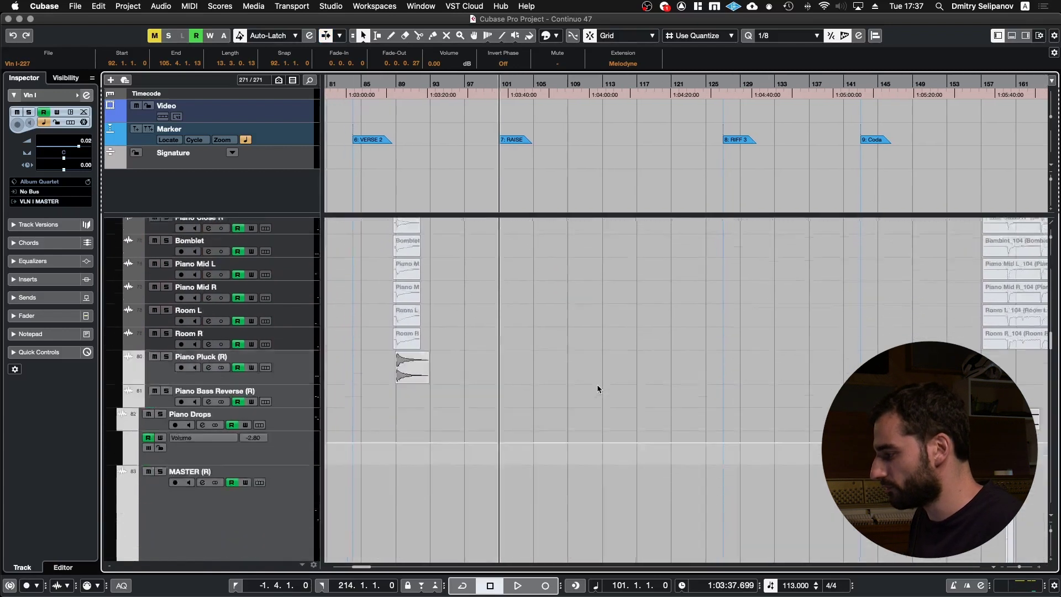
scroll(598, 388, down, 10)
scroll(598, 388, left, 2)
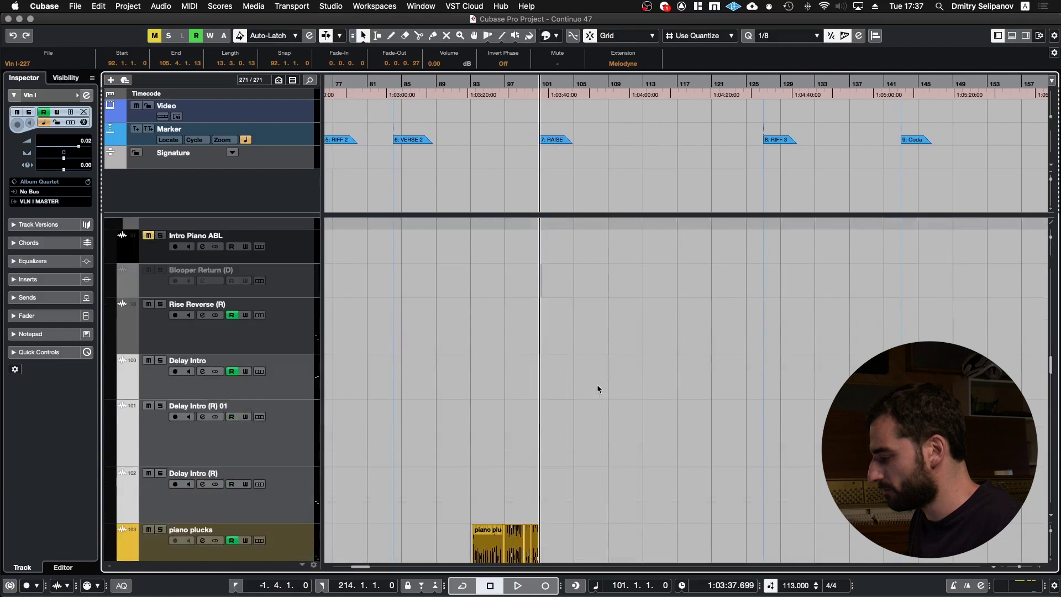
scroll(597, 388, down, 4)
scroll(598, 389, left, 1)
scroll(597, 389, down, 3)
scroll(598, 389, left, 1)
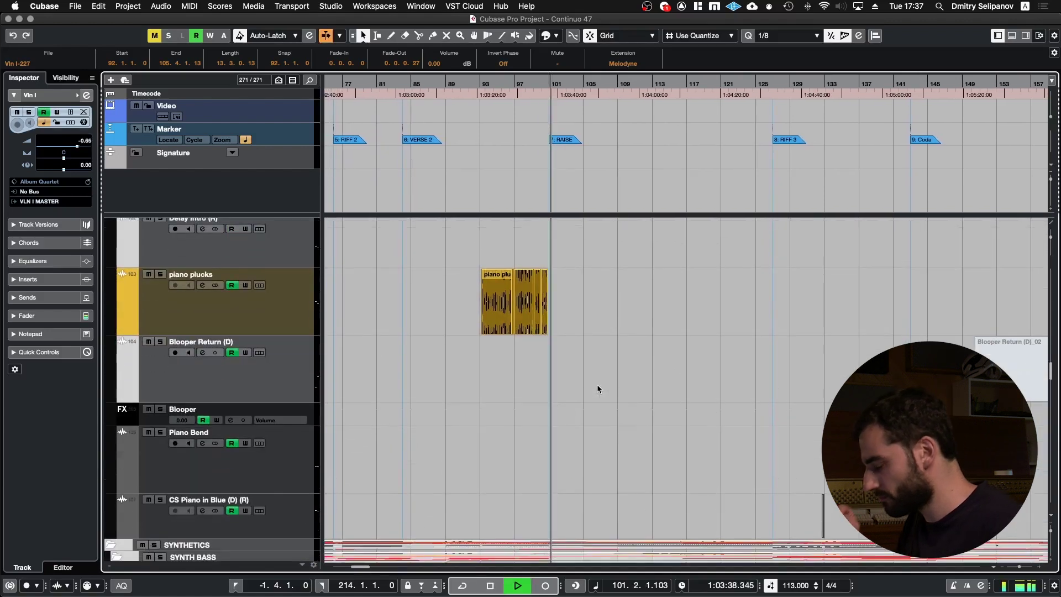
Look through the SYNTH BASS layers, from Hat Arp and Stutties to META, while RAISE plays, and stop playback
scroll(596, 387, down, 8)
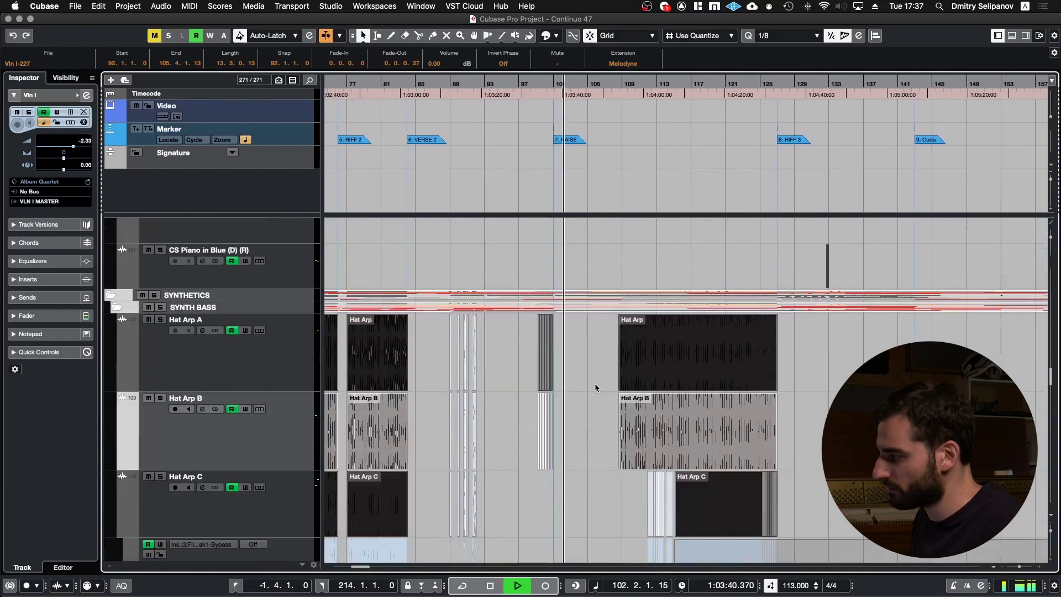
scroll(595, 387, down, 2)
scroll(596, 388, left, 1)
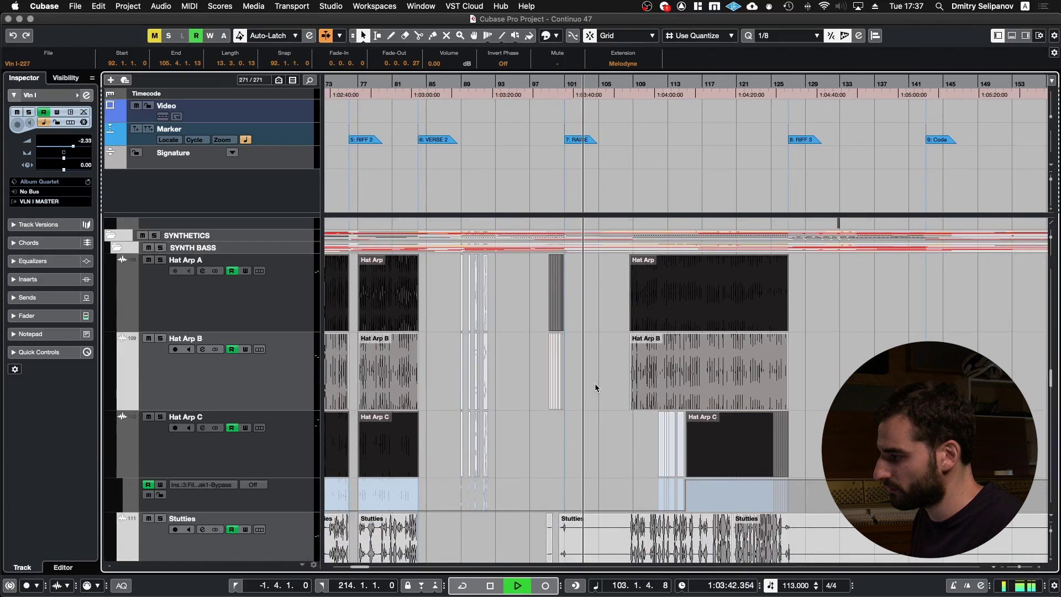
scroll(596, 387, down, 10)
scroll(596, 388, left, 1)
scroll(595, 387, up, 2)
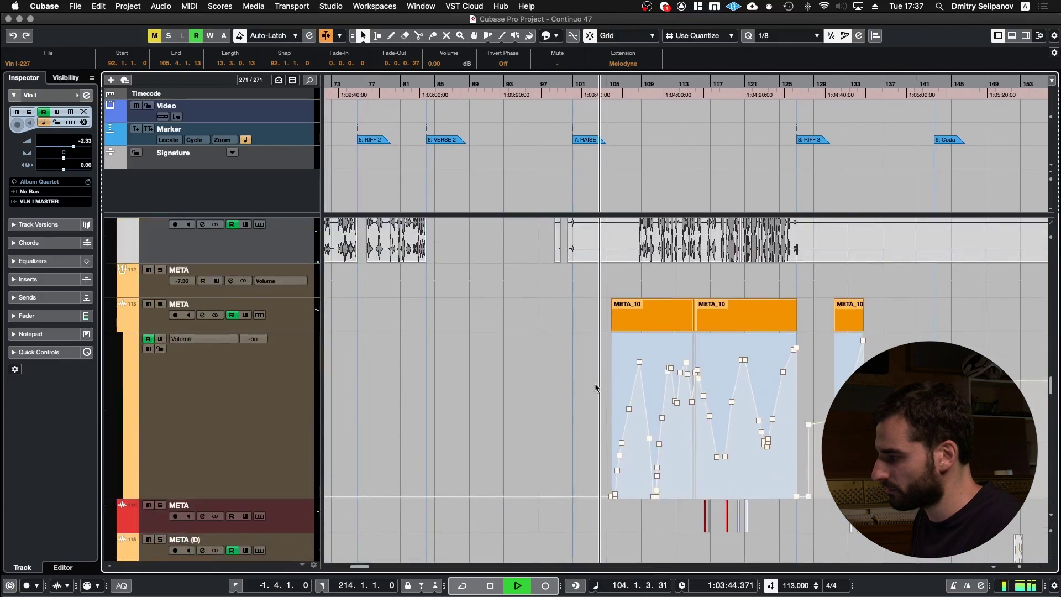
scroll(595, 387, down, 6)
key(space)
Select the grouped Piano Close L to Room R clips starting at bar 101 and listen to them soloed
scroll(599, 389, up, 20)
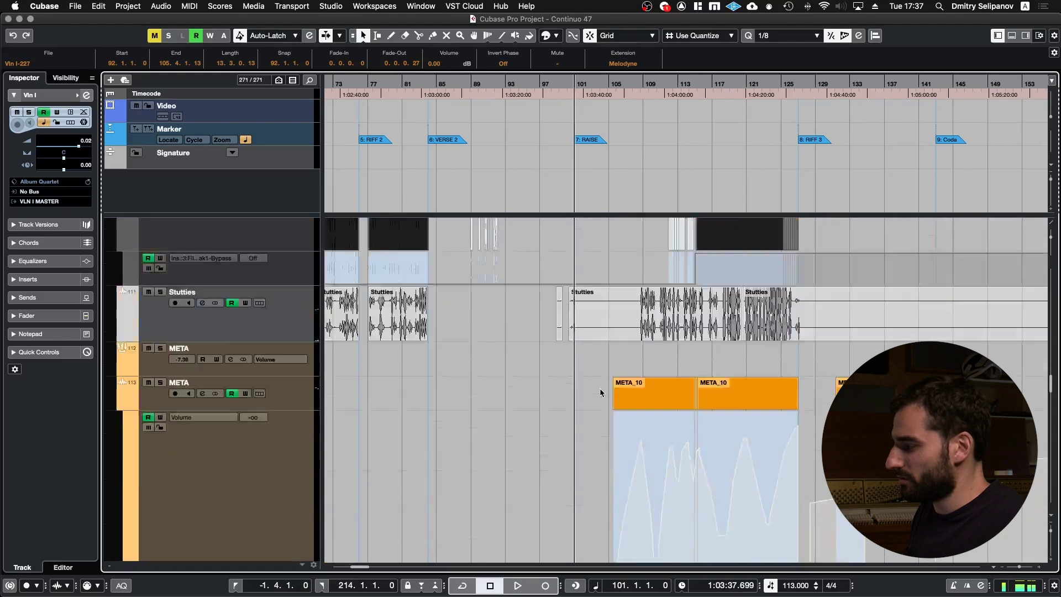
scroll(599, 388, up, 20)
scroll(599, 388, right, 1)
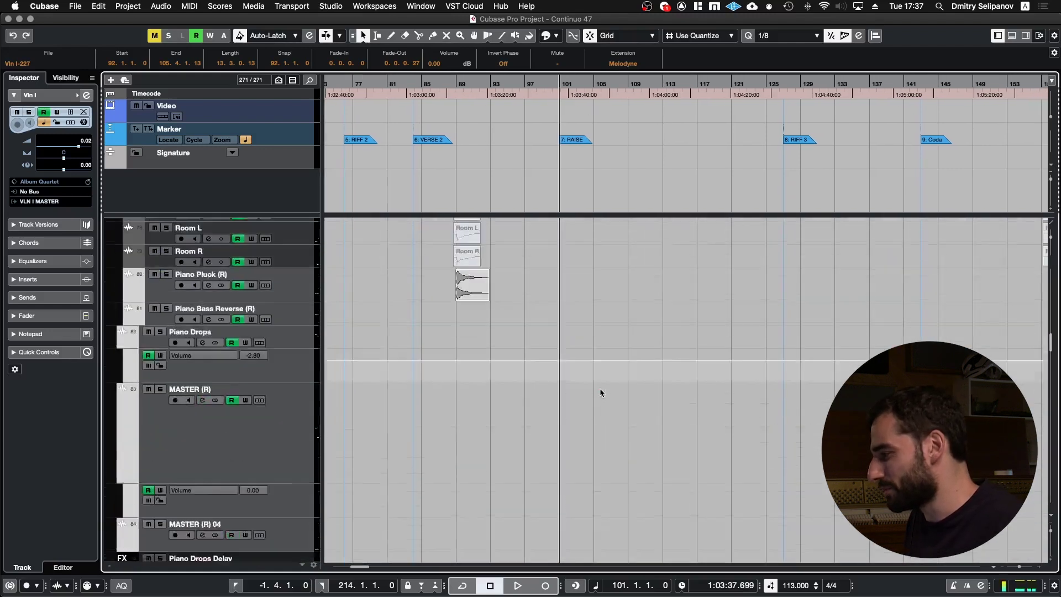
scroll(601, 393, down, 8)
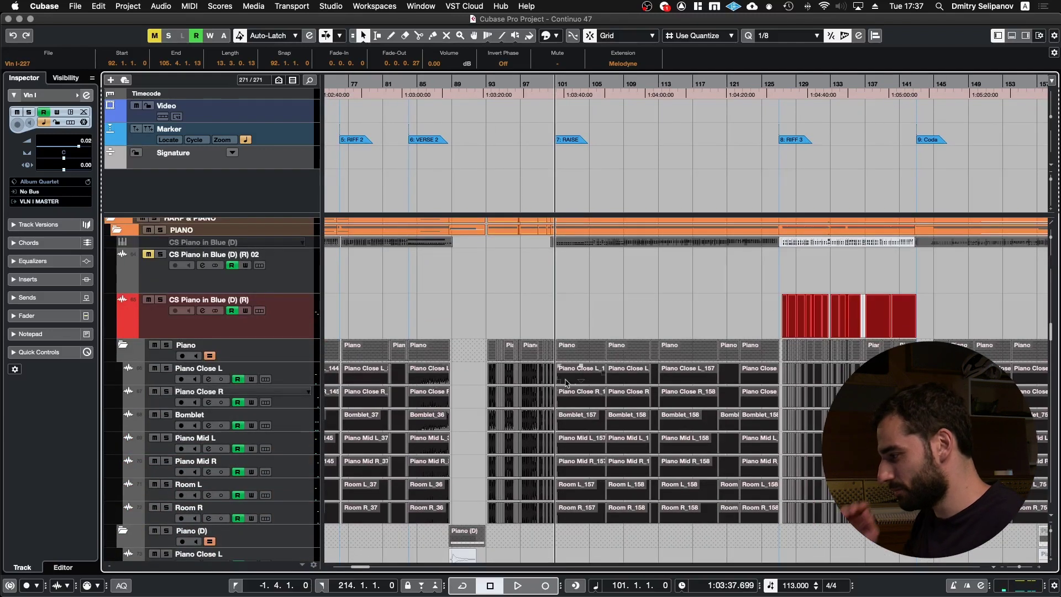
click(576, 381)
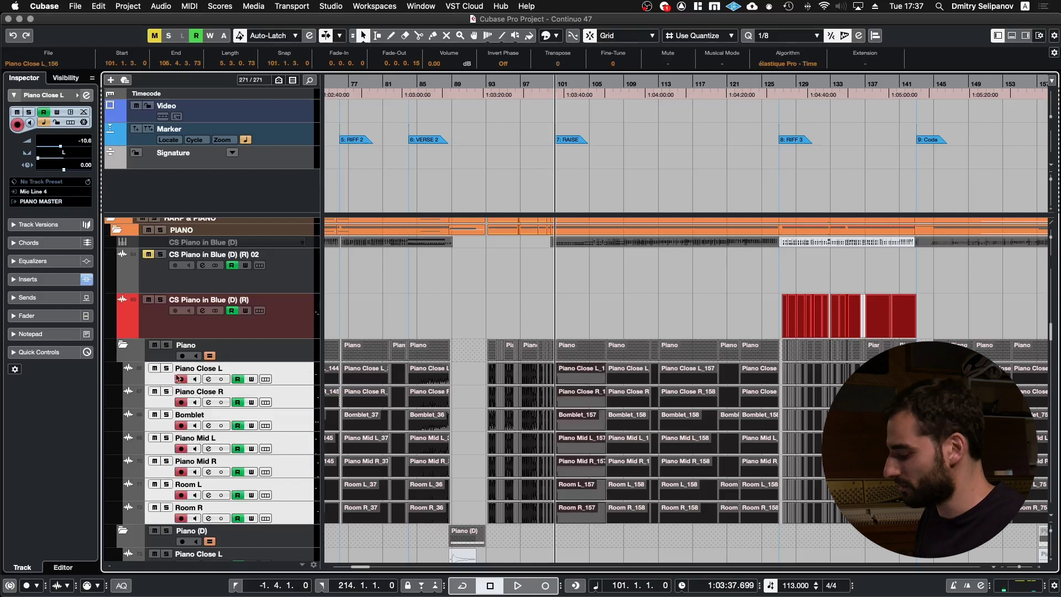
key(s)
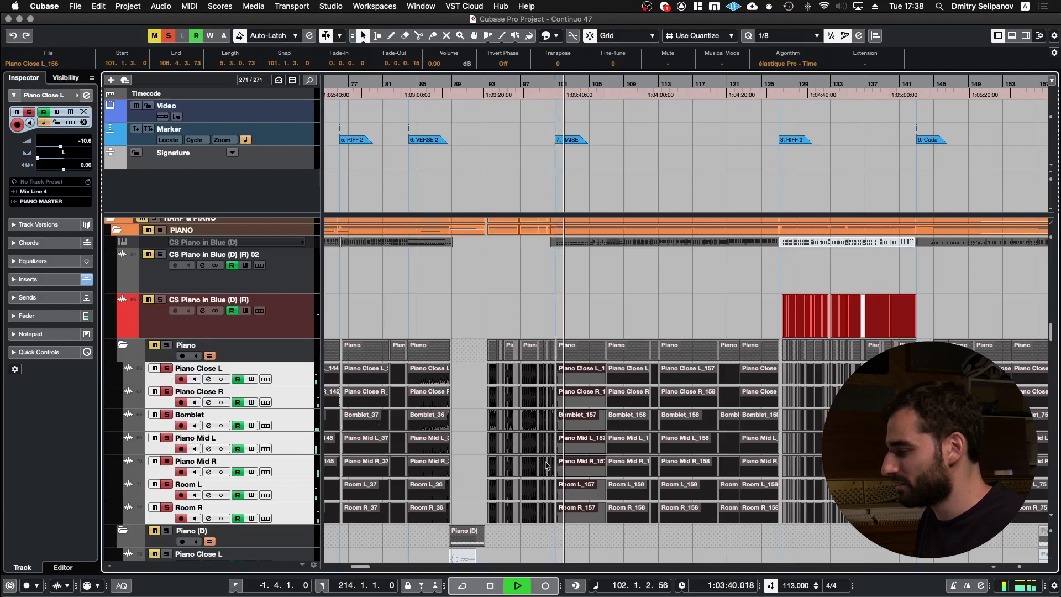
Stop the soloed piano playback and move the playback position ahead to bar 108, then back to bar 101
key(h)
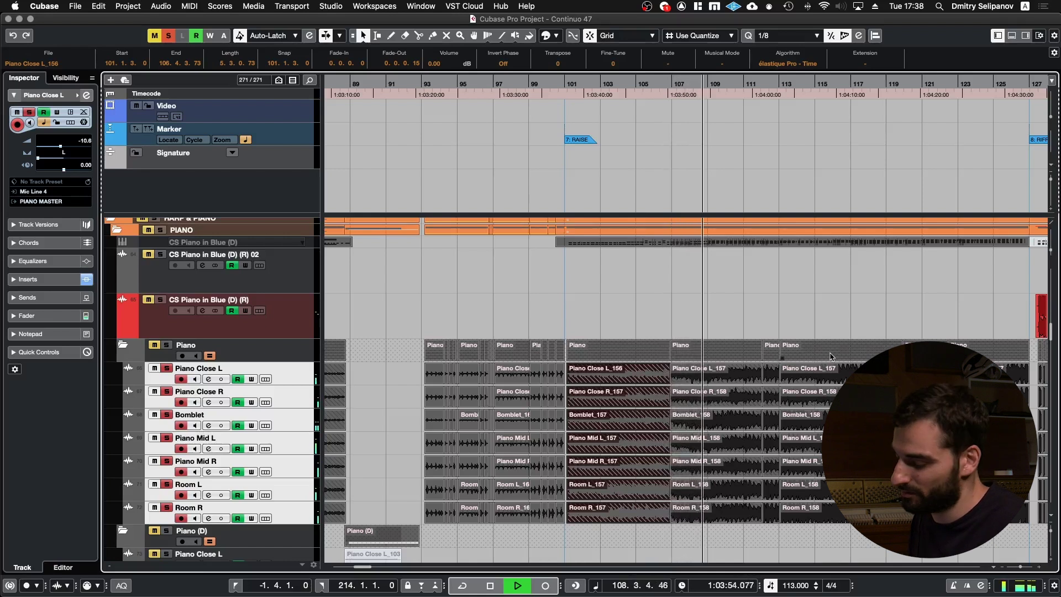
key(space)
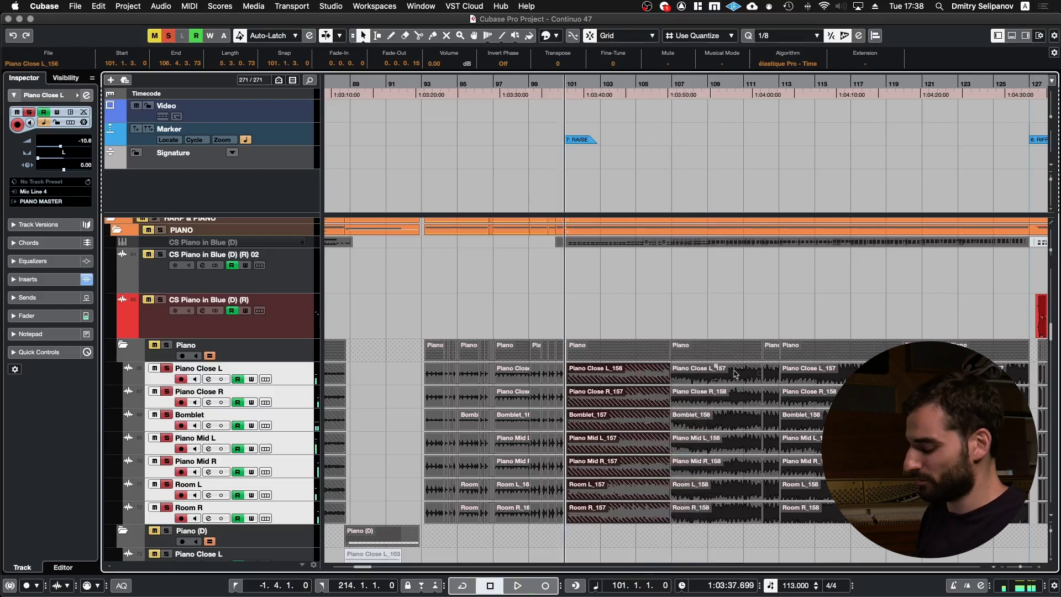
key(KP_Add)
key(KP_Add)
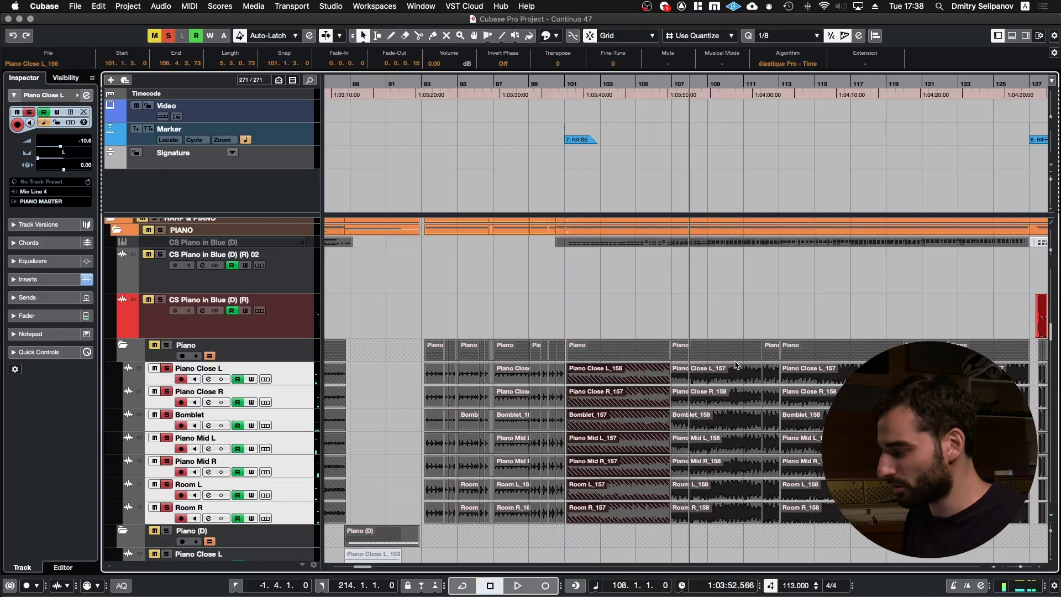
key(KP_Subtract)
key(KP_Subtract)
key(KP_Subtract)
key(KP_Subtract)
key(KP_Subtract)
key(KP_Subtract)
key(KP_Subtract)
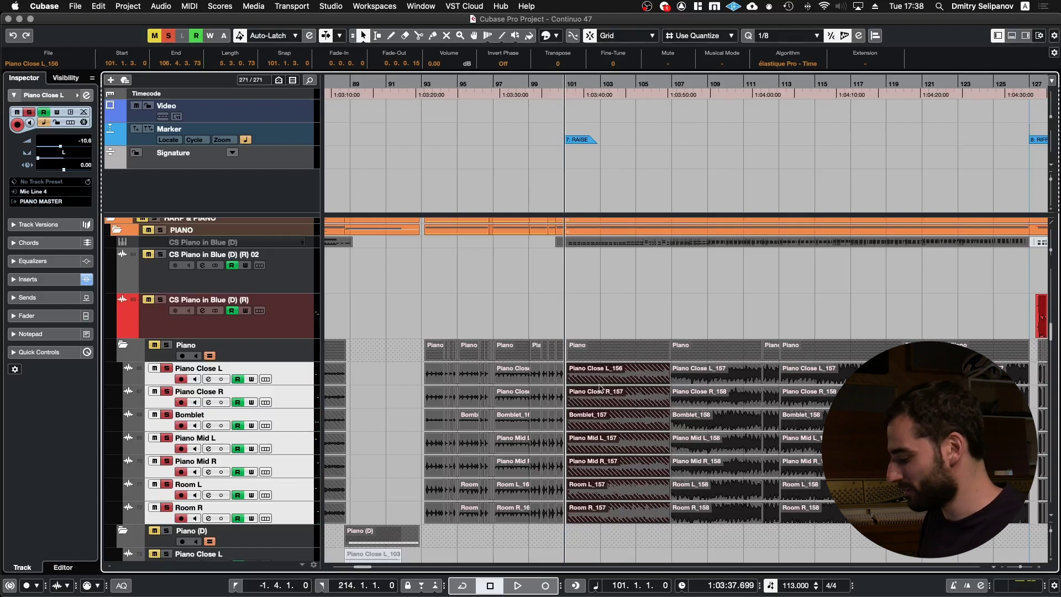
Look past the piano tracks down to SYNTH DRUMS/PERC, listening to the Monark part soloed from RAISE, and stop playback
scroll(648, 418, down, 15)
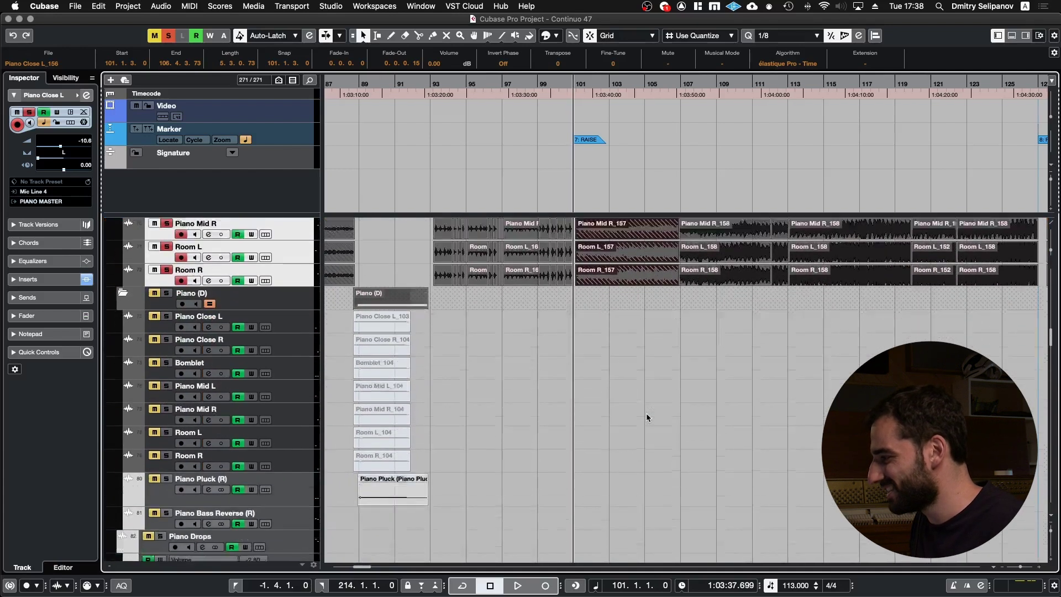
scroll(645, 413, down, 15)
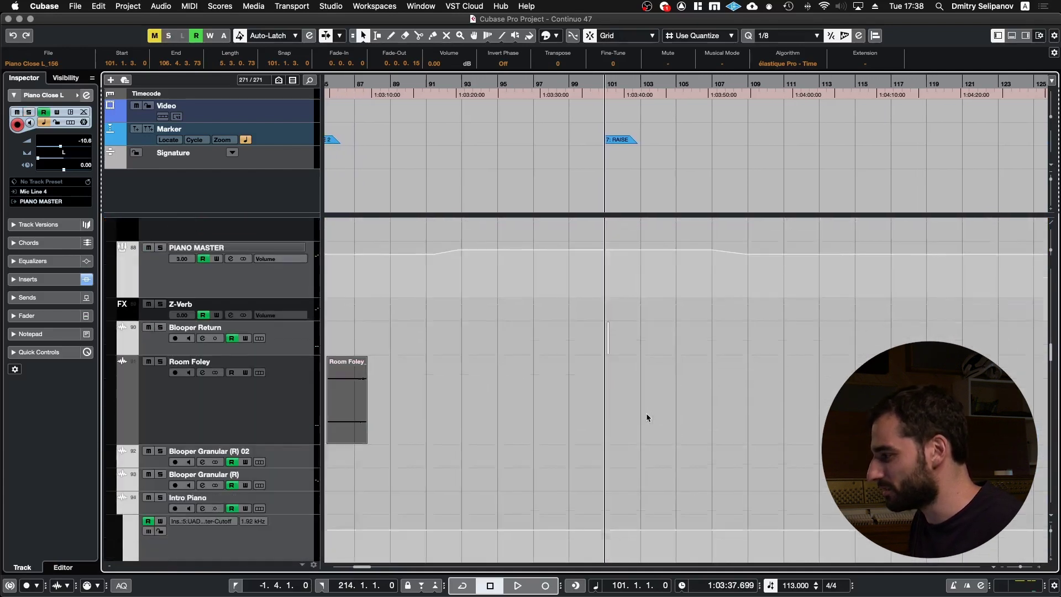
scroll(646, 413, down, 15)
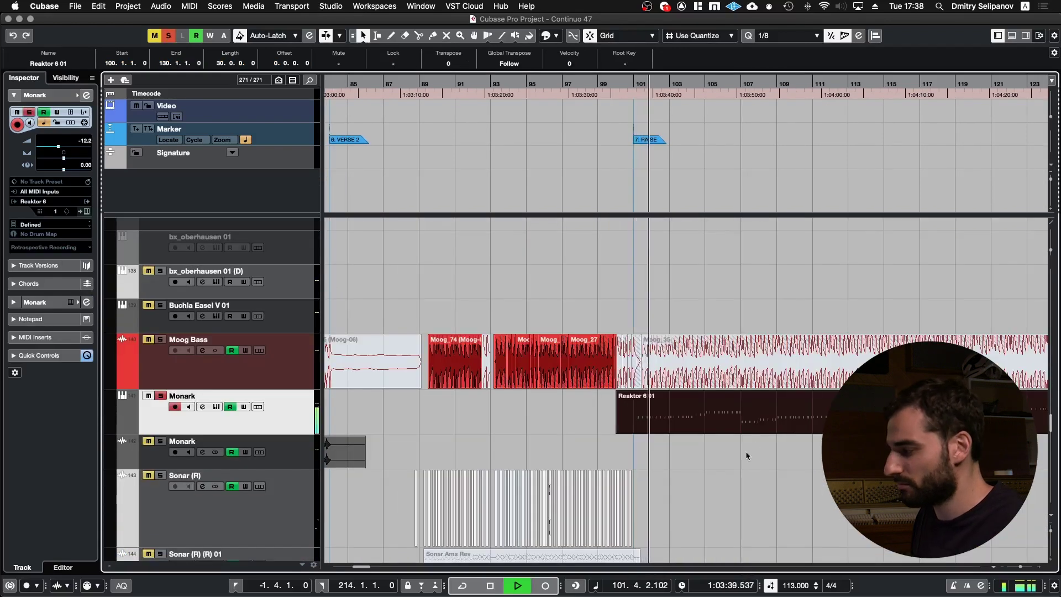
scroll(735, 444, down, 2)
scroll(735, 445, down, 8)
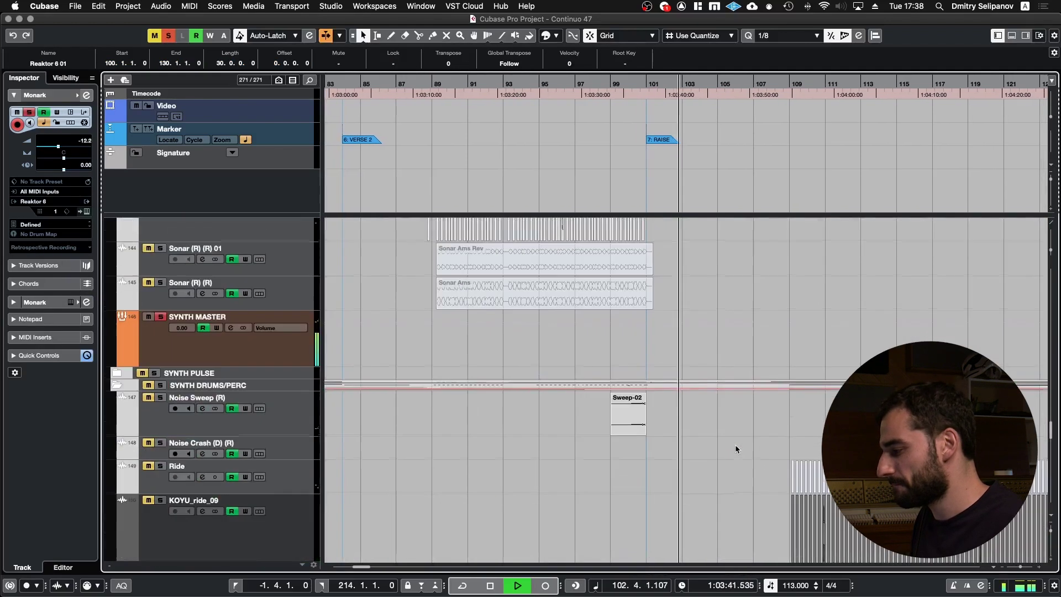
scroll(735, 444, down, 4)
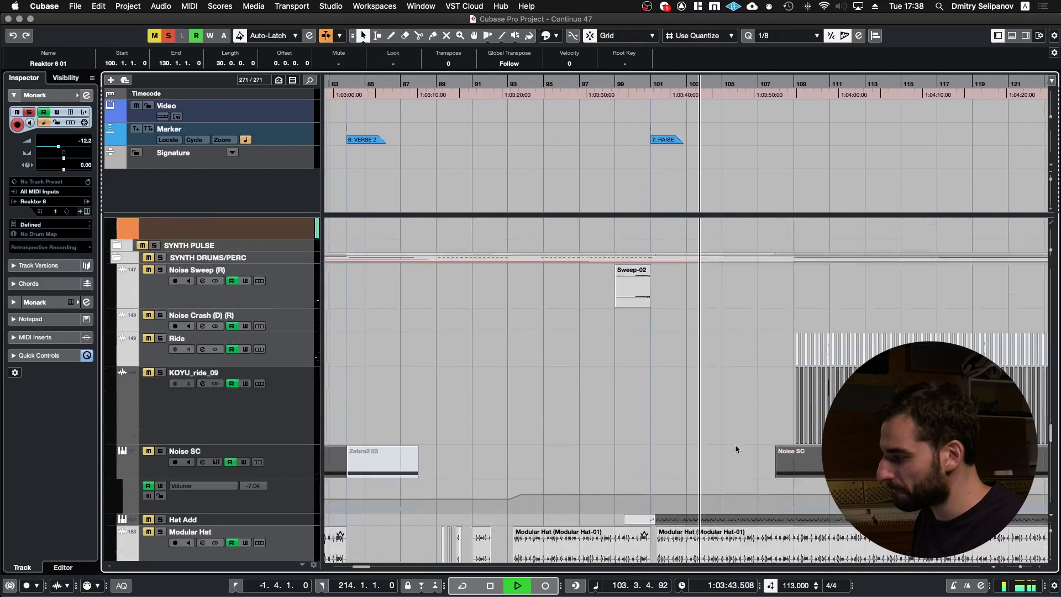
key(space)
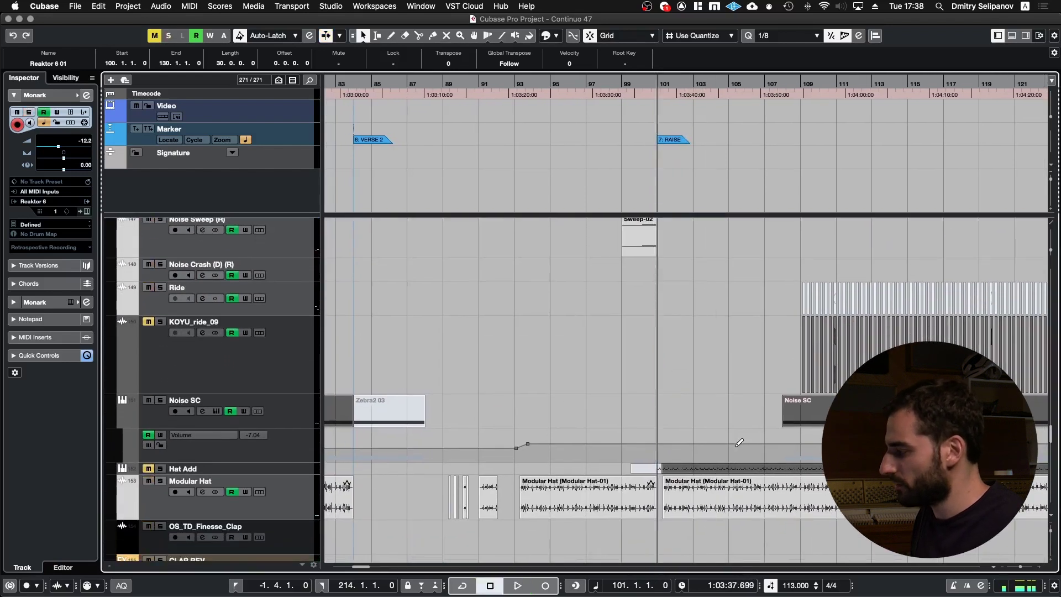
Look through the percussion tracks from Hat and Perc down to Pupyrka and back to the shaker loops while RAISE plays unsoloed
scroll(735, 443, down, 6)
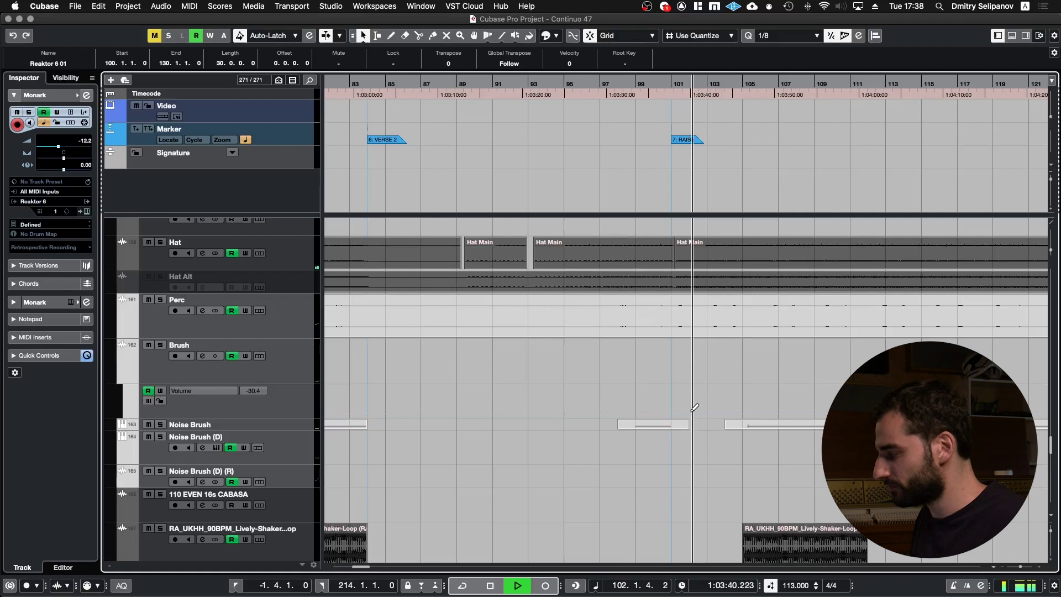
scroll(694, 410, down, 3)
scroll(692, 414, down, 7)
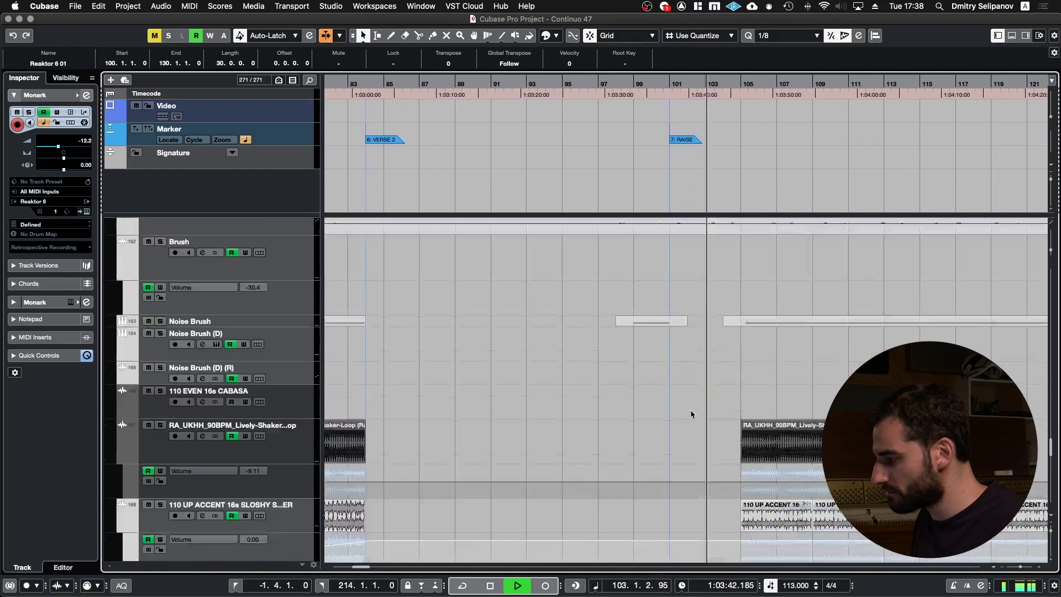
scroll(691, 414, down, 12)
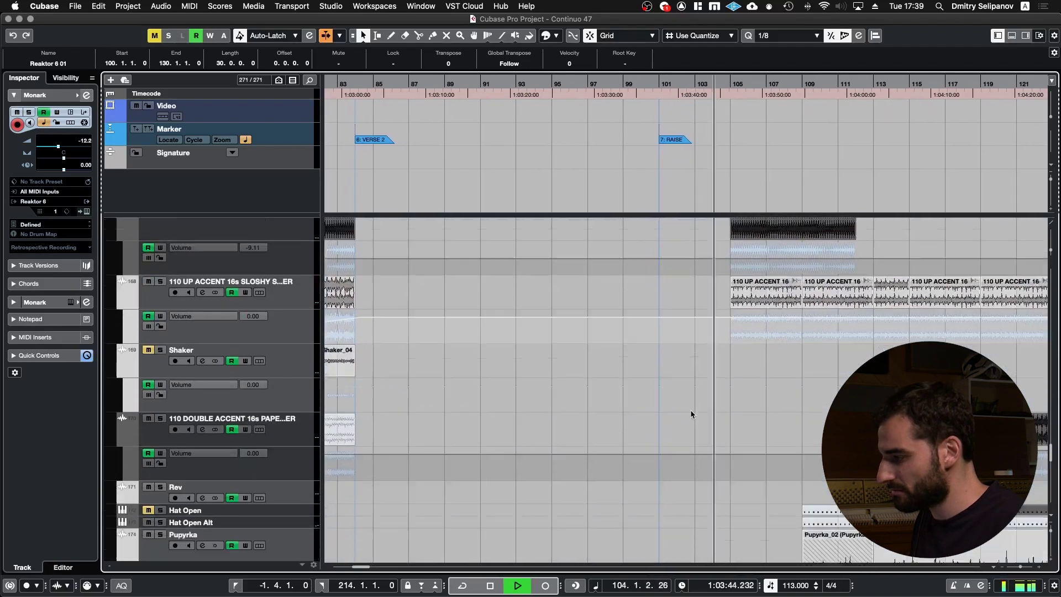
scroll(691, 411, up, 20)
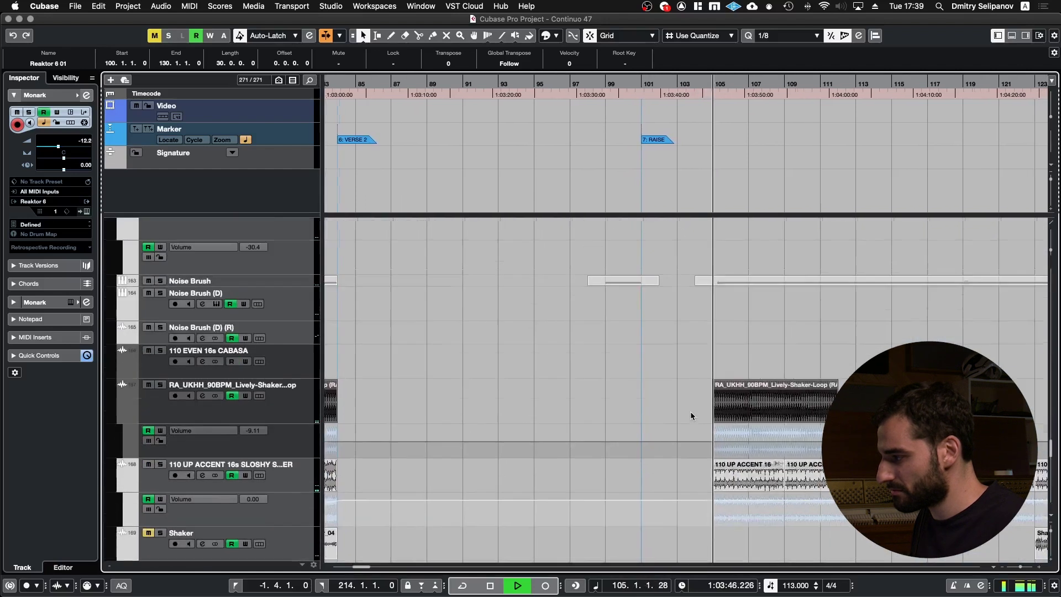
scroll(691, 414, down, 8)
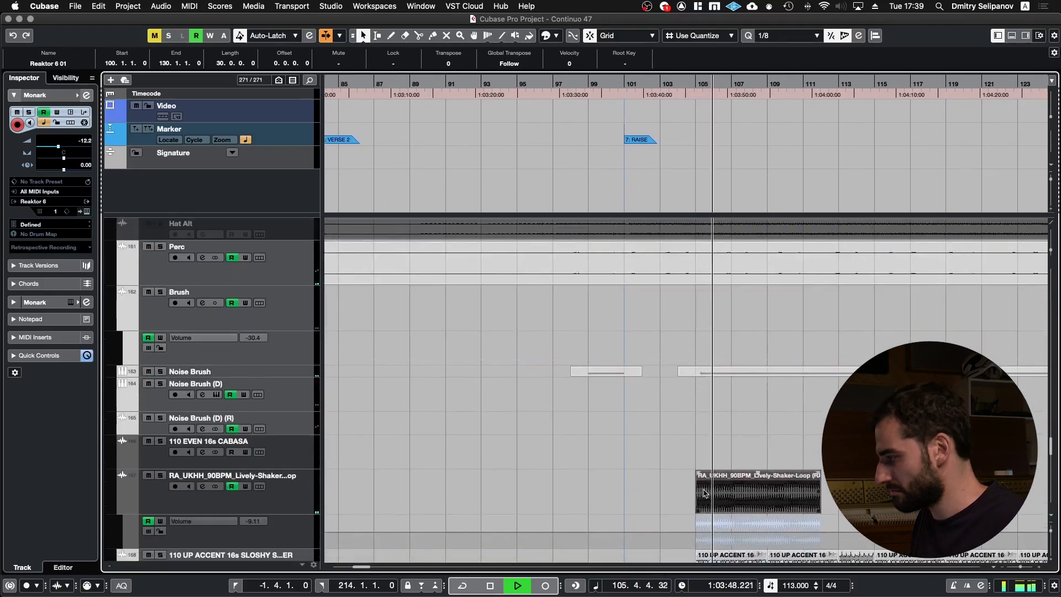
Select the Lively-Shaker-Loop and 110 UP ACCENT clips starting at bar 105, listen to them soloed, and stop playback
key(space)
drag(627, 403, 786, 490)
key(l)
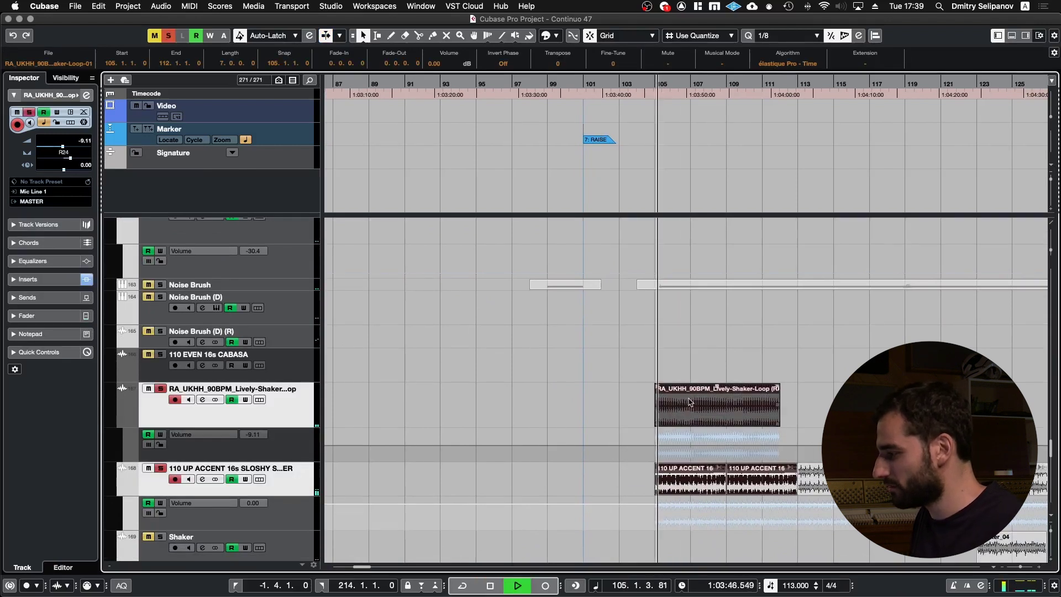
scroll(688, 397, down, 10)
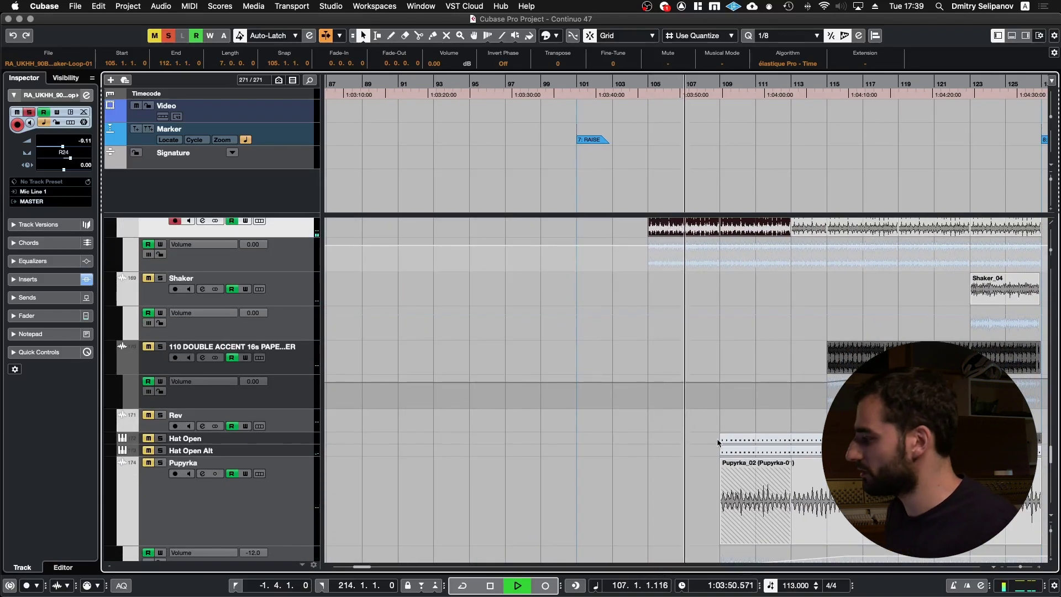
key(space)
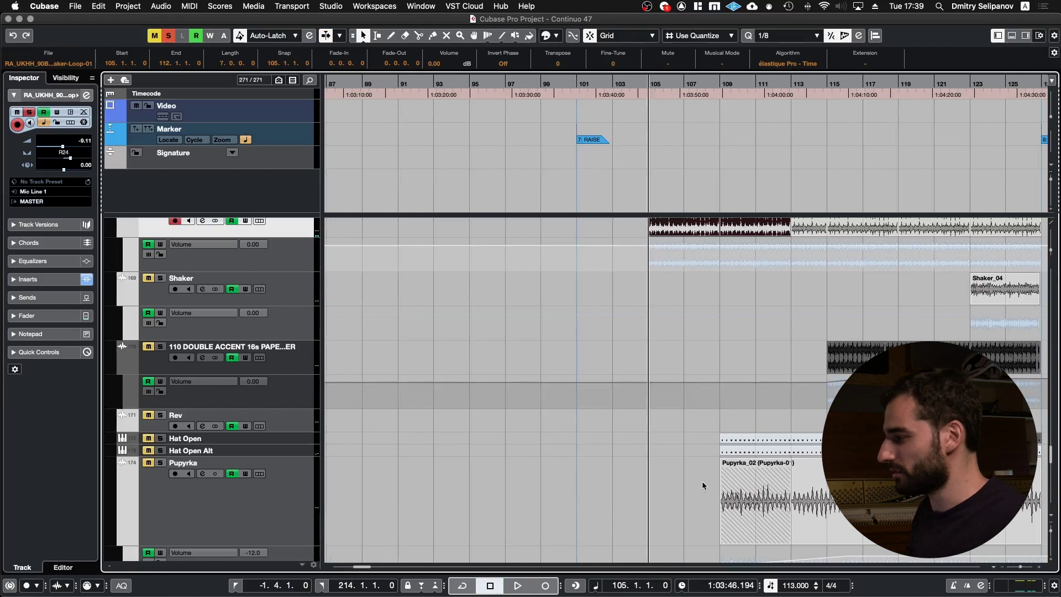
Select the Pupyrka clip starting at bar 109 and listen to it soloed, then with the full mix
scroll(703, 483, down, 2)
drag(694, 483, 808, 510)
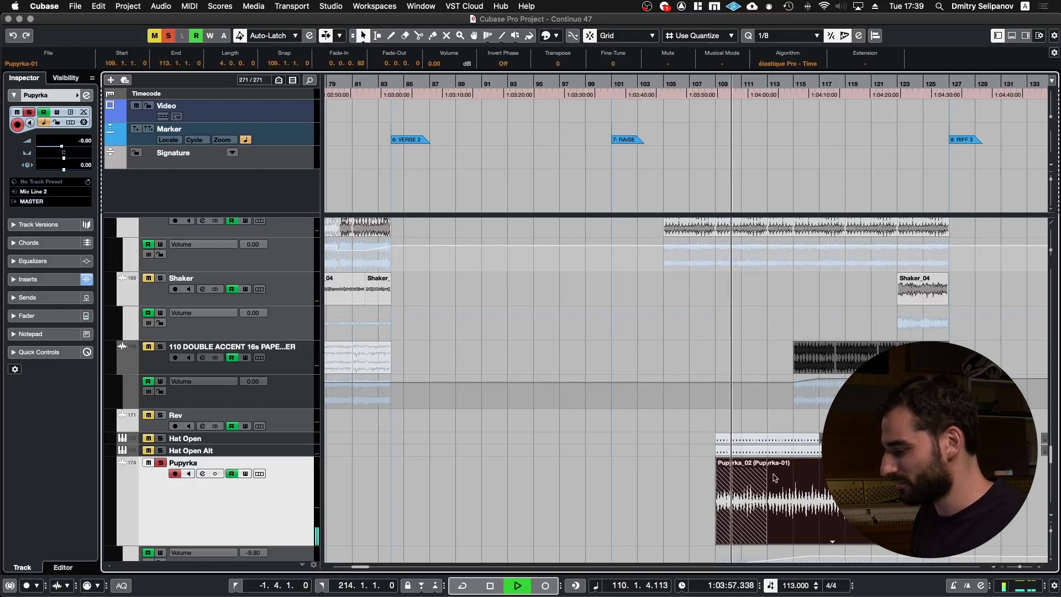
key(space)
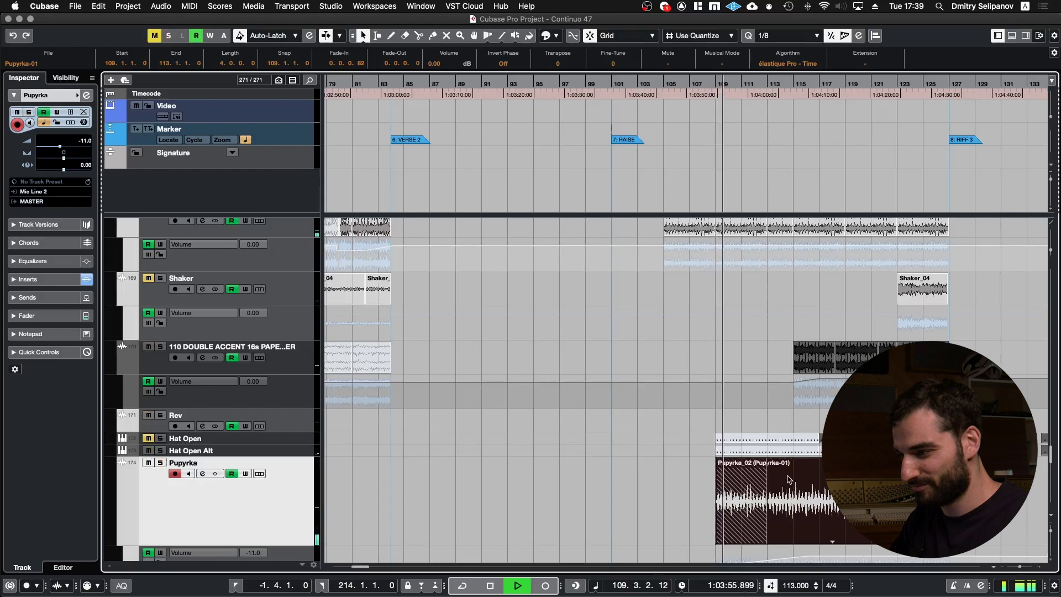
Look through the percussion tracks below Pupyrka, from Ride (R) to the white noise, while the mix plays, and stop playback
scroll(789, 479, down, 3)
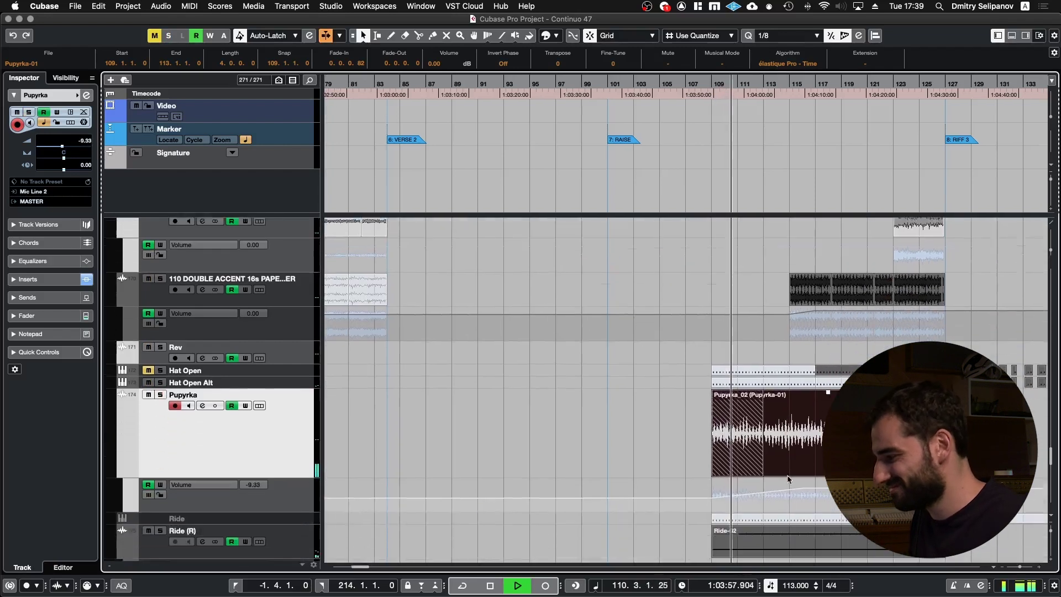
scroll(789, 480, down, 8)
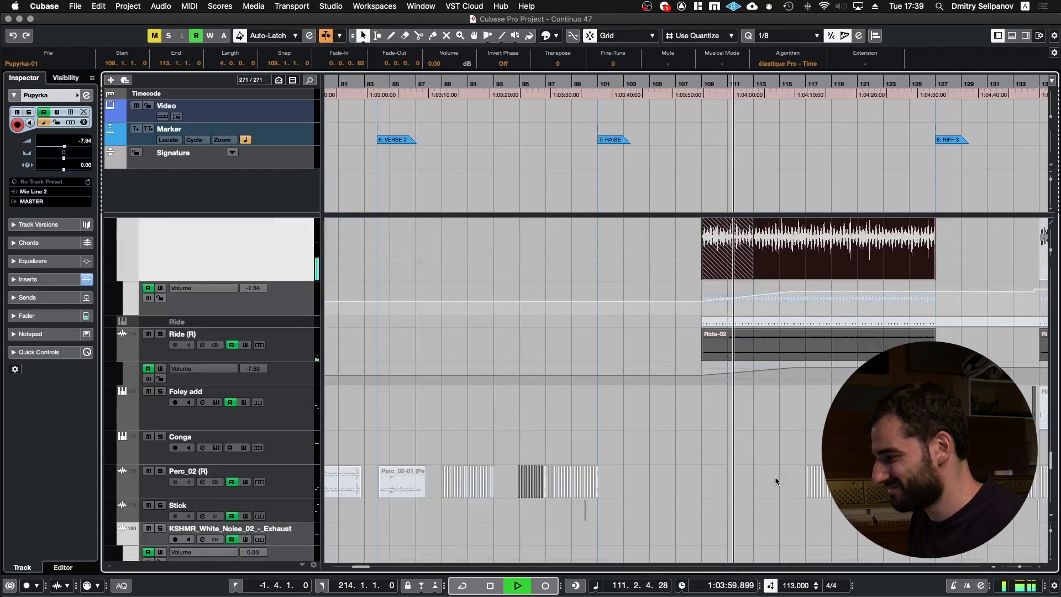
scroll(775, 399, down, 10)
scroll(775, 399, up, 15)
key(space)
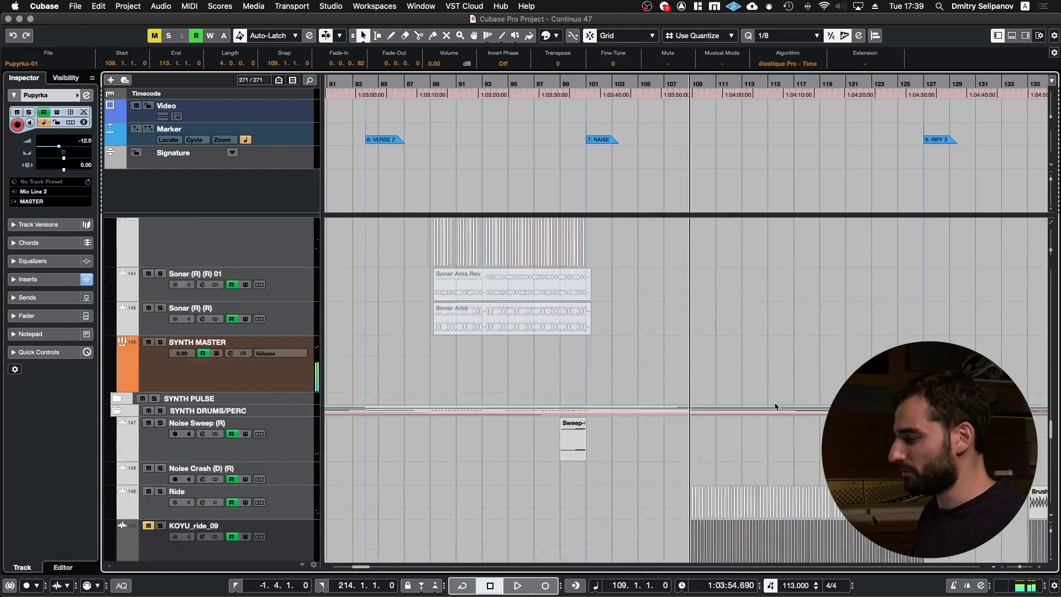
Return to the META track, select the META_10 clip starting in bar 105, and listen to it soloed against its volume automation
scroll(776, 407, up, 20)
scroll(775, 403, up, 15)
drag(565, 360, 741, 363)
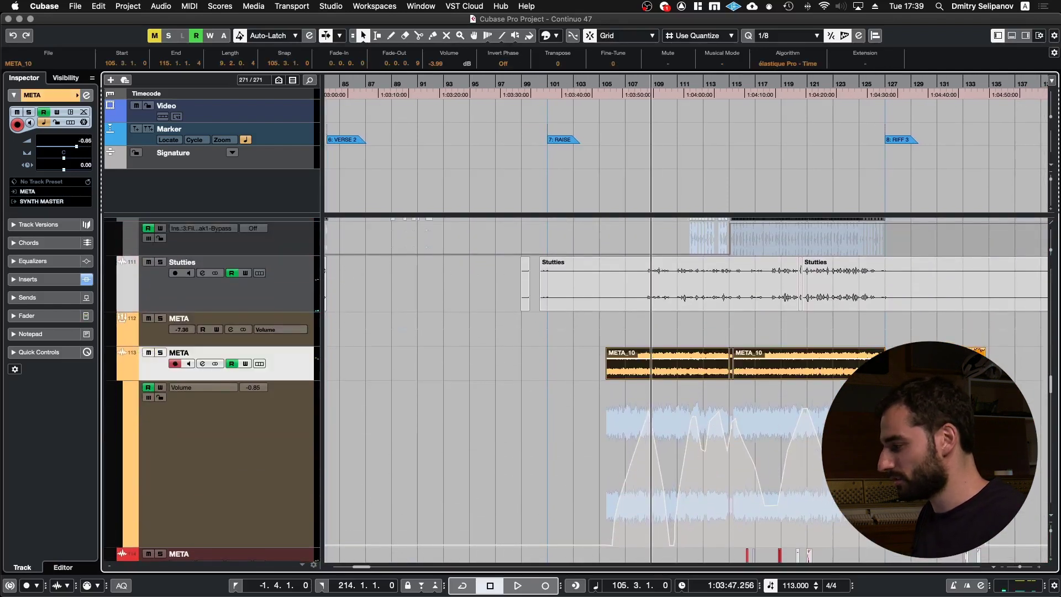
key(s)
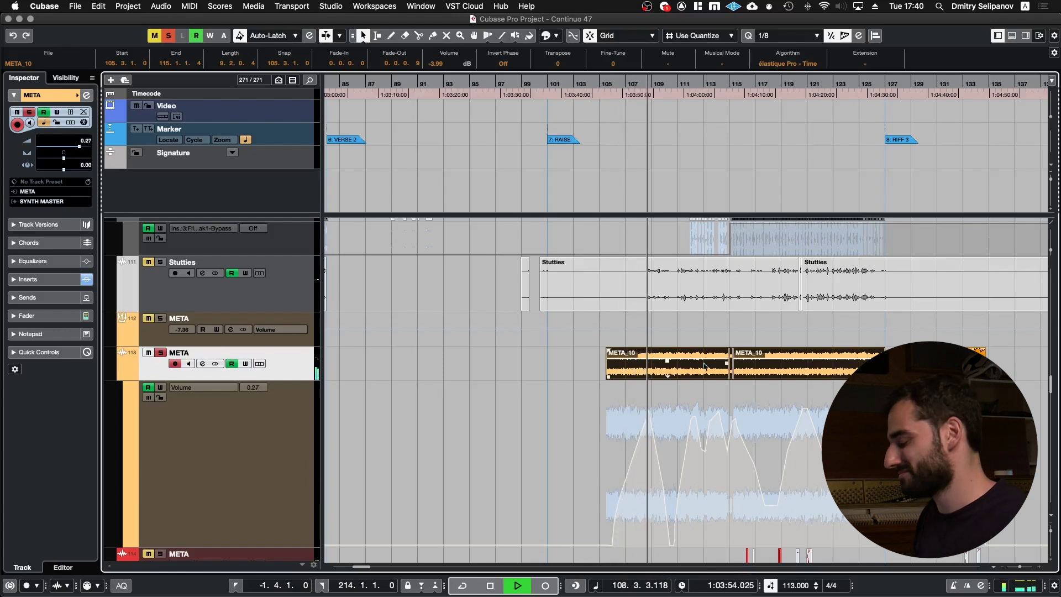
key(h)
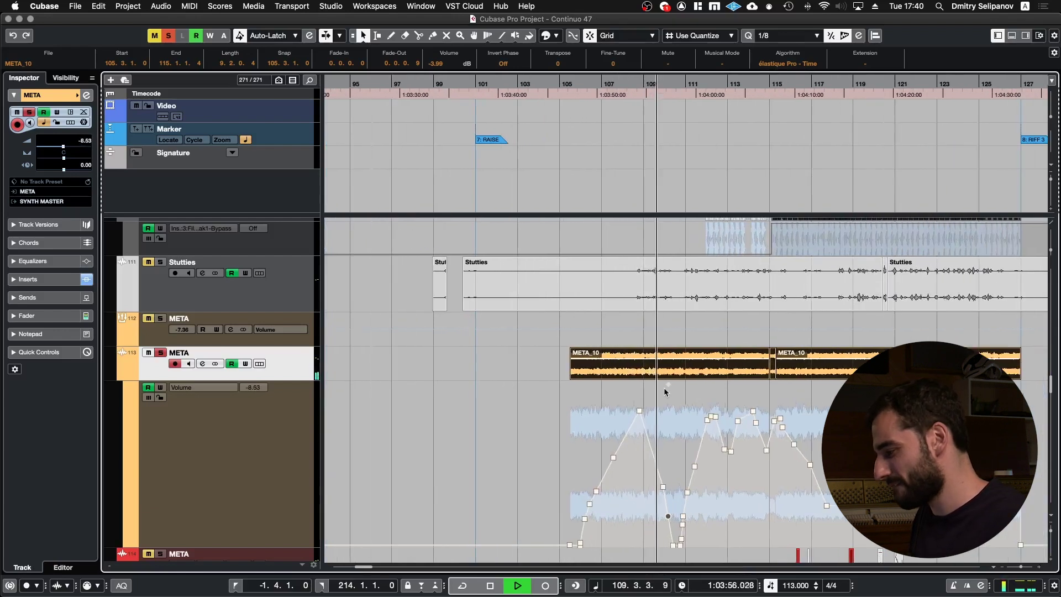
key(space)
Move the playback position to bar 112, listen to the soloed META clip from there, and stop playback
key(KP_Add)
key(KP_Add)
key(KP_Add)
key(KP_Add)
key(KP_Add)
key(KP_Add)
key(KP_Add)
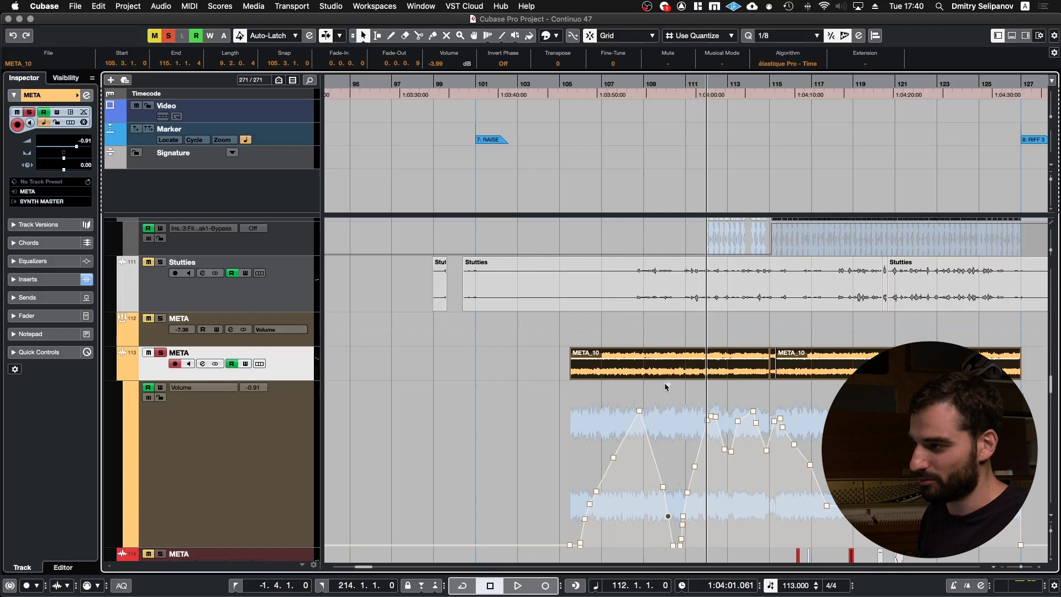
key(space)
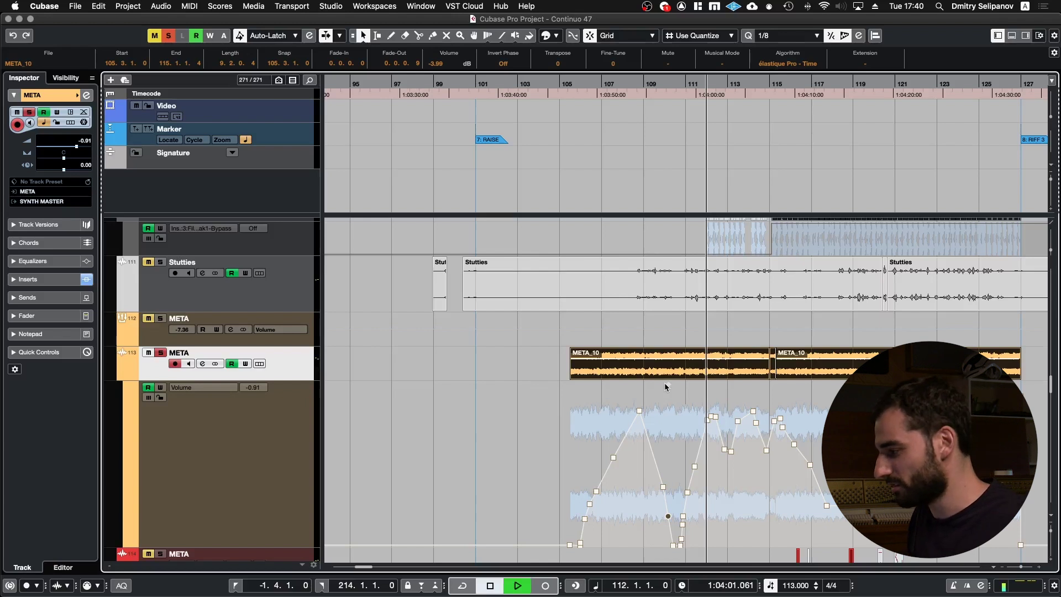
scroll(664, 383, down, 3)
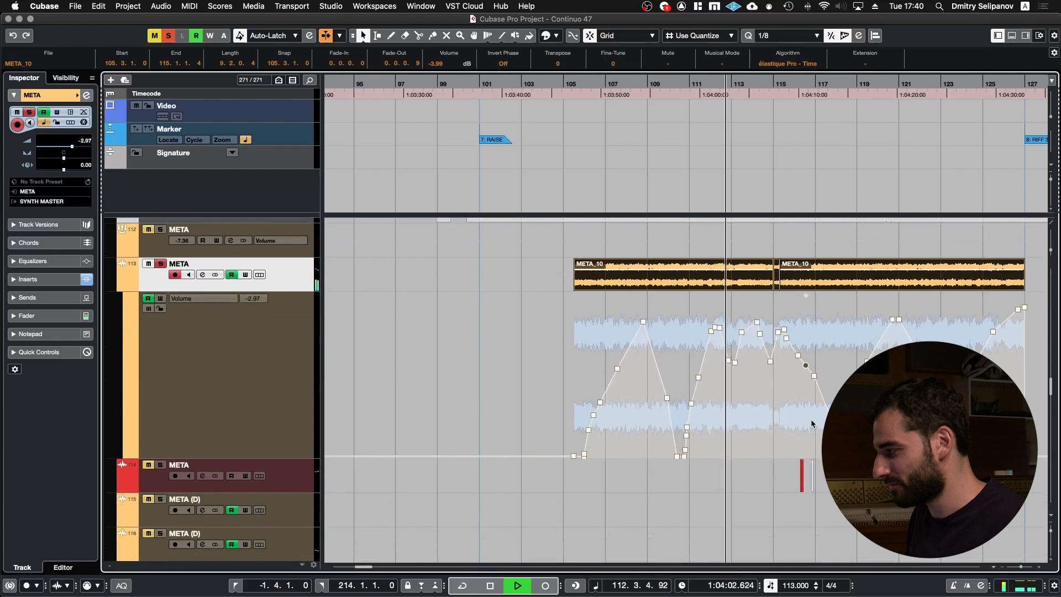
key(space)
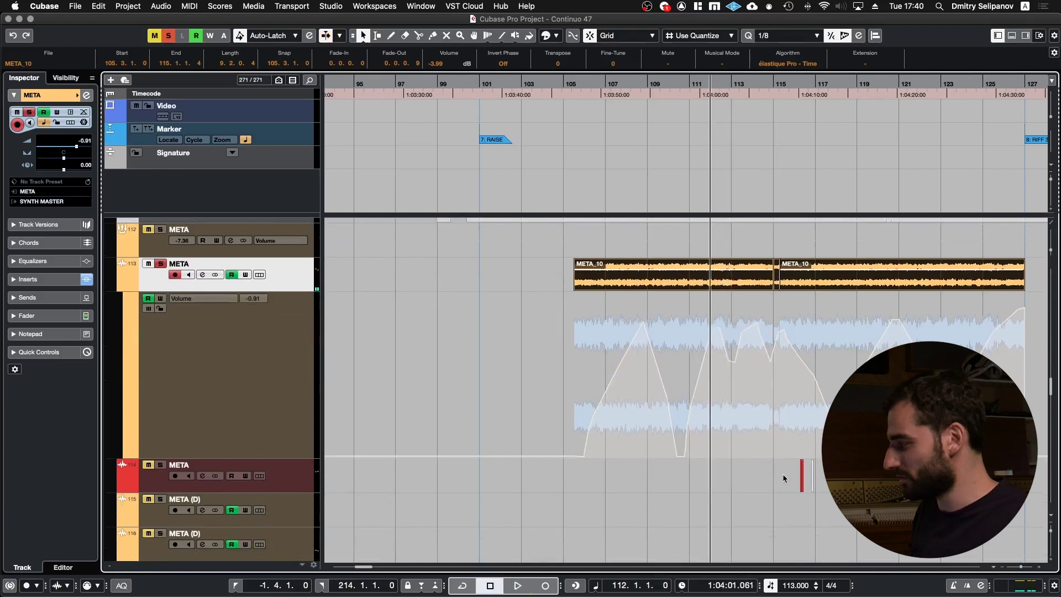
Unsolo the META_10 track, then select the short META_07 clip at bar 116 and listen to it soloed
key(s)
drag(779, 475, 835, 480)
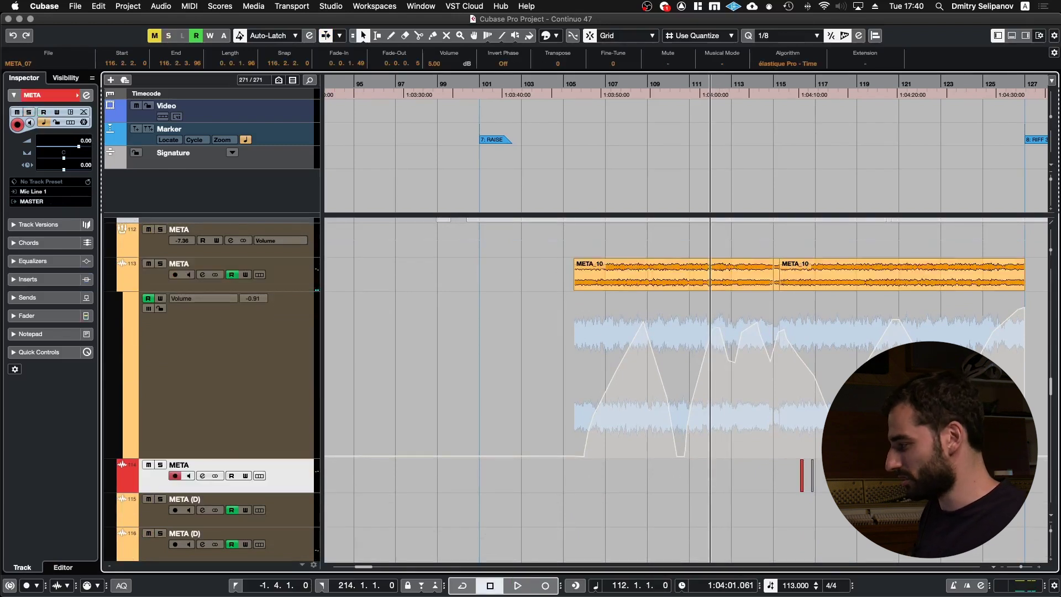
key(l)
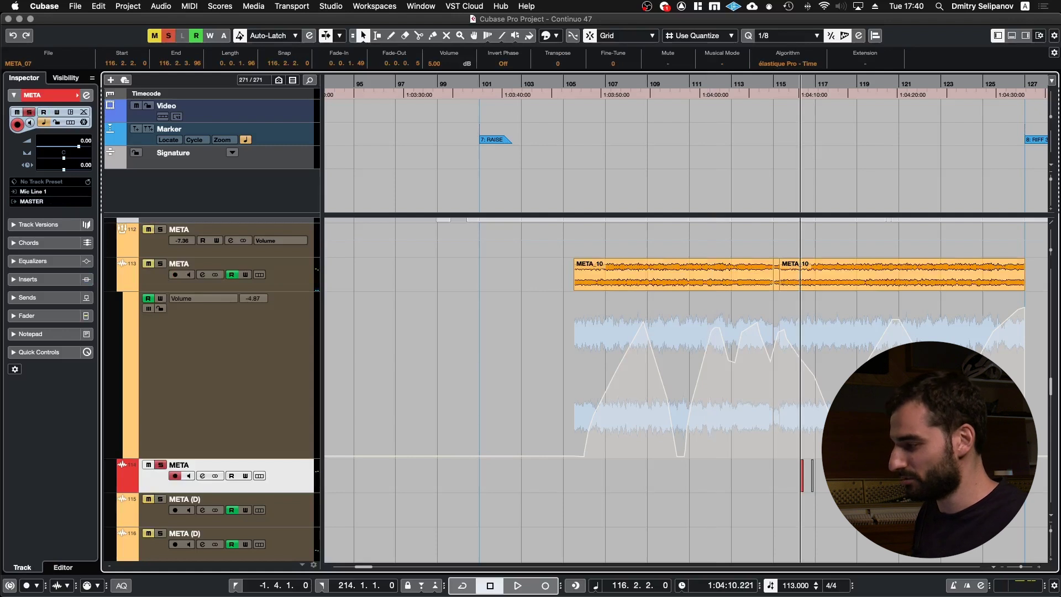
key(space)
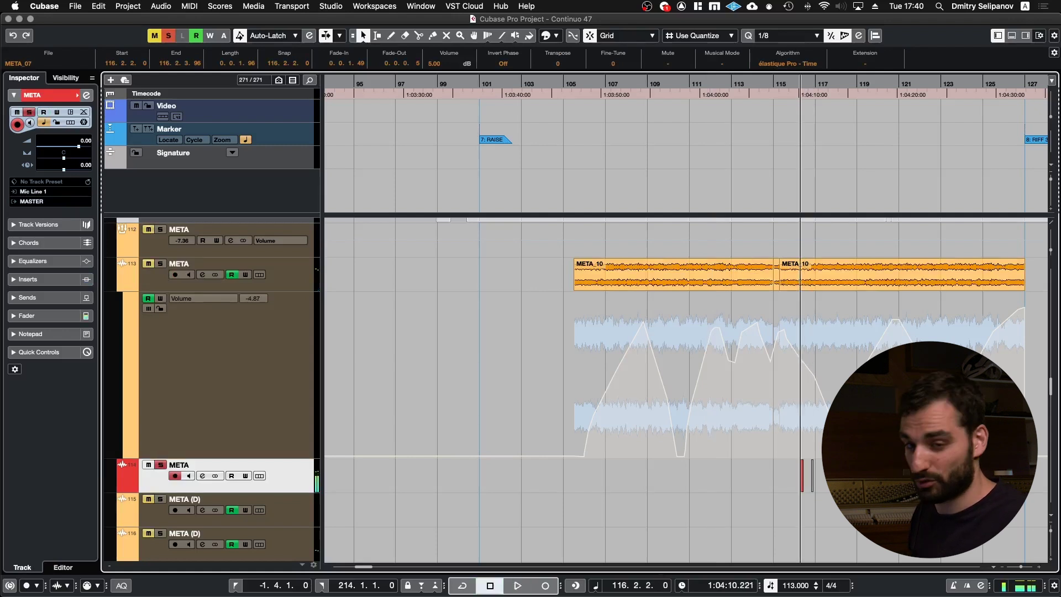
Listen to the soloed META (D)_04 clip at bar 116, returning the playback position to the clip's start
click(849, 87)
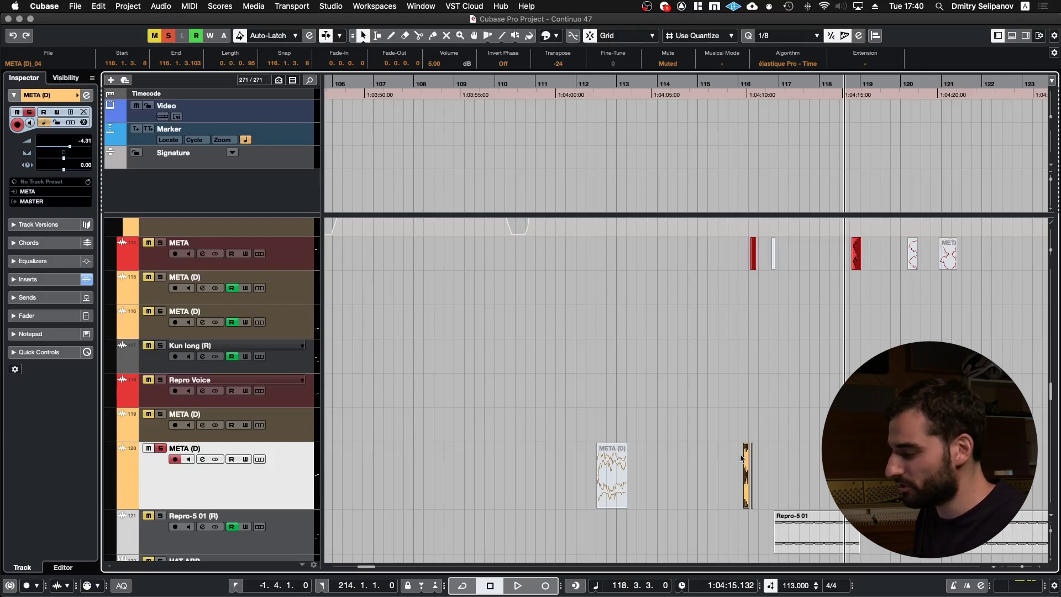
key(l)
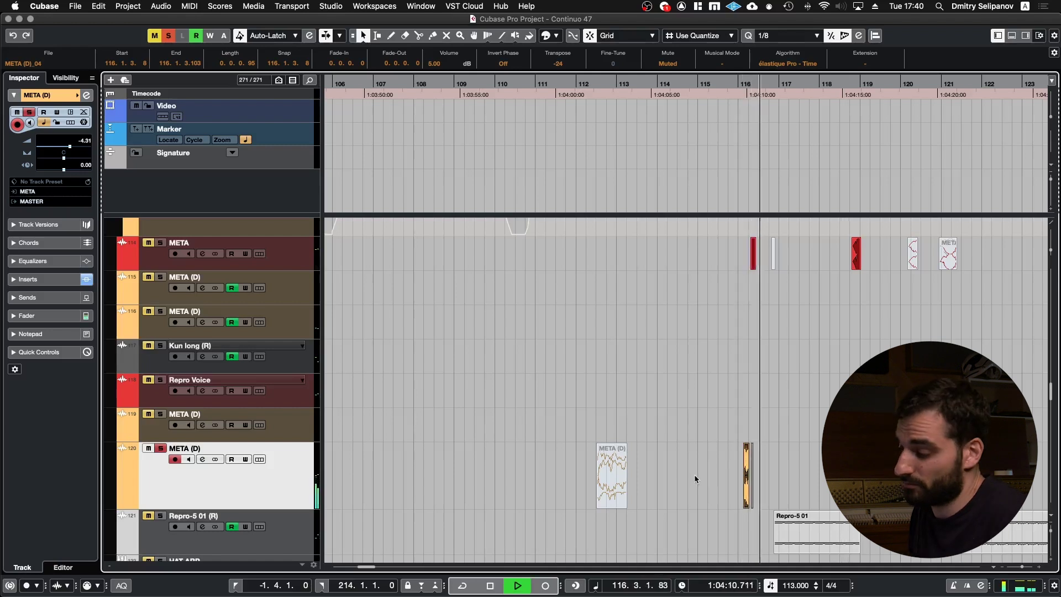
Stop the soloed META (D)_04 clip, turn its solo off, and resume playback of the arrangement from bar 116
key(space)
scroll(695, 476, down, 1)
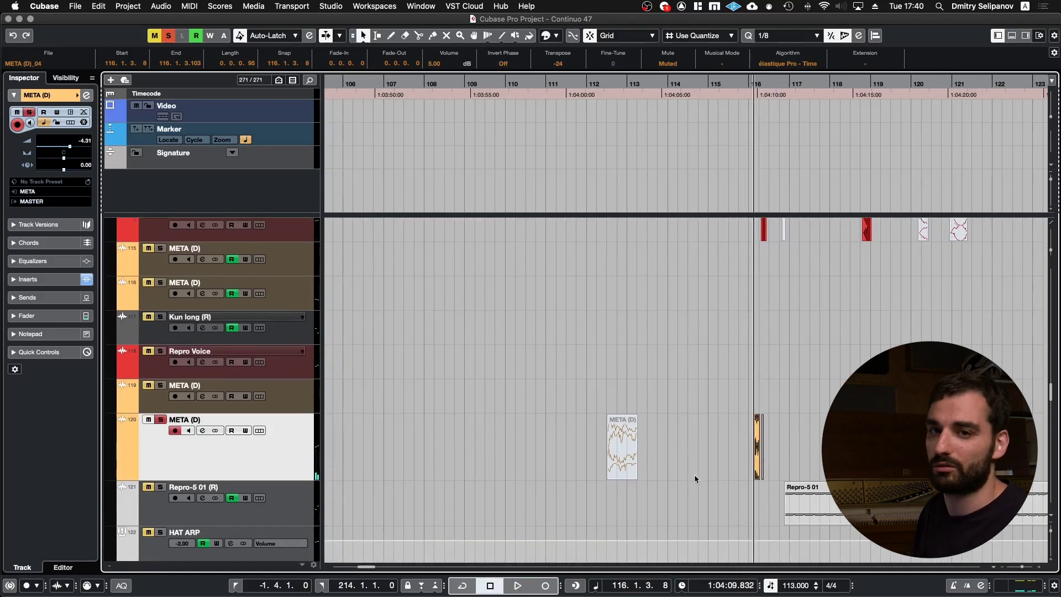
scroll(694, 473, up, 2)
key(space)
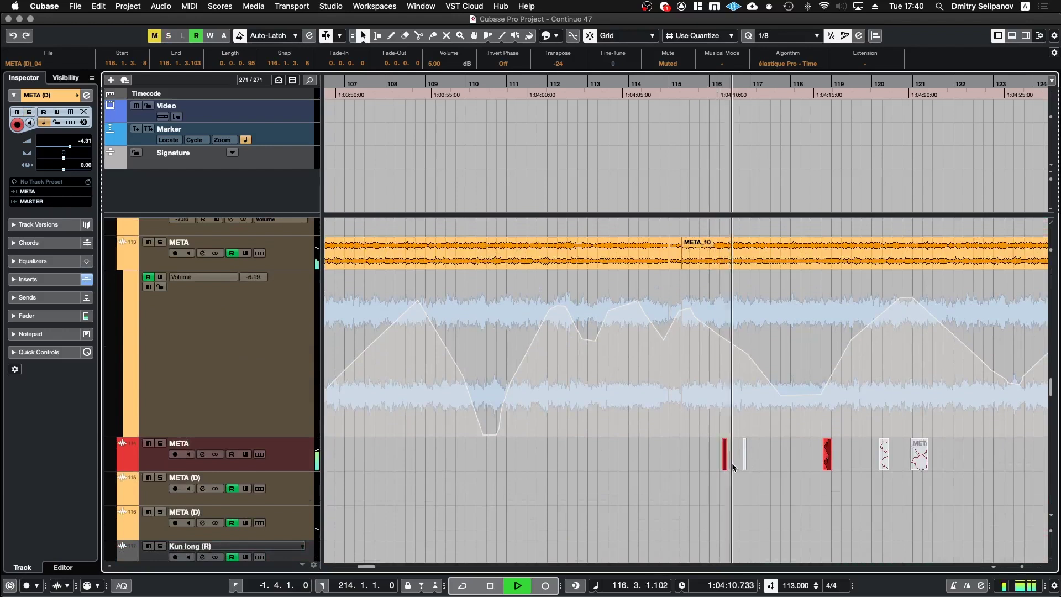
Examine the playing arrangement from the META tracks through the synth and piano tracks back to the Strings Verse tracks
scroll(783, 424, up, 6)
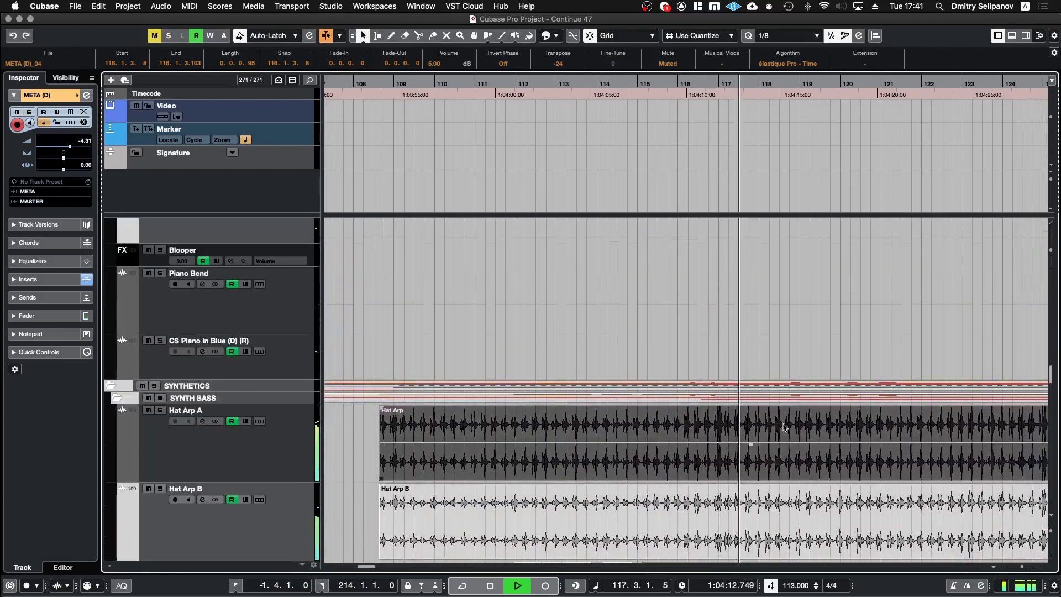
scroll(784, 427, up, 15)
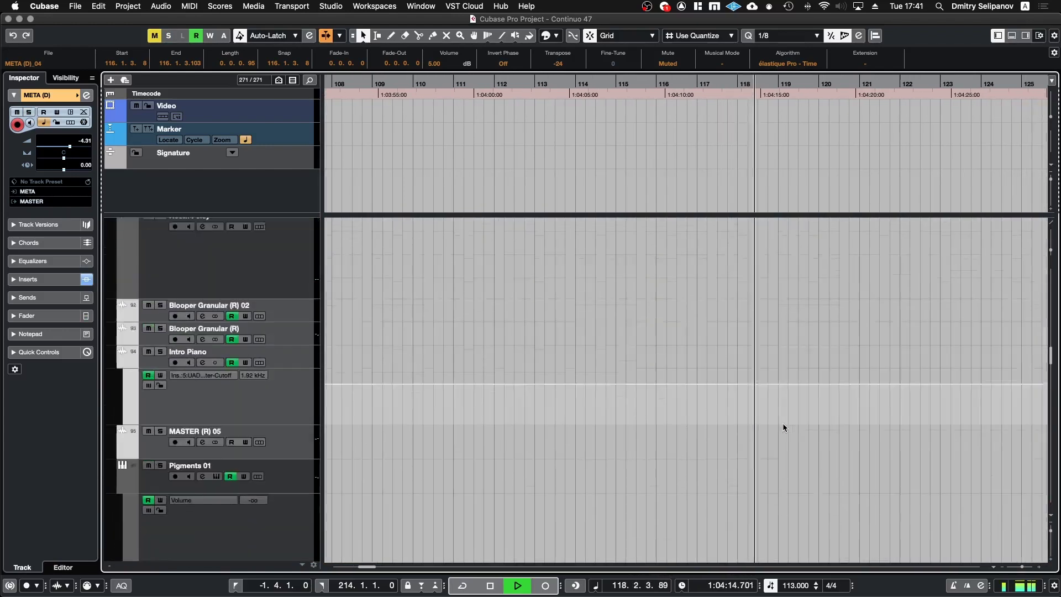
scroll(783, 422, up, 10)
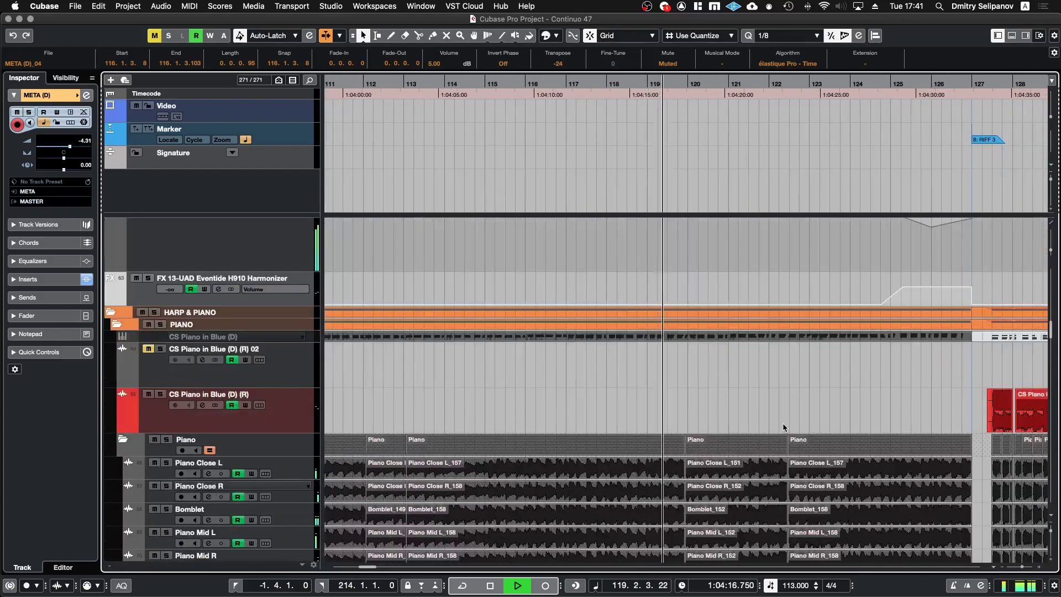
scroll(783, 422, up, 5)
scroll(782, 423, up, 8)
scroll(783, 423, up, 10)
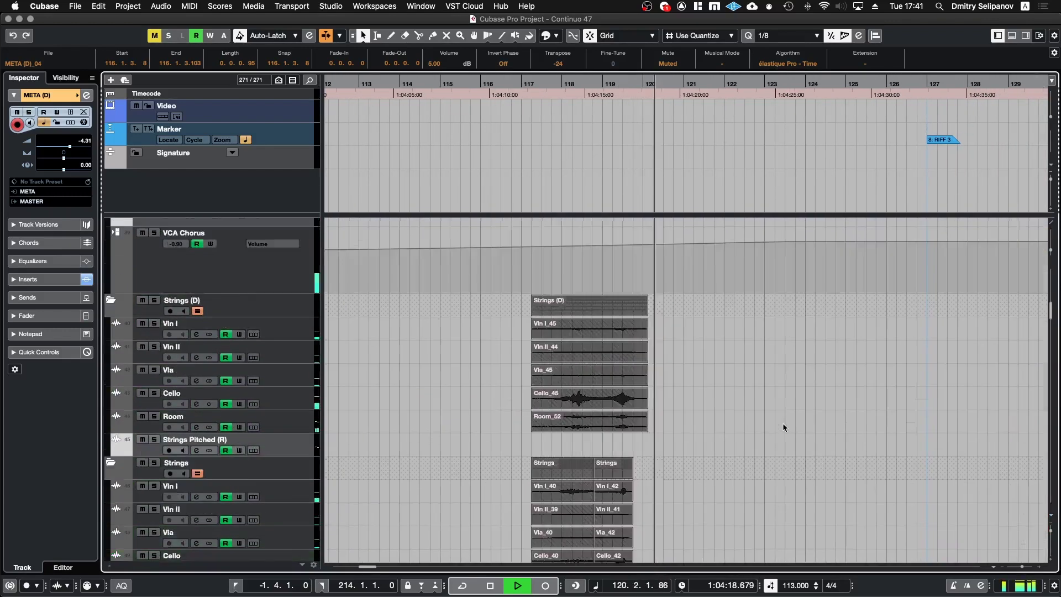
scroll(783, 423, up, 2)
scroll(831, 443, up, 8)
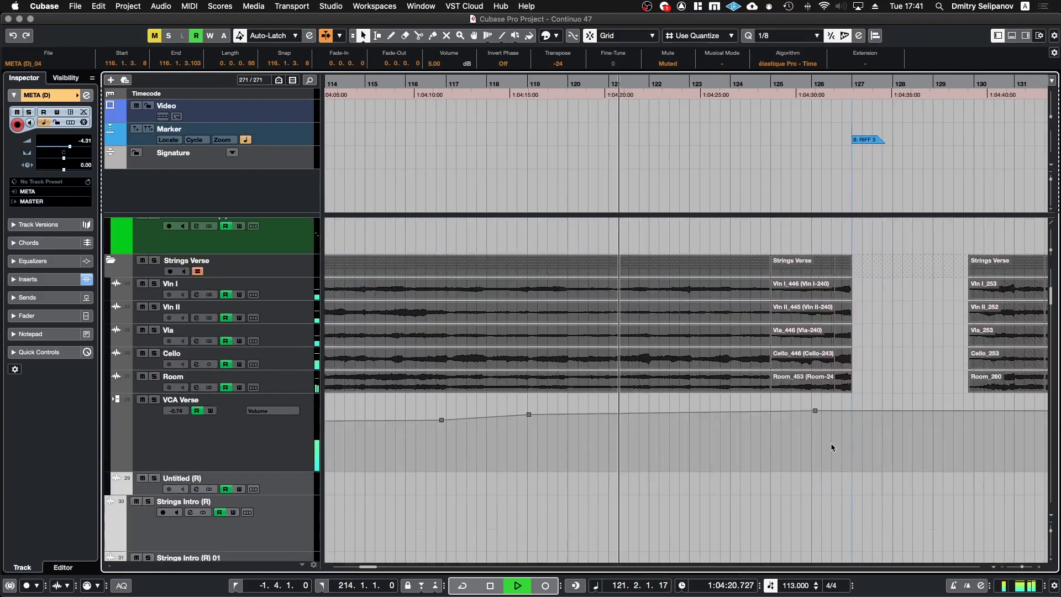
Select the Strings Verse and Strings clips leading up to the RIFF 3 marker and listen to them soloed
drag(881, 268, 645, 493)
key(s)
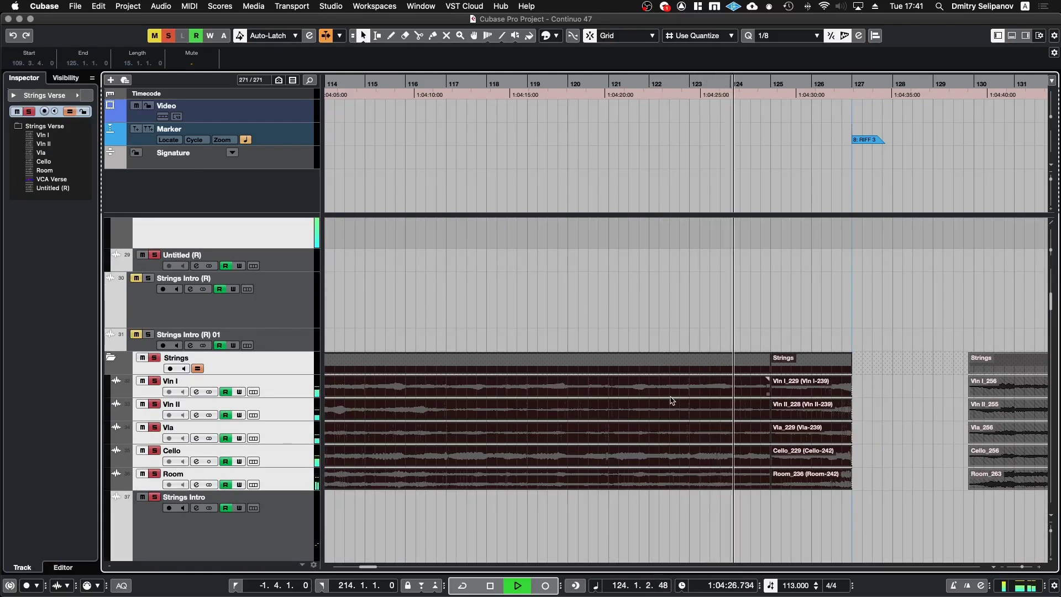
key(space)
Play from bar 120 and examine the STRINGS MASTER volume automation and the Piano tracks around RIFF 3 with solo off
key(KP_Add)
key(KP_Add)
key(KP_Add)
key(KP_Add)
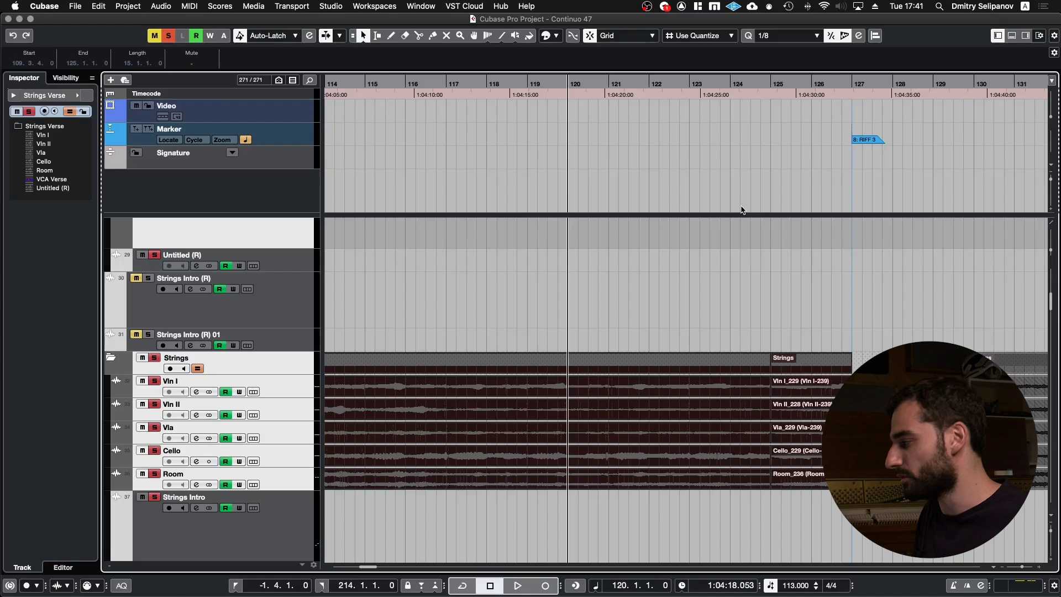
key(space)
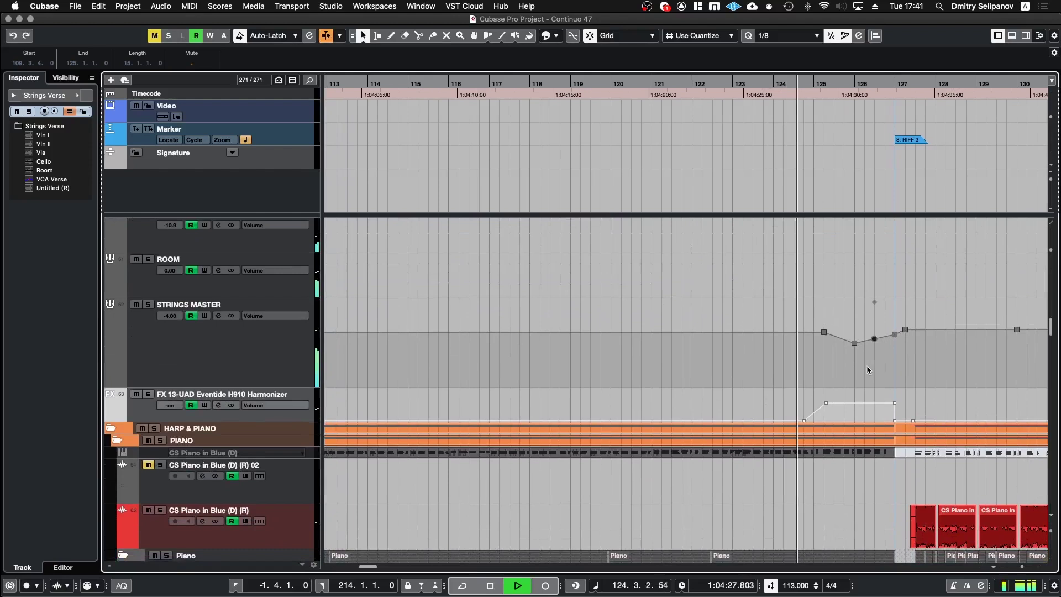
scroll(866, 370, up, 1)
scroll(867, 370, down, 5)
scroll(868, 369, down, 5)
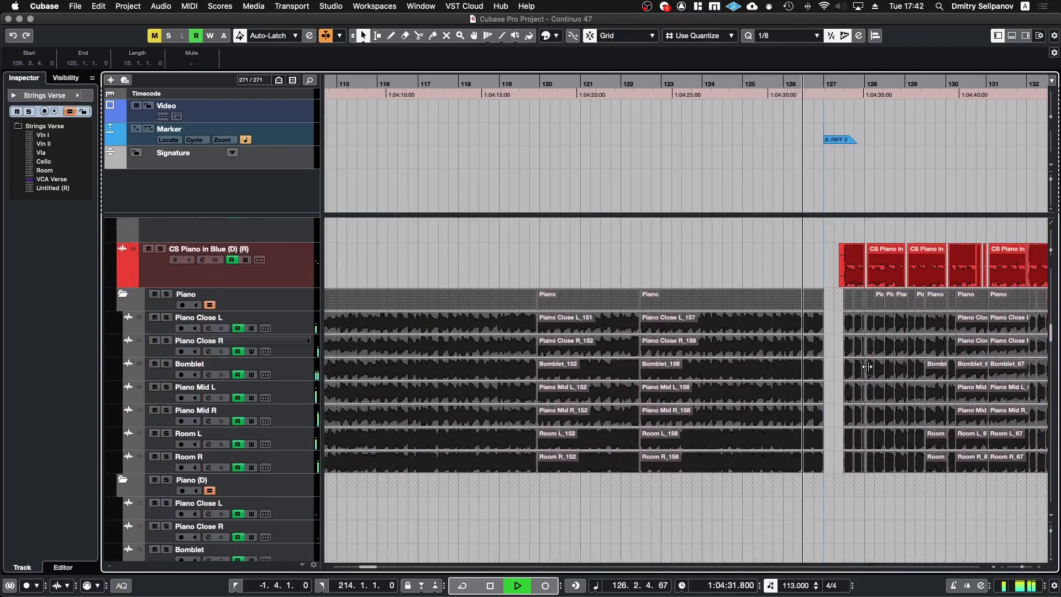
scroll(868, 367, down, 9)
Stop playback, set the playback position to bar 126, and open the channel settings of the soloed META track
key(space)
click(774, 83)
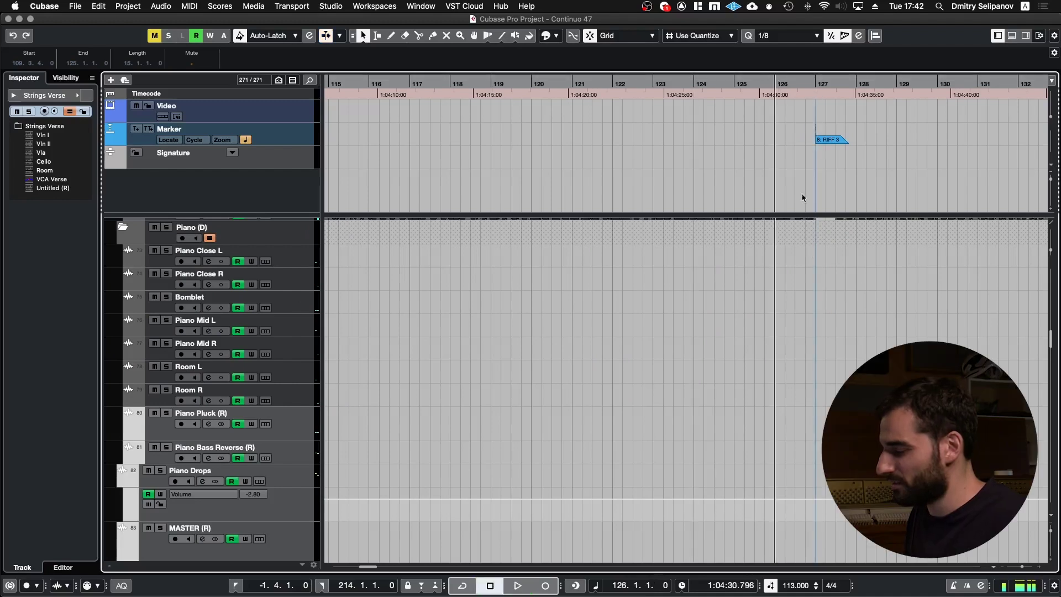
scroll(685, 387, down, 15)
scroll(685, 387, down, 15)
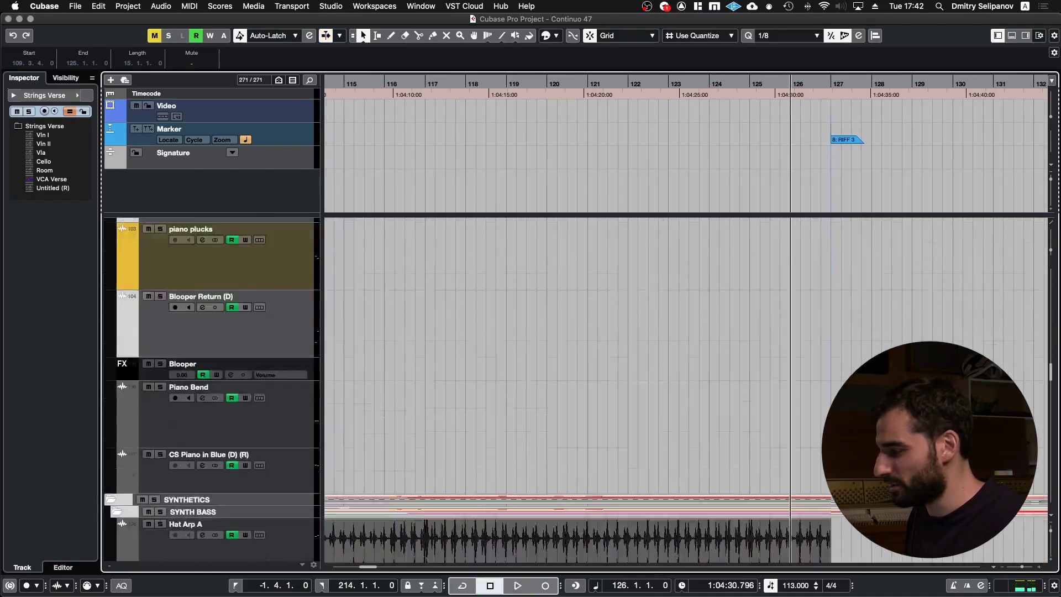
scroll(863, 311, down, 3)
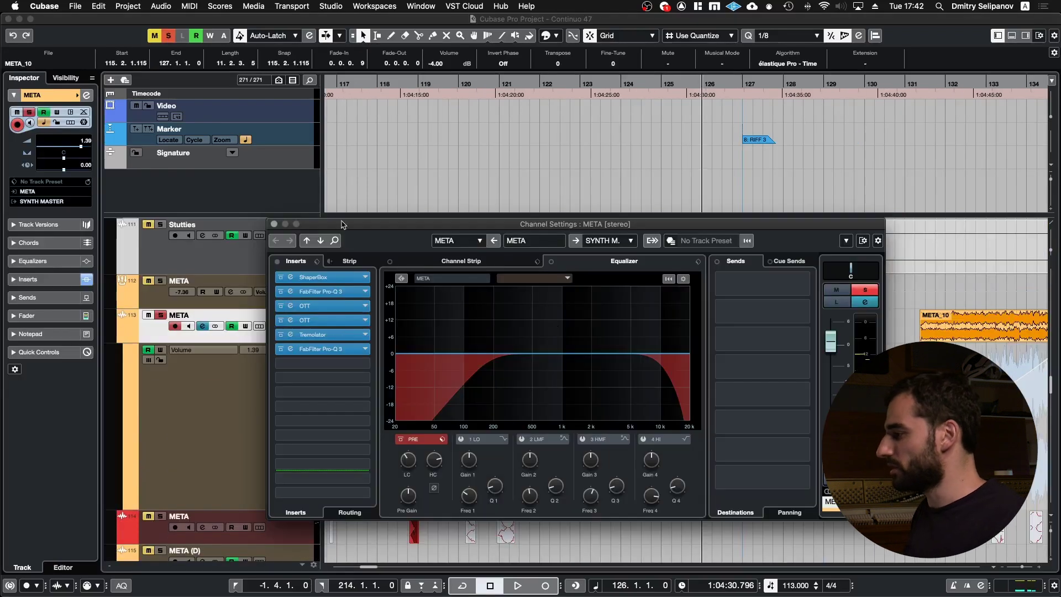
drag(343, 226, 126, 44)
Listen to the soloed META track with its Tremolator insert open, comparing it with the effect bypassed, and stop playback
key(space)
click(74, 155)
drag(1060, 169, 408, 196)
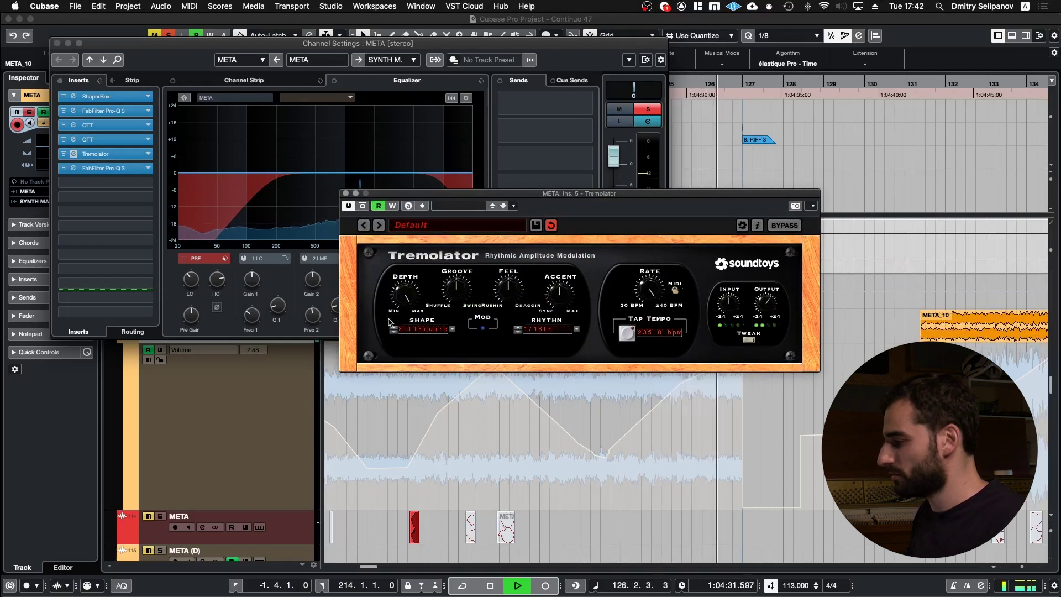
key(space)
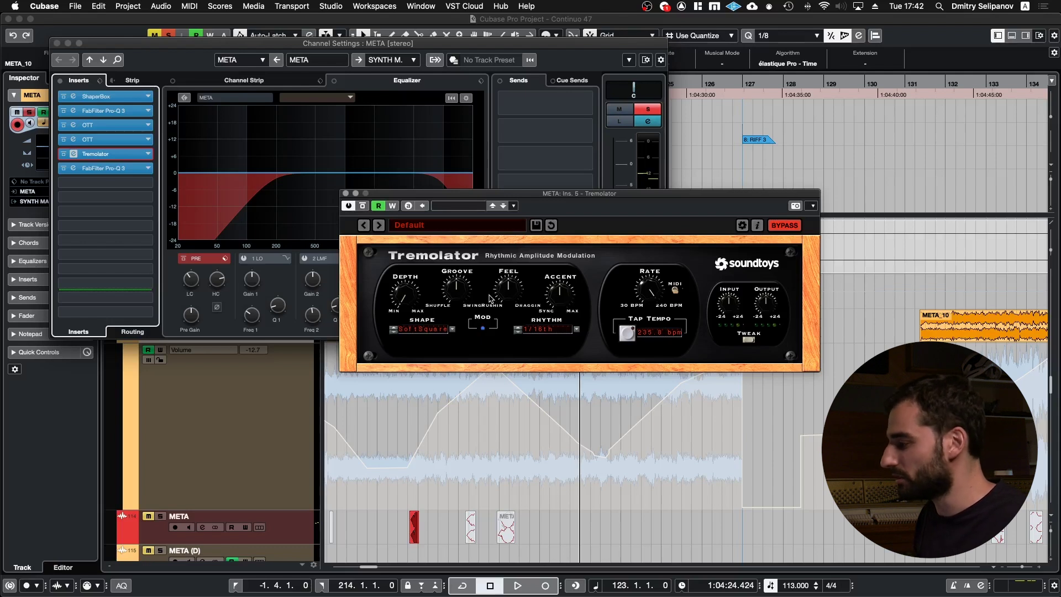
Close the Tremolator and channel settings windows, and play the META passage unsoloed from bar 125 into RIFF 3
key(super+w)
key(super+w)
key(KP_Add)
key(KP_Add)
key(space)
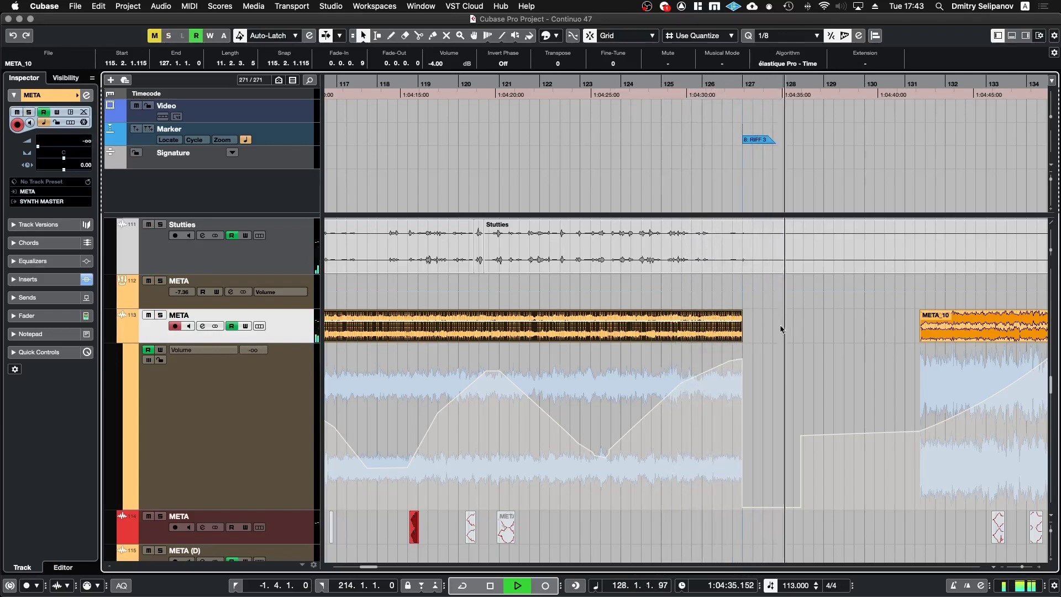
Examine the synth, bass and percussion tracks around the RIFF 3 marker during playback, from Hat Arp A to the hats
scroll(785, 344, down, 5)
scroll(787, 344, up, 10)
scroll(787, 344, right, 4)
scroll(786, 347, up, 3)
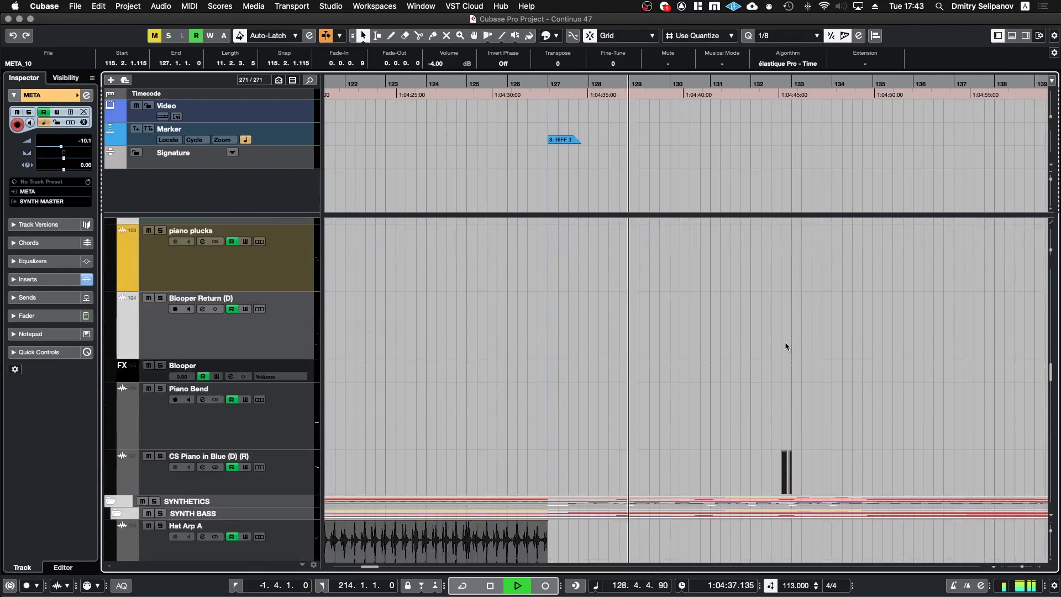
scroll(731, 281, down, 10)
scroll(731, 281, left, 1)
scroll(730, 283, down, 15)
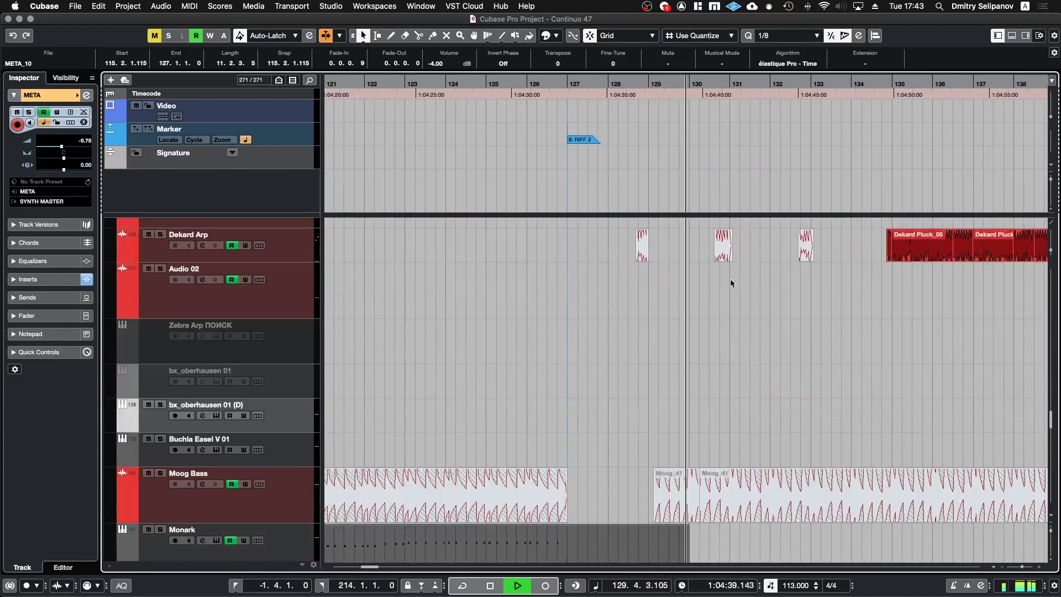
scroll(731, 283, down, 6)
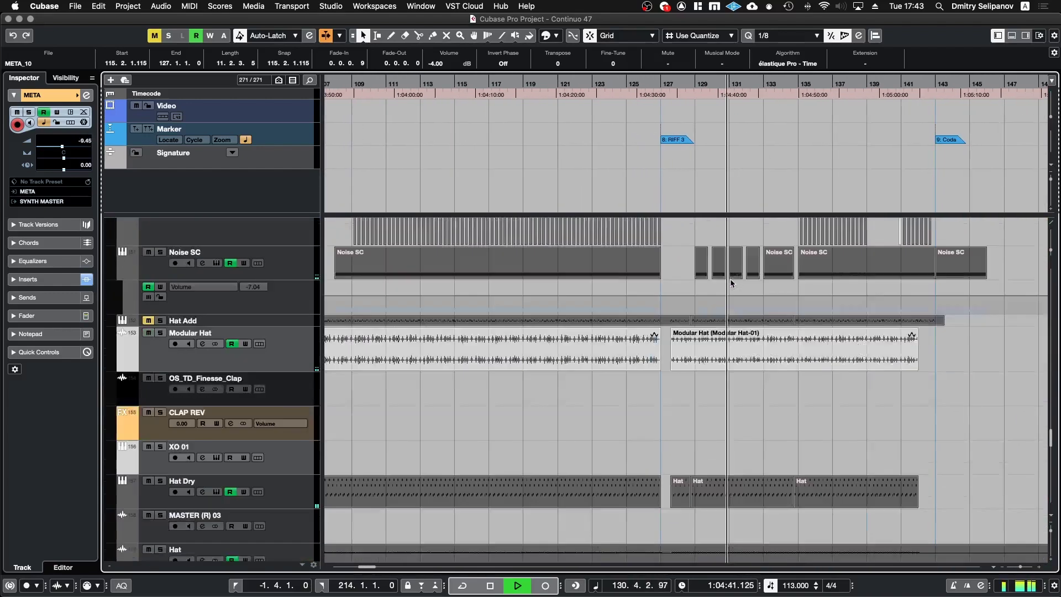
Select the percussion clips between RIFF 3 and Coda from Modular Hat down to Snaps Organic, and stop playback
scroll(731, 283, up, 4)
drag(655, 363, 973, 485)
key(space)
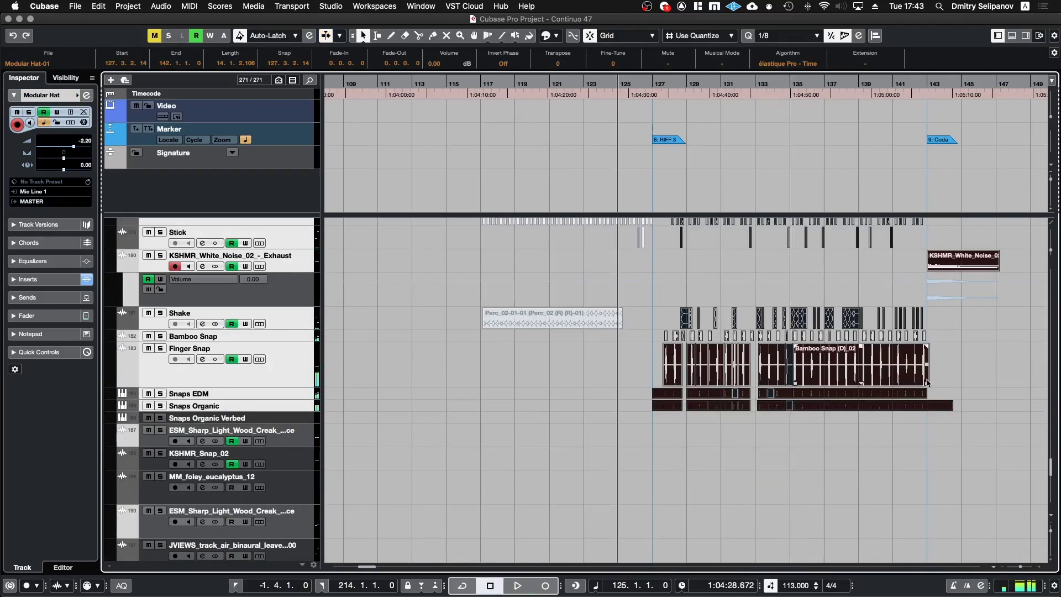
Set the playback position to RIFF 3 at bar 127 and listen to the selected percussion soloed, including the Brush and Kick clips
key(shift+n)
scroll(927, 383, down, 4)
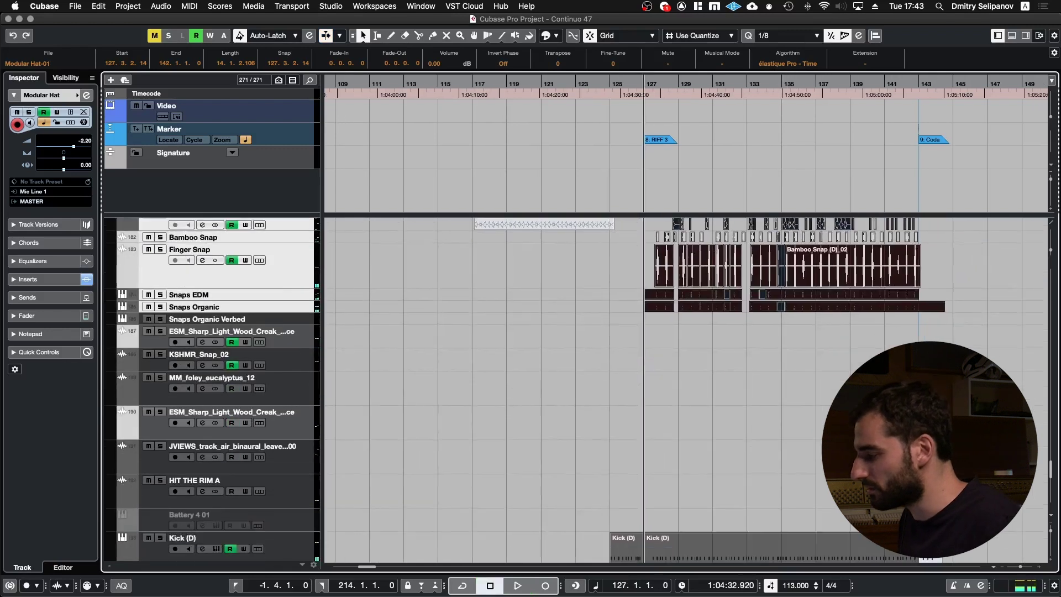
scroll(829, 387, down, 5)
click(732, 433)
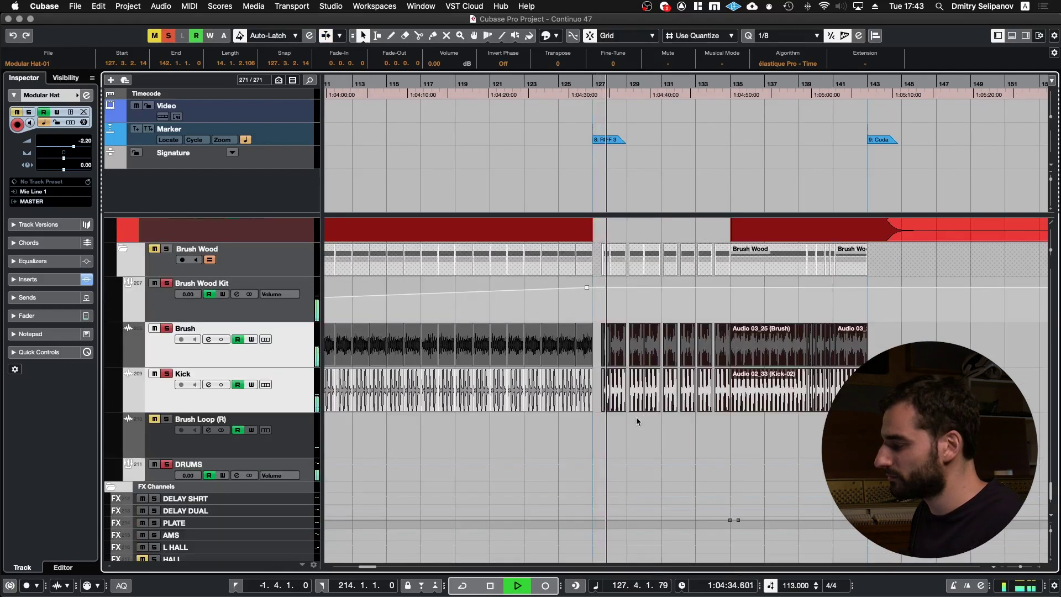
scroll(636, 417, up, 3)
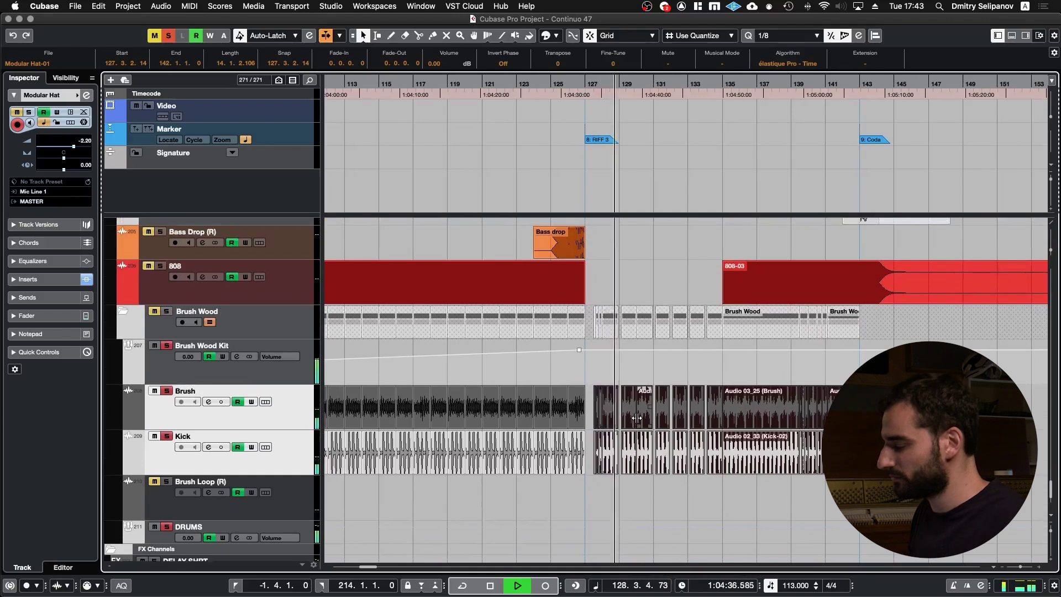
scroll(644, 421, up, 5)
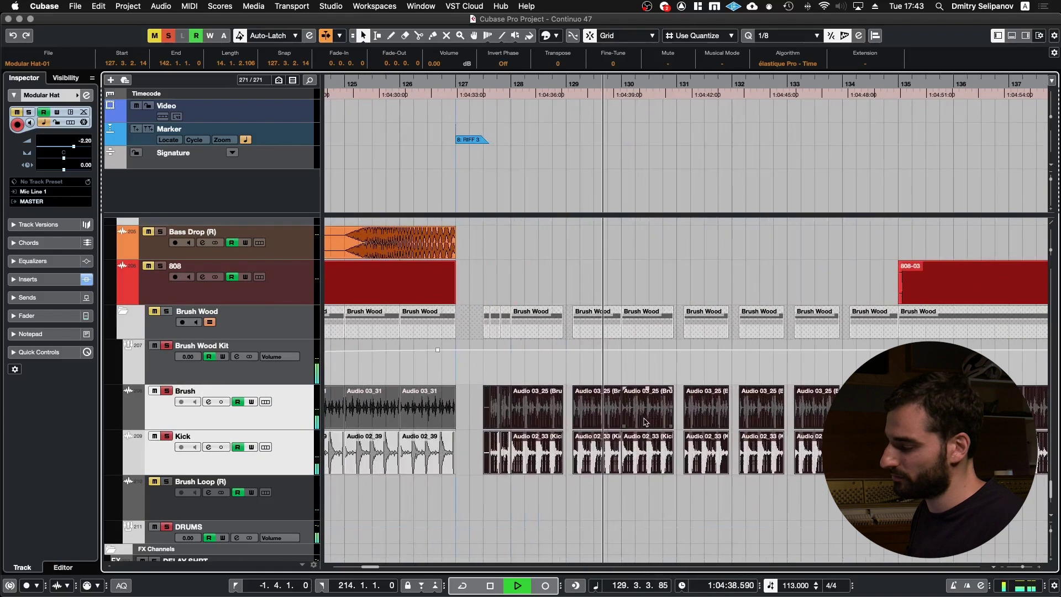
scroll(644, 422, up, 3)
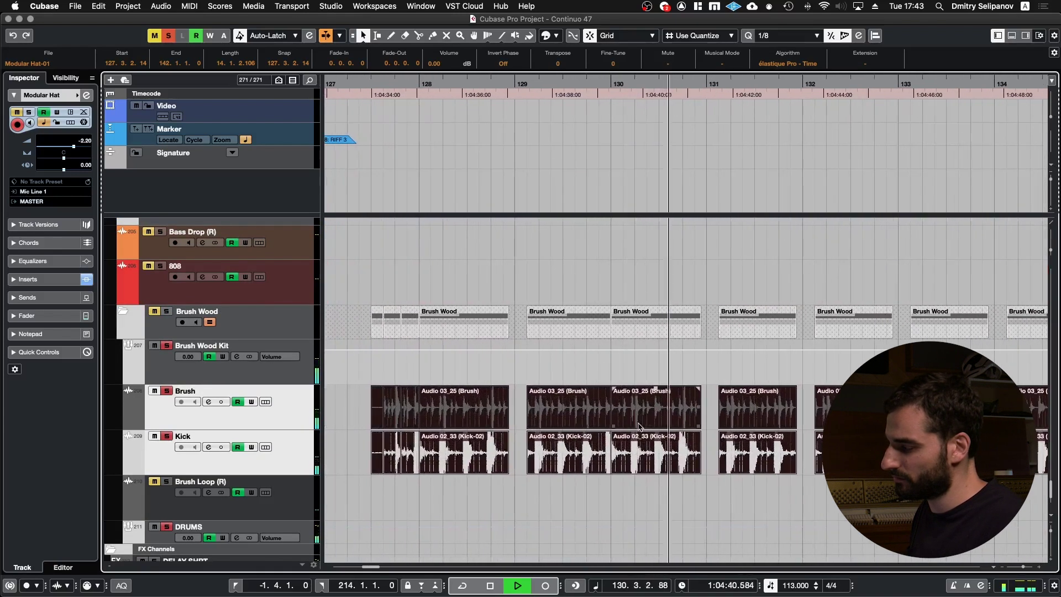
key(space)
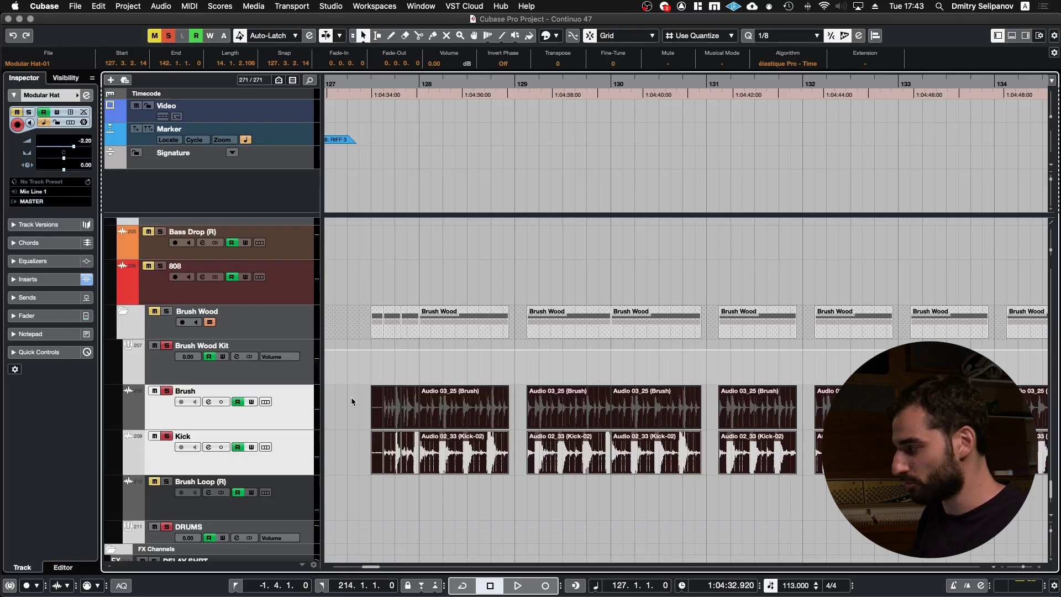
Reduce the selection to the Brush and Kick clips of bars 127 and 128, and set the playback position to bar 128
click(362, 422)
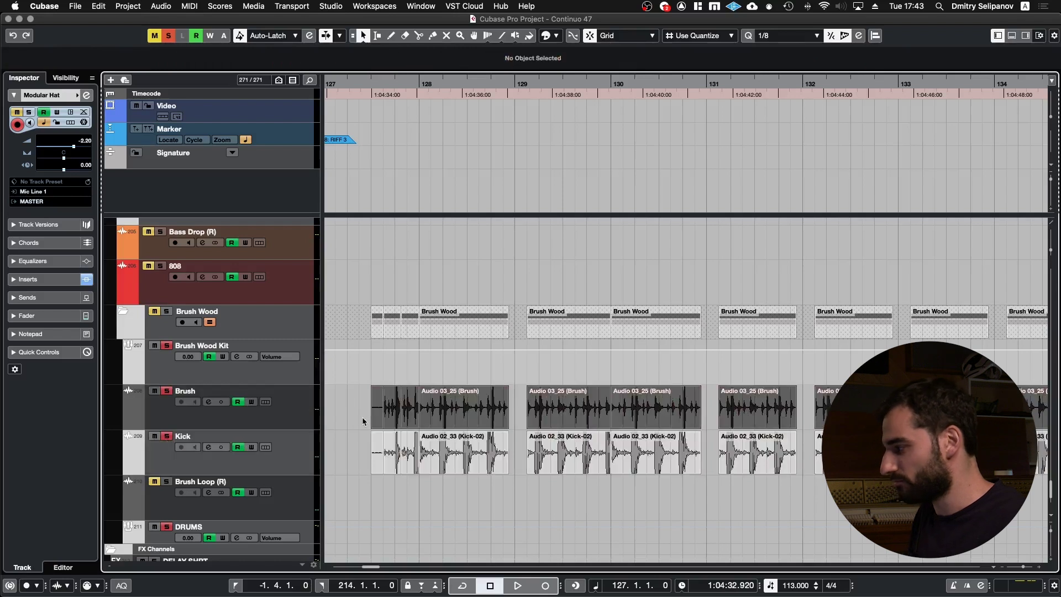
drag(354, 419, 492, 458)
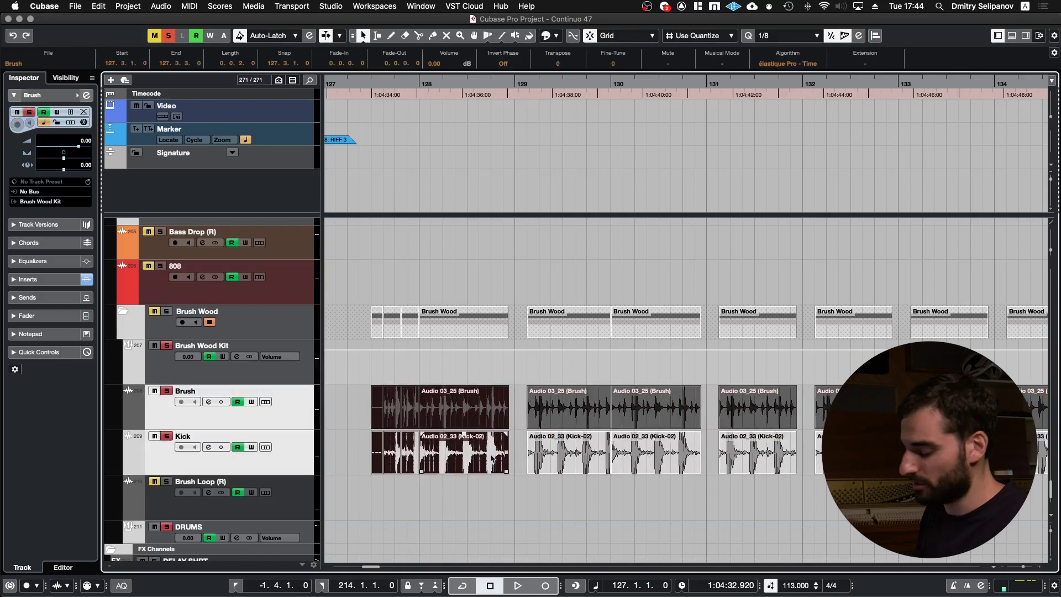
key(KP_Add)
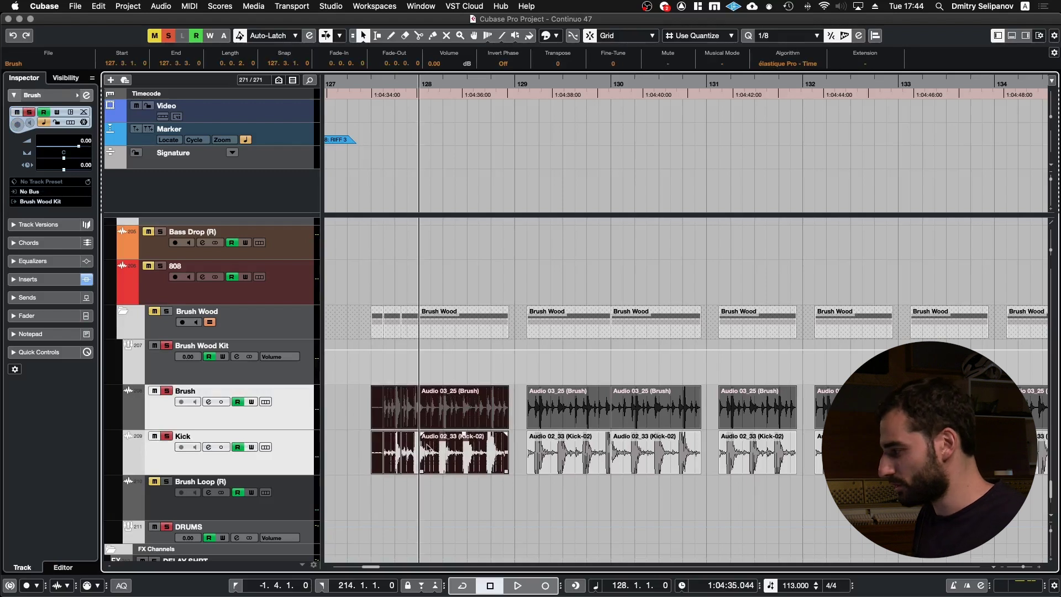
Turn off the drum solo and select the Kick (D) clip that starts at bar 127
scroll(381, 443, down, 5)
scroll(381, 442, up, 3)
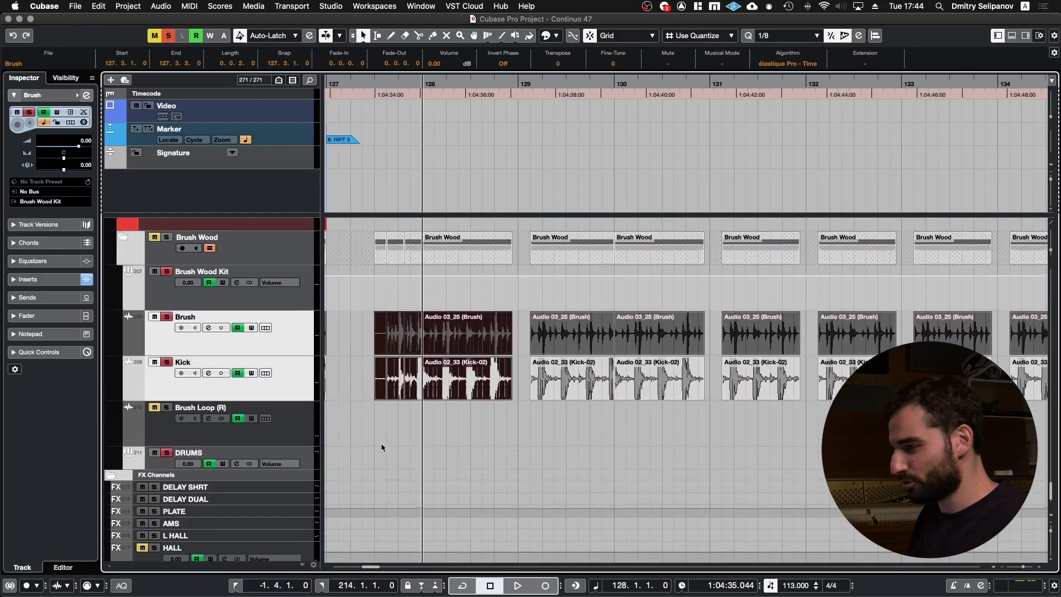
scroll(380, 443, up, 10)
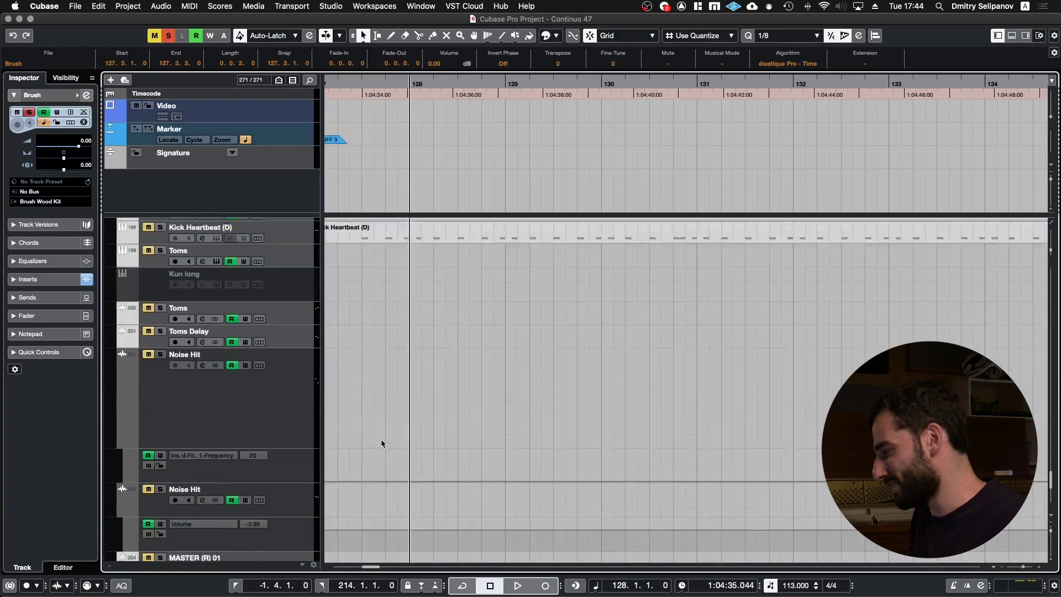
scroll(380, 440, up, 3)
click(391, 408)
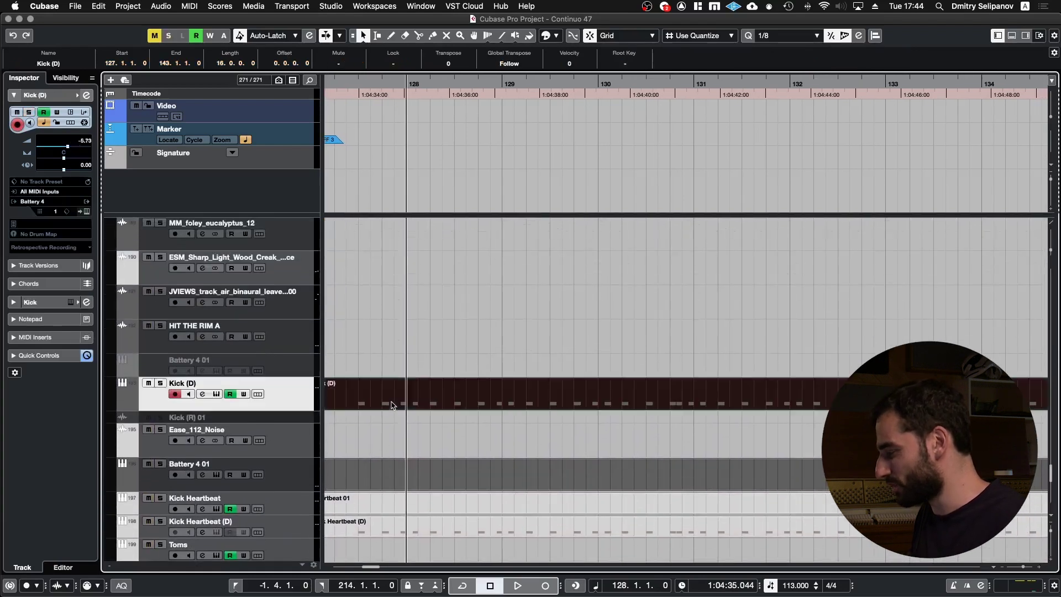
Select the RIFF 3 percussion clips, including Noise SC, Modular Hat and Kick (D), and play them soloed from bar 128
scroll(391, 407, down, 2)
scroll(390, 403, down, 2)
scroll(390, 403, up, 5)
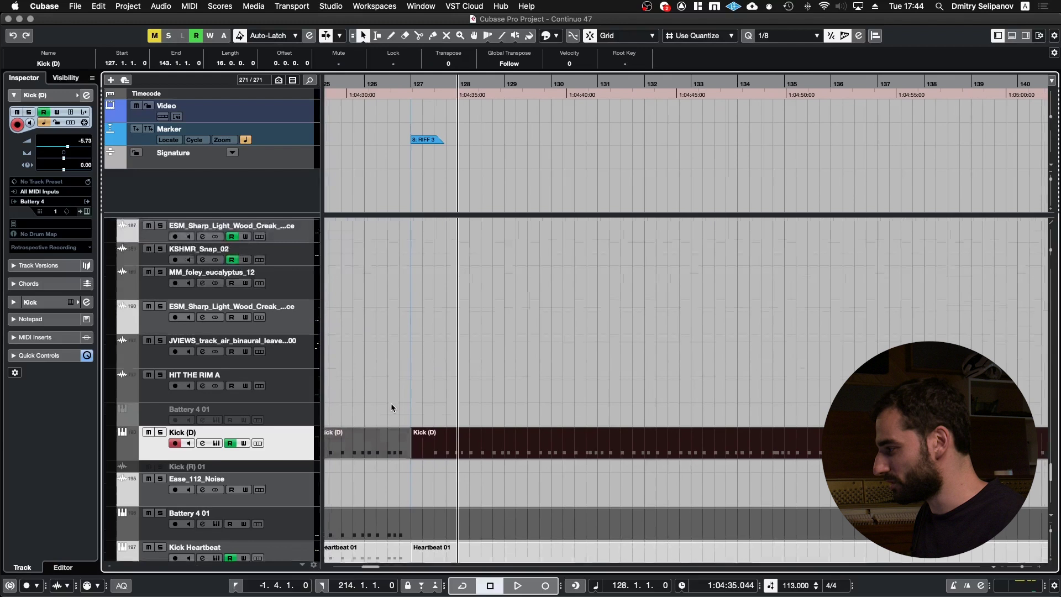
scroll(488, 408, up, 3)
scroll(488, 408, down, 3)
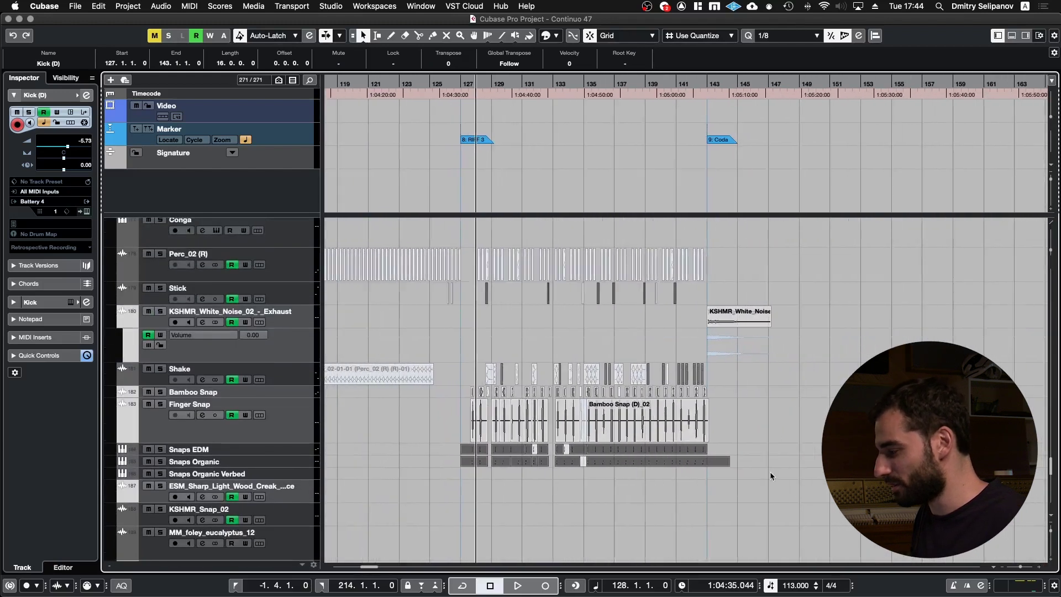
scroll(459, 471, up, 5)
click(471, 365)
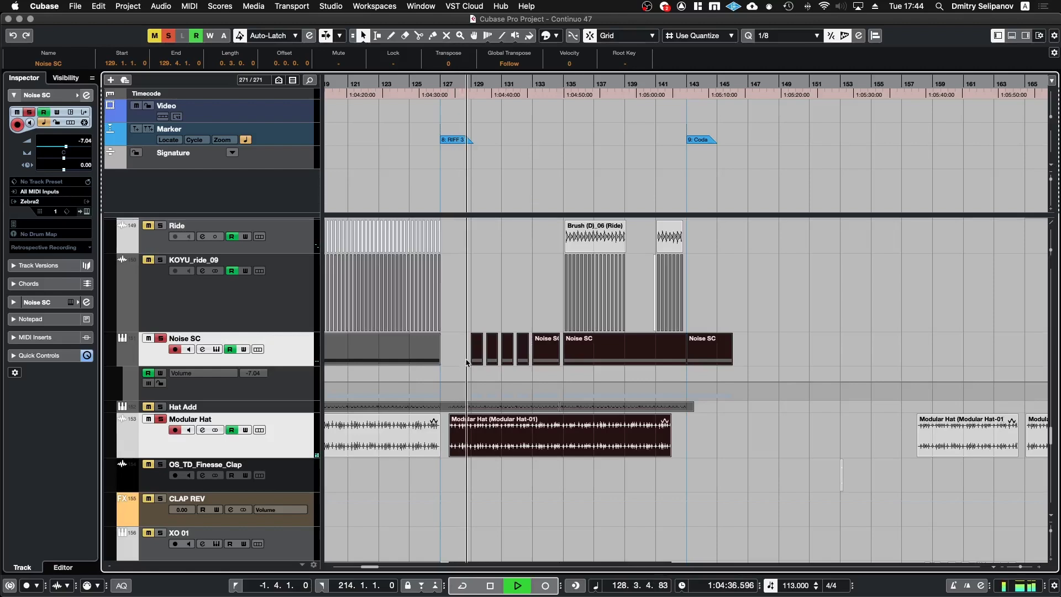
Listen to the soloed percussion while examining its RIFF 3 clips from Hat Open through the shakers and snaps down to Kick (D)
scroll(466, 363, up, 3)
scroll(466, 363, down, 10)
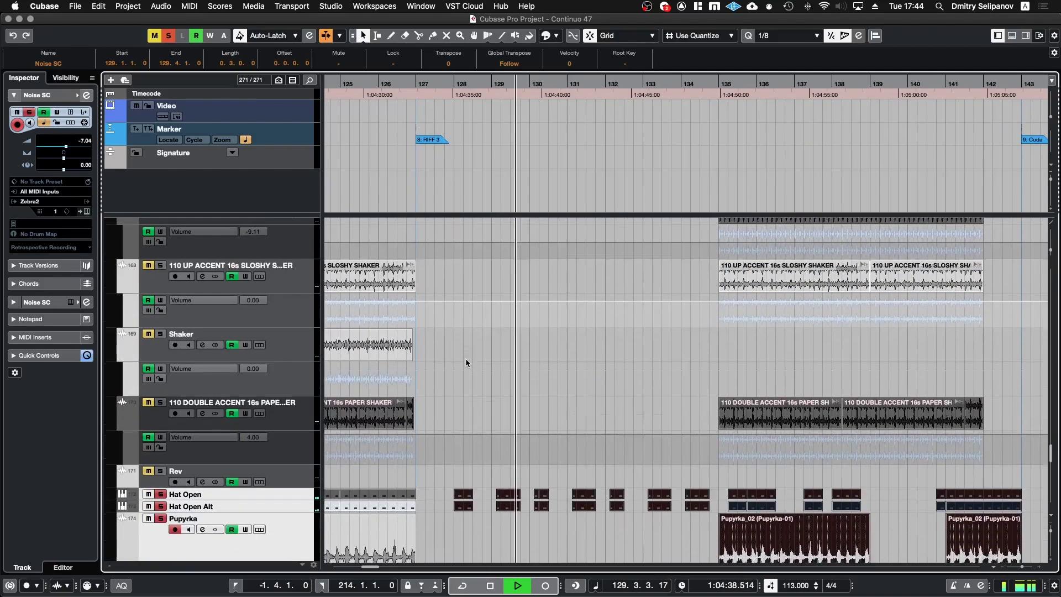
scroll(466, 363, down, 10)
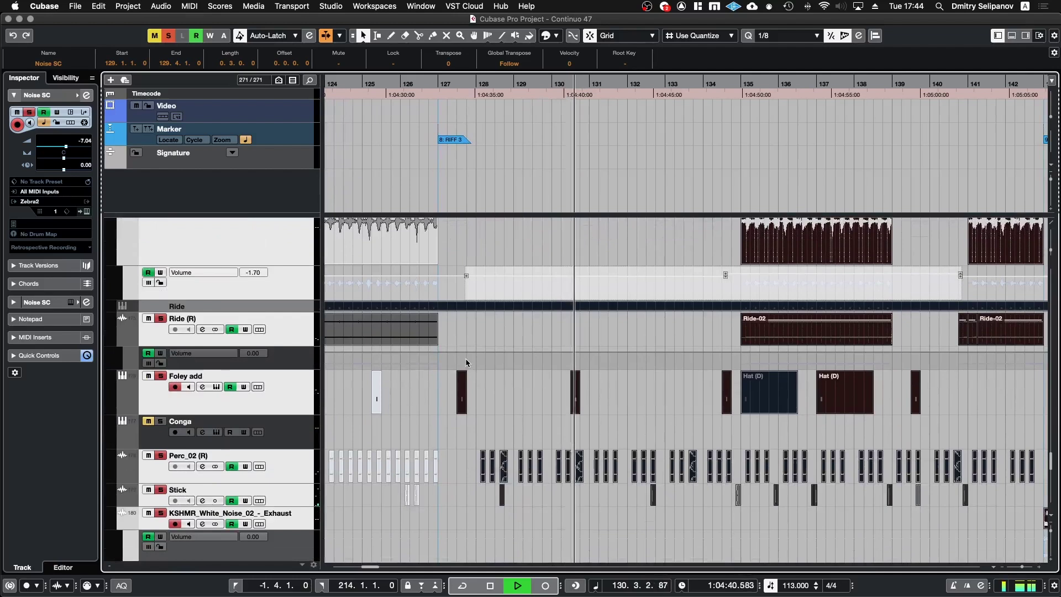
scroll(481, 428, down, 1)
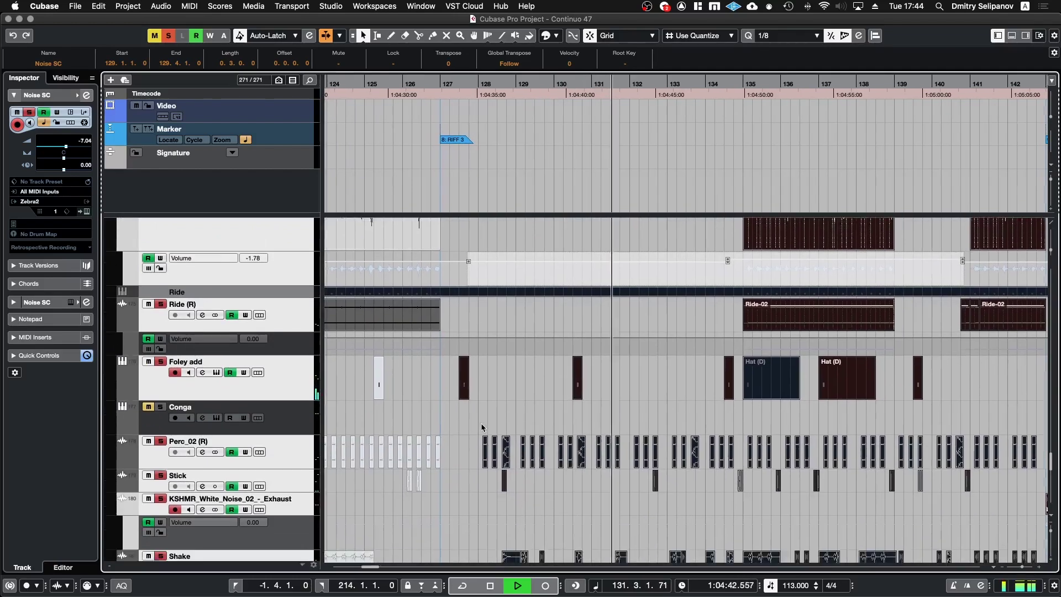
scroll(481, 427, down, 8)
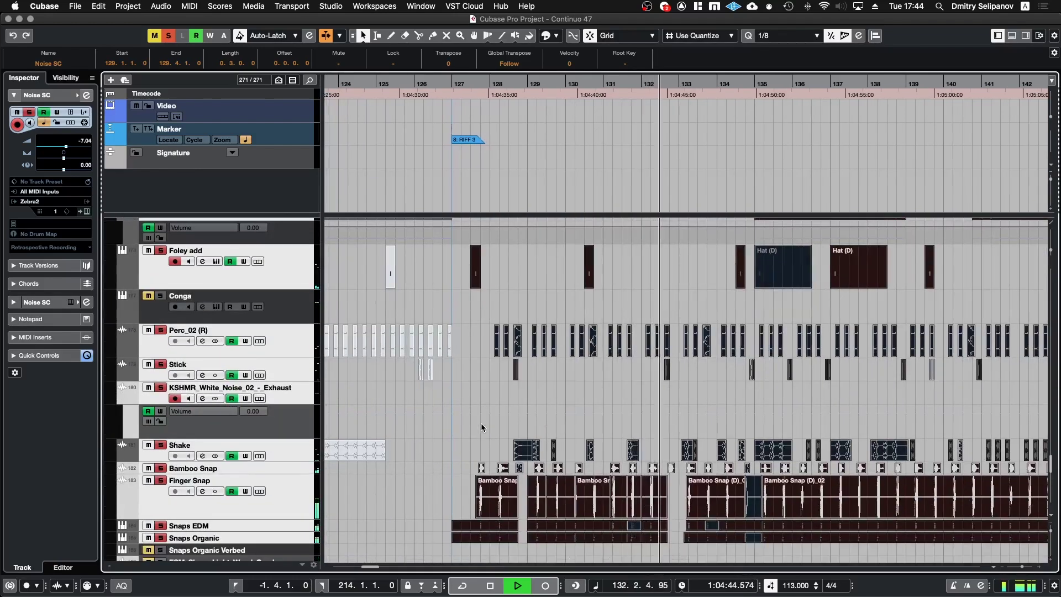
scroll(481, 427, down, 2)
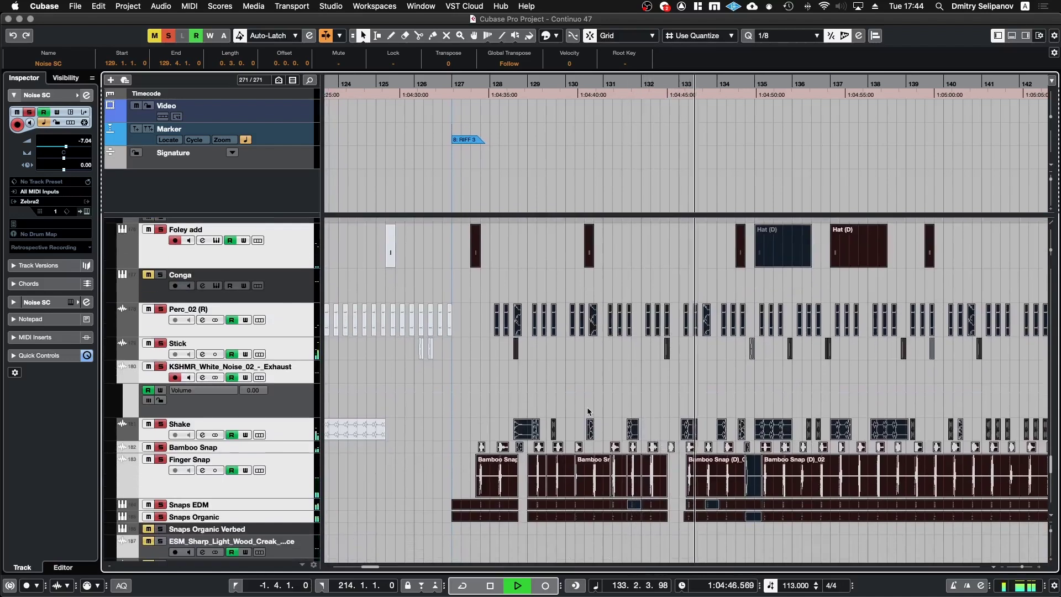
scroll(588, 412, down, 8)
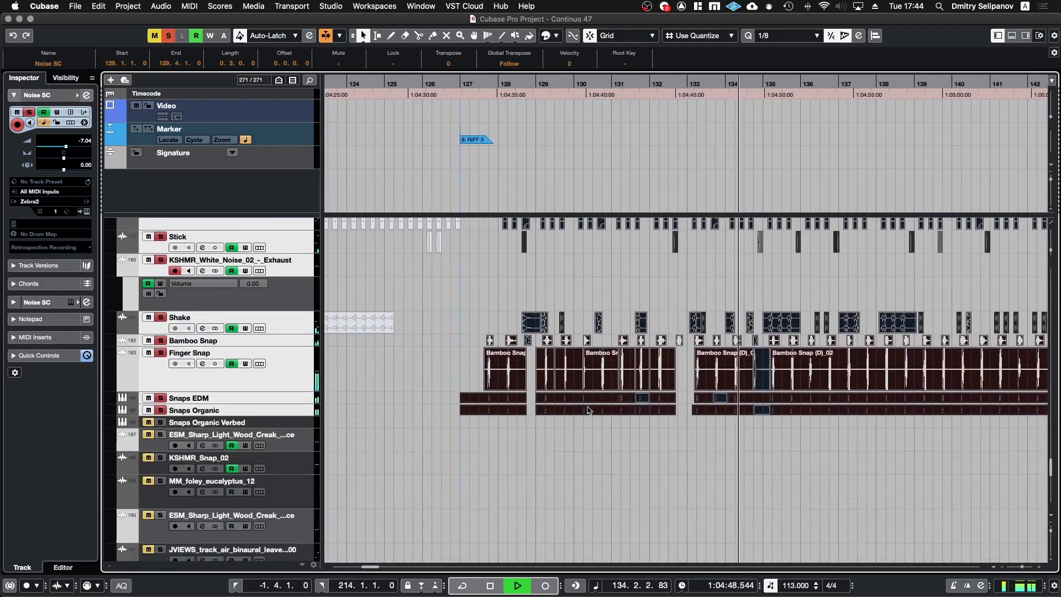
scroll(588, 410, down, 18)
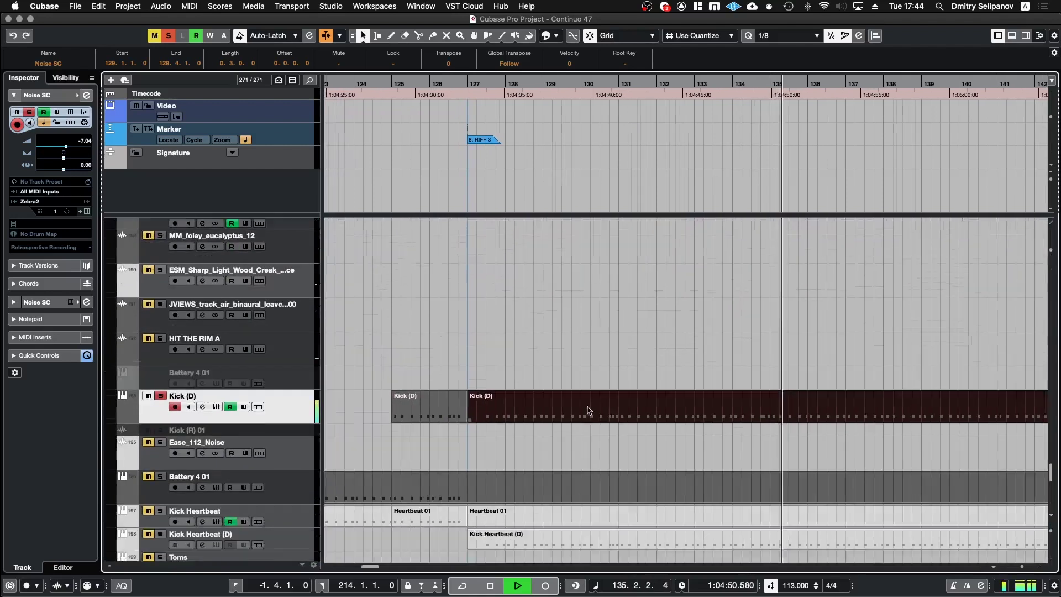
scroll(588, 410, down, 10)
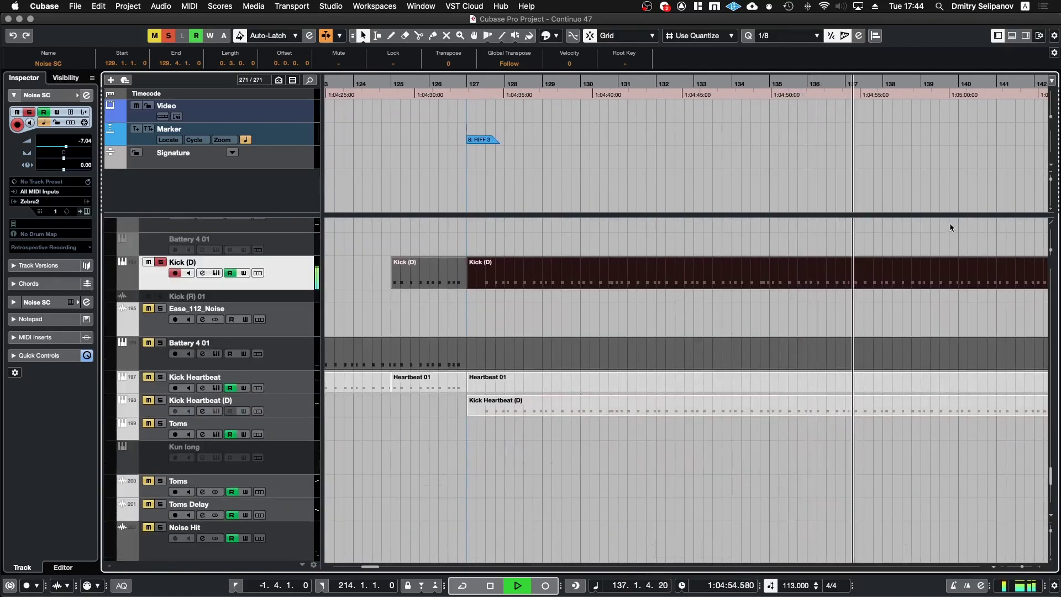
Stop playback, move the playback position forward to bar 135 and play the soloed percussion from there
key(space)
key(KP_Add)
key(KP_Add)
key(KP_Add)
key(KP_Add)
key(KP_Add)
key(KP_Add)
key(KP_Add)
scroll(813, 453, down, 10)
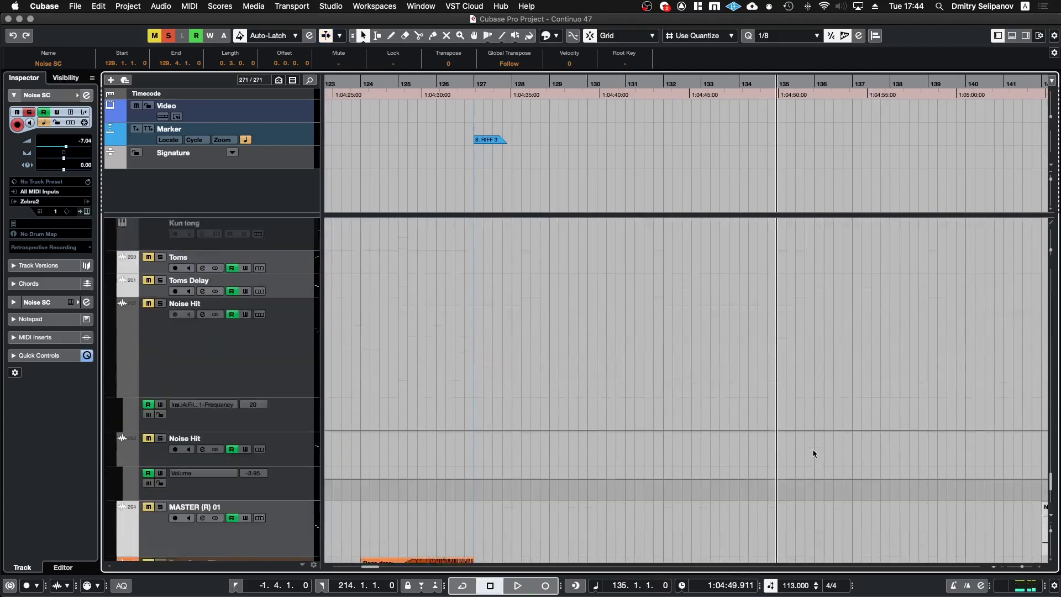
key(space)
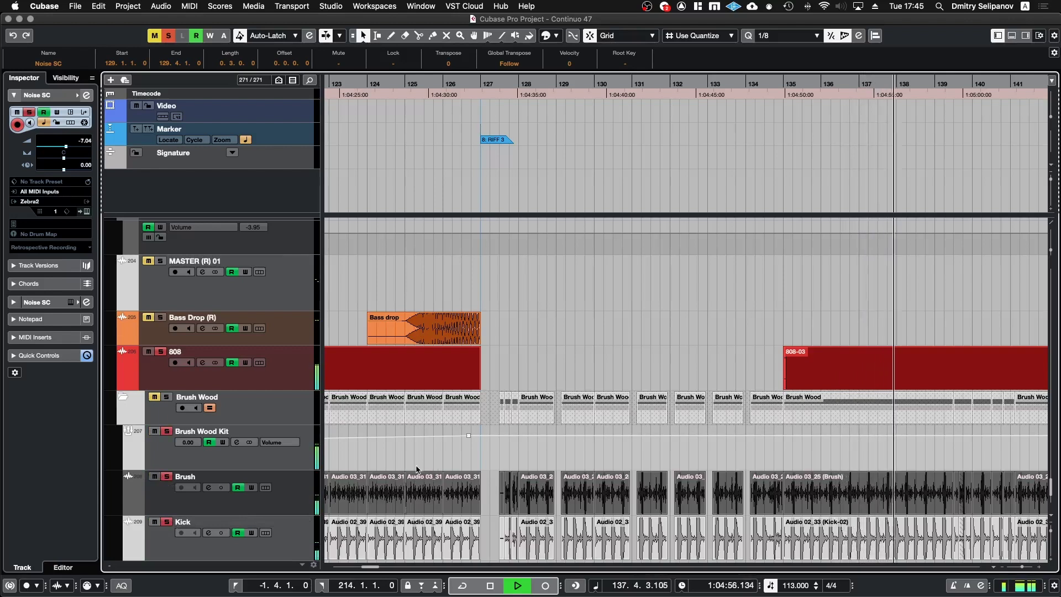
Listen to the soloed second half of RIFF 3, examining the 808, Brush, Kick, Noise Hit and Kick (D) tracks, and stop playback
scroll(600, 457, down, 3)
scroll(599, 456, down, 3)
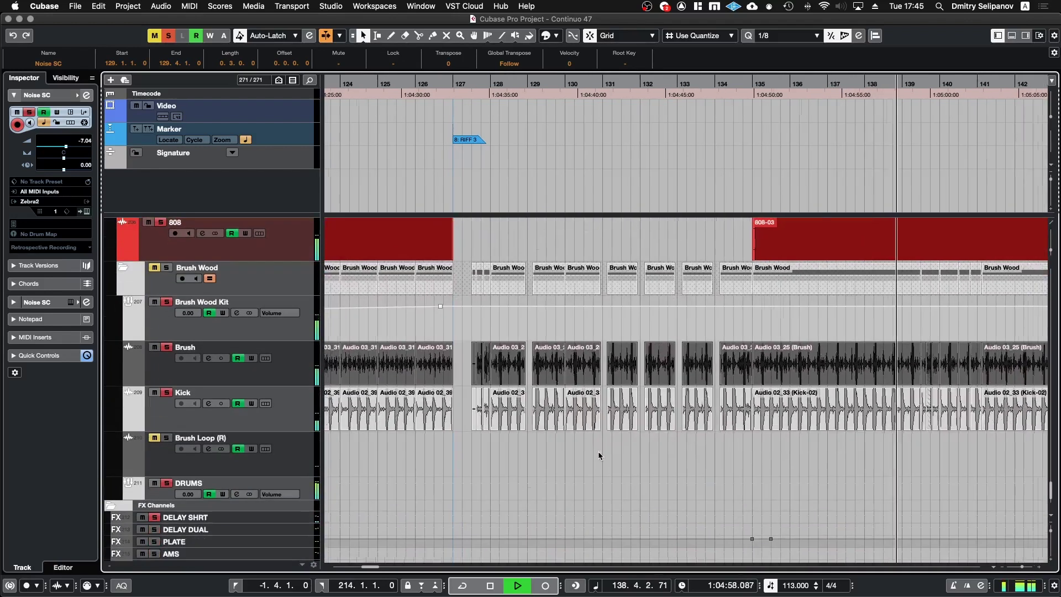
scroll(599, 456, up, 5)
scroll(599, 456, up, 6)
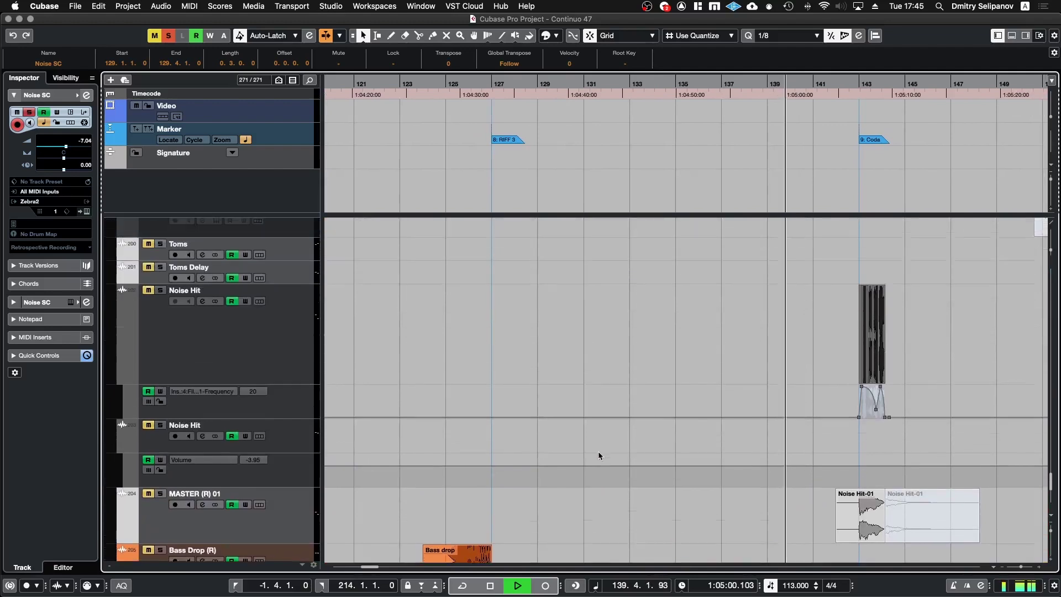
scroll(599, 456, down, 1)
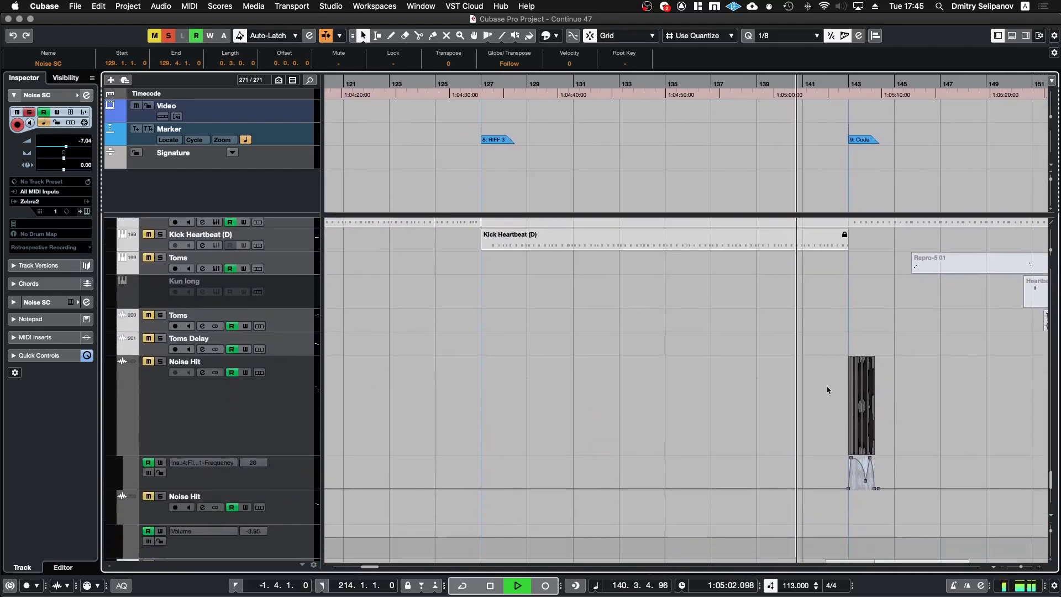
scroll(778, 388, up, 5)
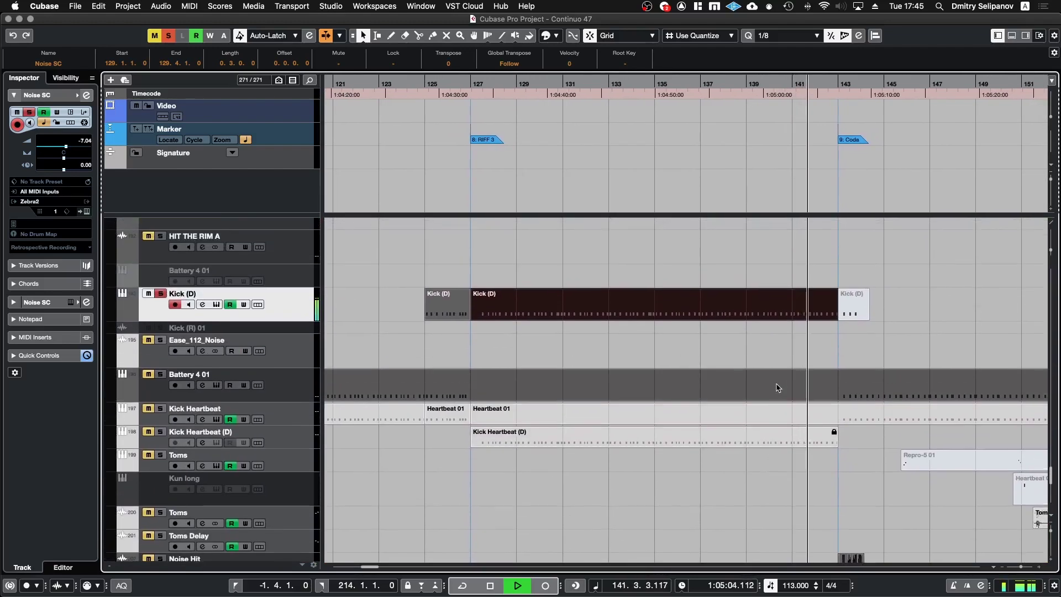
scroll(778, 387, up, 4)
scroll(778, 387, up, 1)
key(space)
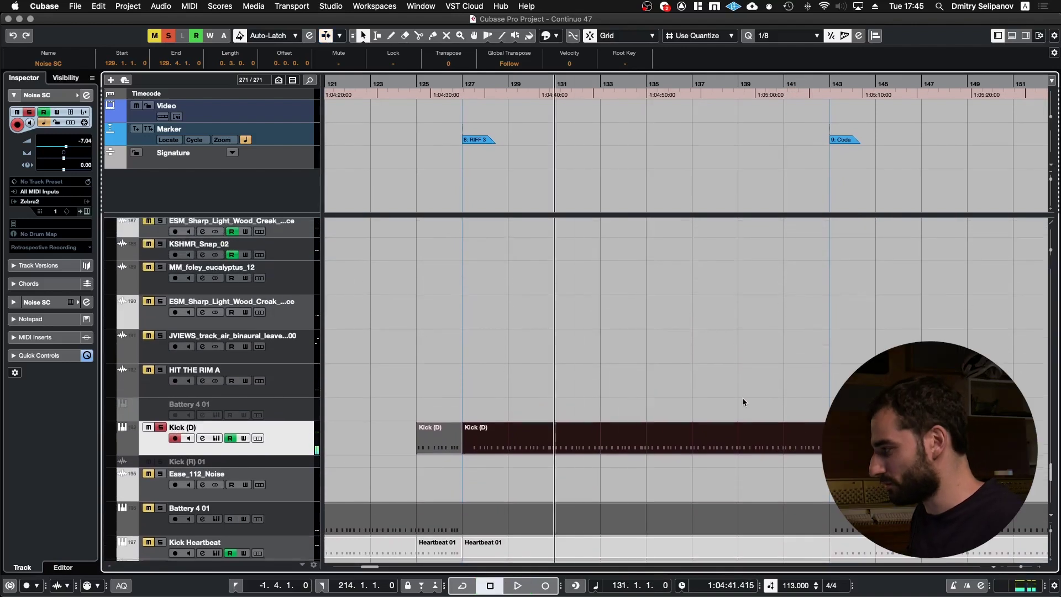
Return to the hat, foley and stick clips of RIFF 3 and move the playback position back to bar 128
scroll(743, 402, up, 10)
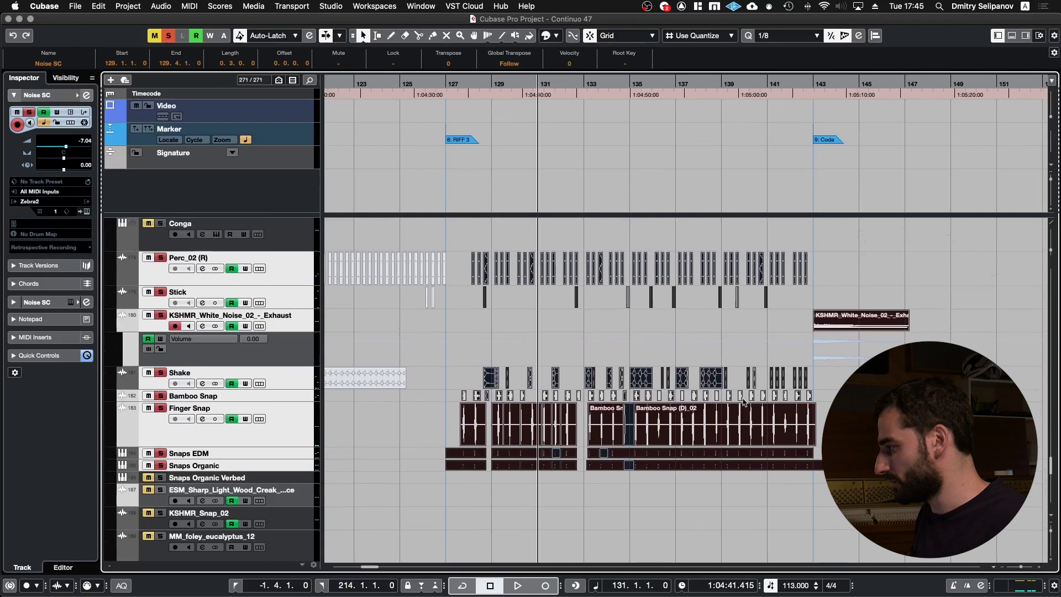
scroll(744, 402, up, 2)
scroll(743, 402, up, 5)
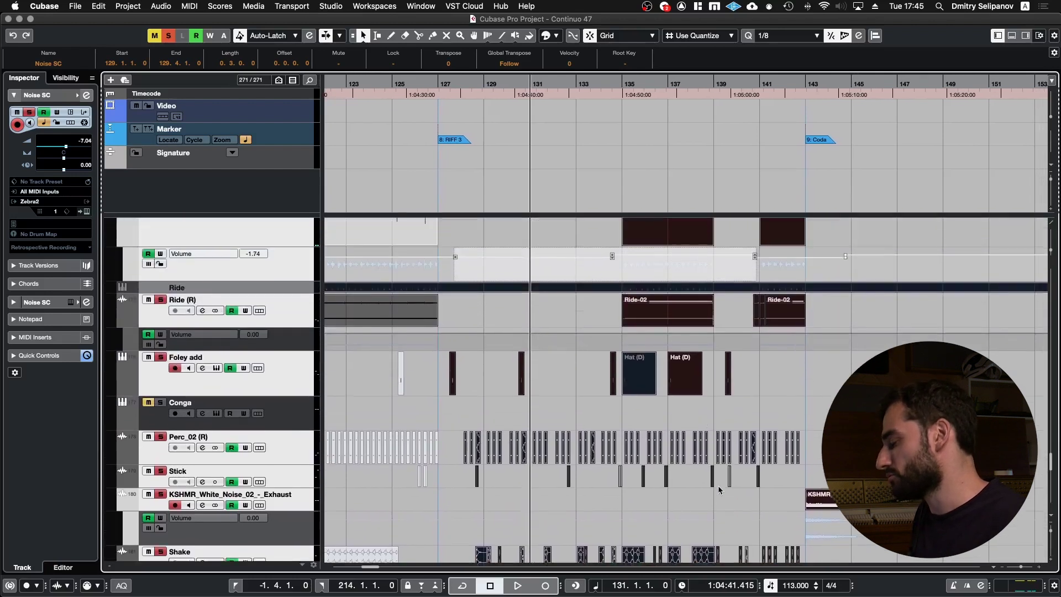
key(KP_Subtract)
key(KP_Subtract)
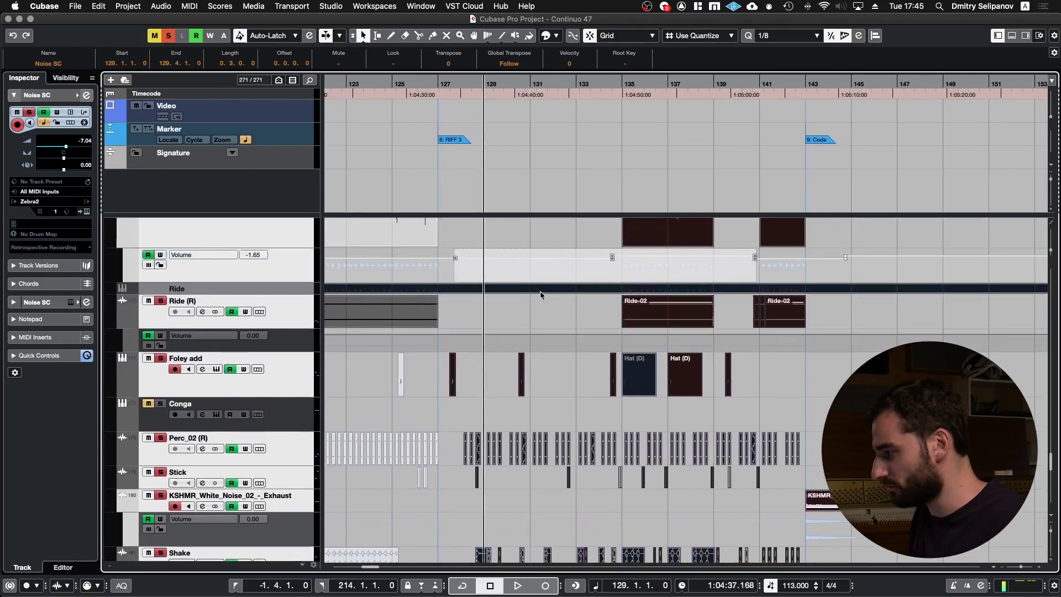
key(KP_Subtract)
key(KP_Add)
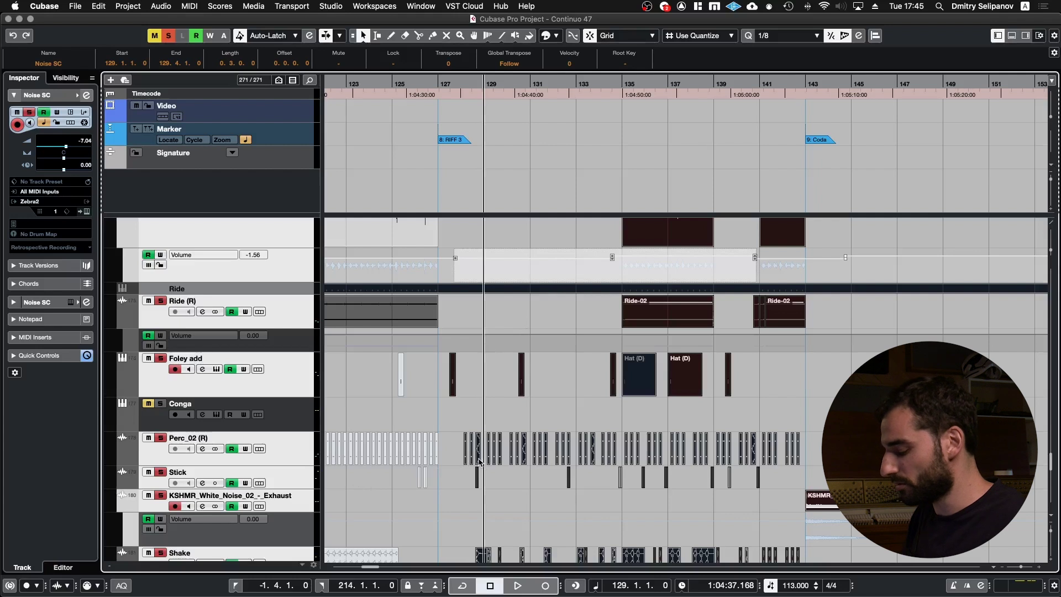
key(KP_Subtract)
key(KP_Add)
key(KP_Subtract)
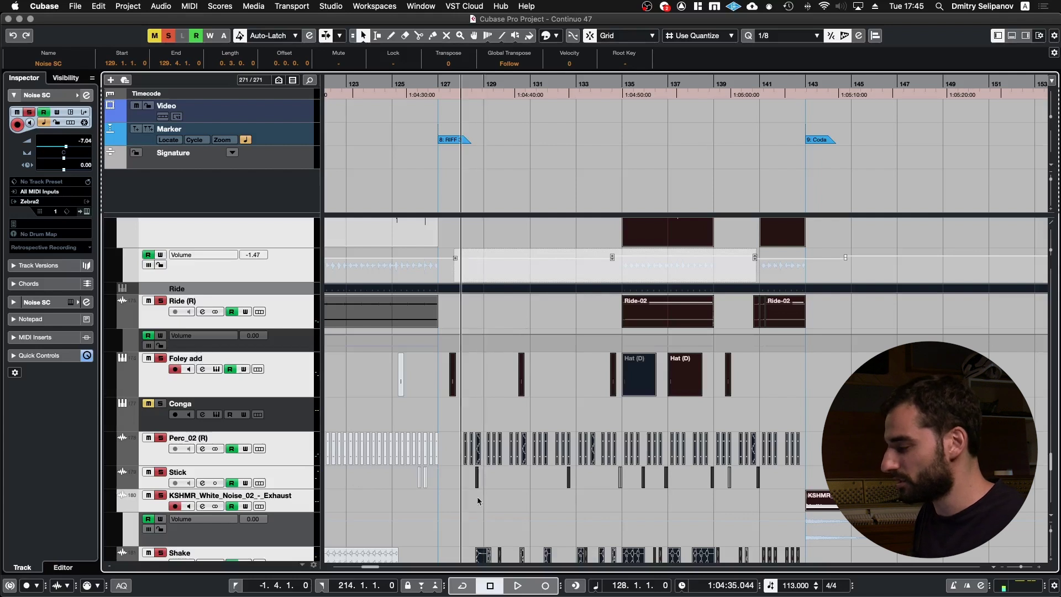
Select the Pupyrka clips between bars 135 and 143, and start playback from bar 128
scroll(477, 529, up, 3)
scroll(477, 529, up, 2)
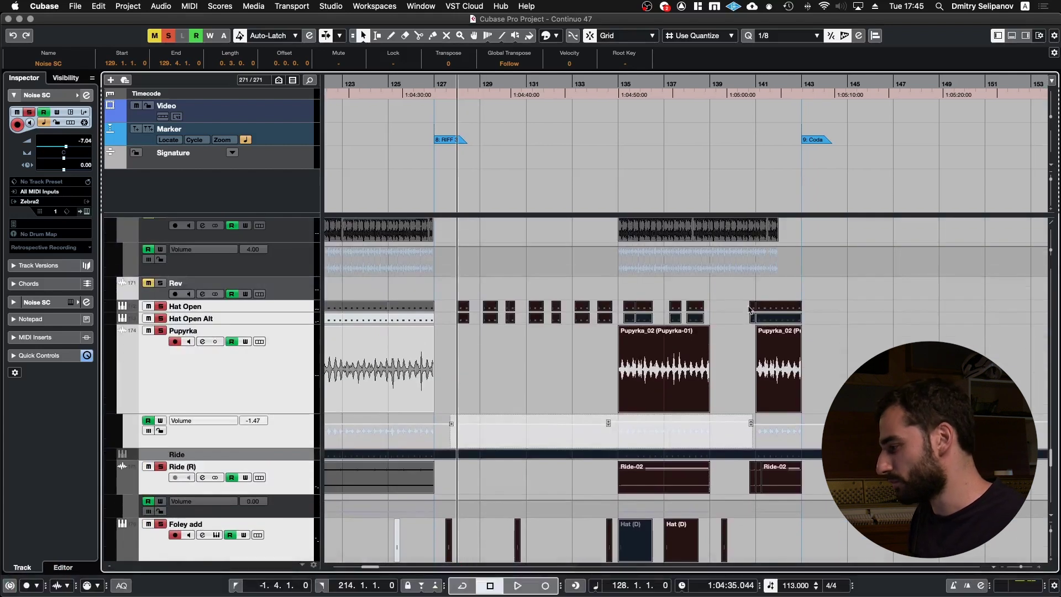
scroll(635, 389, up, 1)
drag(595, 391, 817, 398)
key(l)
key(KP_Subtract)
key(KP_Subtract)
key(KP_Subtract)
key(KP_Subtract)
key(KP_Subtract)
key(KP_Subtract)
scroll(634, 383, up, 5)
key(KP_Subtract)
key(space)
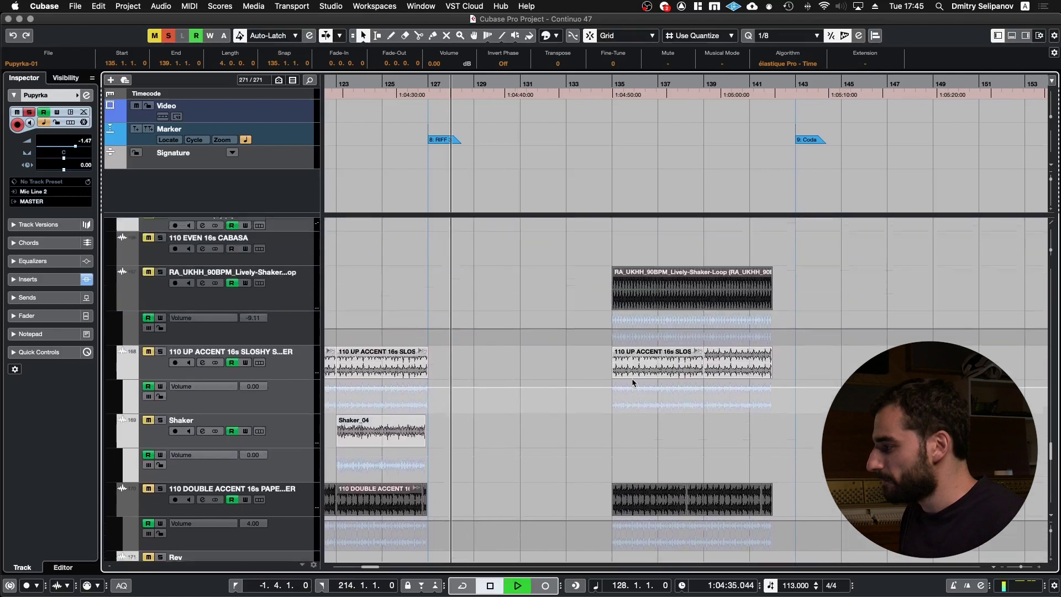
Turn off the solo and listen to the full RIFF 3 arrangement up to the Zebra Chorus track, and stop playback
scroll(633, 382, up, 10)
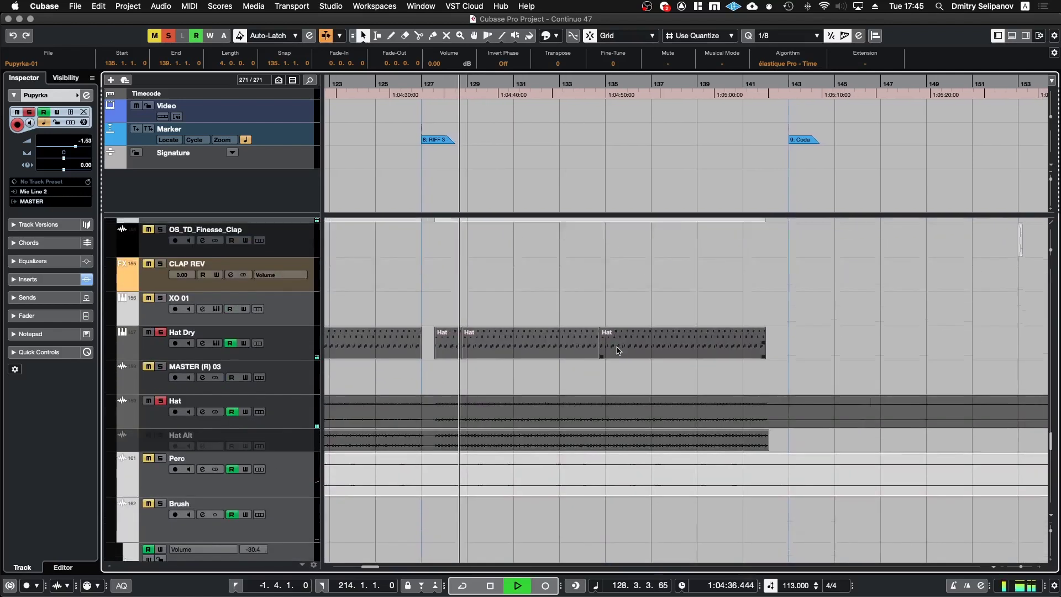
scroll(618, 350, up, 5)
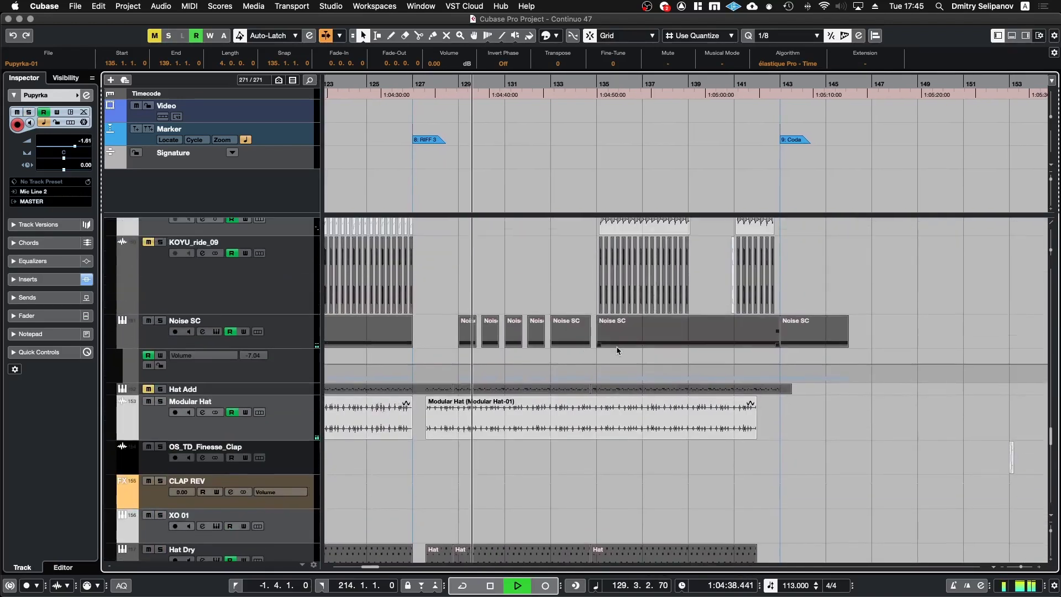
scroll(617, 348, up, 10)
scroll(617, 351, up, 4)
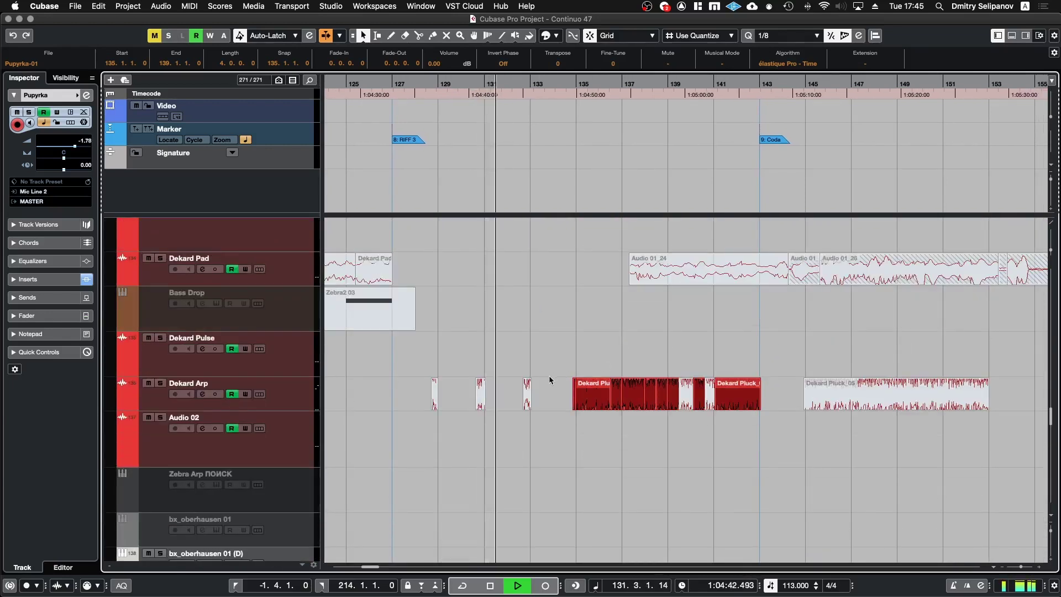
scroll(549, 376, up, 6)
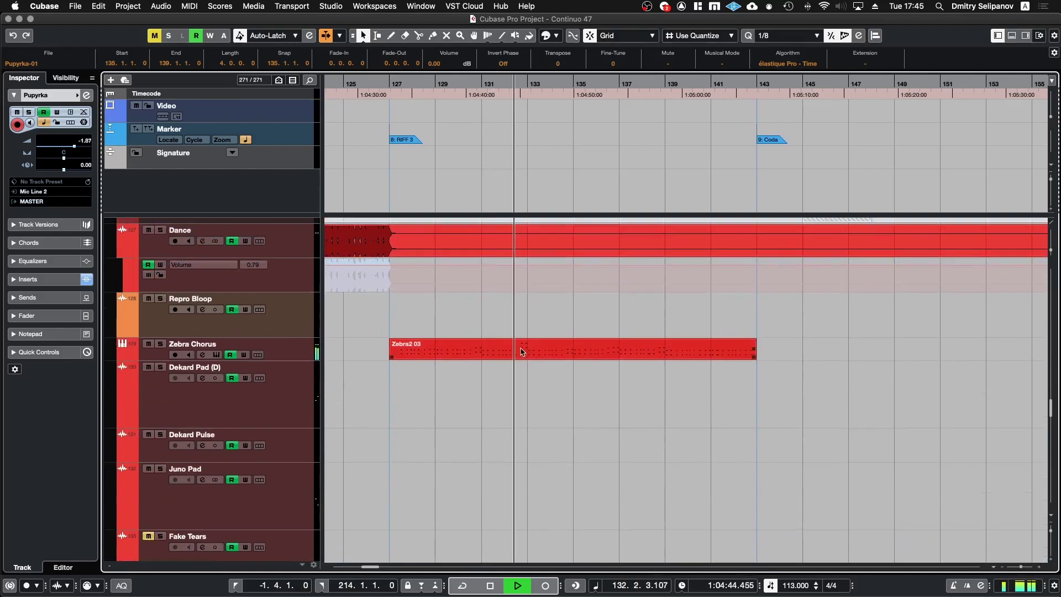
key(space)
Select the Zebra2 03 clip on the Zebra Chorus track and listen to it soloed from RIFF 3 at bar 127
click(521, 351)
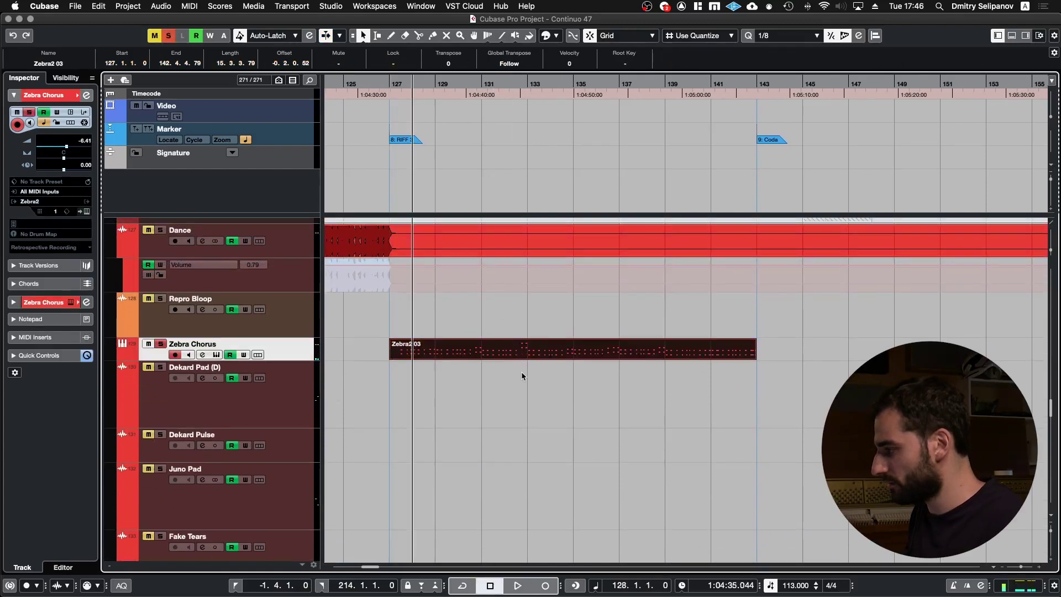
key(space)
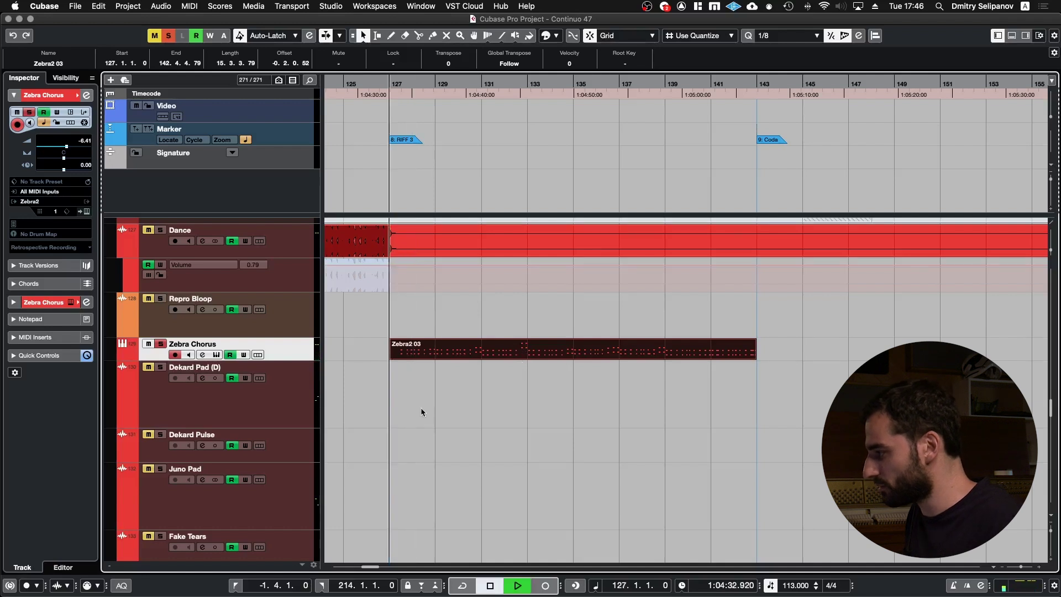
scroll(420, 409, down, 6)
scroll(420, 413, down, 10)
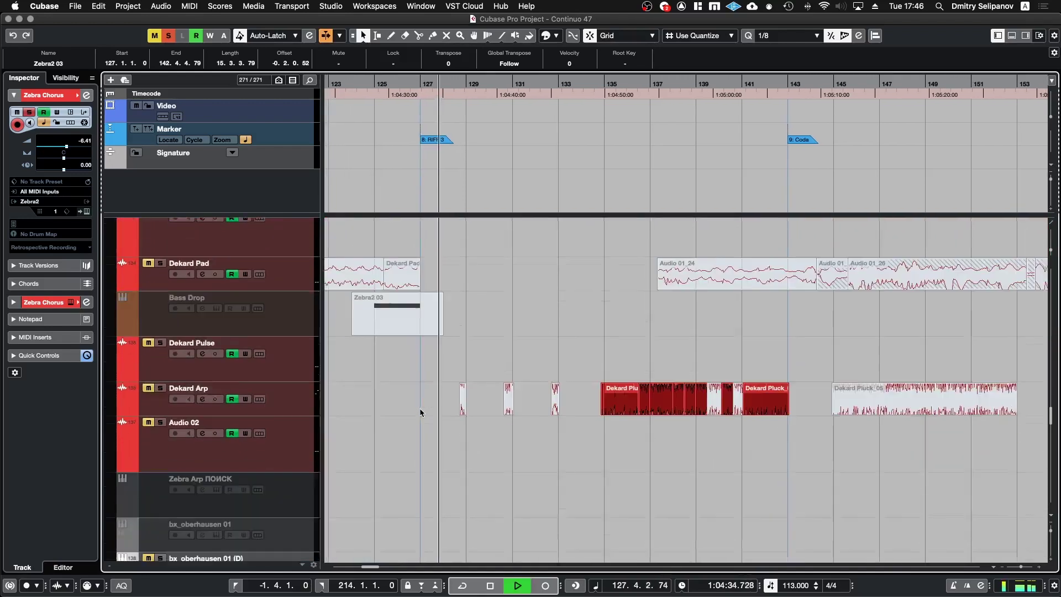
scroll(420, 413, down, 10)
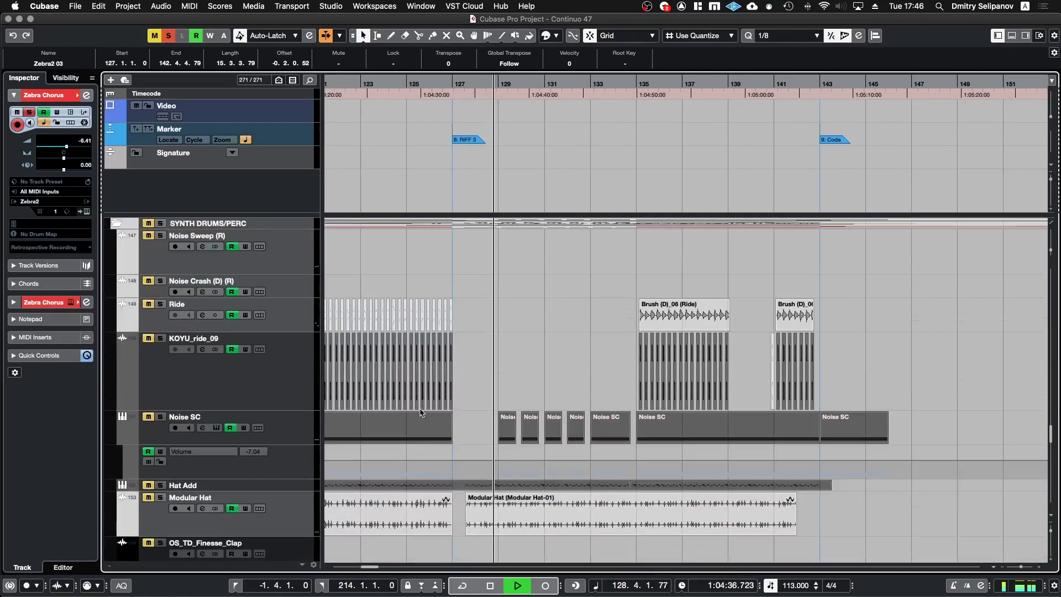
scroll(420, 413, down, 10)
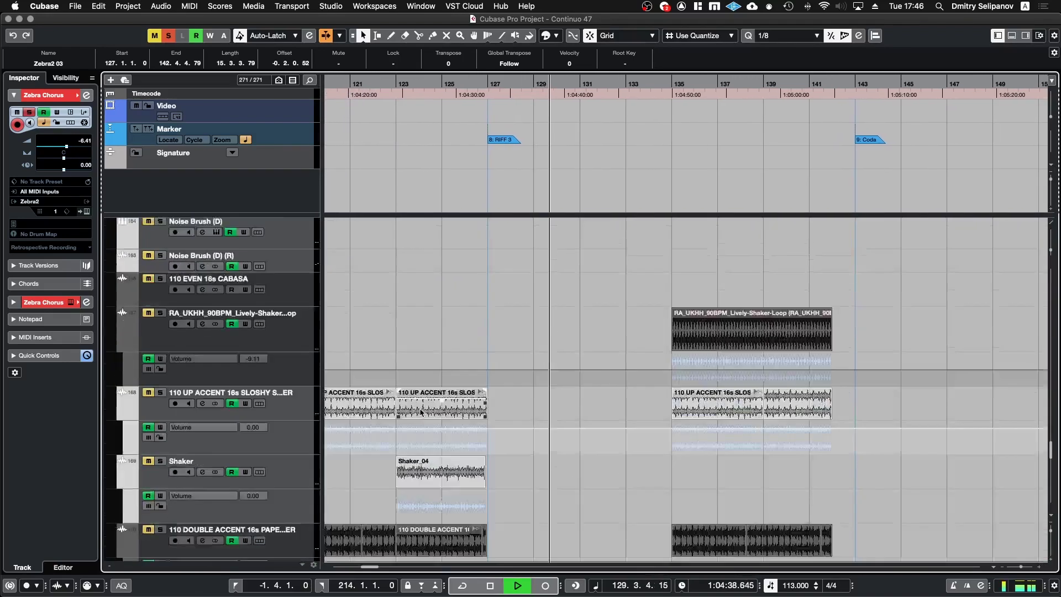
scroll(420, 410, down, 8)
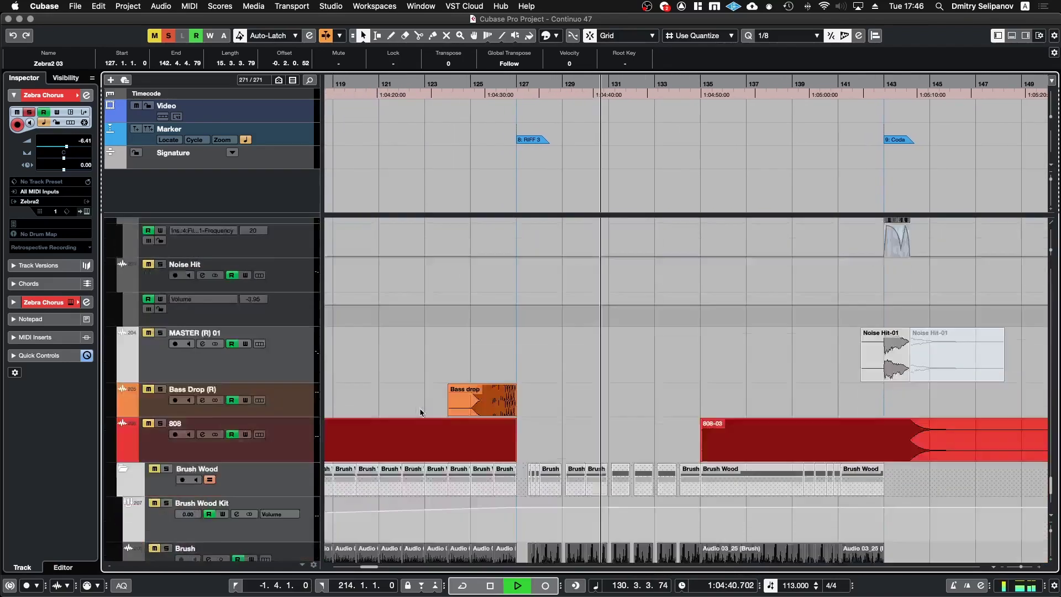
Find the Dekard Riff track while Zebra Chorus plays, stop playback, and select its Take 5 clips between bars 127 and 143
scroll(420, 413, up, 20)
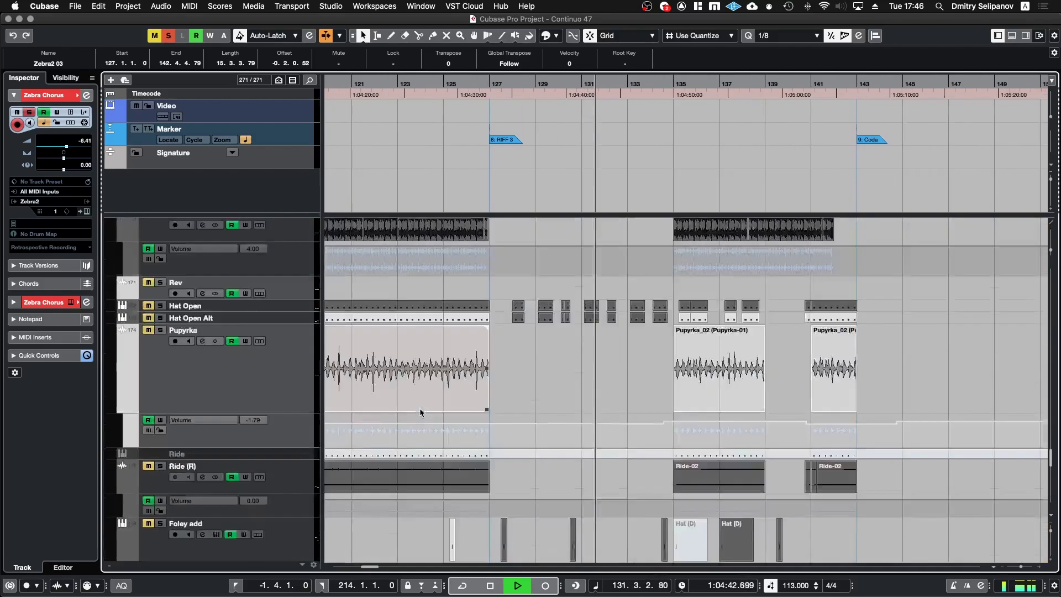
scroll(420, 413, up, 15)
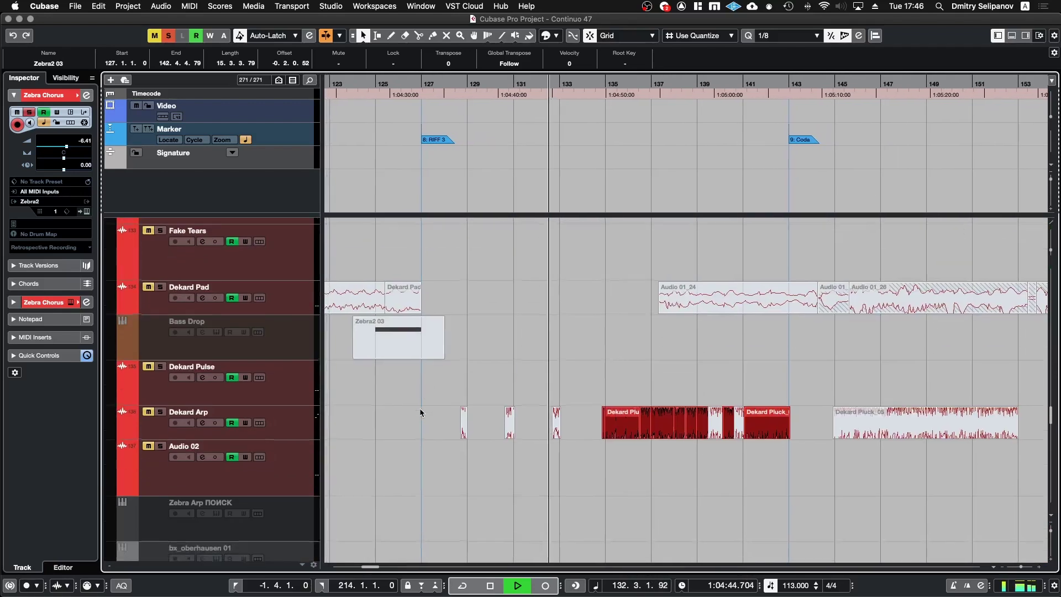
scroll(420, 413, up, 5)
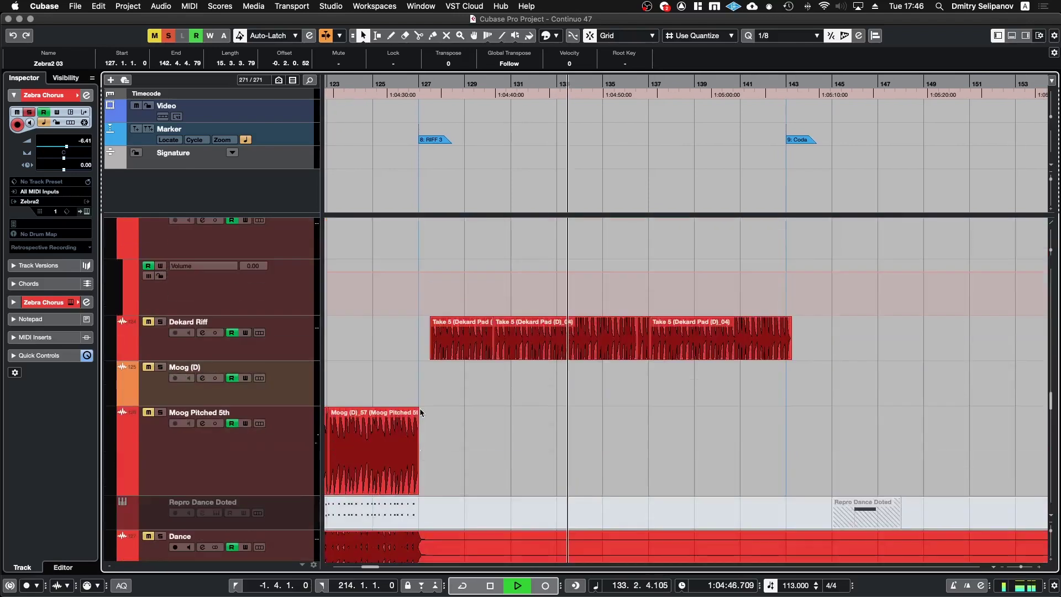
key(space)
drag(394, 347, 779, 339)
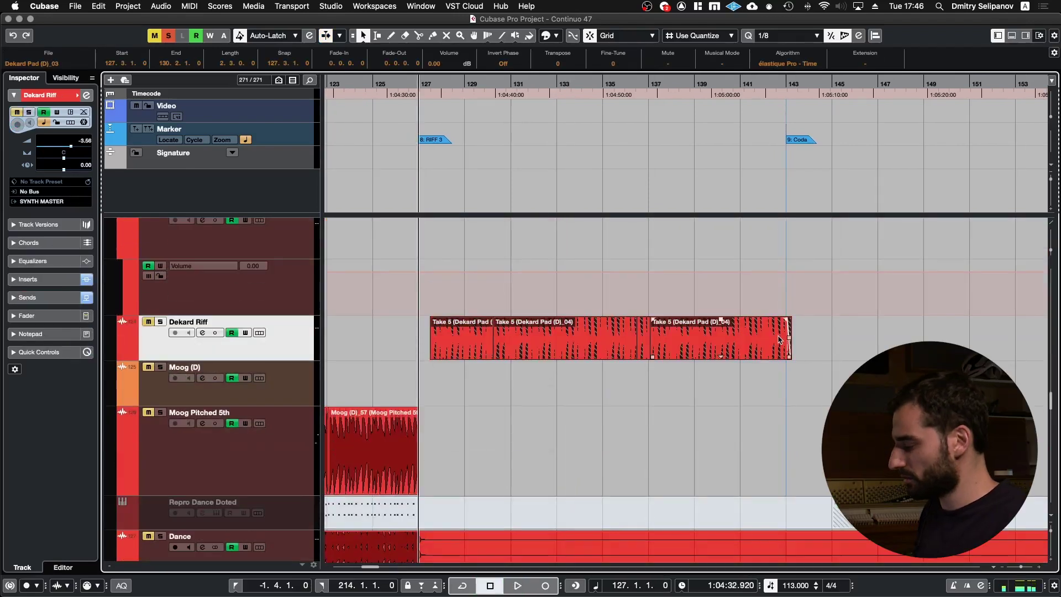
Listen to the Dekard Riff clips soloed together with Zebra Chorus while moving through the synth tracks to Dekard Arp
key(space)
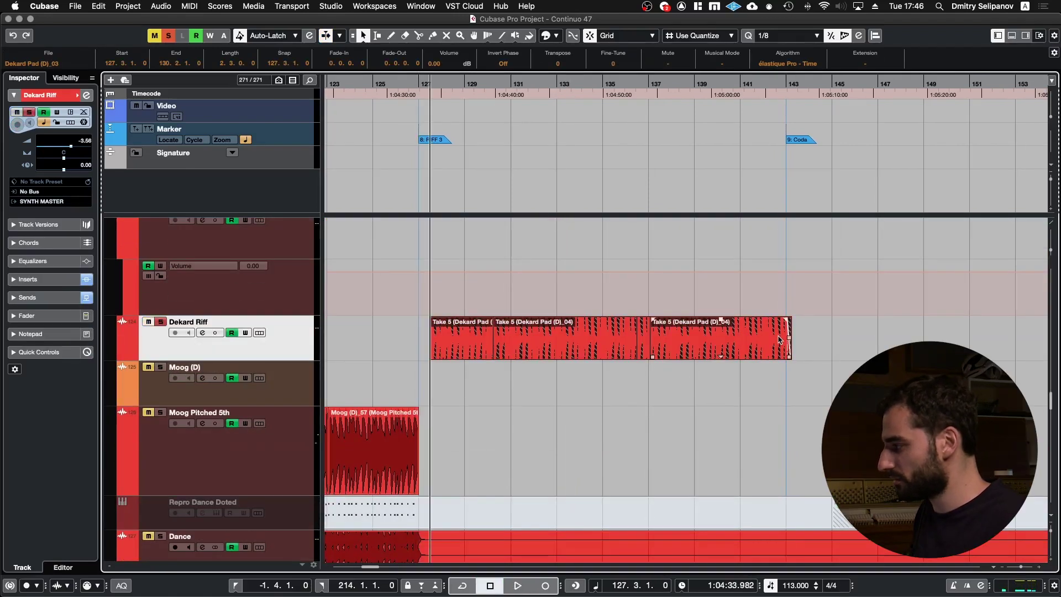
scroll(615, 352, down, 6)
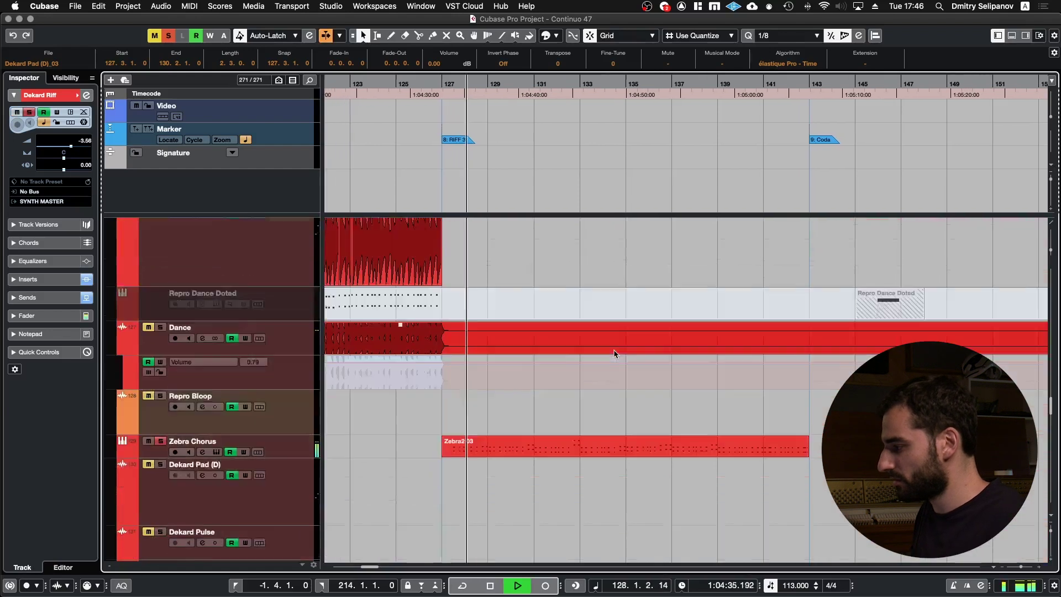
scroll(616, 354, down, 2)
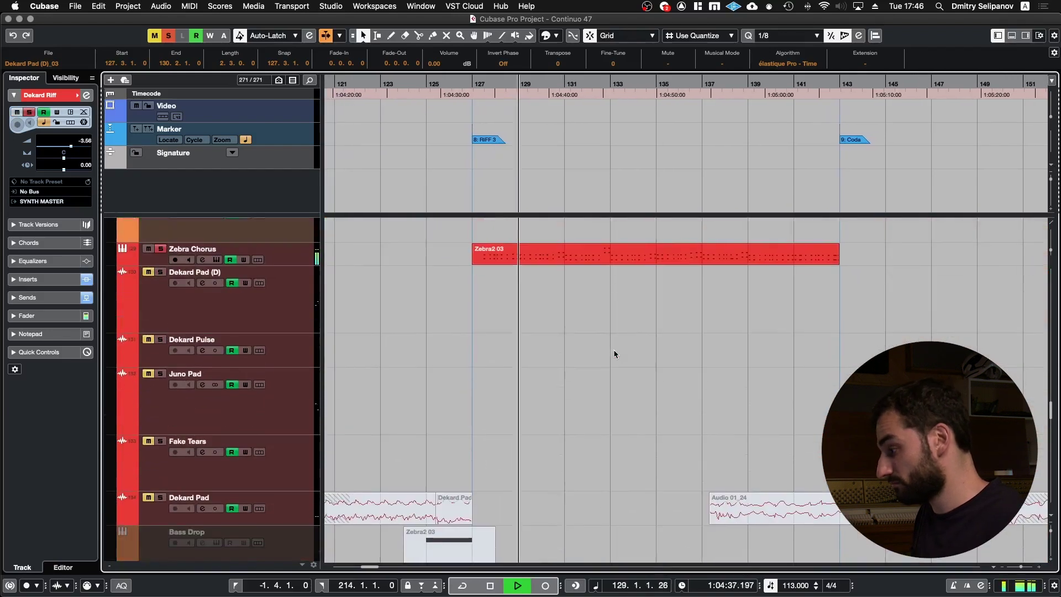
scroll(615, 354, down, 5)
scroll(615, 354, down, 2)
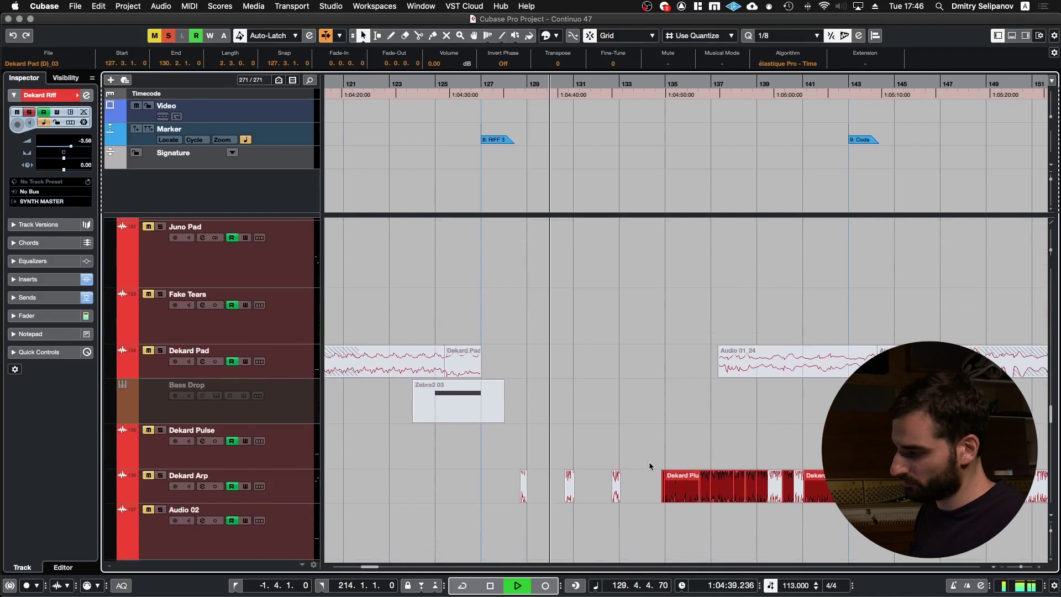
Stop playback, advance the playback position to bar 134, and select the Dekard Pluck clips on Dekard Arp between bars 135 and 143
key(space)
key(KP_Add)
key(KP_Add)
key(KP_Add)
key(KP_Add)
key(KP_Add)
key(KP_Add)
key(KP_Add)
key(KP_Add)
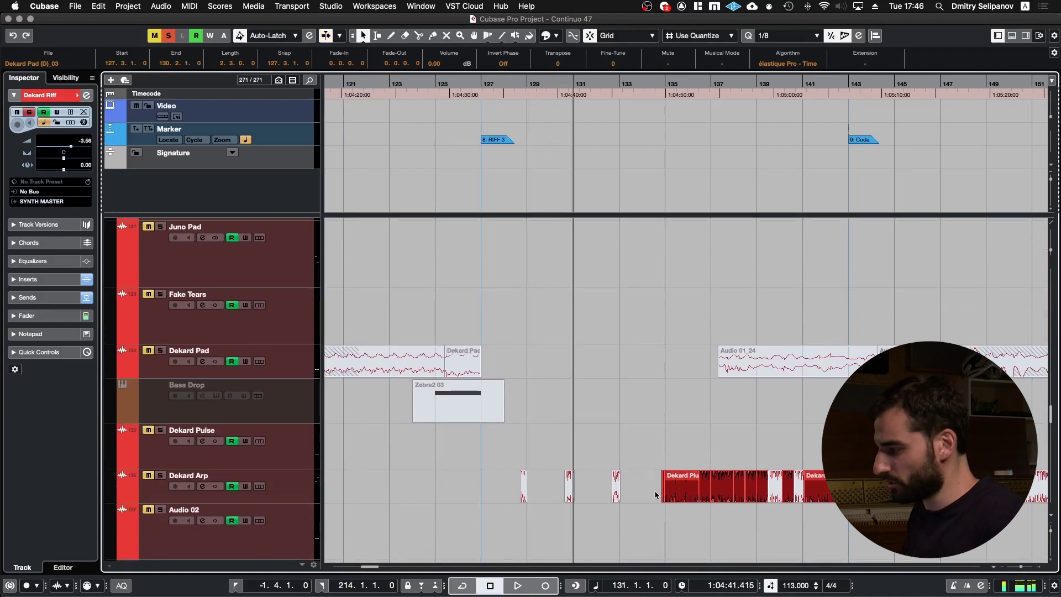
drag(650, 489, 830, 499)
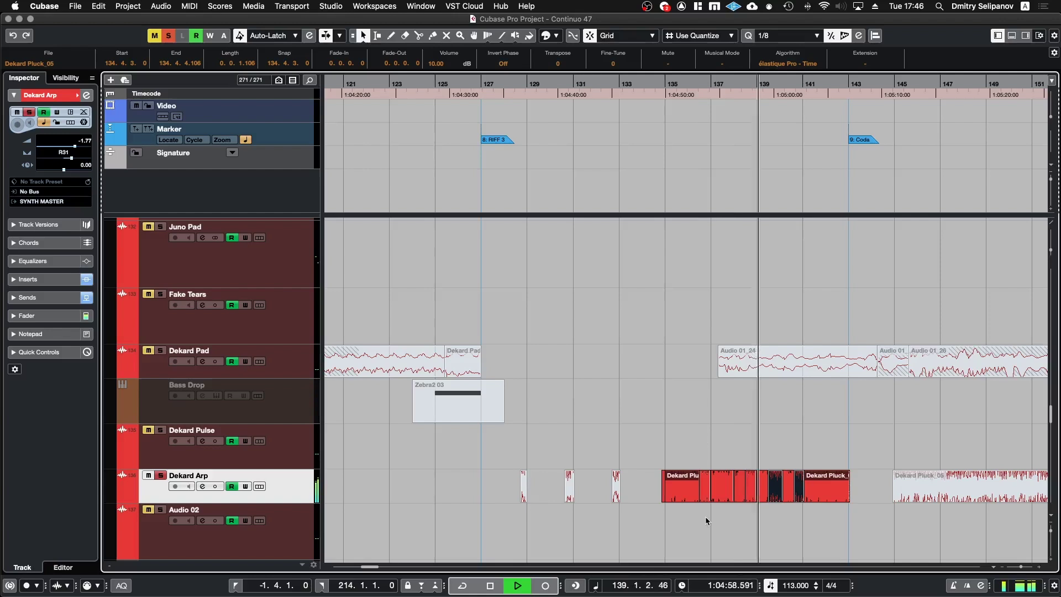
Listen to the soloed Dekard Pluck clips up to the Coda marker, and stop with the playback position at bar 134
scroll(774, 493, up, 5)
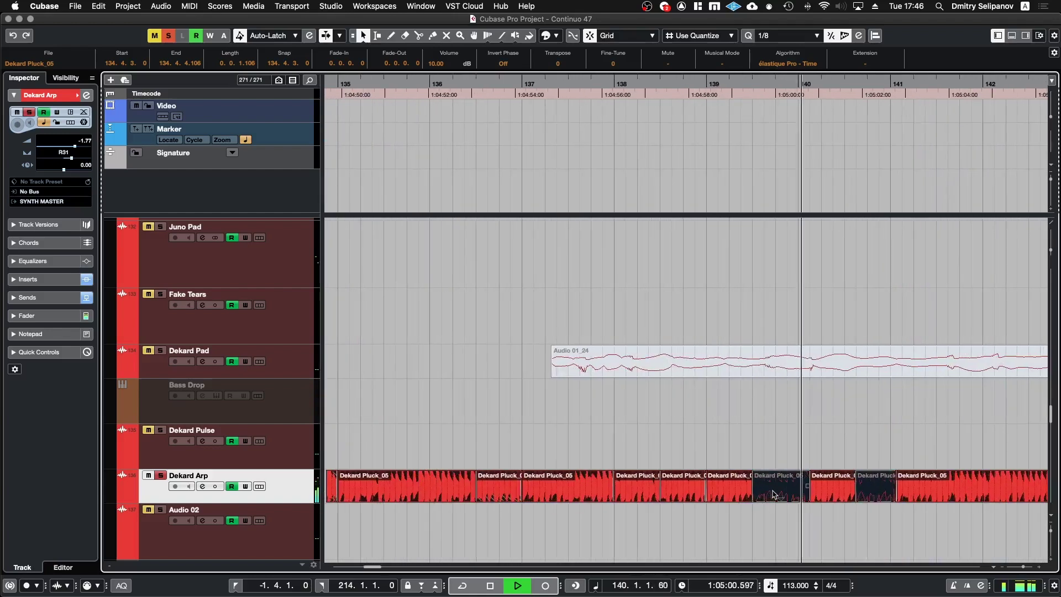
scroll(773, 493, down, 2)
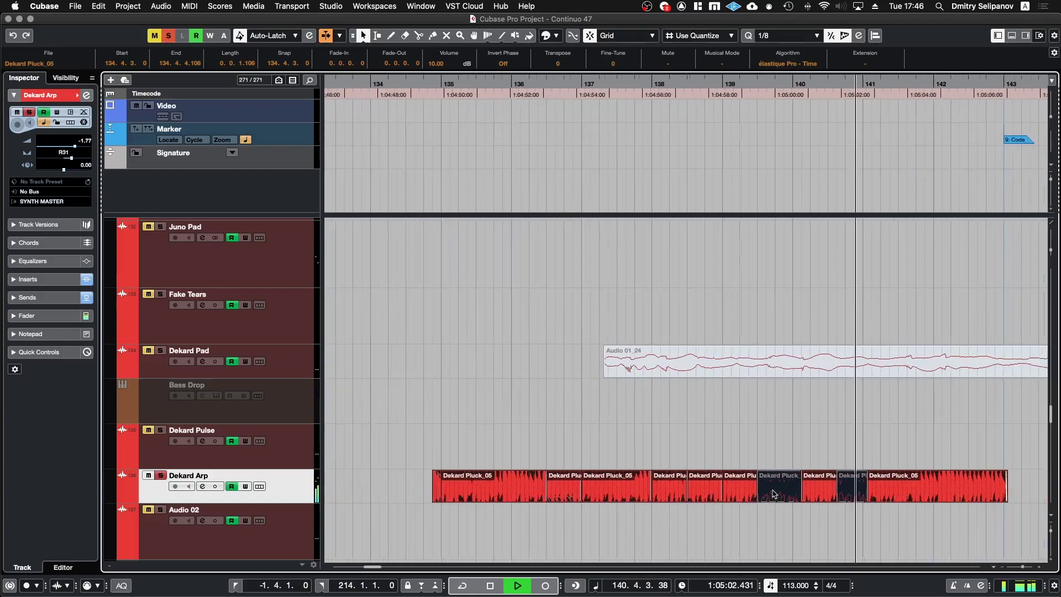
scroll(773, 493, right, 2)
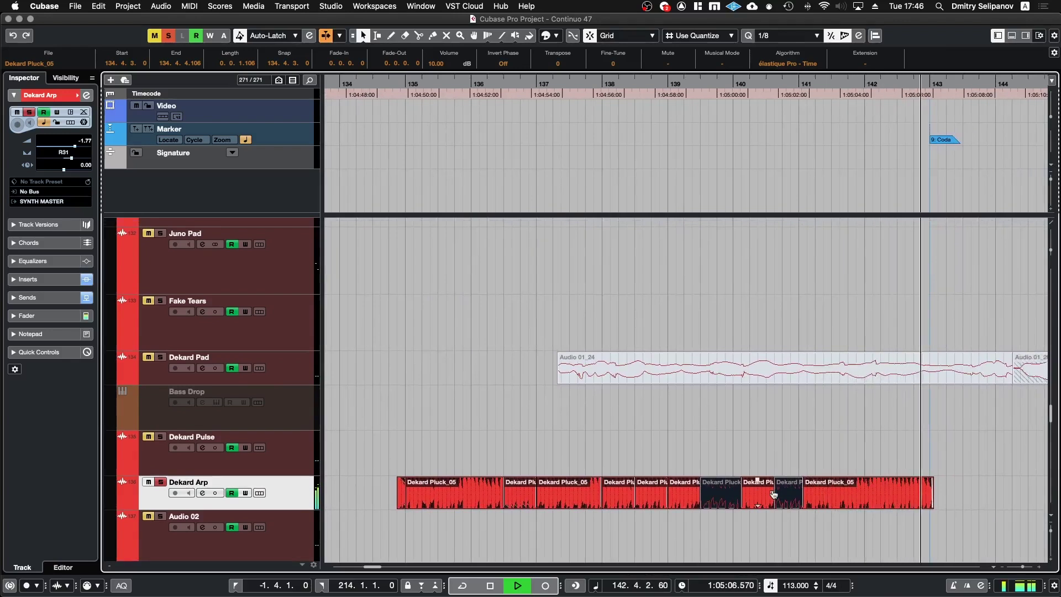
key(space)
key(KP_Subtract)
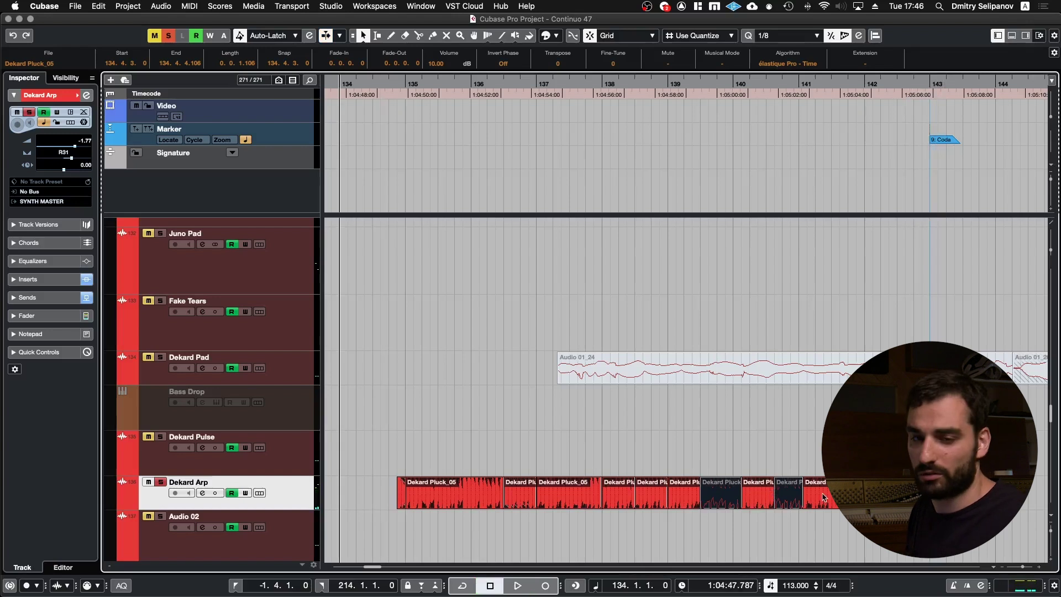
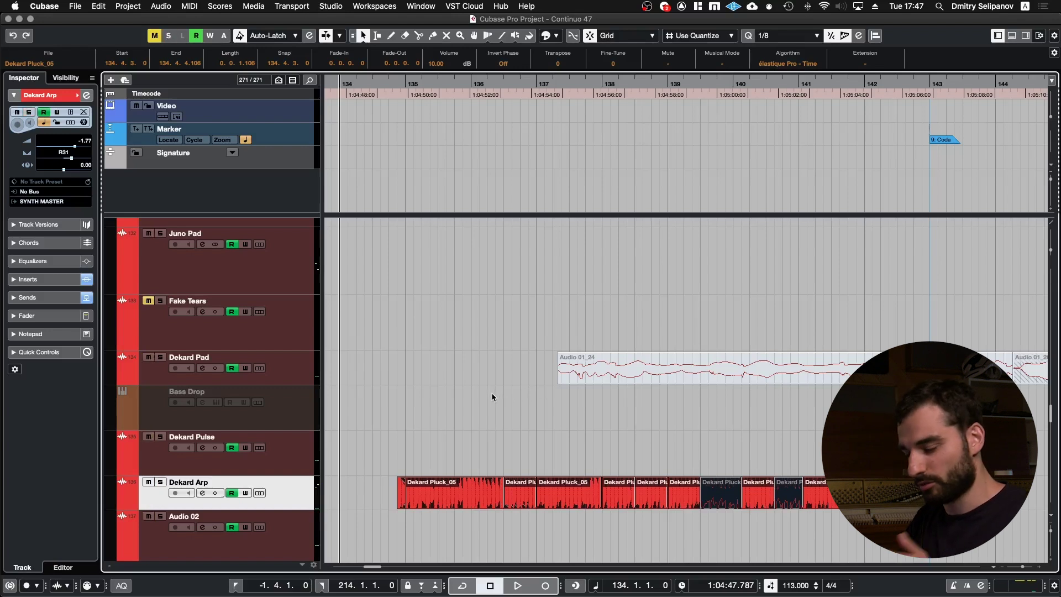
Find the Repro-5 01 (R) track, listen to its clip at bar 135 soloed, and stop playback
scroll(462, 402, up, 2)
scroll(454, 446, down, 3)
scroll(454, 447, up, 10)
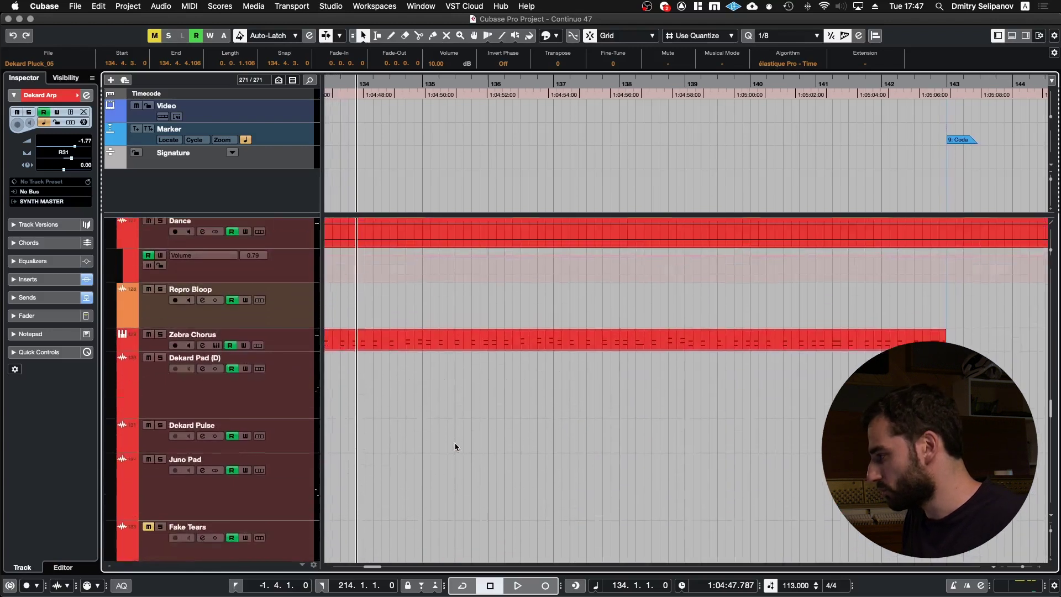
scroll(455, 444, up, 3)
scroll(455, 445, down, 3)
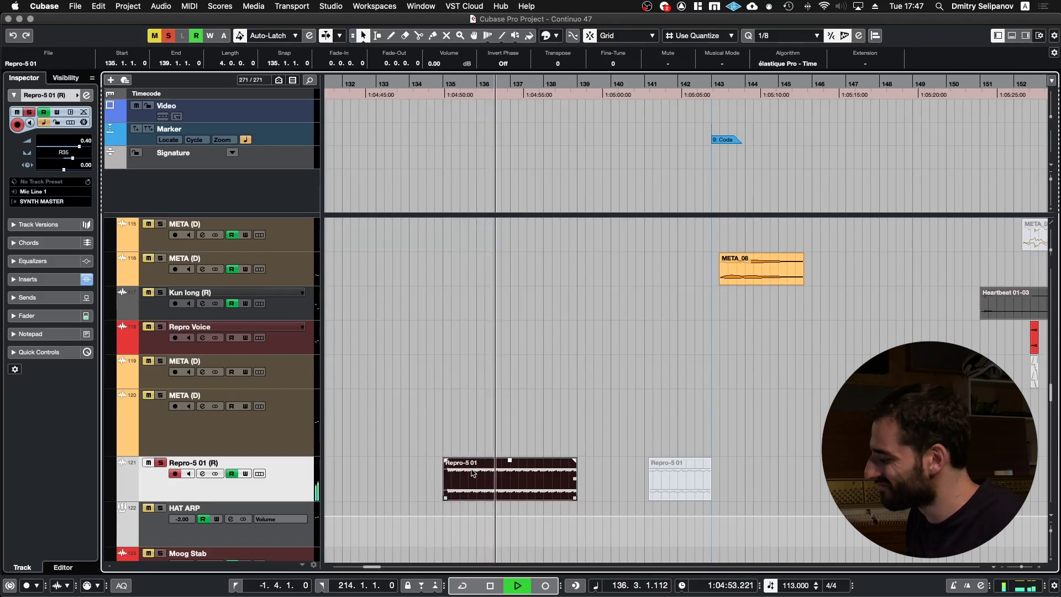
key(space)
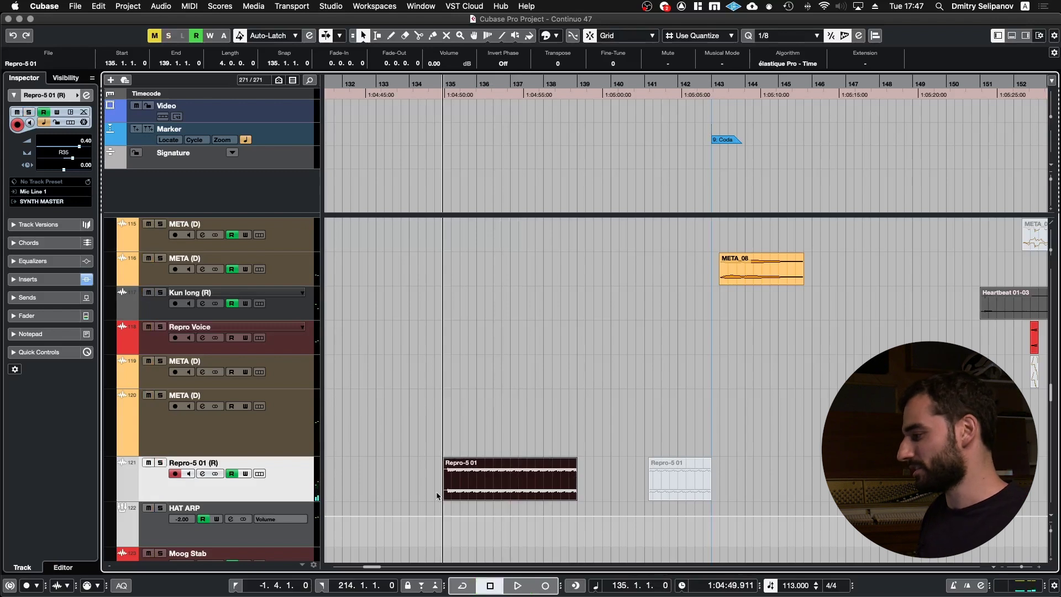
Play the full arrangement from bar 135 while moving through the tracks above Repro-5 01 (R) to the string masters, and stop playback
key(g)
click(456, 484)
key(space)
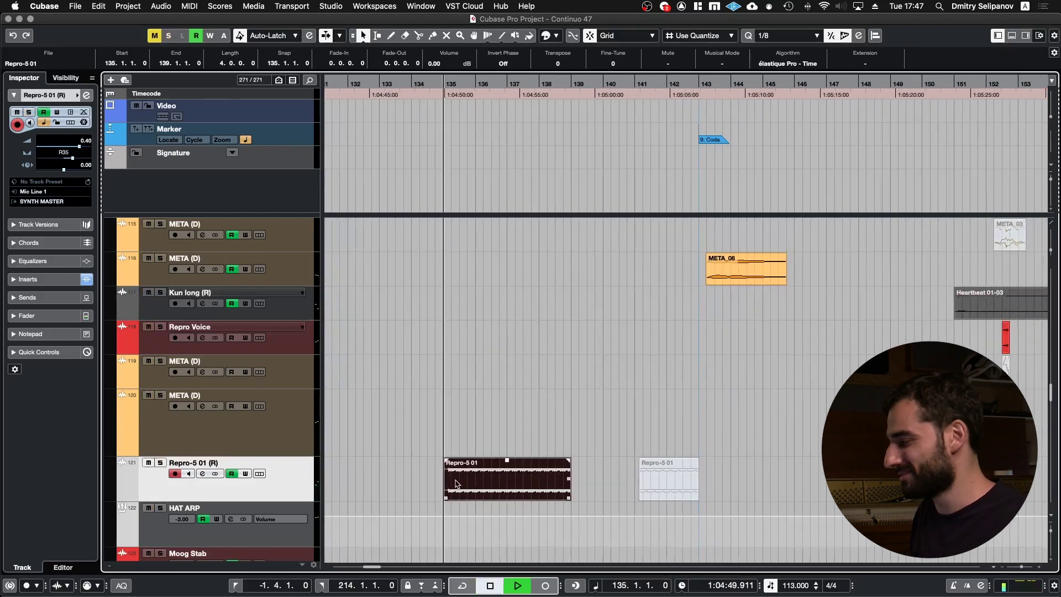
scroll(456, 481, up, 4)
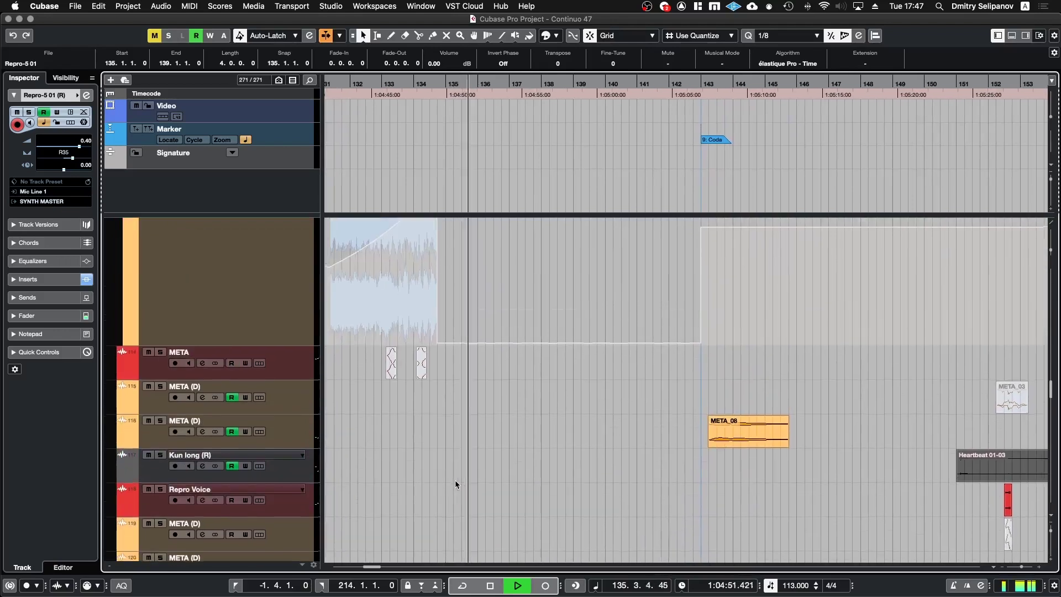
scroll(455, 479, up, 6)
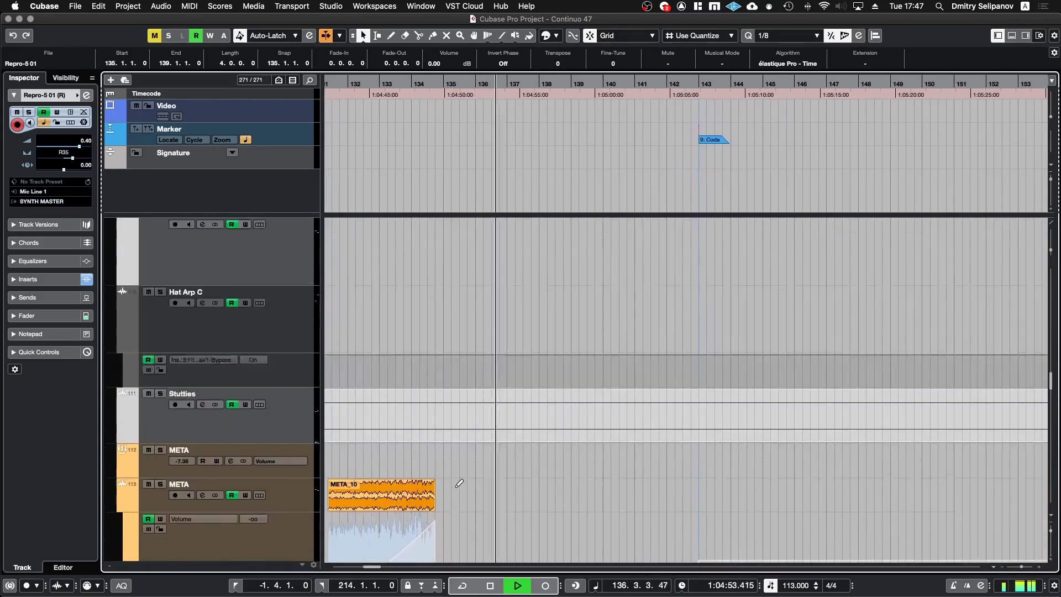
scroll(456, 478, up, 8)
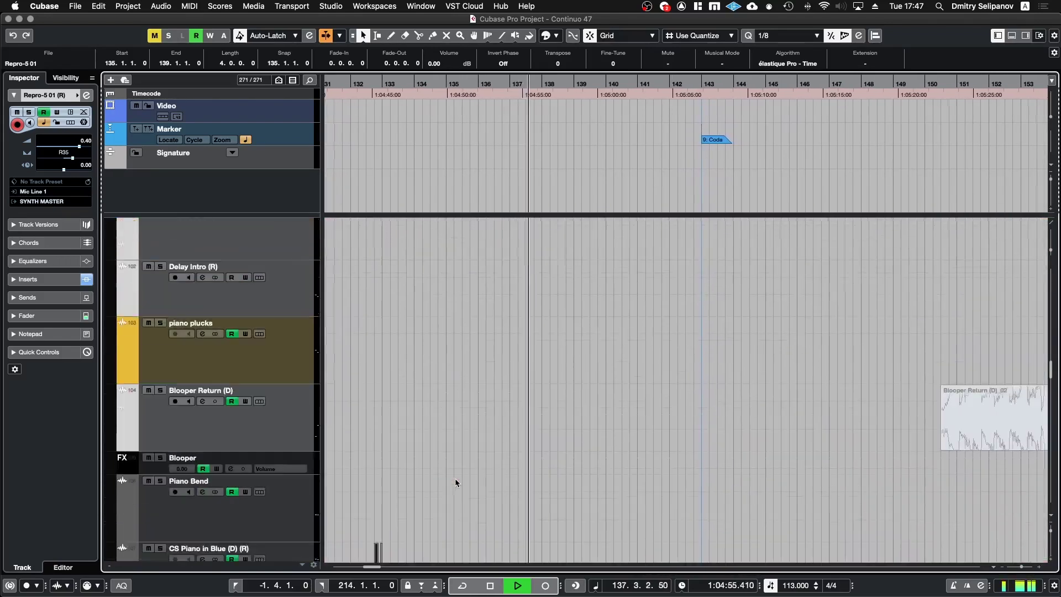
scroll(456, 479, up, 10)
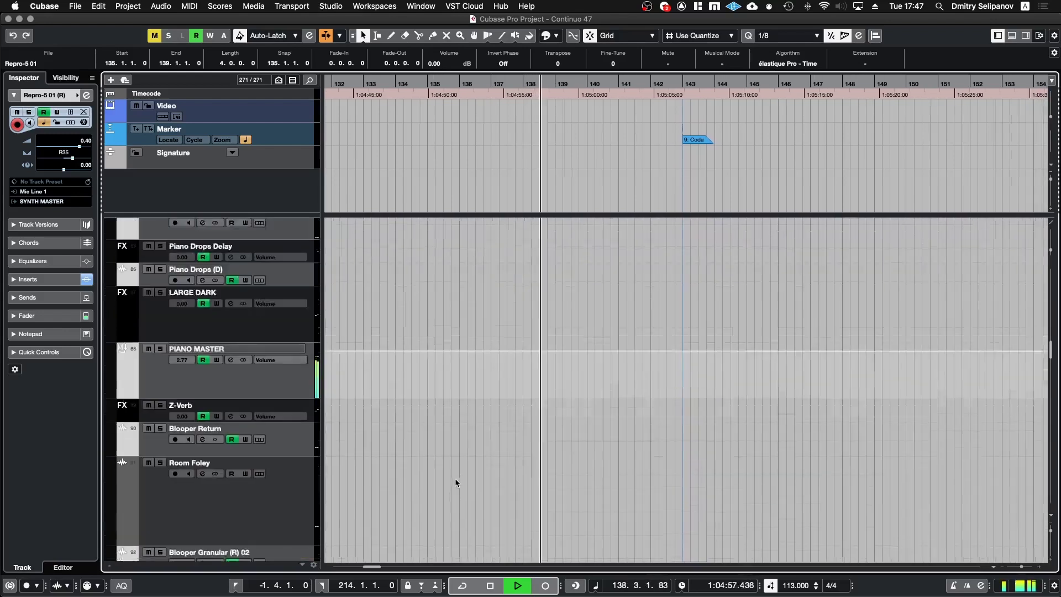
scroll(456, 478, up, 10)
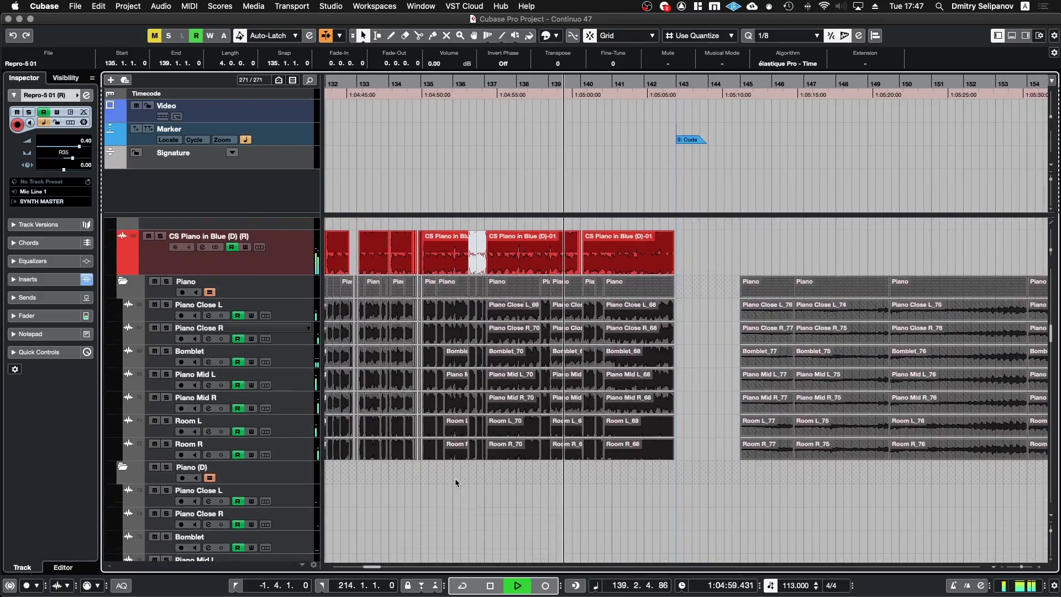
scroll(520, 369, up, 15)
key(space)
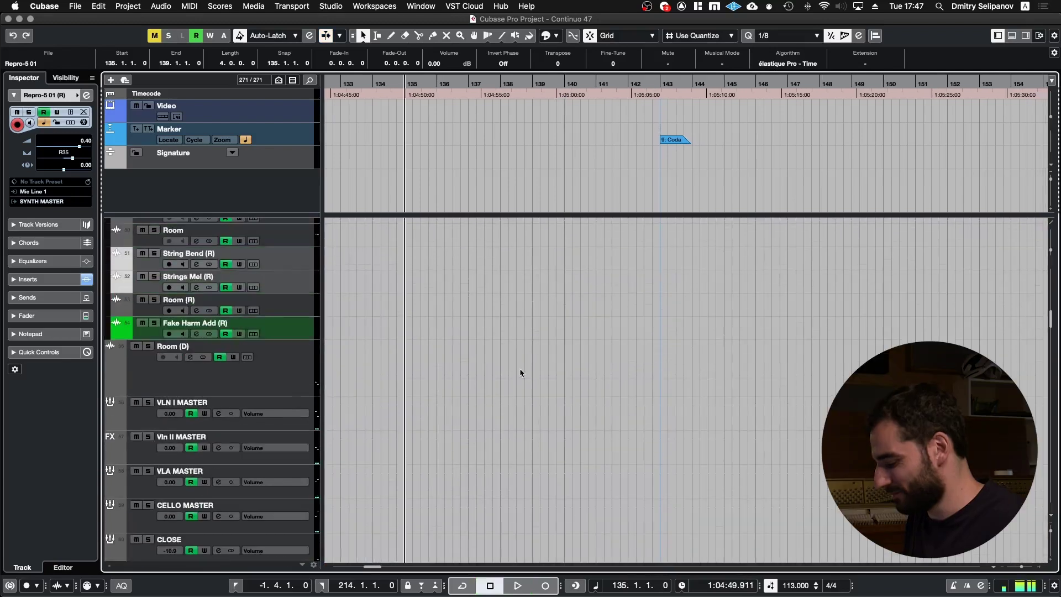
Select the string clips at bar 137 in the Strings folder, listen to them soloed from bar 138, and stop playback
scroll(520, 369, up, 15)
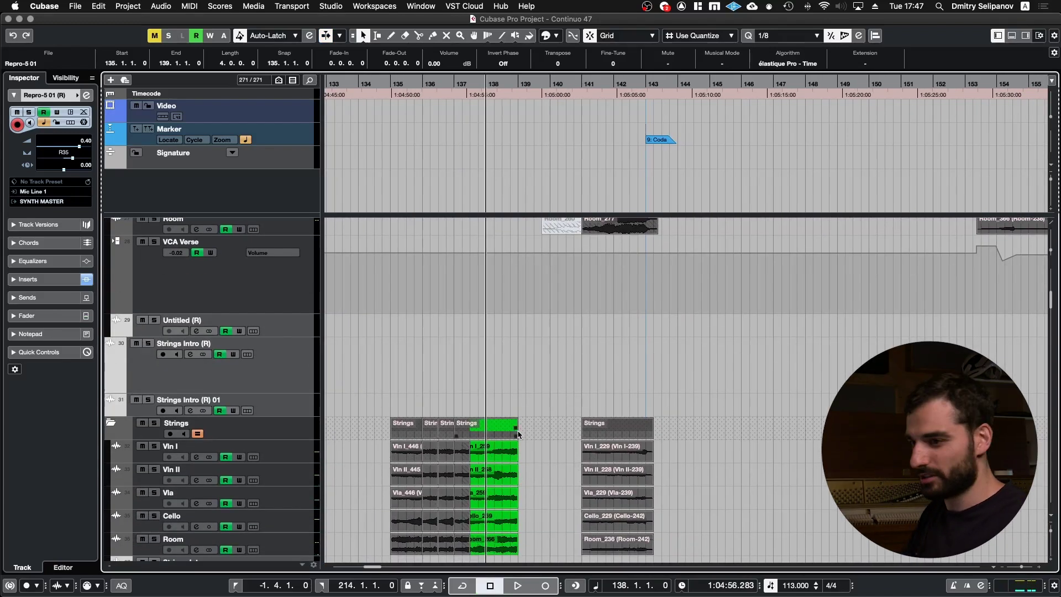
drag(539, 449, 468, 467)
key(s)
key(space)
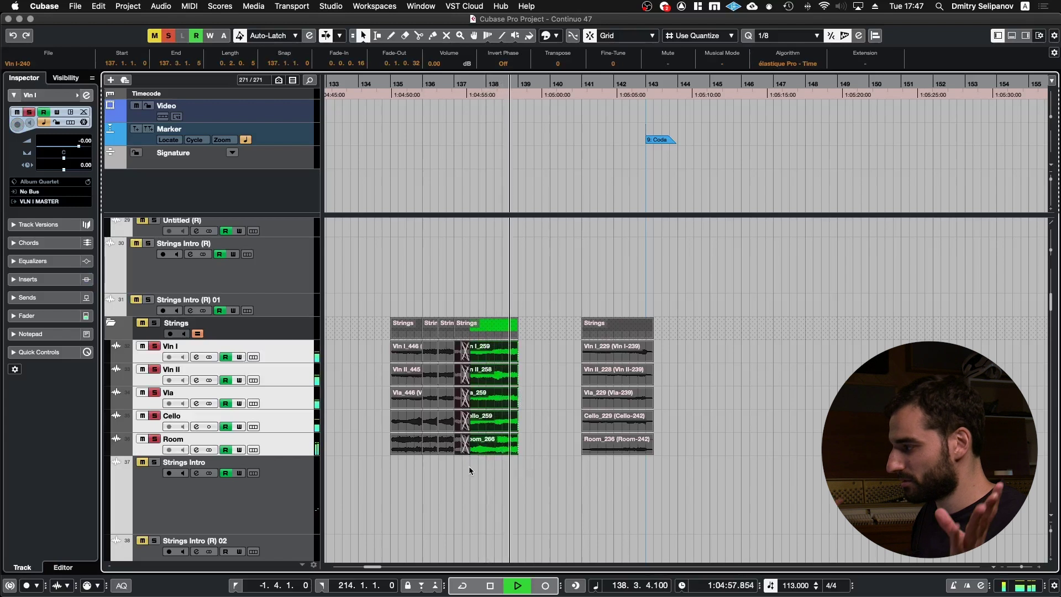
key(space)
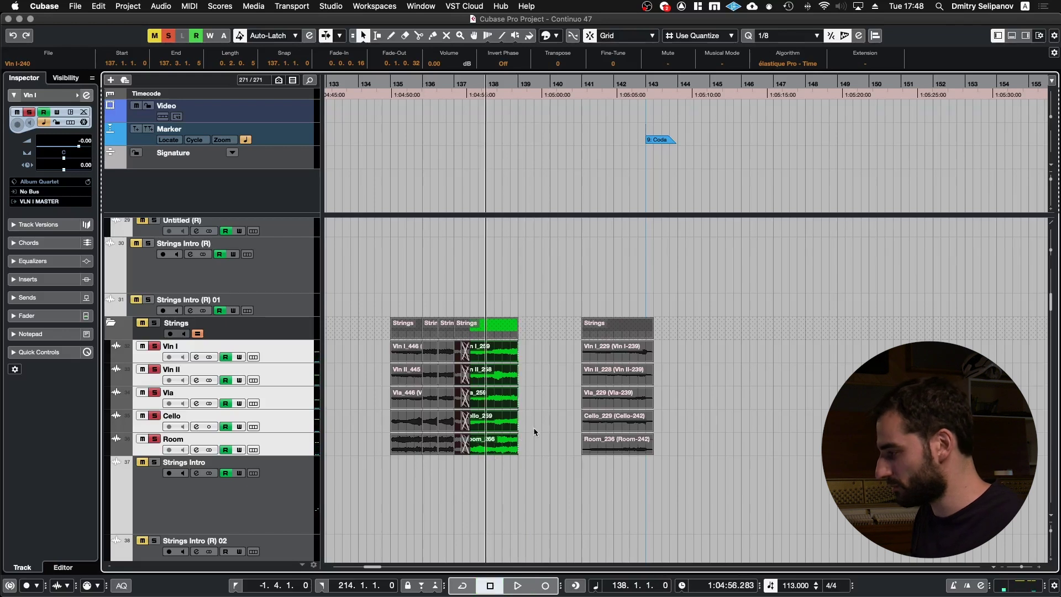
Turn off the solo and listen to the arrangement from bar 138 while reviewing the Strings (D) and Strings Verse clips
key(s)
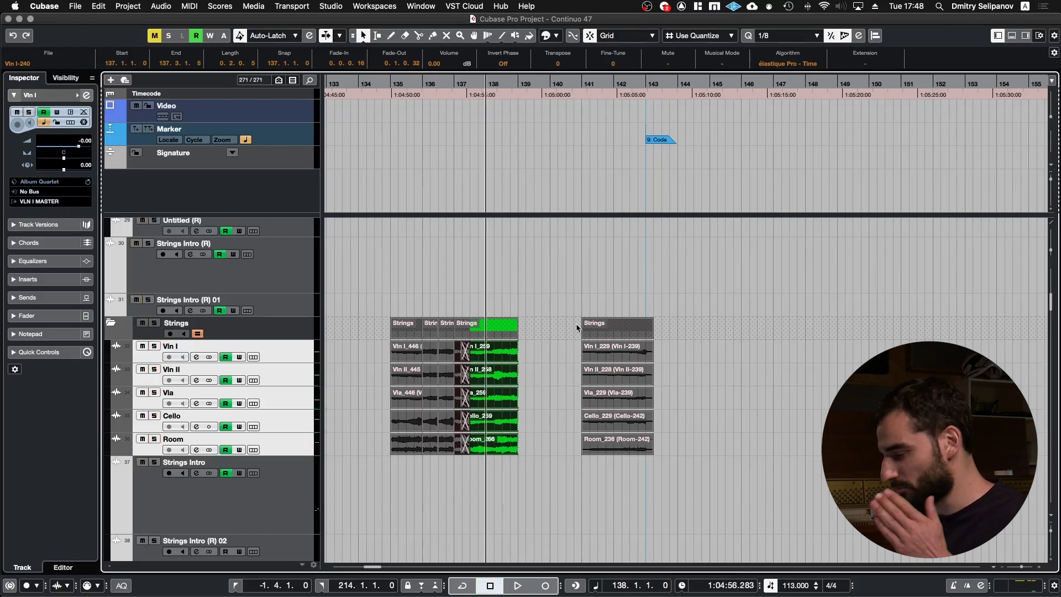
scroll(577, 327, up, 15)
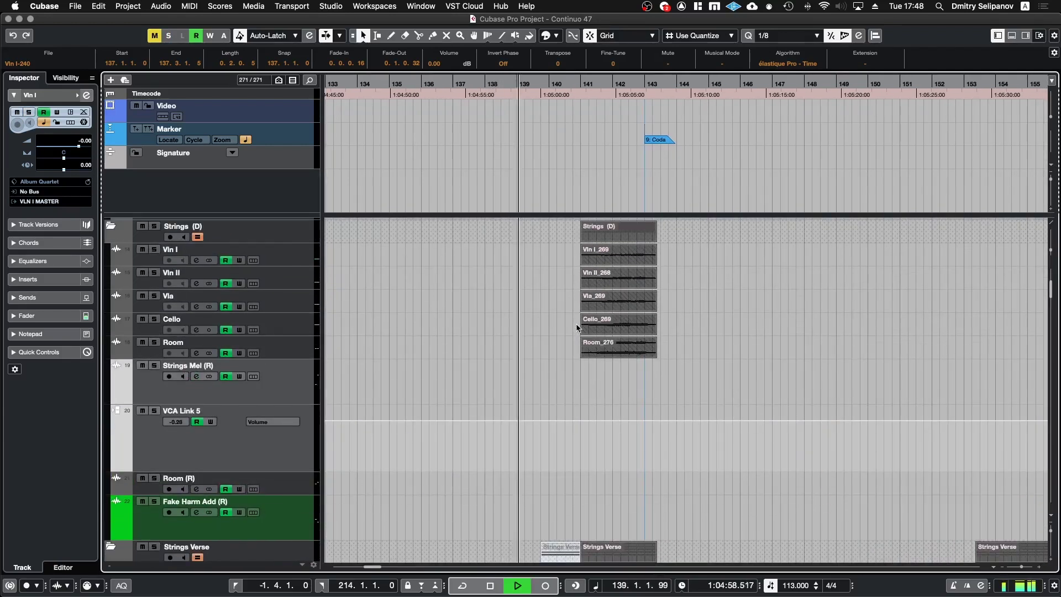
scroll(577, 329, up, 1)
scroll(577, 331, down, 1)
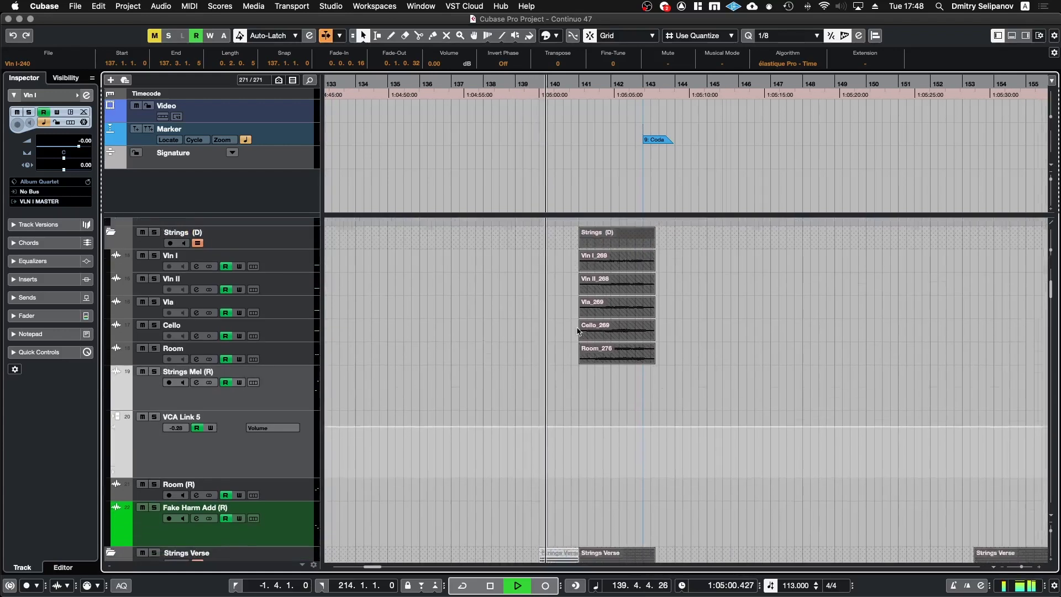
scroll(577, 332, up, 10)
scroll(577, 330, down, 10)
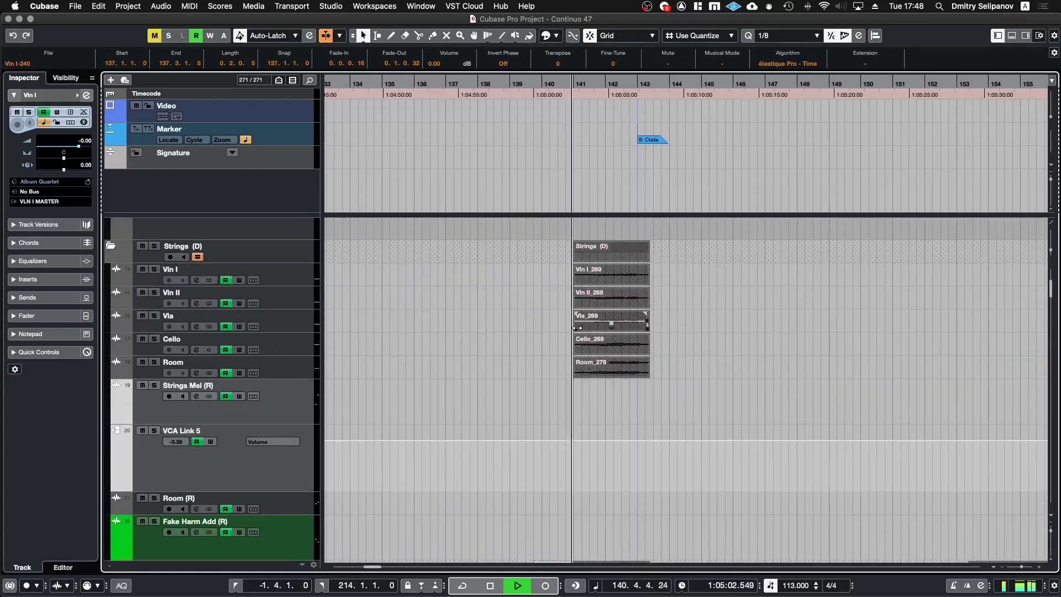
scroll(577, 329, down, 6)
scroll(577, 330, down, 5)
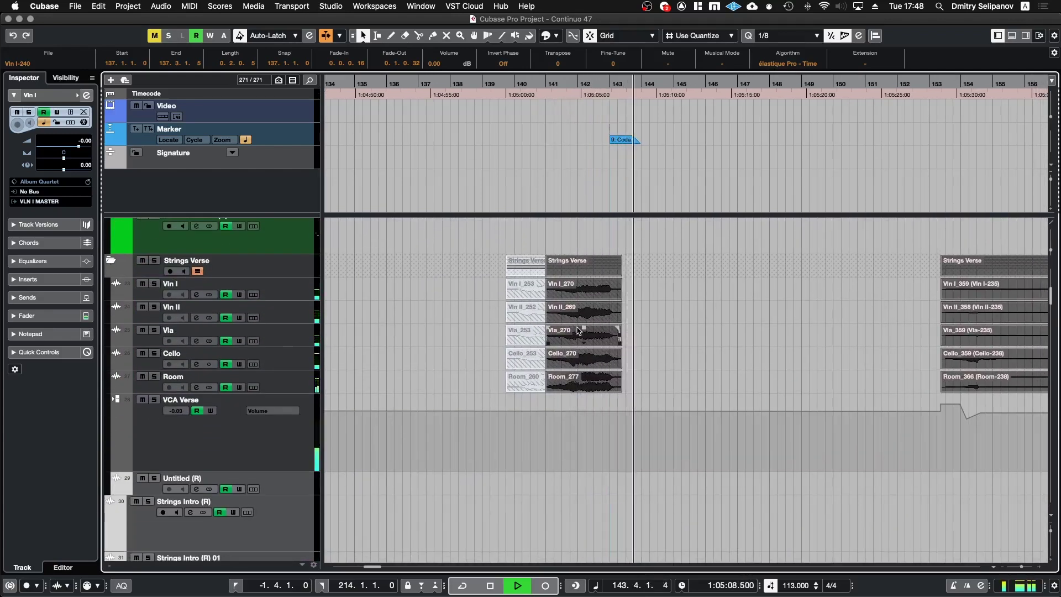
Stop playback, move the playback position to the Coda marker at bar 143, and start playback from there
key(space)
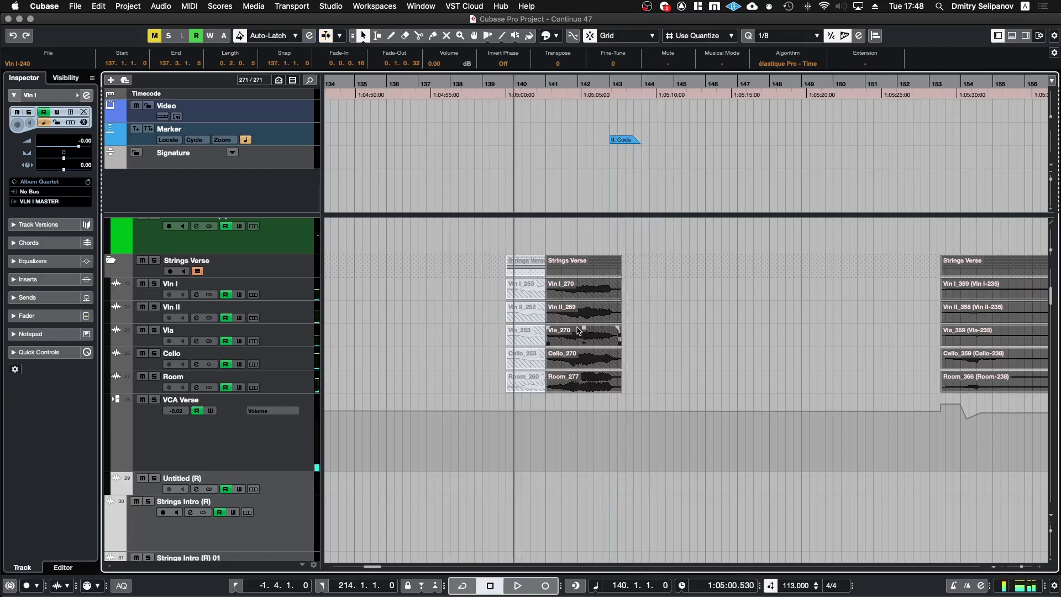
key(KP_Add)
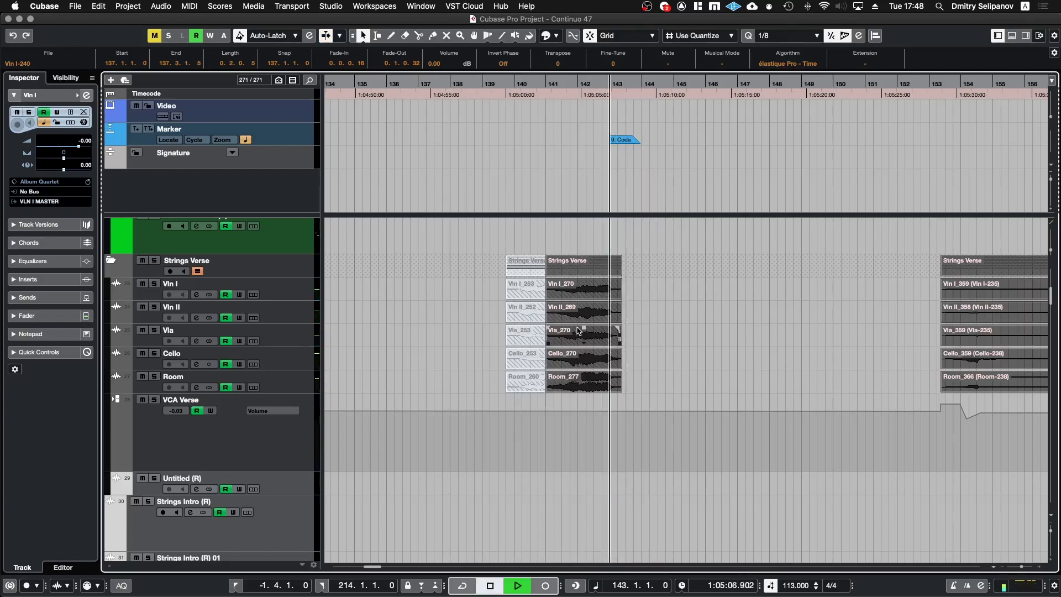
Listen to the Coda while examining the Piano folder's close, mid and room microphone clips from bar 145 onward
scroll(712, 326, down, 15)
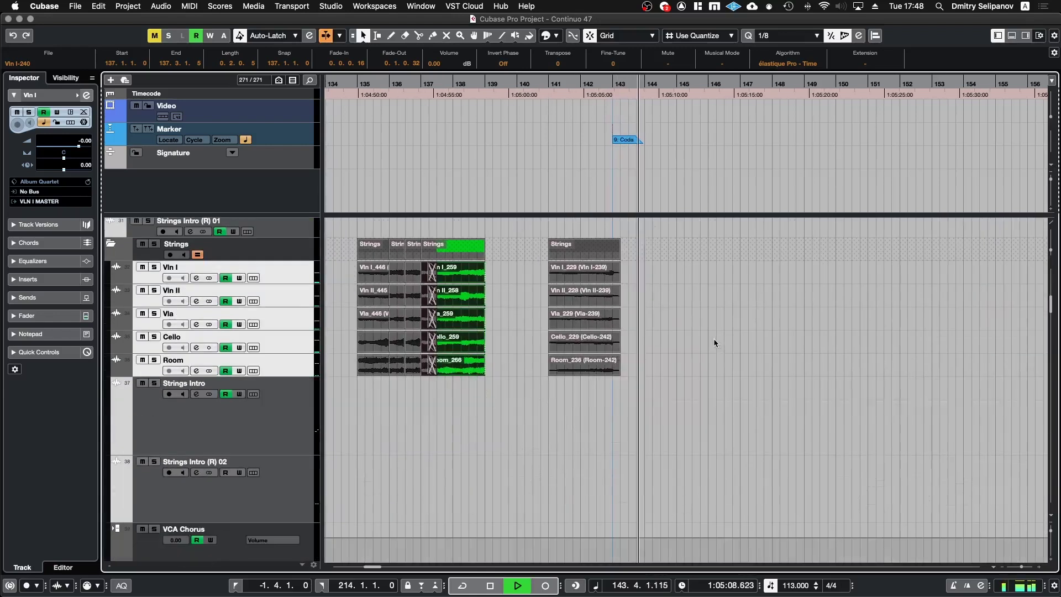
scroll(715, 338, down, 12)
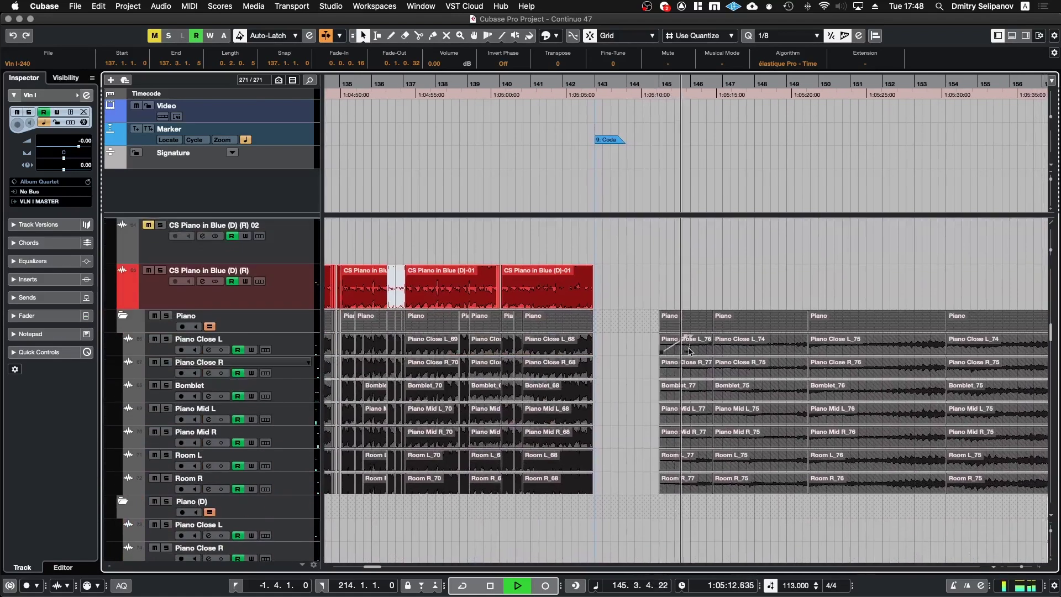
scroll(690, 351, right, 2)
scroll(689, 350, right, 6)
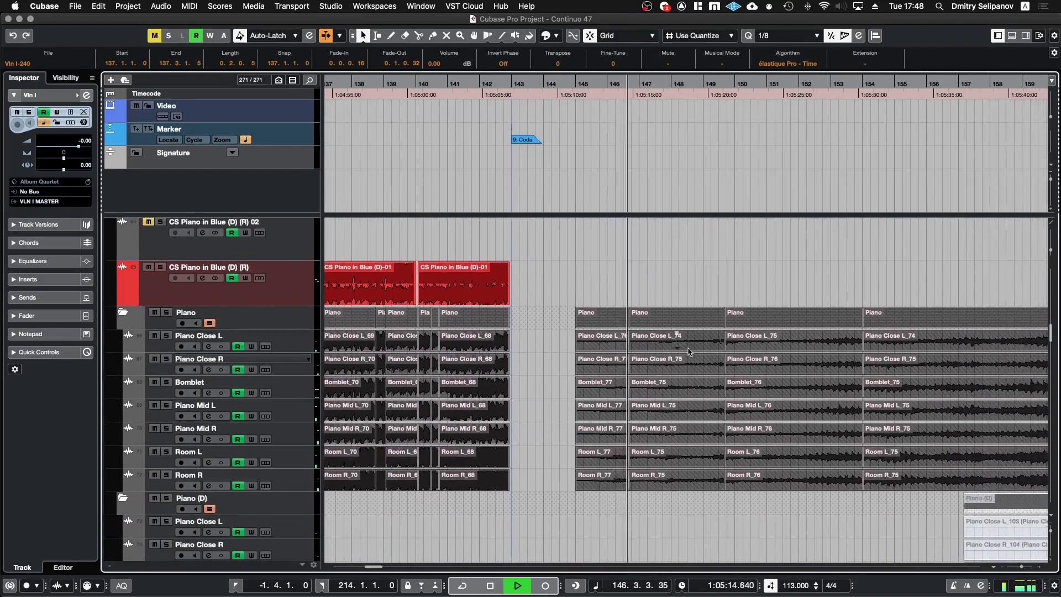
scroll(690, 351, down, 2)
scroll(690, 350, down, 4)
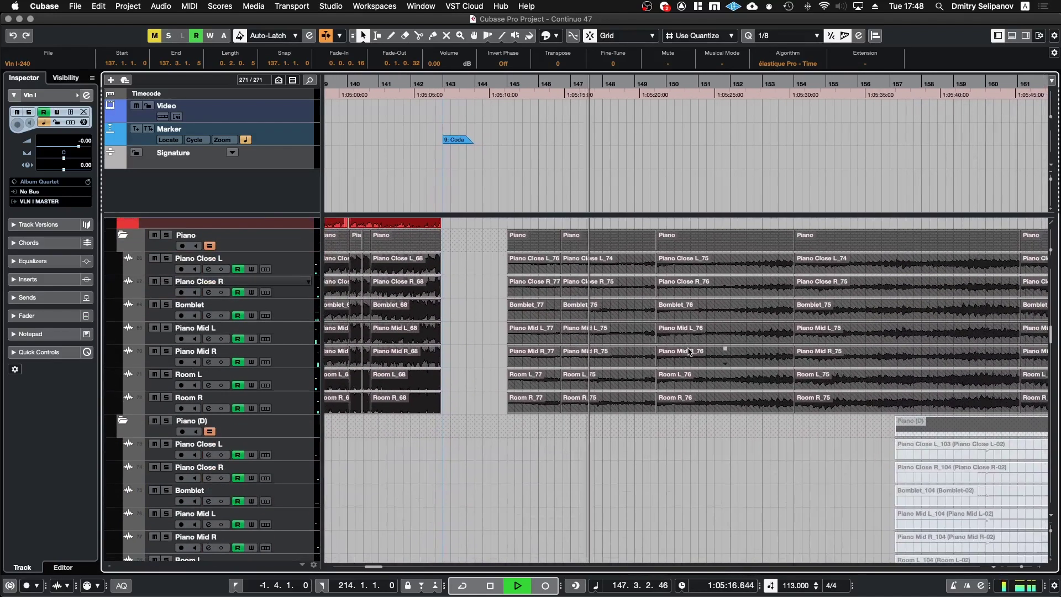
scroll(690, 352, up, 1)
scroll(689, 352, right, 2)
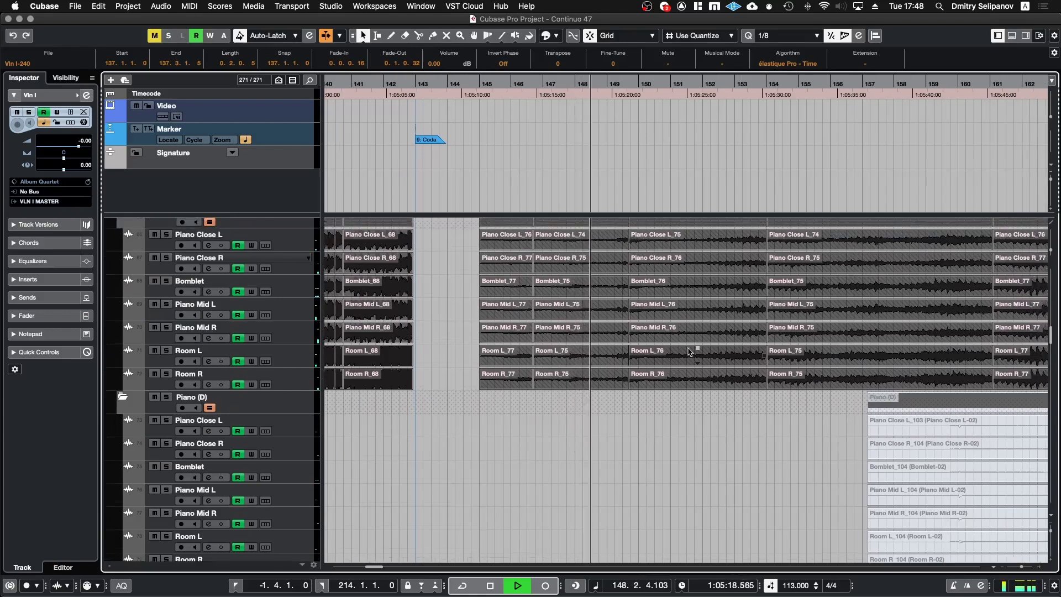
scroll(689, 352, down, 2)
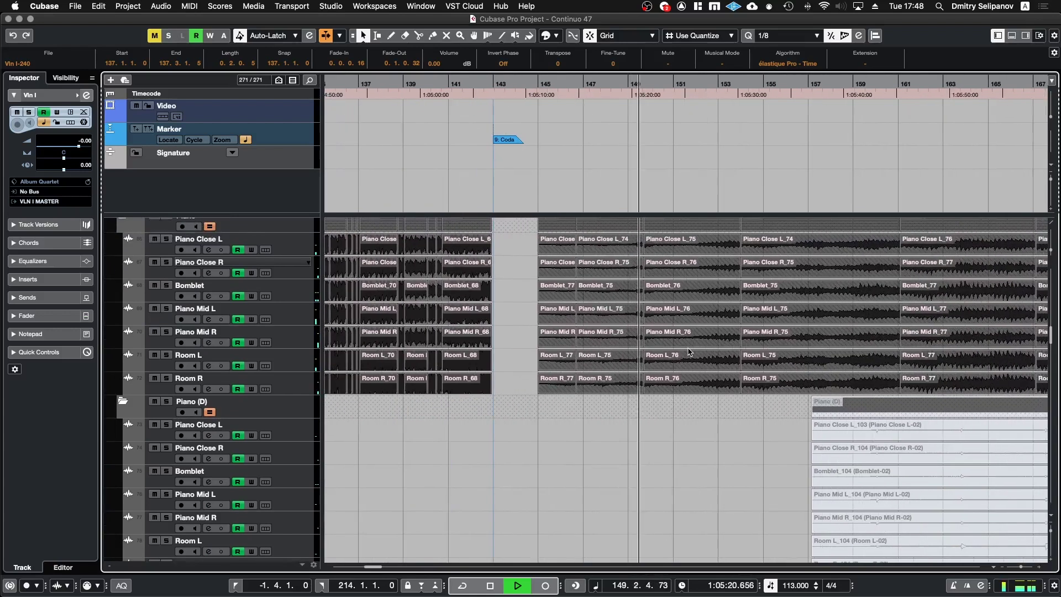
scroll(689, 351, right, 6)
scroll(690, 351, up, 1)
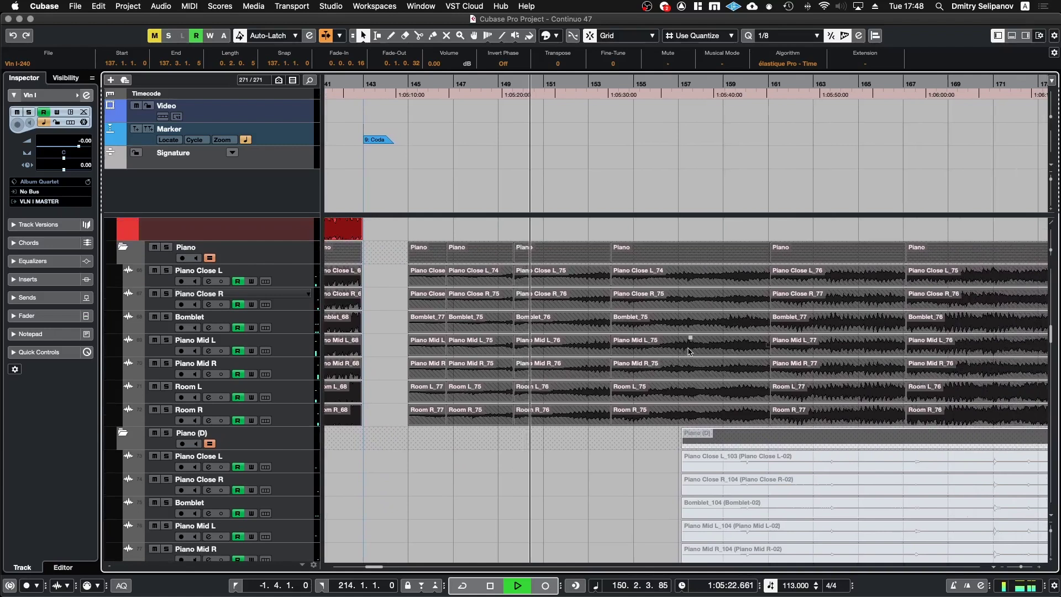
Keep the Coda playing while reviewing the Piano (D) clips, the Piano Drops and MASTER (R) tracks, and the tracks below them
scroll(690, 350, down, 9)
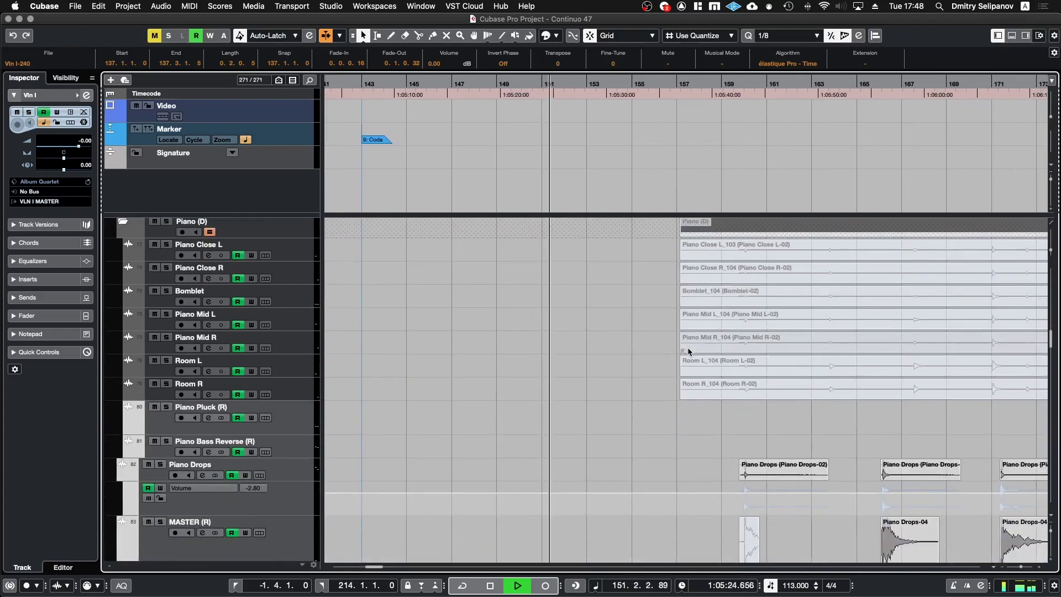
scroll(688, 347, down, 6)
scroll(688, 347, left, 1)
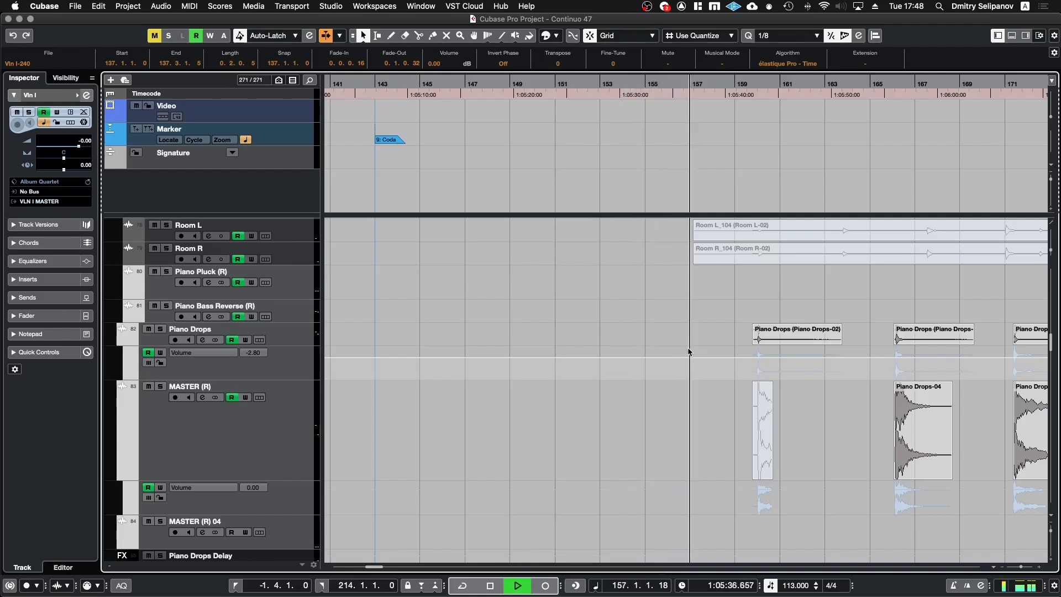
scroll(689, 352, down, 10)
Return to the Strings Verse folder and listen while examining its clips from bar 153 and the VCA Verse volume automation
scroll(688, 347, up, 20)
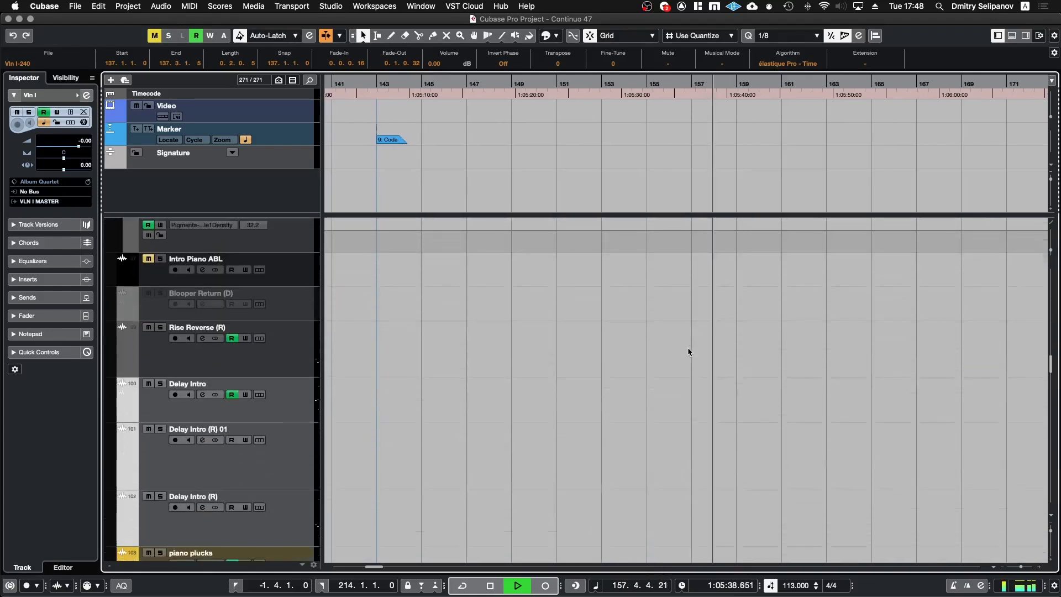
scroll(550, 305, up, 10)
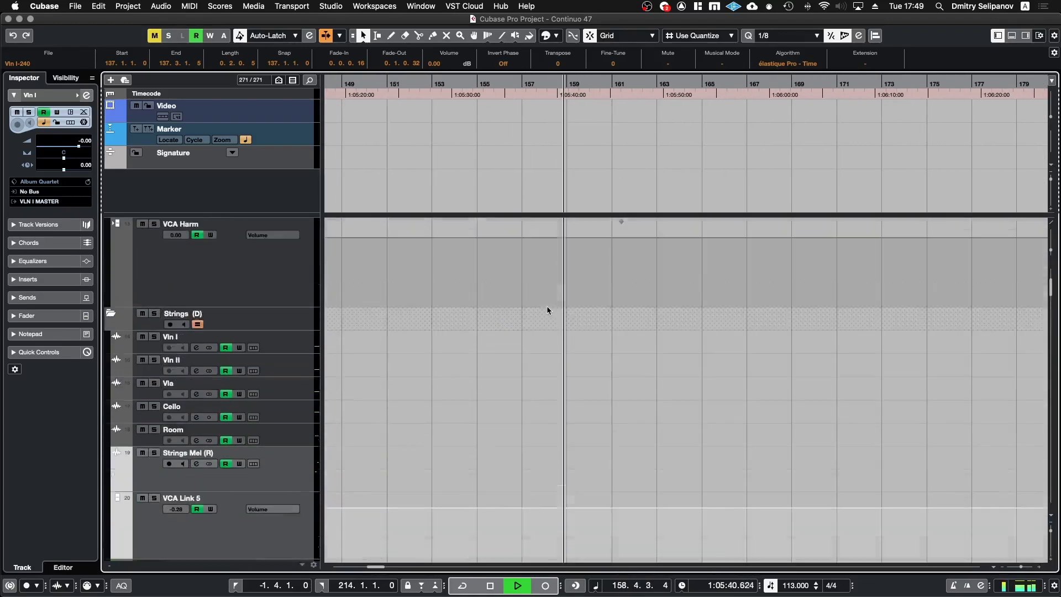
scroll(563, 406, down, 1)
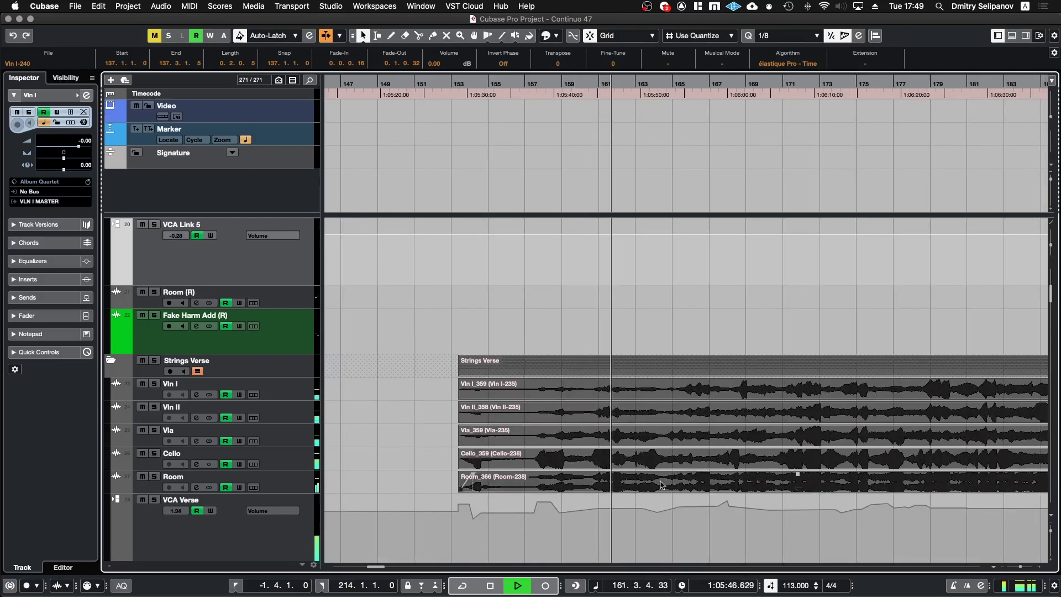
scroll(661, 485, down, 1)
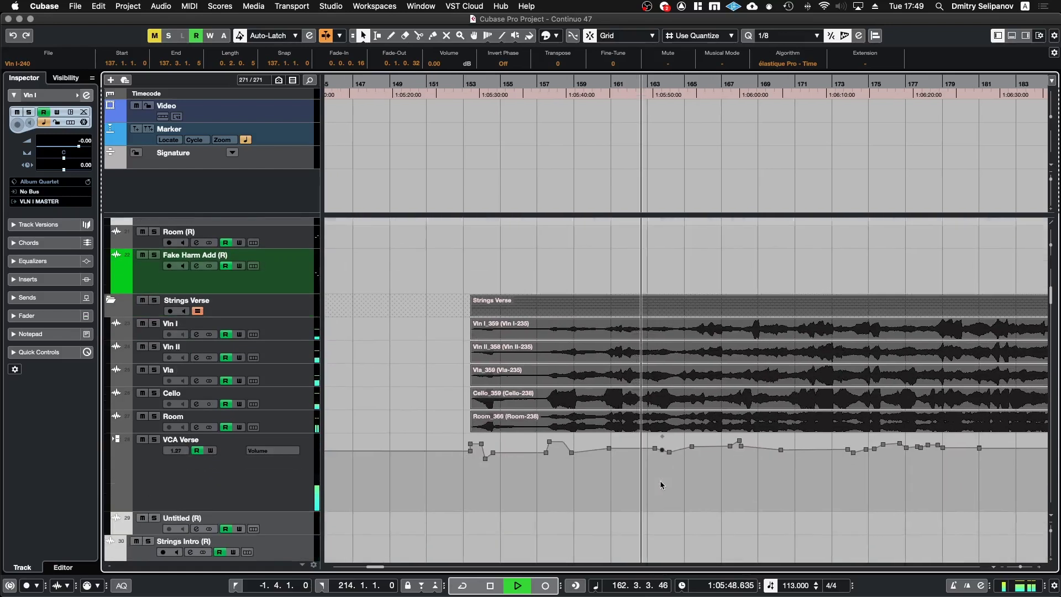
key(g)
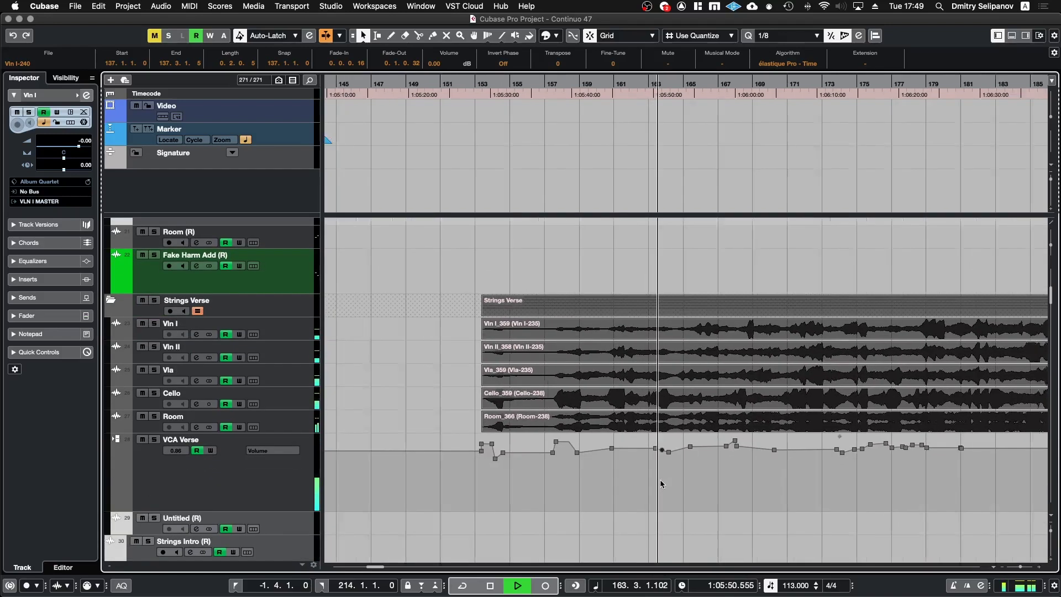
scroll(660, 480, up, 2)
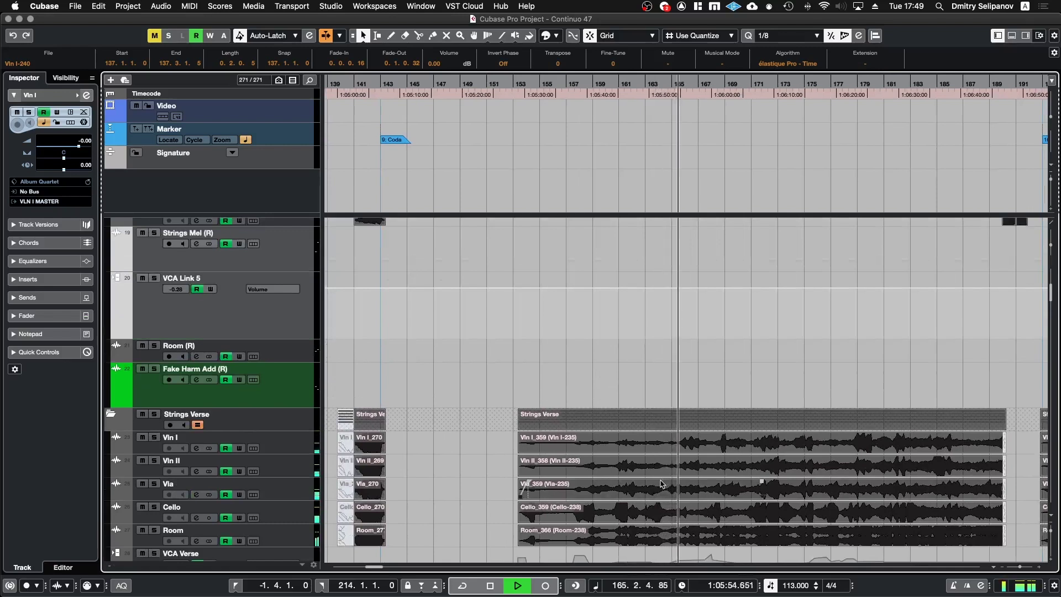
Continue listening while reviewing the tracks from the Strings folder through Piano Drops to the Stutties and META tracks
scroll(661, 484, down, 5)
scroll(658, 493, down, 4)
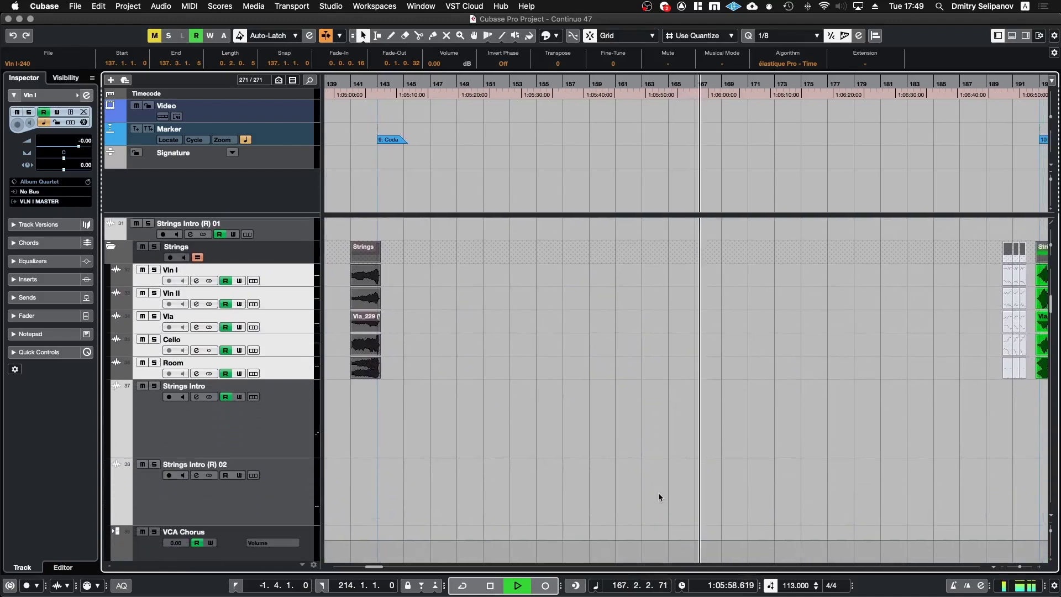
scroll(658, 492, down, 20)
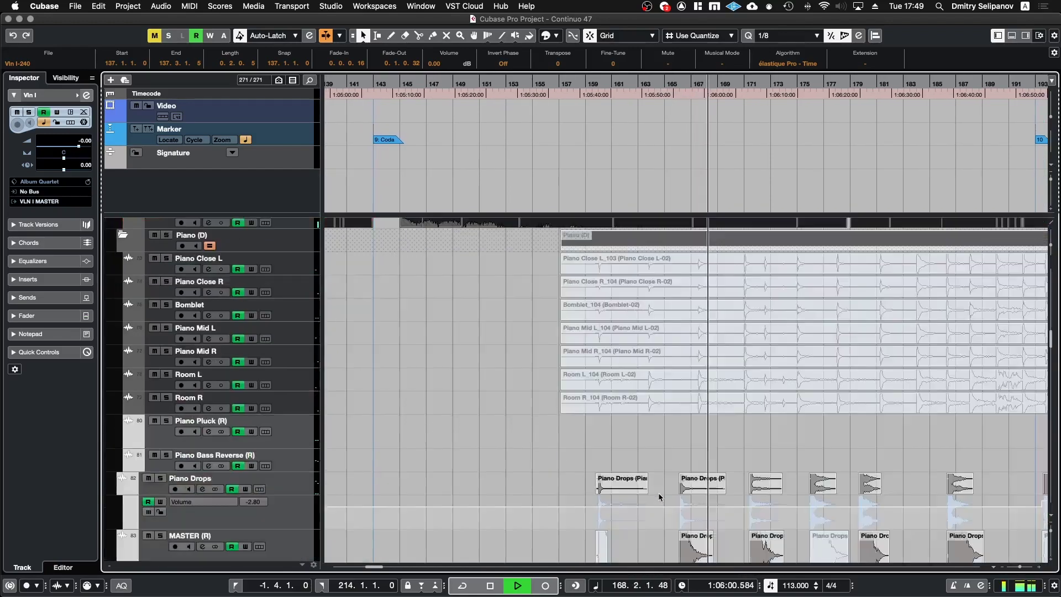
scroll(658, 493, down, 3)
scroll(658, 492, down, 15)
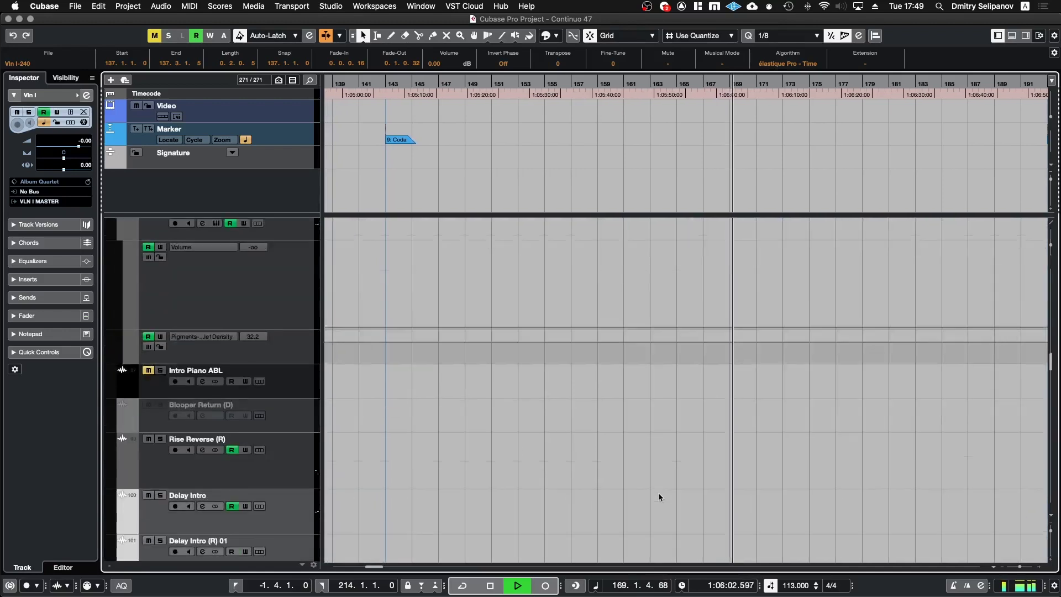
scroll(658, 492, down, 12)
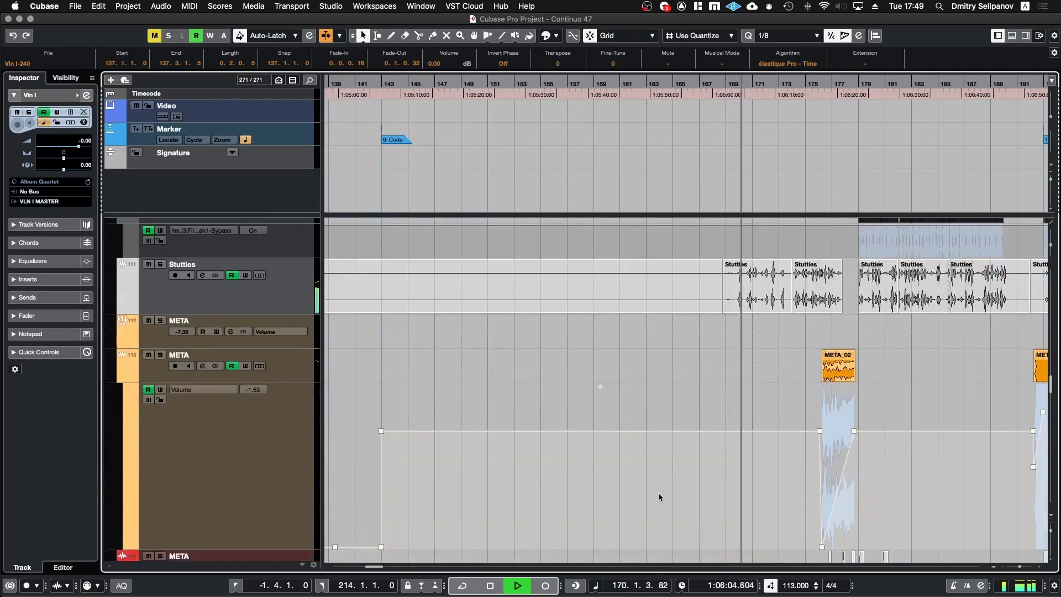
Delete the stretch of audio on the Dance track from about bar 128 to the end of that long clip
scroll(750, 292, down, 3)
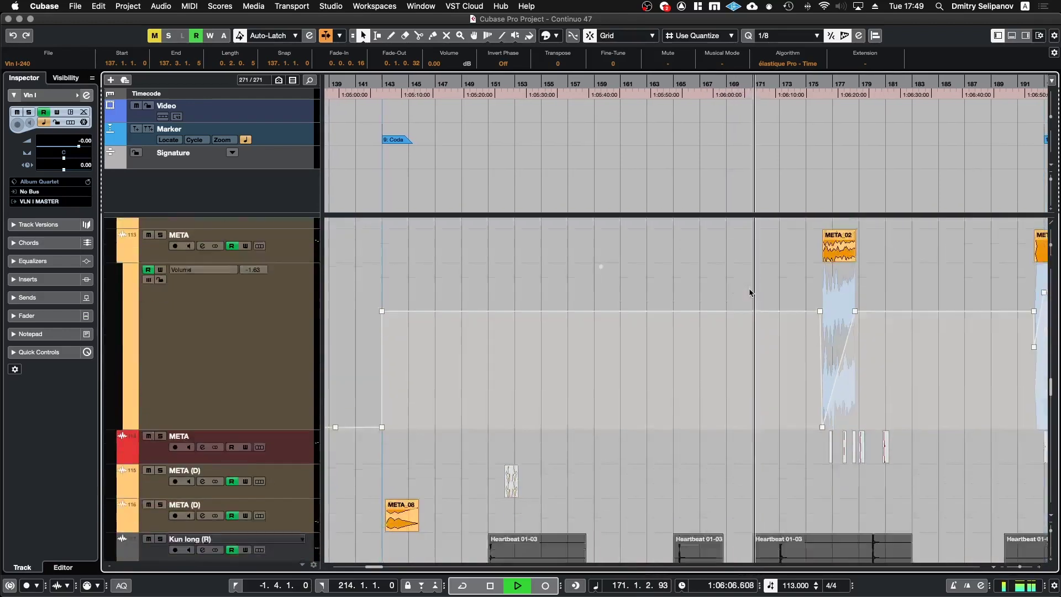
scroll(750, 292, down, 3)
scroll(750, 292, down, 3)
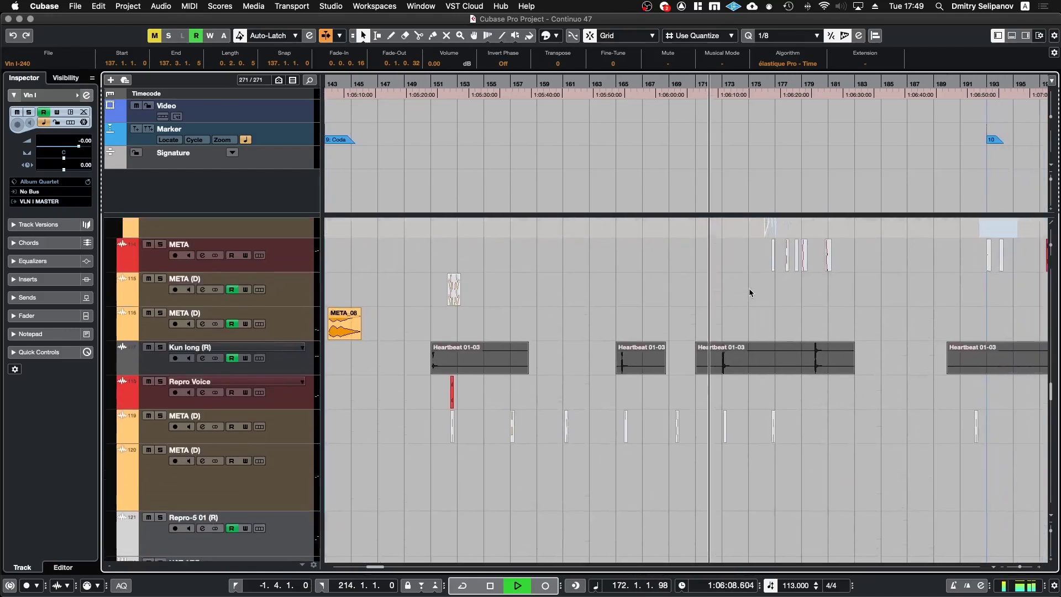
scroll(750, 292, down, 12)
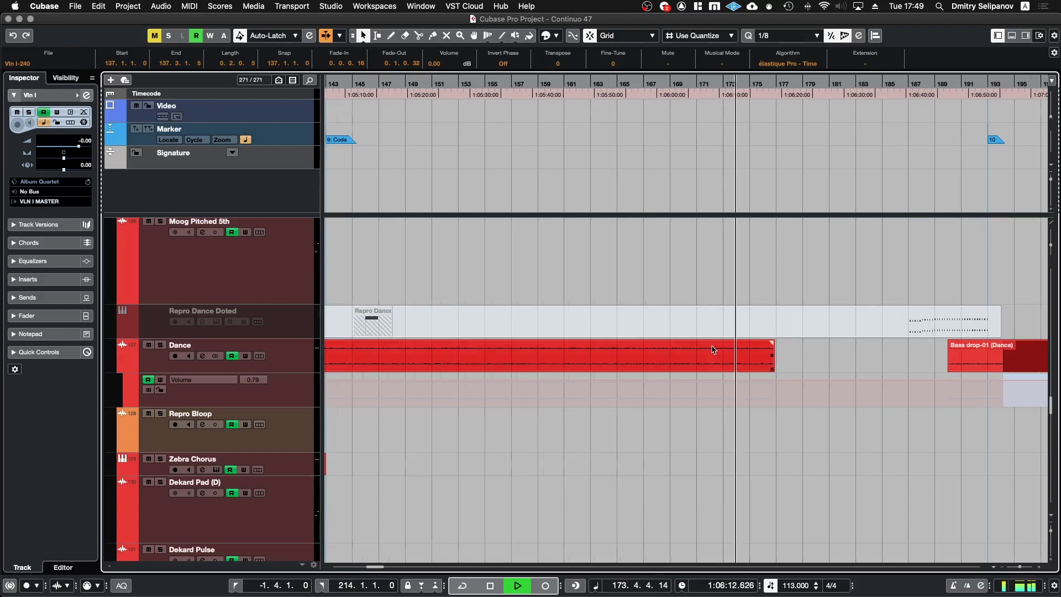
scroll(713, 350, down, 4)
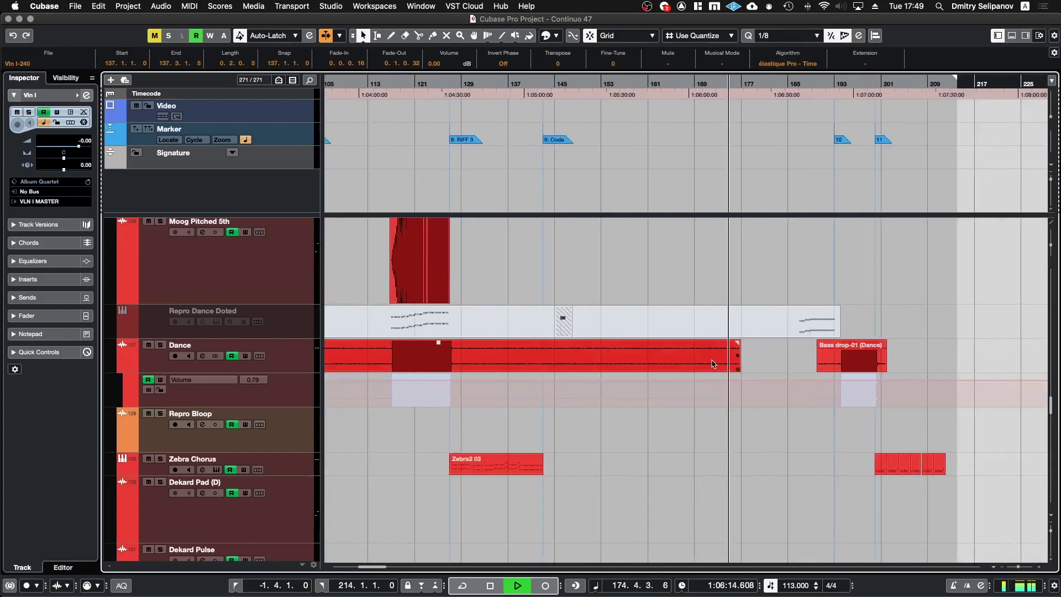
key(2)
drag(462, 362, 738, 354)
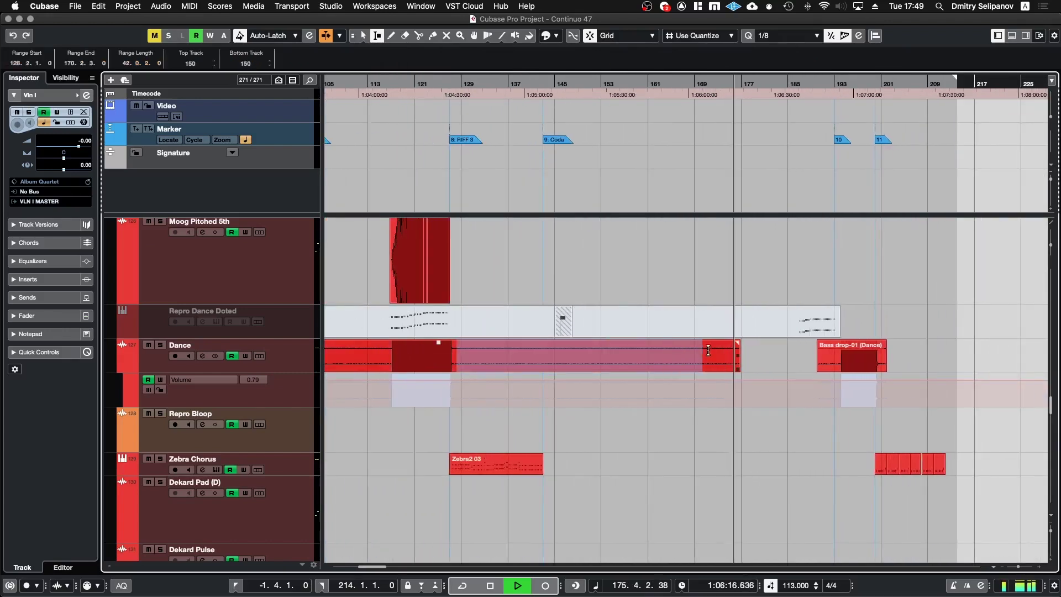
key(Delete)
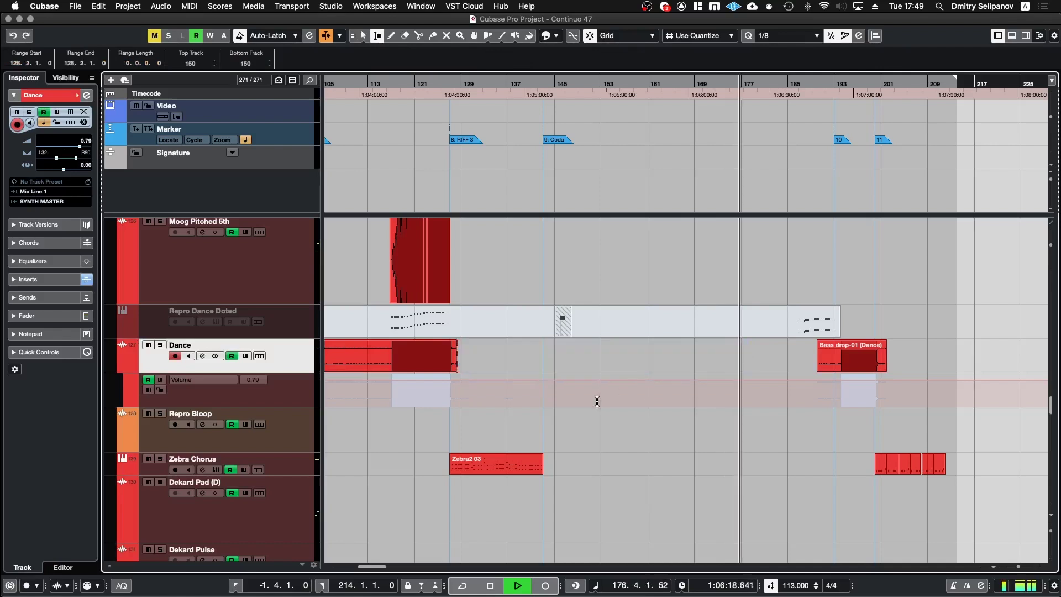
scroll(429, 378, left, 5)
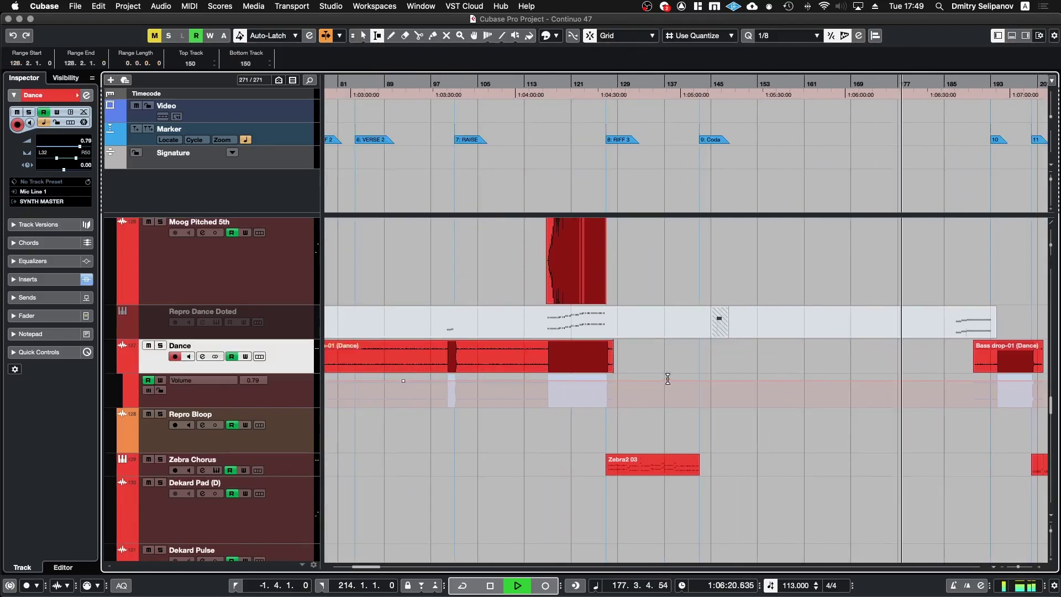
key(1)
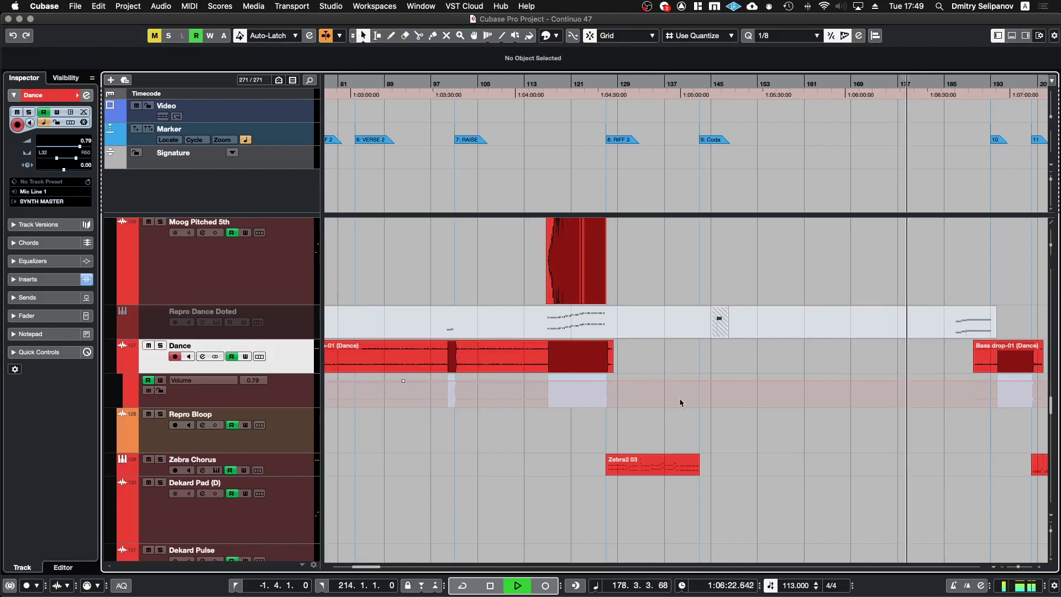
Look through the synth tracks from Dekard Pad down to Moog Bass and Monark around the Coda during playback
scroll(678, 398, down, 5)
scroll(679, 398, right, 5)
scroll(679, 398, right, 3)
scroll(679, 398, down, 5)
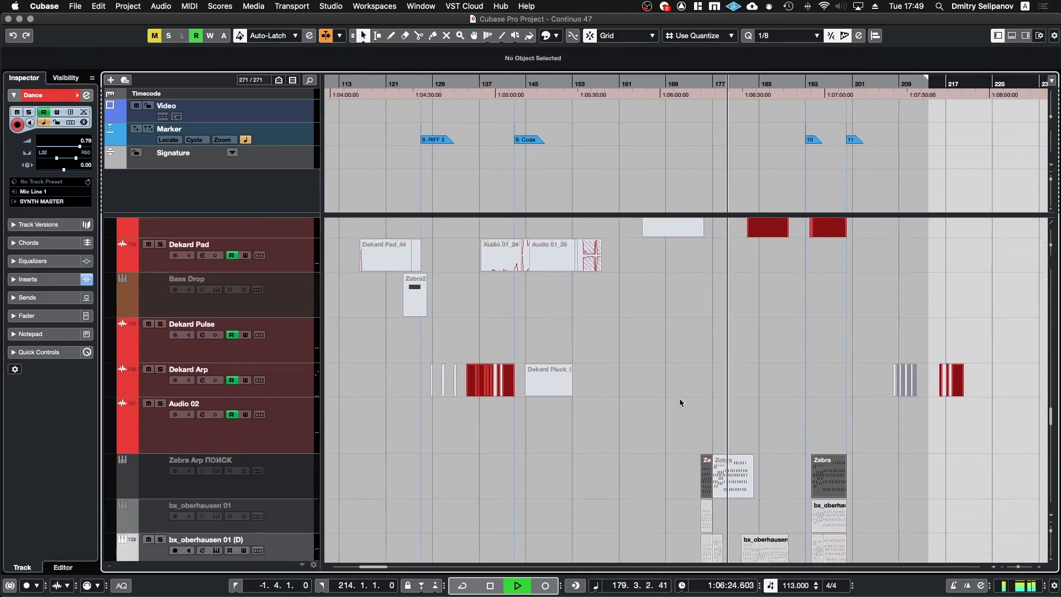
scroll(681, 401, down, 1)
scroll(680, 402, right, 1)
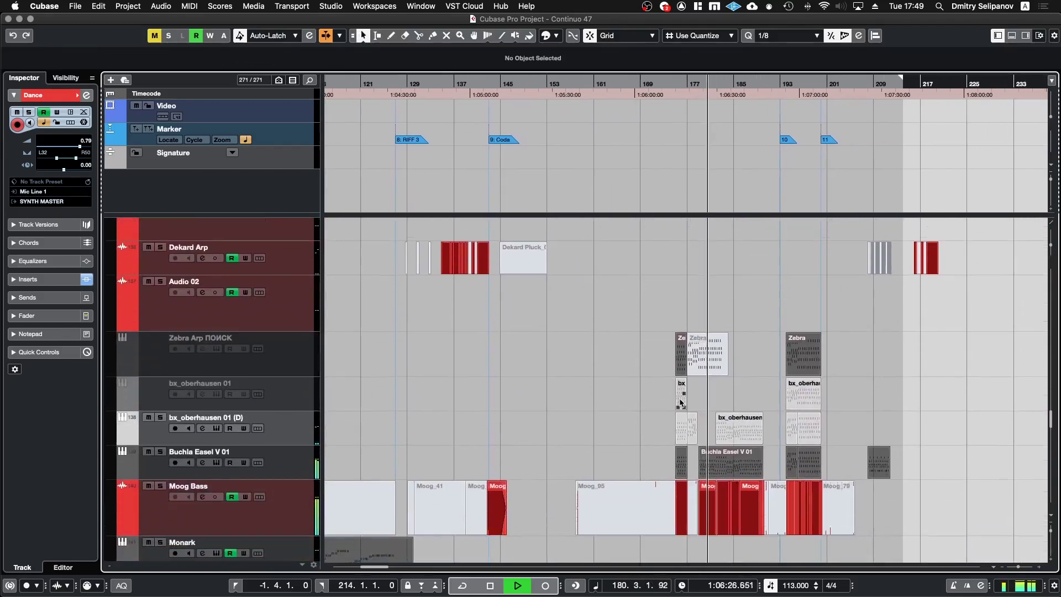
scroll(681, 402, down, 4)
scroll(680, 402, right, 1)
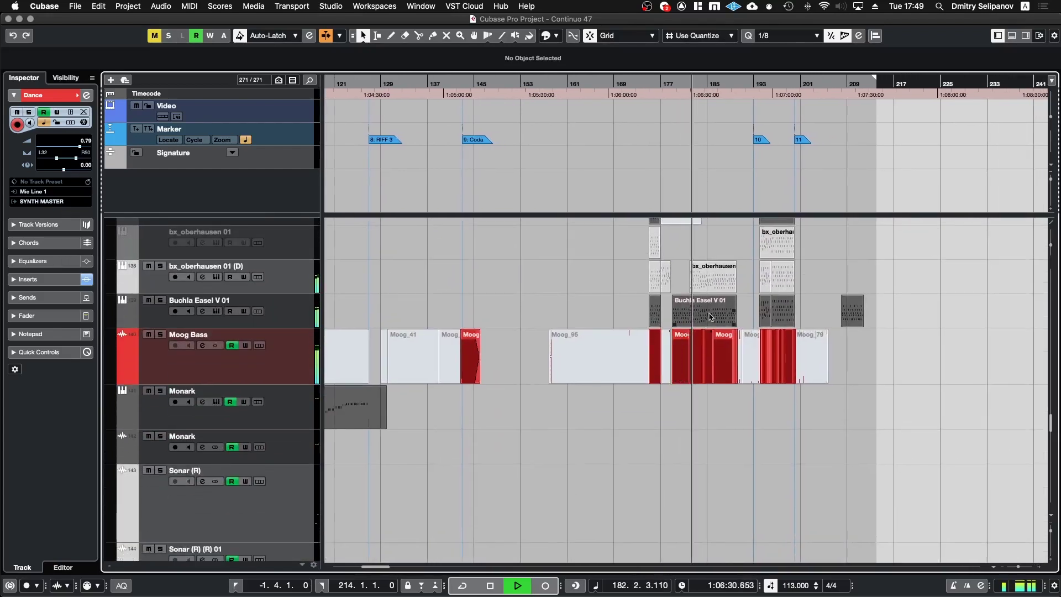
Stop playback and place the playhead at the start of the Coda, bar 143
key(space)
key(KP_Add)
key(KP_Add)
key(KP_Add)
key(KP_Add)
key(KP_Add)
key(KP_Add)
key(KP_Add)
key(KP_Add)
key(KP_Add)
key(KP_Add)
key(KP_Add)
key(KP_Subtract)
key(KP_Subtract)
key(KP_Subtract)
key(KP_Subtract)
key(KP_Subtract)
key(KP_Subtract)
key(KP_Subtract)
key(KP_Subtract)
scroll(569, 348, down, 4)
scroll(569, 348, left, 1)
key(KP_Subtract)
key(KP_Subtract)
key(KP_Subtract)
scroll(569, 349, left, 1)
Select the Noise Hit and MASTER (R) 01 clips at the start of the Coda and solo both tracks
scroll(569, 349, down, 5)
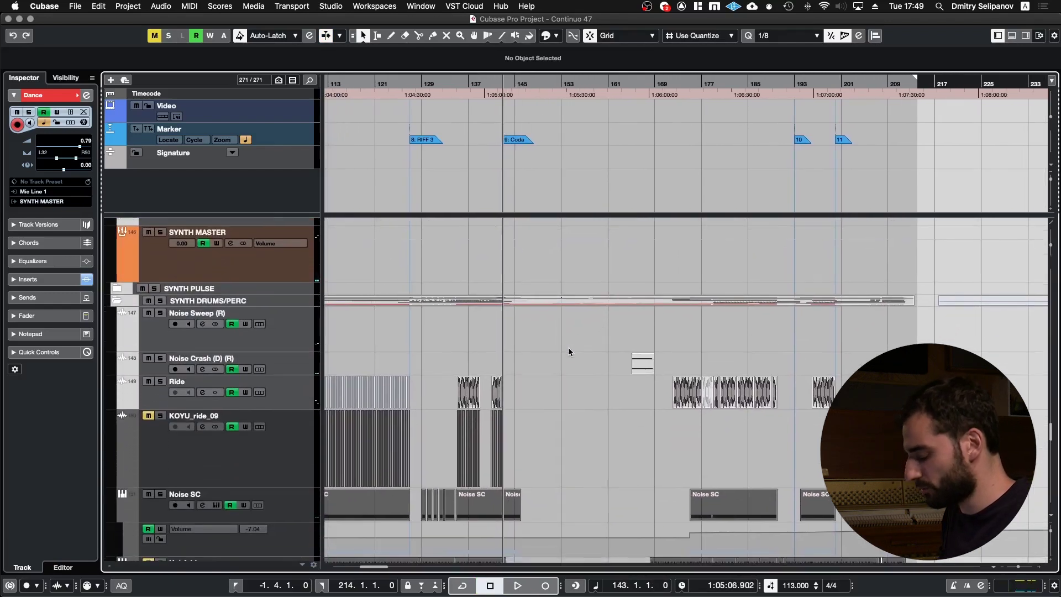
scroll(566, 301, down, 10)
scroll(566, 301, left, 1)
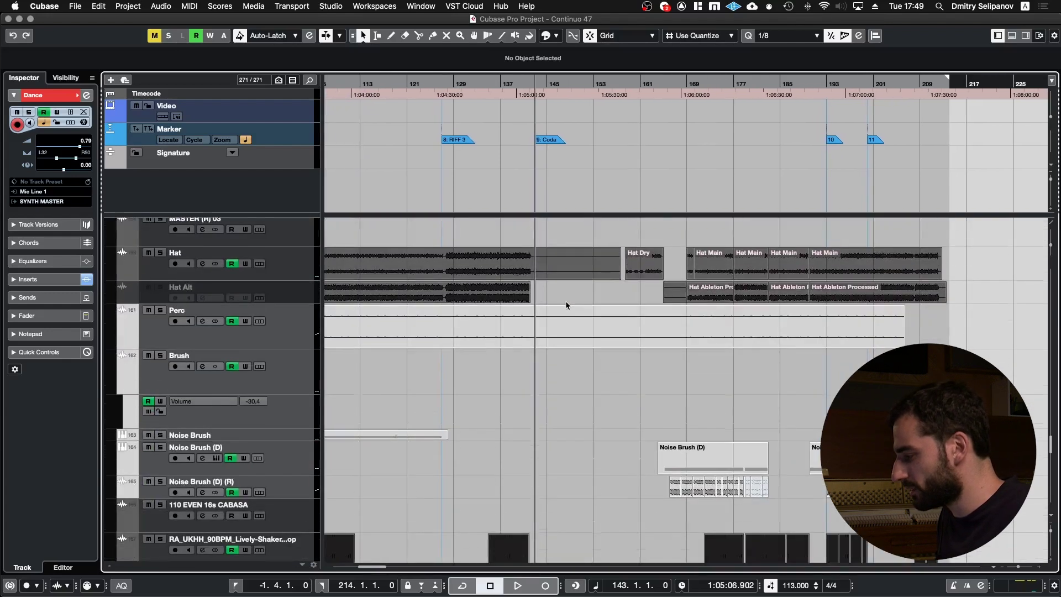
scroll(566, 301, down, 15)
key(h)
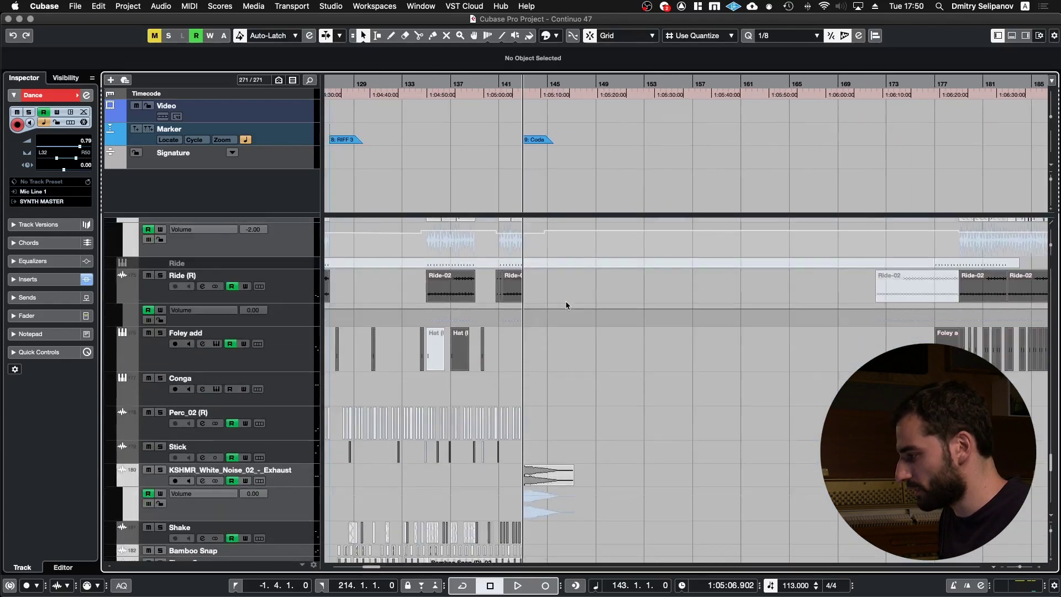
scroll(566, 301, down, 5)
scroll(544, 286, down, 20)
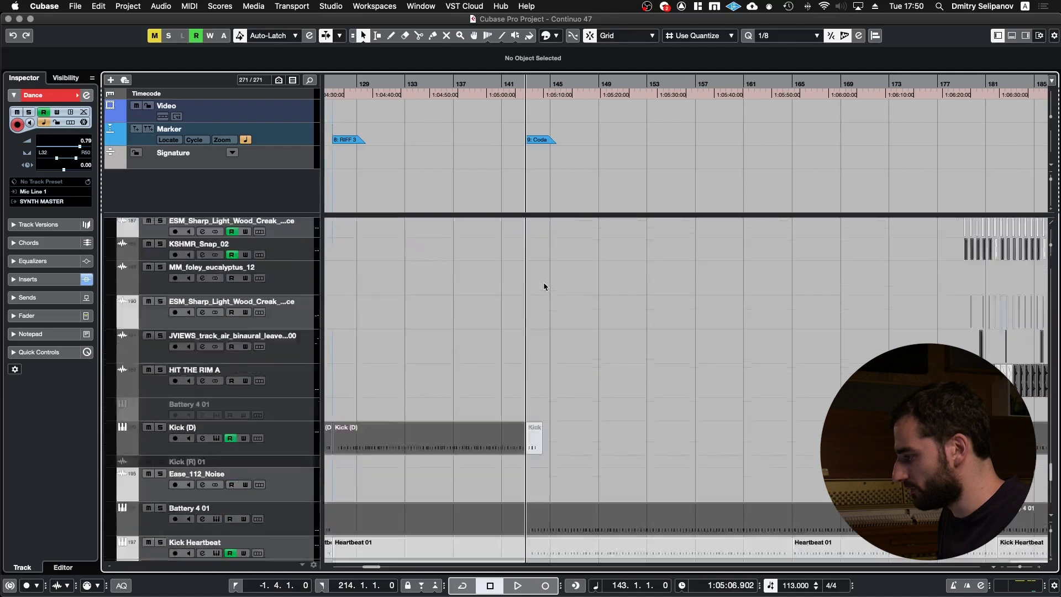
scroll(544, 286, left, 1)
drag(511, 284, 589, 316)
drag(489, 459, 618, 469)
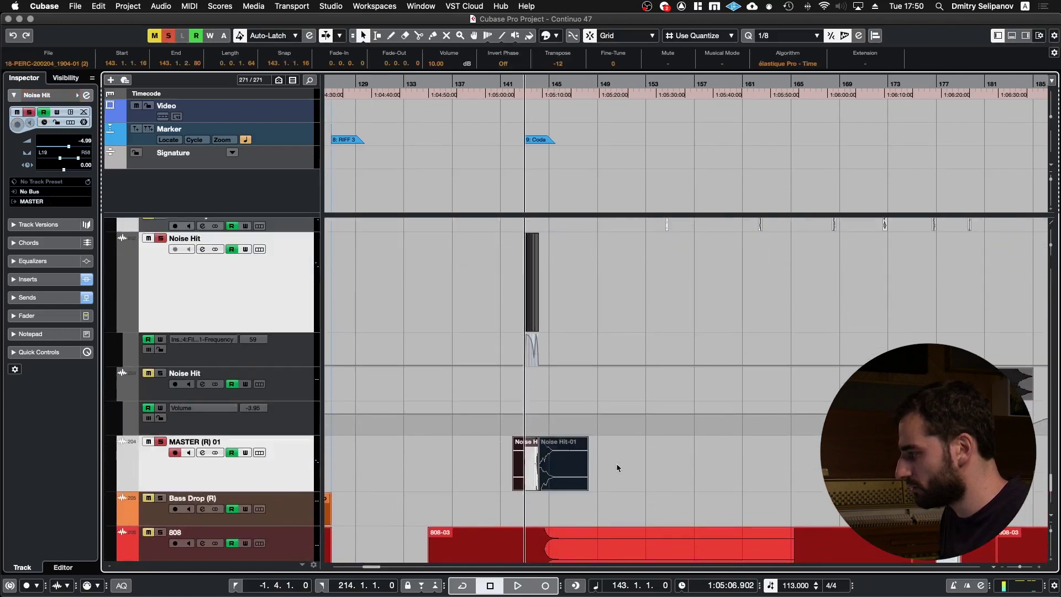
Play the soloed clips from the Coda, taking MASTER (R) 01 out of solo so only Noise Hit stays soloed
key(space)
scroll(595, 460, up, 4)
scroll(535, 450, up, 3)
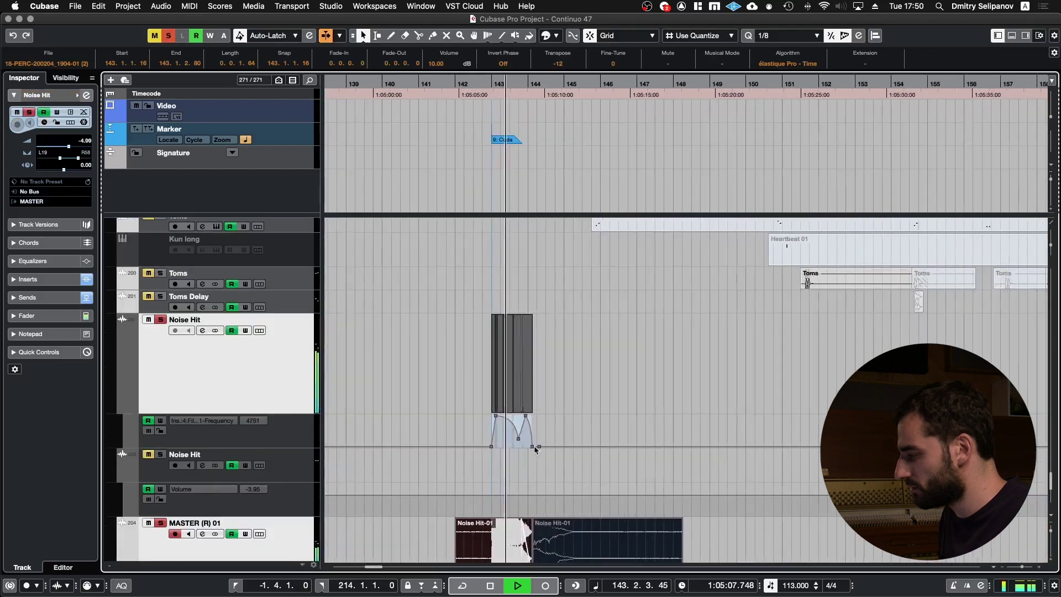
scroll(535, 450, up, 1)
click(160, 523)
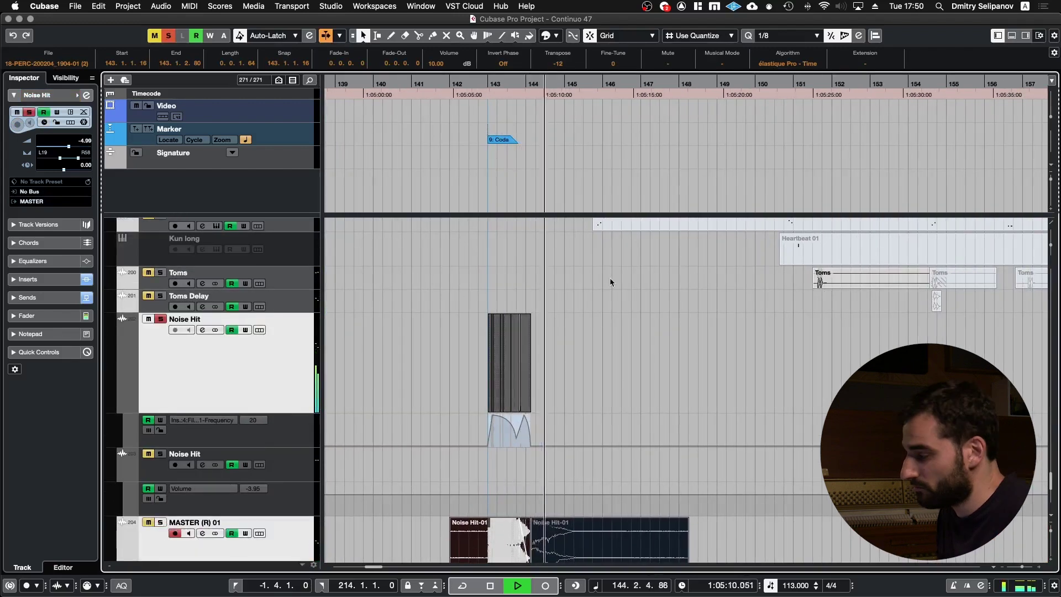
key(space)
Open the Noise Hit track's channel settings and audition the clip while watching its FilterFreak1 insert
scroll(475, 348, up, 3)
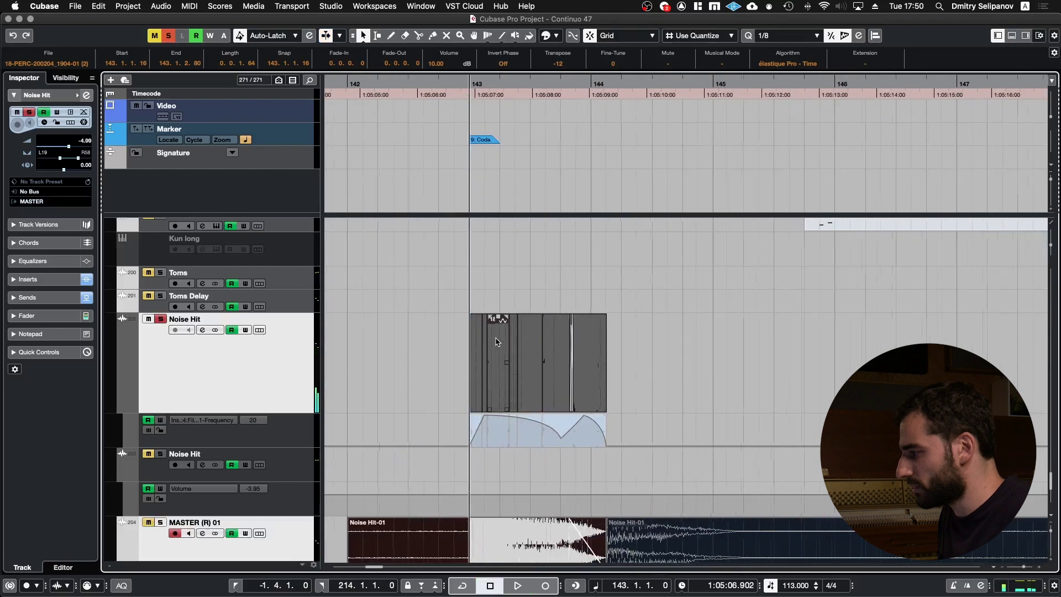
click(455, 352)
key(e)
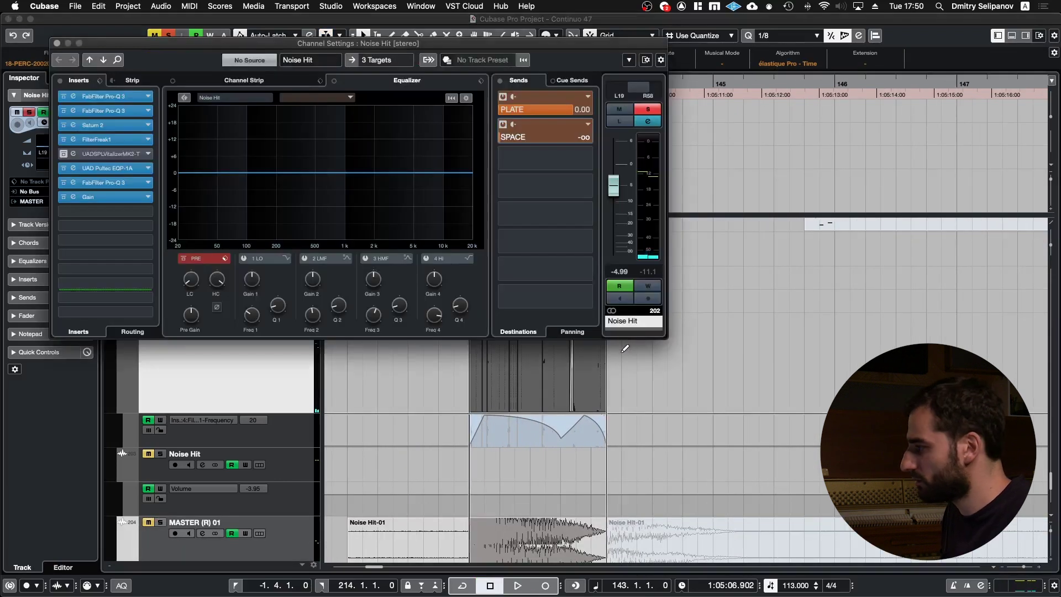
drag(107, 45, 499, 94)
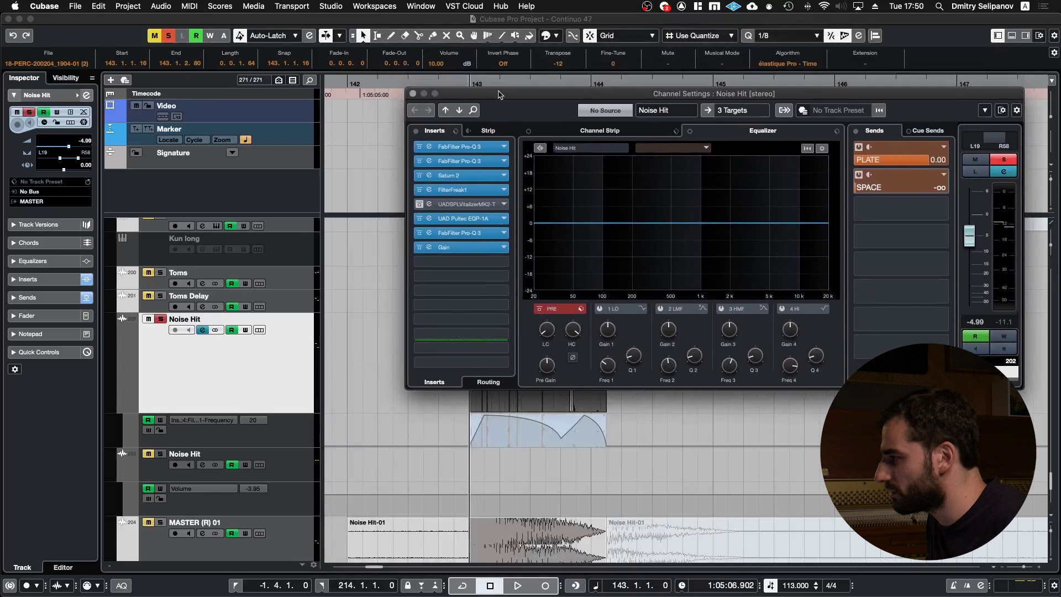
click(427, 190)
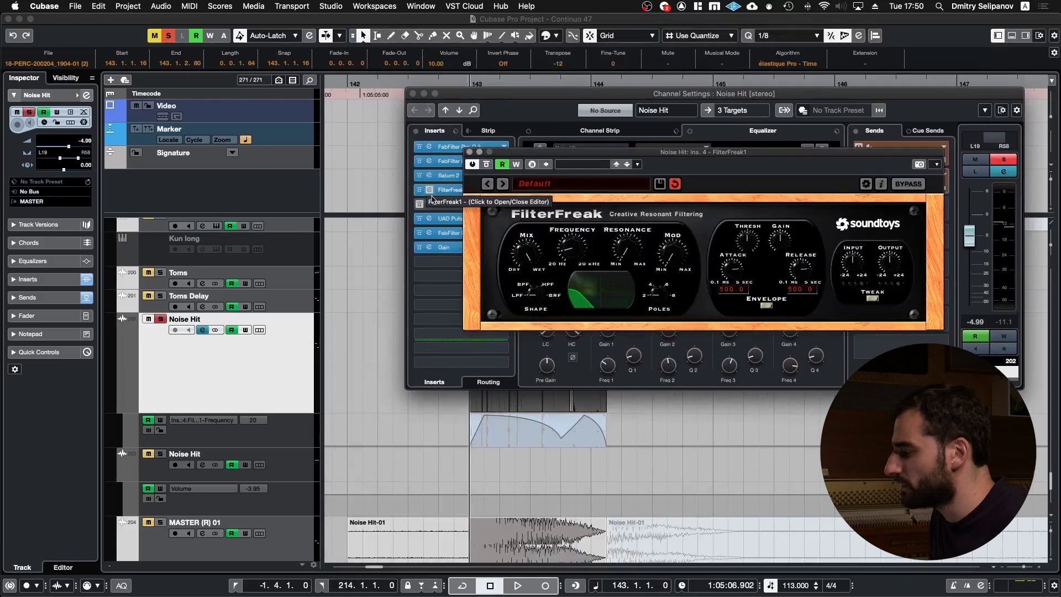
key(space)
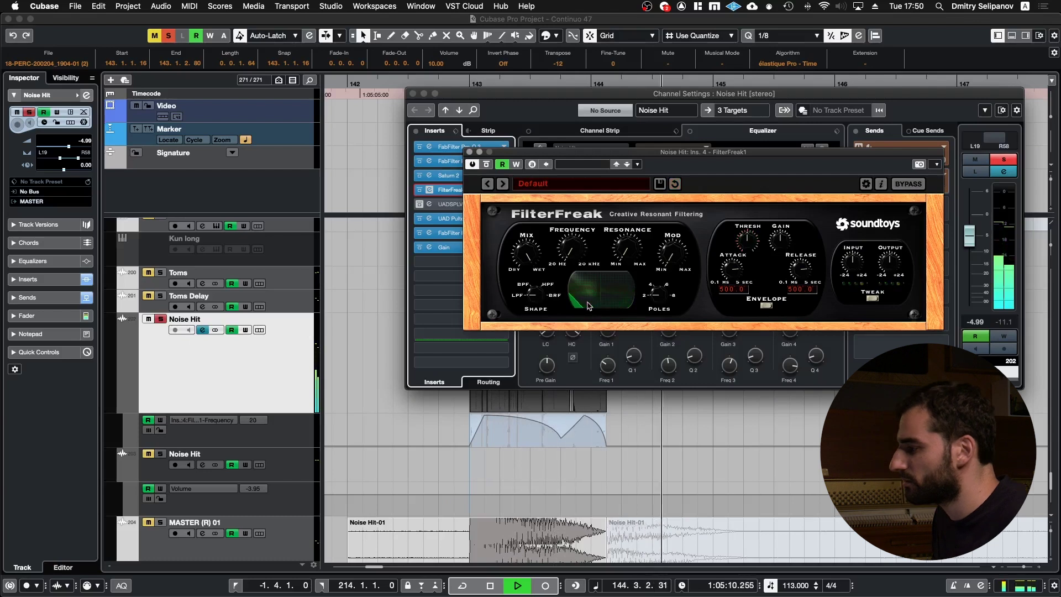
key(super+w)
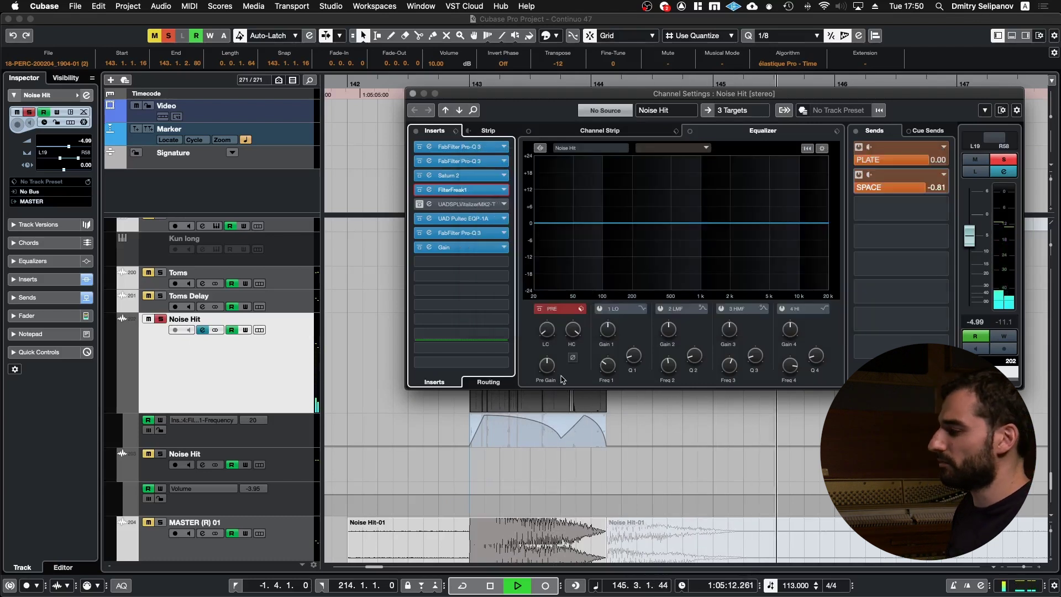
Replay the Noise Hit from the Coda while watching its SPACE send, and close the channel settings
key(space)
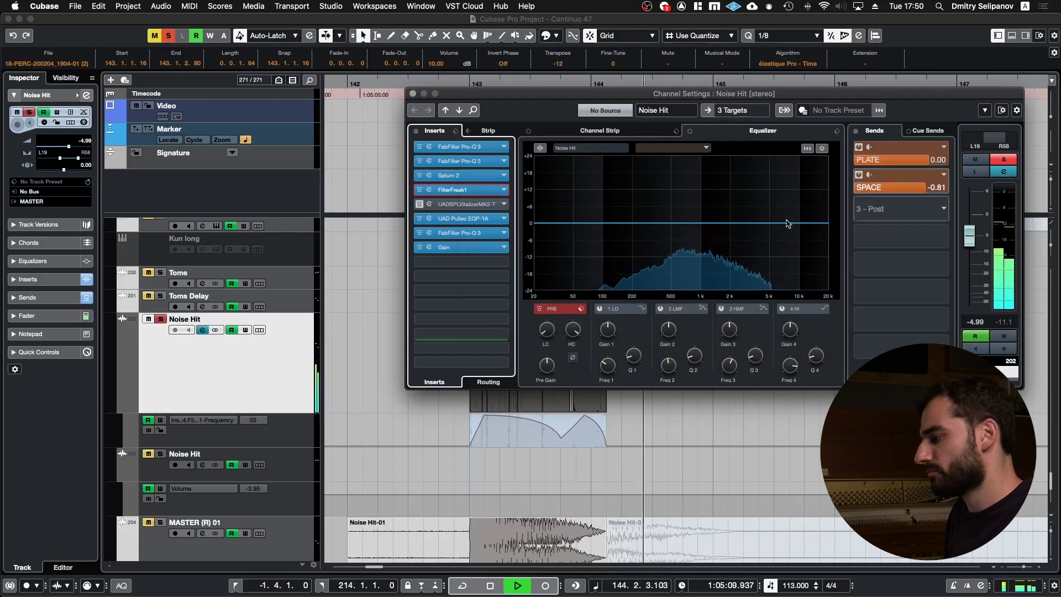
key(space)
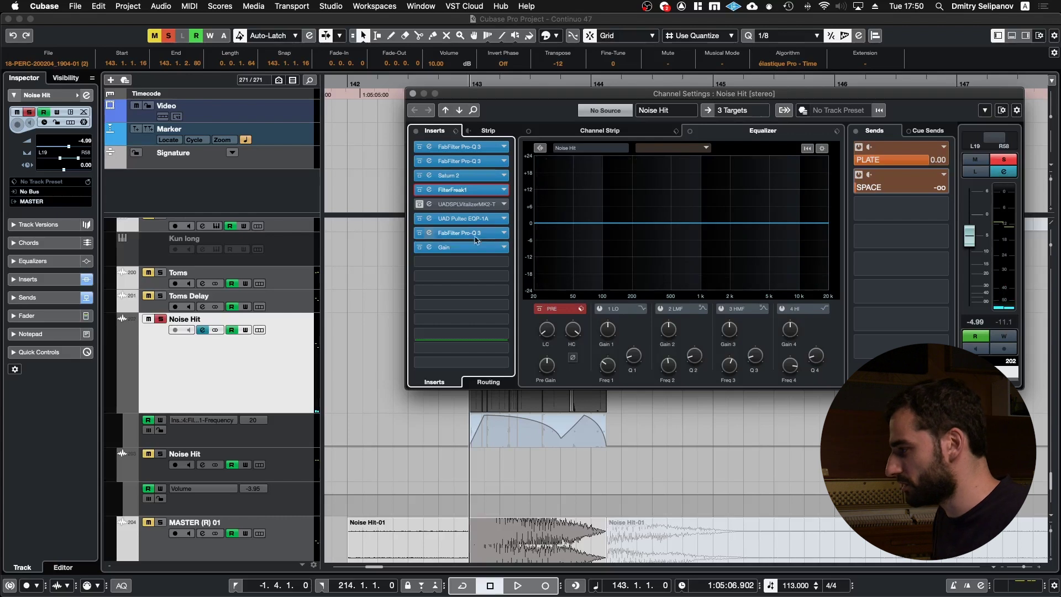
click(413, 93)
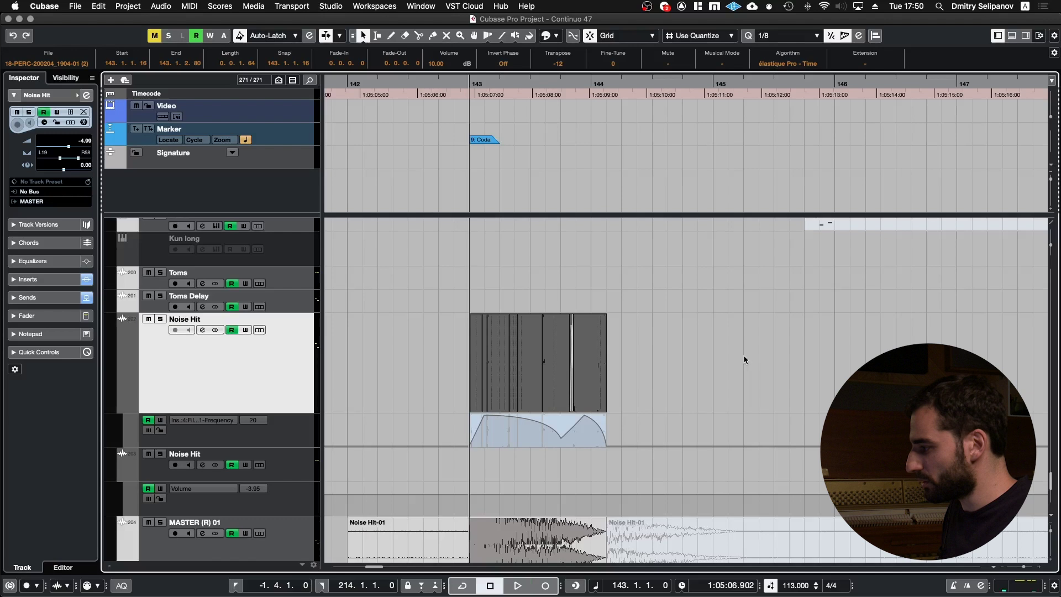
Solo the Moog Bass track with its Moog_02 clip selected and audition its SPACE send in the channel settings
scroll(635, 363, down, 3)
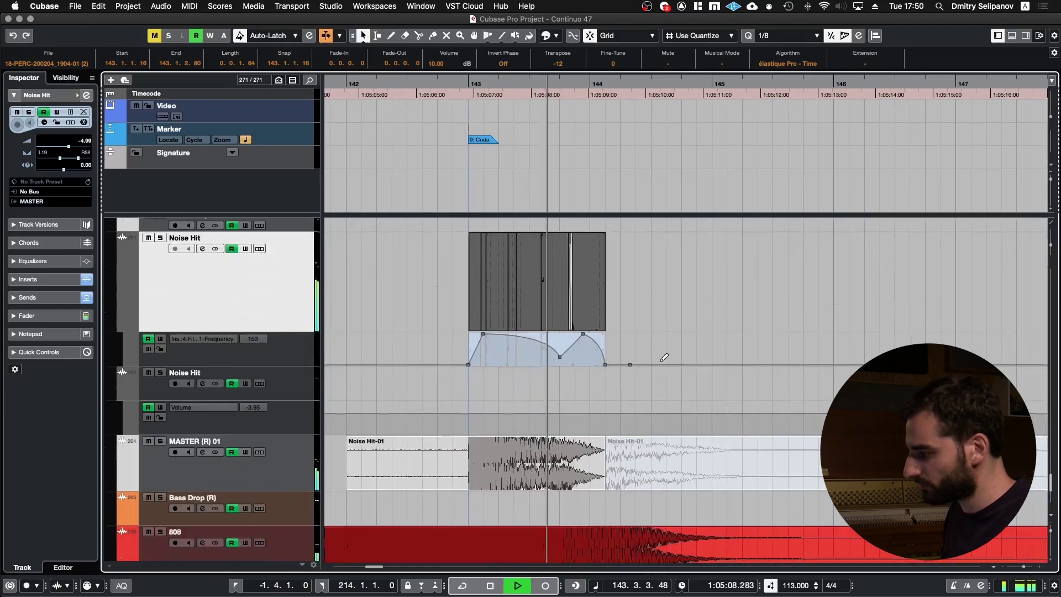
scroll(556, 452, up, 20)
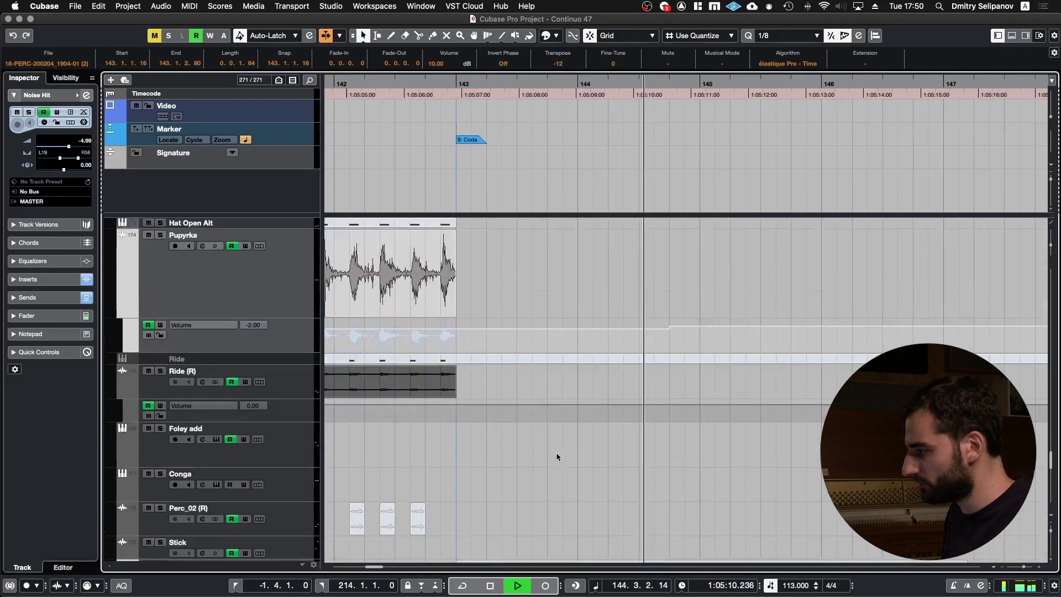
scroll(556, 452, up, 15)
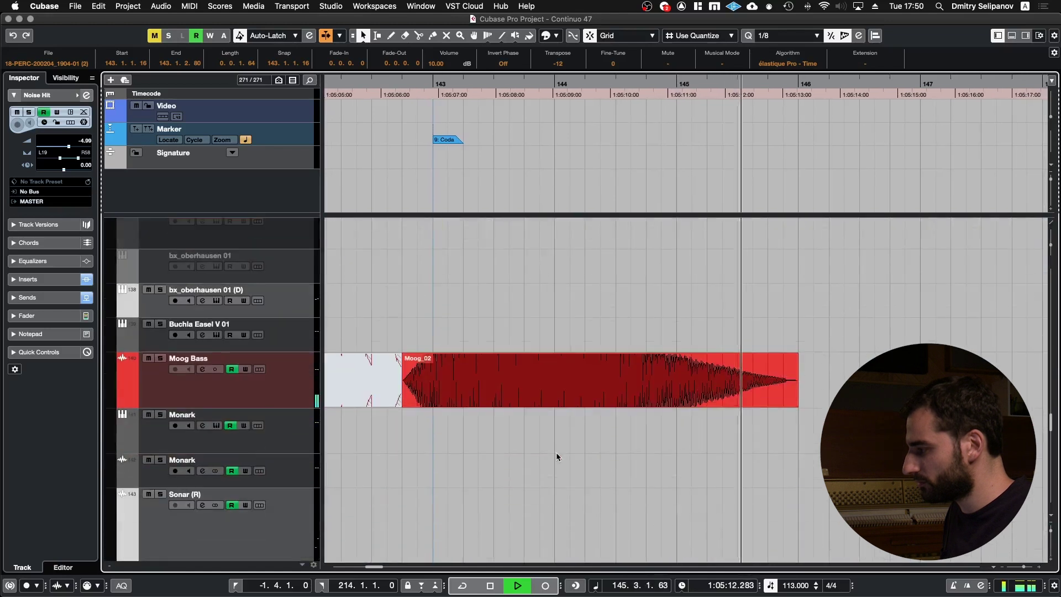
key(space)
click(530, 399)
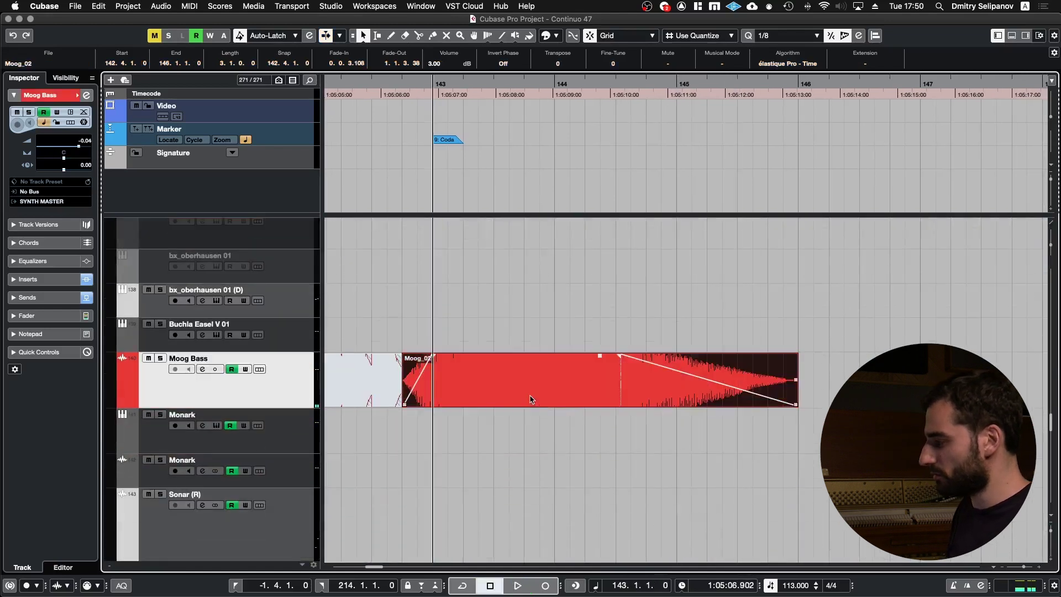
key(s)
key(e)
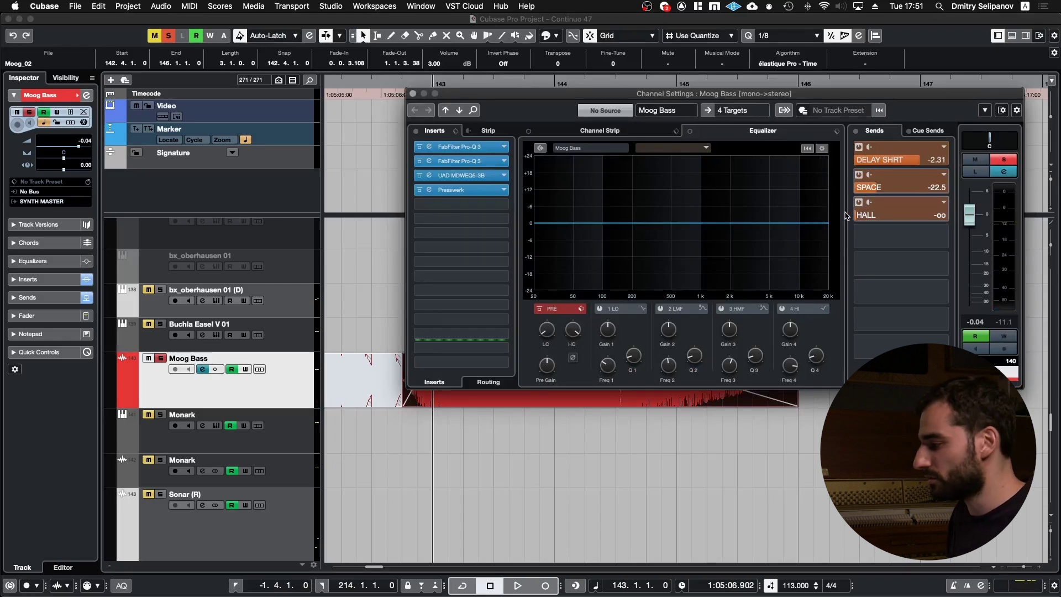
drag(878, 188, 938, 190)
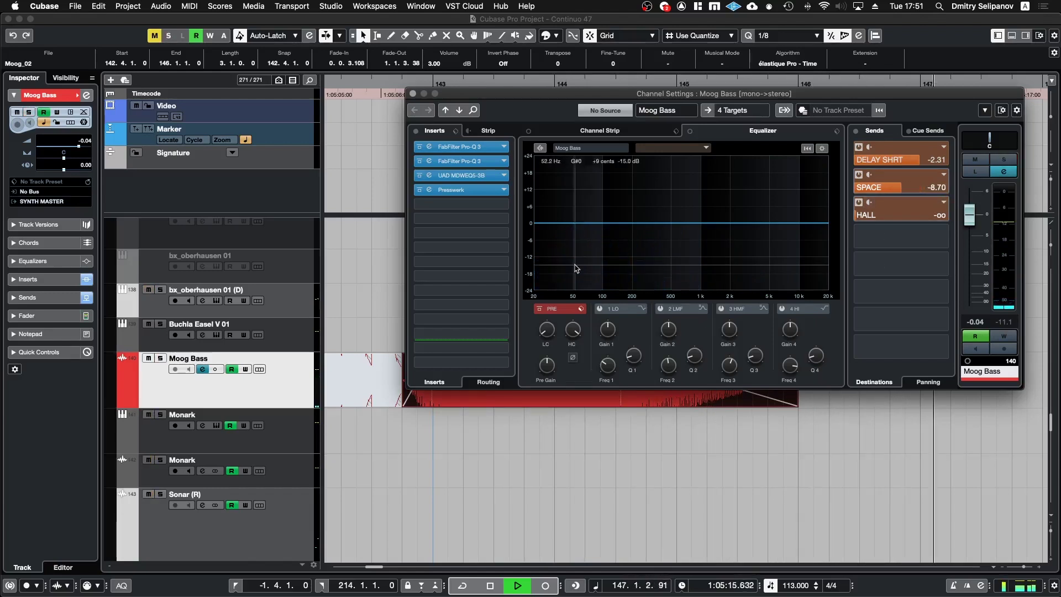
key(super+w)
Look through the synth, piano and META tracks during playback for parts that enter after the Moog Bass in the Coda
scroll(579, 266, right, 5)
scroll(797, 356, down, 3)
scroll(797, 357, down, 4)
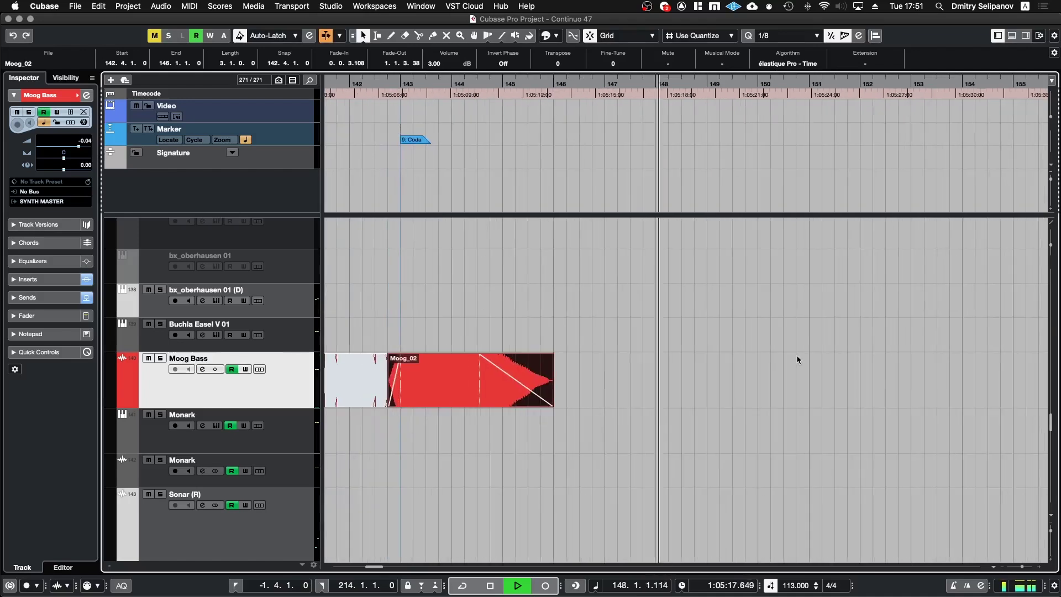
scroll(797, 356, up, 10)
scroll(797, 359, up, 10)
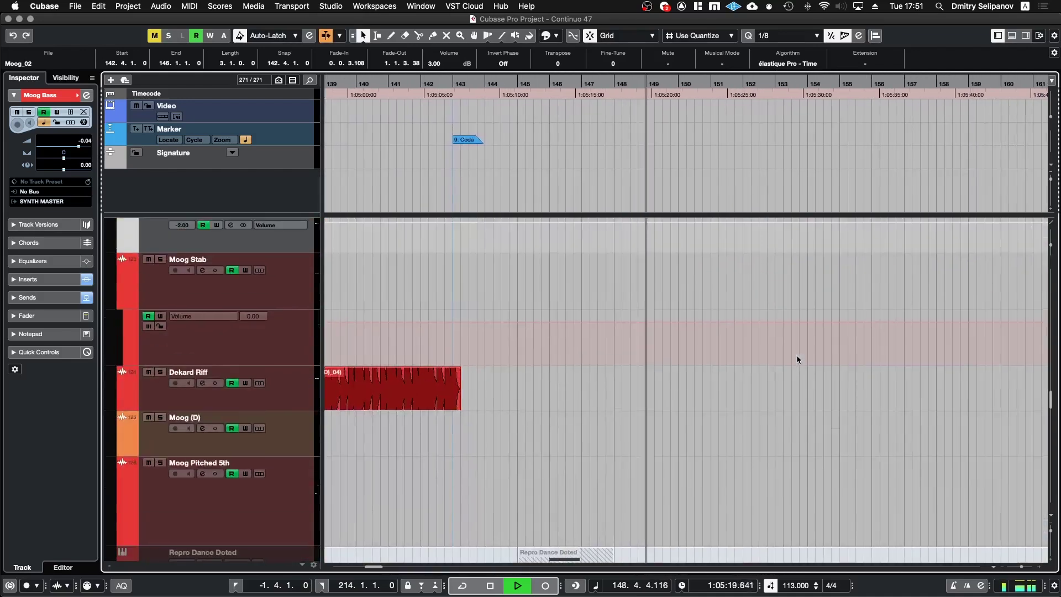
scroll(797, 359, up, 15)
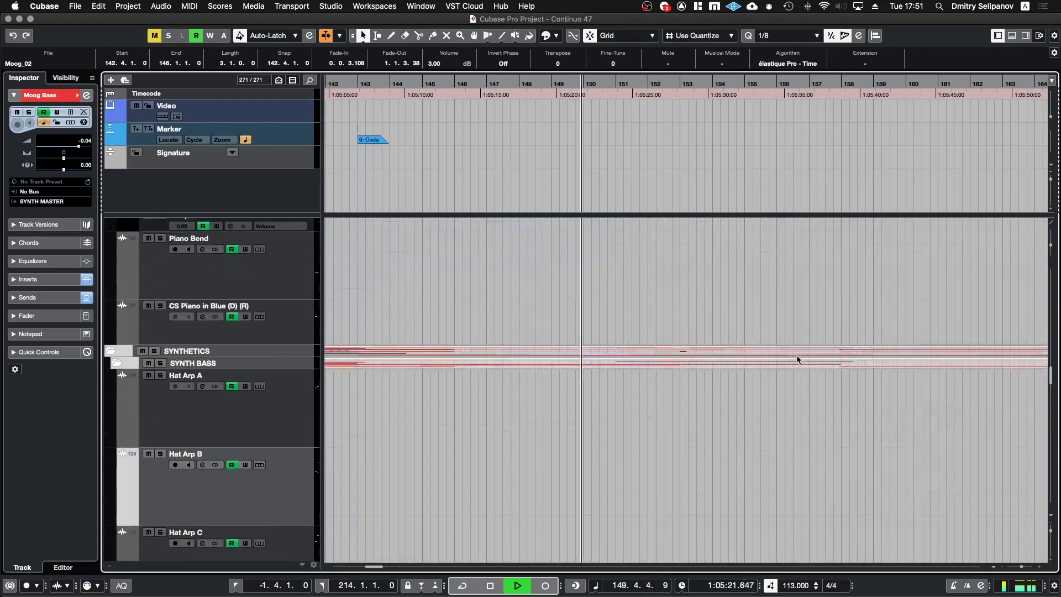
scroll(797, 360, down, 15)
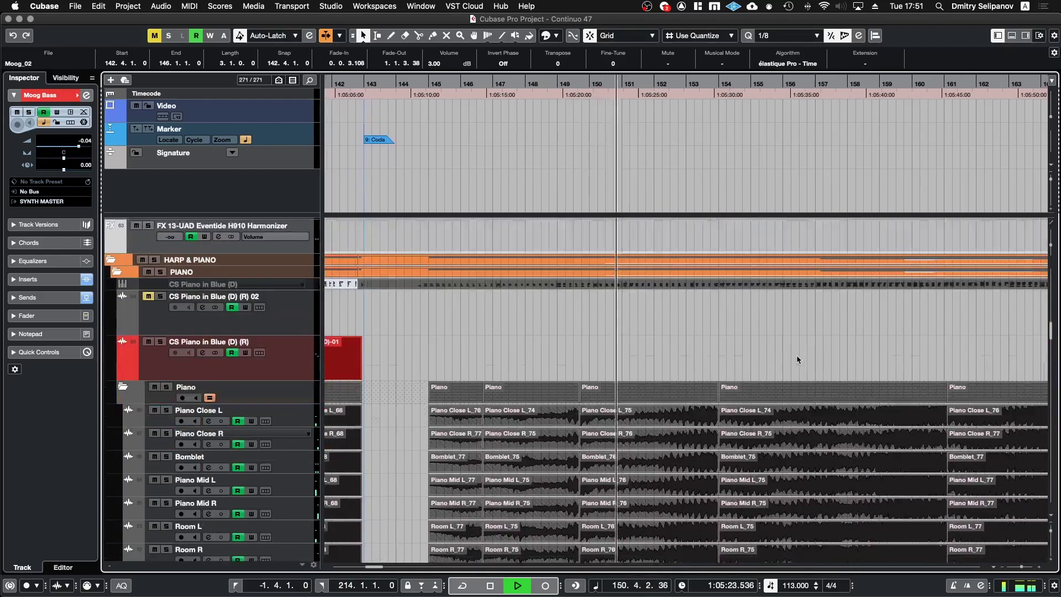
scroll(797, 358, down, 20)
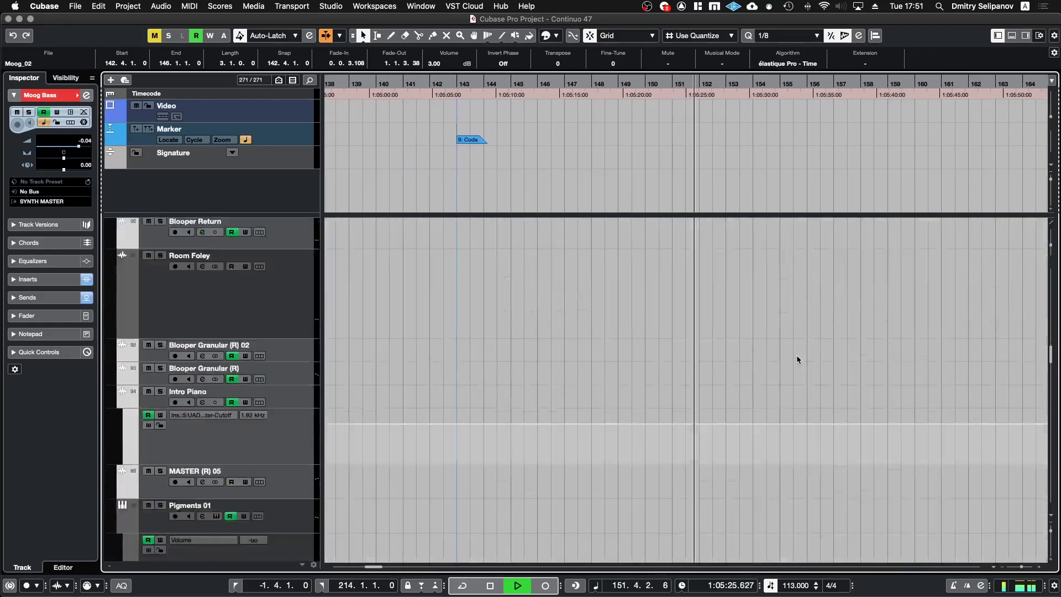
scroll(798, 361, down, 5)
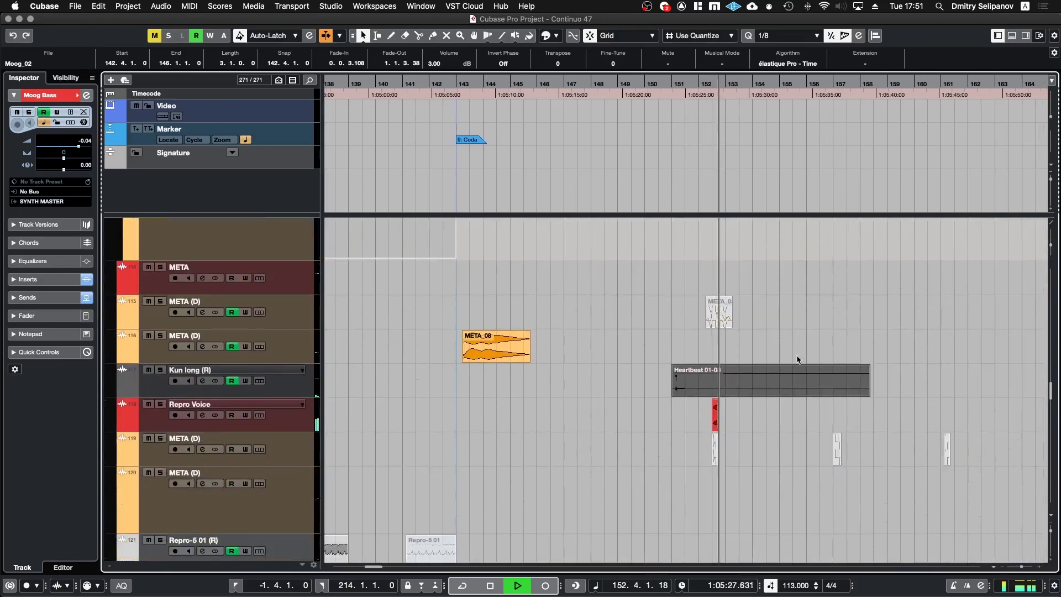
scroll(730, 408, down, 2)
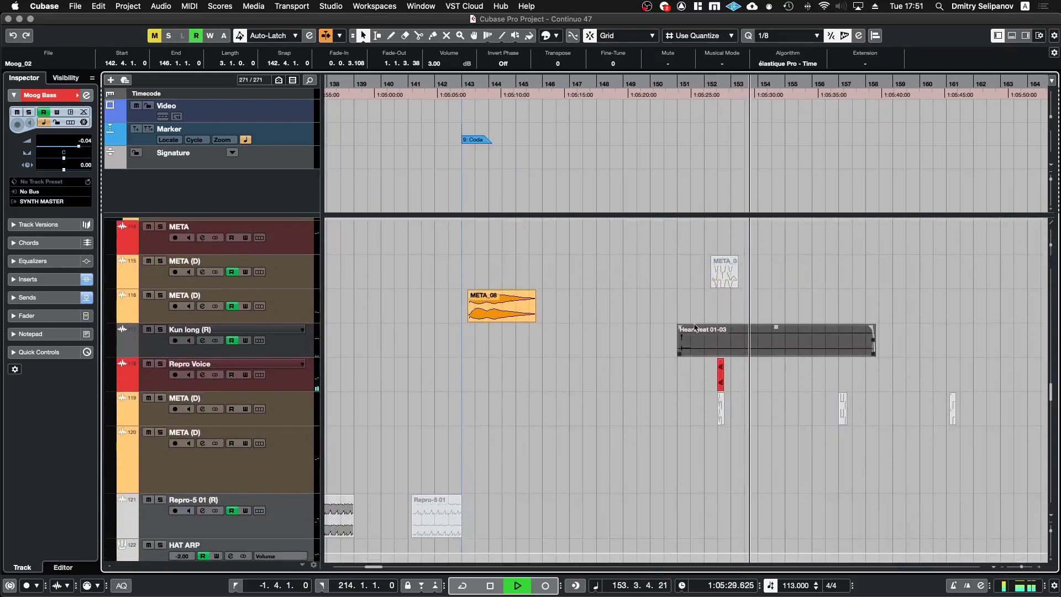
Solo the Kun long (R) track and audition its Heartbeat 01-03 clip from the clip's start
key(space)
click(714, 339)
key(l)
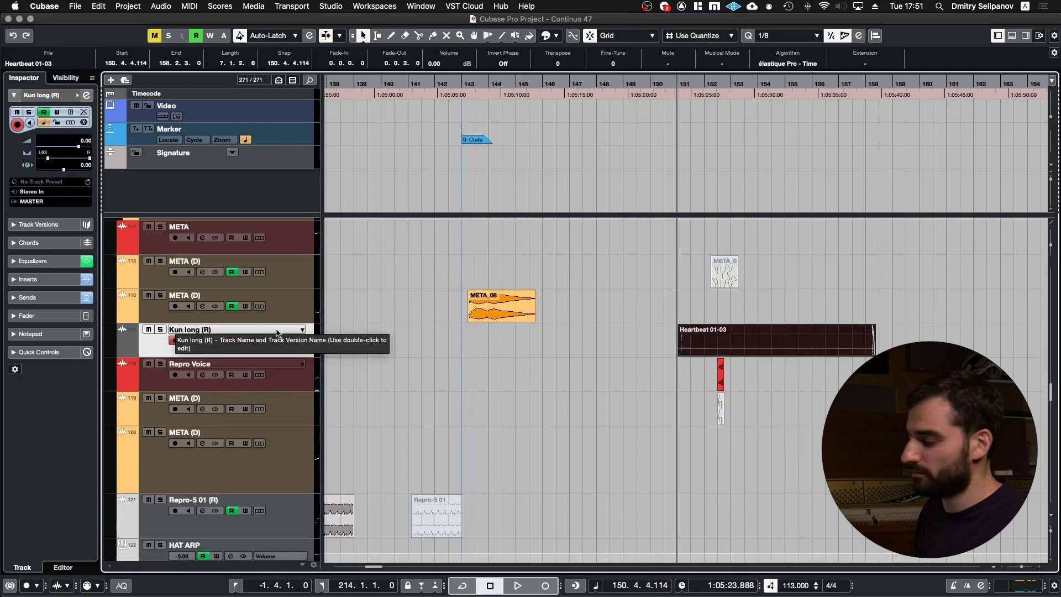
key(s)
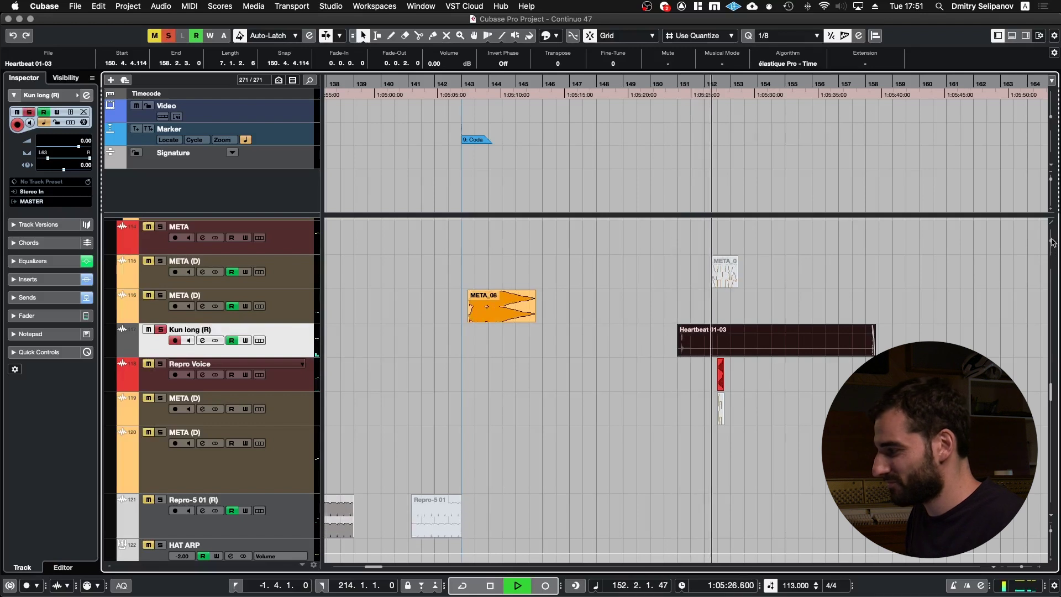
key(space)
Audition the short Repro Voice clip in solo and examine its L HALL send and EQ in the channel settings
click(721, 370)
key(l)
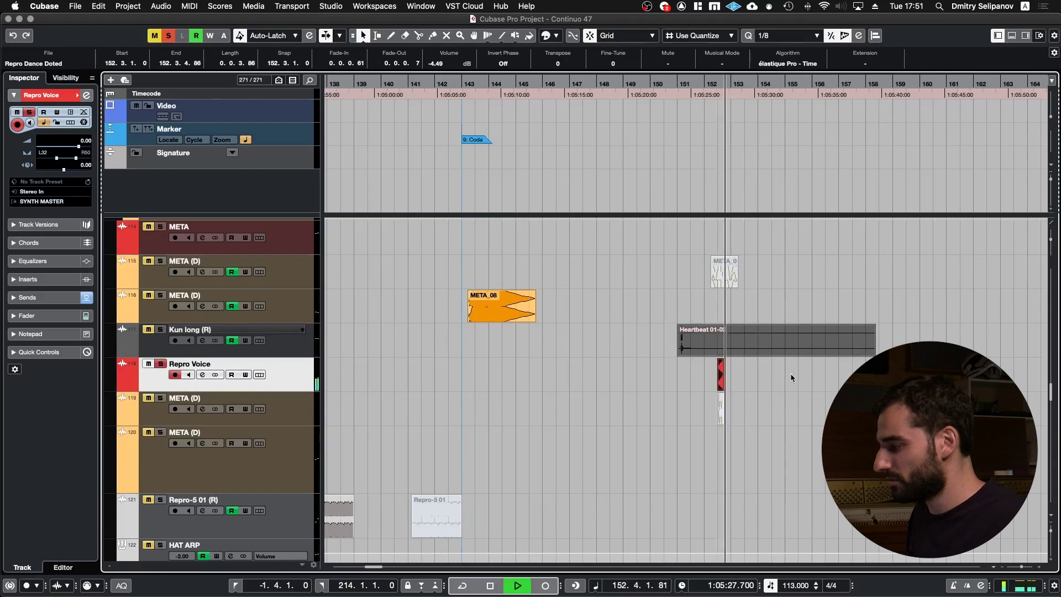
key(space)
key(e)
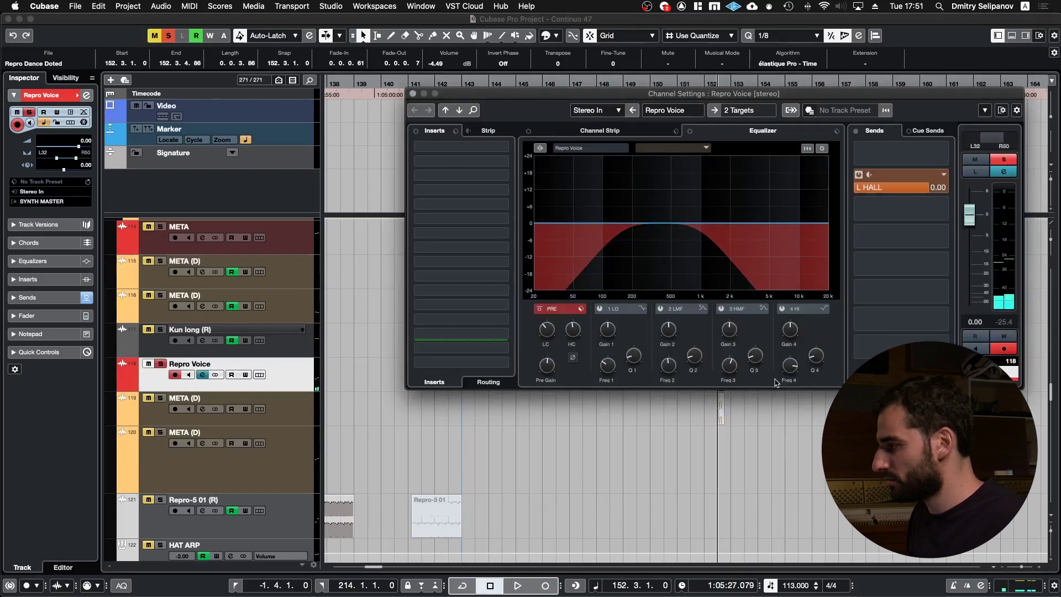
key(space)
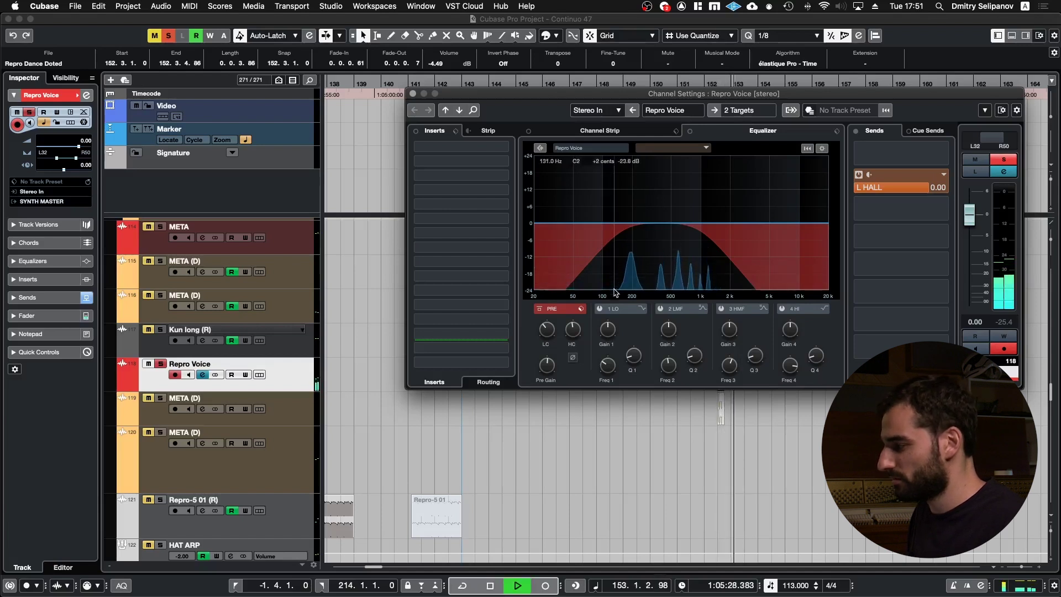
key(e)
key(space)
Take Repro Voice out of solo and play the full mix while looking down through the drum tracks to the Toms
scroll(787, 374, down, 4)
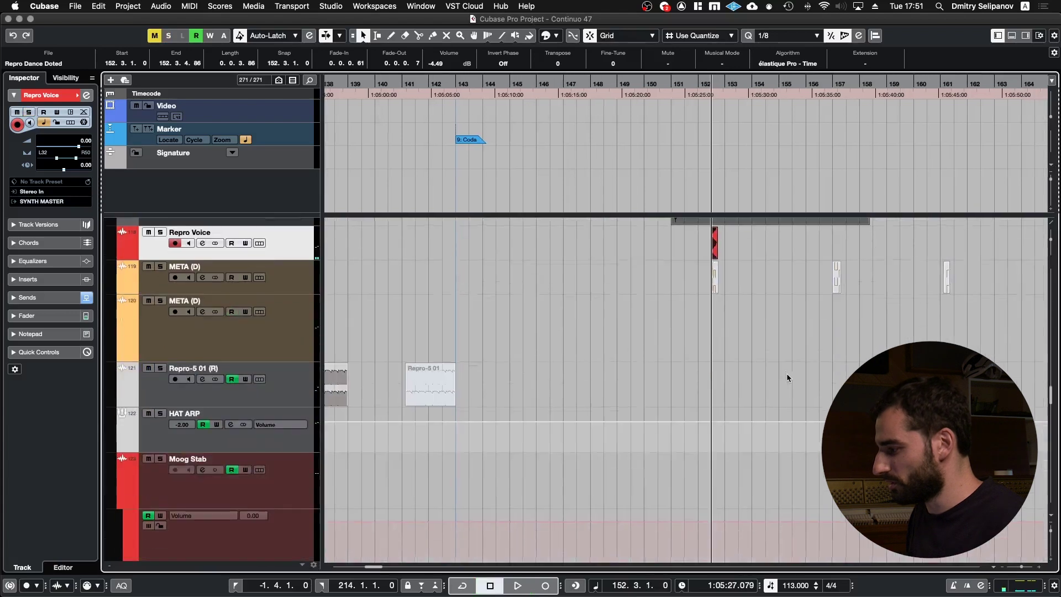
scroll(787, 373, down, 15)
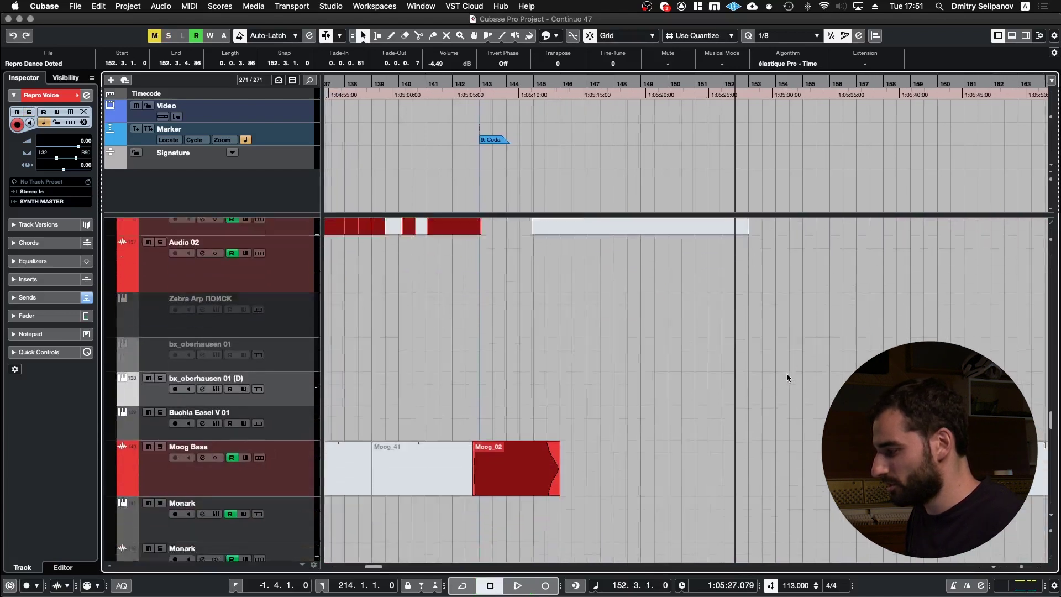
scroll(787, 373, down, 15)
key(space)
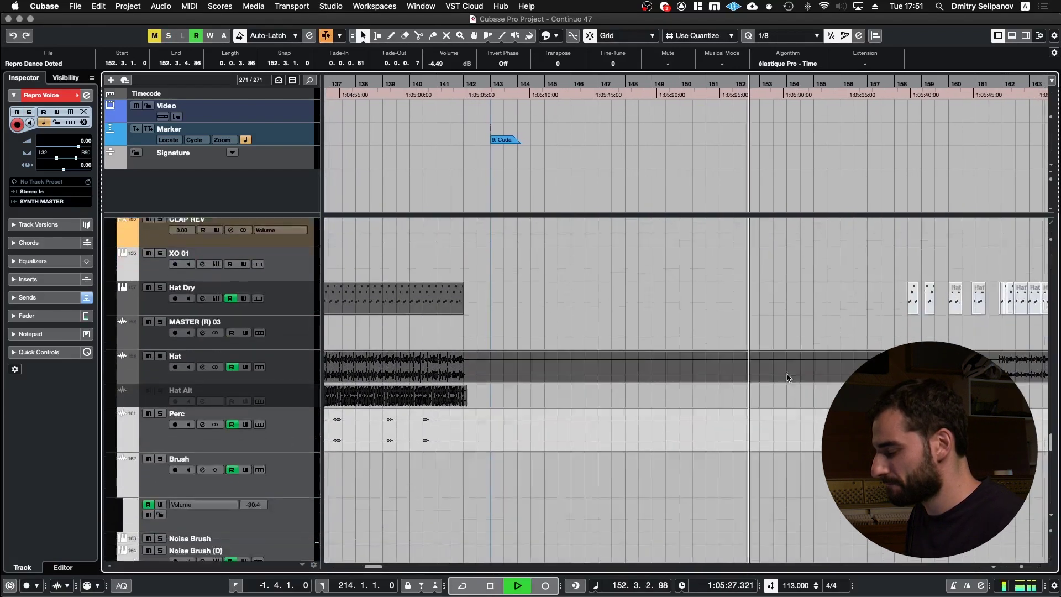
scroll(787, 377, down, 15)
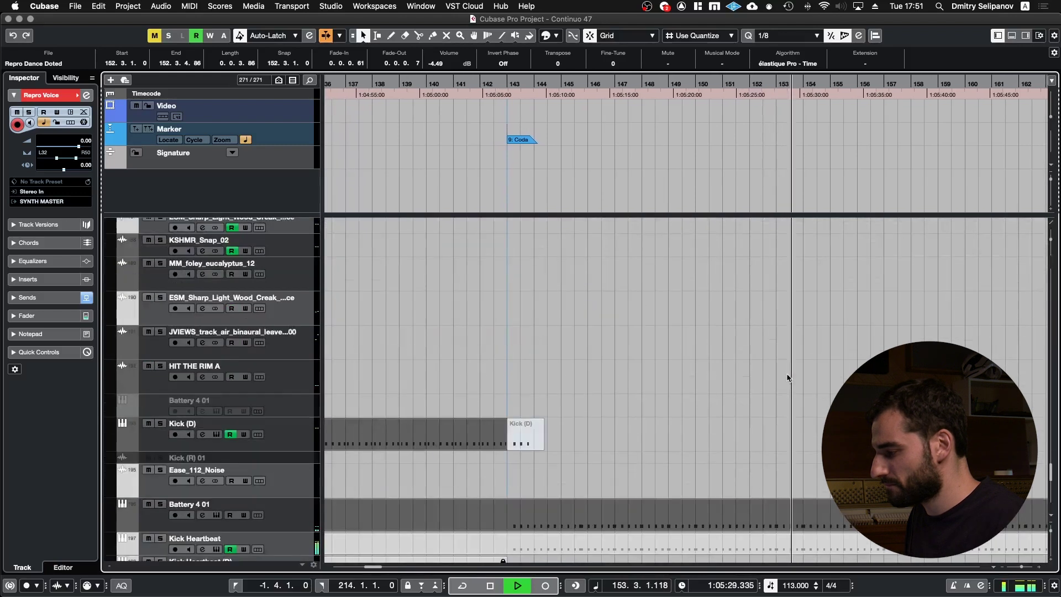
scroll(788, 376, down, 5)
key(space)
Solo the Toms audio track and audition its clip at bar 151 and the one near bar 158
click(769, 343)
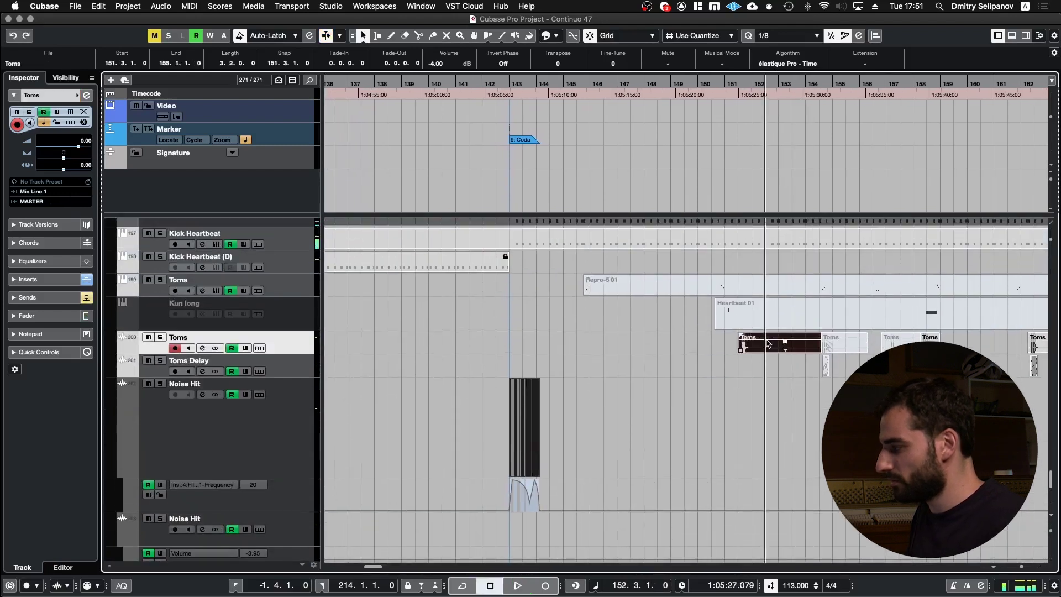
key(l)
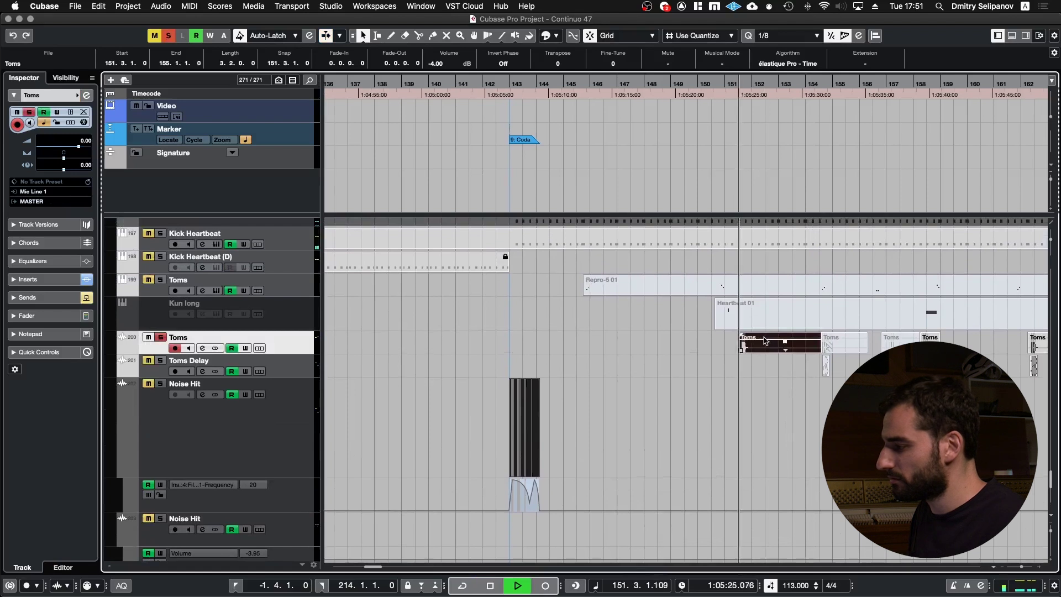
click(927, 82)
click(922, 82)
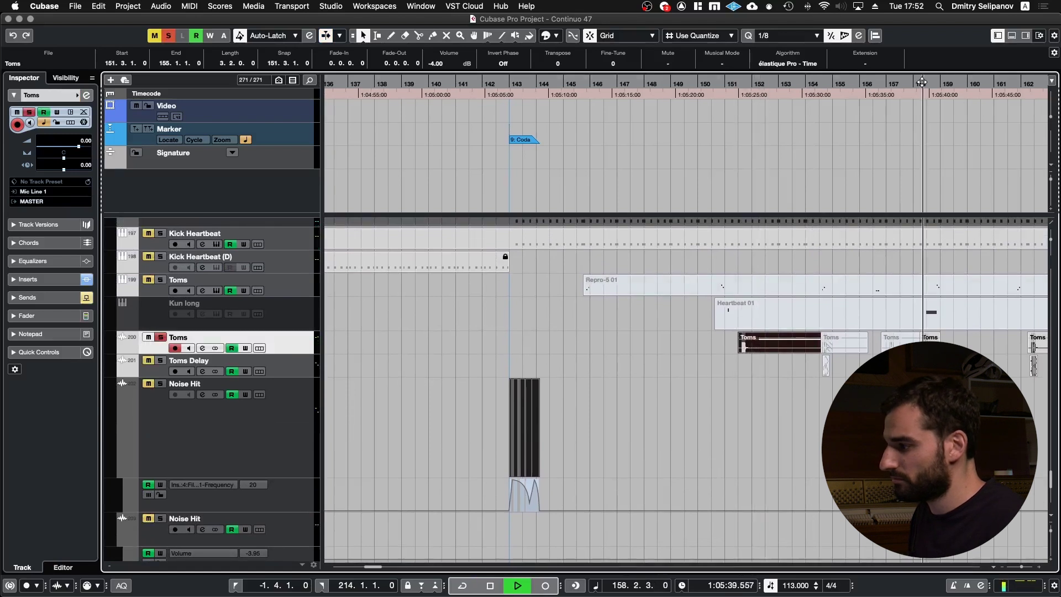
key(space)
Replay the full mix from about bar 151 without solo and examine the percussion and bass tracks around the Toms
click(731, 83)
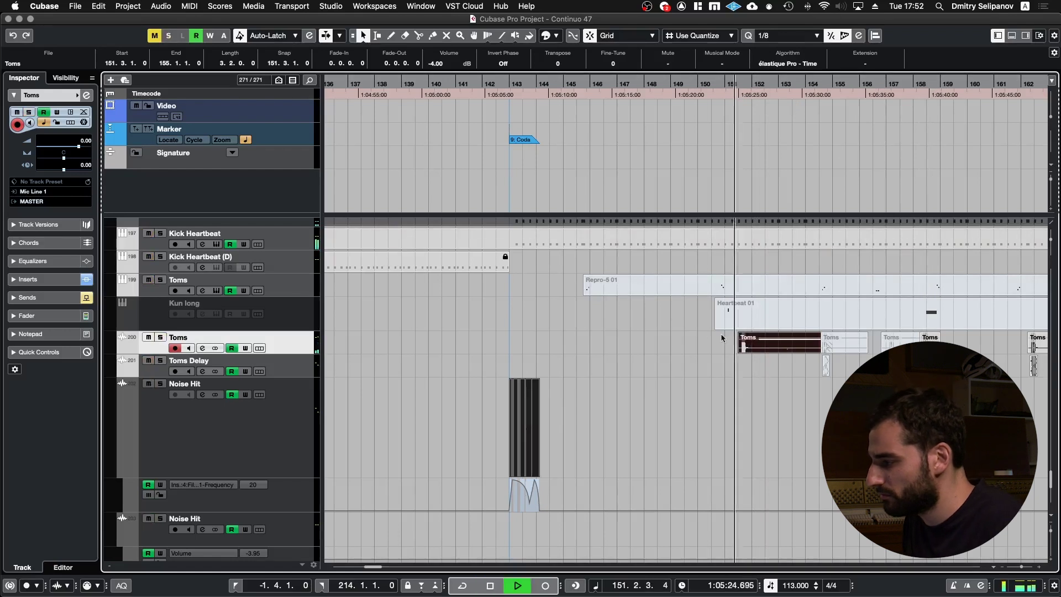
key(h)
key(h)
key(h)
key(h)
key(g)
key(g)
key(g)
key(g)
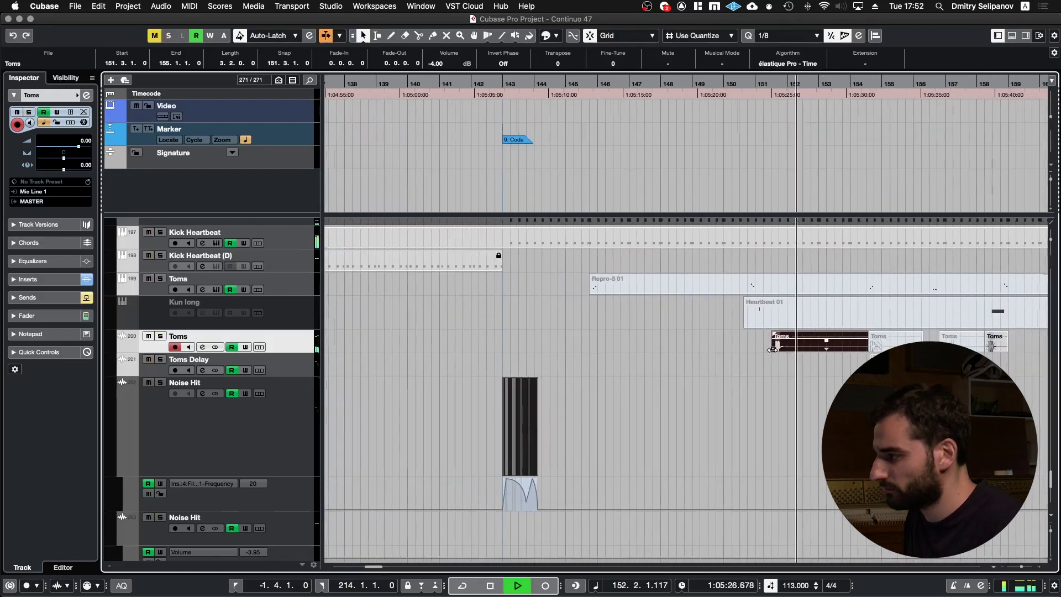
scroll(772, 351, up, 5)
key(g)
key(g)
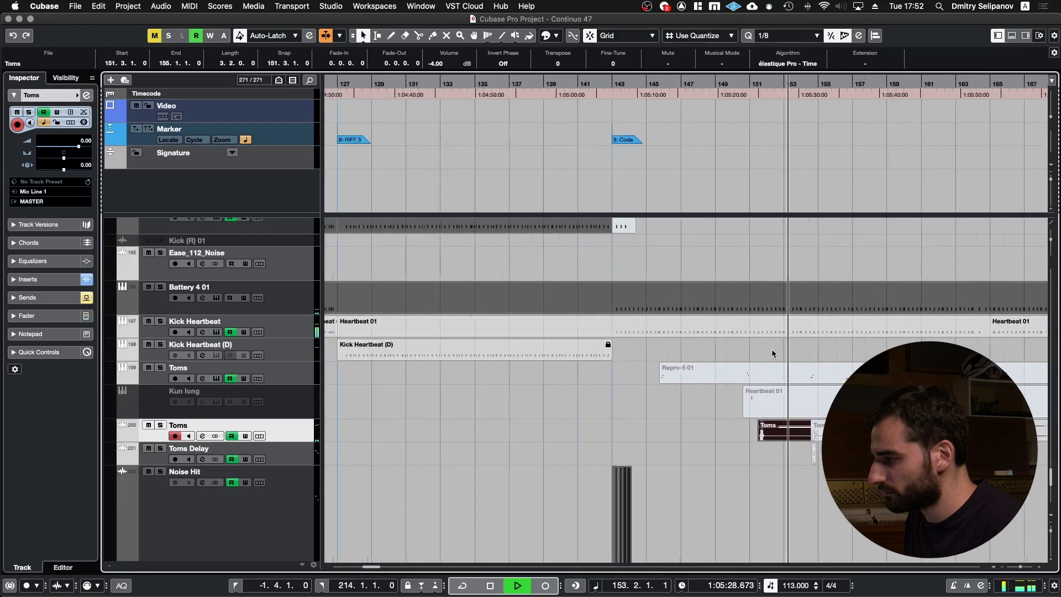
key(g)
scroll(773, 351, down, 5)
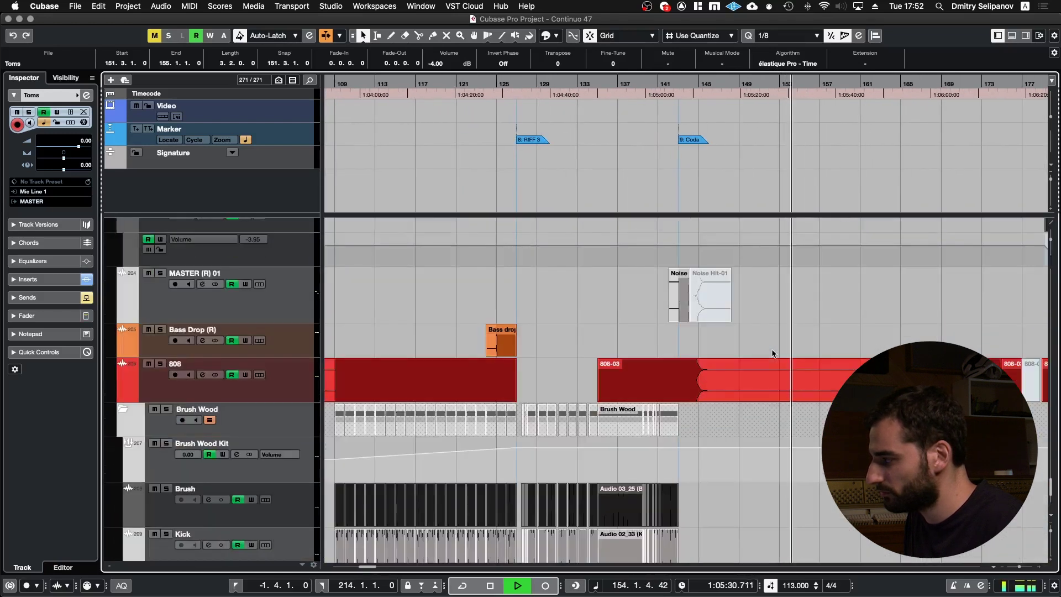
scroll(771, 349, up, 5)
Solo the Kick Heartbeat track with its Heartbeat 01 part selected and play it from bar 151
click(729, 316)
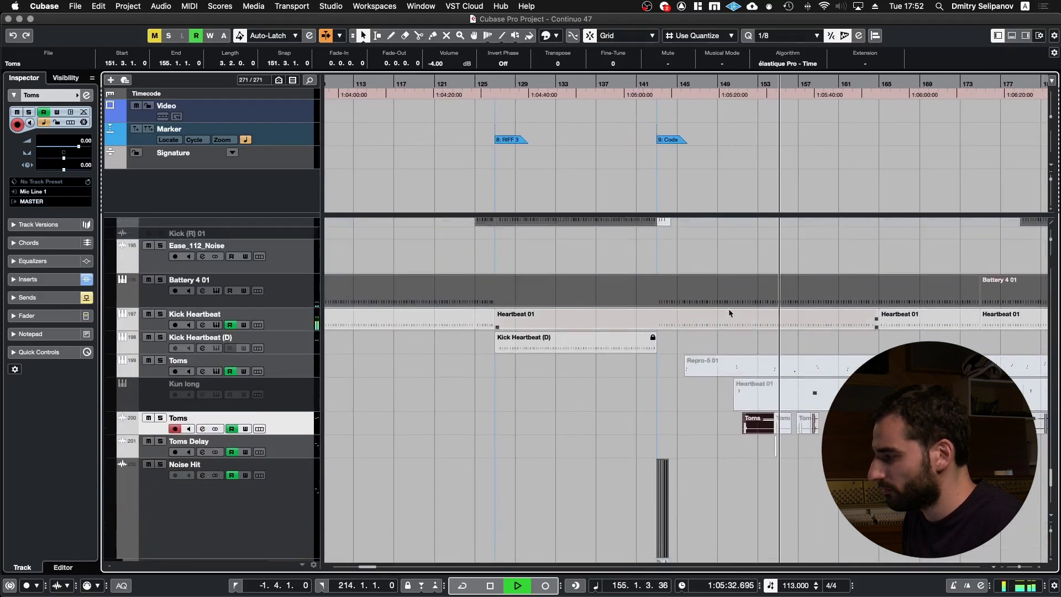
key(space)
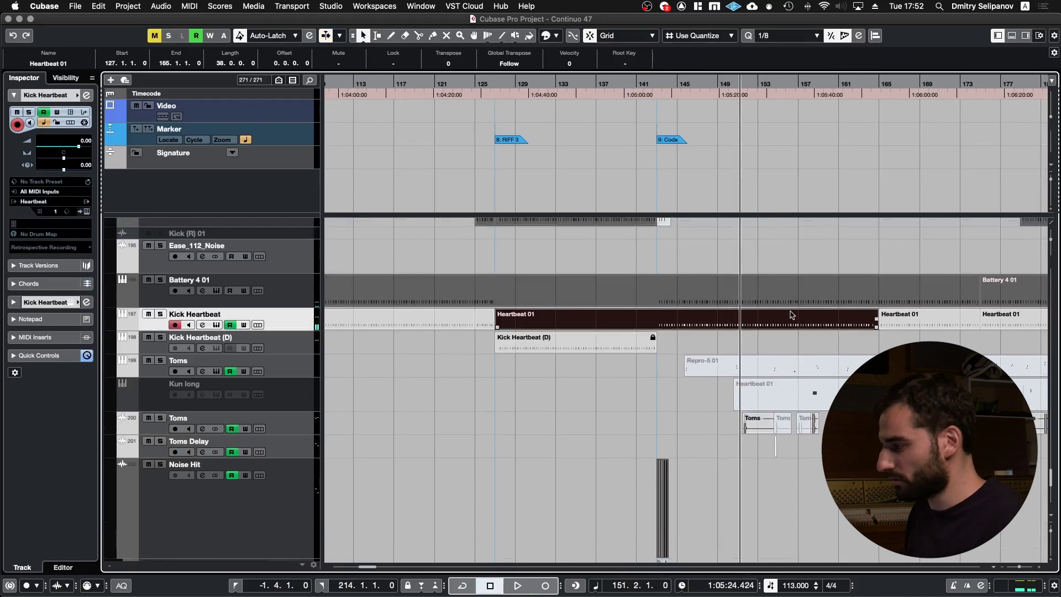
key(KP_Add)
key(KP_Subtract)
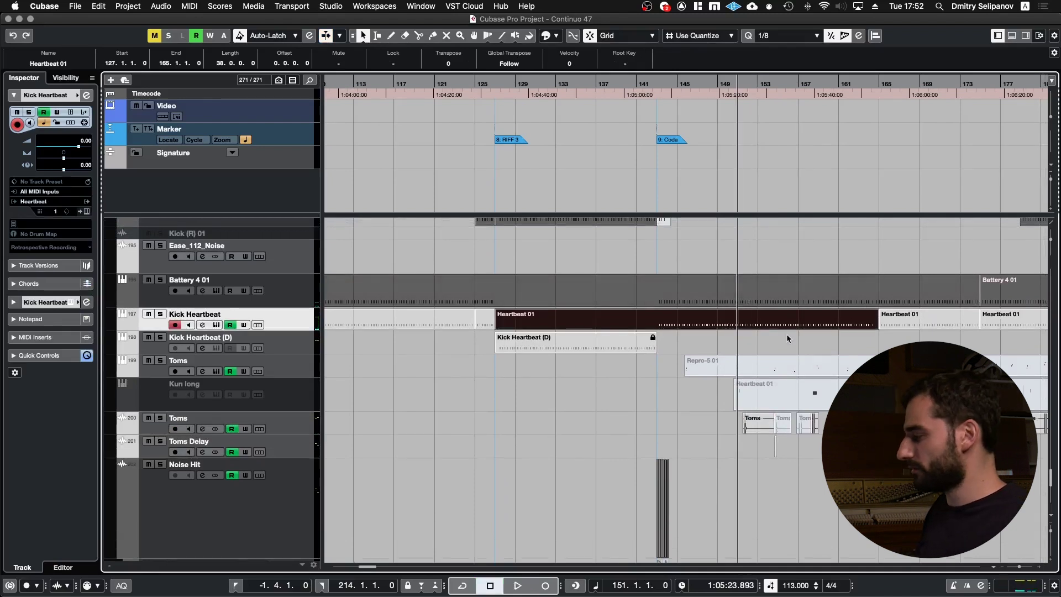
key(space)
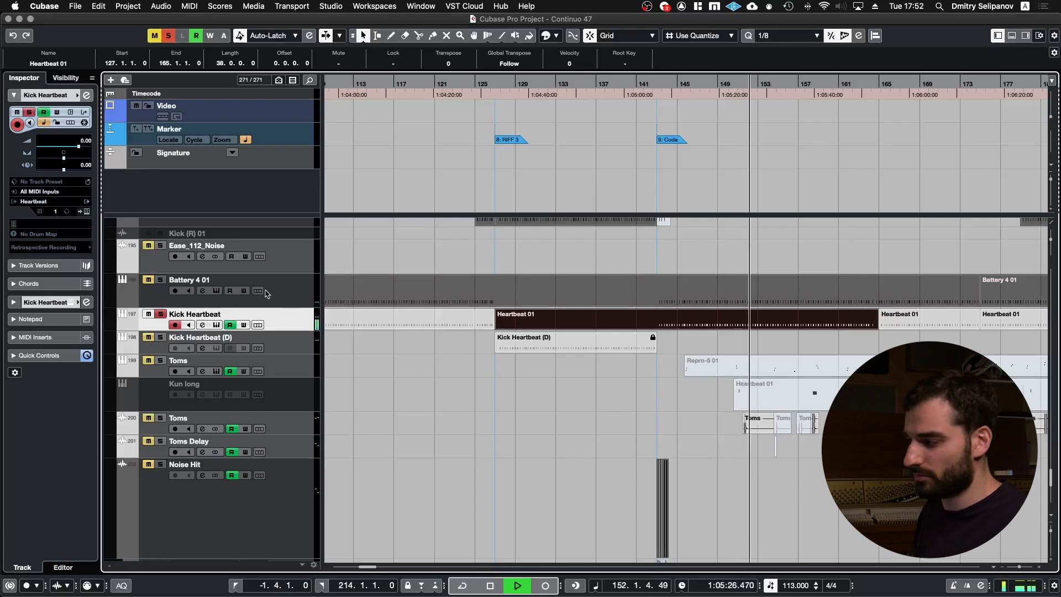
Audition Battery 4 01 alone in solo and together with Kick Heartbeat from bar 151
key(space)
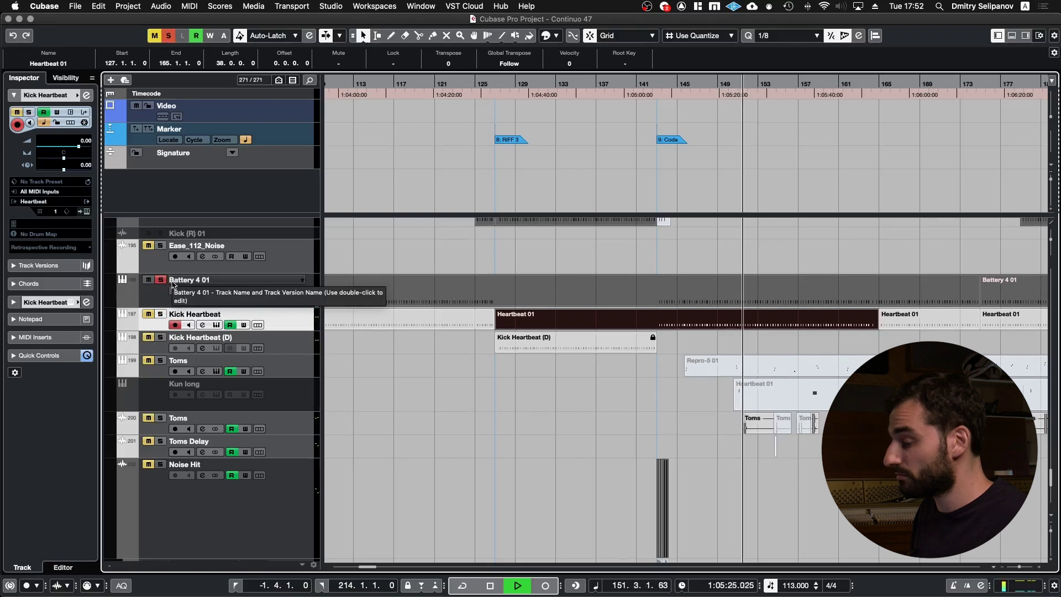
scroll(795, 257, down, 3)
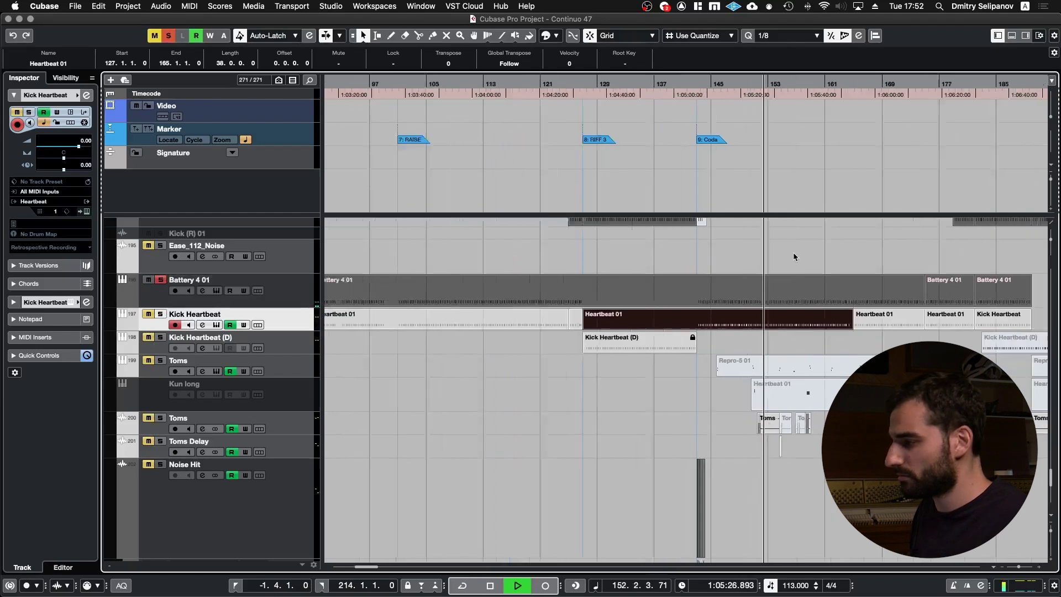
click(161, 315)
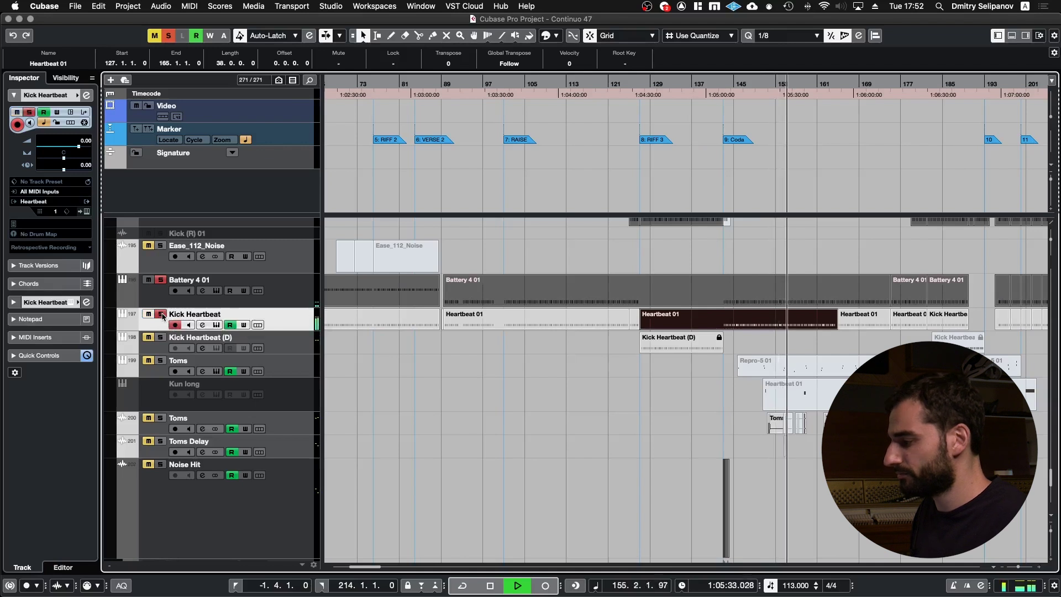
key(space)
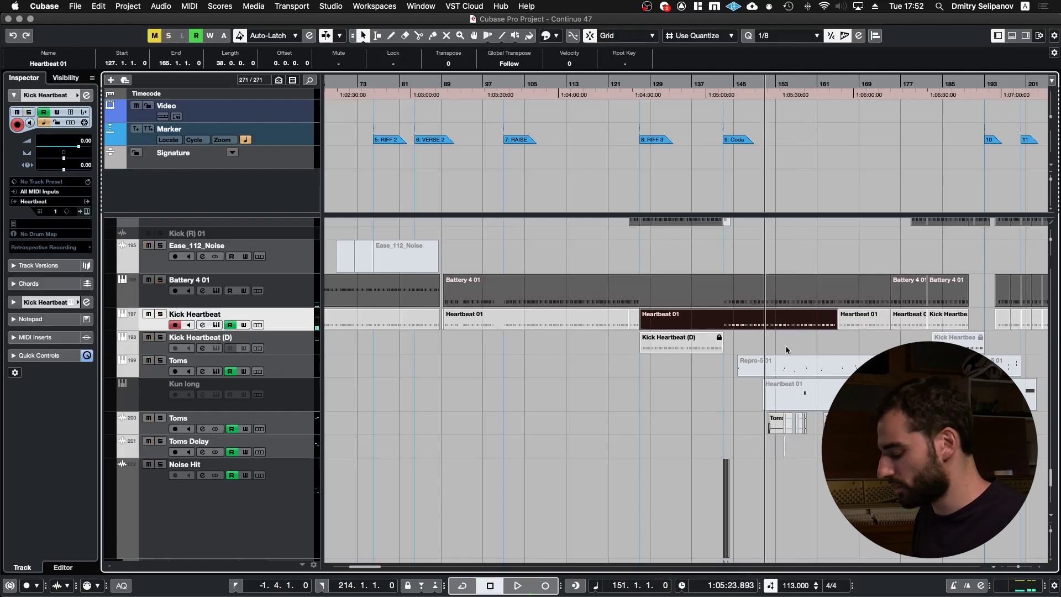
Play the full mix from bar 151 with no solo while examining the tracks from Toms down to 808
key(KP_Add)
key(KP_Add)
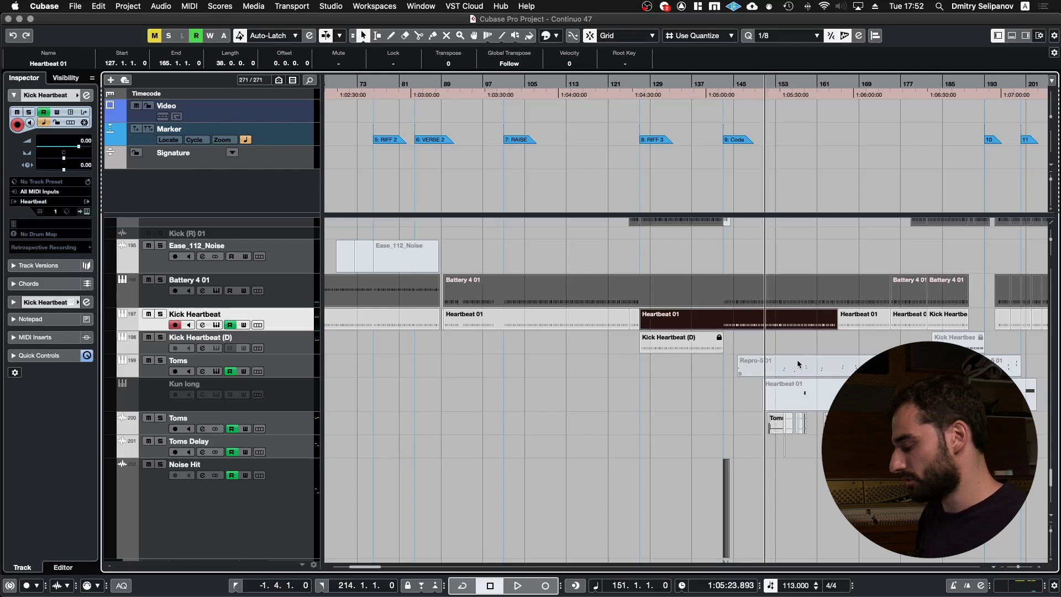
scroll(791, 391, up, 2)
scroll(767, 419, down, 2)
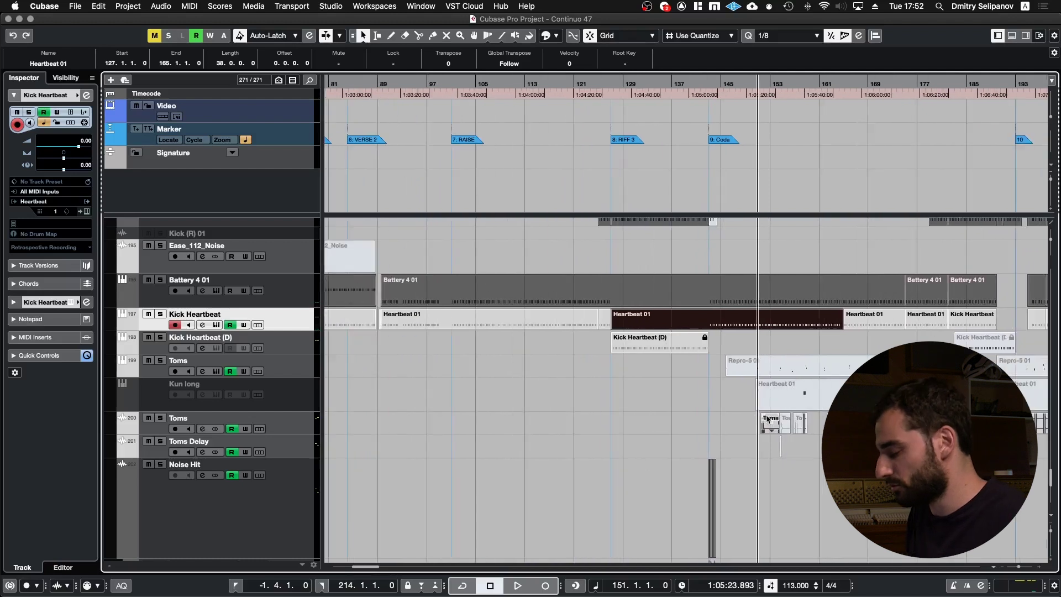
scroll(766, 419, down, 3)
scroll(766, 419, right, 3)
key(KP_Add)
key(space)
scroll(767, 419, down, 4)
scroll(766, 416, down, 6)
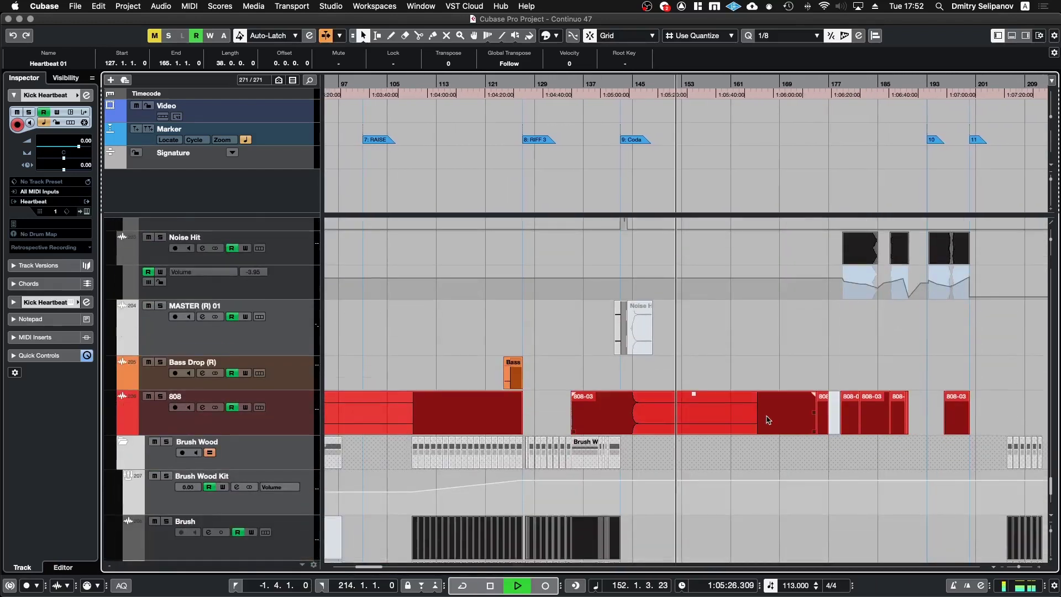
scroll(767, 415, up, 2)
scroll(766, 419, up, 2)
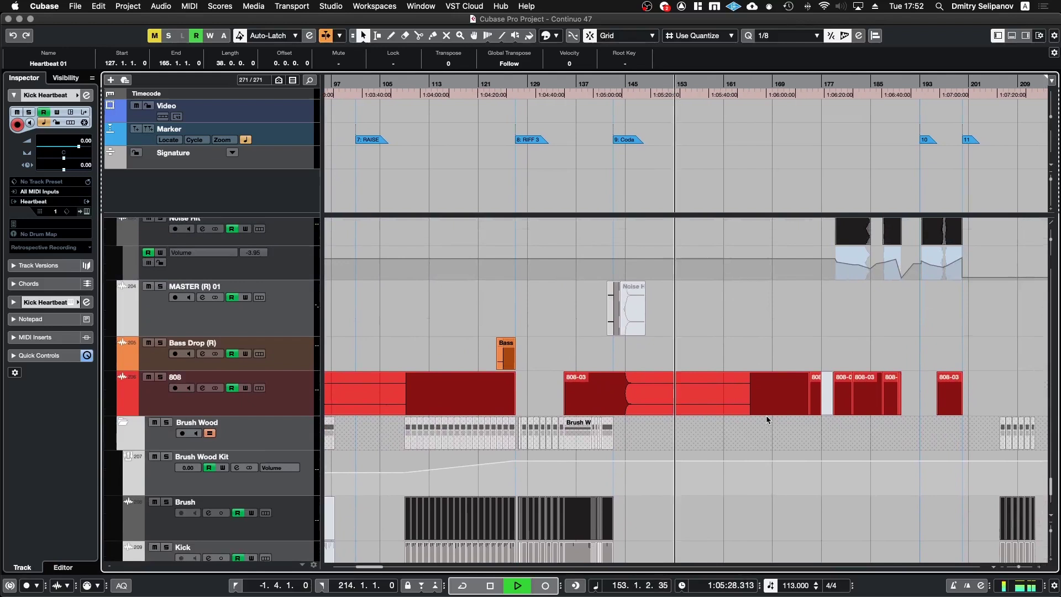
Keep the full mix playing from bar 153 while examining the arrangement upward from 808 through the percussion, synth and META tracks to the Piano tracks
scroll(617, 310, up, 8)
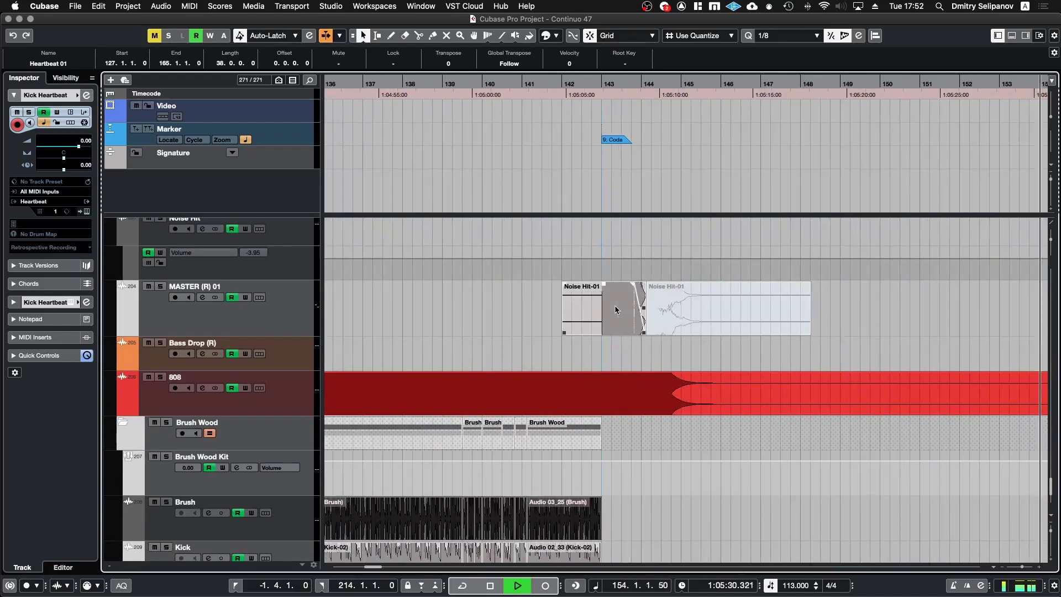
scroll(617, 309, down, 5)
scroll(617, 310, down, 8)
scroll(617, 310, left, 1)
scroll(616, 310, up, 20)
scroll(616, 310, down, 15)
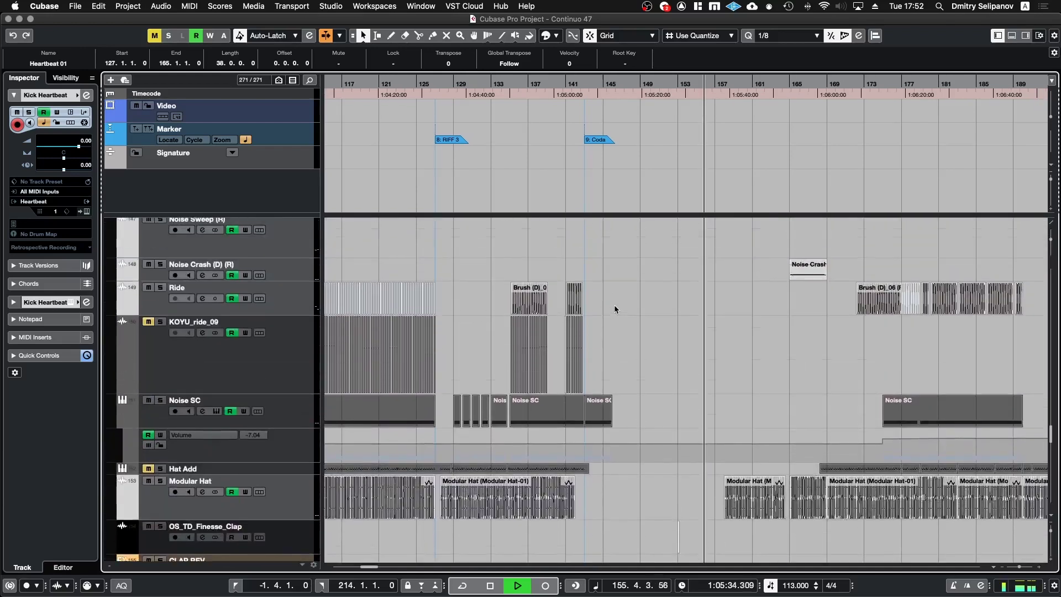
scroll(616, 310, right, 5)
scroll(615, 311, left, 5)
scroll(616, 311, up, 18)
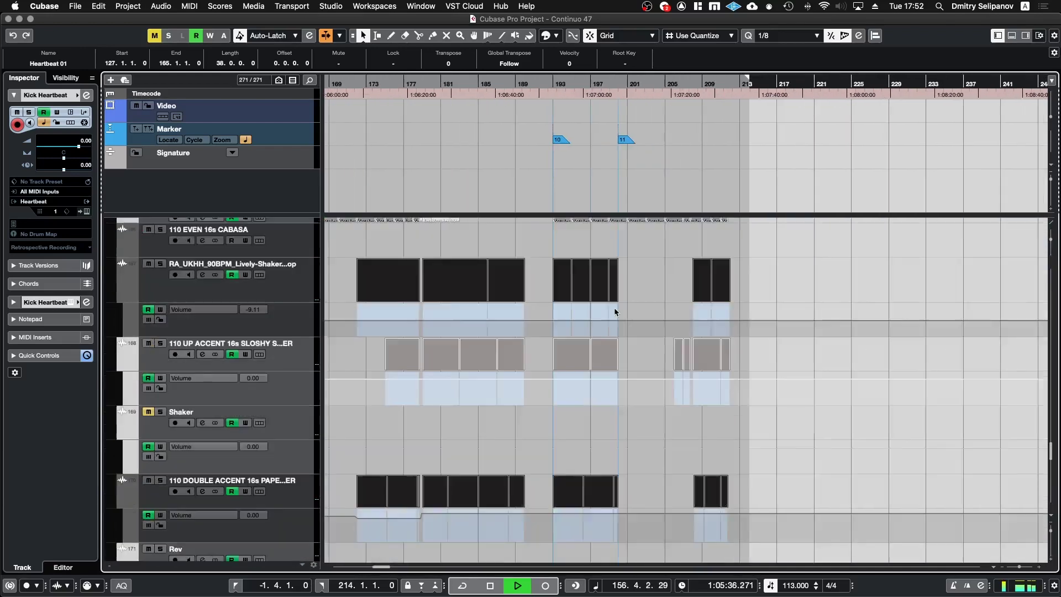
scroll(615, 311, right, 2)
scroll(615, 311, up, 15)
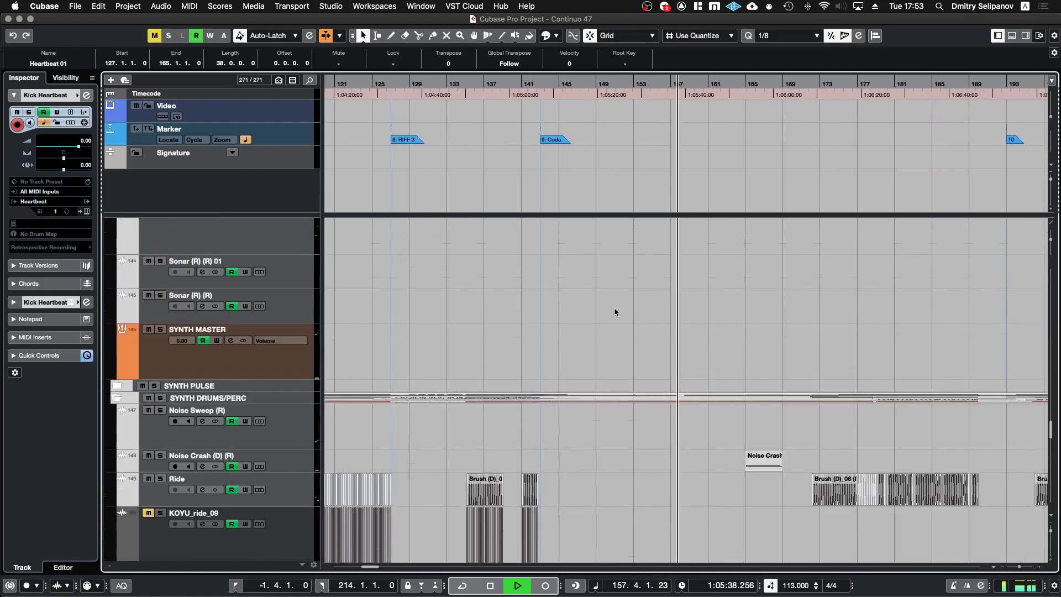
scroll(616, 312, up, 15)
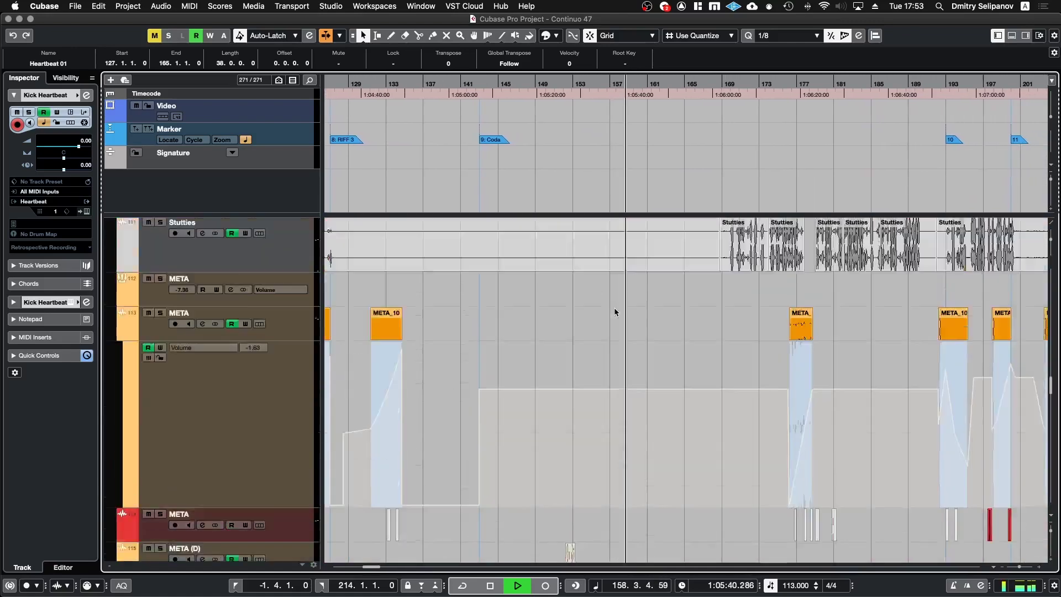
scroll(615, 312, up, 15)
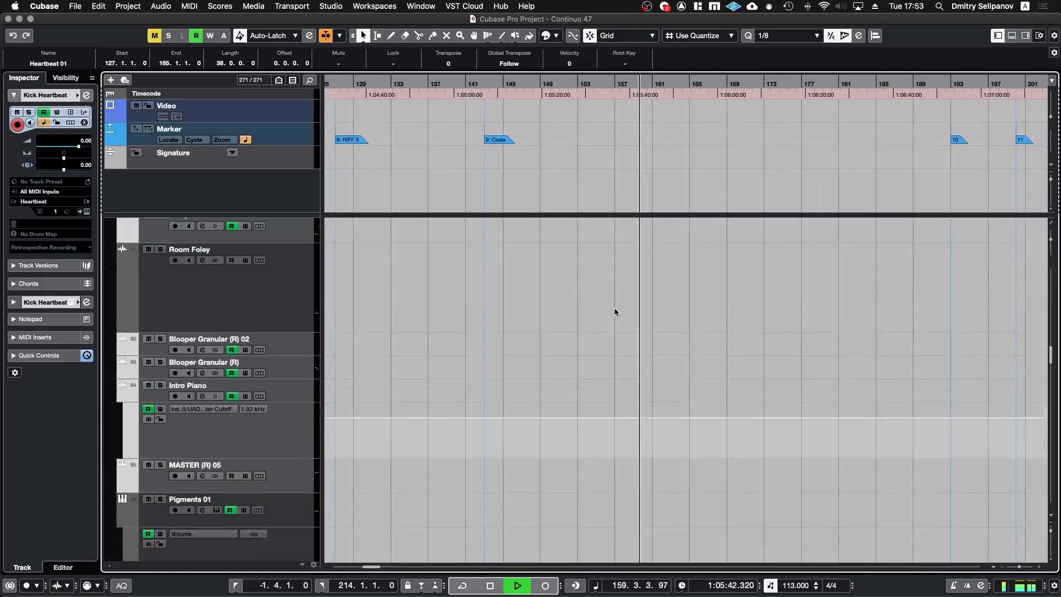
scroll(615, 308, up, 1)
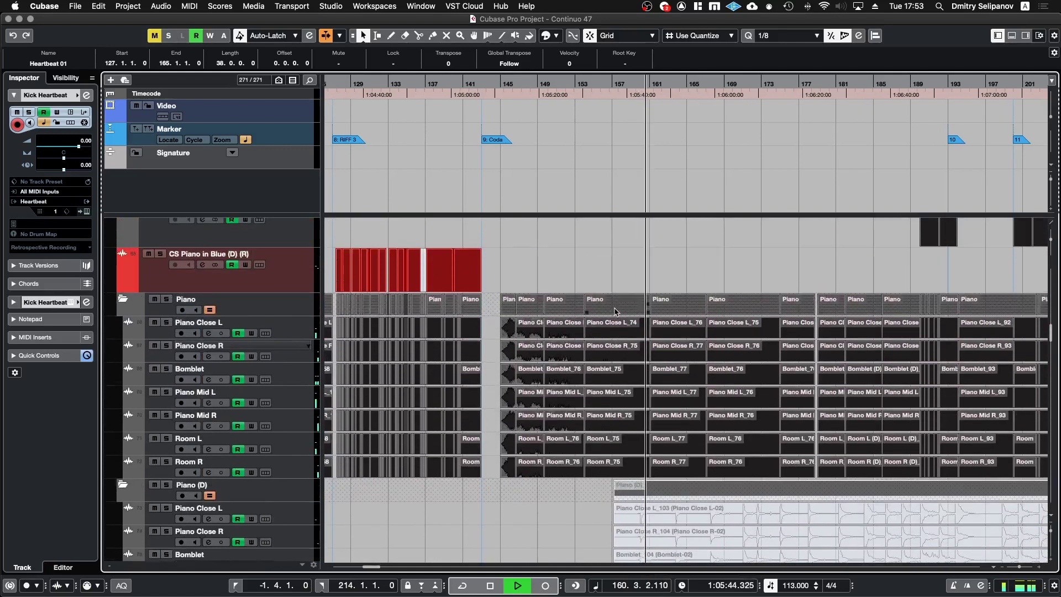
Stop playback and position the playhead at bar 159, just before the first Piano Drops event
key(space)
key(KP_Add)
key(KP_Add)
key(KP_Add)
key(KP_Add)
key(KP_Add)
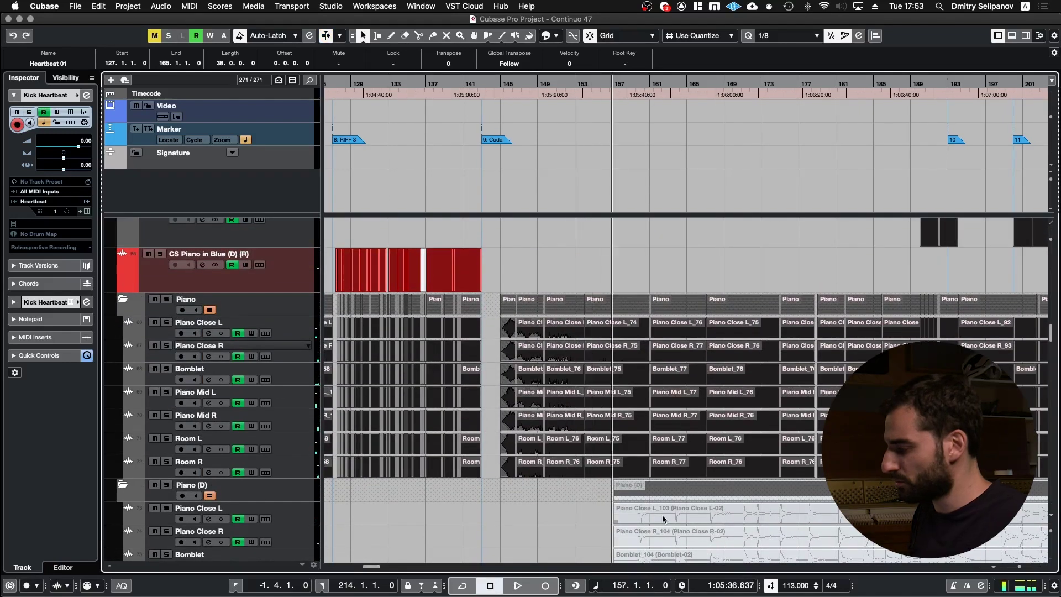
scroll(662, 517, down, 8)
key(KP_Add)
key(KP_Add)
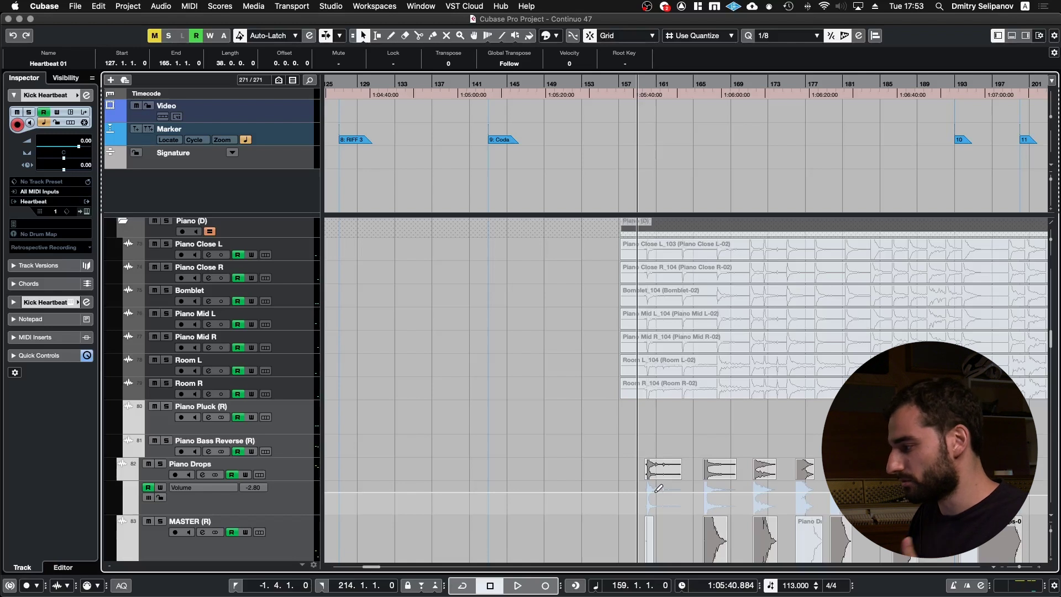
Check the first Piano Drops event, clear the selection, and play the full mix from bar 159 while viewing the drops closely
click(621, 472)
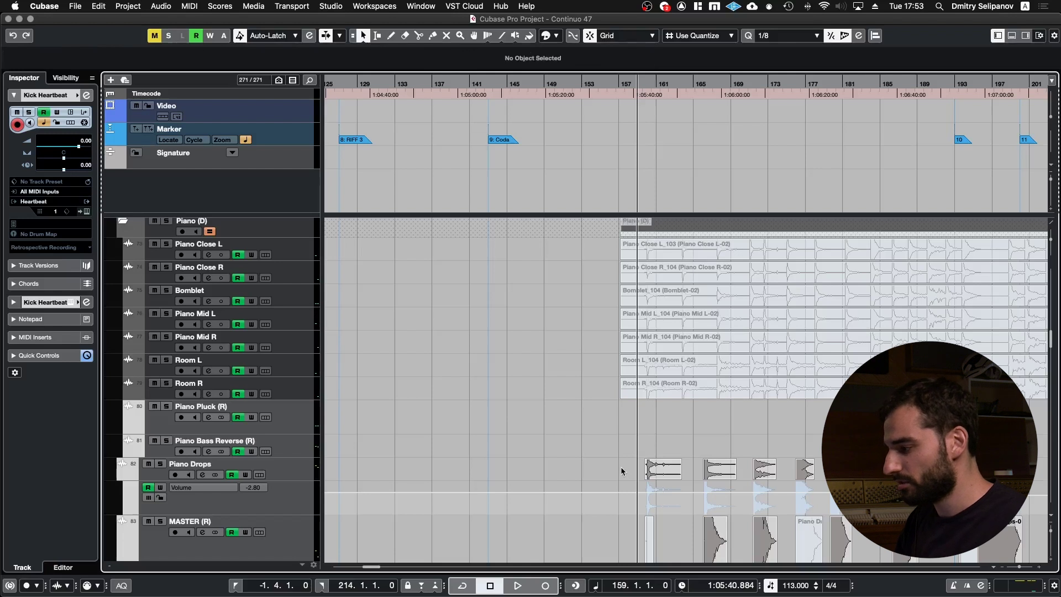
click(666, 470)
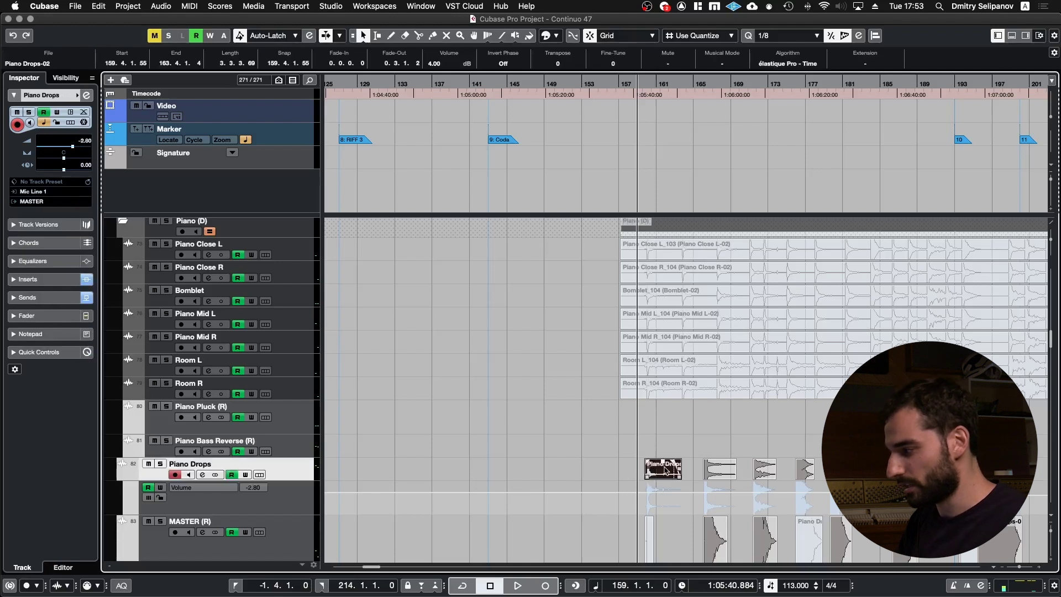
click(631, 475)
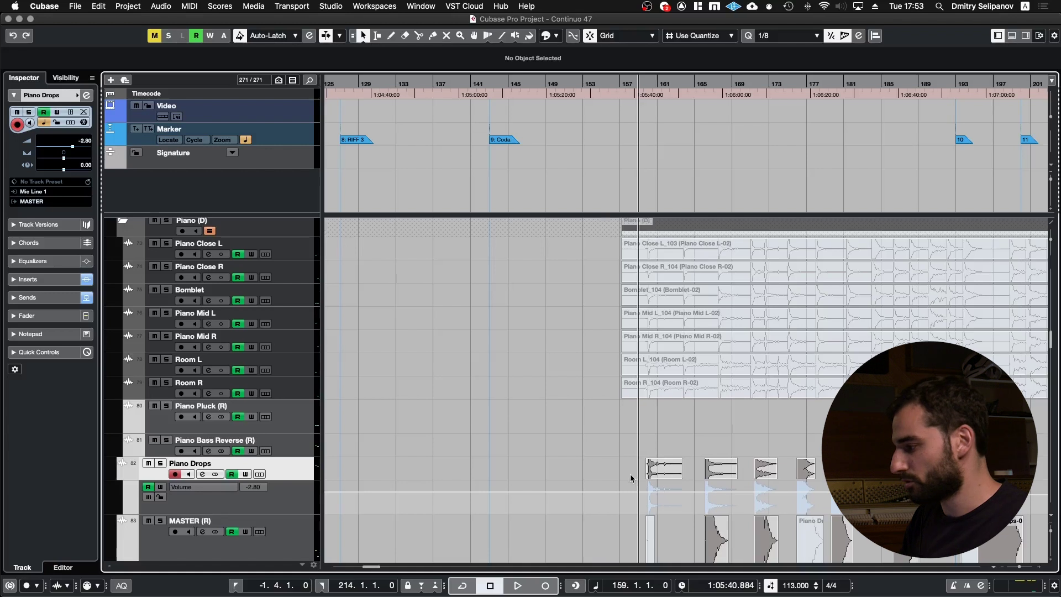
scroll(629, 473, down, 3)
scroll(630, 475, right, 5)
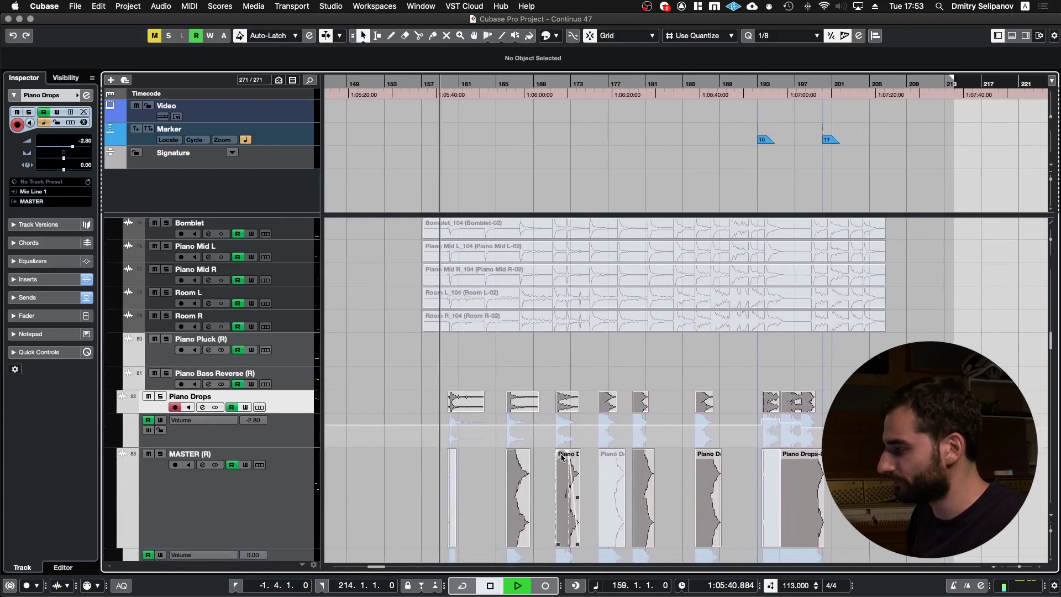
scroll(463, 409, up, 3)
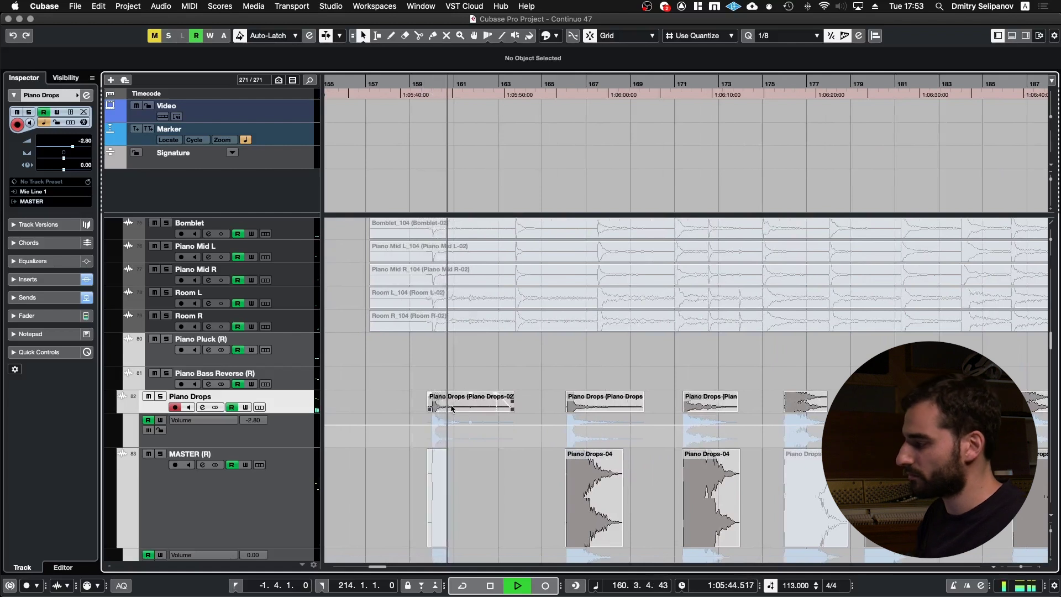
Solo the Piano Drops track with its first event selected and audition the track around bars 160 and 166
key(space)
click(452, 409)
key(l)
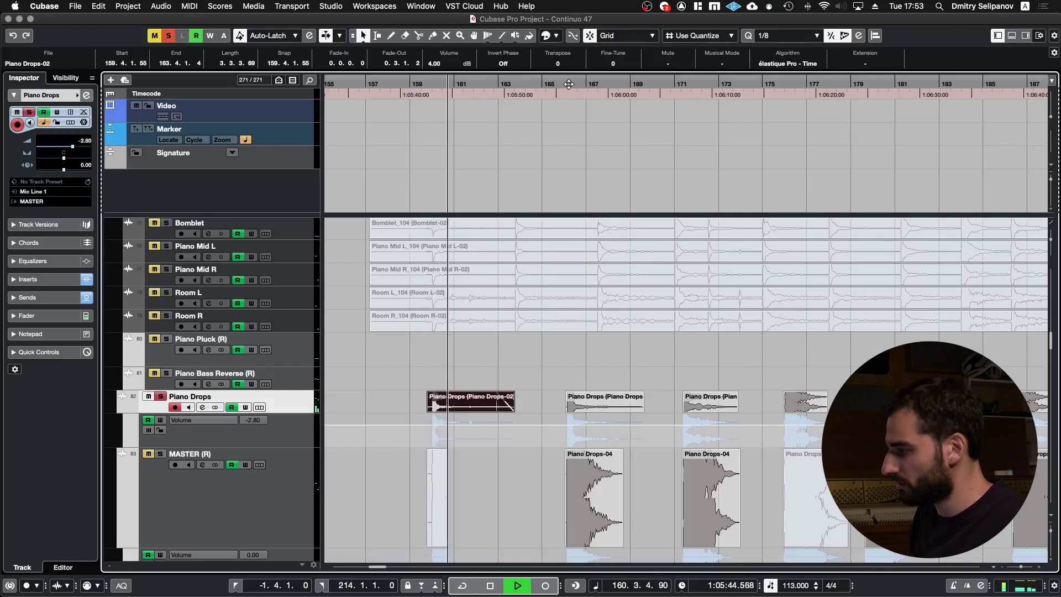
key(space)
click(569, 84)
click(561, 85)
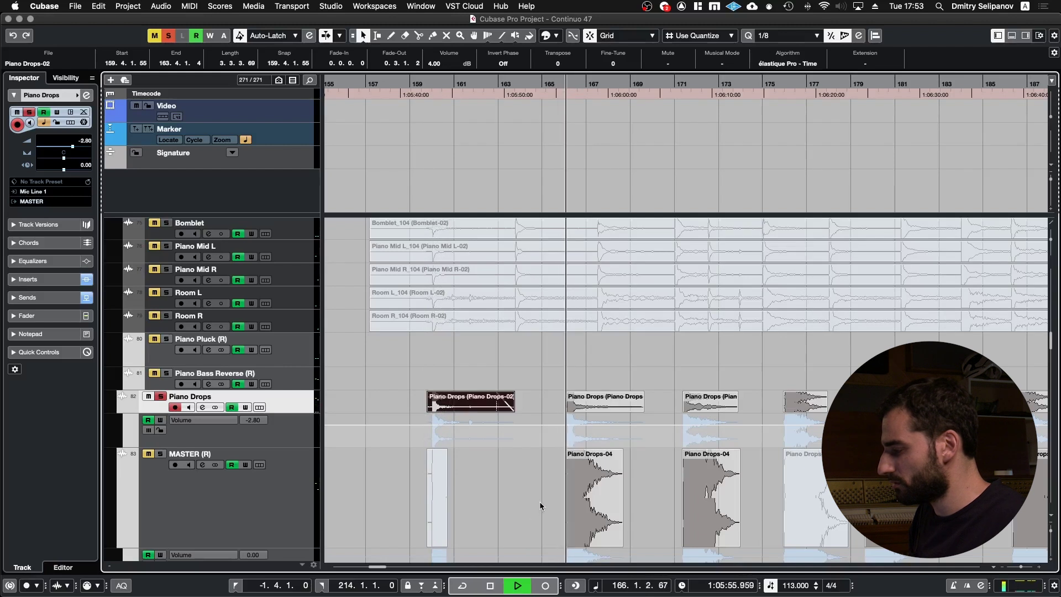
key(space)
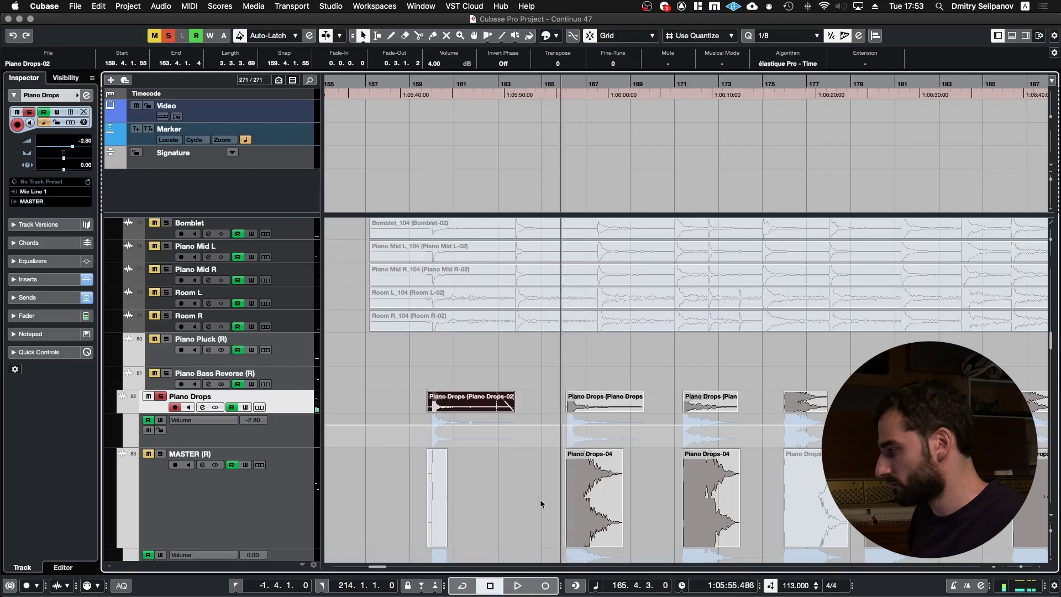
Solo MASTER (R) together with Piano Drops and play the Piano Drops-04 events around bars 166 and 171
click(603, 506)
key(space)
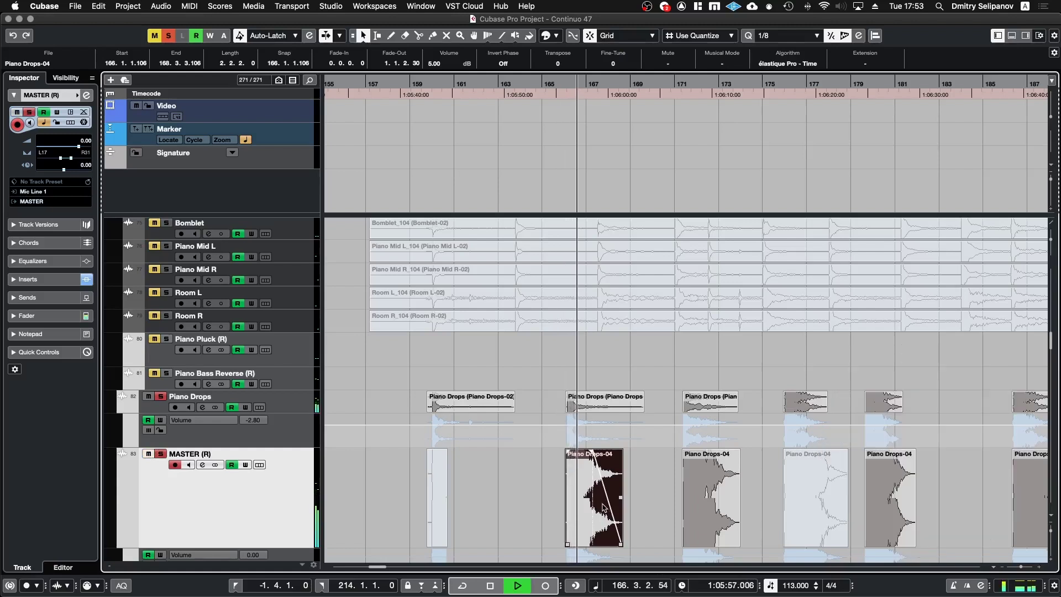
click(681, 84)
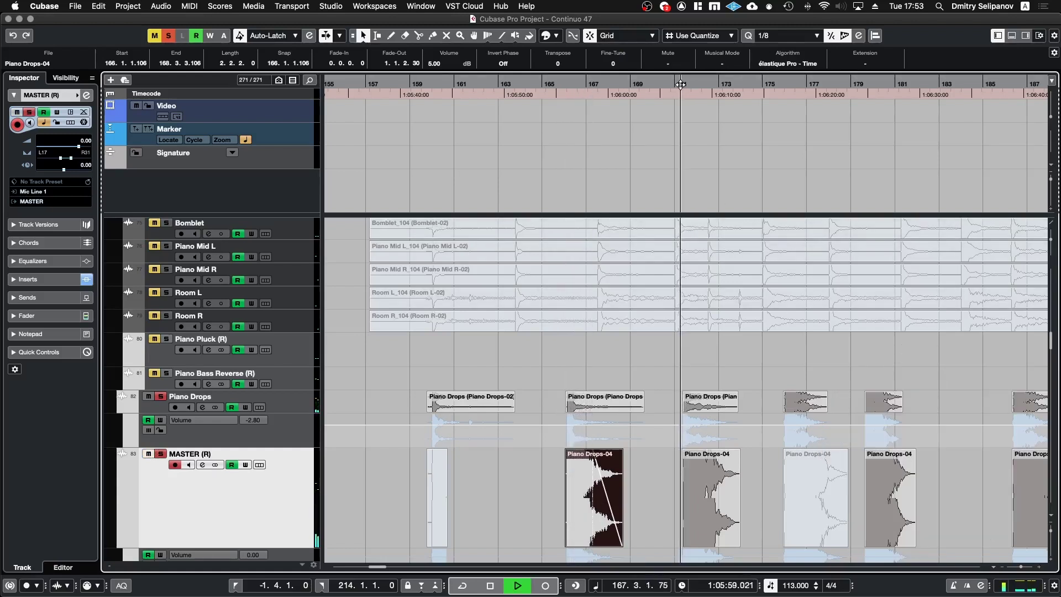
scroll(684, 424, down, 10)
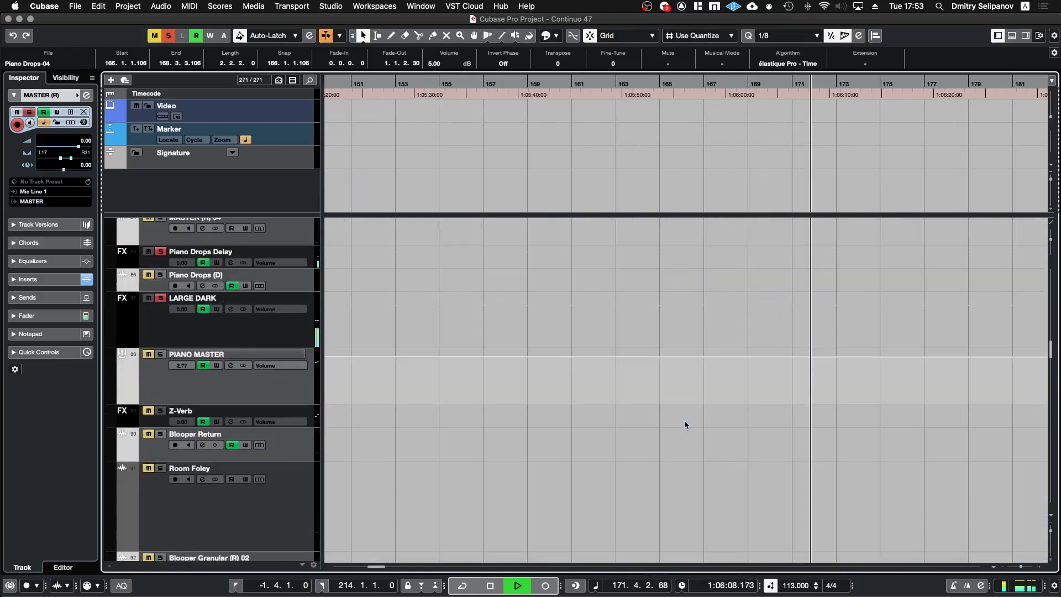
scroll(684, 421, up, 5)
key(space)
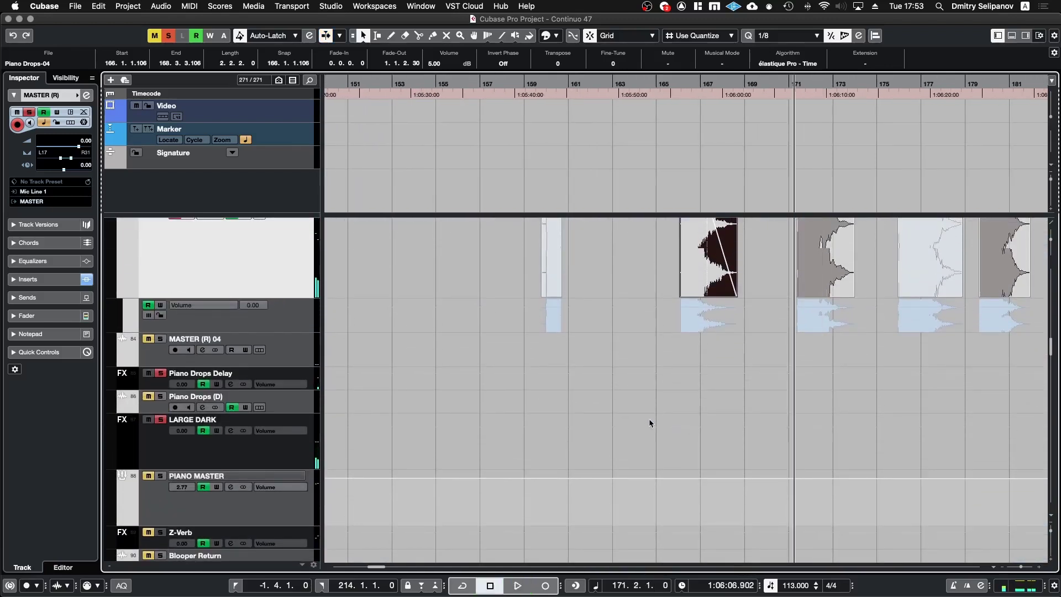
Play the full mix from bar 165 without solo while examining the piano, strings and Blooper tracks
click(659, 84)
scroll(662, 340, down, 10)
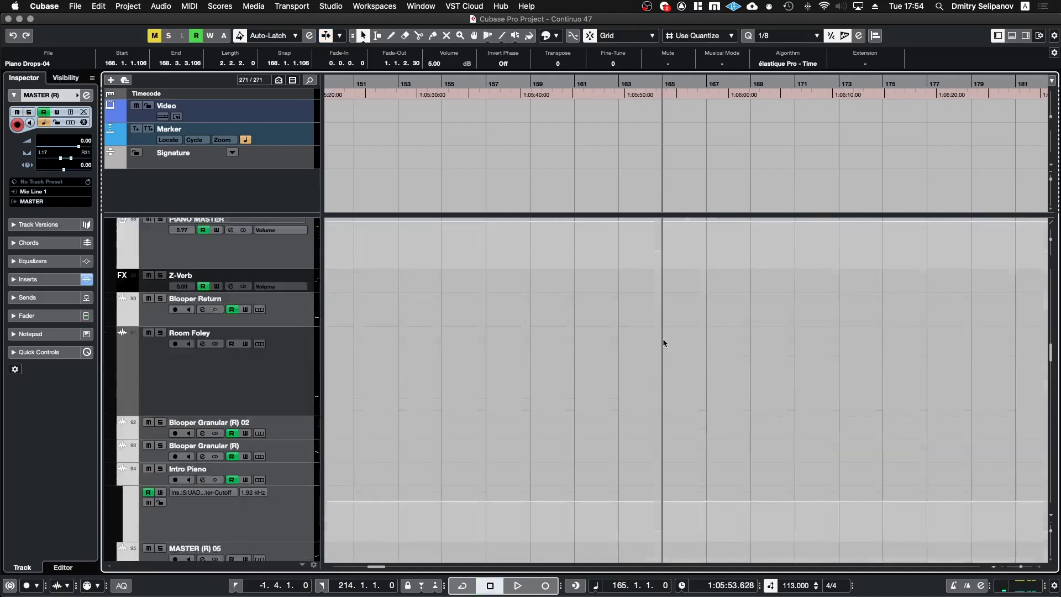
key(space)
scroll(655, 433, up, 6)
scroll(656, 435, up, 5)
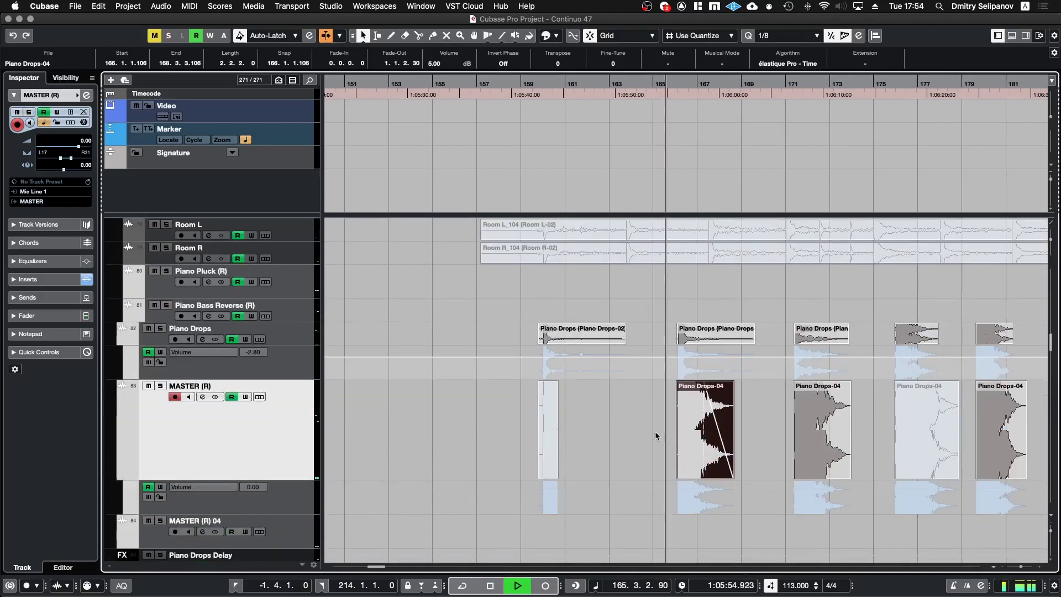
scroll(655, 431, up, 15)
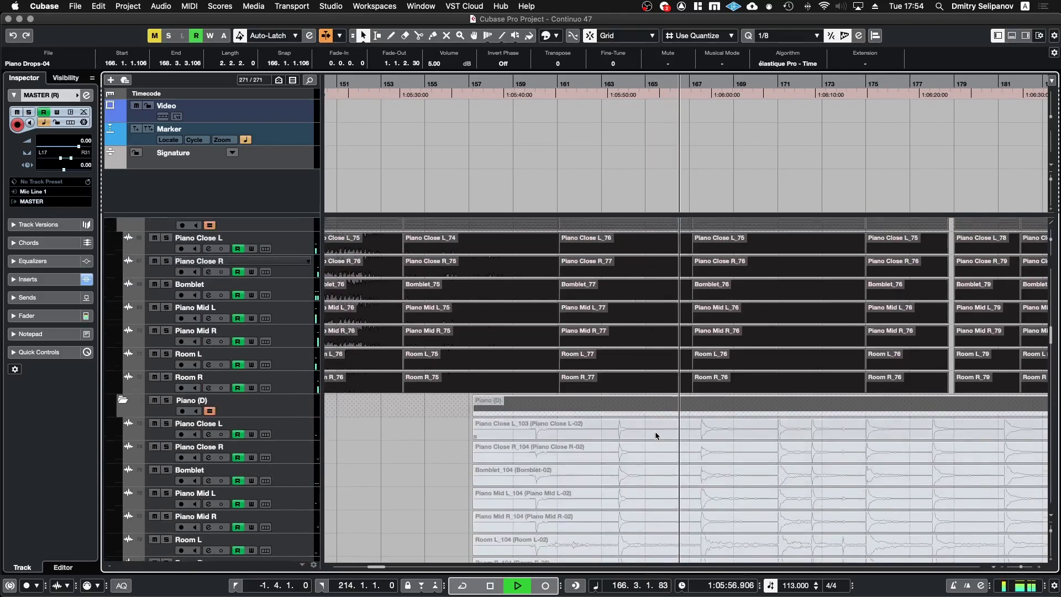
scroll(655, 431, down, 4)
scroll(655, 431, up, 15)
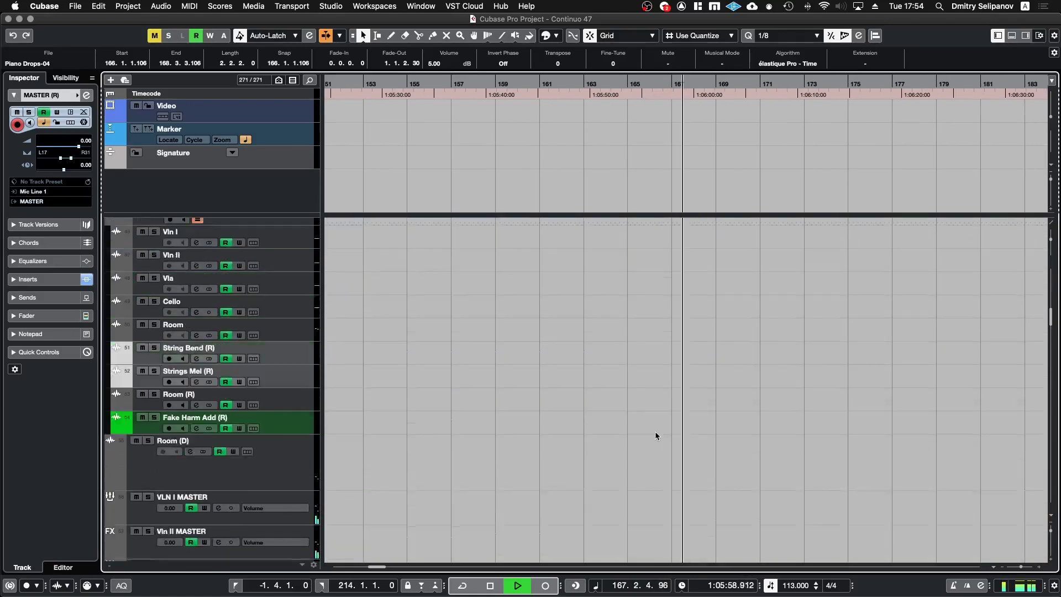
scroll(658, 430, left, 15)
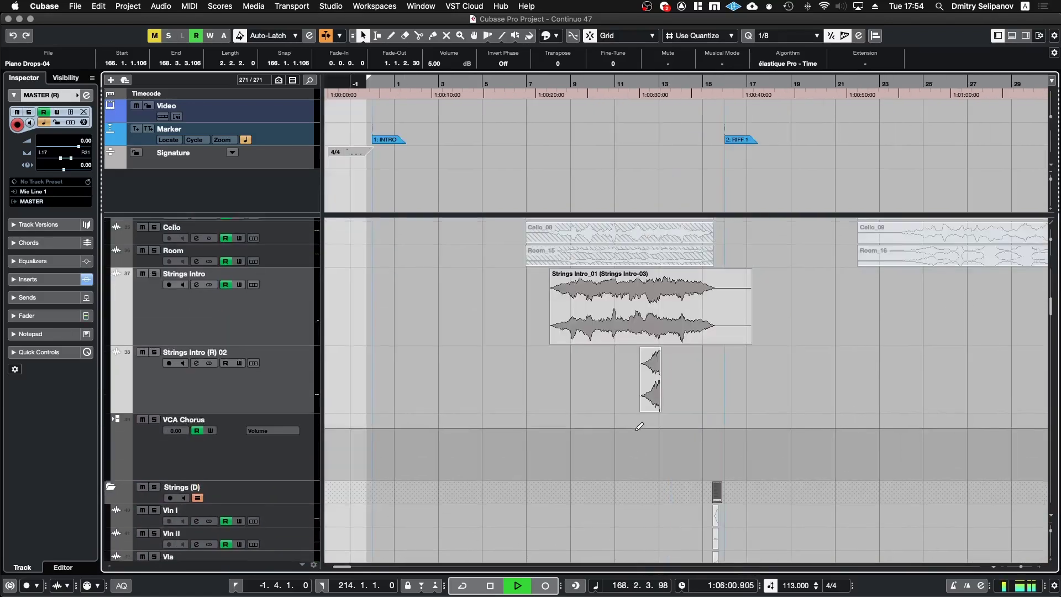
scroll(611, 426, down, 20)
scroll(611, 426, down, 10)
scroll(611, 426, right, 10)
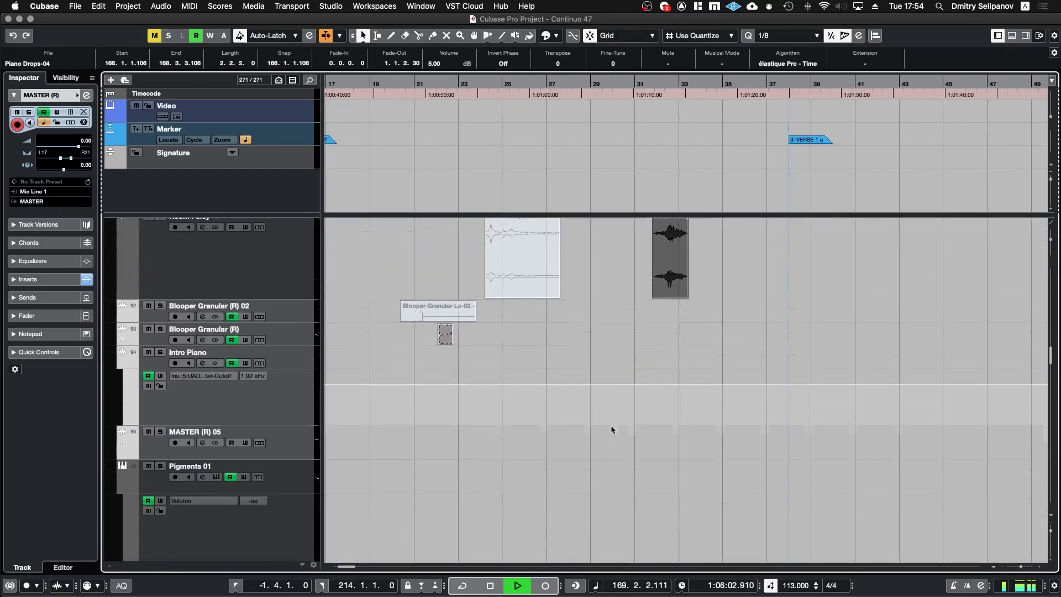
Search the project's tracks for "zebra" and go to Zebra 1 in the SYNTH PULSE folder
key(super+f)
text(zebra)
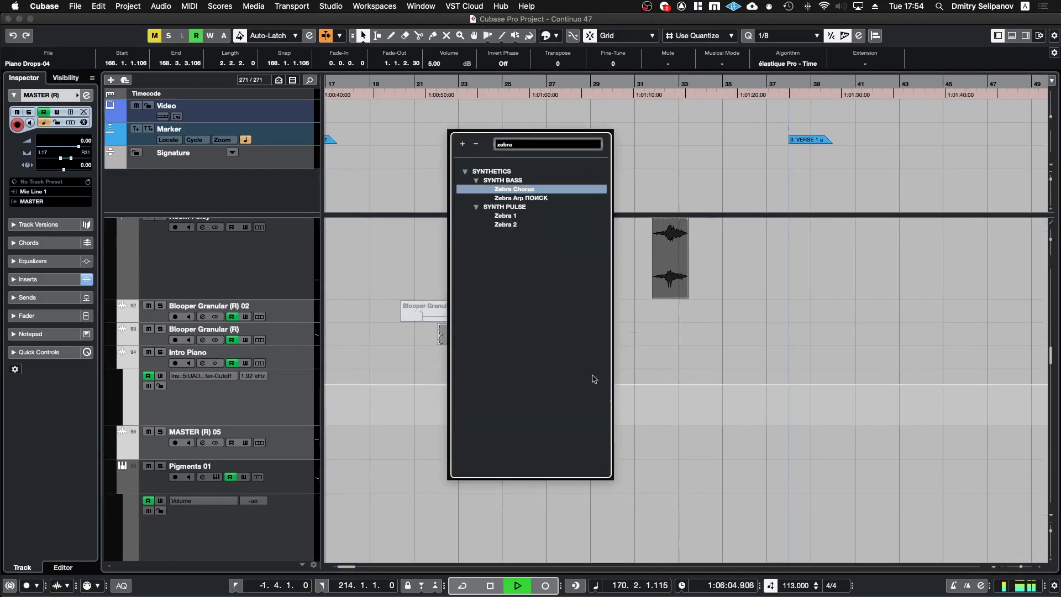
click(509, 215)
Examine the arrangement around bars 159 to 190 from Blooper Return (D) down through META, the synth basses and drums to the Hat tracks
scroll(532, 315, down, 5)
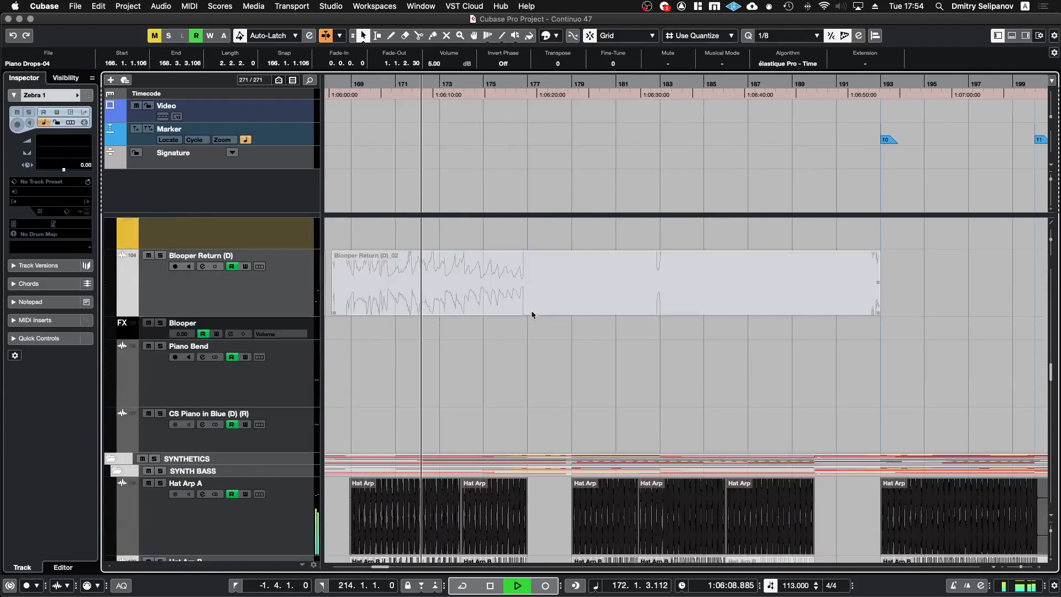
scroll(531, 315, left, 5)
scroll(532, 315, down, 10)
scroll(531, 315, down, 10)
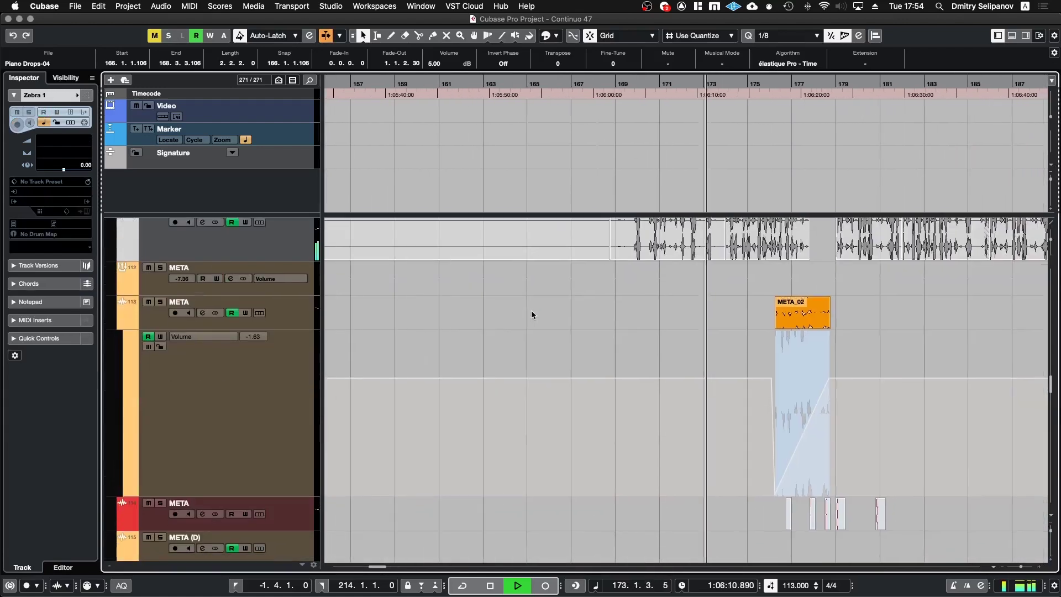
scroll(532, 315, right, 2)
scroll(532, 314, down, 15)
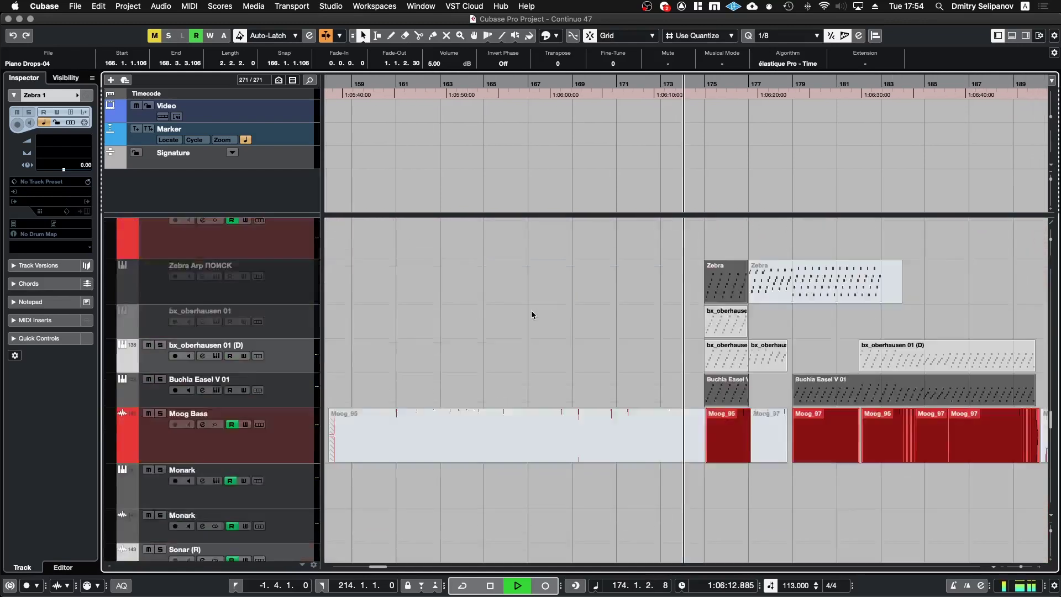
scroll(532, 314, right, 2)
scroll(532, 314, down, 8)
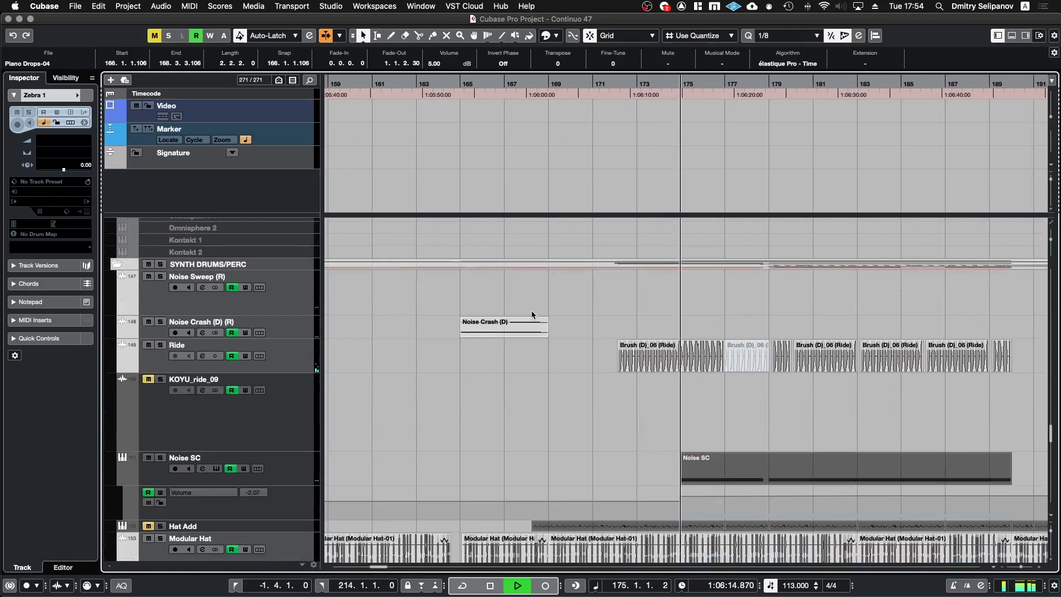
scroll(644, 347, down, 6)
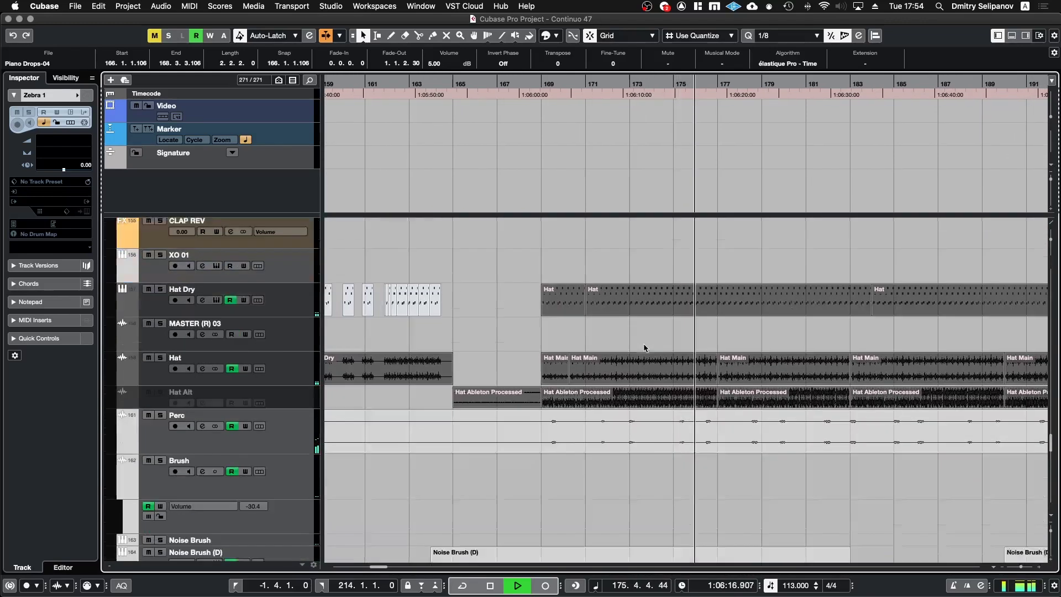
Stop playback, select the Hat Ableton Processed event on the Hat Alt track, and move the playhead to its start at bar 169
key(space)
click(663, 326)
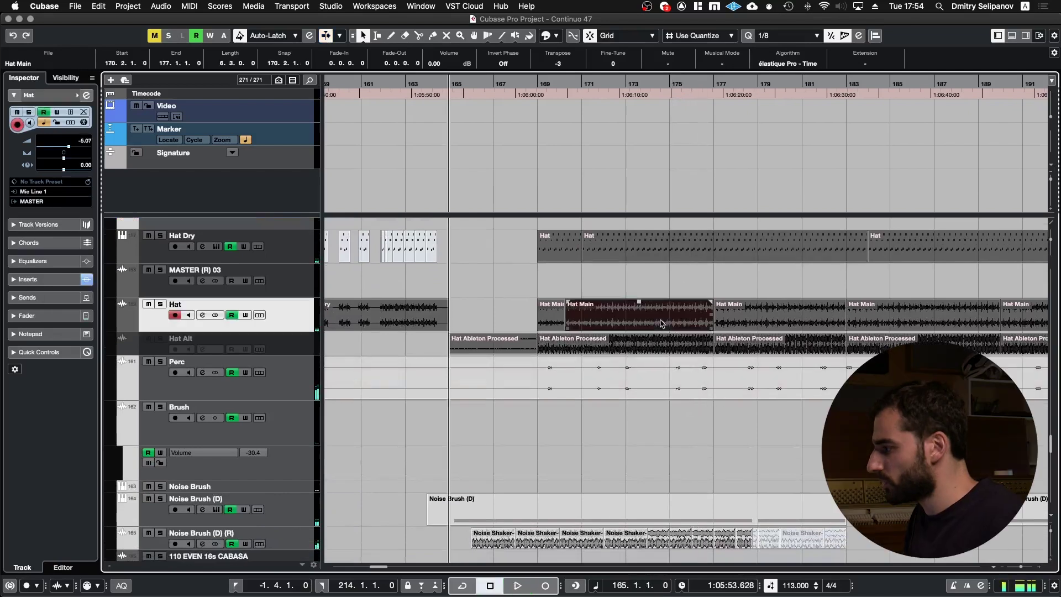
click(633, 349)
key(l)
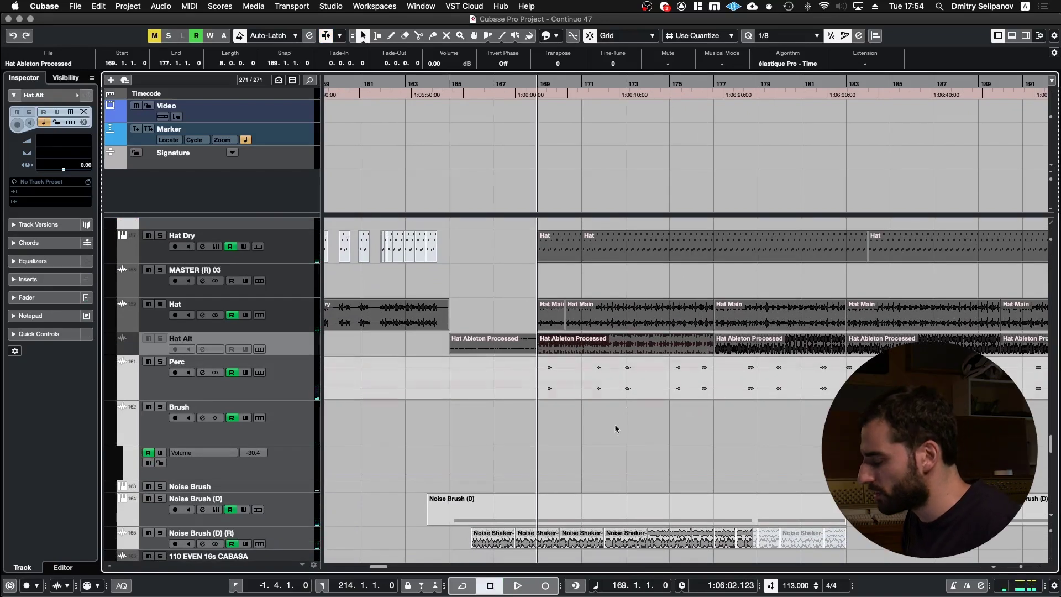
Solo the Noise SC track, play its event starting at bar 175, and stop playback
scroll(591, 441, down, 6)
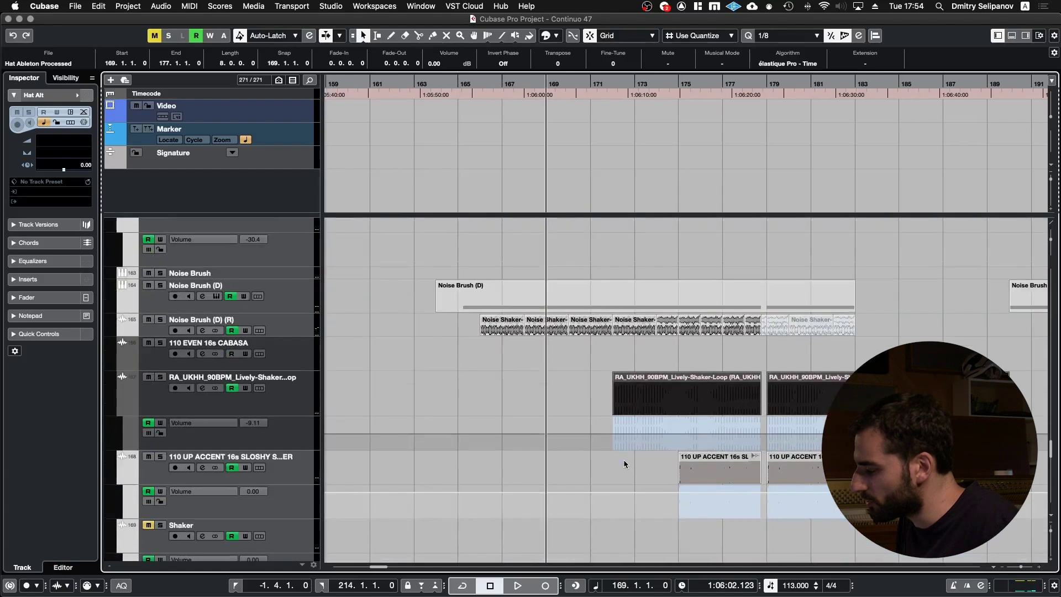
scroll(624, 461, down, 12)
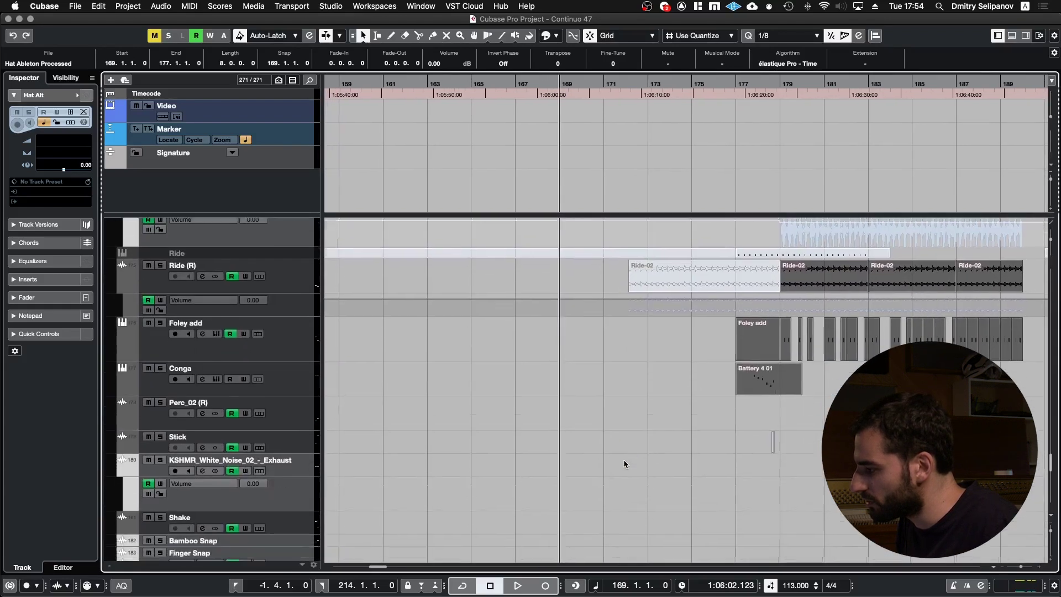
scroll(624, 461, down, 12)
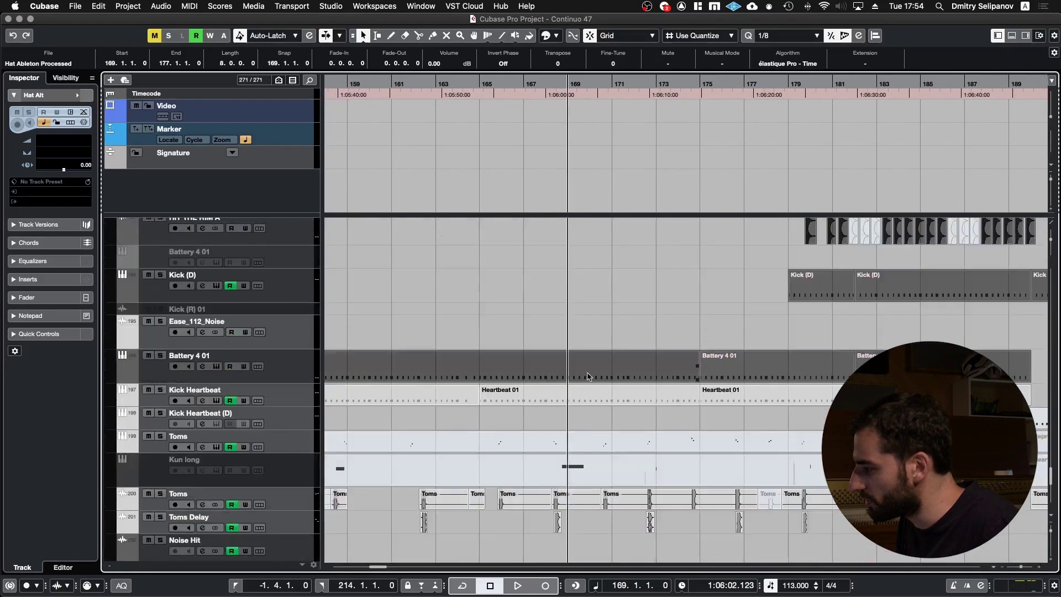
scroll(588, 377, down, 10)
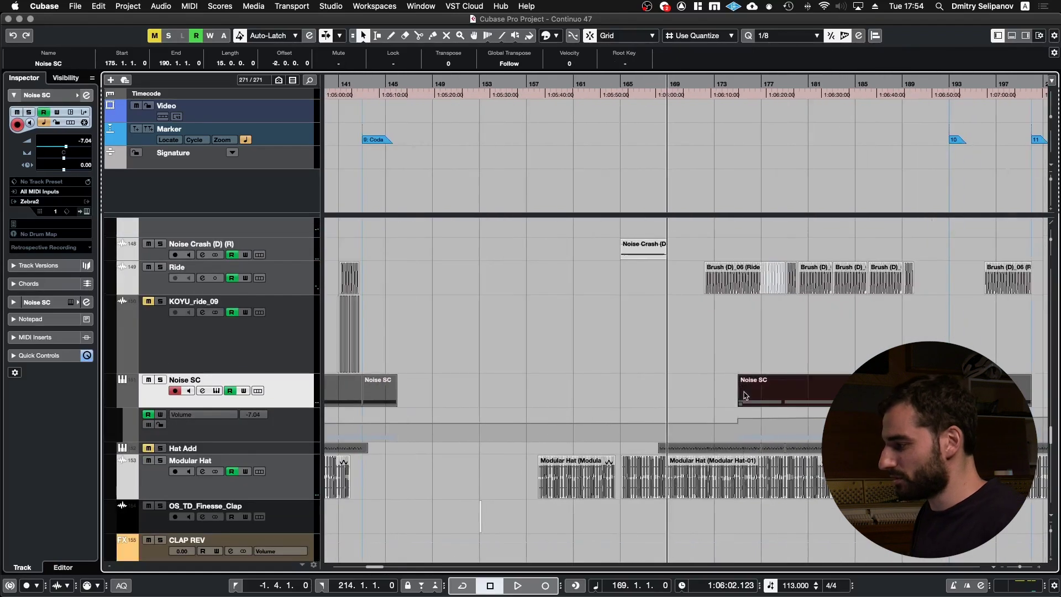
key(l)
key(space)
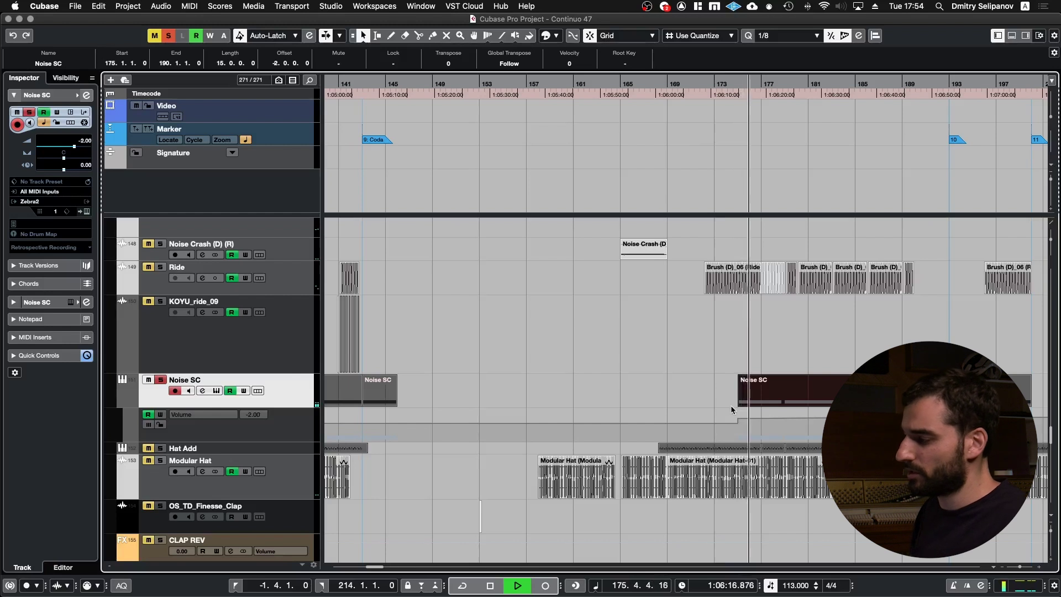
key(space)
key(KP_Subtract)
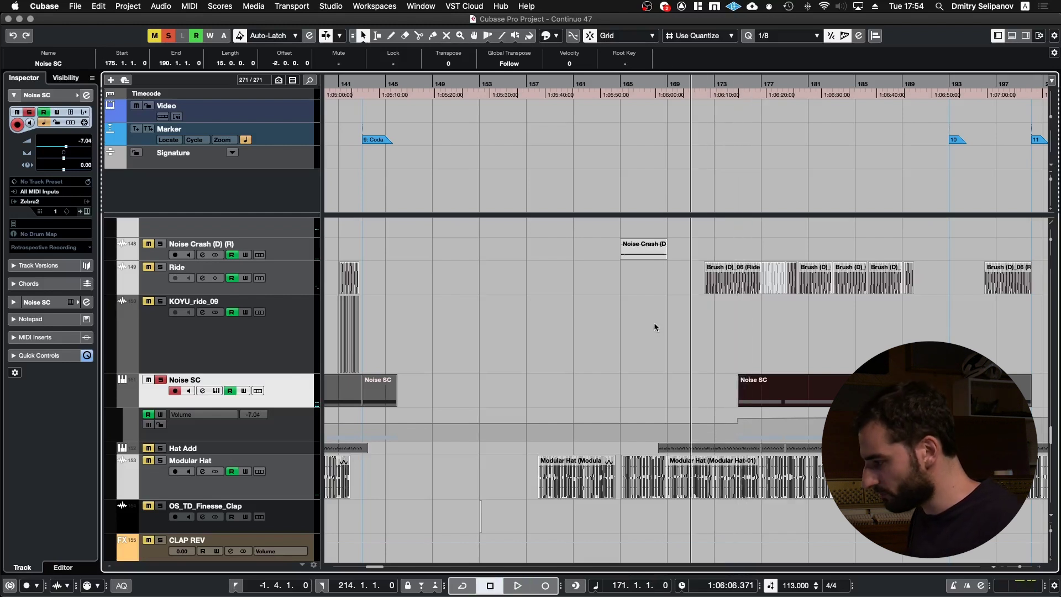
Audition the Noise Brush (D) (R) track in solo from bar 171 and stop playback
scroll(669, 474, down, 4)
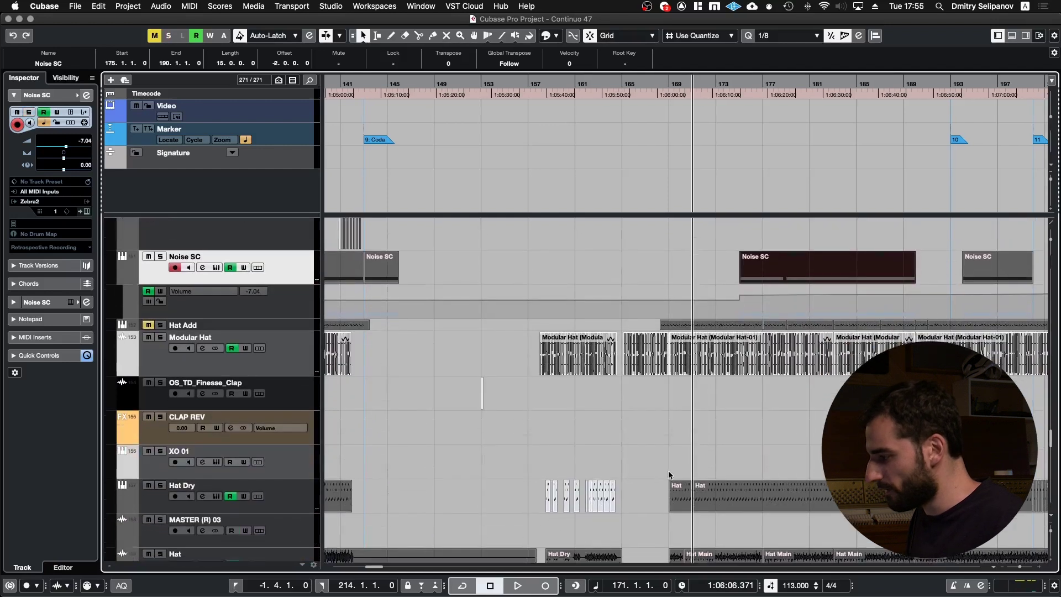
scroll(669, 472, down, 4)
key(space)
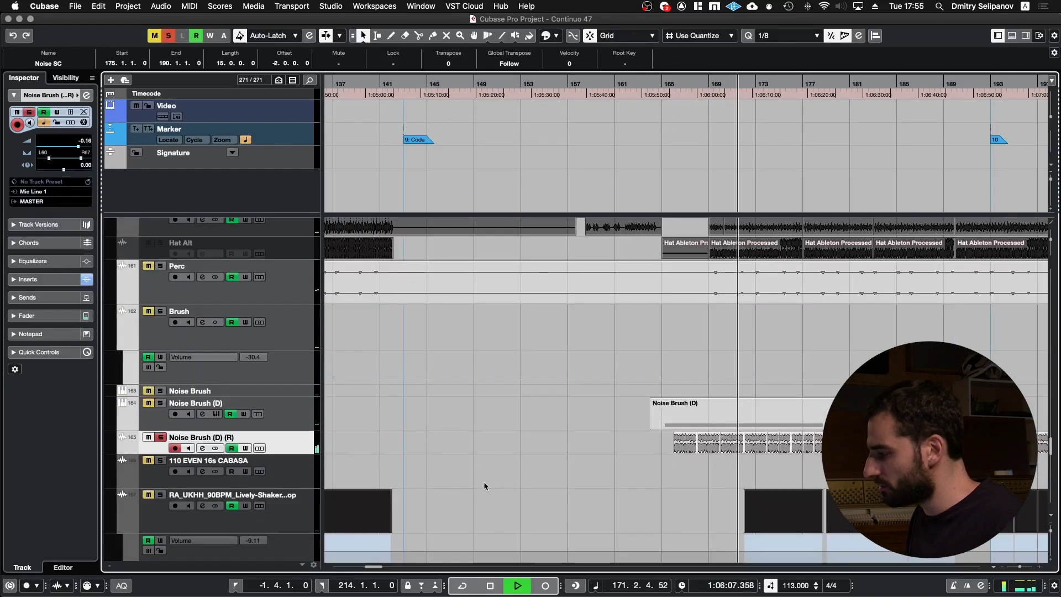
scroll(484, 483, down, 2)
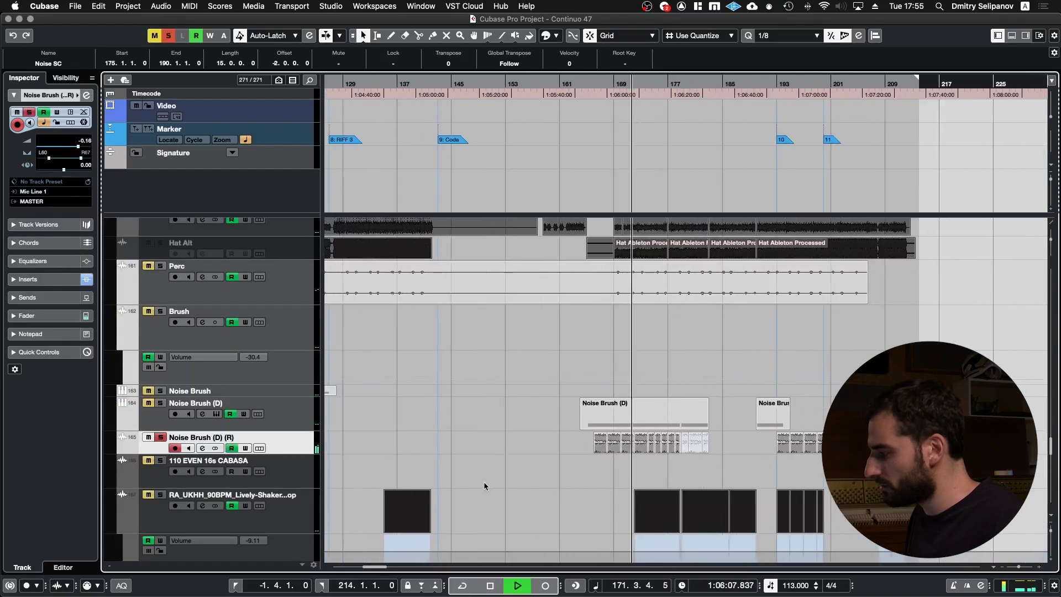
scroll(484, 486, left, 3)
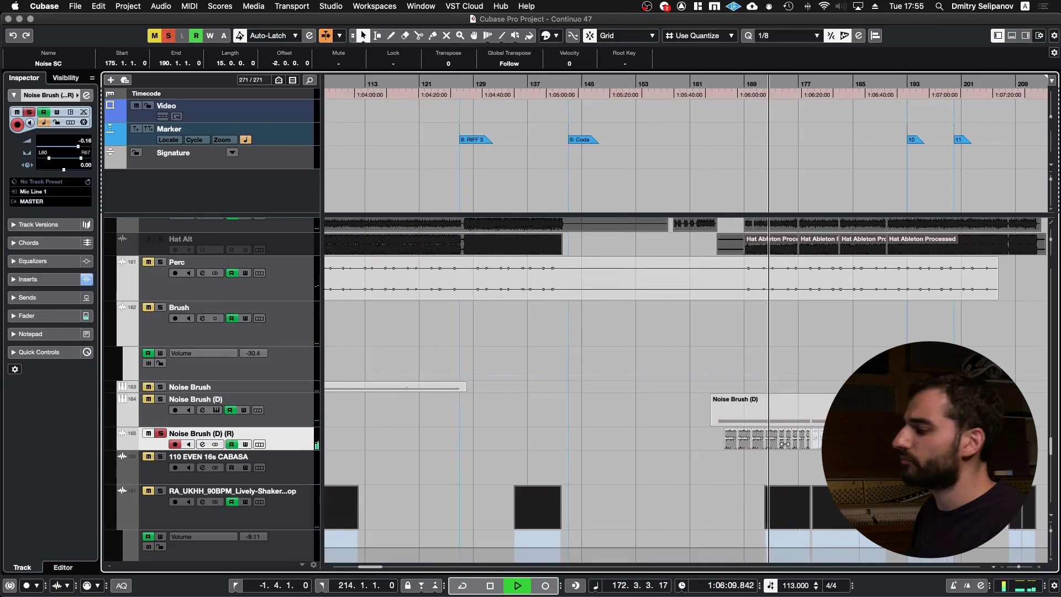
key(space)
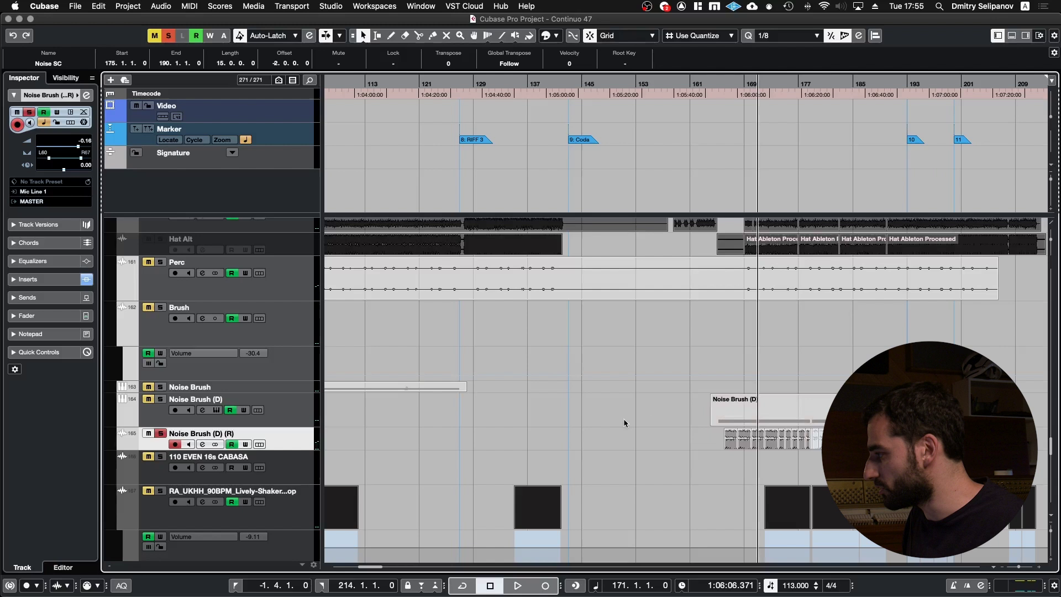
Select the first Noise Shaker event on the Noise Brush (D) (R) track and move the playhead to bar 165
scroll(663, 426, right, 2)
scroll(663, 425, down, 1)
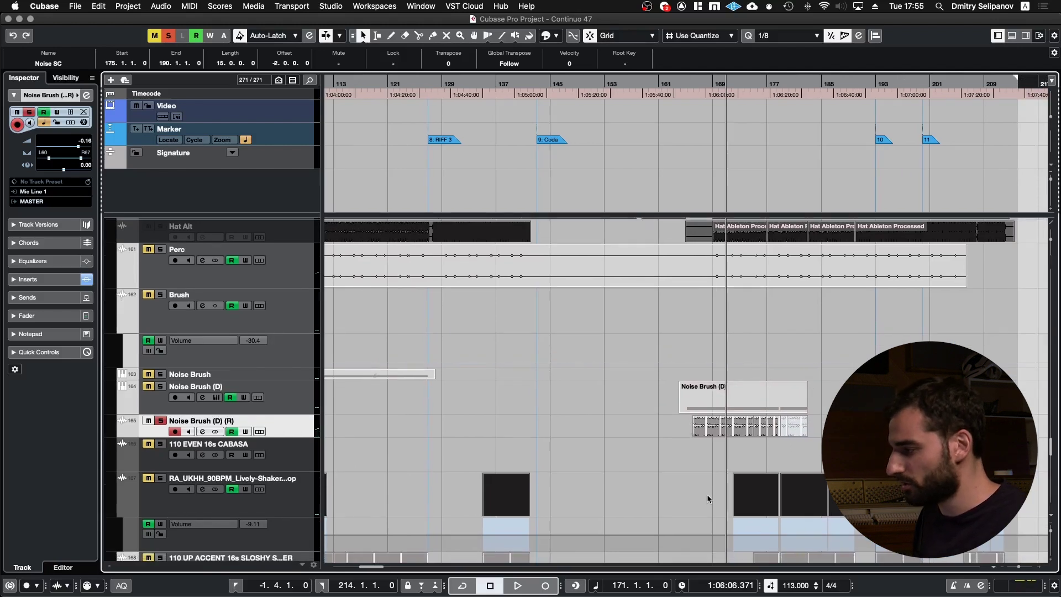
click(702, 432)
key(l)
key(KP_Subtract)
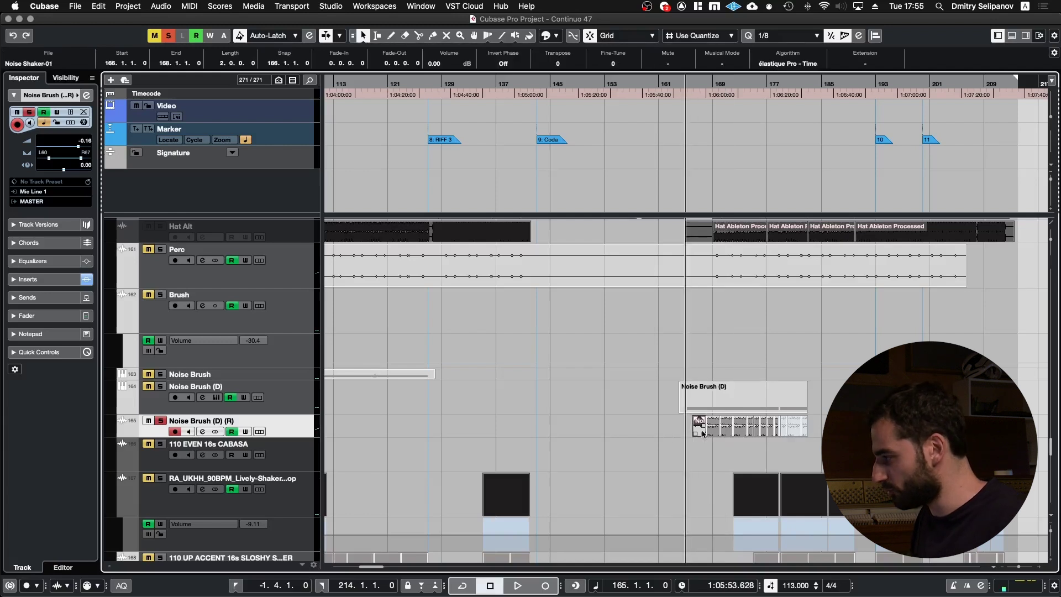
Select the Noise Brush (D) event at bar 164, open the track's Zebra instrument, and display its MSEG 1 envelope
click(705, 398)
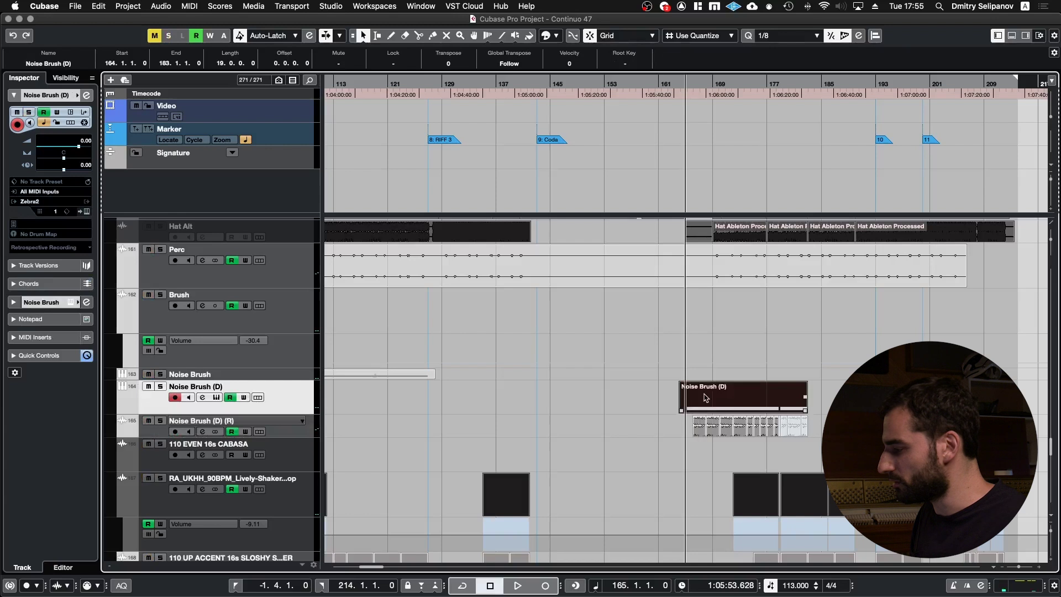
key(e)
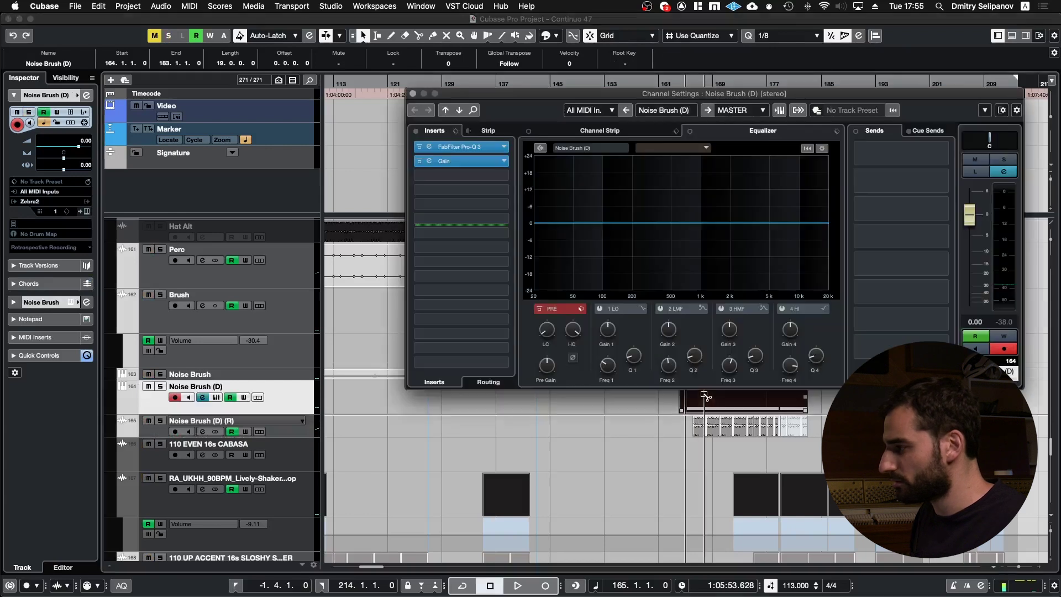
key(e)
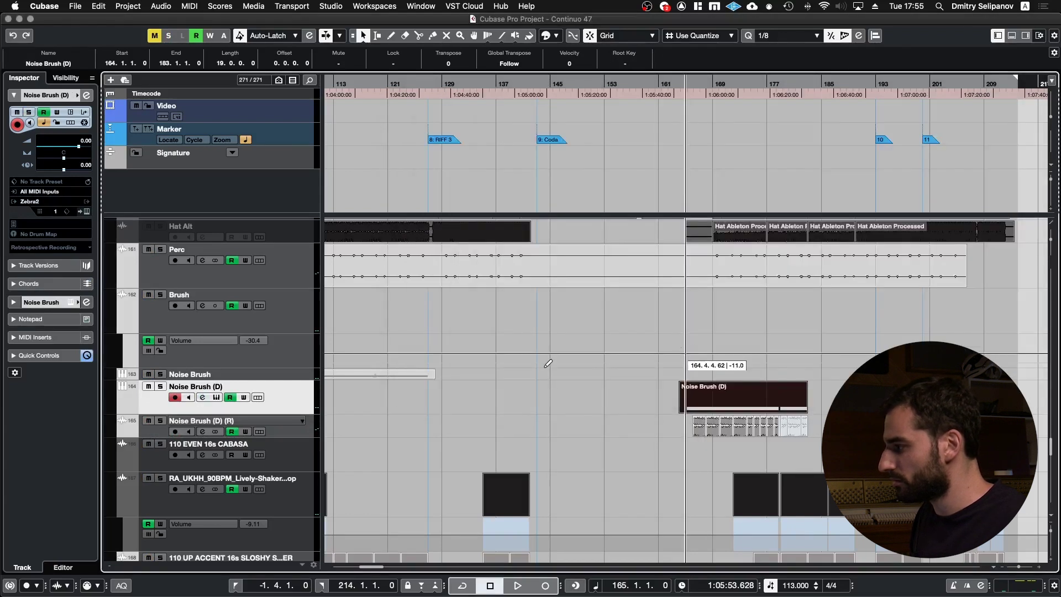
key(shift+e)
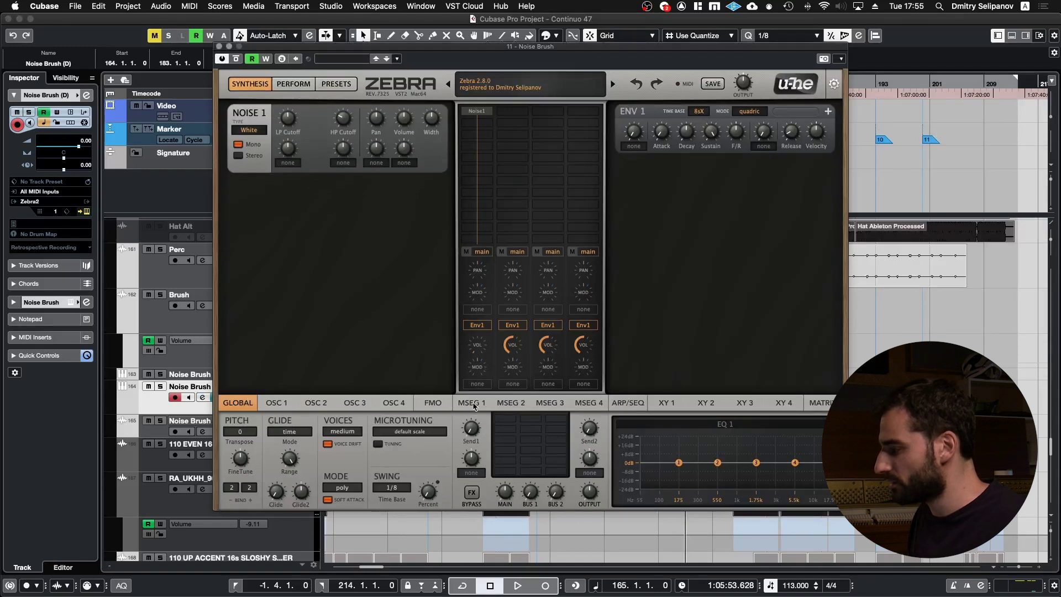
click(472, 403)
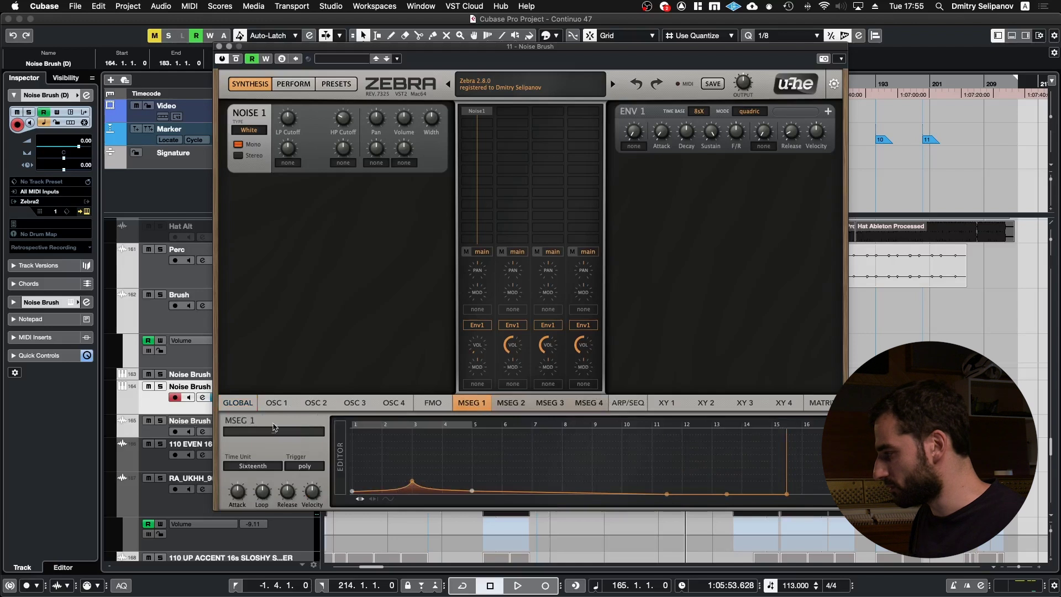
Play the noise brush part from bar 164, soloing Noise Brush (D) and Noise Brush (D) (R) in turn to compare them
click(176, 408)
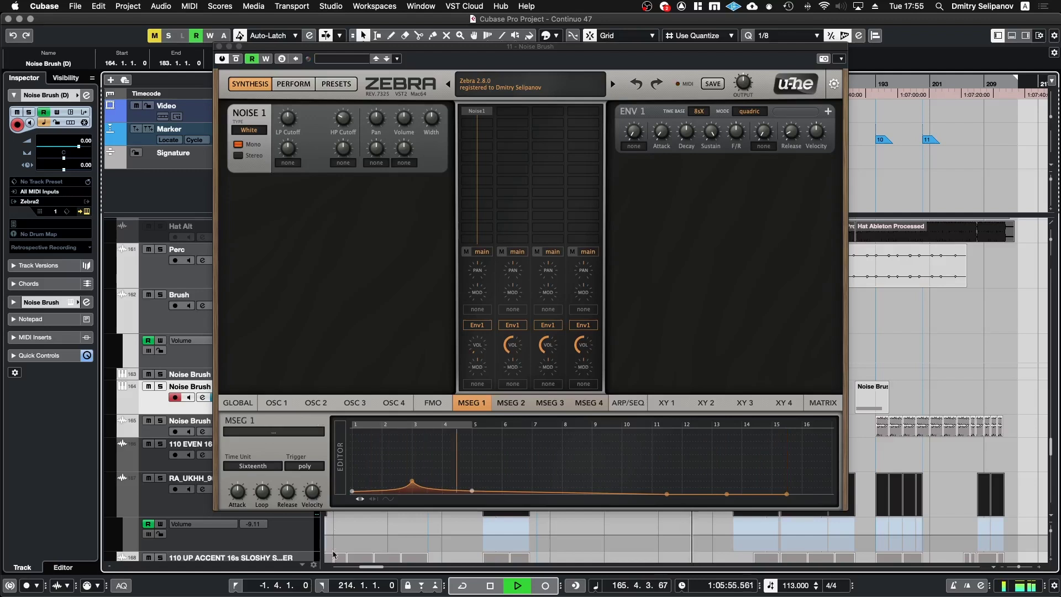
key(s)
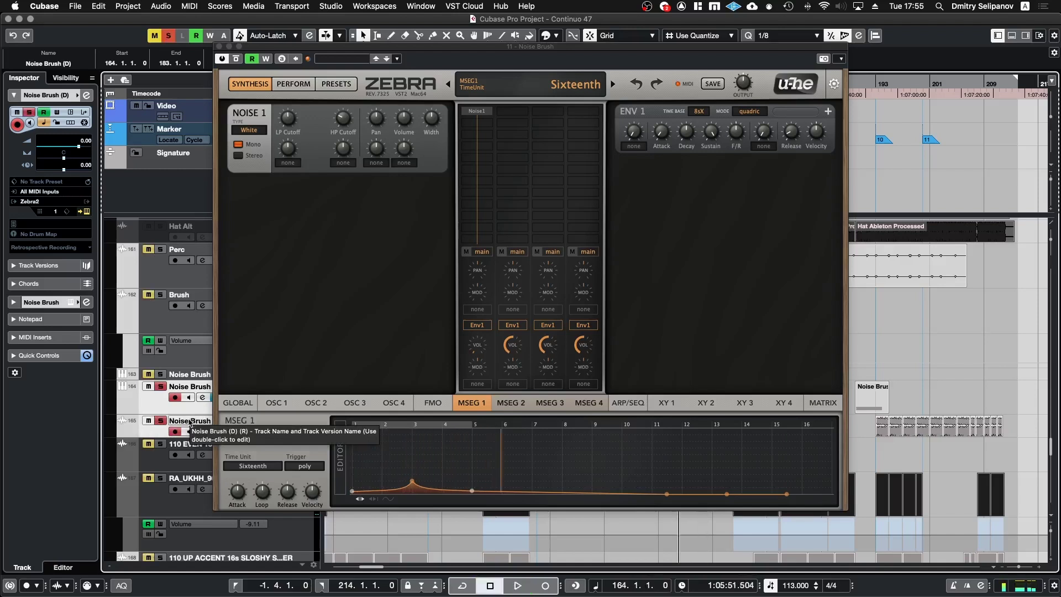
key(s)
click(184, 389)
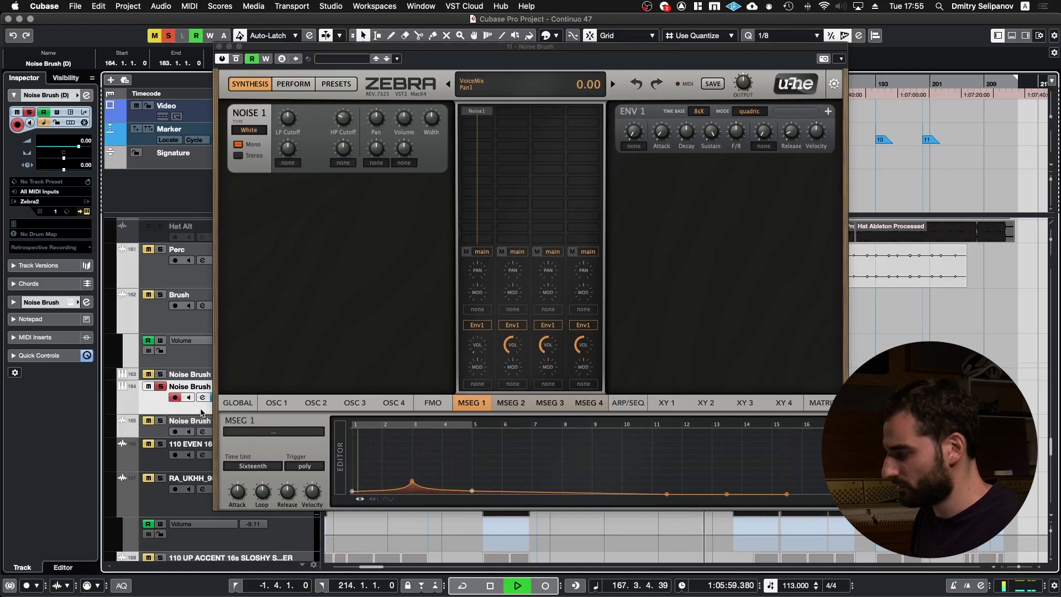
click(183, 422)
key(space)
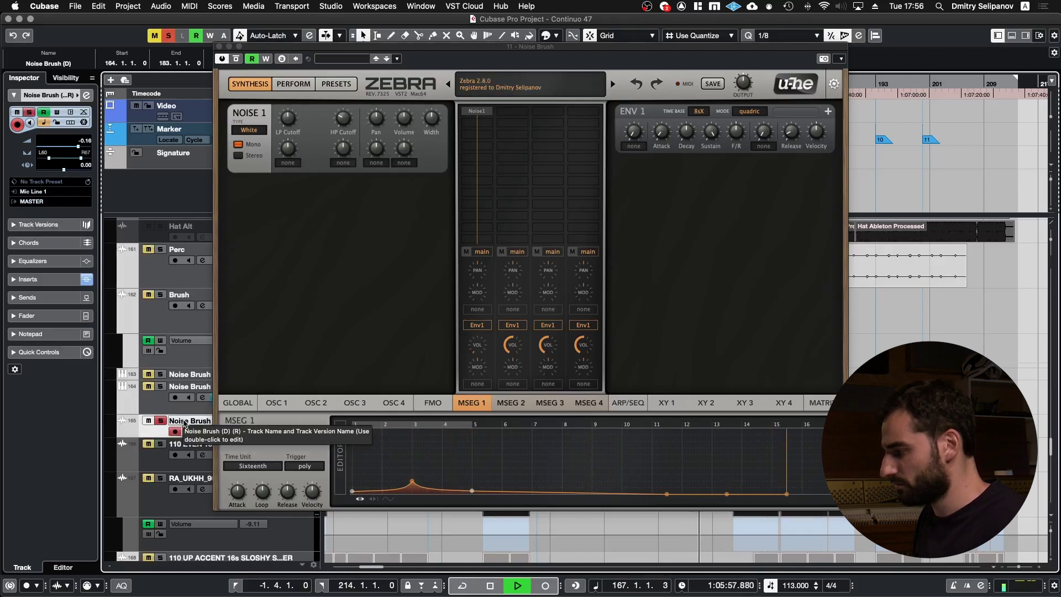
Close the Zebra instrument window, stop playback at bar 167 with solo off, and show a wider range of the timeline
key(e)
key(e)
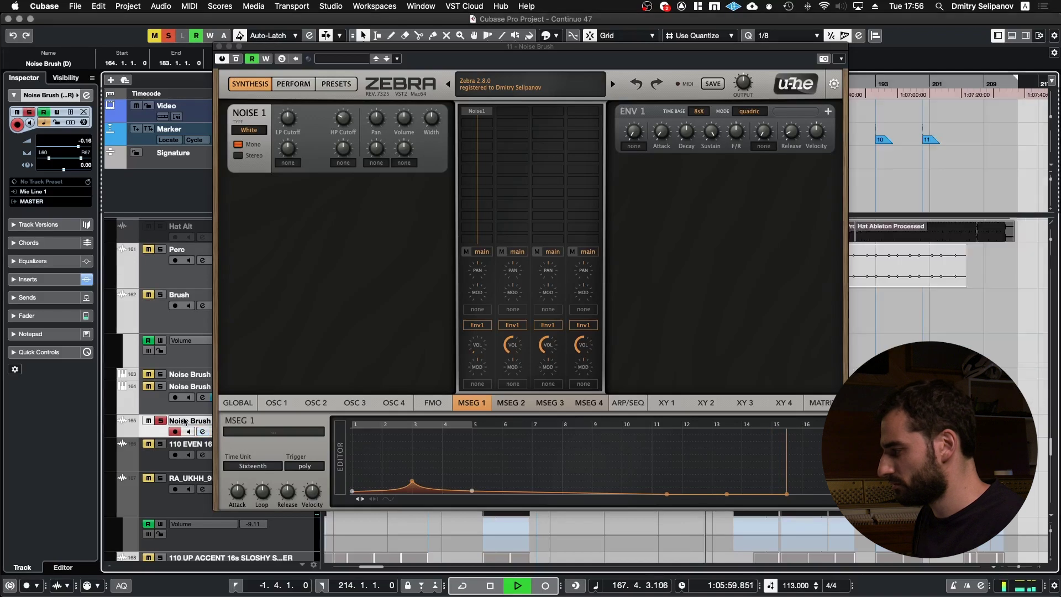
key(super+w)
key(space)
key(g)
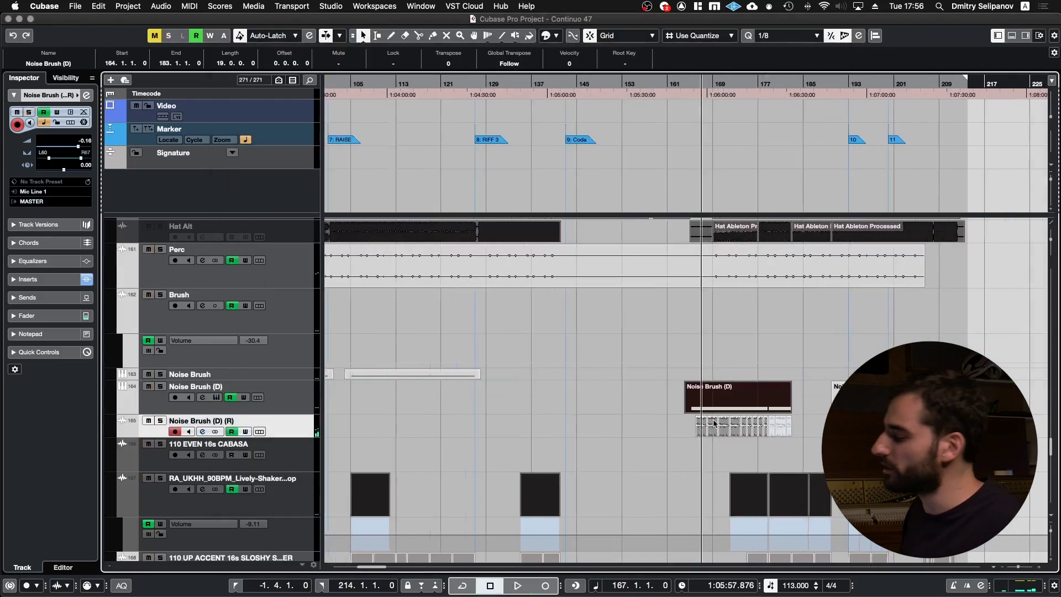
Play the full mix from bar 167 while examining the shaker, hat, ride and noise tracks
scroll(714, 424, left, 1)
key(space)
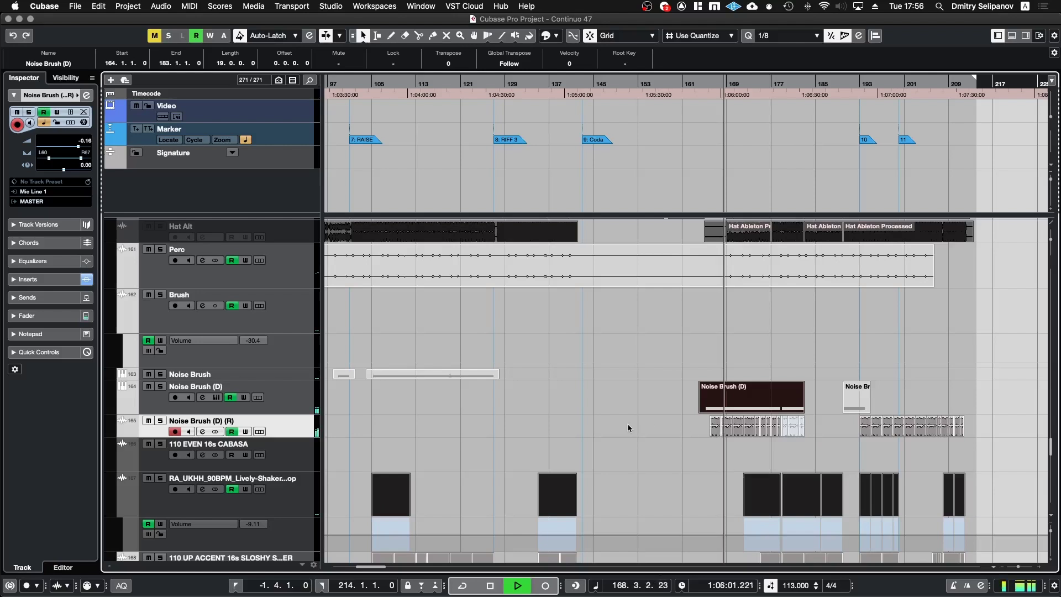
scroll(628, 423, down, 5)
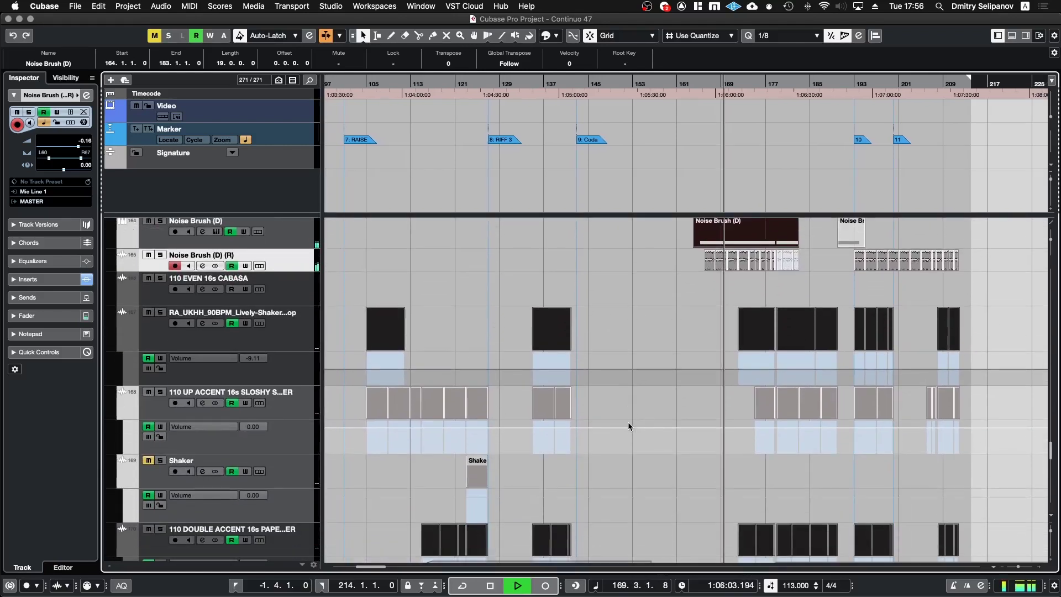
scroll(794, 409, up, 2)
scroll(794, 409, down, 2)
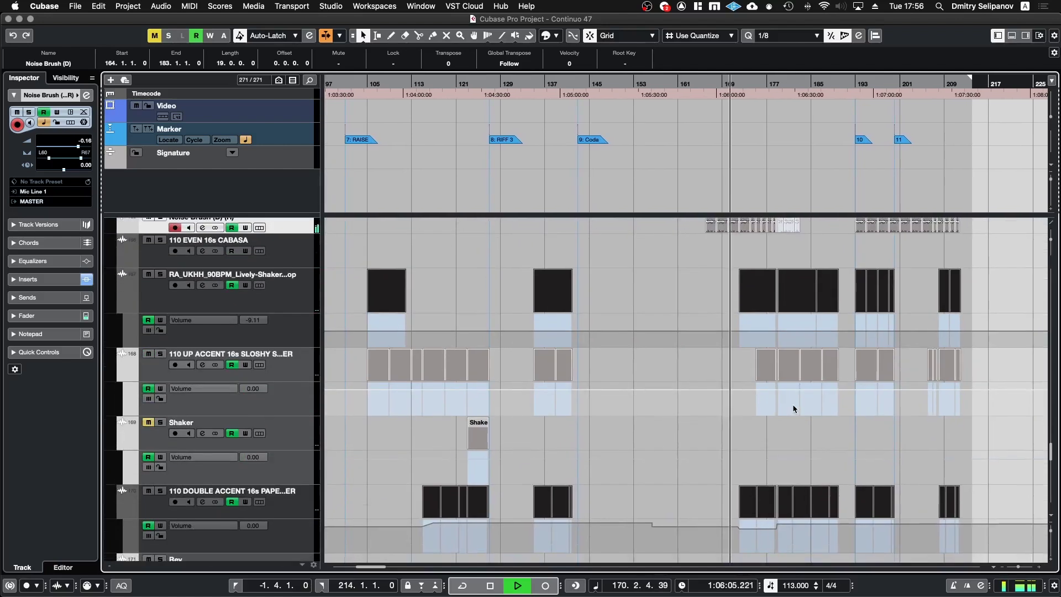
scroll(794, 409, up, 5)
scroll(794, 409, up, 8)
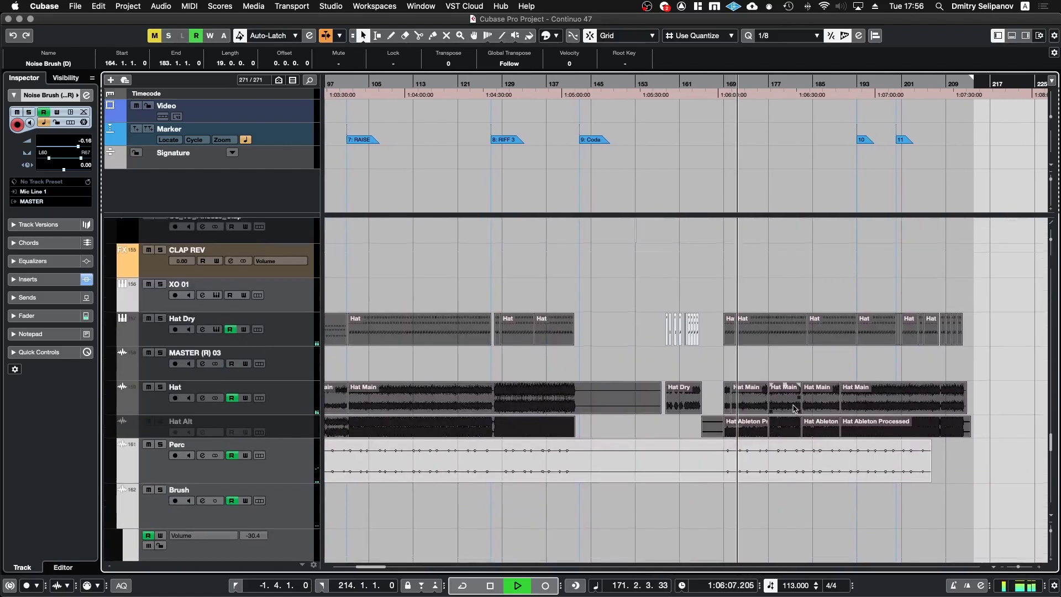
scroll(794, 409, up, 1)
scroll(794, 409, up, 3)
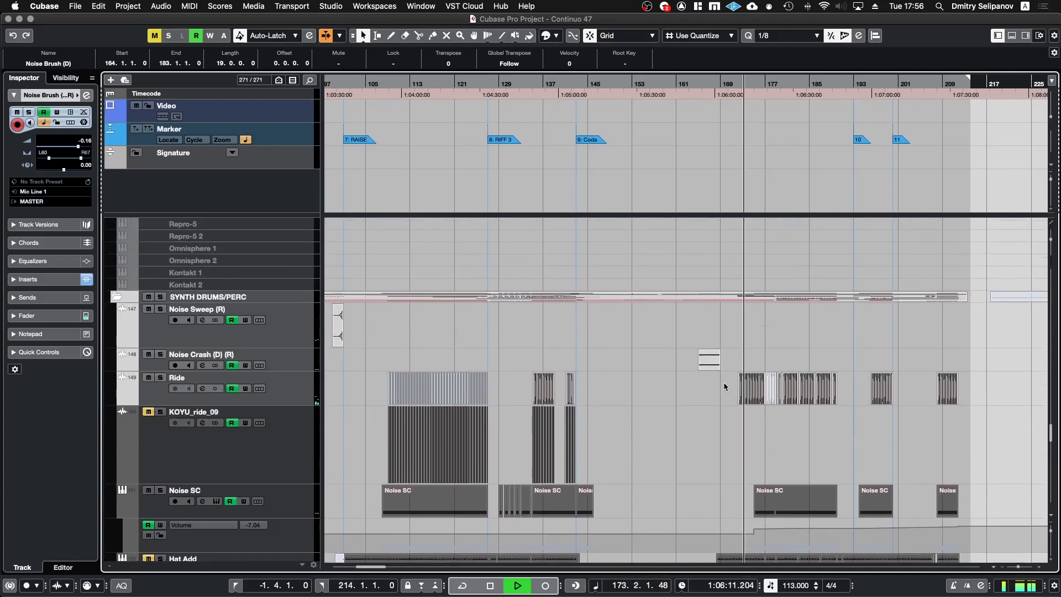
Continue the full mix past bar 173 while examining the bx_oberhausen, Buchla Easel and Moog Bass parts around bars 175 to 190
scroll(768, 409, up, 8)
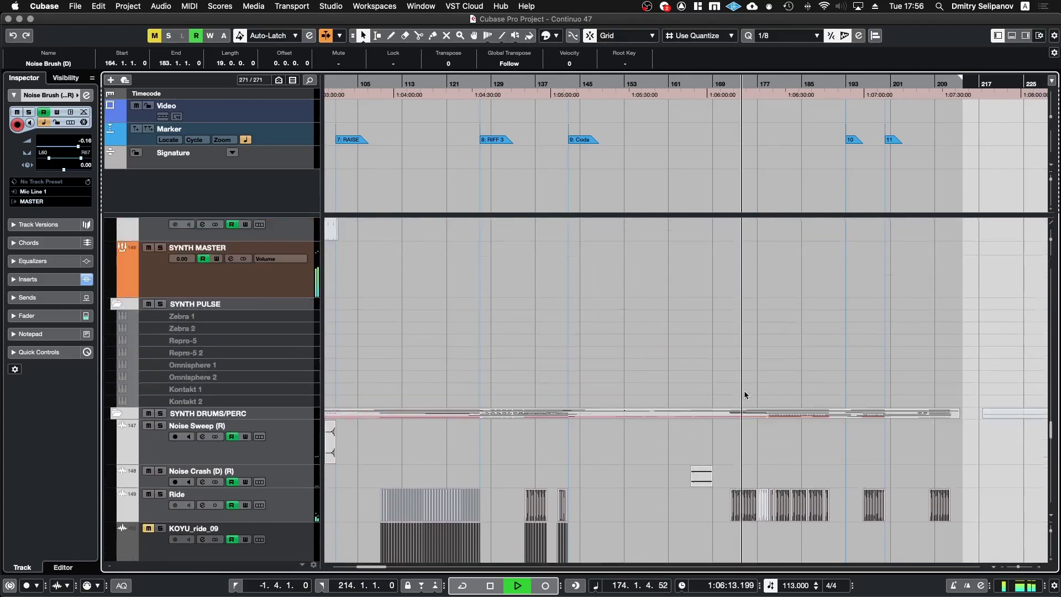
scroll(745, 394, up, 4)
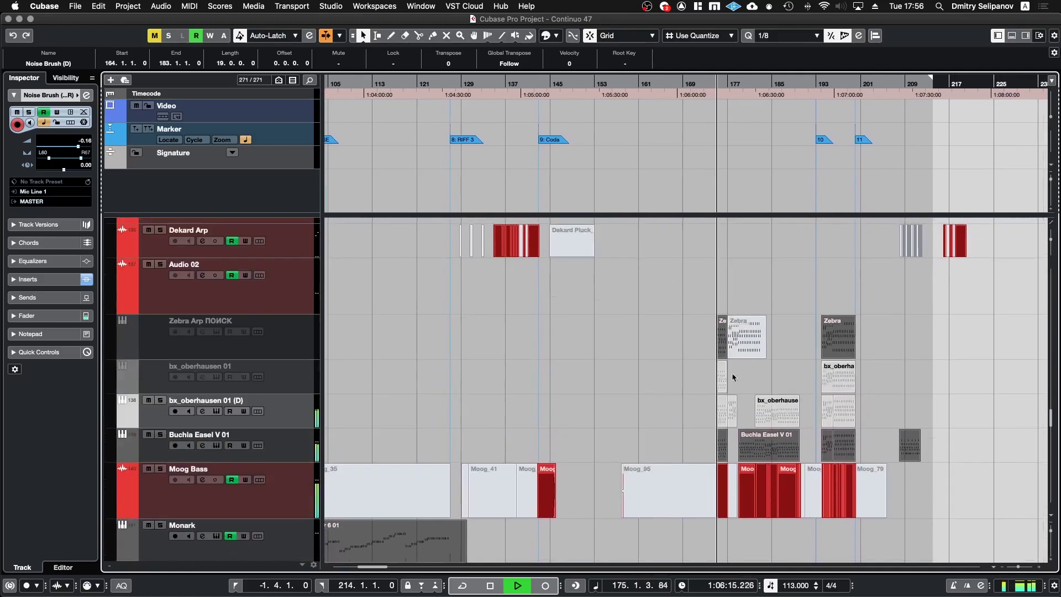
scroll(706, 441, up, 3)
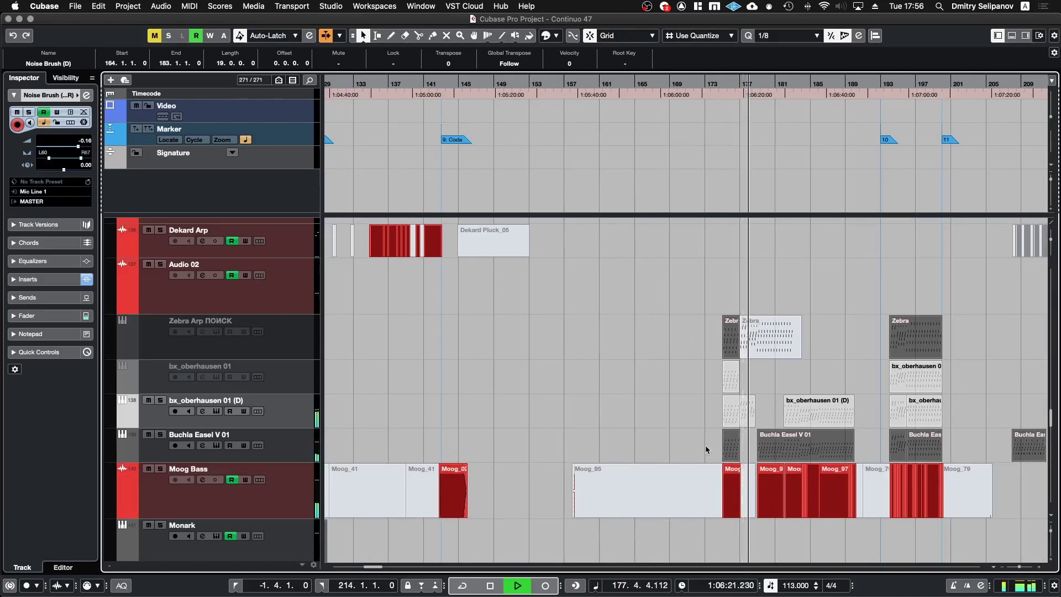
scroll(713, 447, right, 5)
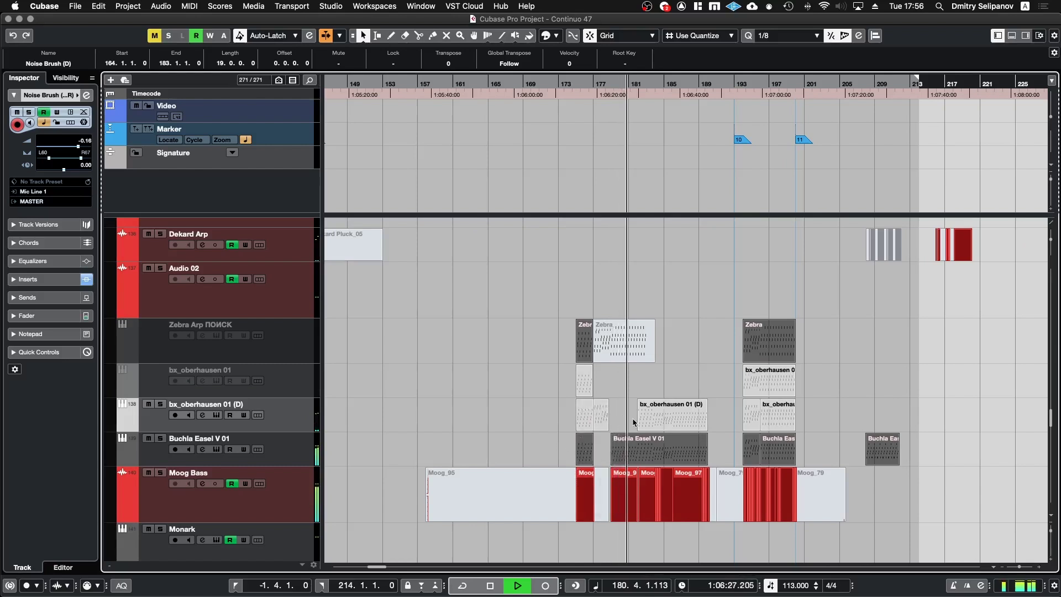
scroll(635, 423, up, 3)
scroll(634, 423, up, 2)
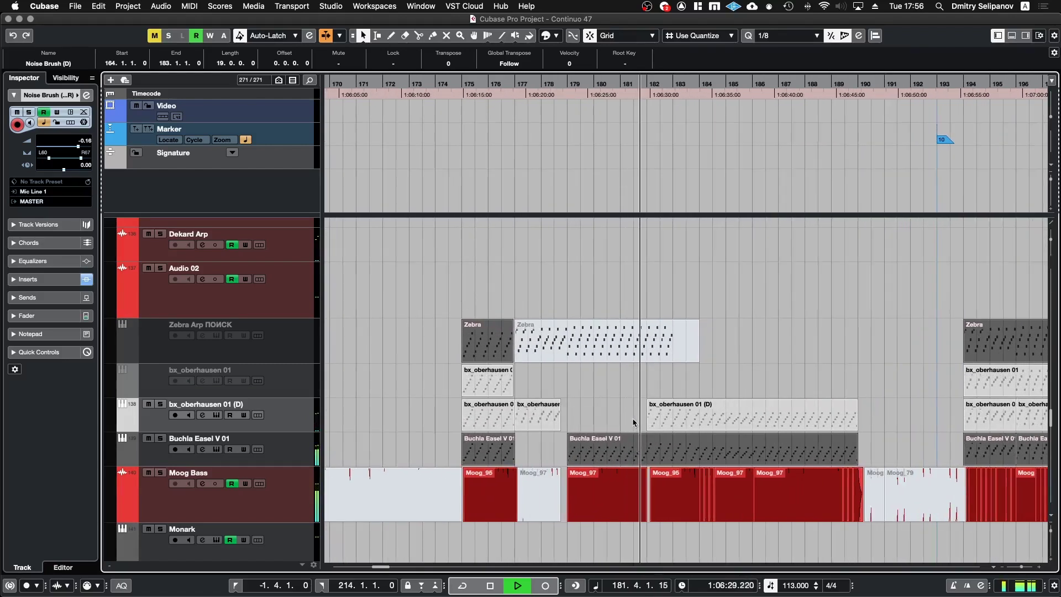
Stop playback and select the bx_oberhausen 01 (D), Buchla Easel V 01 and Moog Bass events from bar 175 together
key(space)
drag(446, 410, 605, 422)
drag(436, 444, 611, 450)
shift+click(500, 491)
shift+click(610, 495)
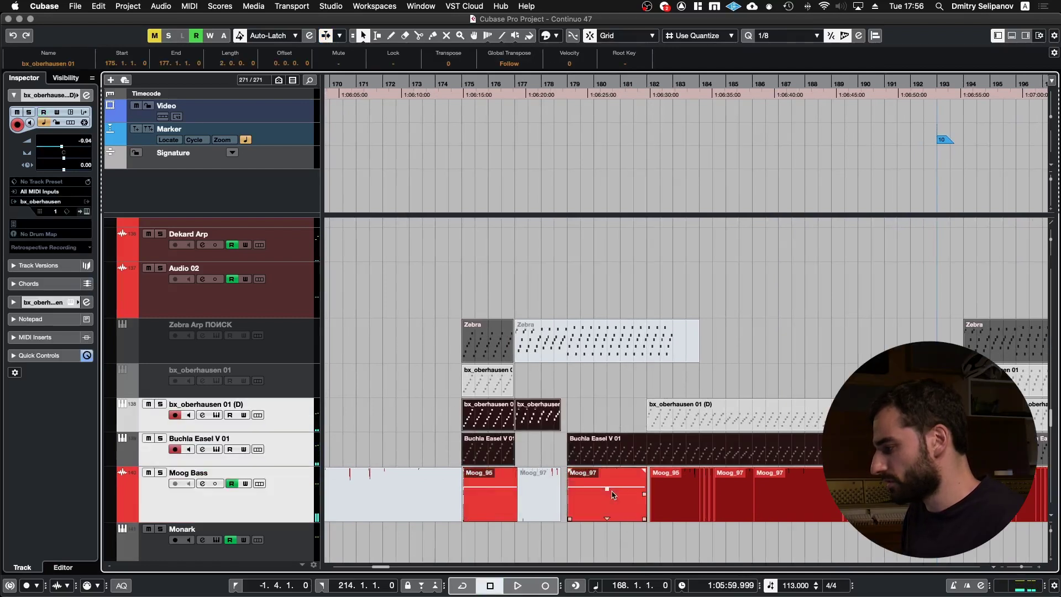
Leave the Moog Bass events out of the selection and play bx_oberhausen 01 (D) and Buchla Easel V 01 in solo from bar 175
shift+click(481, 496)
shift+click(612, 496)
key(l)
key(KP_Subtract)
key(l)
key(s)
key(space)
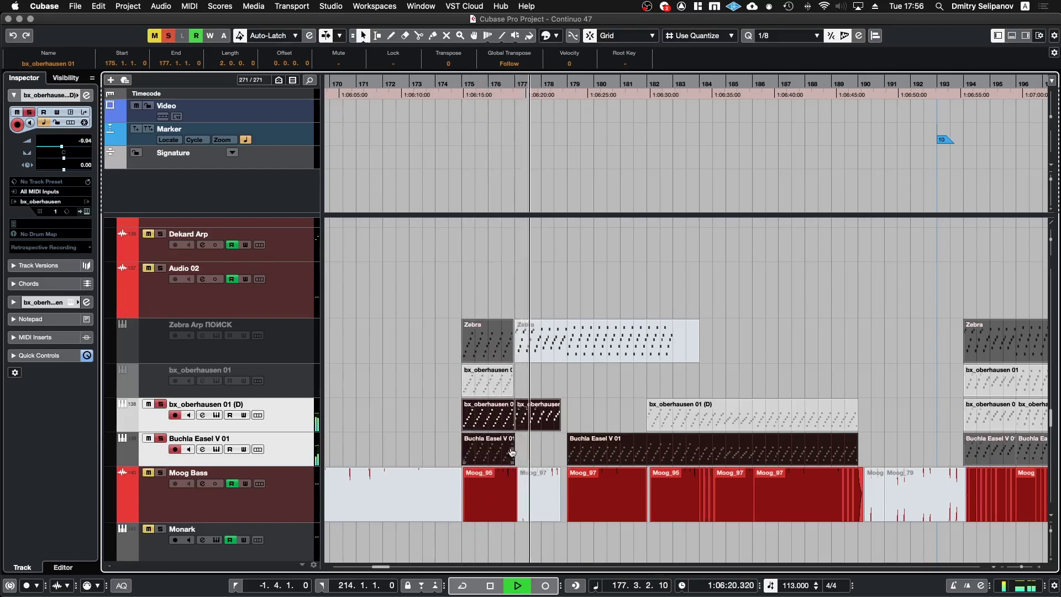
key(h)
key(h)
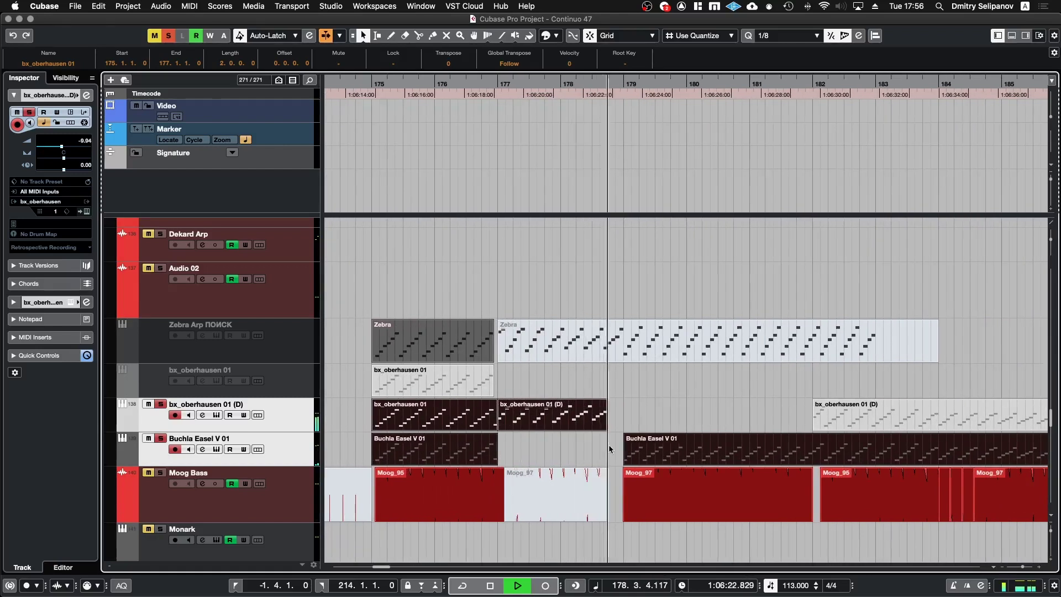
click(511, 460)
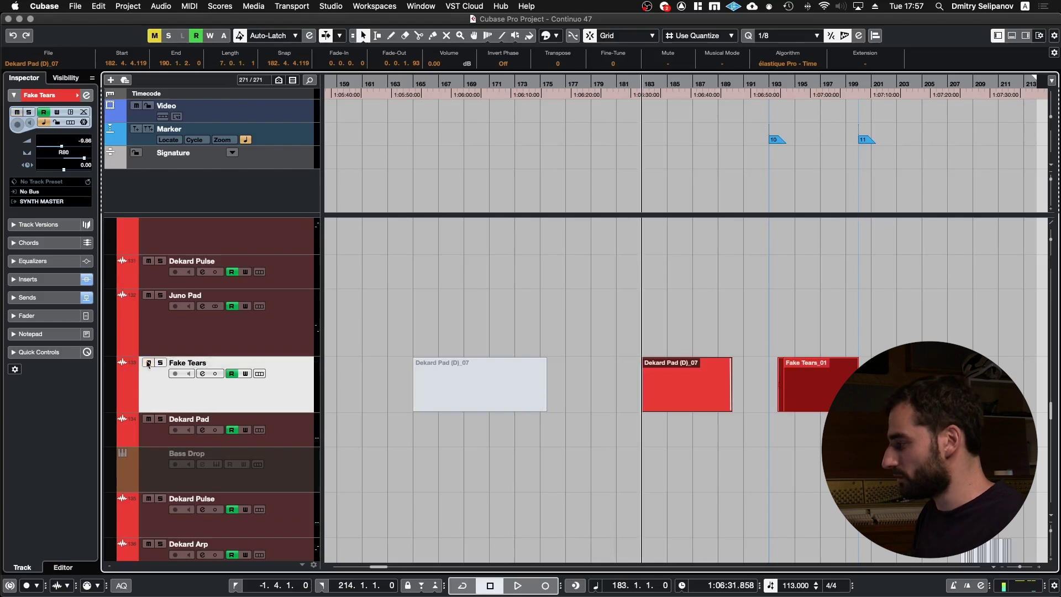
Audition the Dekard Pad (D)_07 event on the Fake Tears track in solo from bar 183
click(451, 369)
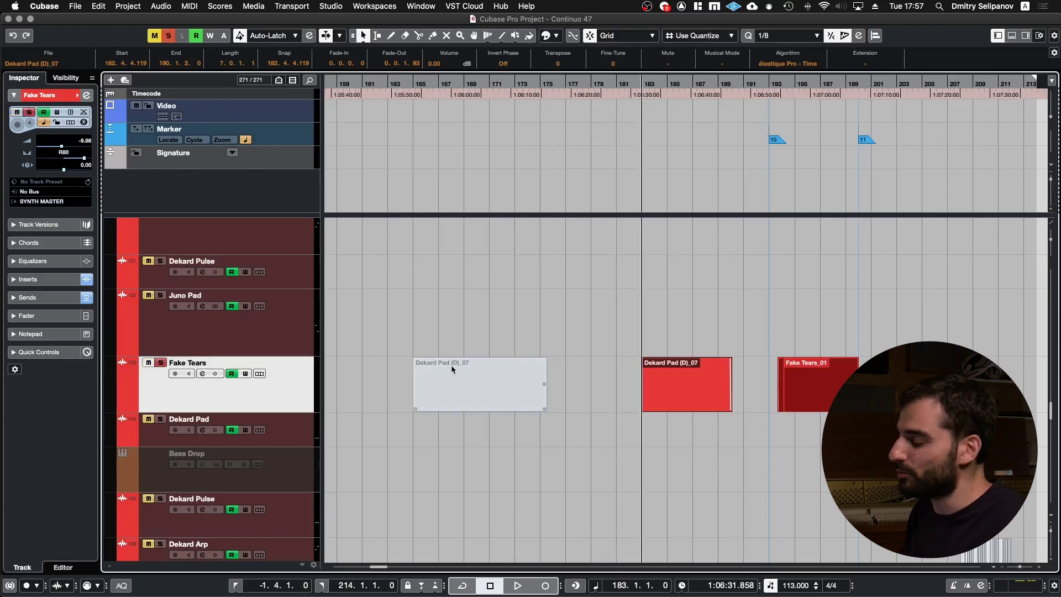
click(539, 441)
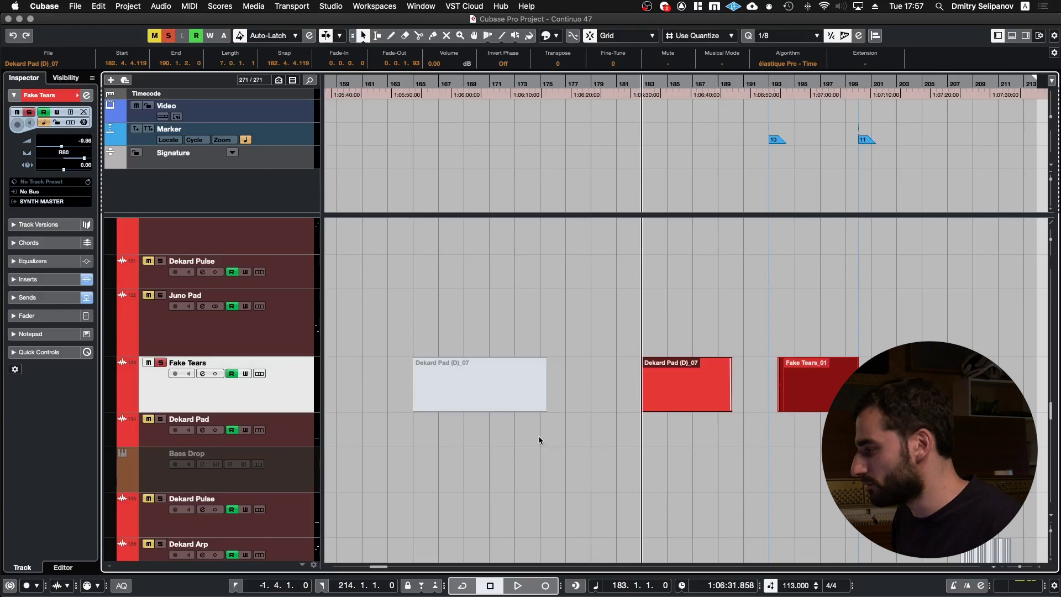
key(space)
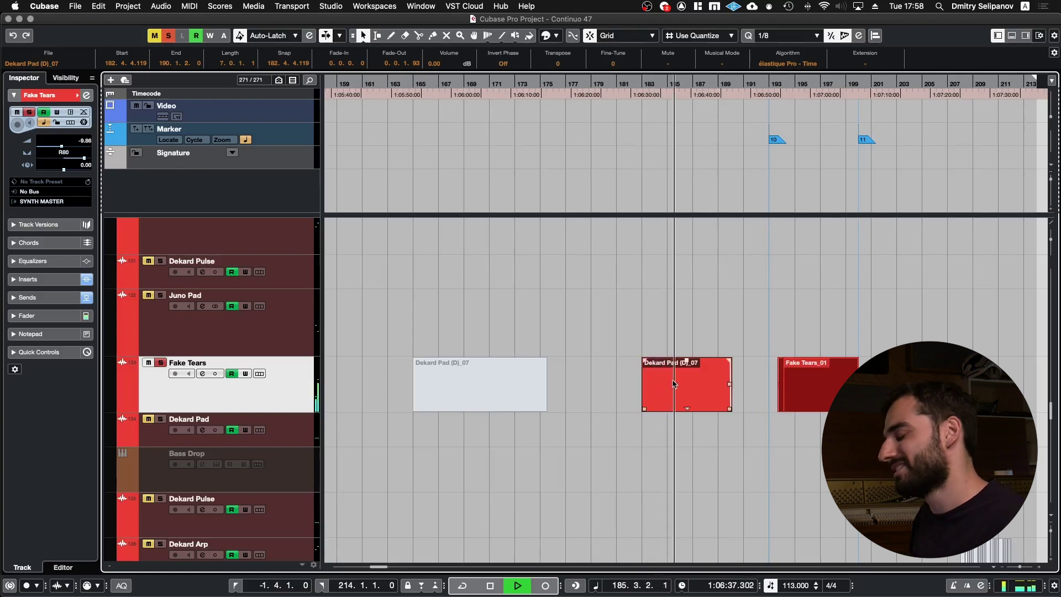
key(space)
Play the full mix from bar 182 to hear the Dekard Pad (D)_07 event in context
key(KP_Subtract)
scroll(639, 369, up, 3)
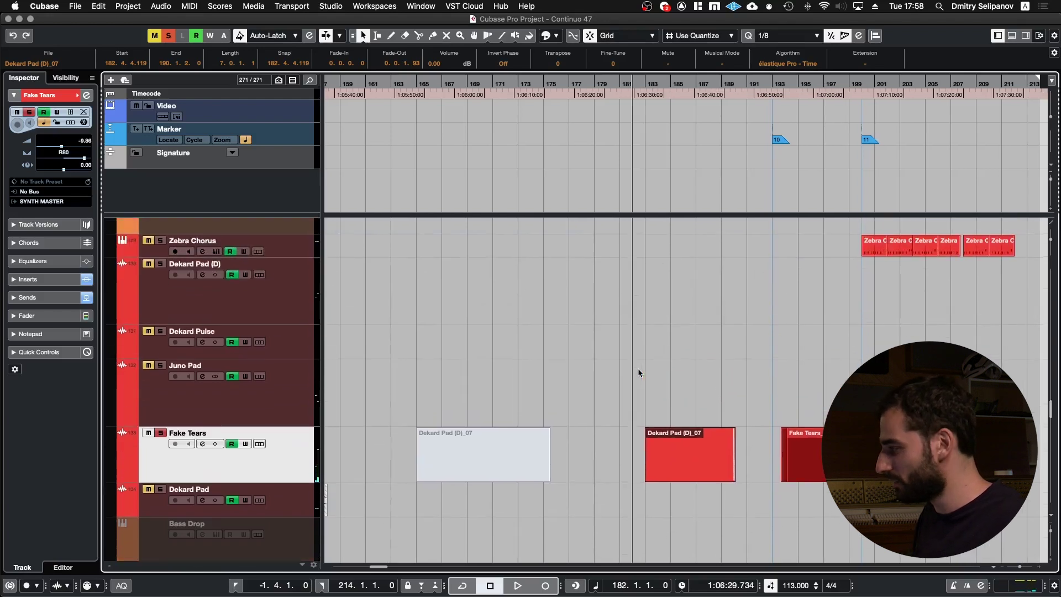
key(space)
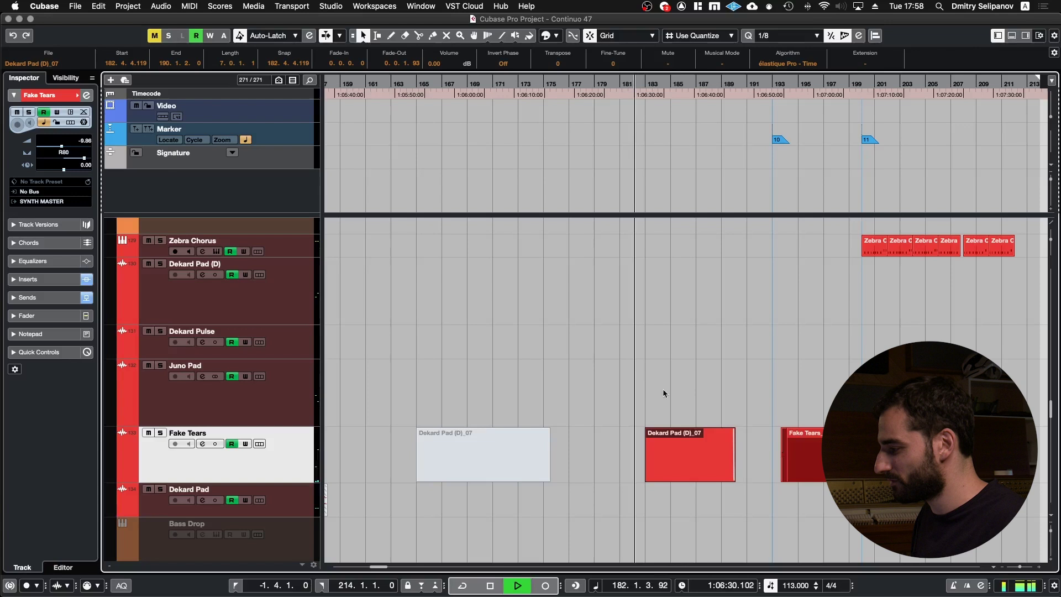
key(h)
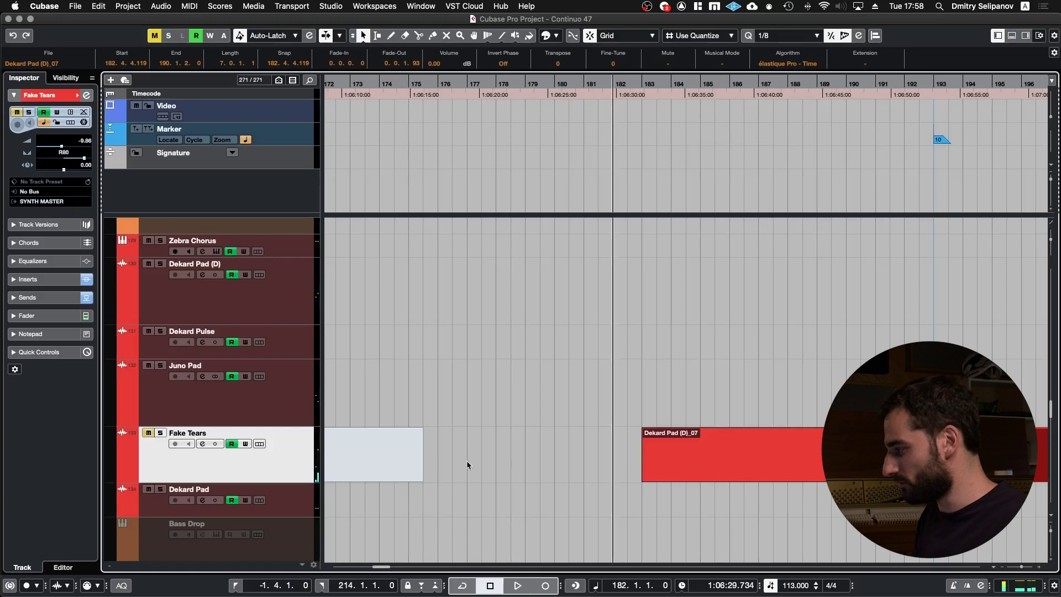
Look over the Dekard Riff, Moog (D) and Fake Tears tracks around bars 175 to 190, leaving the Dekard Pad (D)_07 event deselected
key(KP_Subtract)
scroll(546, 501, up, 10)
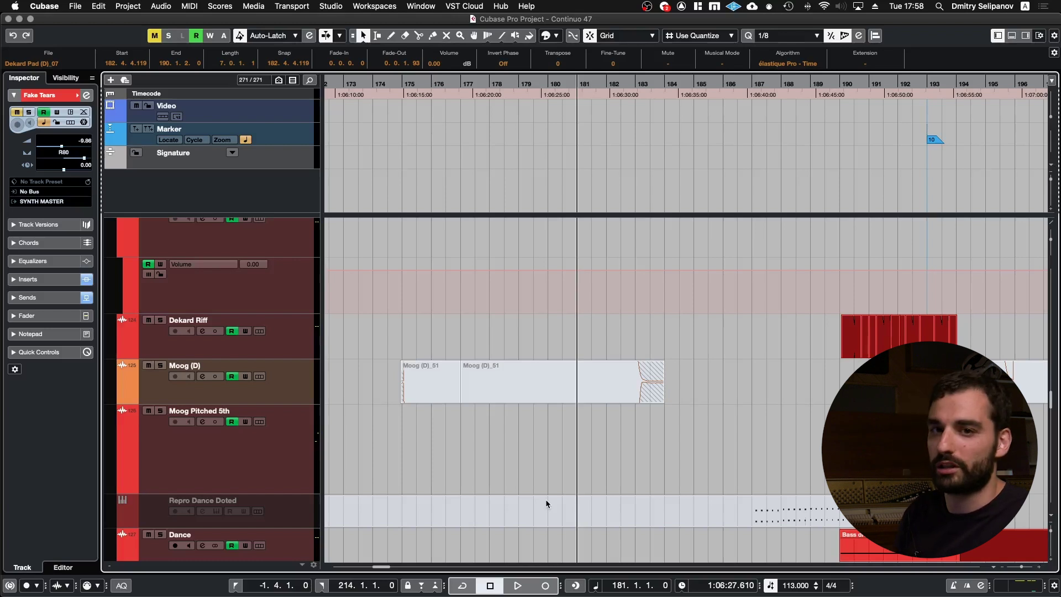
scroll(546, 499, down, 10)
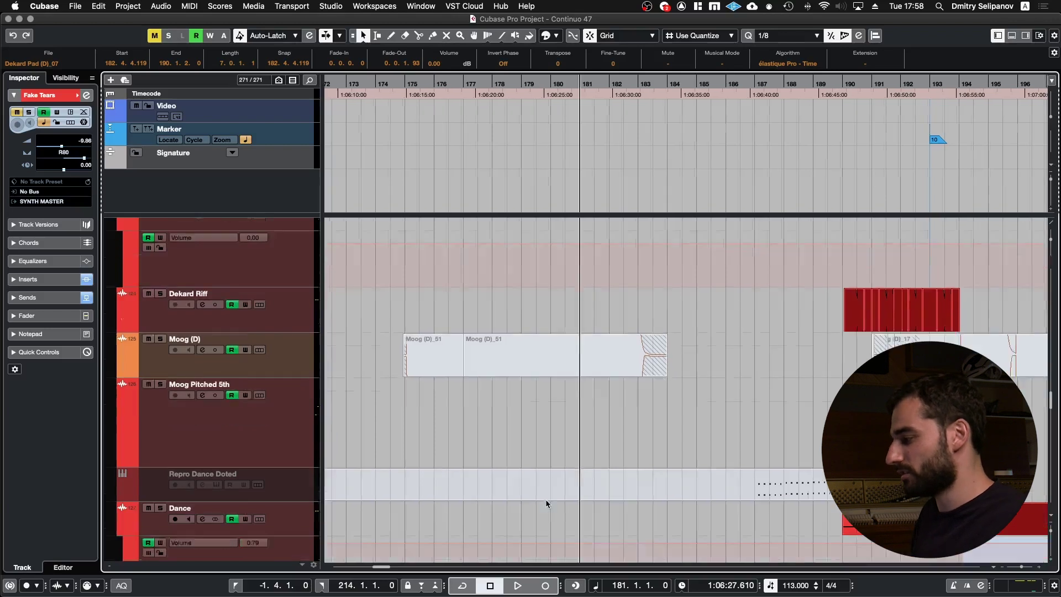
scroll(585, 453, up, 1)
scroll(586, 459, up, 1)
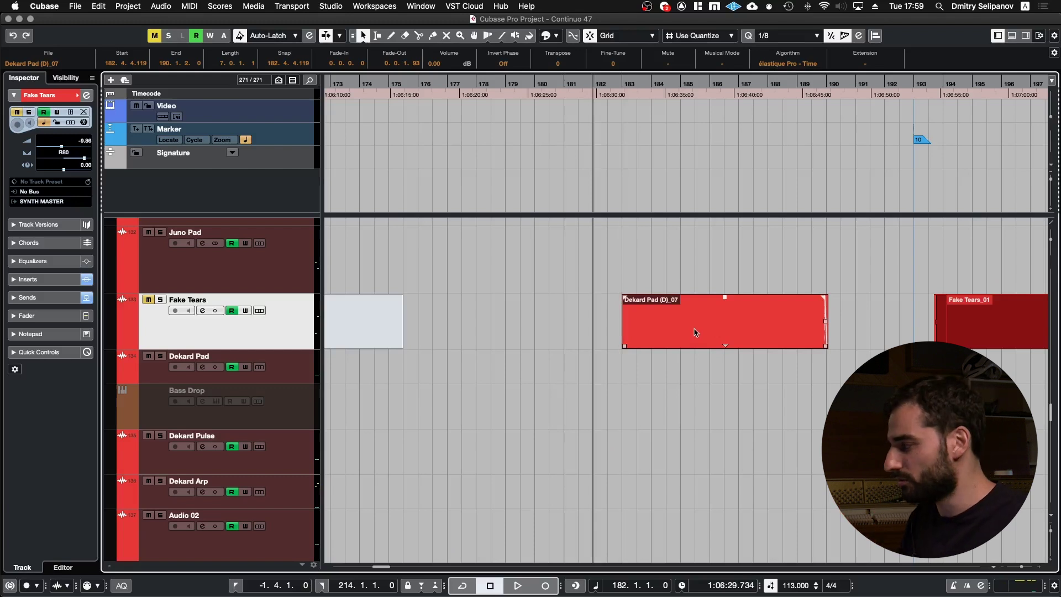
click(655, 342)
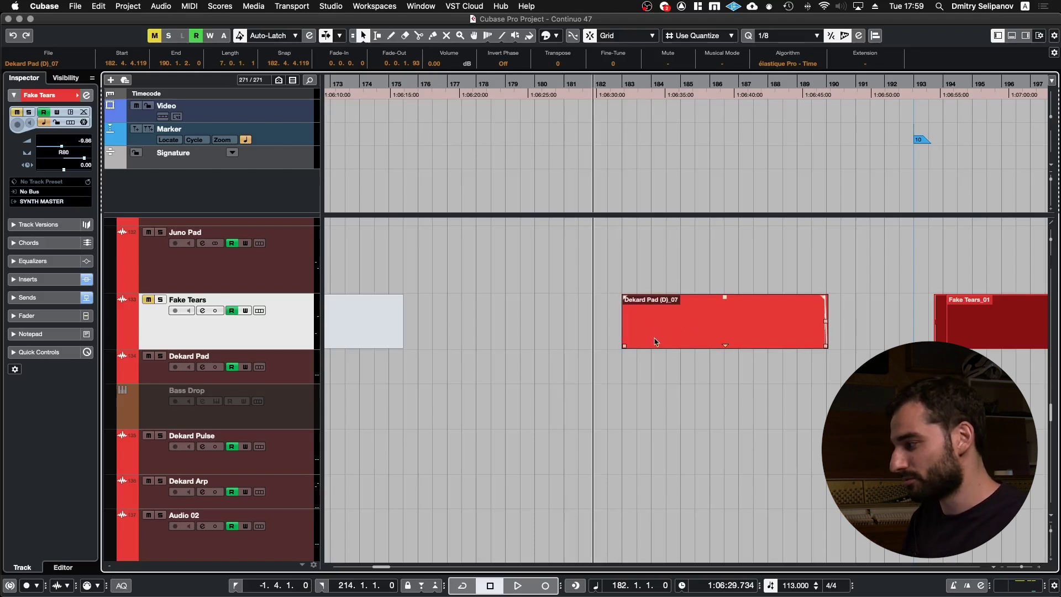
click(600, 332)
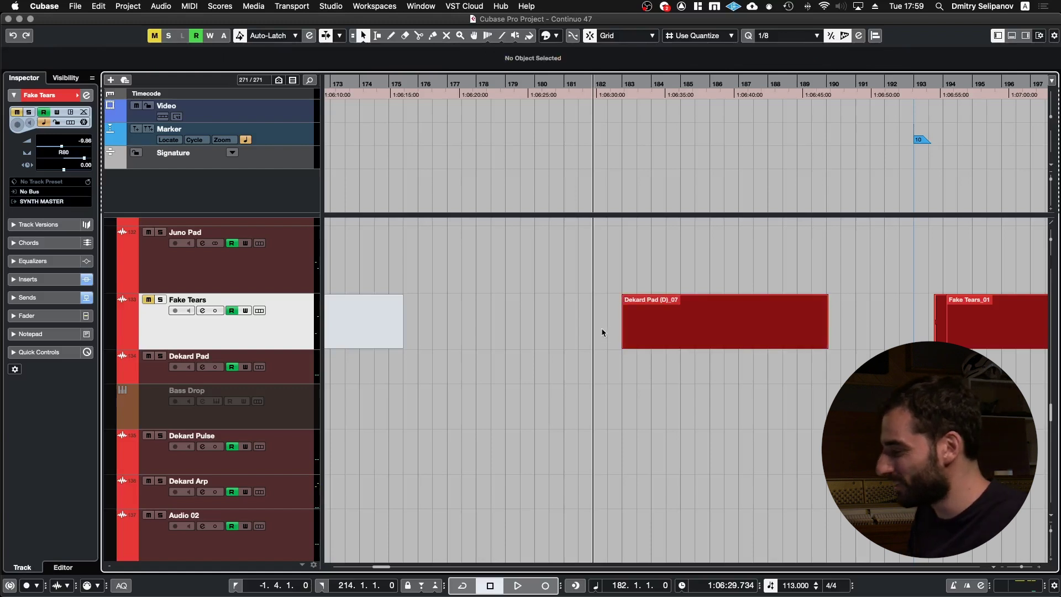
Play from bar 182 with Fake Tears muted while examining the META, Delay Intro, Piano Drops and piano microphone tracks
scroll(517, 336, down, 3)
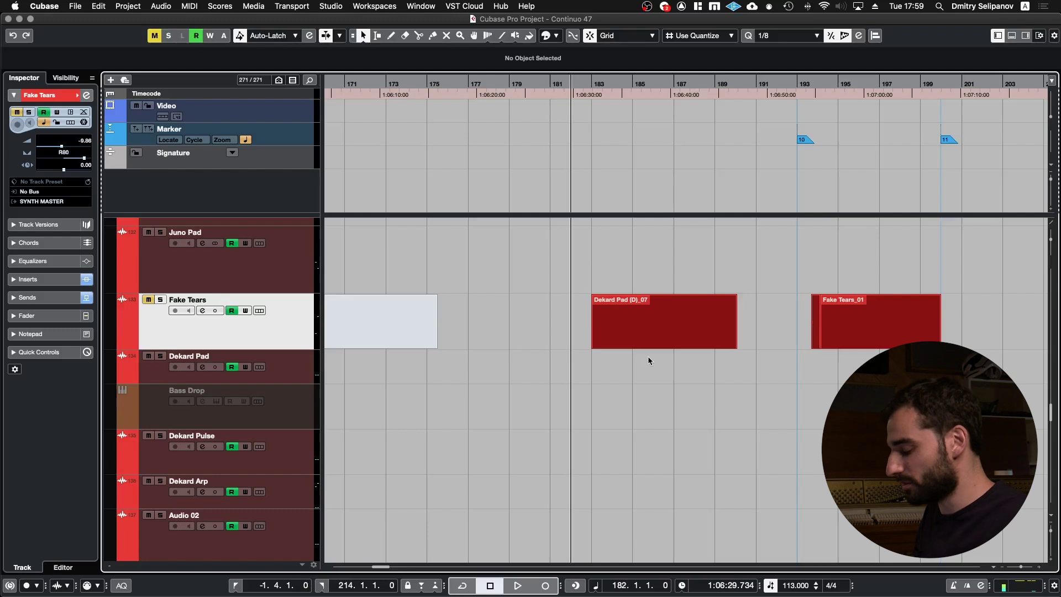
scroll(599, 356, up, 3)
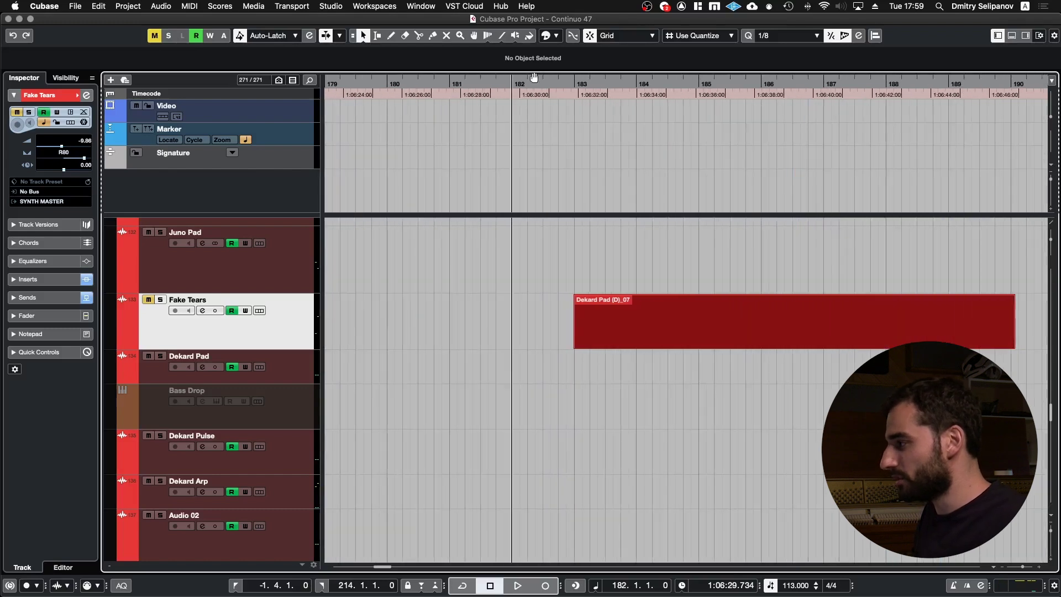
click(542, 82)
scroll(542, 267, up, 5)
scroll(544, 321, down, 2)
scroll(543, 319, up, 10)
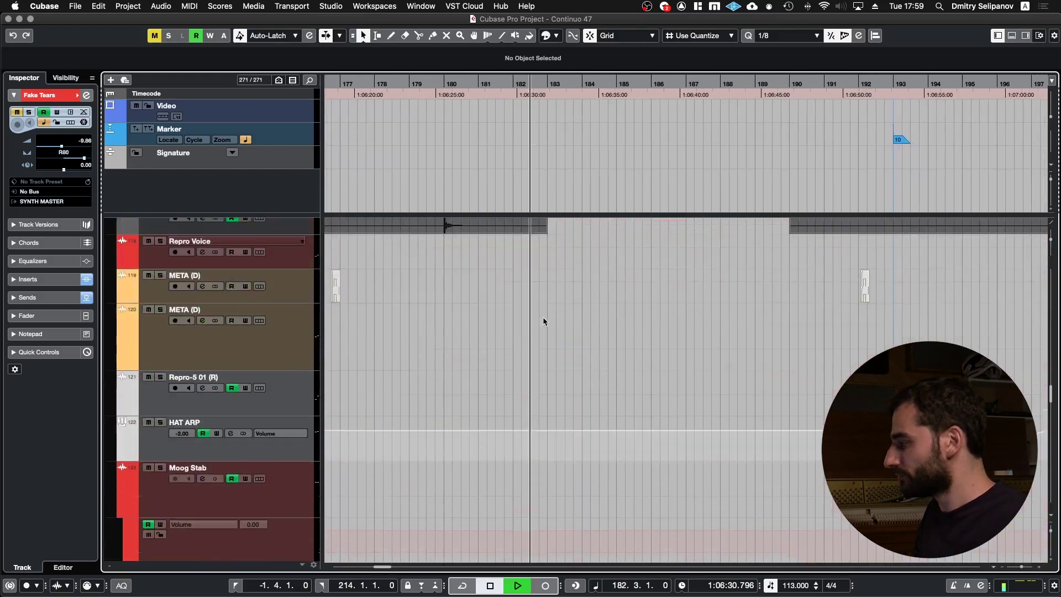
key(space)
scroll(540, 375, up, 12)
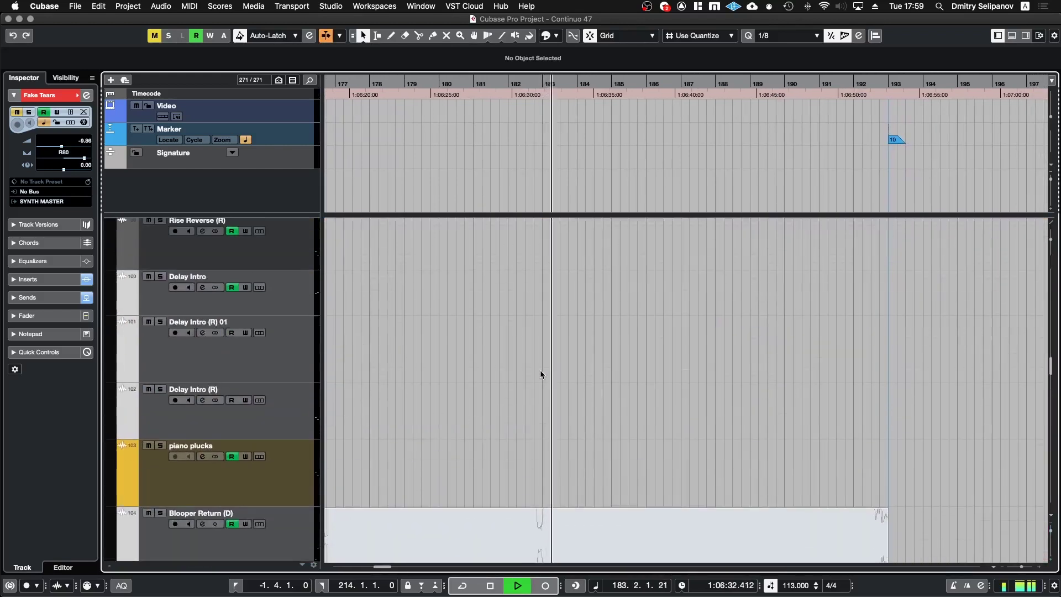
scroll(541, 374, up, 15)
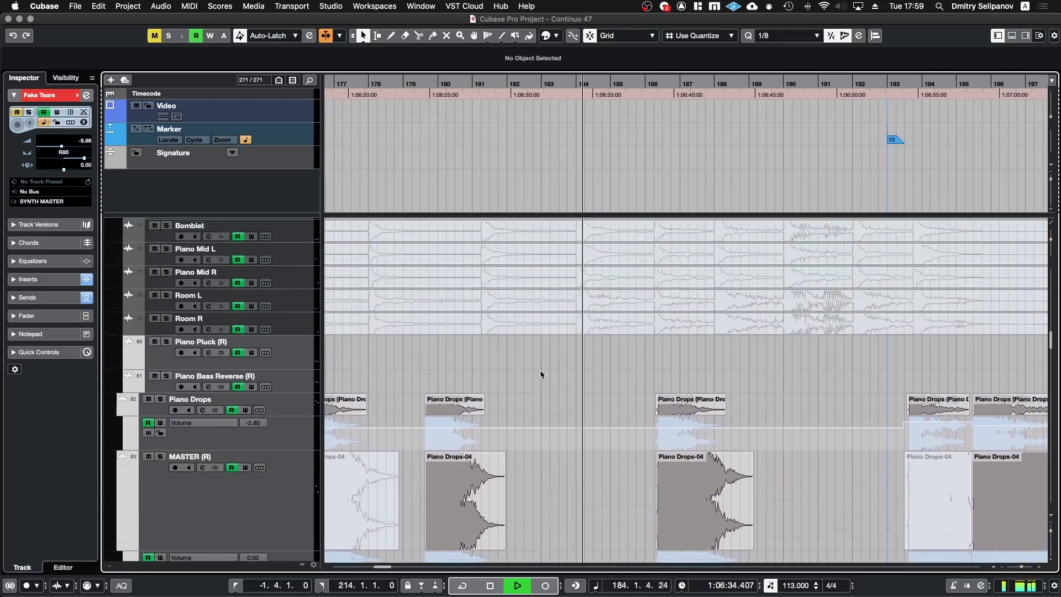
Continue playback to bar 191 while examining the strings groups, Strings Verse and Strings (D) parts, and stop there
scroll(540, 374, up, 12)
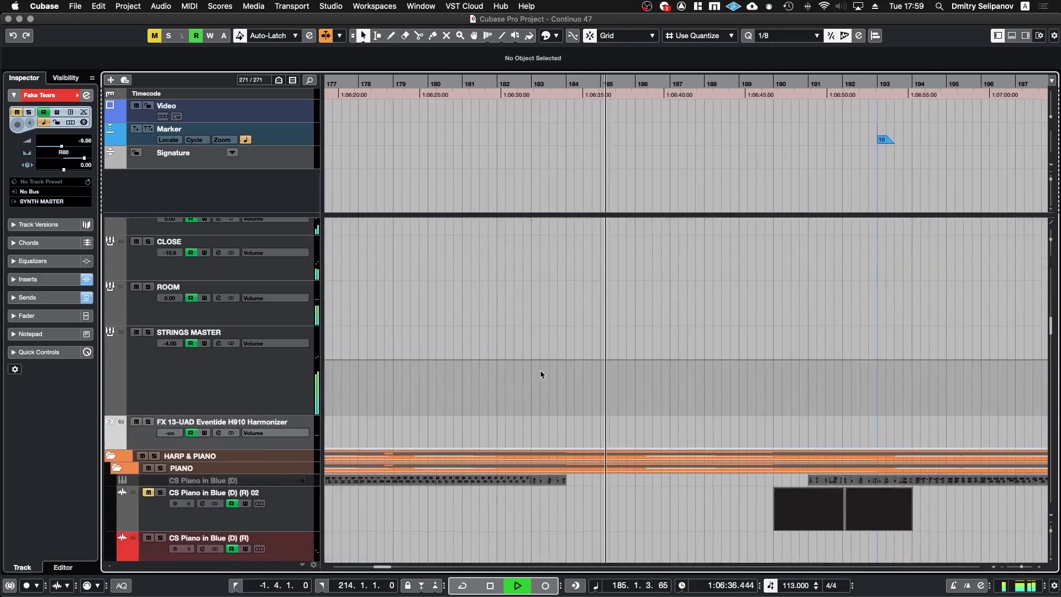
scroll(541, 374, up, 15)
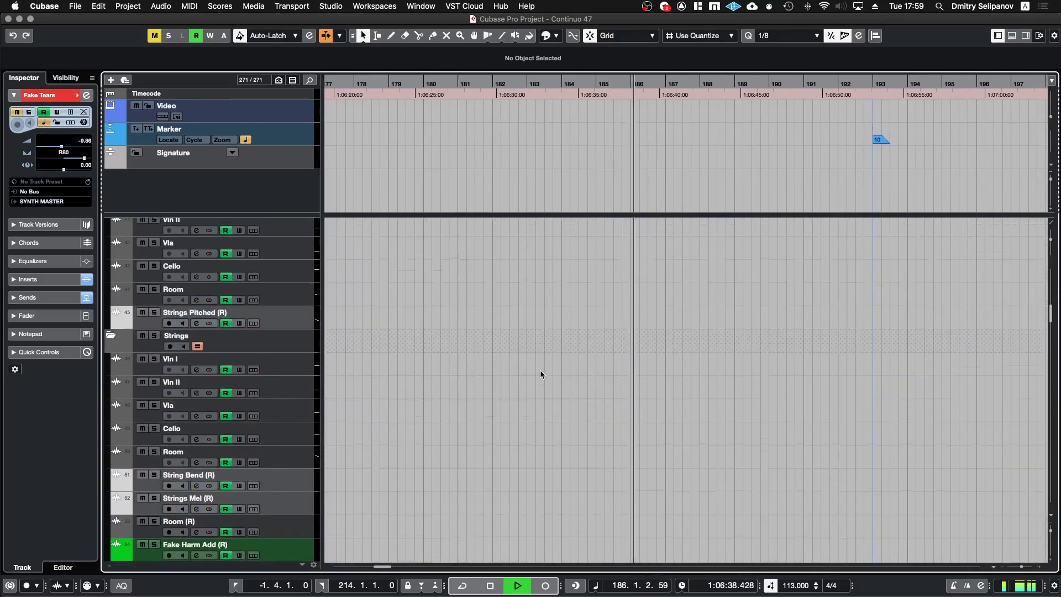
scroll(540, 368, up, 12)
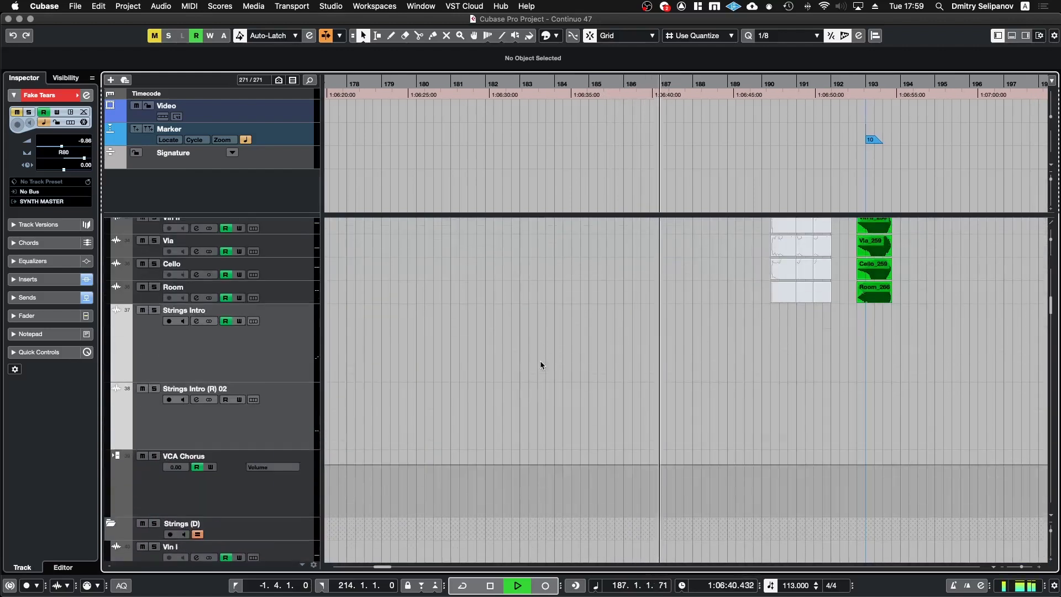
scroll(542, 365, up, 5)
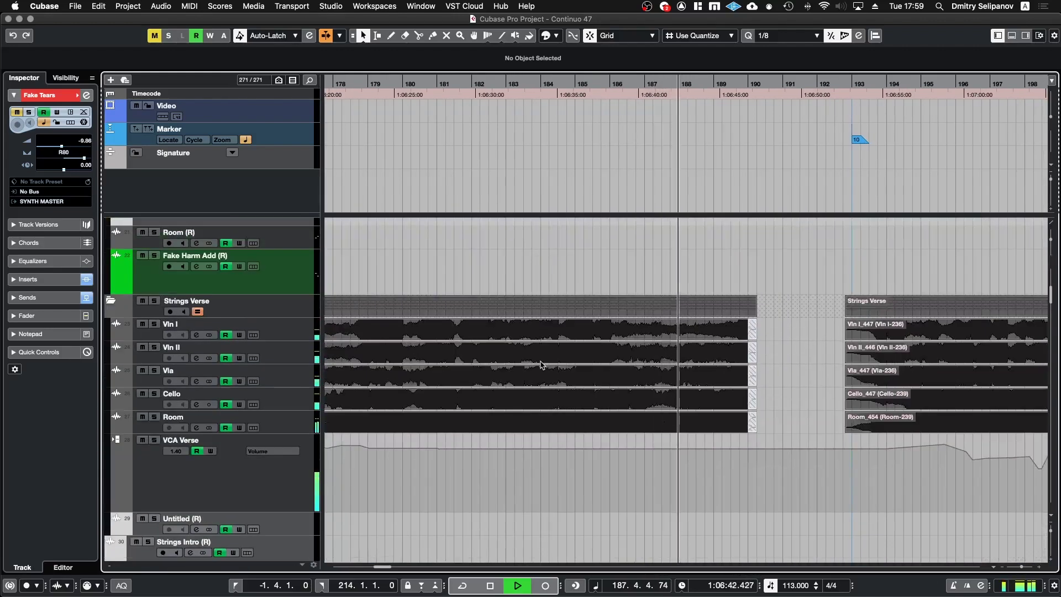
scroll(784, 370, up, 8)
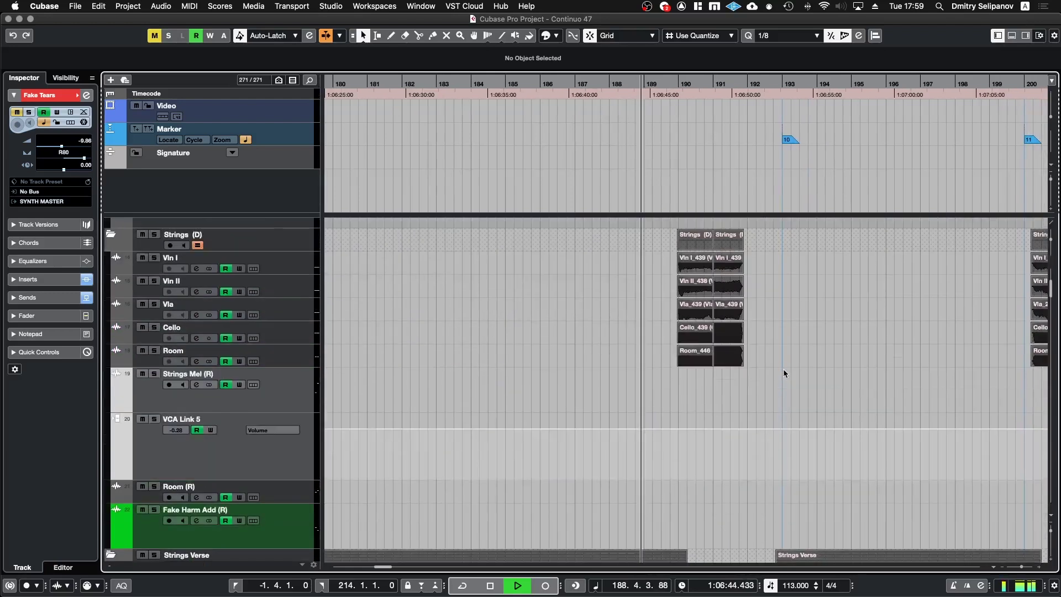
scroll(784, 370, up, 5)
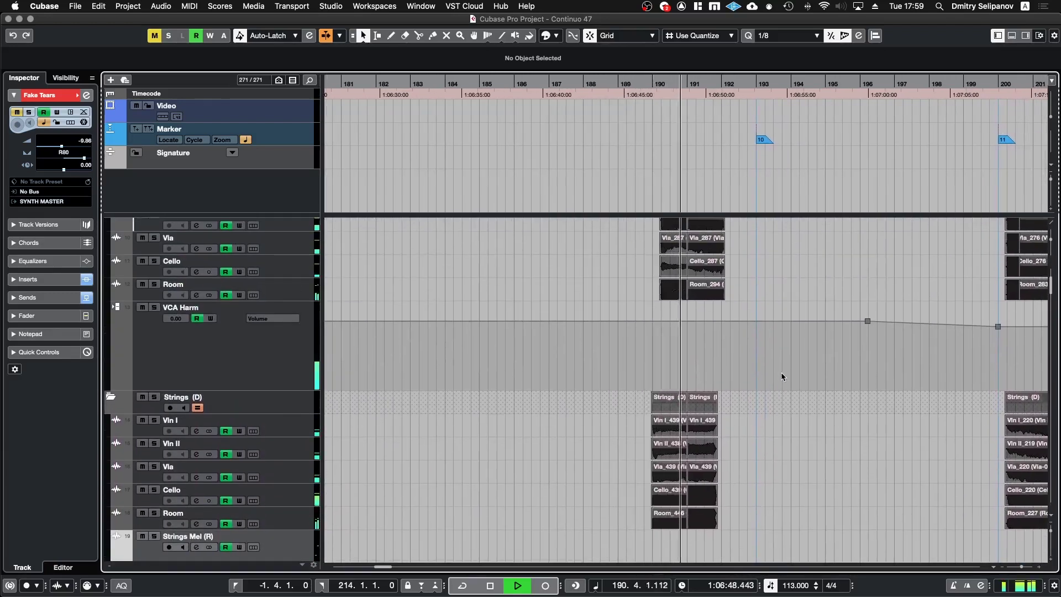
scroll(782, 377, up, 3)
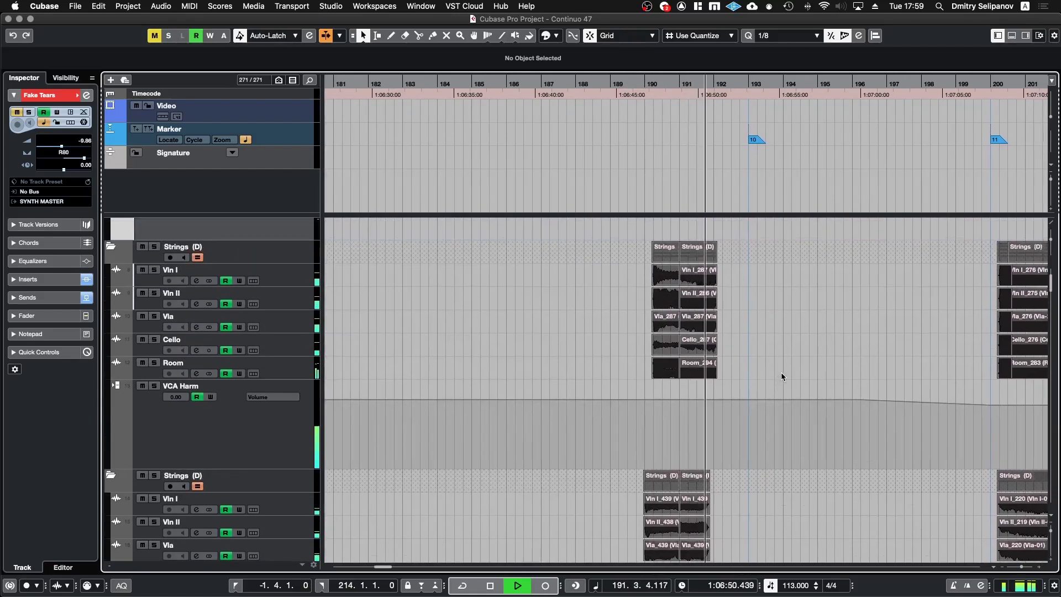
key(space)
Play the mix from bar 190 while examining the Strings (D), Strings Verse and Strings events around bars 190 to 193
click(651, 85)
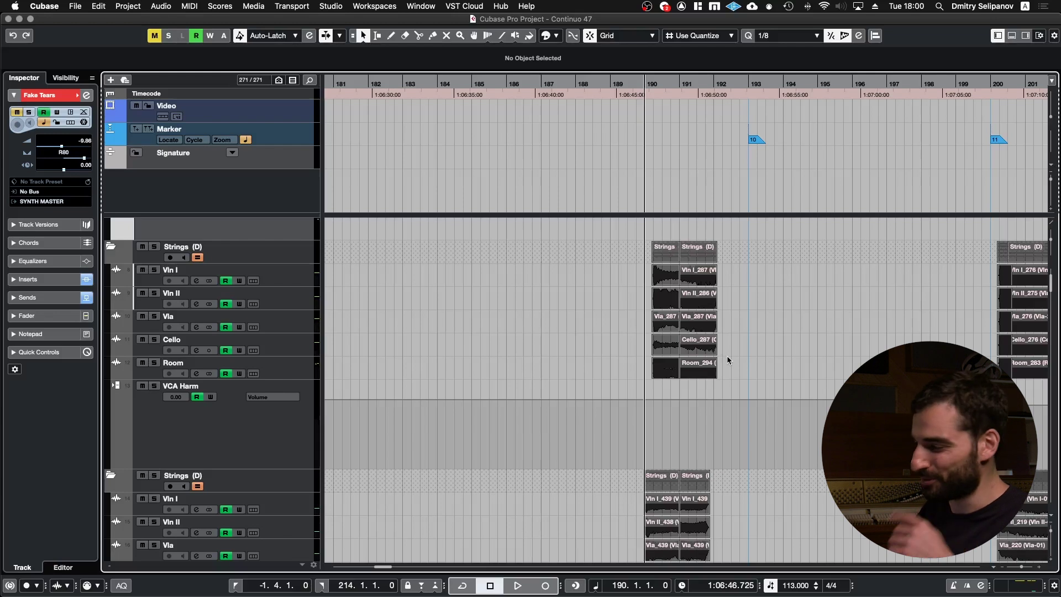
key(space)
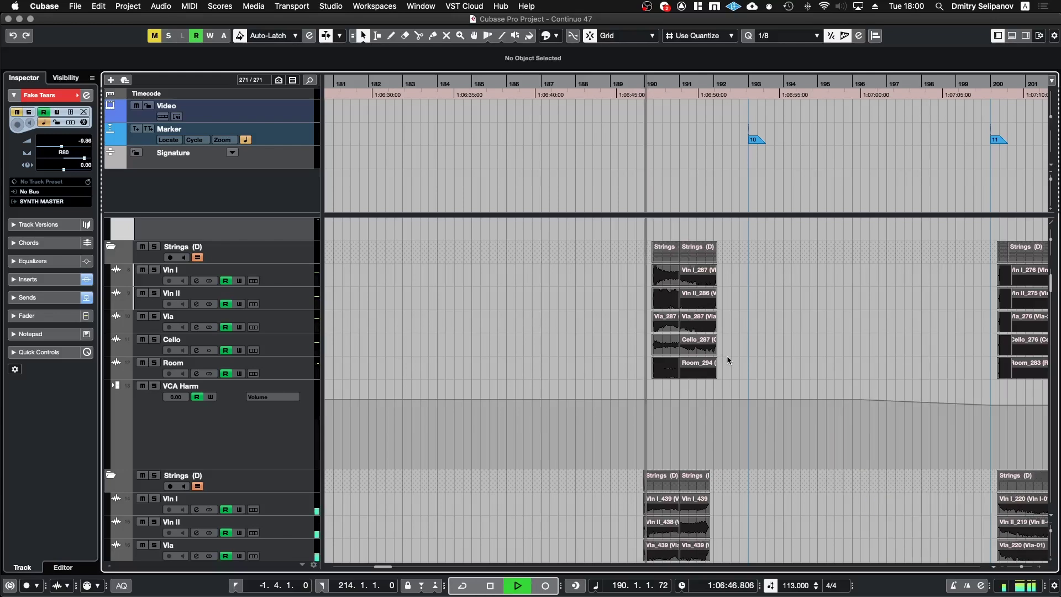
scroll(730, 360, down, 4)
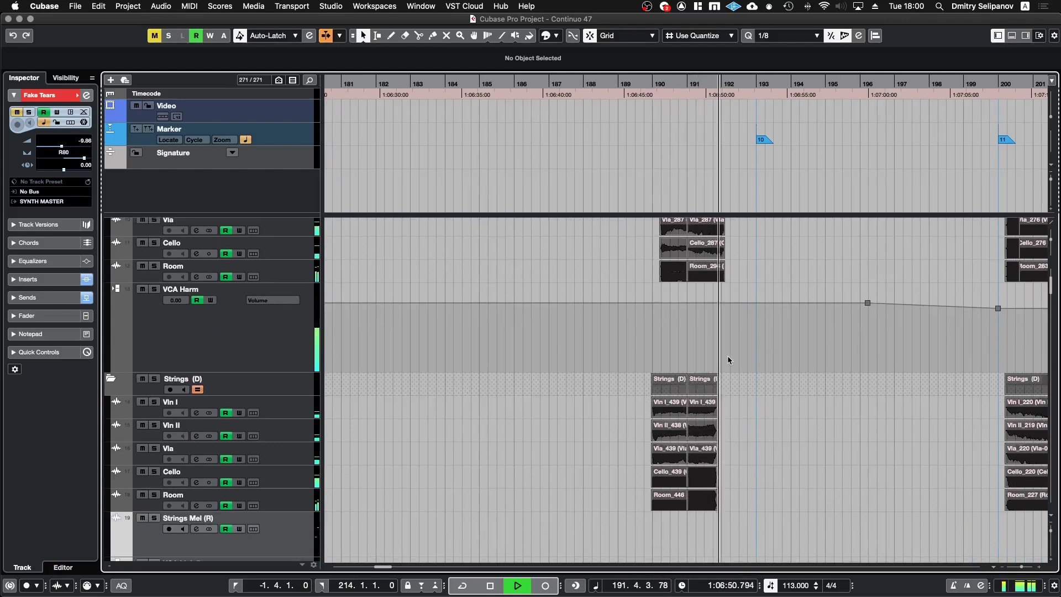
scroll(728, 360, down, 10)
scroll(728, 360, down, 15)
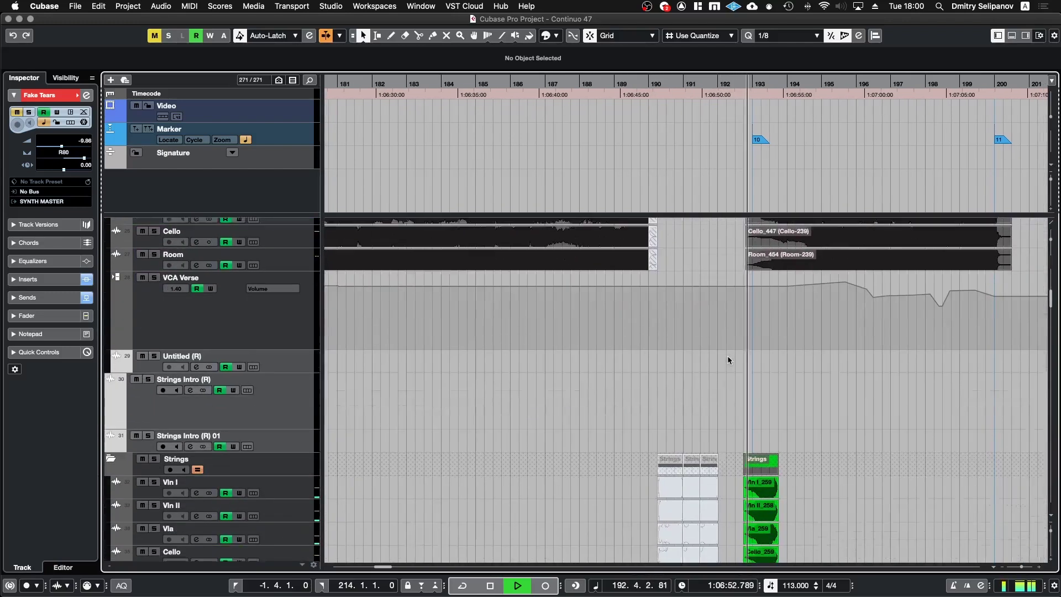
Continue the mix past bar 193 while examining the Piano, Piano Drops, Hat Arp C, Stutties and META tracks
scroll(728, 359, down, 20)
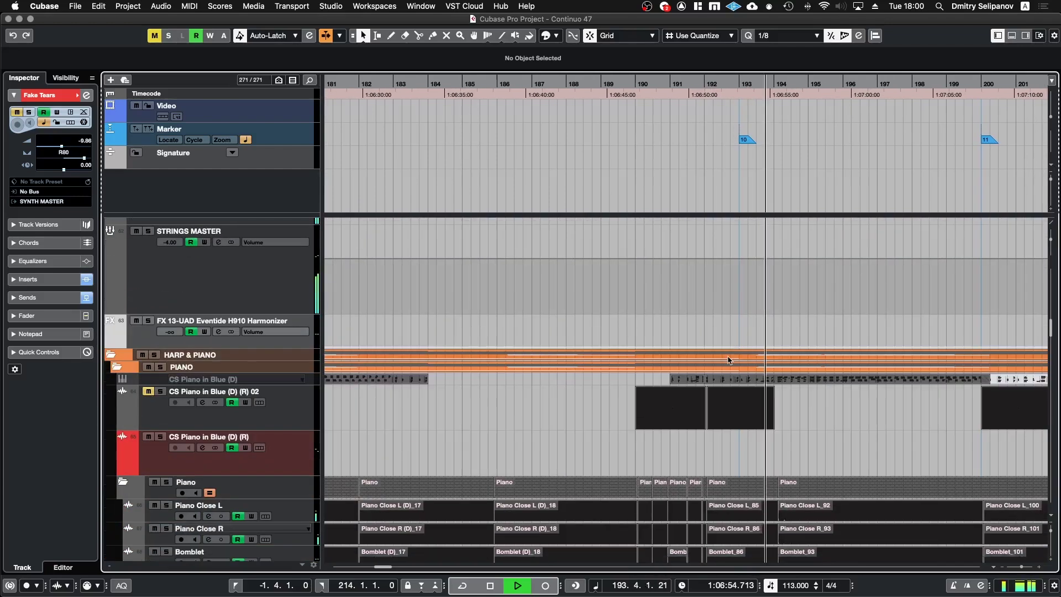
scroll(728, 360, down, 20)
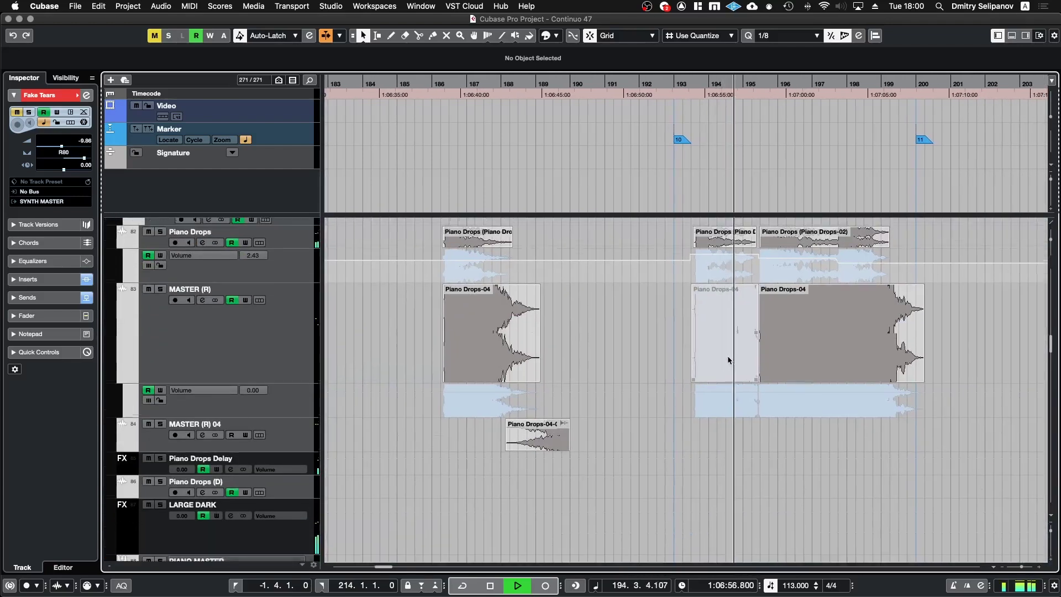
scroll(728, 359, down, 20)
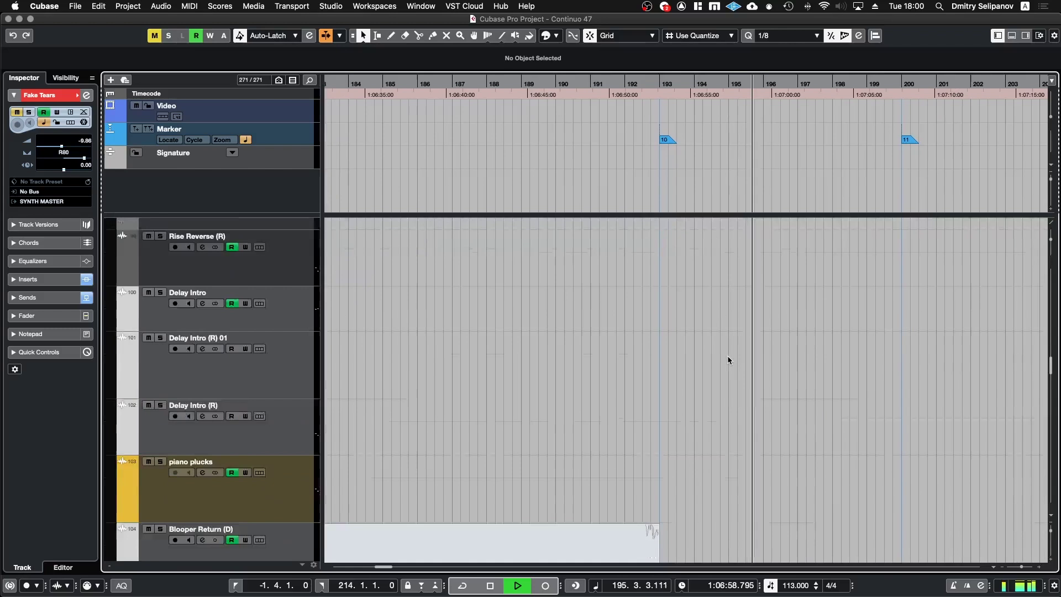
scroll(727, 360, down, 10)
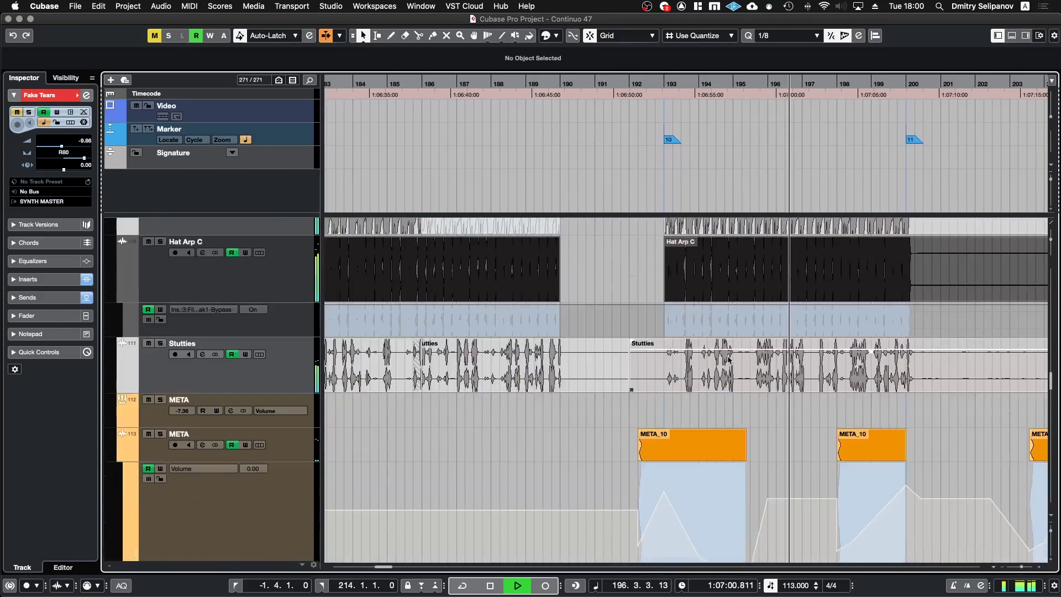
Stop playback, select the META_10 events with their volume automation, and move the playback position to bar 192
key(space)
drag(595, 383, 876, 380)
key(l)
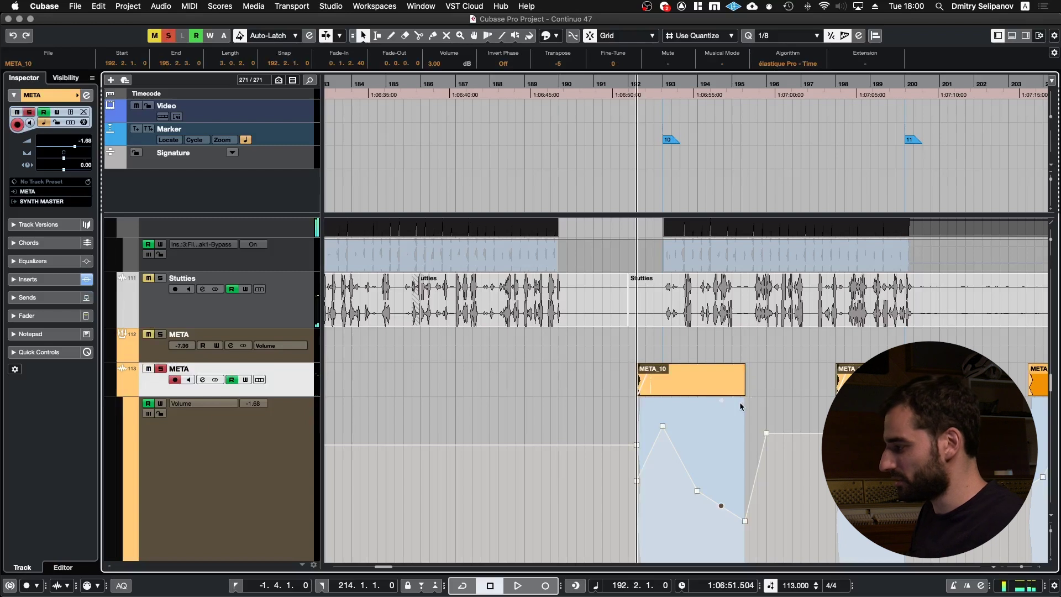
Play the mix from bar 192 while examining the META, Heartbeat, Dekard Riff and Moog (D) events, and stop after bar 195
scroll(739, 403, down, 5)
scroll(739, 402, up, 3)
key(space)
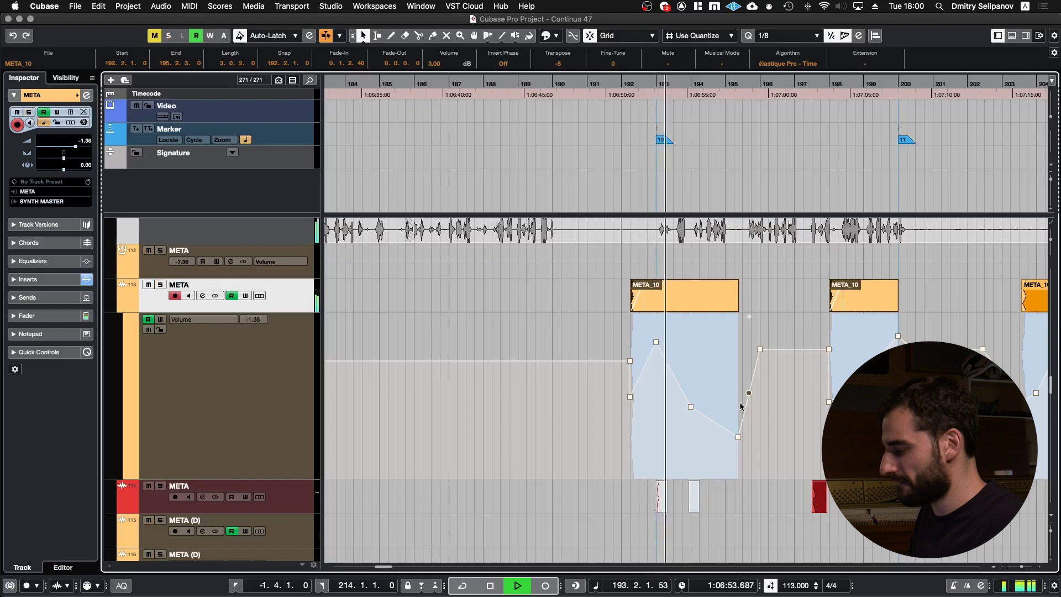
scroll(741, 407, down, 1)
scroll(742, 382, down, 5)
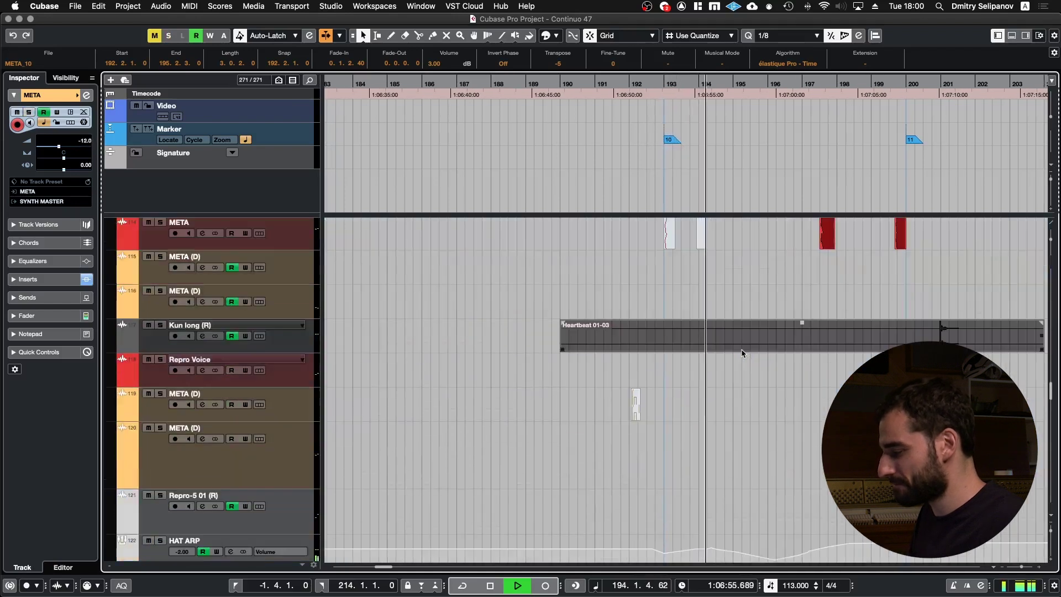
scroll(742, 349, down, 8)
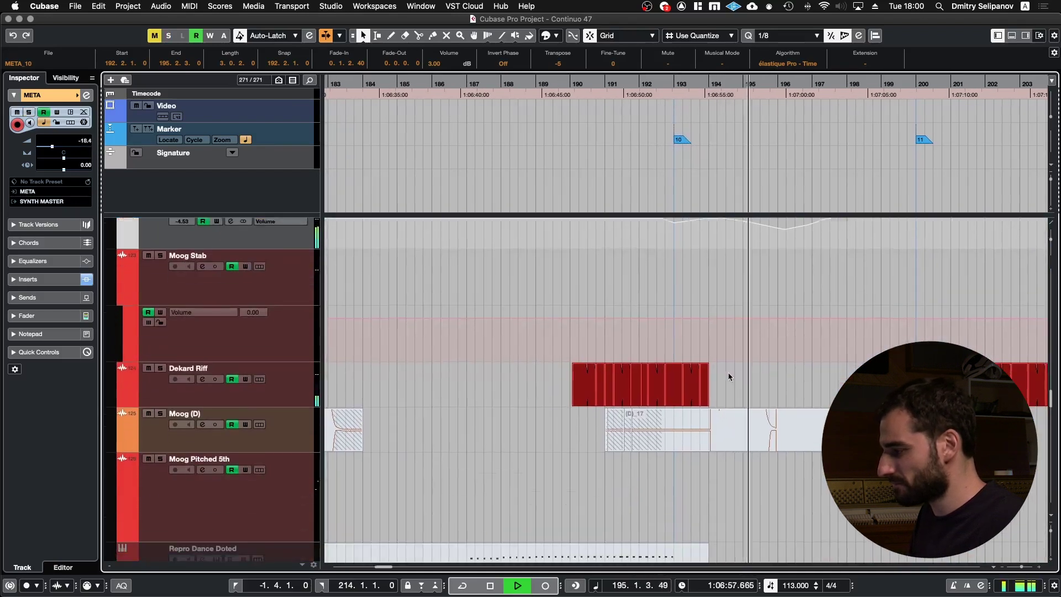
scroll(728, 372, down, 5)
key(space)
Move the playback position to bar 194 and play the bx_oberhausen 01 (D) and Buchla Easel V 01 events in solo
key(KP_Add)
scroll(727, 366, down, 5)
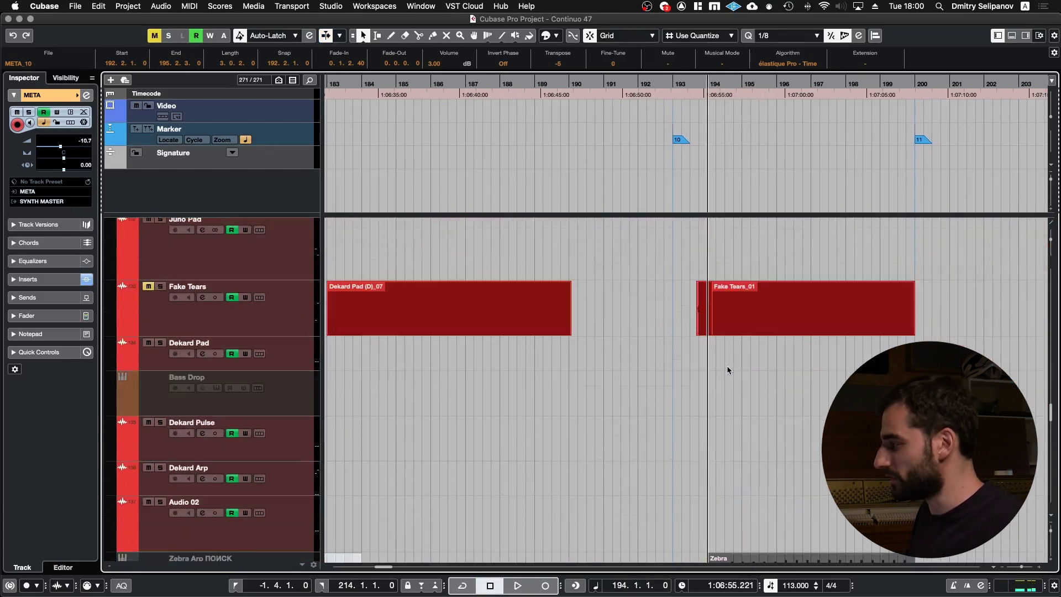
scroll(725, 346, down, 5)
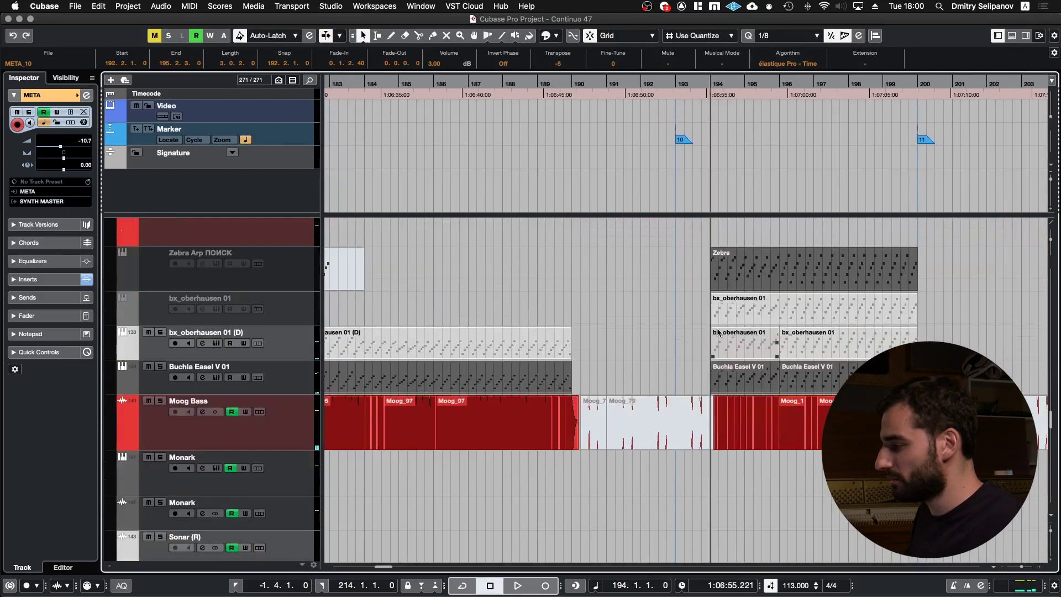
click(689, 381)
drag(668, 378, 932, 335)
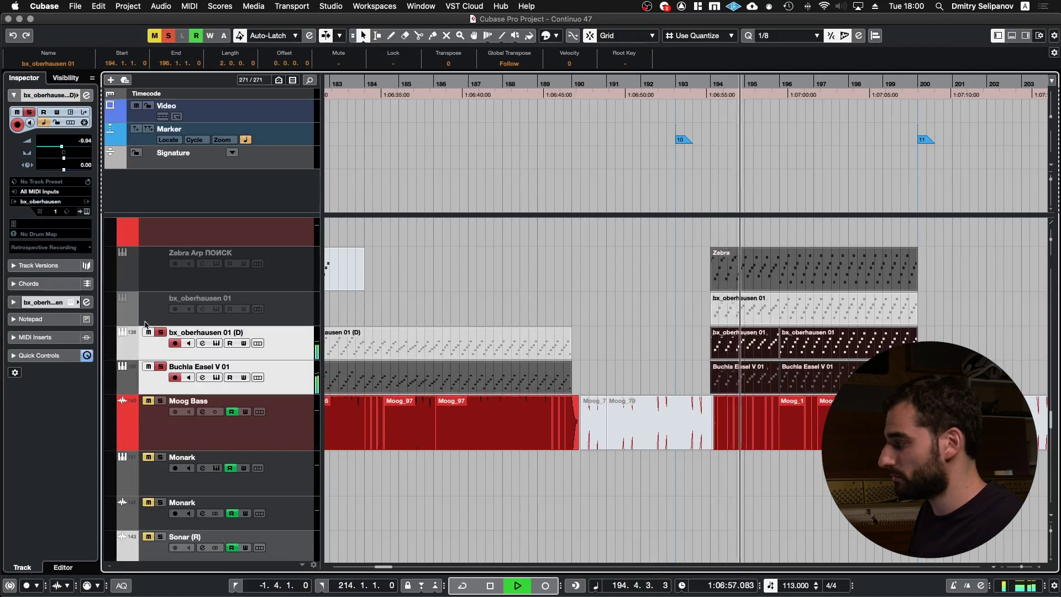
Audition Buchla Easel V 01 alone, then replay both synth parts from bar 194 with Moog Bass added to the solo
click(160, 333)
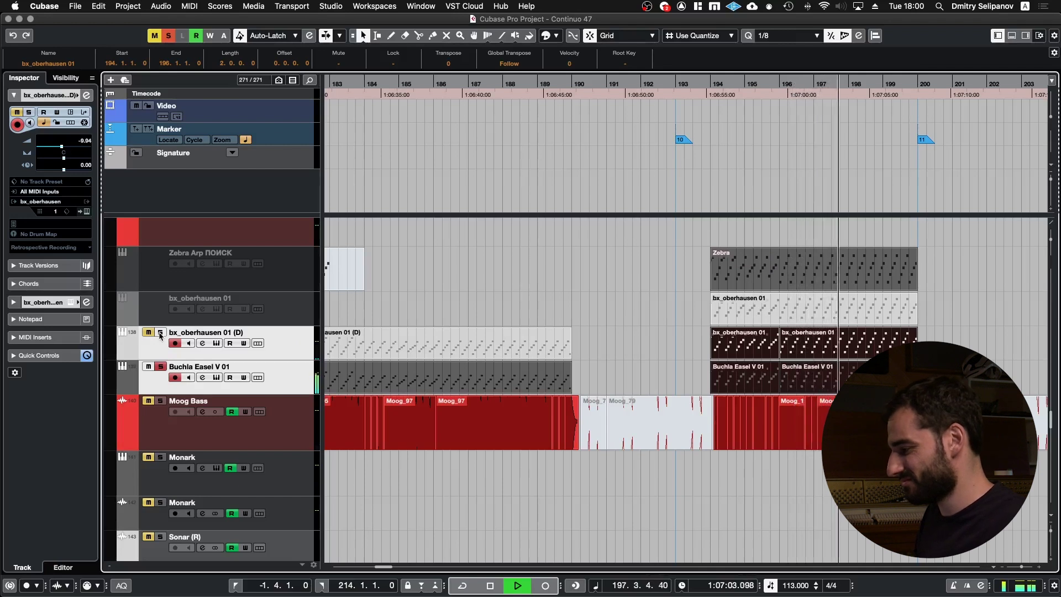
key(space)
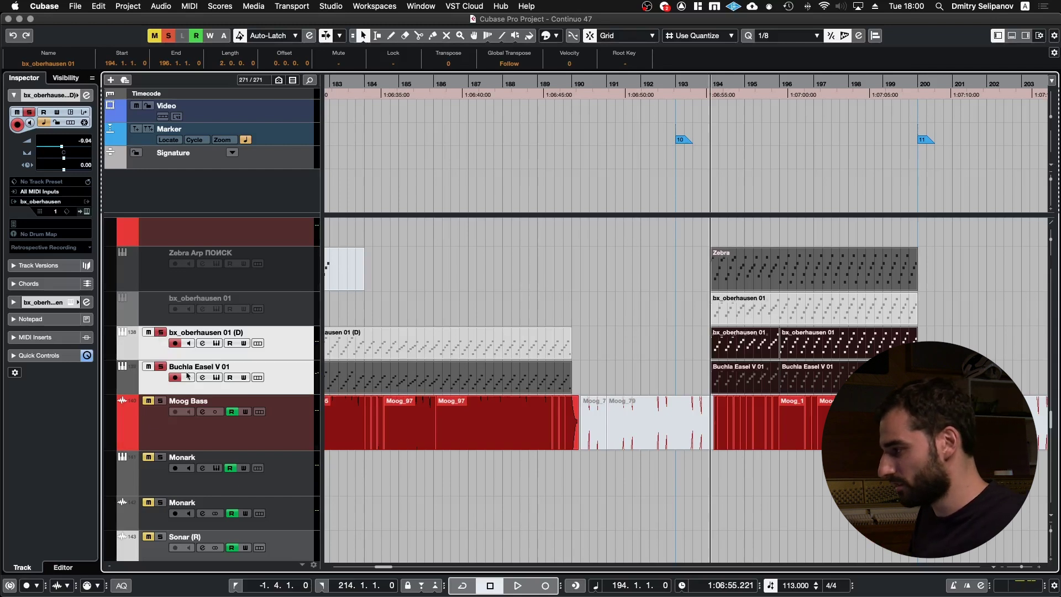
key(space)
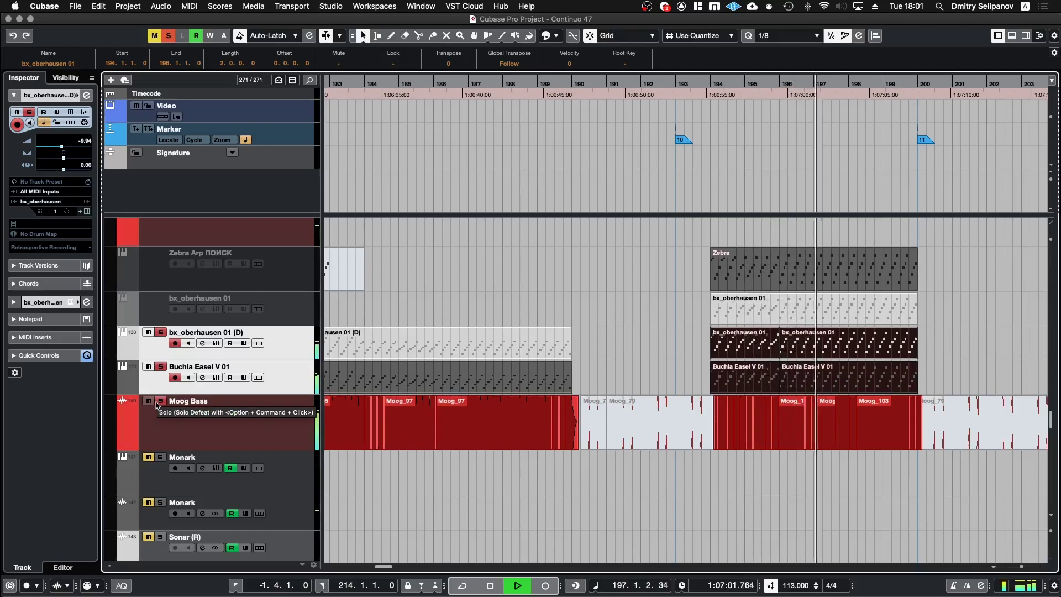
Add the Ride and Modular Hat tracks of the SYNTH DRUMS/PERC folder to the solo during playback
scroll(586, 405, down, 10)
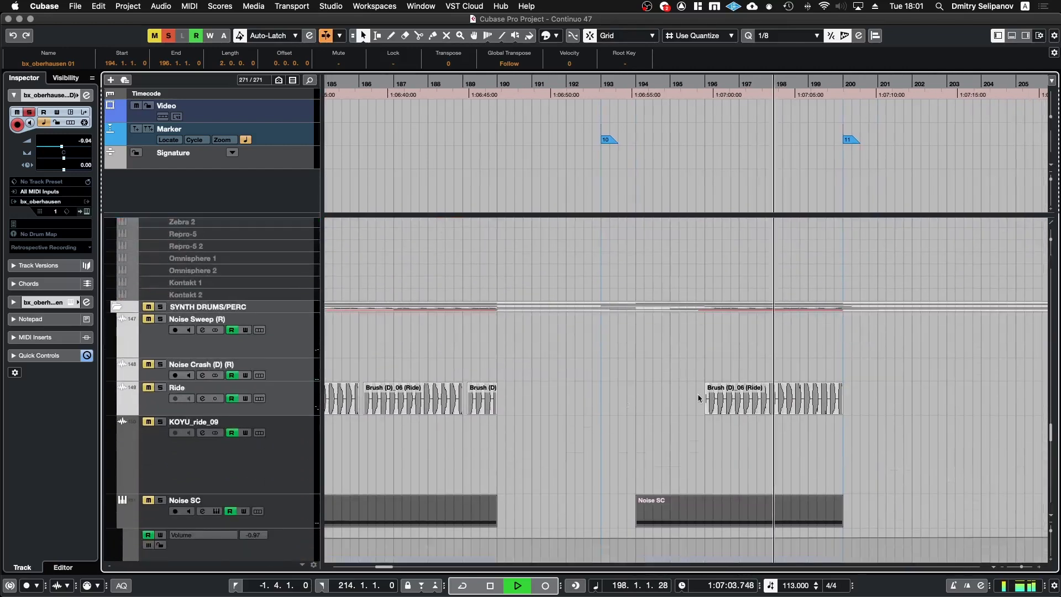
click(160, 388)
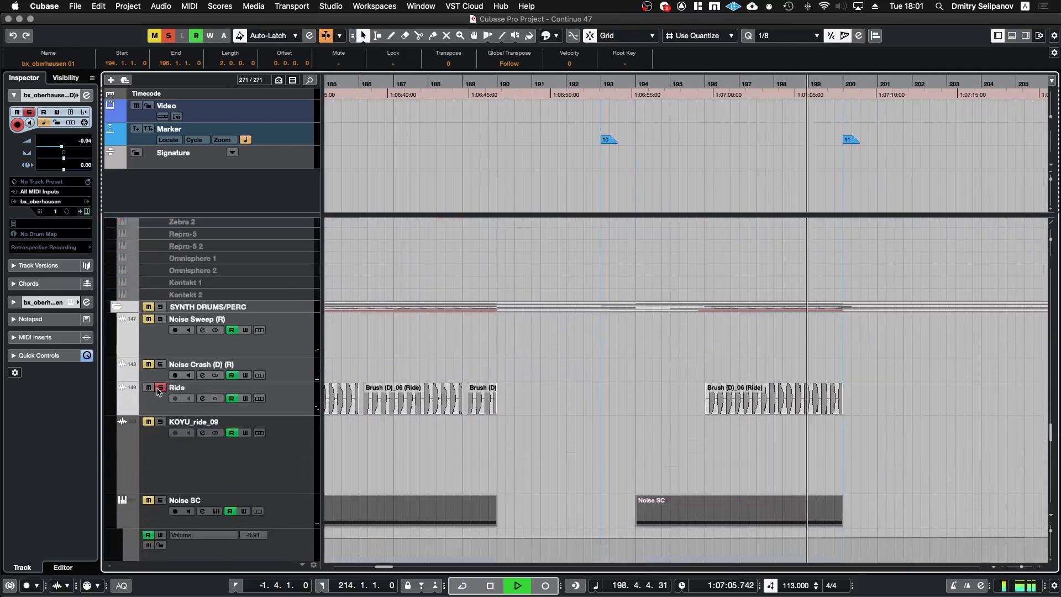
scroll(378, 460, down, 4)
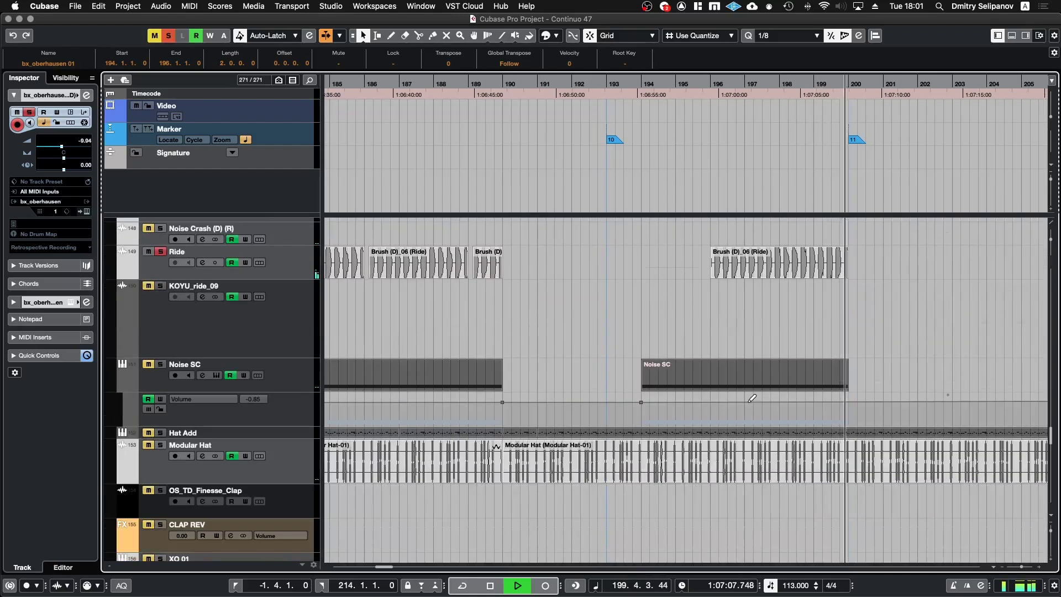
click(161, 445)
scroll(622, 429, down, 3)
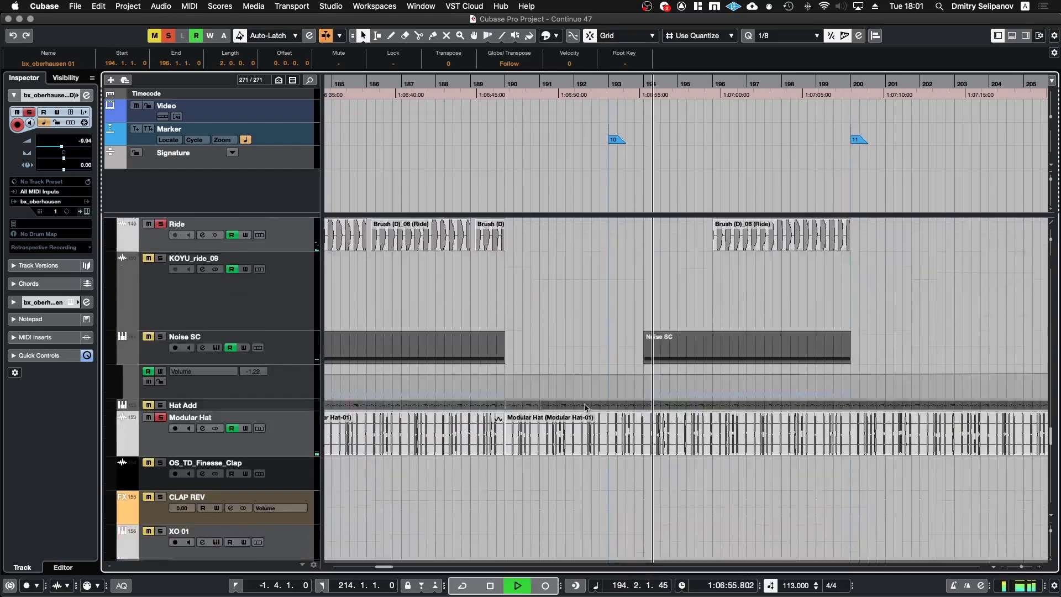
Select the Hat Dry event at bar 193 and the Hat Main event in turn, adding both tracks to the solo
click(636, 476)
scroll(719, 479, down, 3)
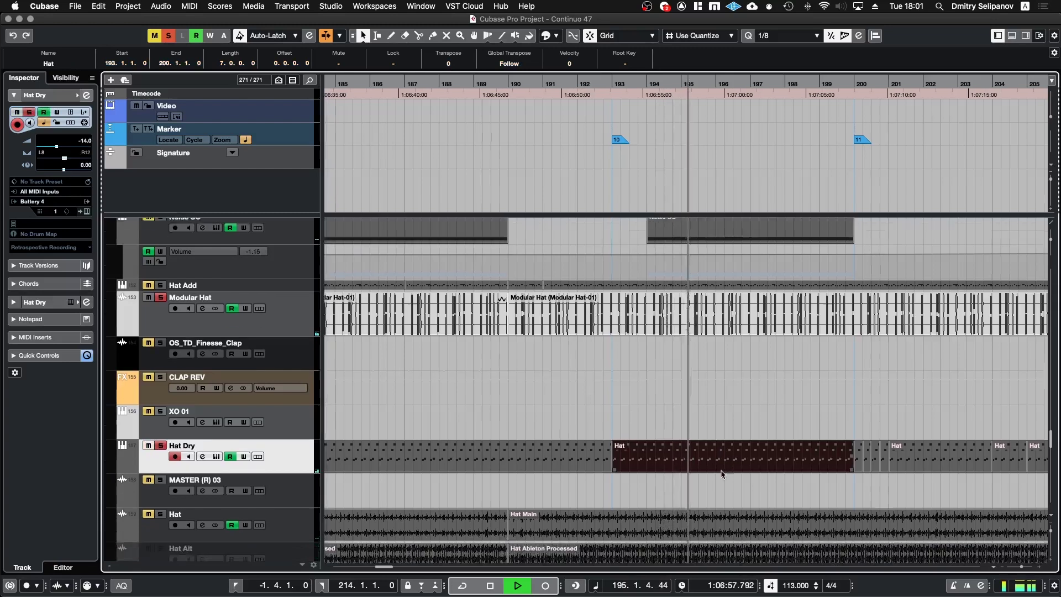
click(719, 479)
scroll(717, 484, down, 3)
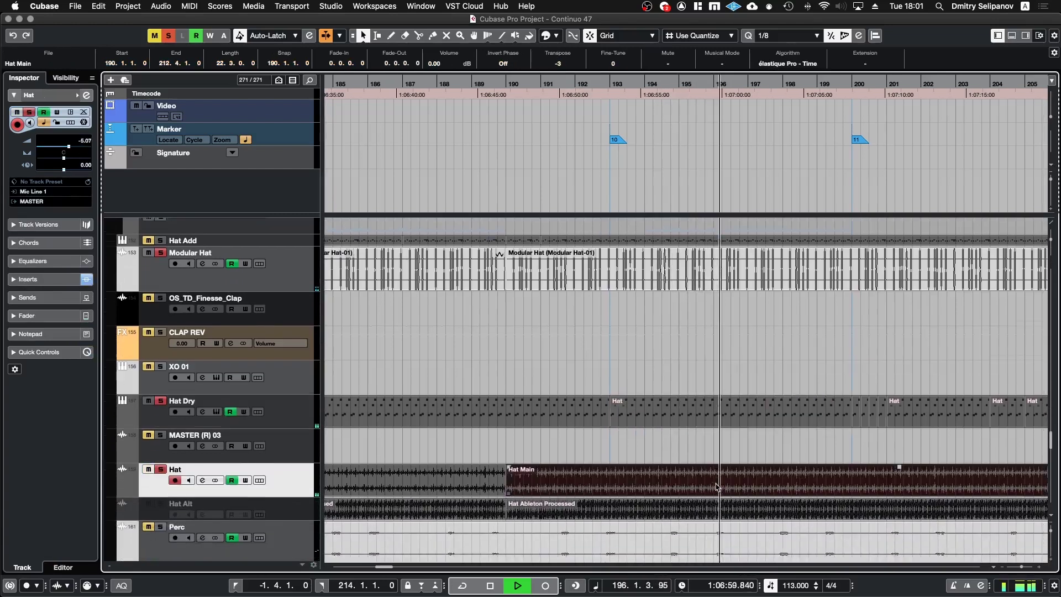
Add the Noise Shaker, RA_UKHH Lively-Shaker and 110 UP ACCENT 16s SLOSHY SHAKER events from bar 193 to the solo and replay from bar 194
scroll(716, 483, down, 10)
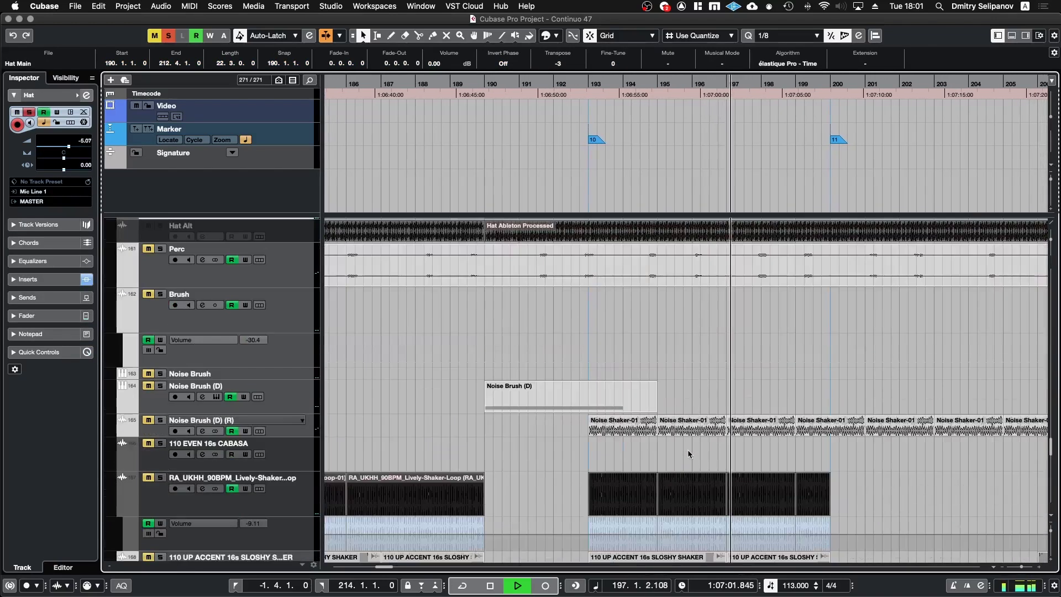
drag(589, 433, 887, 485)
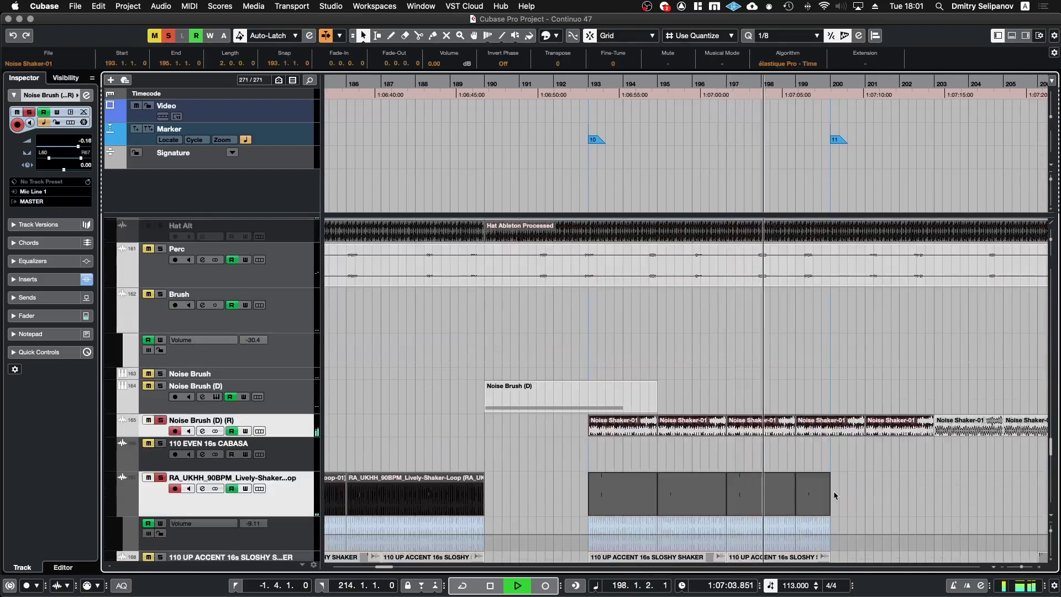
scroll(830, 492, down, 4)
drag(547, 483, 838, 482)
key(space)
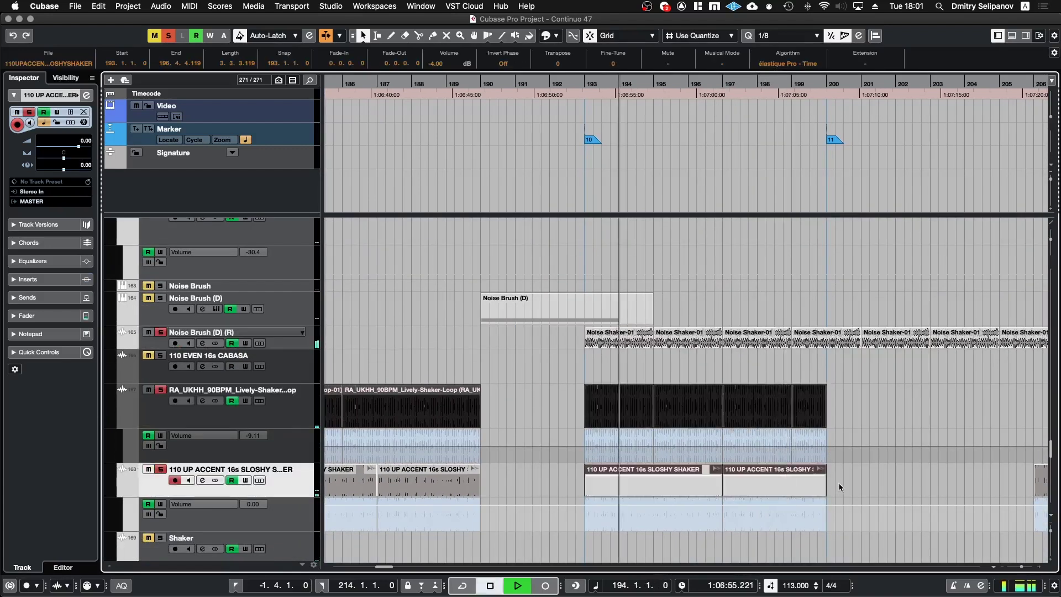
Select the 110 DOUBLE ACCENT 16s PAPER, Pupyrka_02 and Ride-02 events before bar 200, adding their tracks to the solo
scroll(839, 487, down, 6)
drag(550, 487, 868, 490)
scroll(868, 485, down, 3)
scroll(868, 485, down, 4)
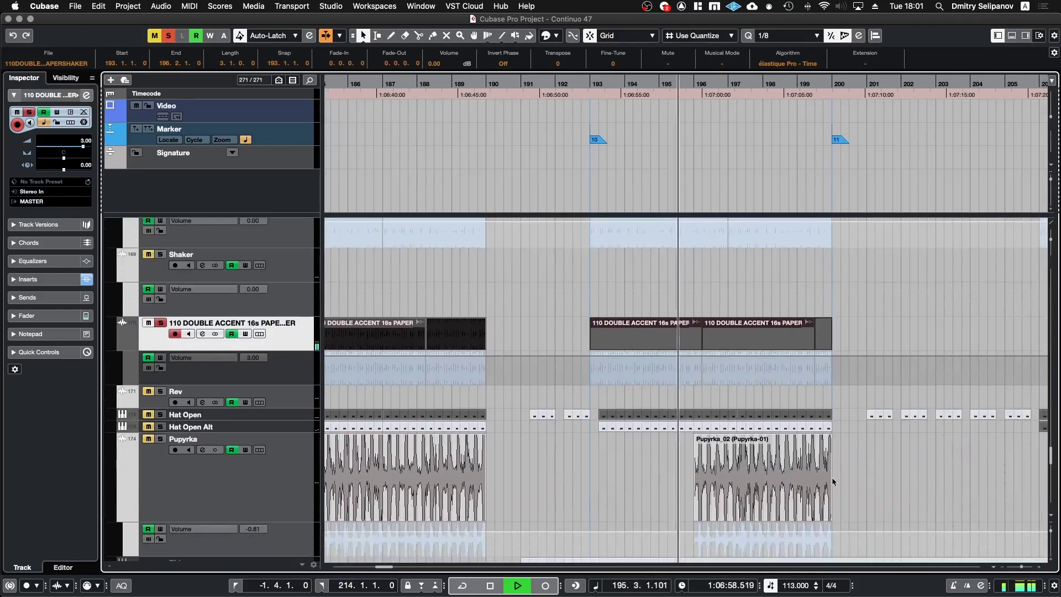
drag(643, 442, 842, 472)
scroll(715, 401, down, 8)
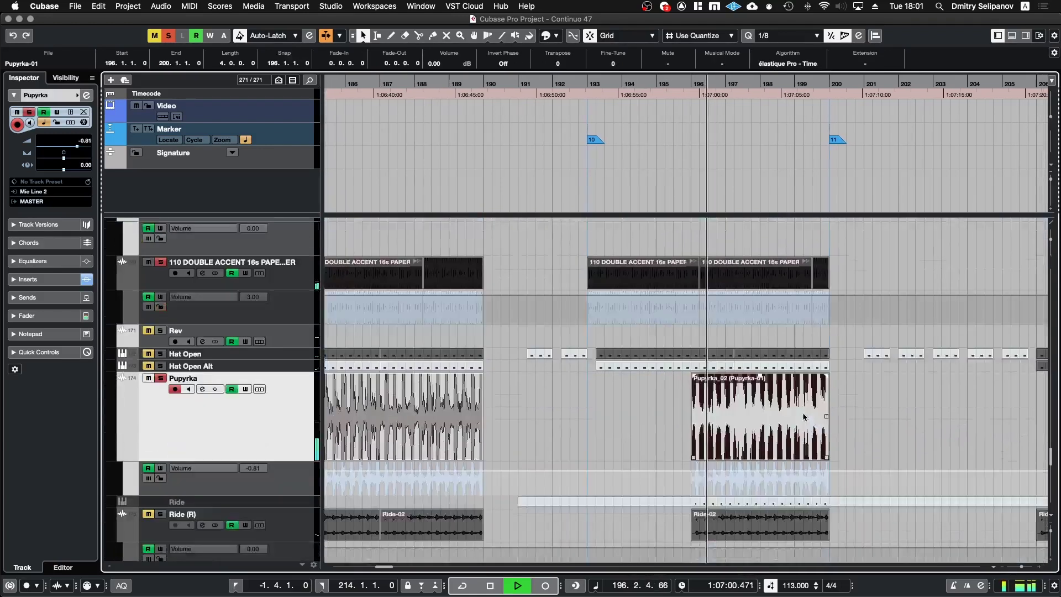
click(716, 402)
Select the wood creak, KSHMR_Snap_02, JVIEWS and HIT THE RIM A events in bars 196 to 200 and solo their tracks too
scroll(831, 415, down, 13)
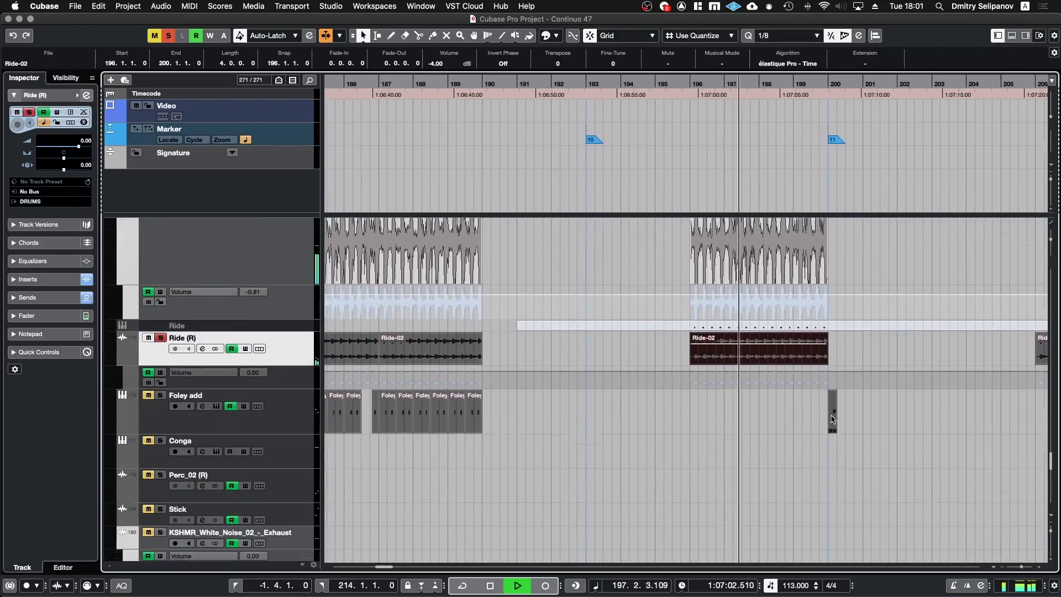
scroll(831, 415, down, 4)
drag(652, 395, 873, 549)
scroll(783, 488, down, 5)
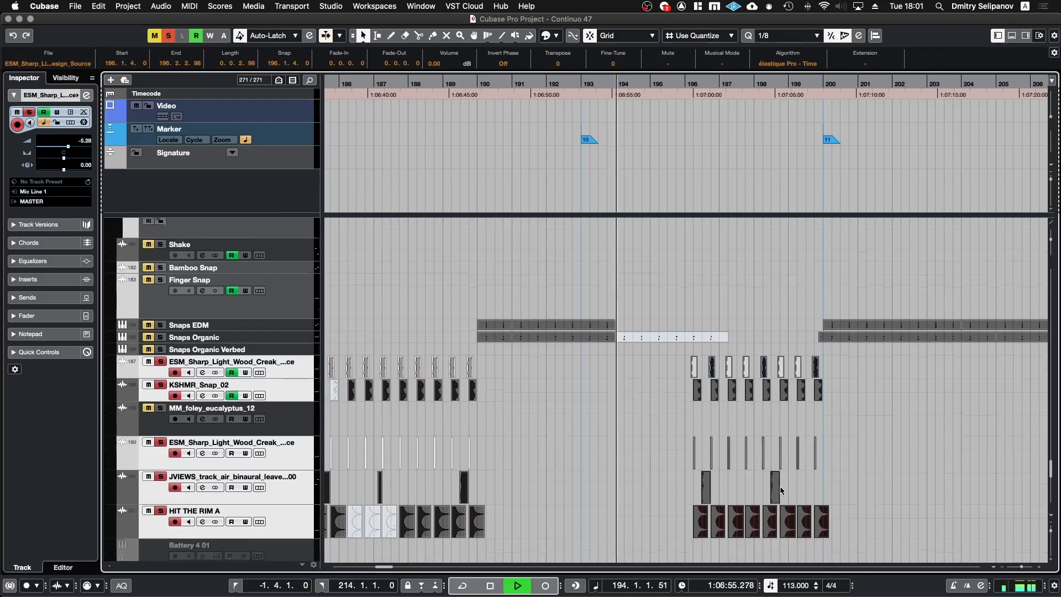
Select the Kick (D) and Battery 4 01 events from bar 195 to bar 202 and add both tracks to the solo
scroll(781, 490, down, 2)
drag(629, 446, 846, 541)
scroll(743, 489, down, 2)
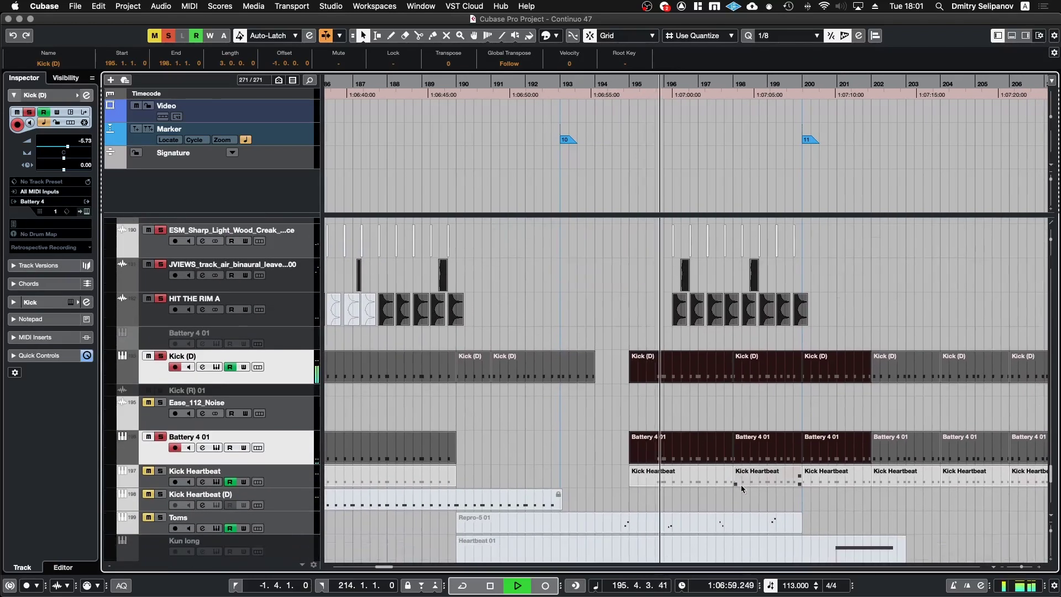
Select the Toms audio event and the Toms Delay event at bar 199, adding both tracks to the solo
scroll(741, 489, down, 3)
scroll(742, 488, down, 2)
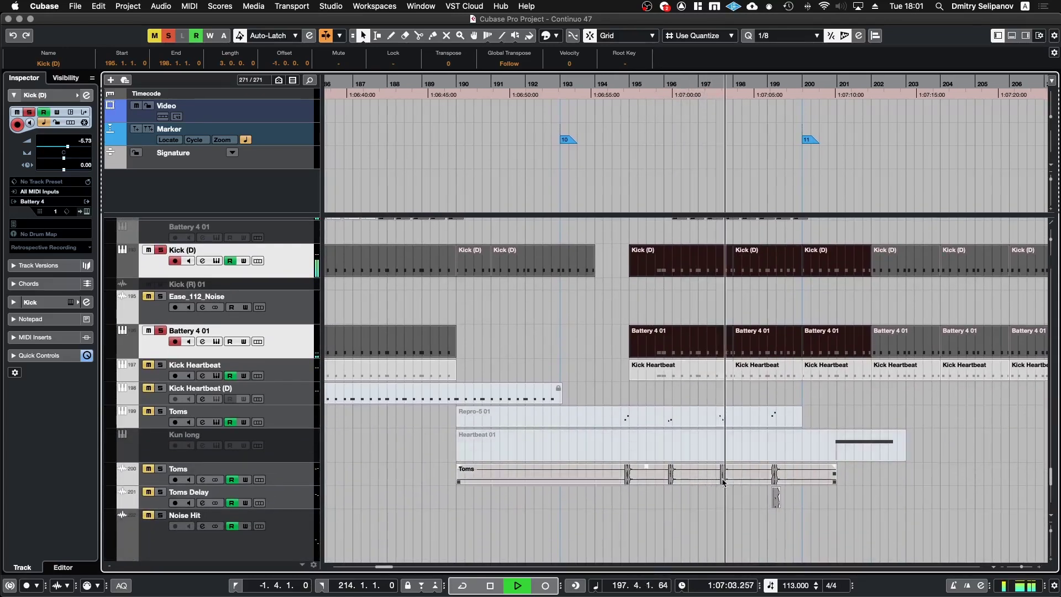
click(724, 480)
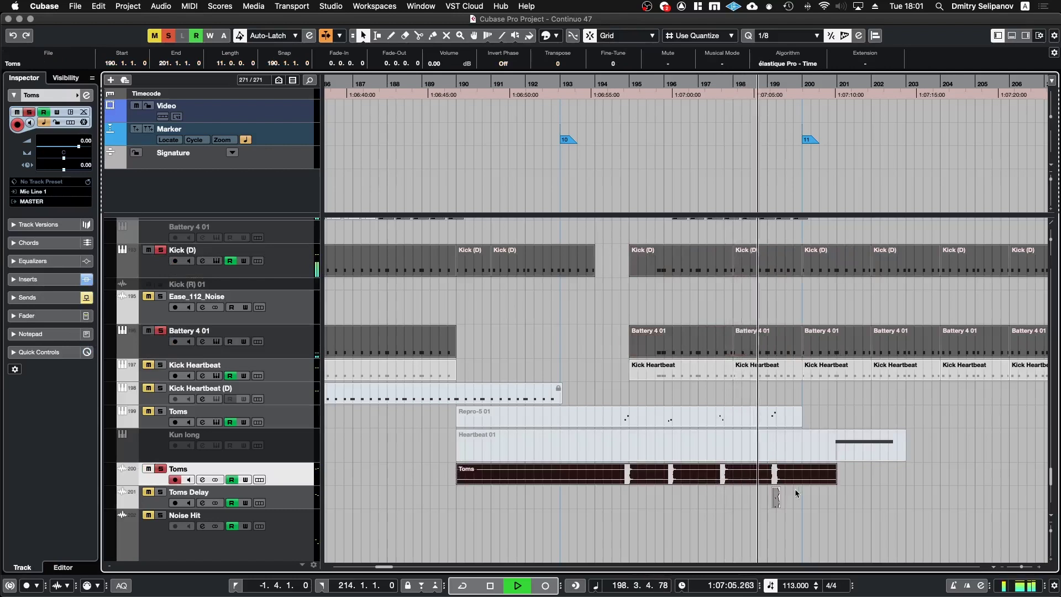
click(771, 502)
click(776, 498)
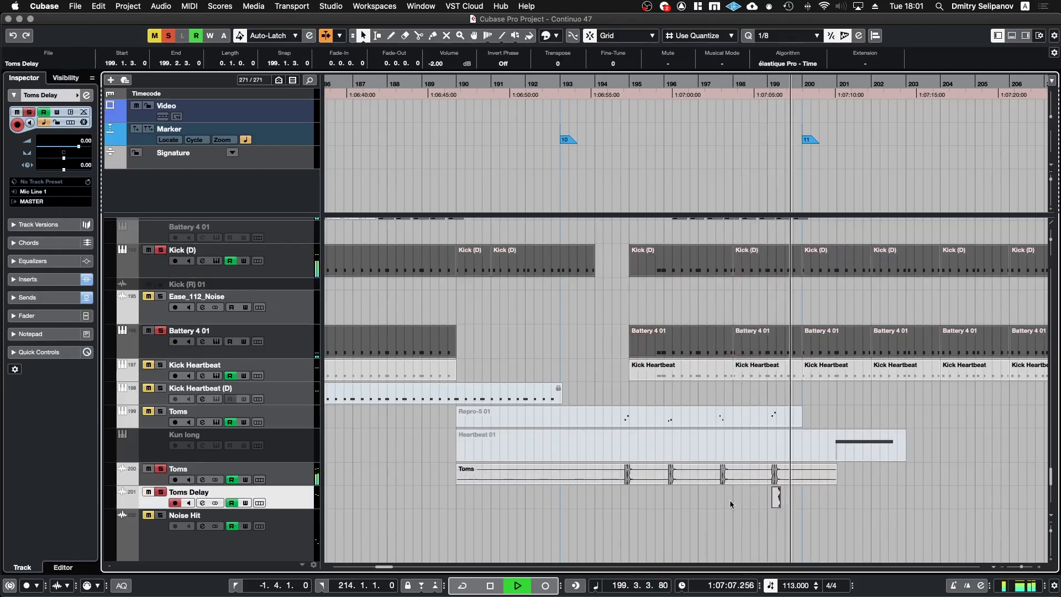
Restart playback from bar 194 with the 18-PERC Noise Hit events and the 808-03 event added to the solo
scroll(731, 505, down, 10)
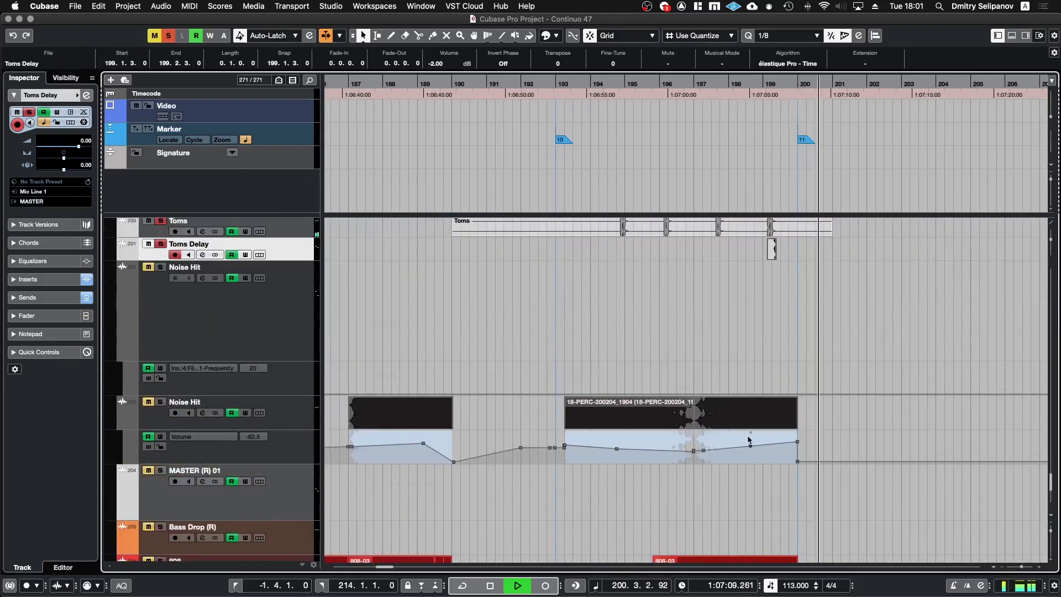
key(space)
drag(829, 417, 596, 425)
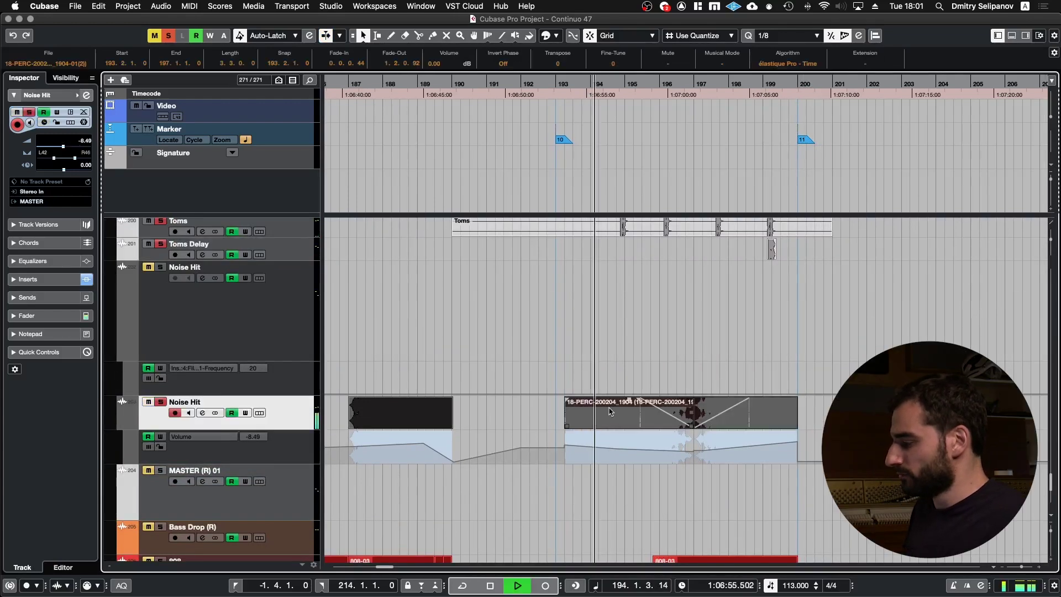
scroll(585, 412, down, 4)
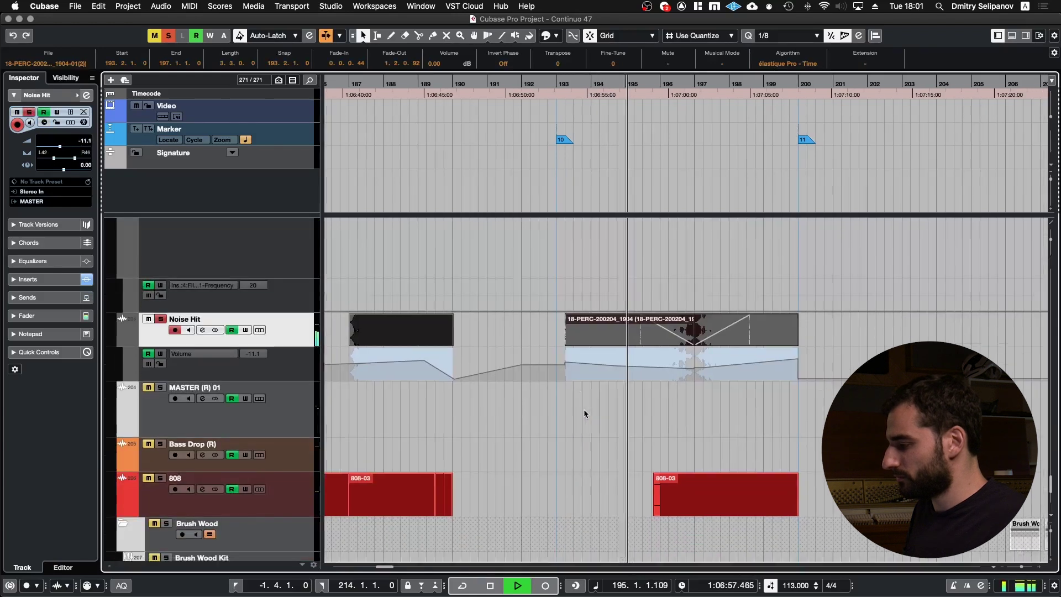
click(777, 463)
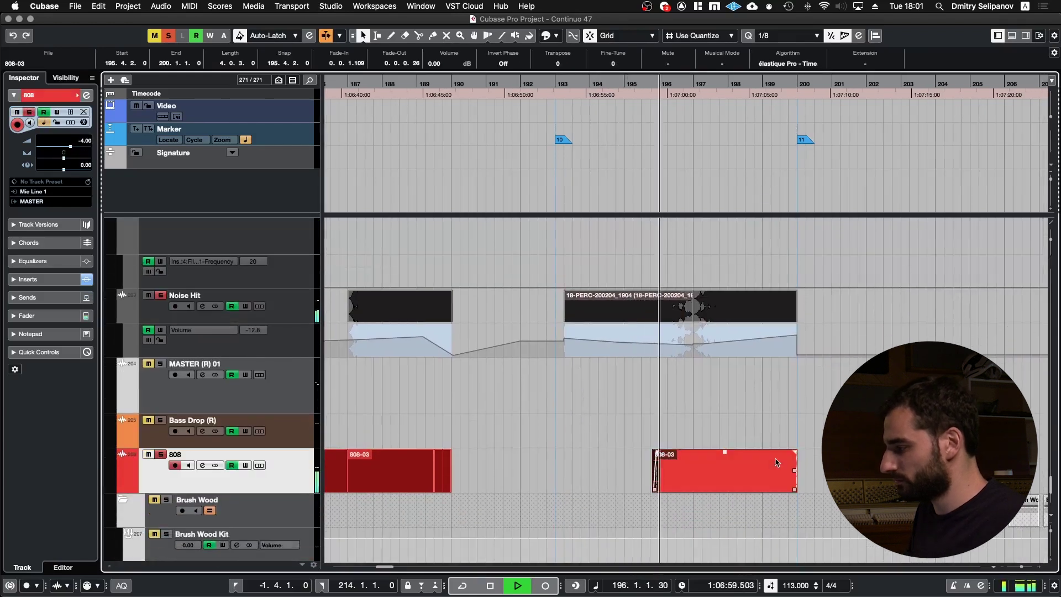
Continue the soloed playback to bar 200 while examining the percussion tracks from the shakers and Pupyrka to Noise Hit
scroll(775, 463, down, 4)
scroll(773, 457, up, 20)
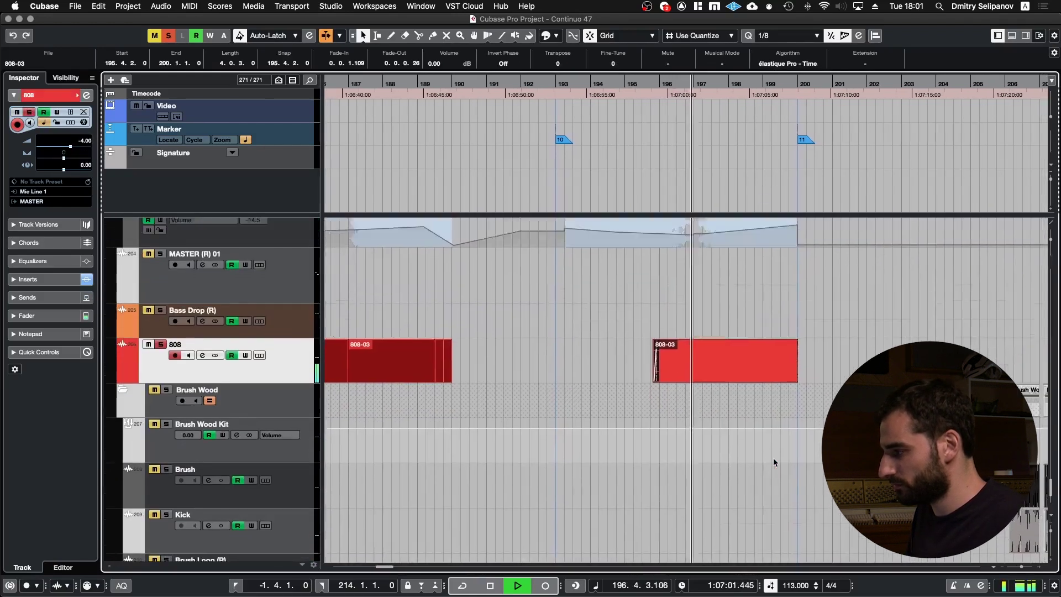
scroll(774, 458, up, 2)
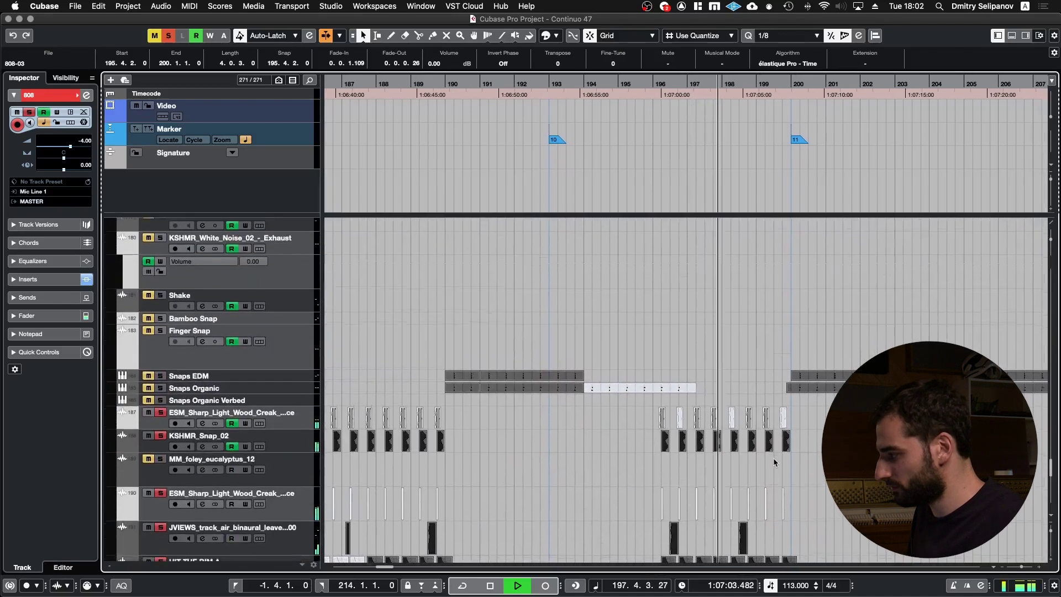
scroll(717, 489, up, 6)
scroll(717, 493, up, 14)
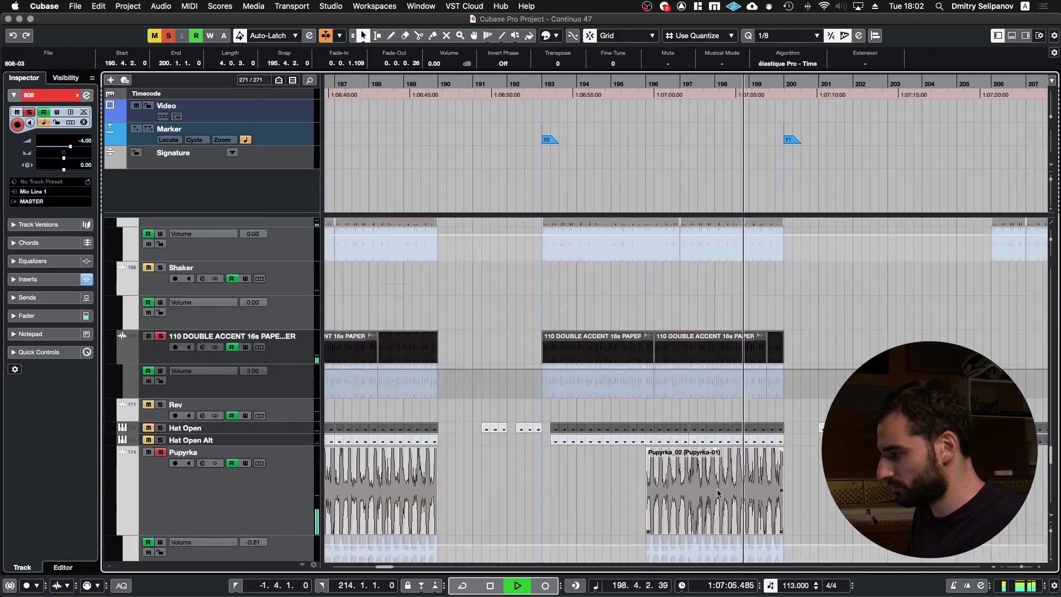
scroll(718, 493, down, 15)
scroll(718, 493, down, 15)
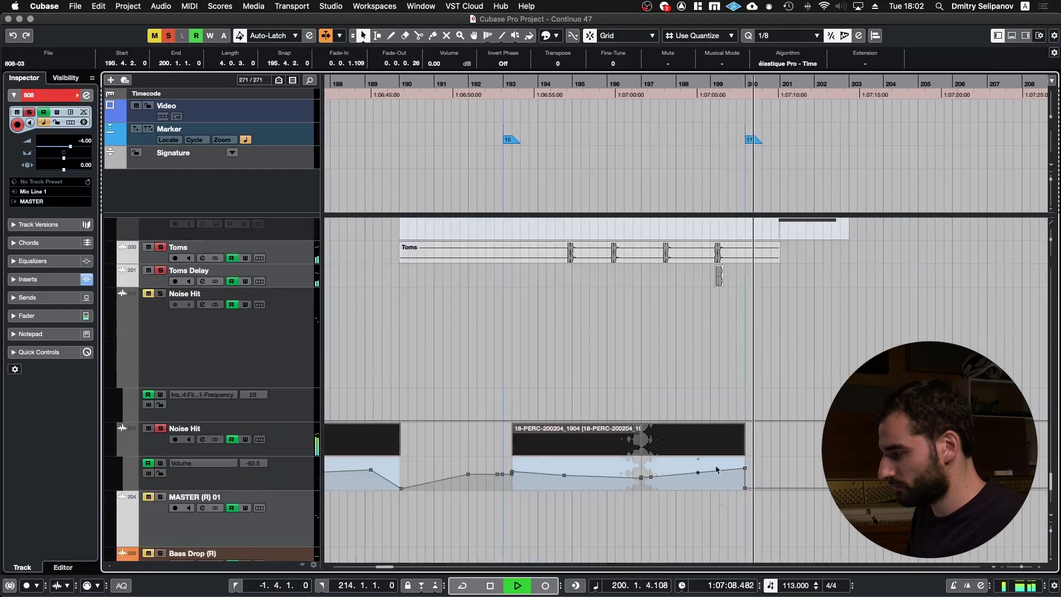
Stop playback, then play only the Noise Hit event starting at bar 197 in solo
key(space)
click(713, 441)
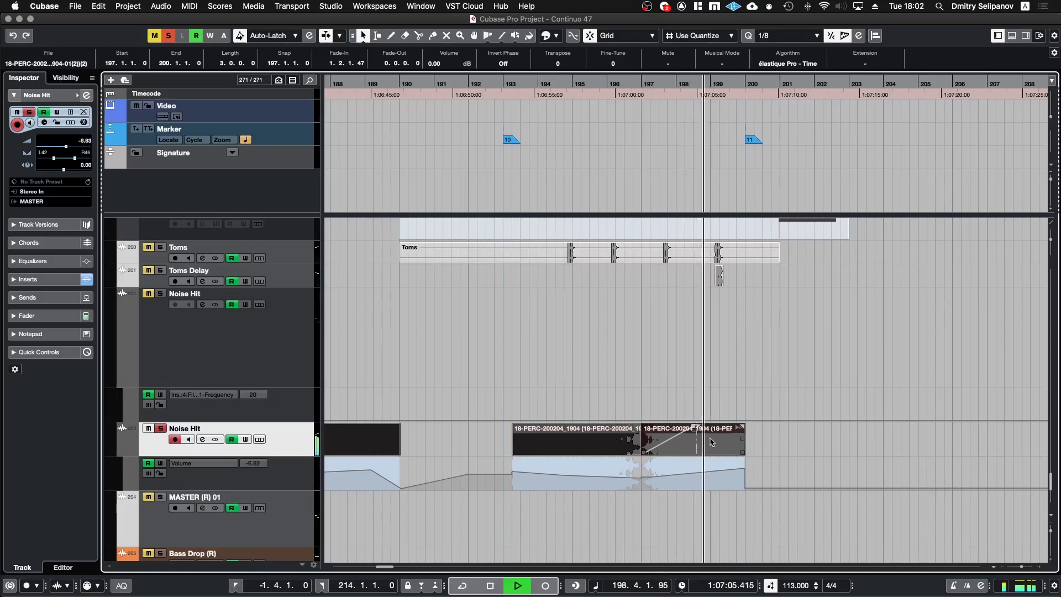
Clear the Noise Hit solo and continue the full-mix playback past bar 200 while examining the tracks from Noise Hit up to Hat Arp A
click(755, 471)
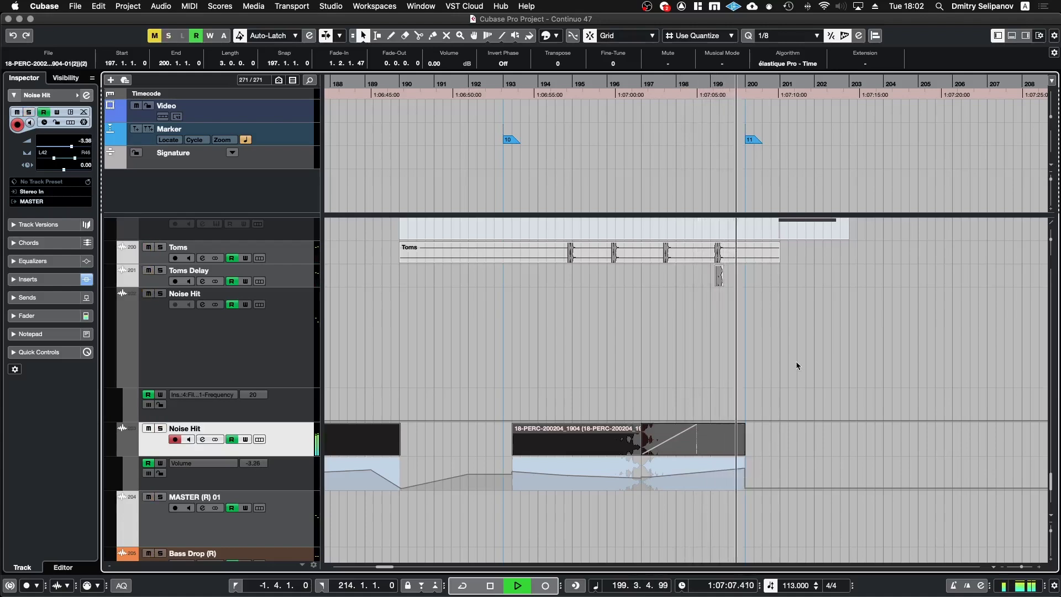
scroll(796, 365, up, 15)
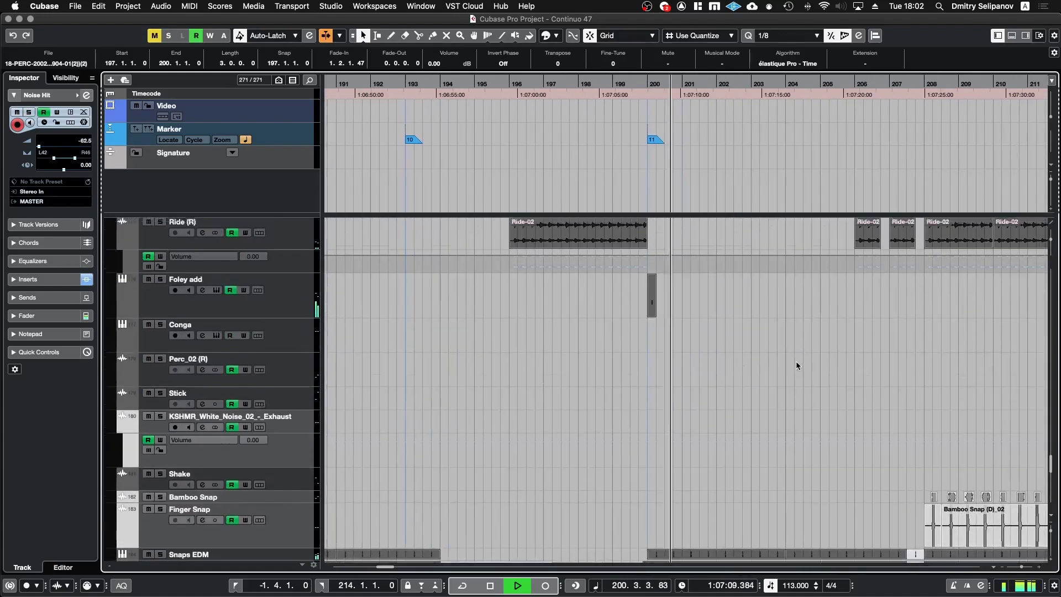
scroll(796, 366, up, 15)
scroll(796, 360, up, 12)
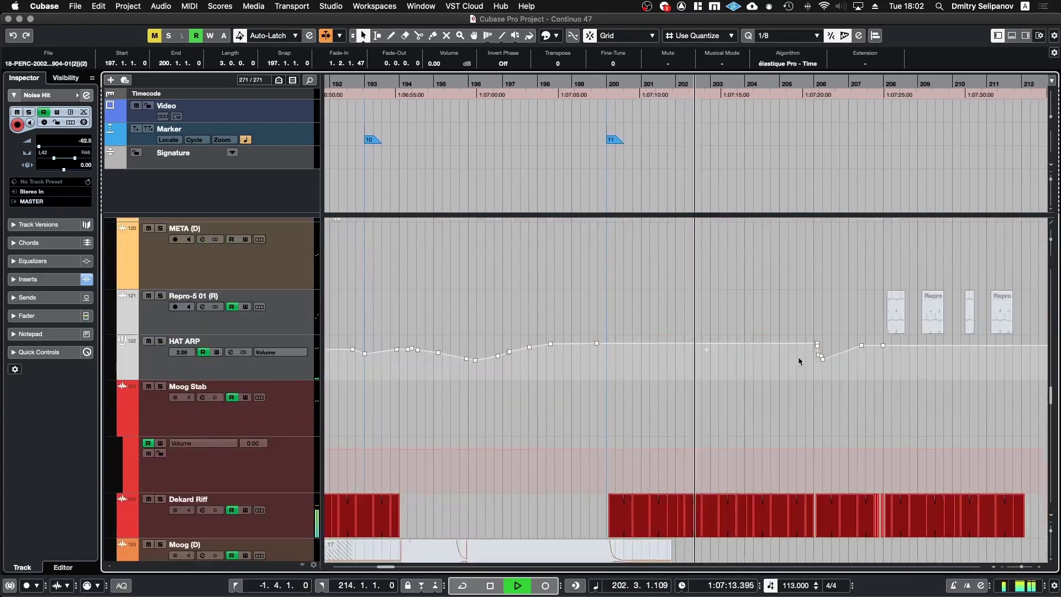
key(g)
scroll(645, 518, up, 10)
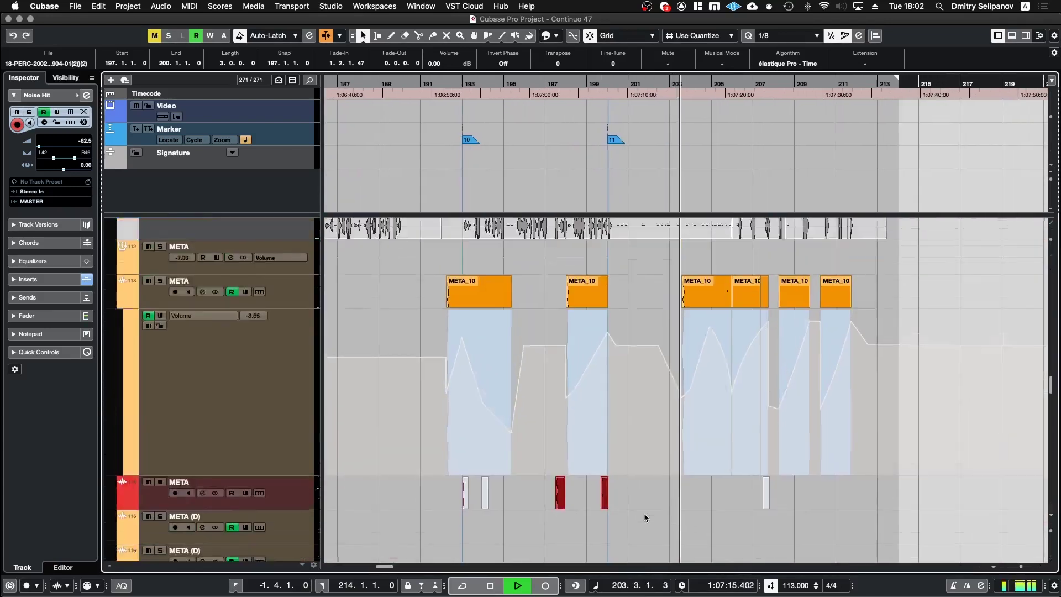
scroll(645, 514, up, 5)
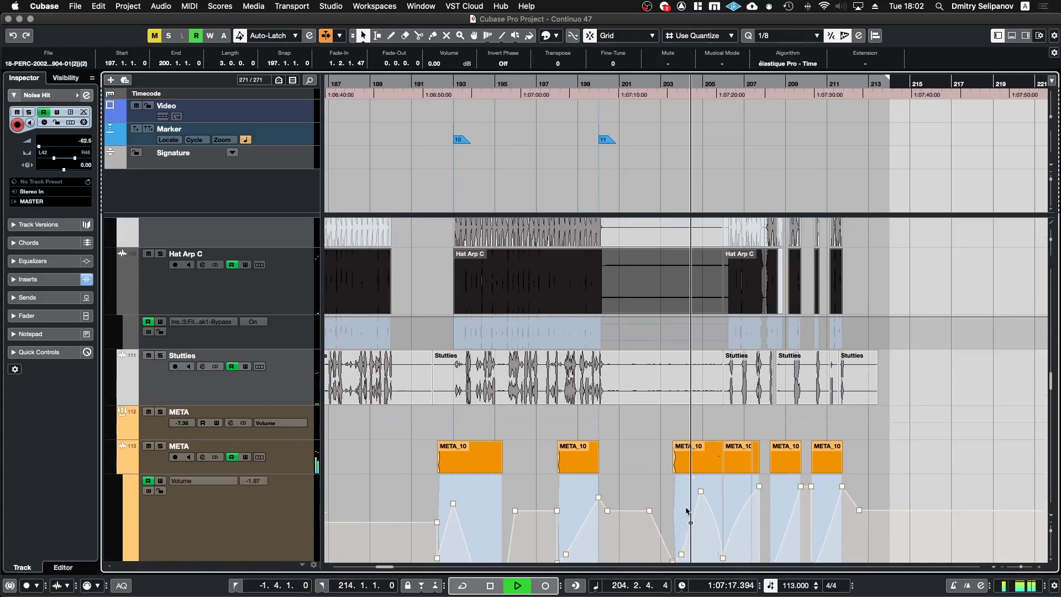
click(644, 388)
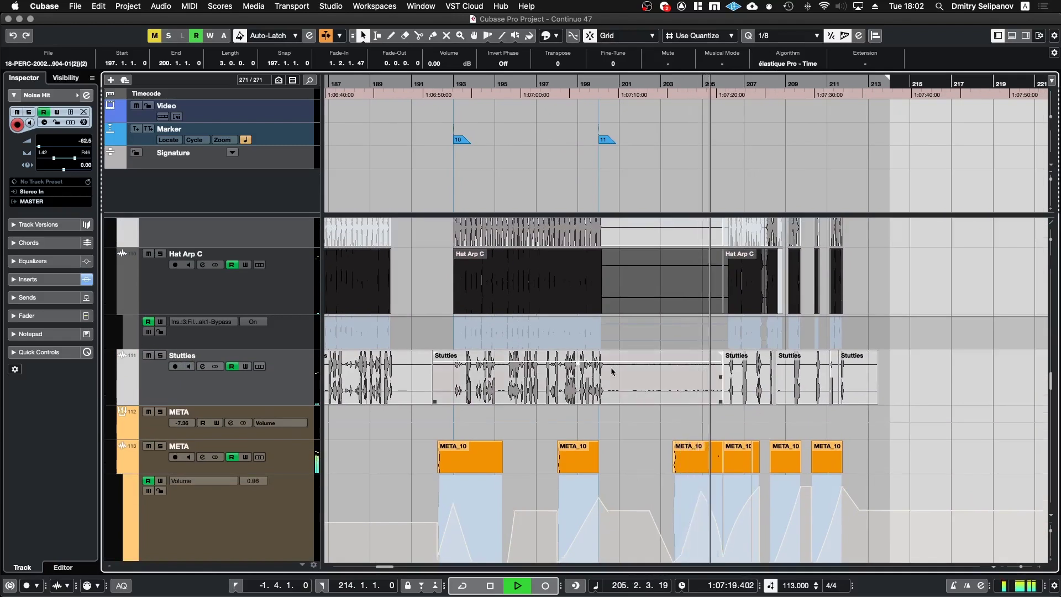
scroll(611, 371, up, 4)
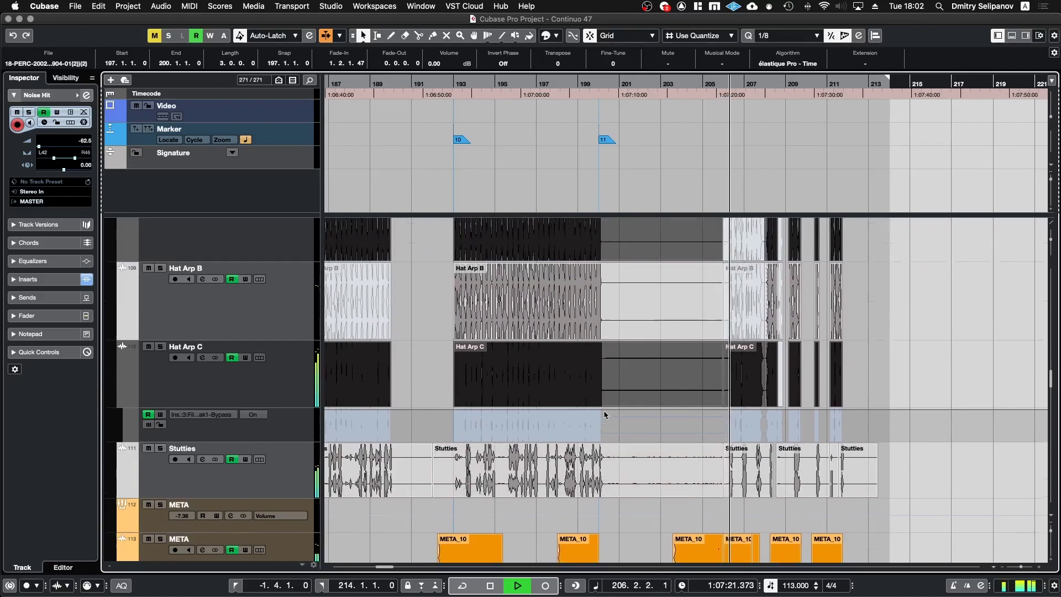
scroll(604, 414, up, 1)
click(605, 415)
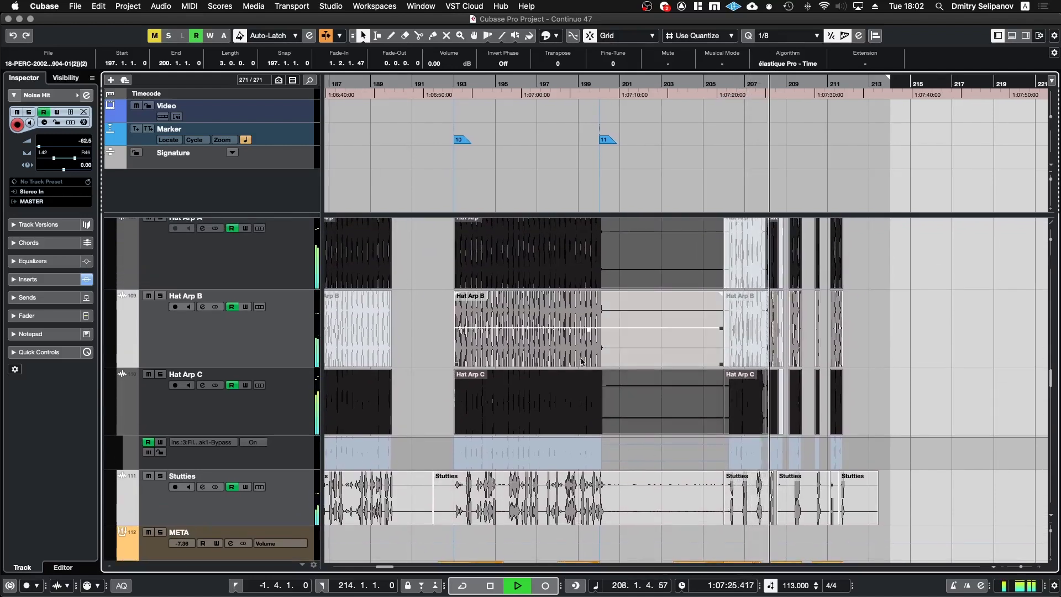
Stop playback, select the Hat Arp A, B, C and Stutties events around bar 193, and solo their tracks with the playhead at bar 194
key(space)
drag(435, 256, 571, 513)
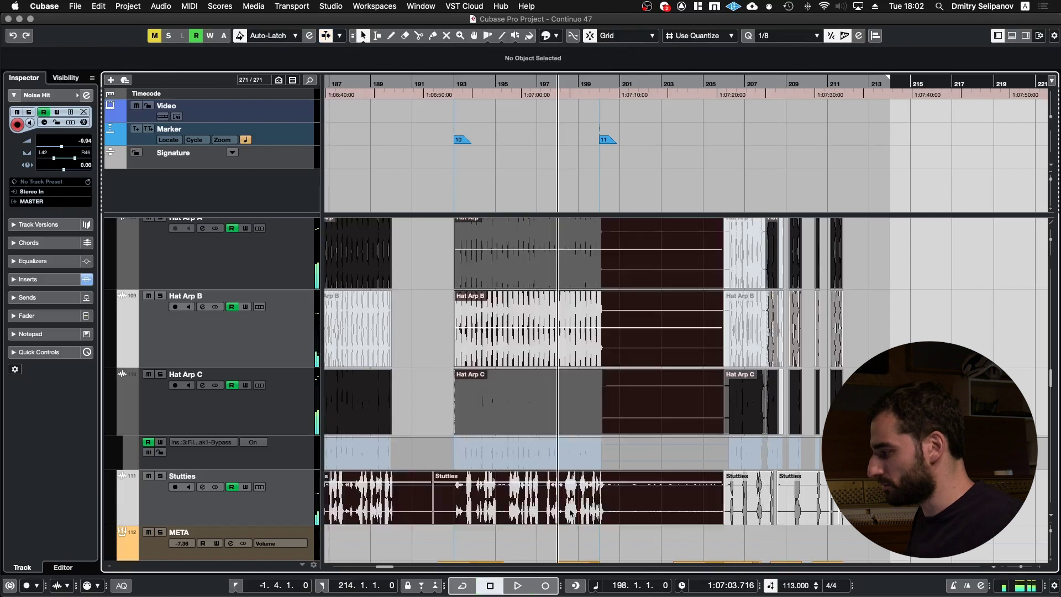
key(KP_Subtract)
key(KP_Subtract)
key(KP_Subtract)
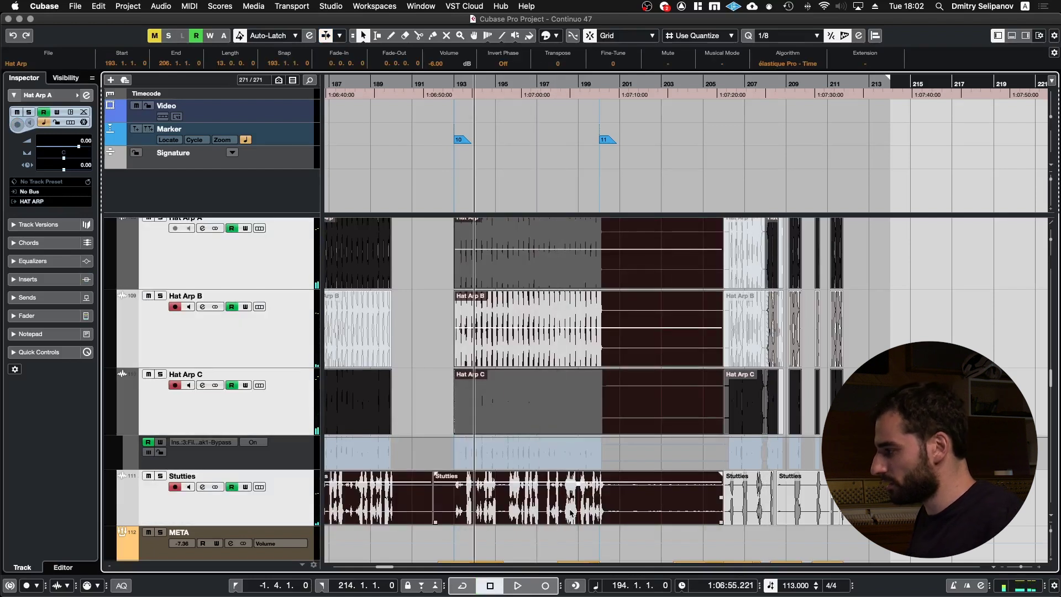
key(s)
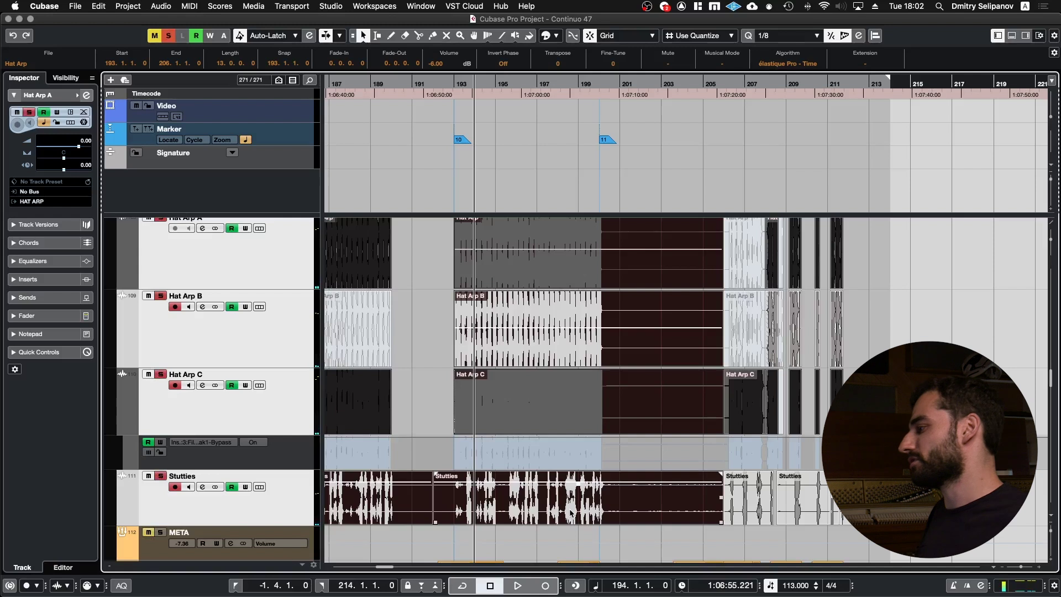
Play the soloed Hat Arp A, B, C and Stutties parts together from bar 194
scroll(534, 382, up, 2)
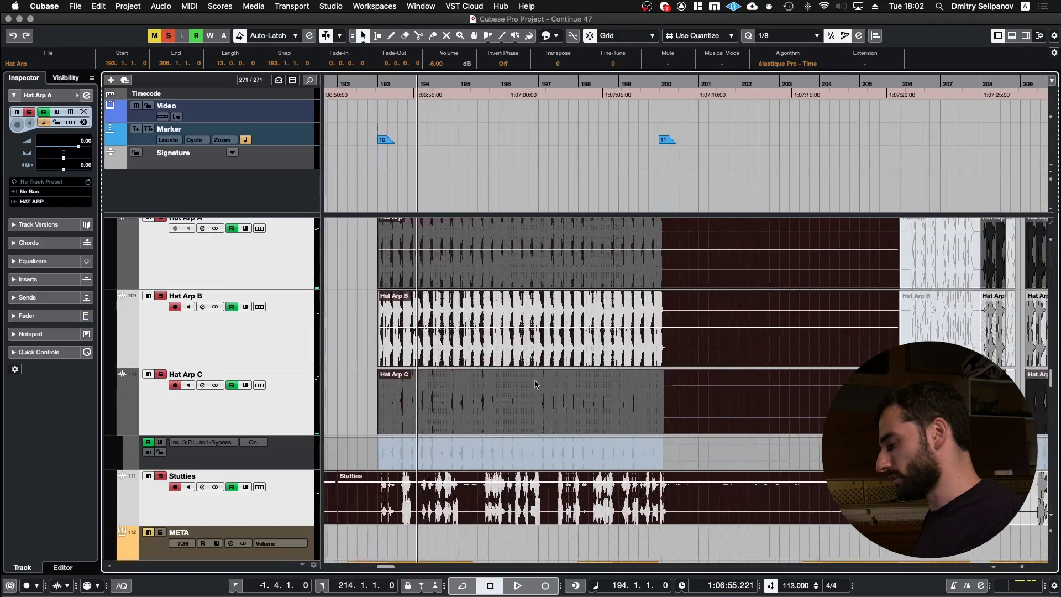
key(KP_Subtract)
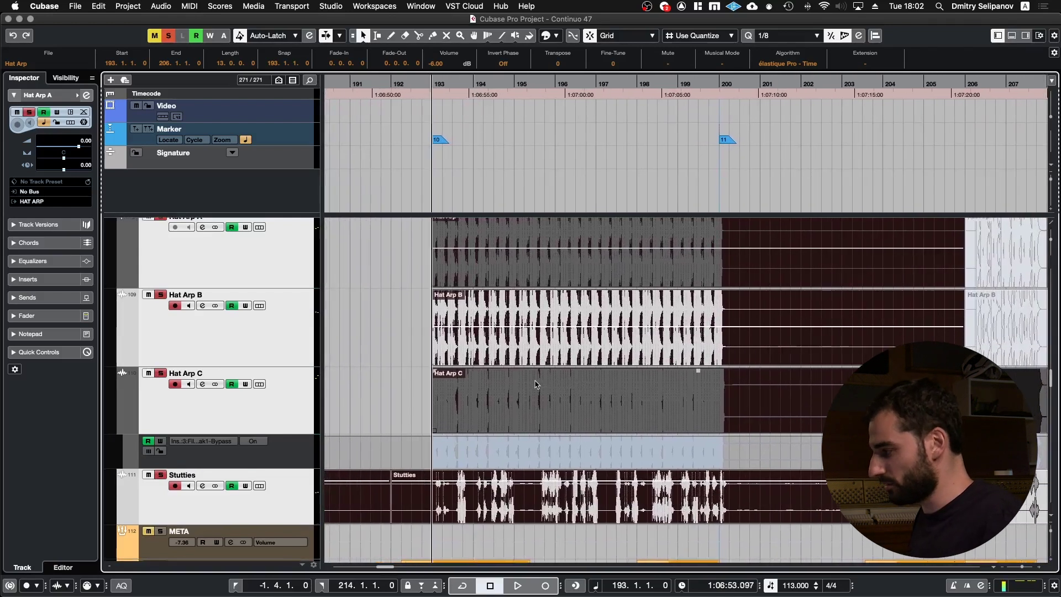
scroll(535, 384, down, 2)
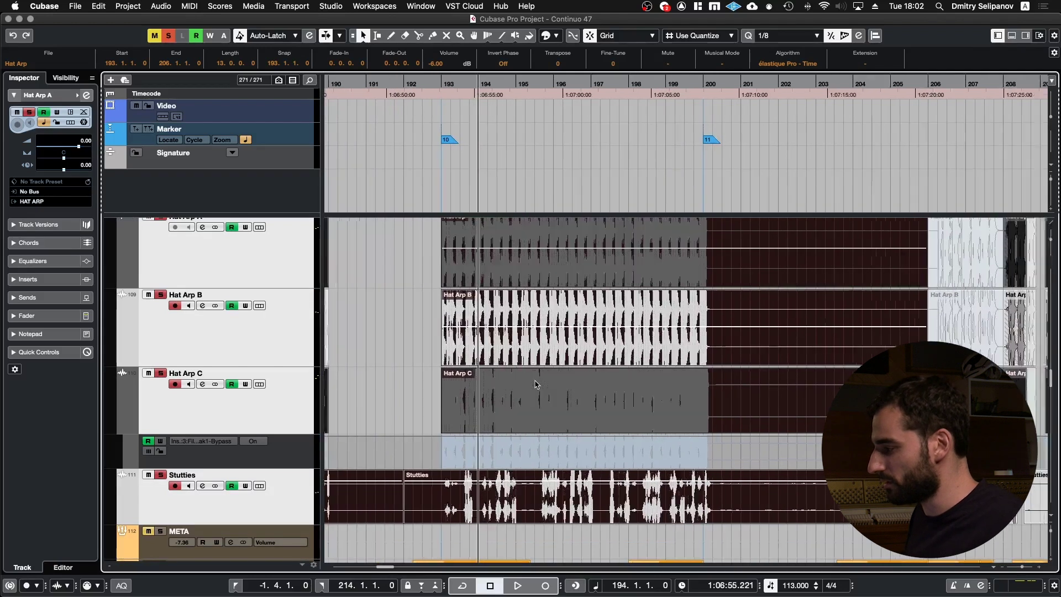
key(space)
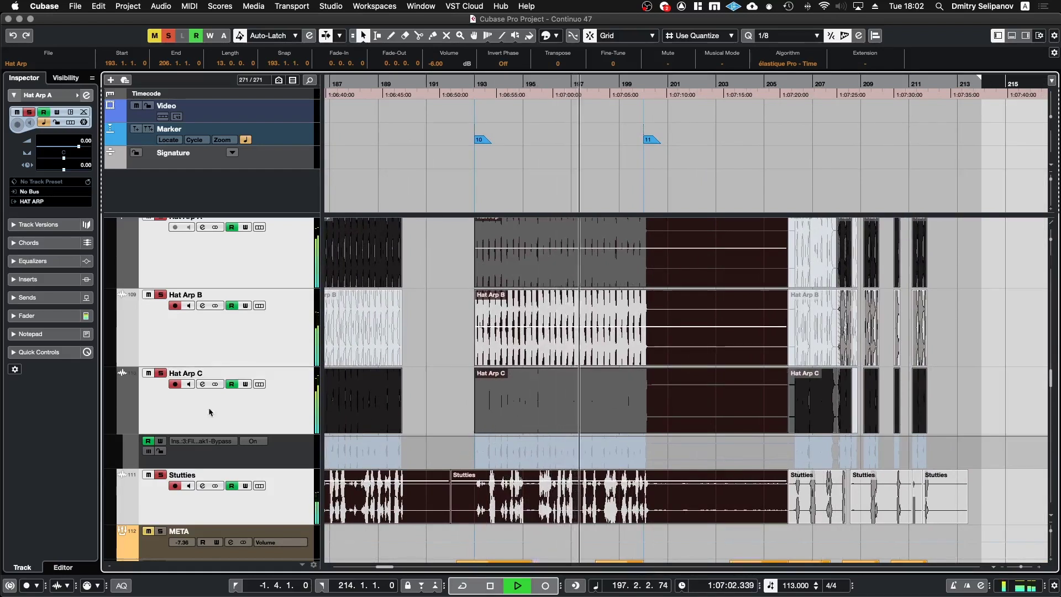
scroll(524, 270, up, 4)
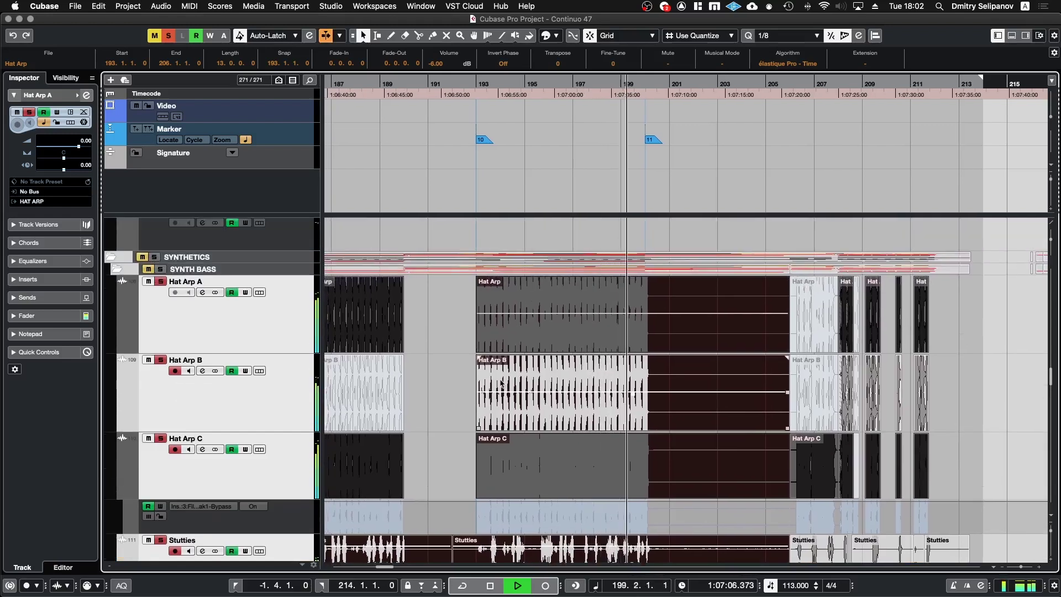
Stop playback, then play only the Hat Arp A event starting at bar 193 in solo
key(space)
click(571, 335)
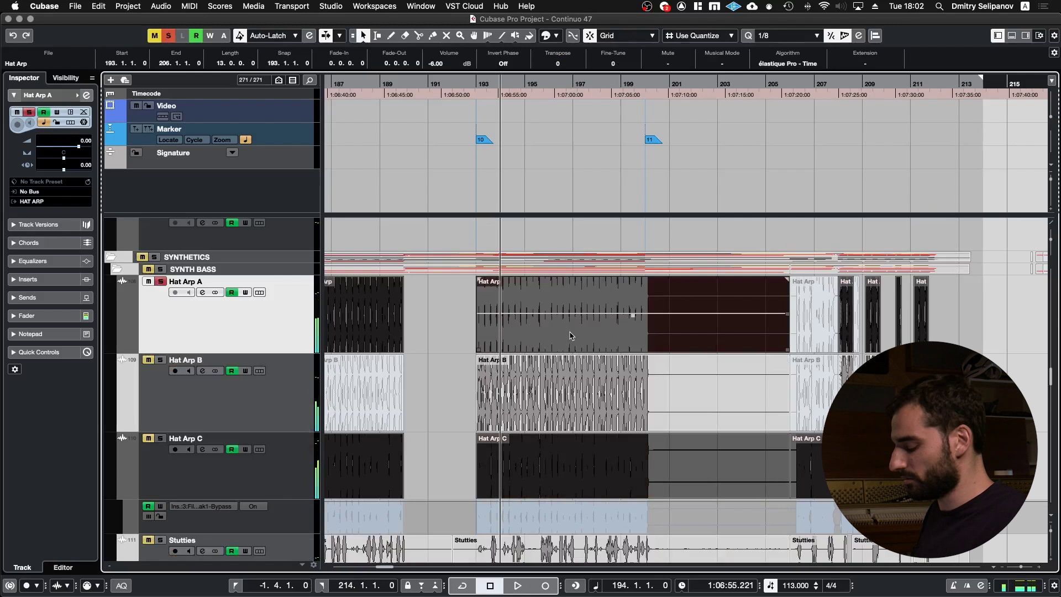
key(l)
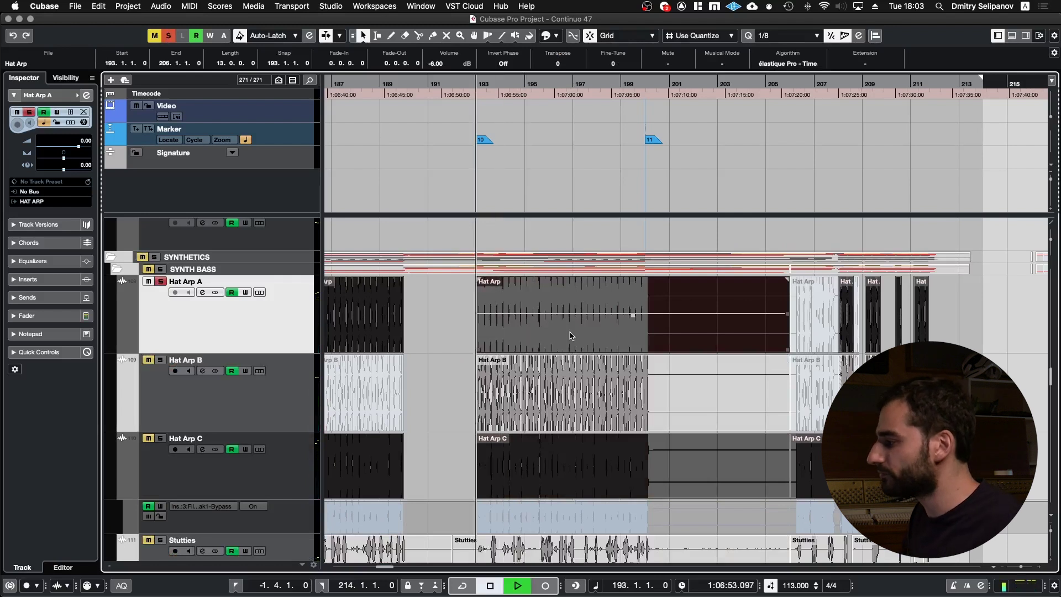
click(467, 371)
key(space)
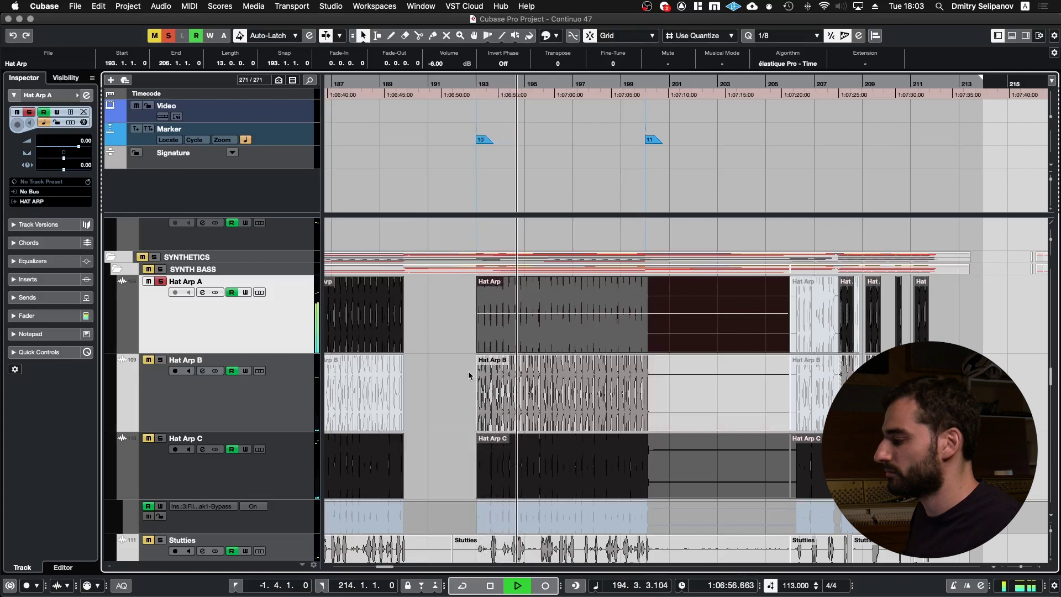
Stop playback, switch the solo to the Hat Arp B event at bar 193, and play it
key(space)
key(s)
click(571, 378)
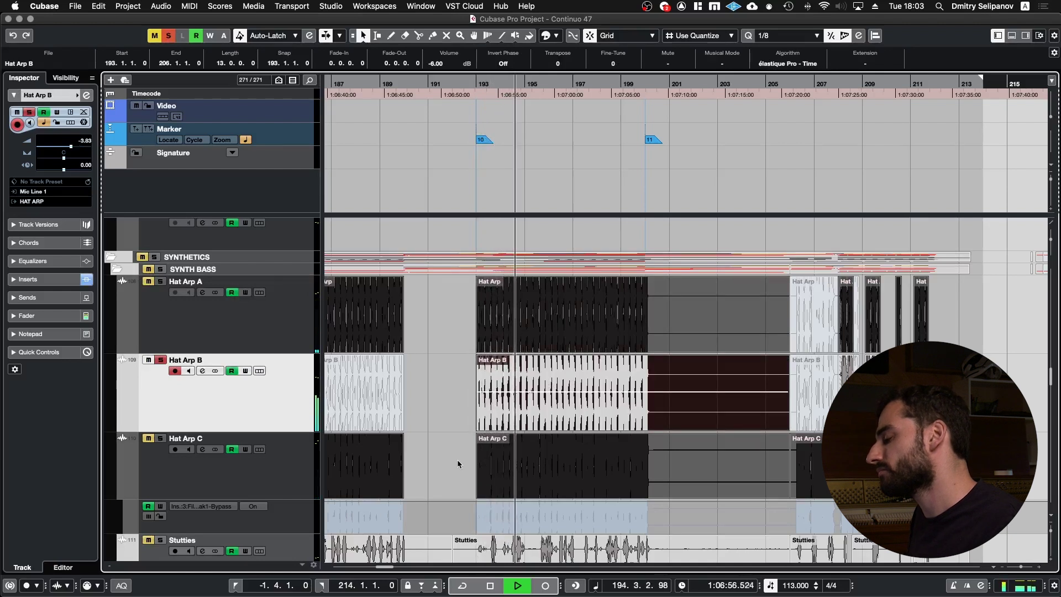
Move the solo to the Hat Arp C event at bar 193 and audition it alone
key(space)
click(530, 469)
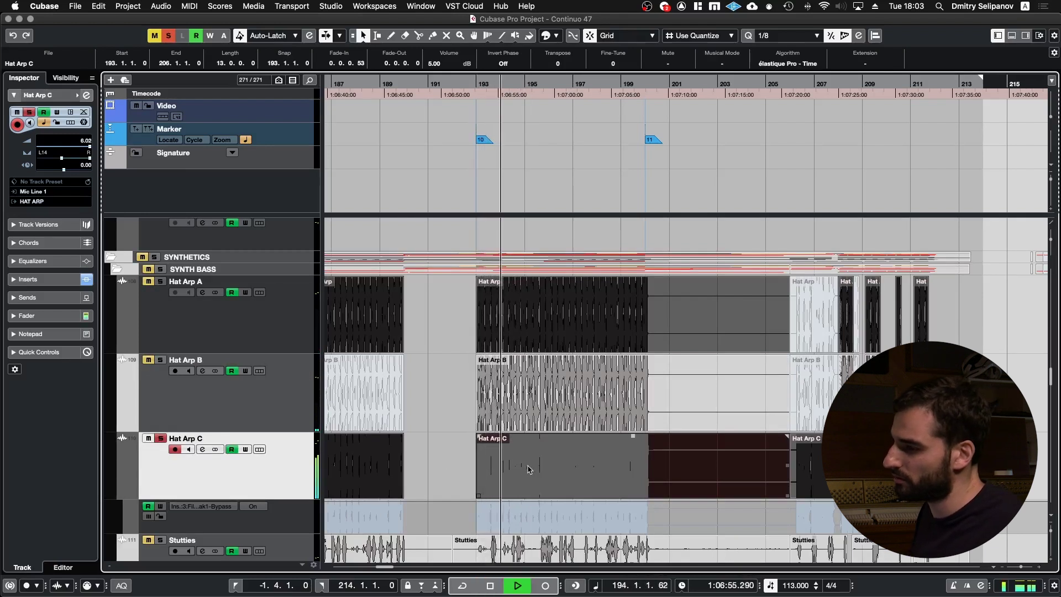
scroll(530, 469, down, 4)
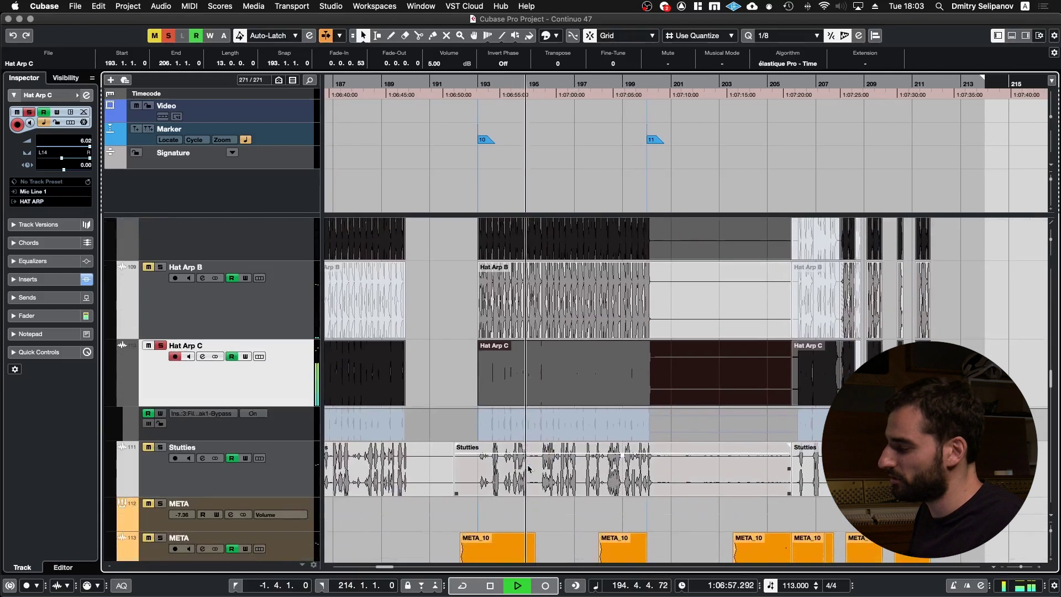
Solo the Stutties event starting at bar 192 in place of Hat Arp C and play it
key(space)
click(513, 475)
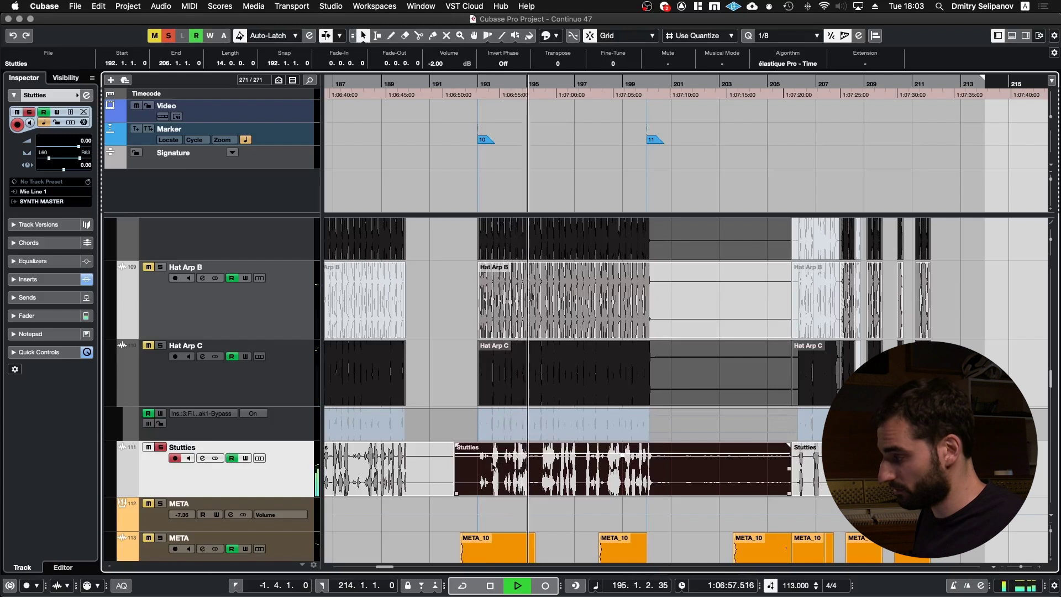
scroll(493, 467, down, 3)
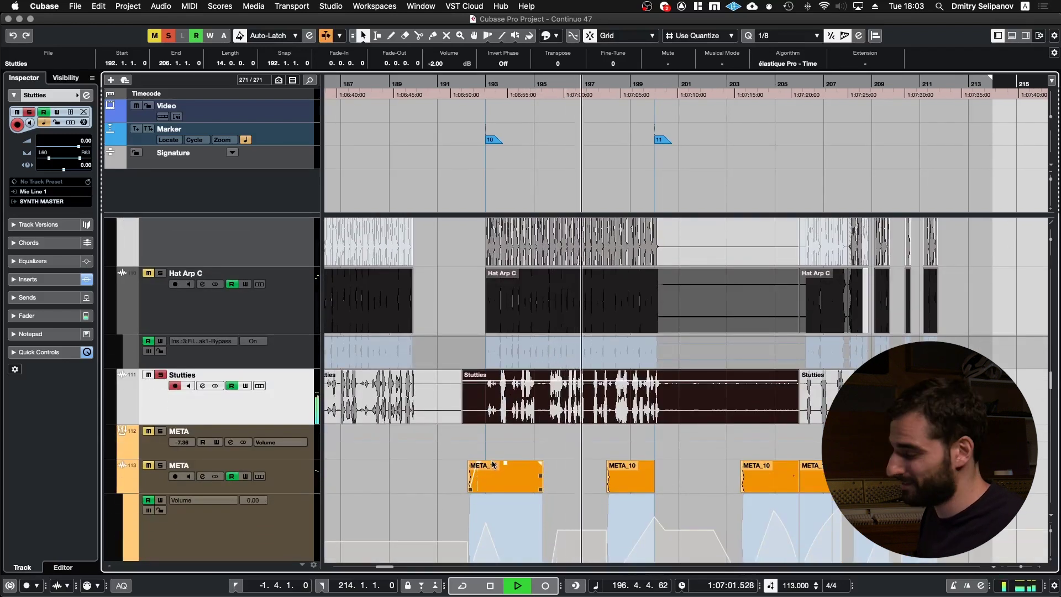
Stop playback and clear the Stutties solo, then audition the selected META_07 event at bar 197 in solo
key(space)
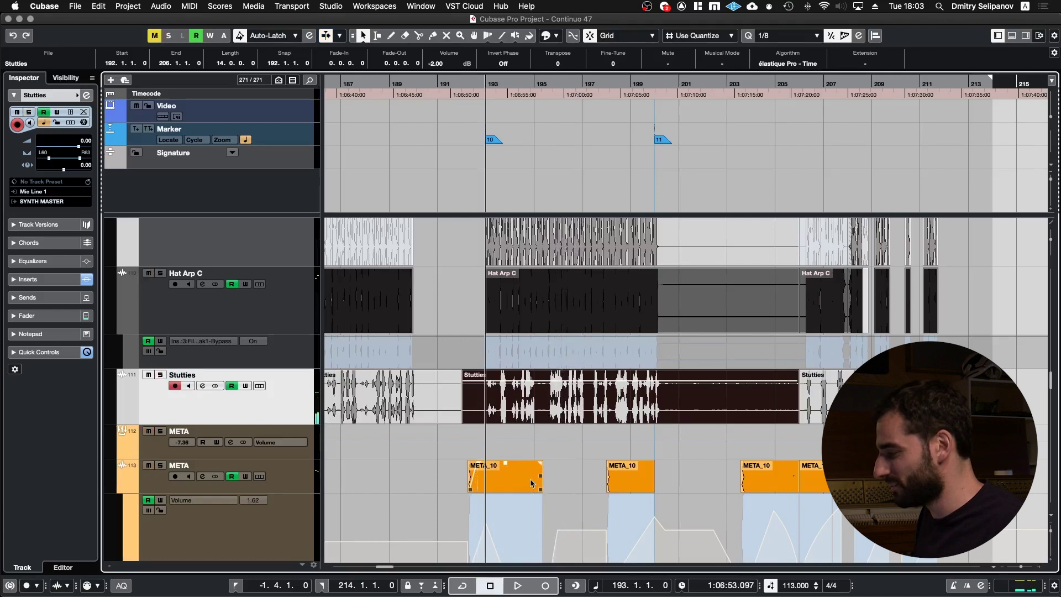
scroll(518, 477, down, 10)
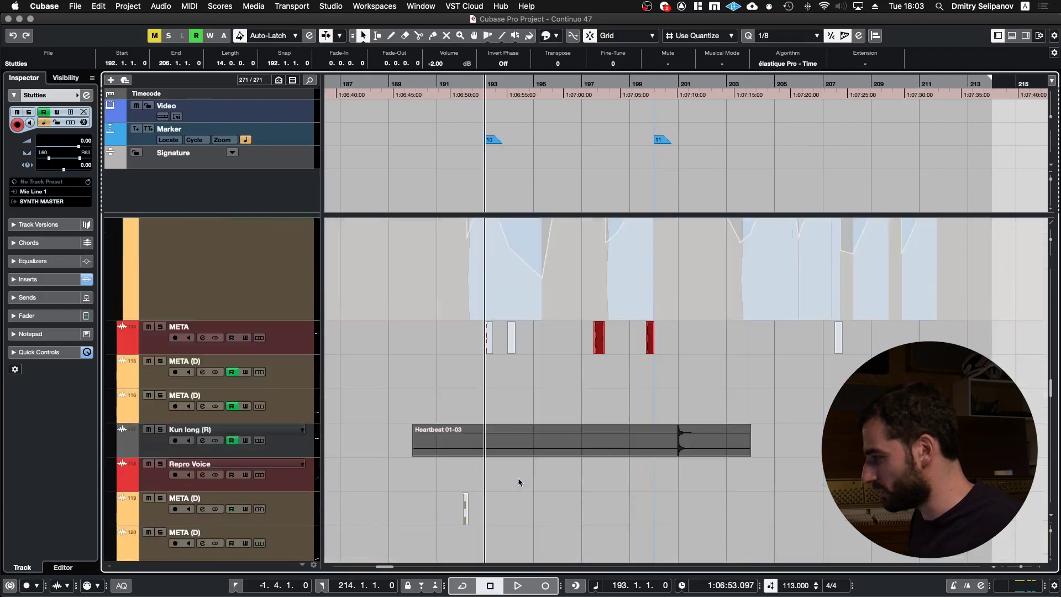
scroll(599, 409, up, 2)
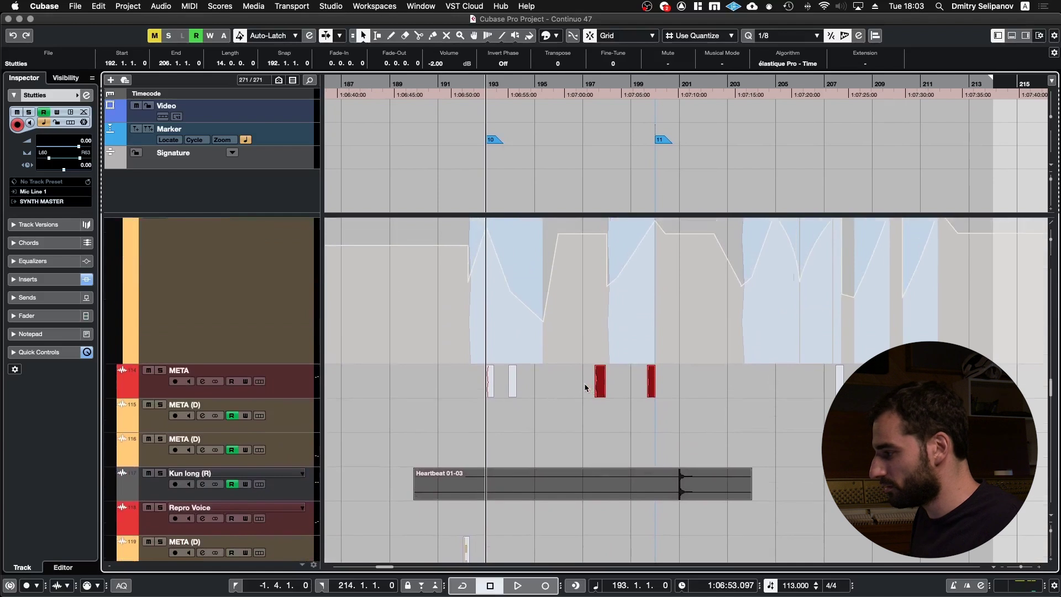
click(601, 387)
key(l)
key(s)
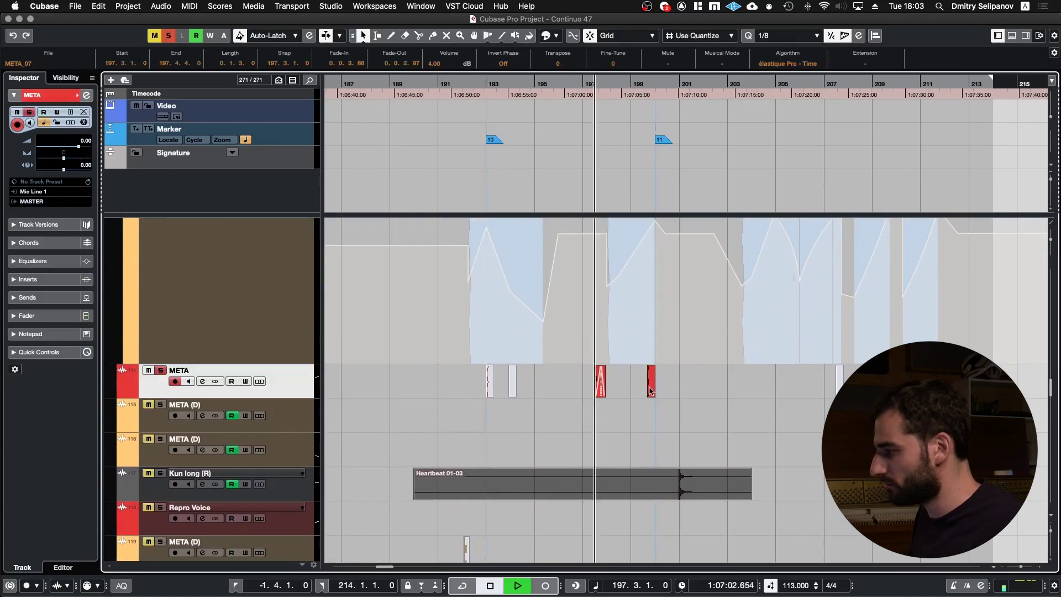
key(space)
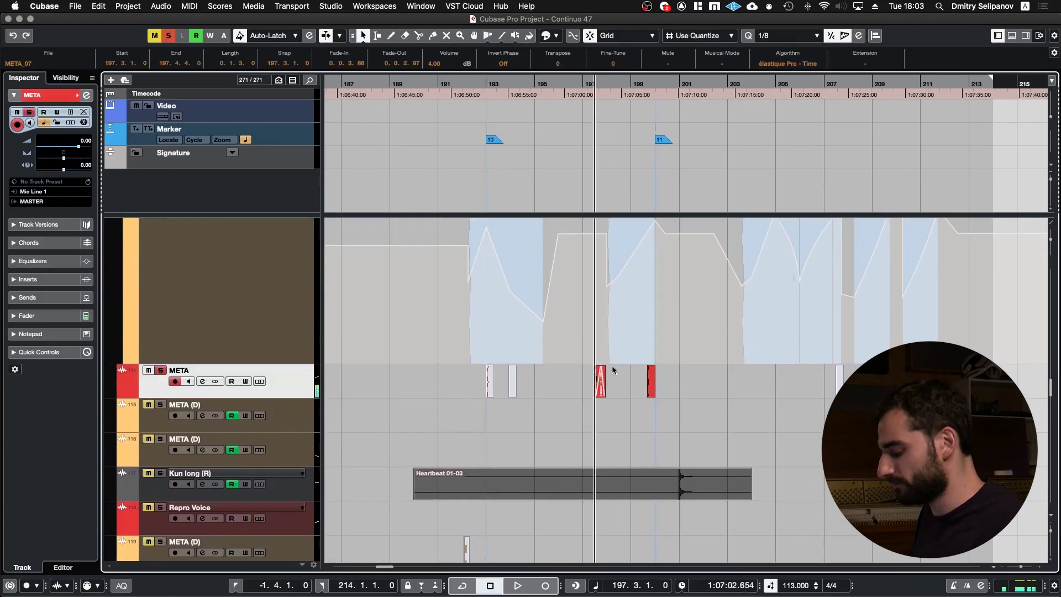
Clear the META solo, move the playhead back to bar 194, and play the full mix
key(KP_Subtract)
key(KP_Subtract)
key(KP_Subtract)
key(KP_Subtract)
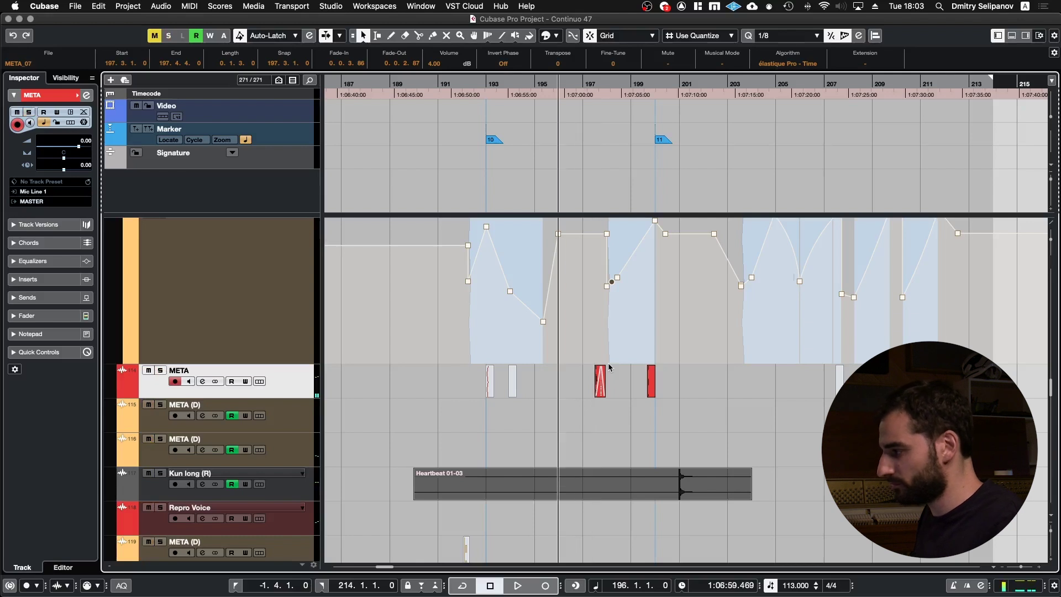
key(space)
Examine the tracks from Moog Stab up through the Hat Arps and Piano Drops to the piano microphone tracks while the full mix plays
scroll(511, 420, down, 5)
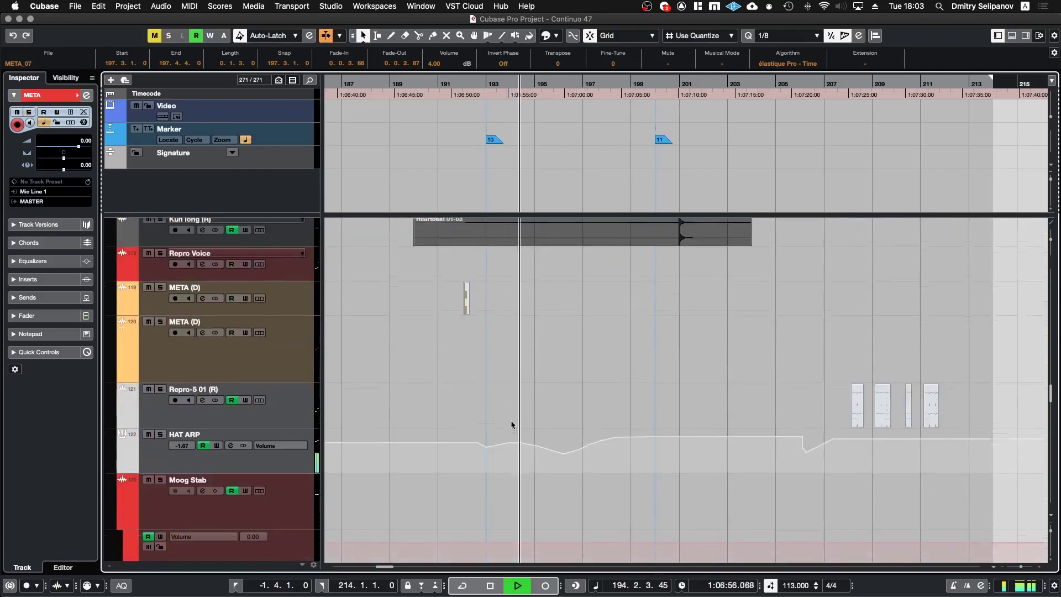
scroll(511, 420, up, 6)
scroll(512, 424, up, 15)
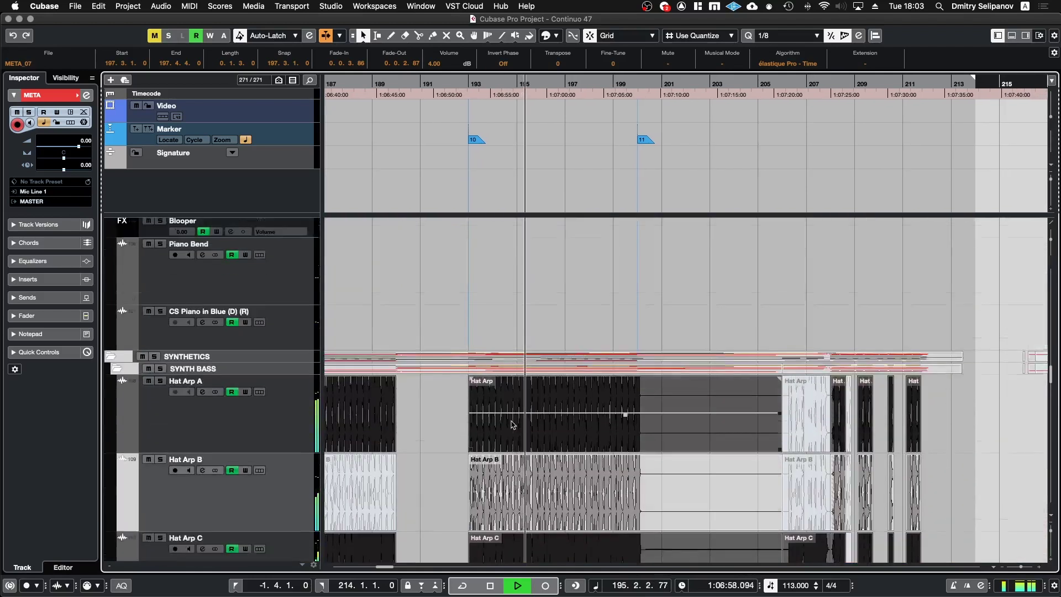
scroll(512, 425, up, 10)
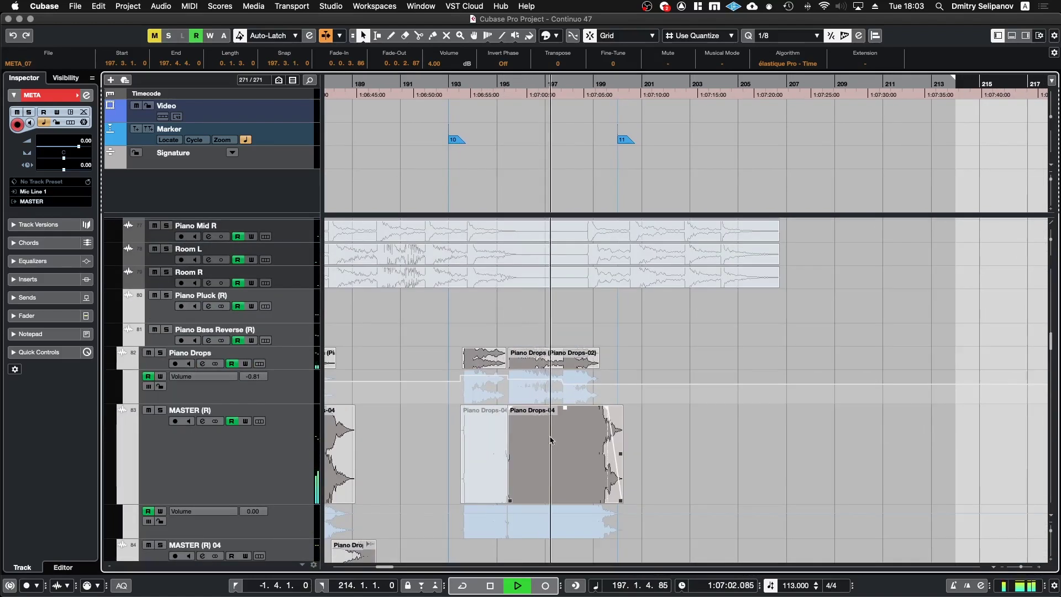
scroll(550, 441, up, 3)
scroll(551, 440, down, 3)
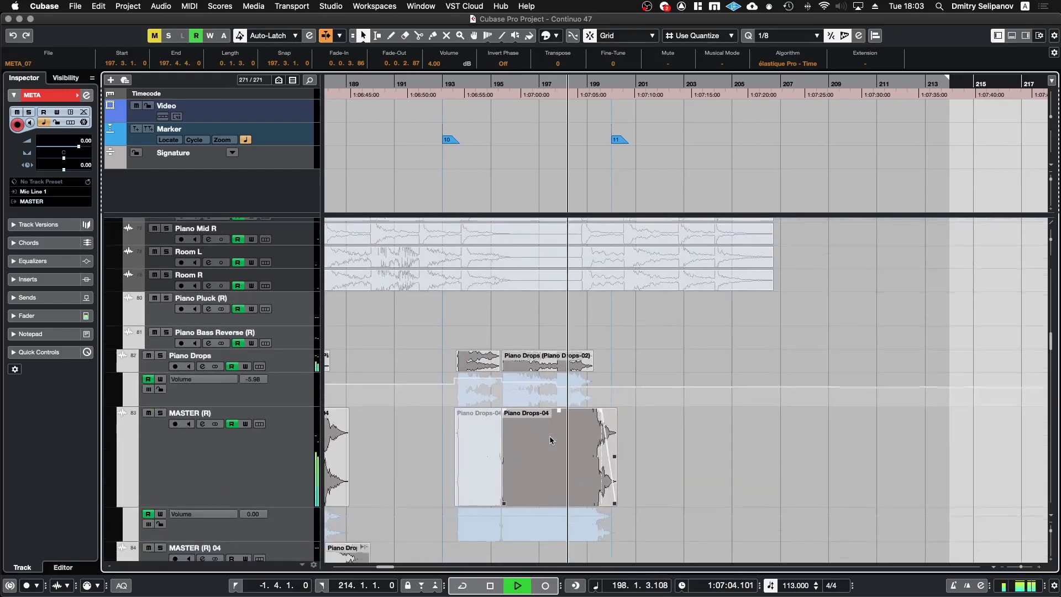
scroll(550, 440, up, 10)
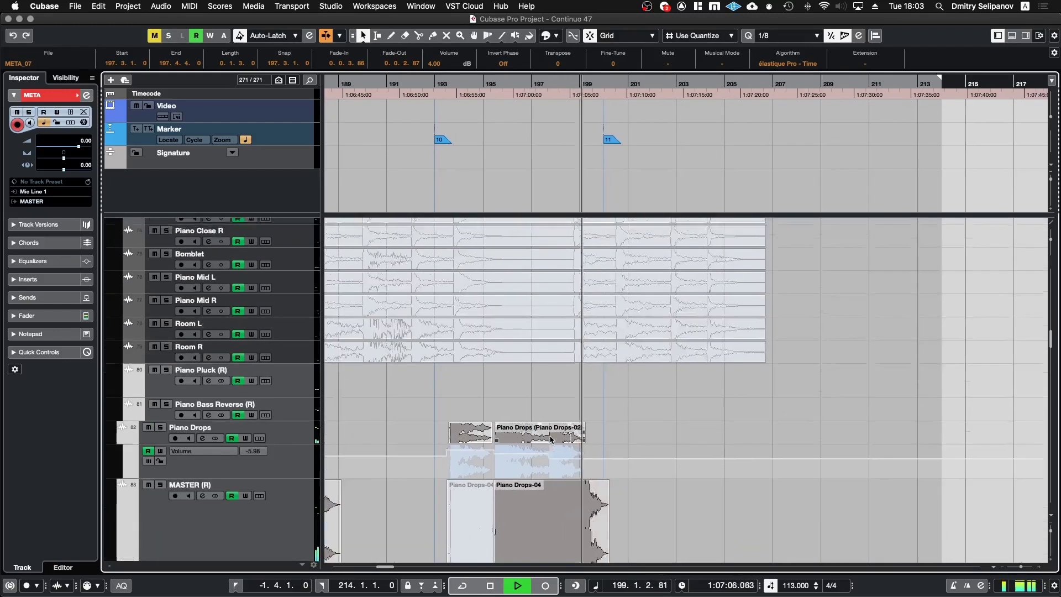
Stop playback, return the playhead to bar 200, and select the events of both Strings (D) folders starting there
scroll(550, 440, up, 5)
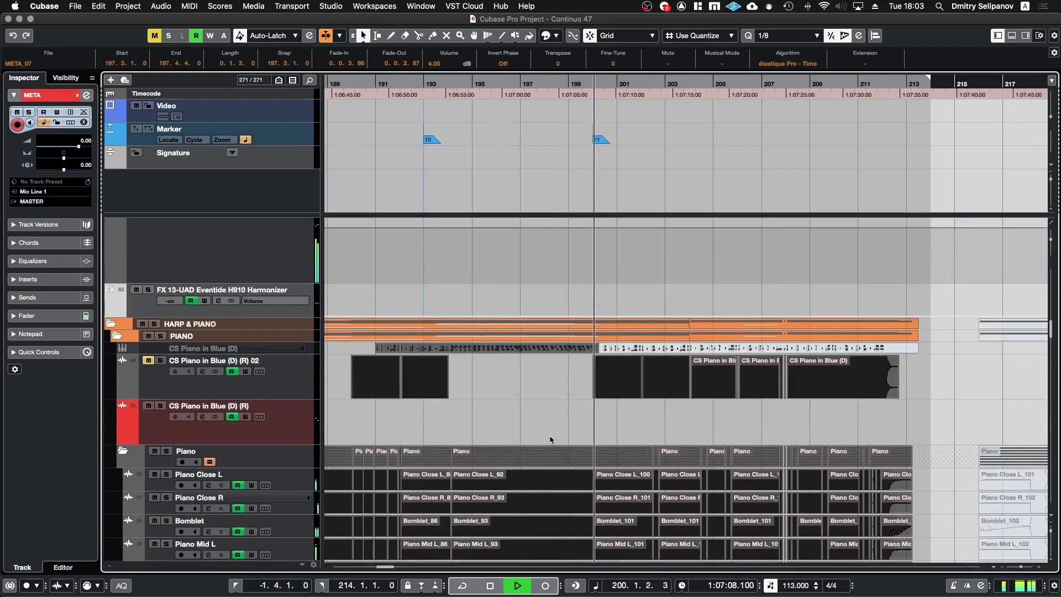
scroll(550, 441, down, 1)
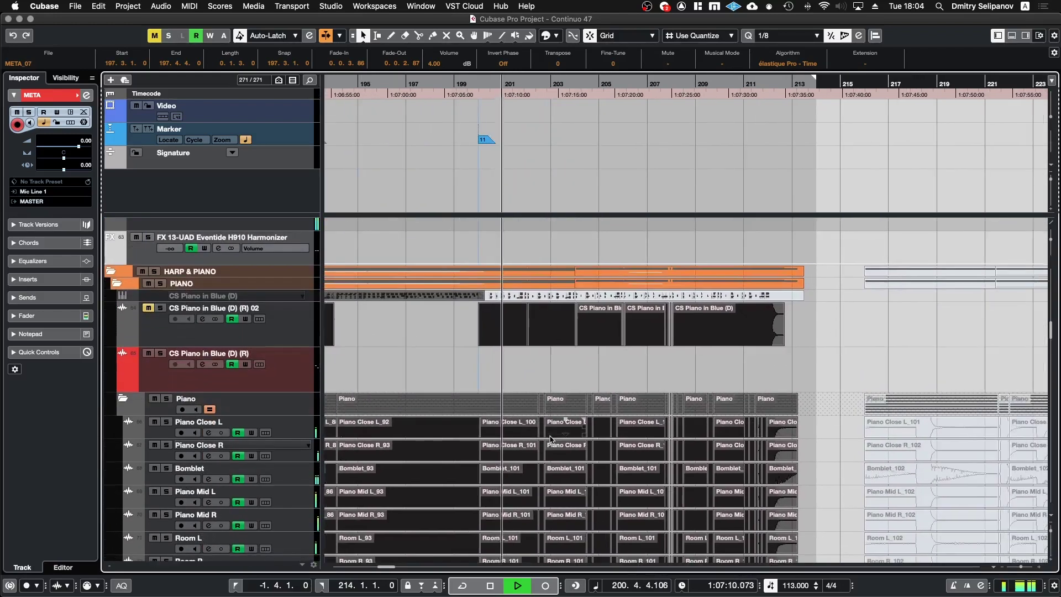
scroll(550, 441, up, 8)
scroll(549, 435, up, 15)
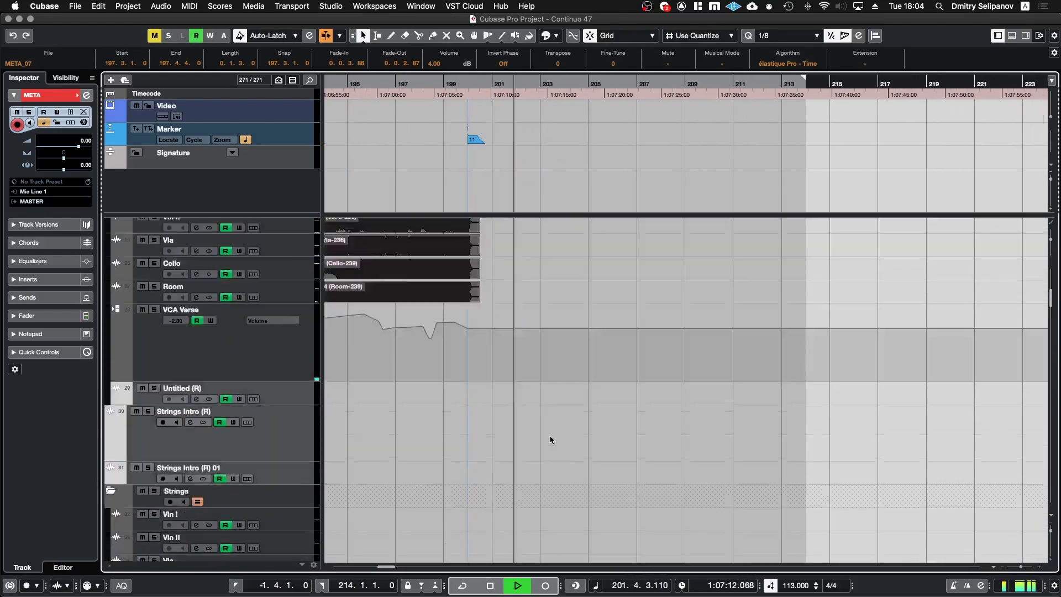
scroll(550, 438, up, 3)
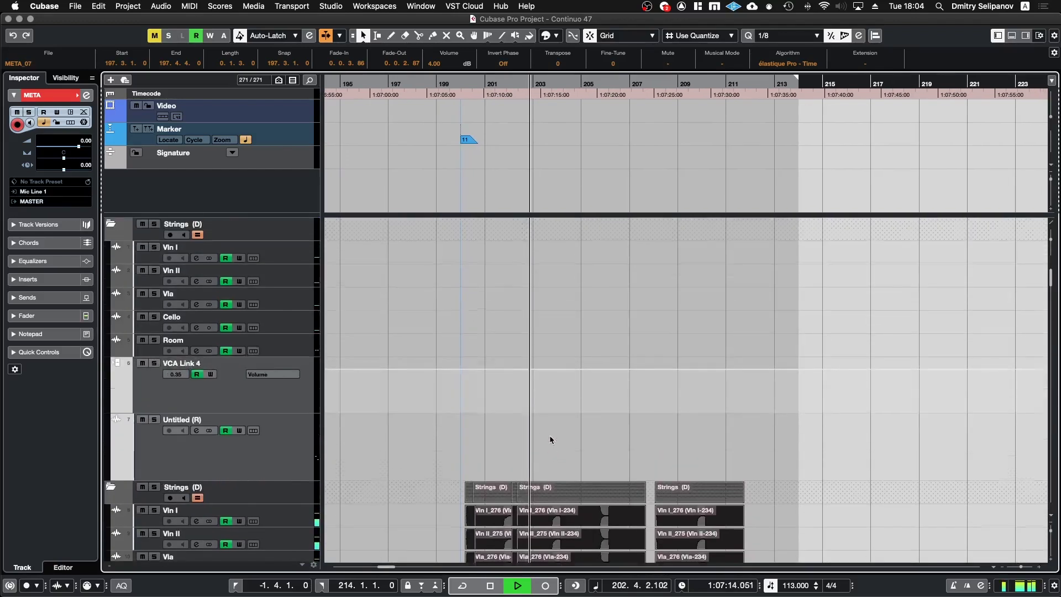
scroll(550, 439, down, 8)
key(space)
drag(403, 265, 728, 481)
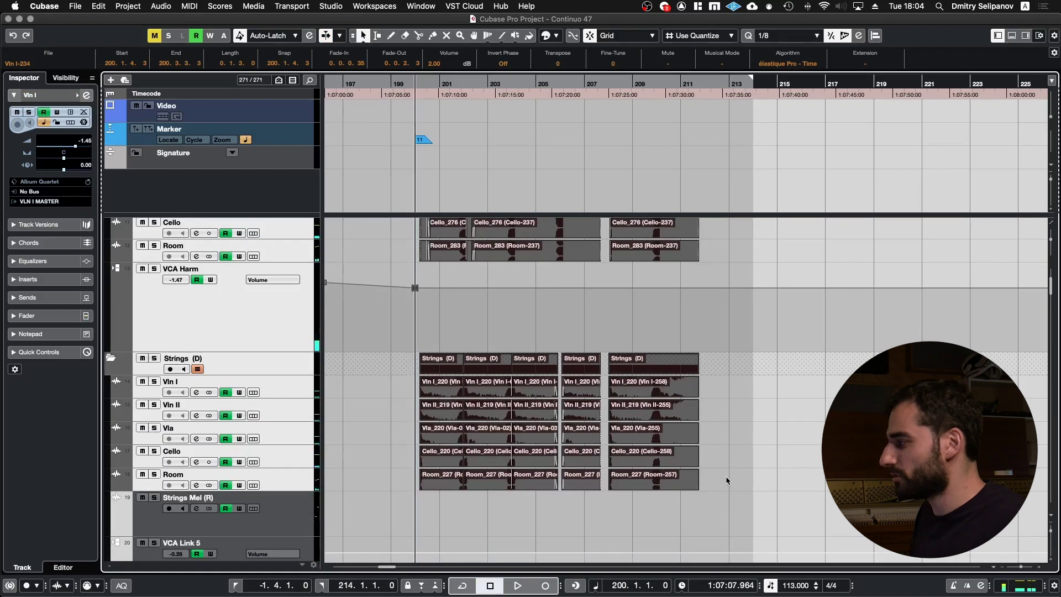
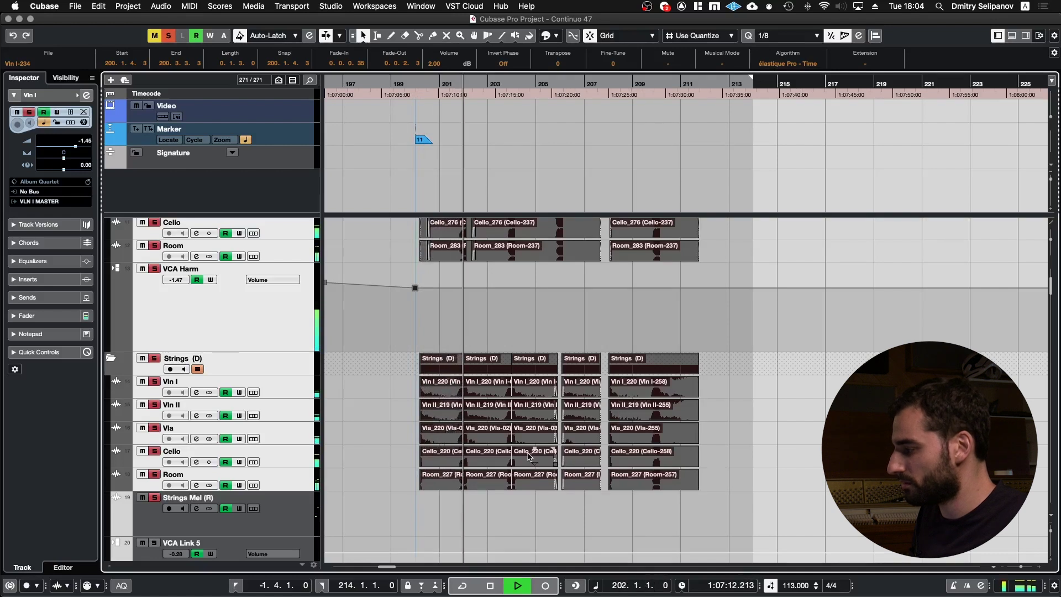
Audition the soloed strings events from bar 200 in a closer timeline view and stop playback
key(h)
key(h)
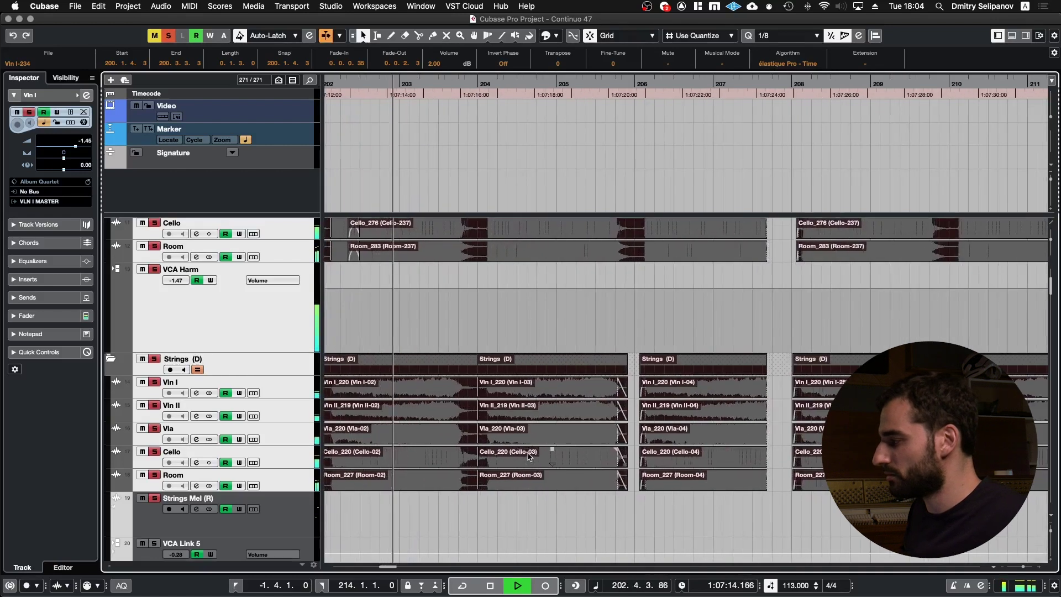
scroll(528, 455, down, 3)
scroll(529, 455, left, 3)
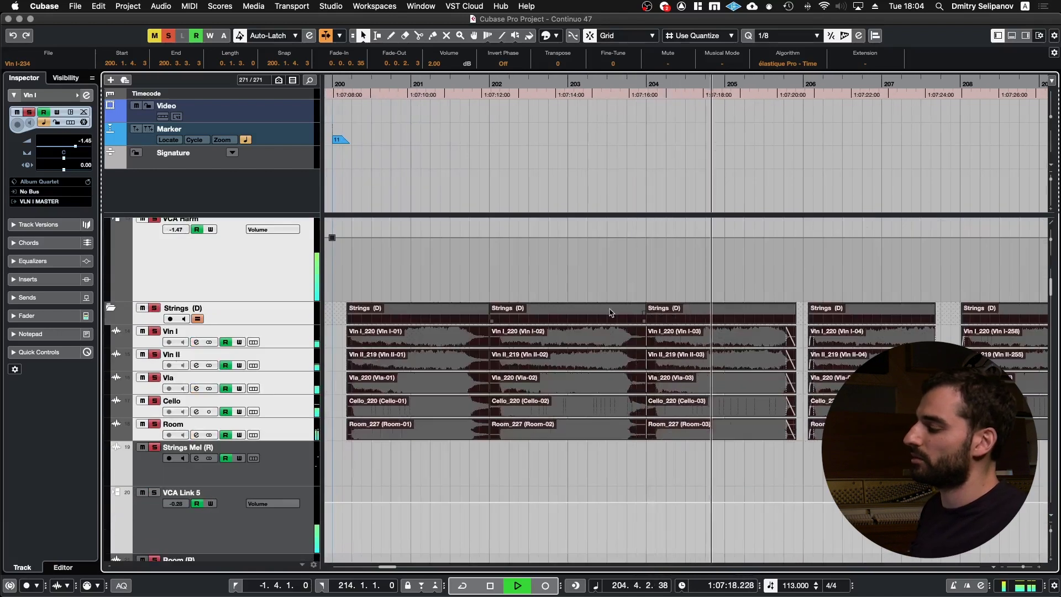
key(space)
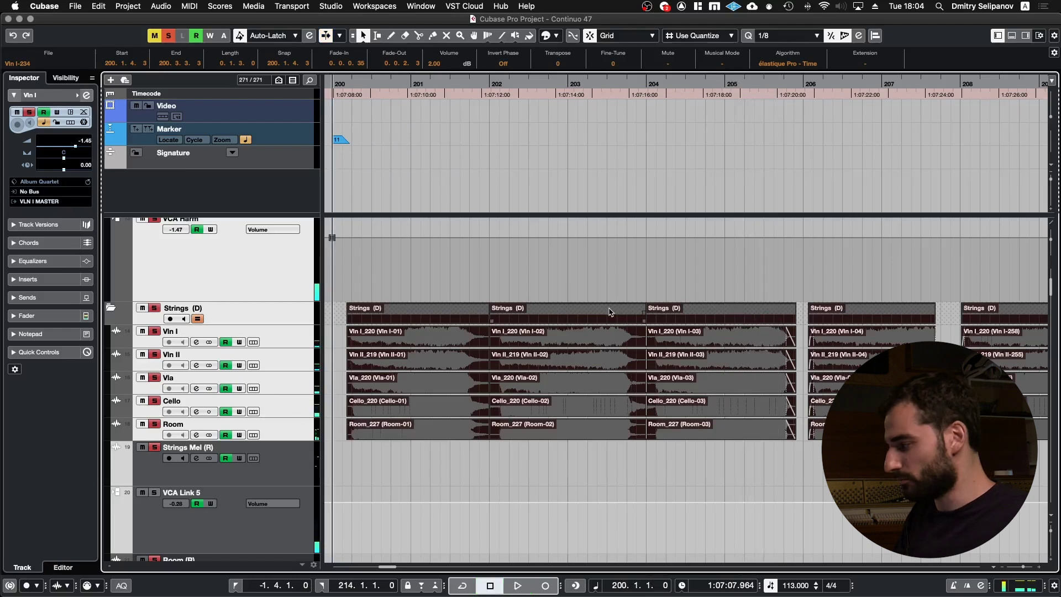
Clear the strings solo and play the full mix from bar 200
key(KP_Add)
key(KP_Subtract)
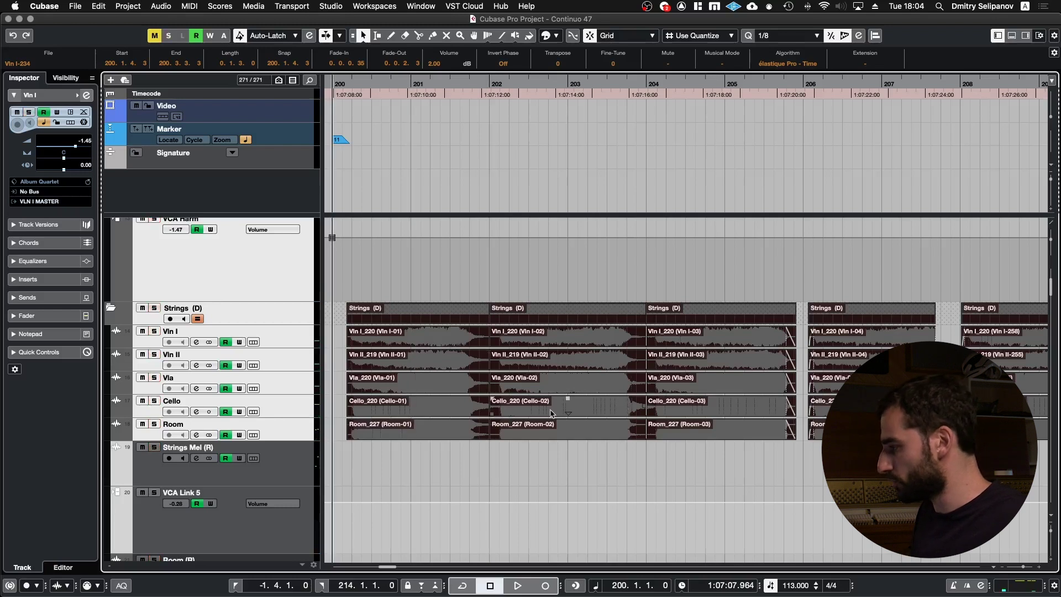
scroll(552, 414, up, 10)
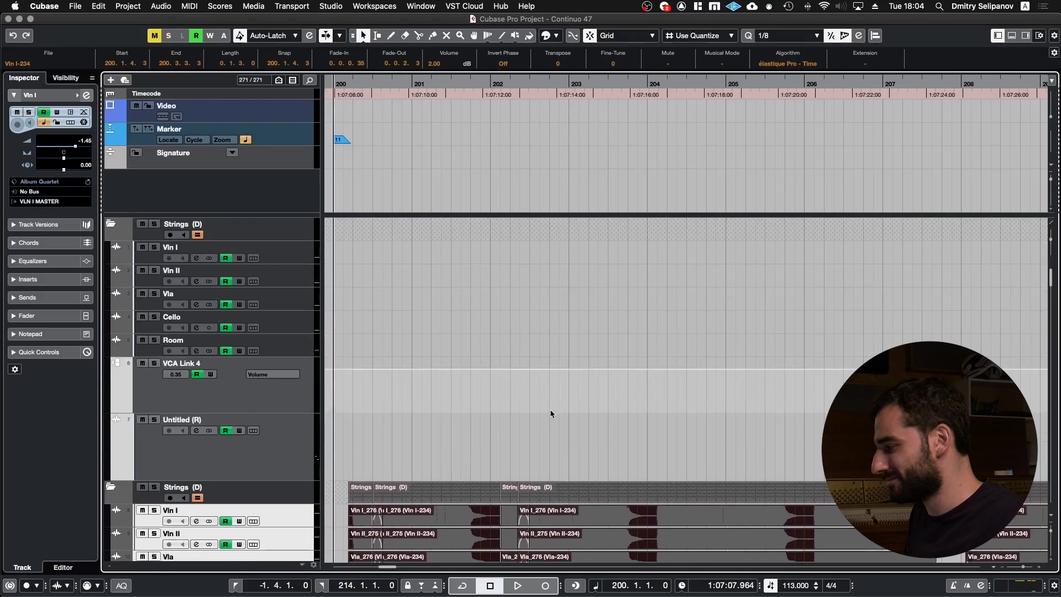
scroll(552, 413, down, 8)
key(space)
Examine the tracks from the strings down through the piano microphones to Piano Drops (D) while the full mix plays
scroll(552, 414, down, 10)
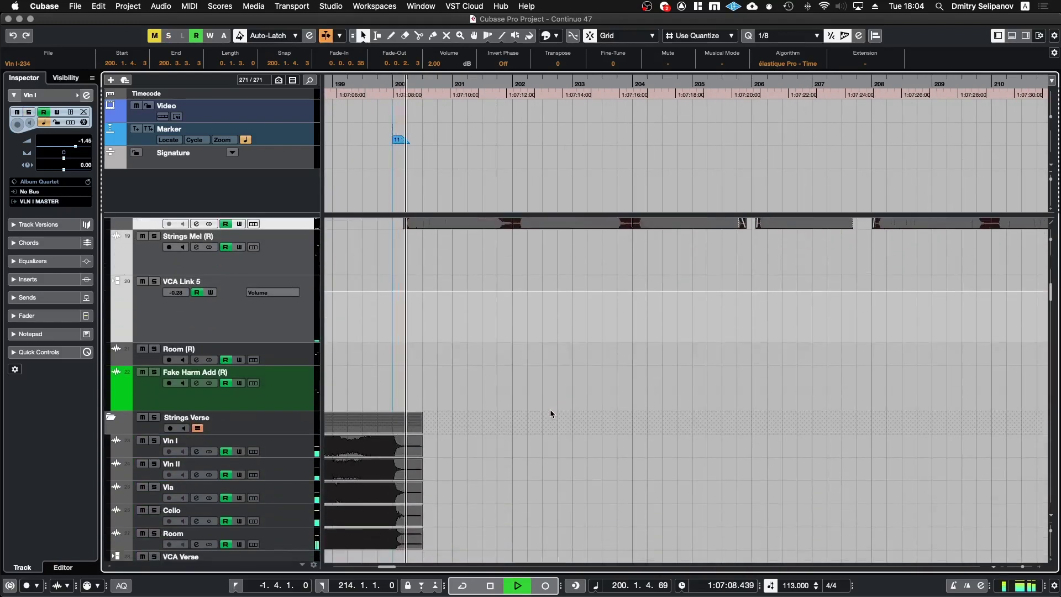
scroll(551, 414, down, 15)
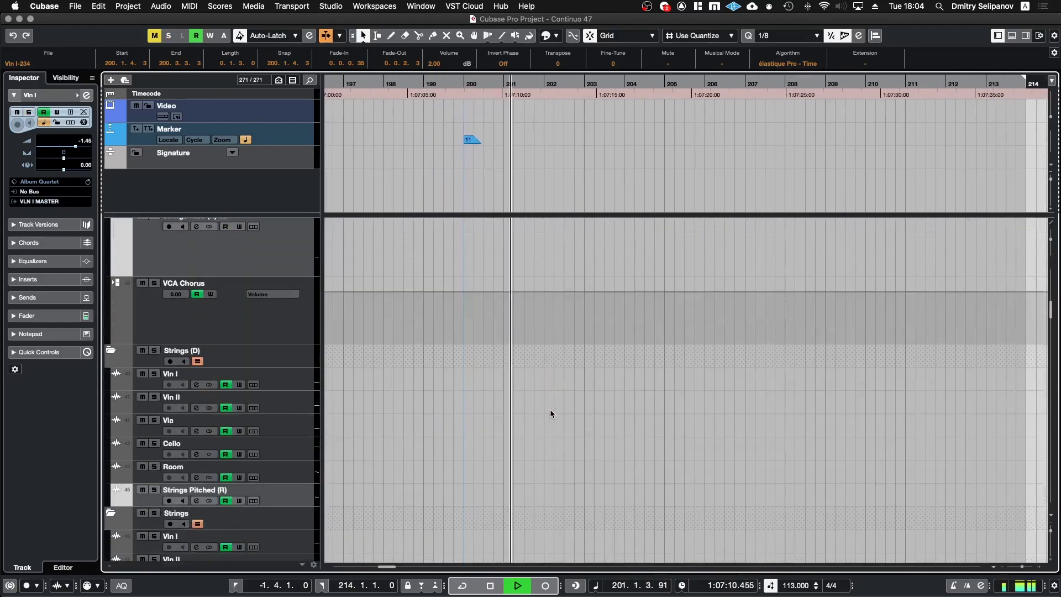
scroll(551, 414, down, 5)
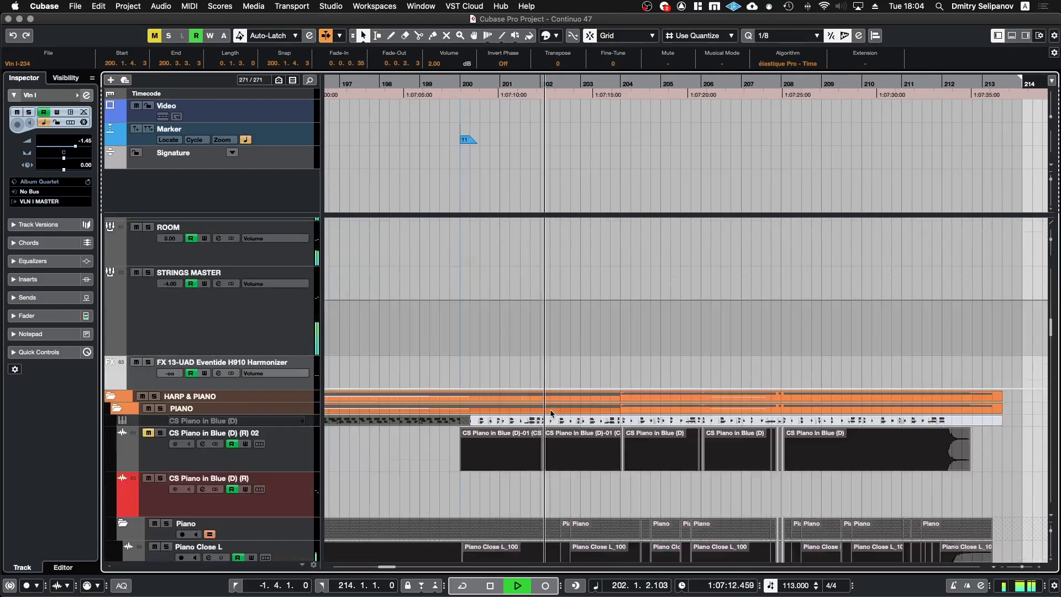
scroll(551, 412, down, 3)
scroll(550, 412, down, 8)
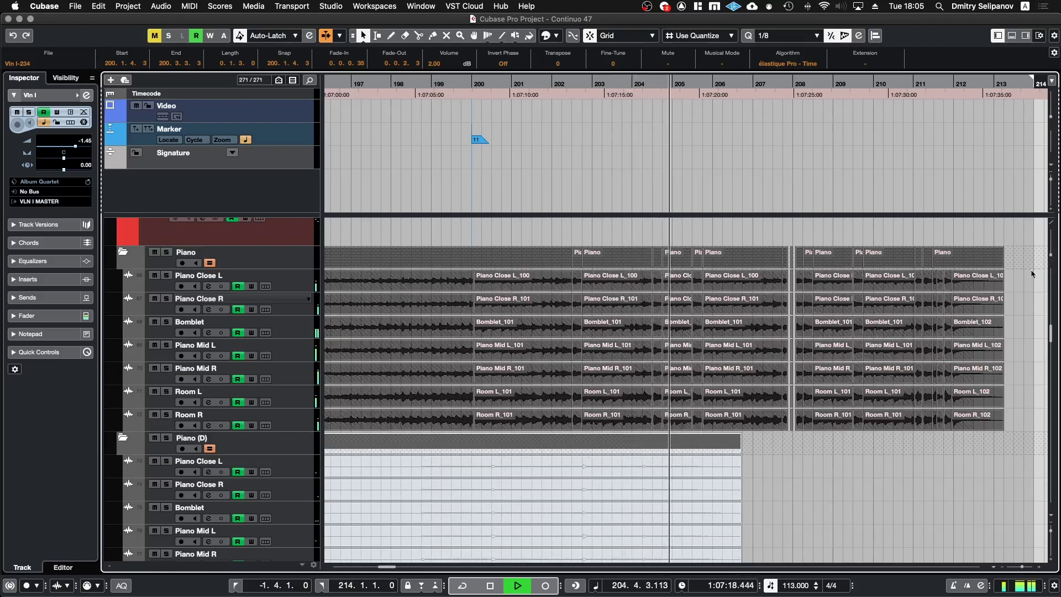
scroll(903, 366, down, 20)
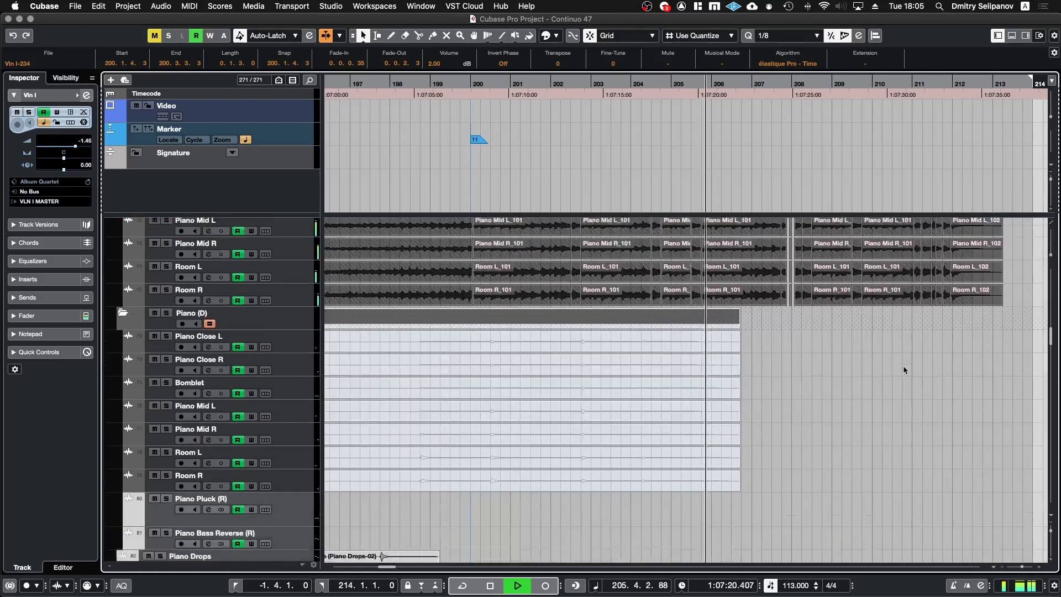
scroll(903, 366, up, 5)
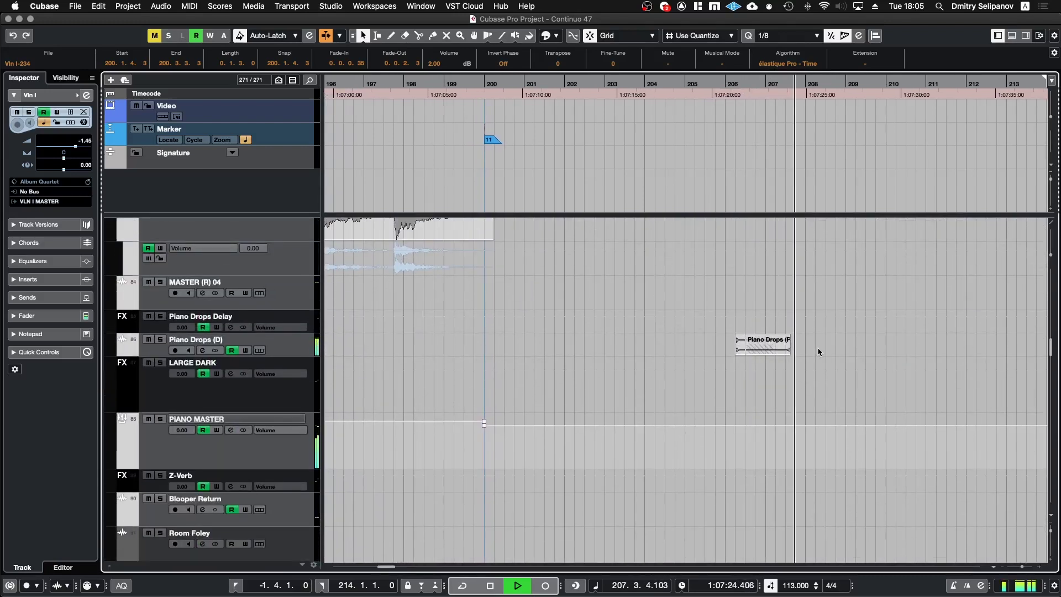
Stop playback, select the Piano Drops (D) event at bar 206, and audition it in solo
key(space)
click(734, 351)
drag(734, 352, 711, 351)
key(l)
key(s)
key(space)
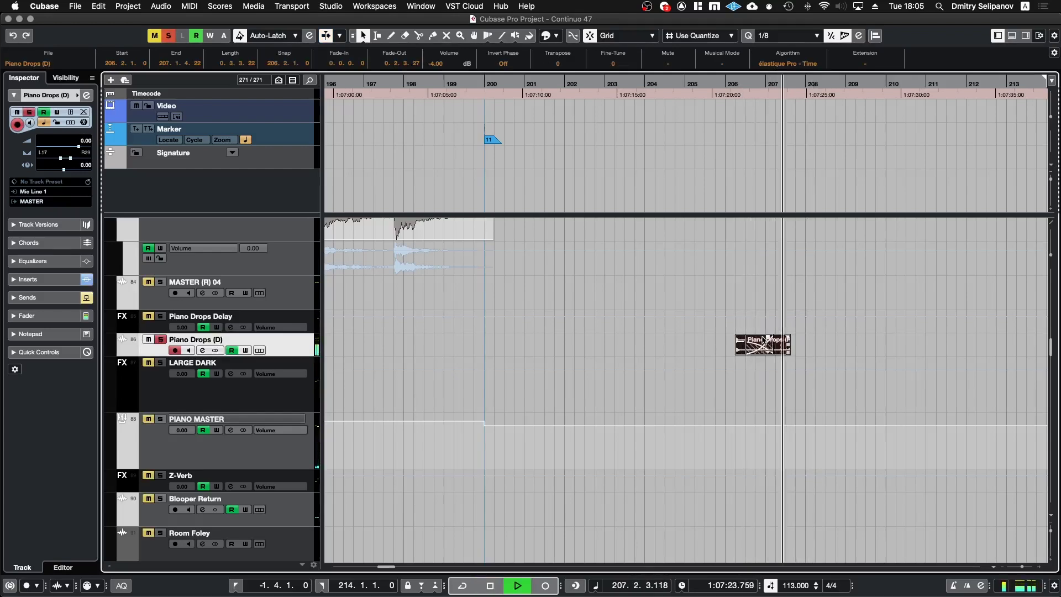
key(space)
Clear the Piano Drops (D) solo and play the full mix from bar 206 with the Hat Arp and Stutties tracks in view
click(724, 85)
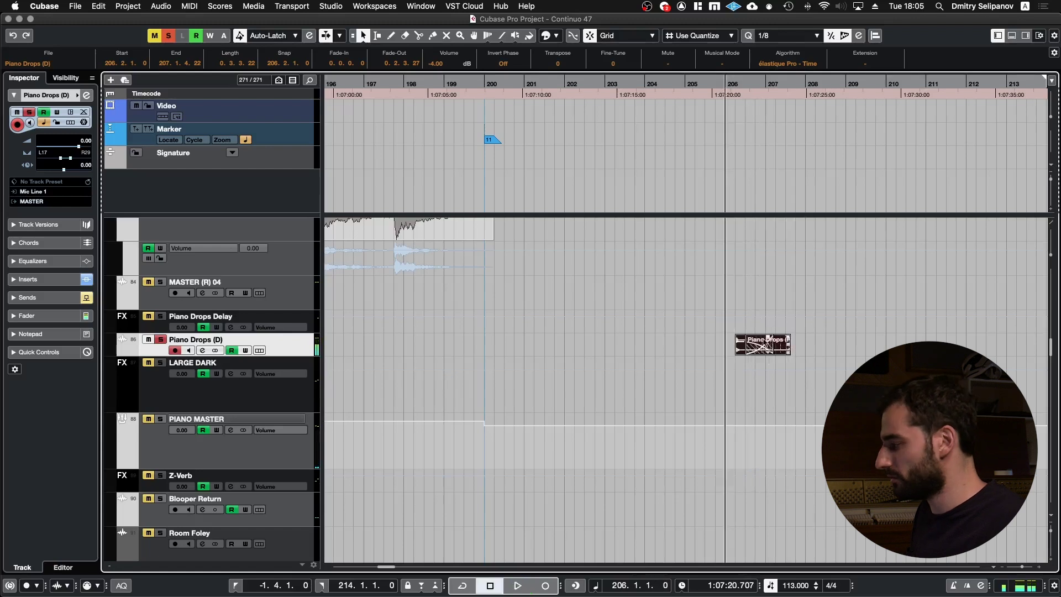
key(s)
scroll(768, 356, down, 20)
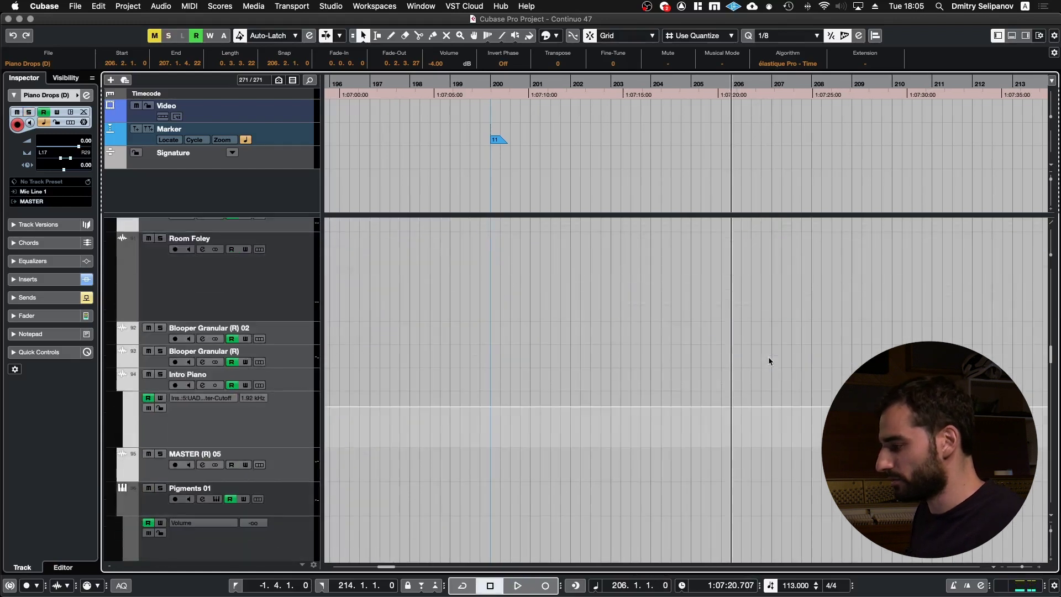
key(space)
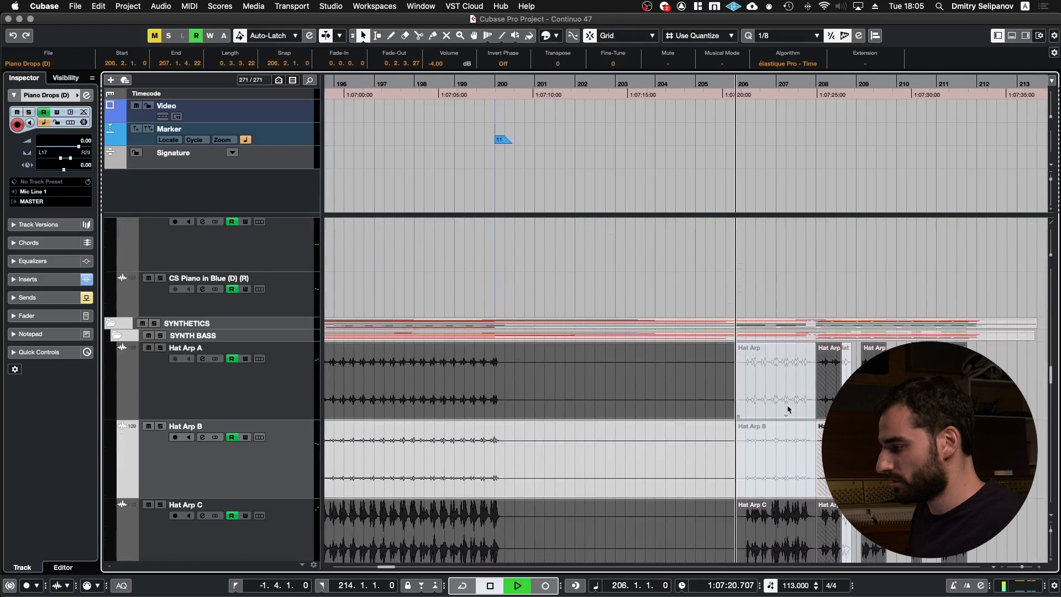
scroll(786, 418, down, 5)
scroll(786, 419, down, 7)
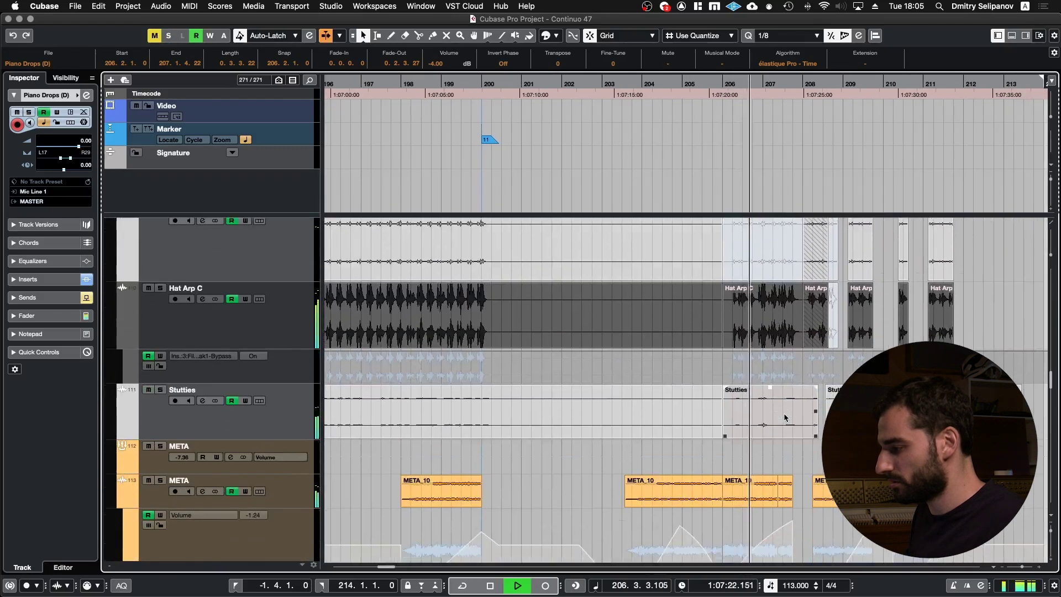
Select the META_10 event starting at bar 206 and audition it in solo
drag(788, 387, 730, 391)
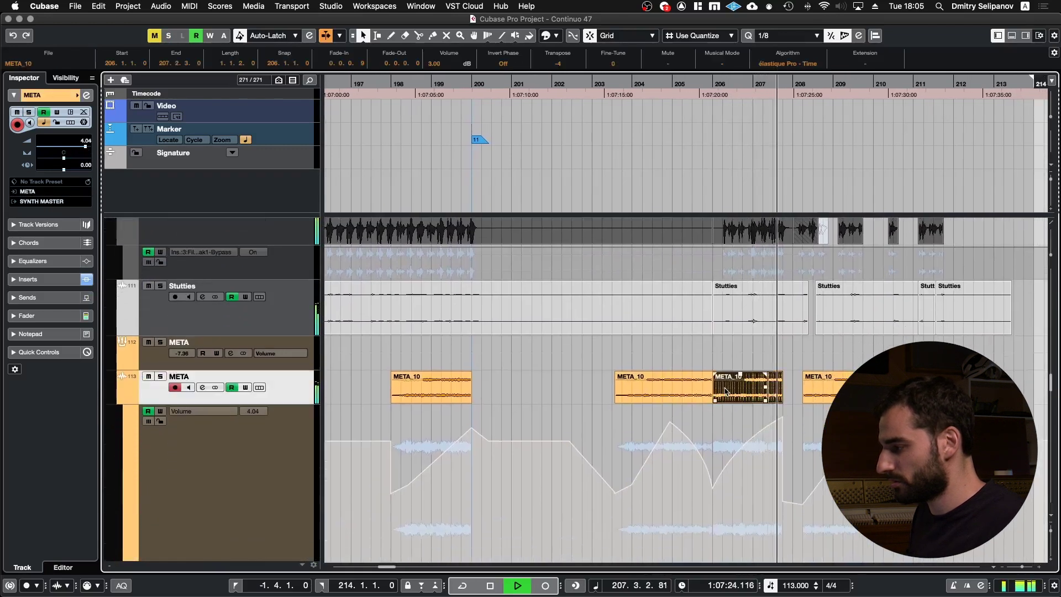
key(space)
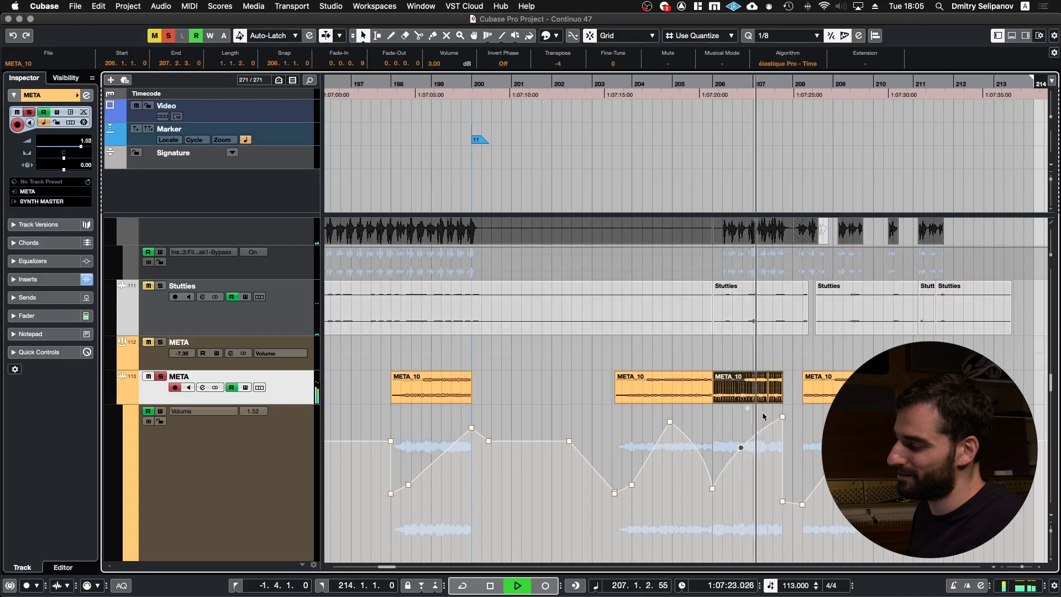
key(space)
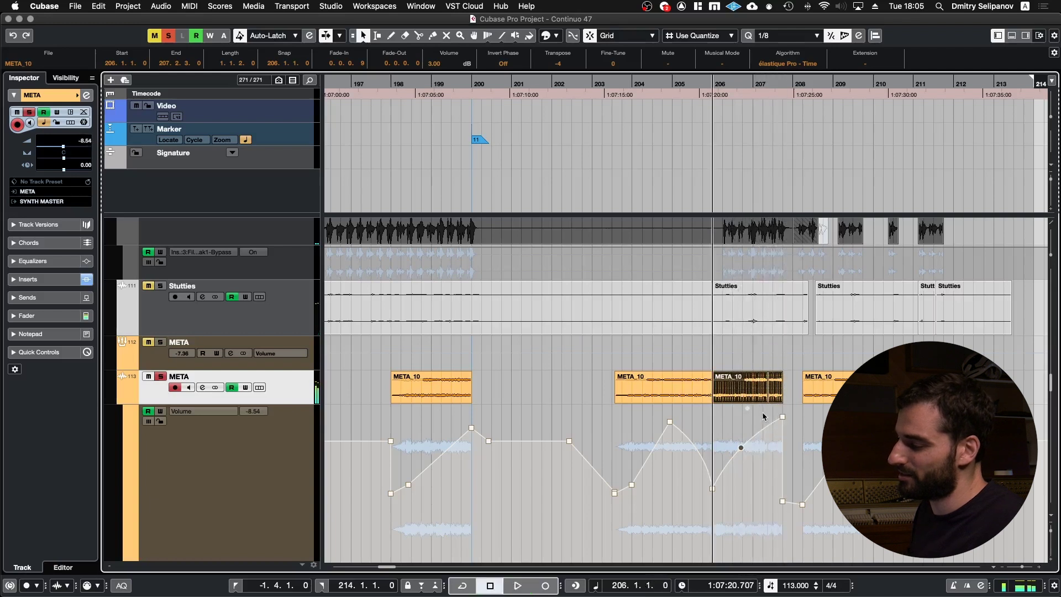
Clear the META solo, play the full mix from bar 206, and briefly view the META channel's inserts and equalizer
key(space)
key(e)
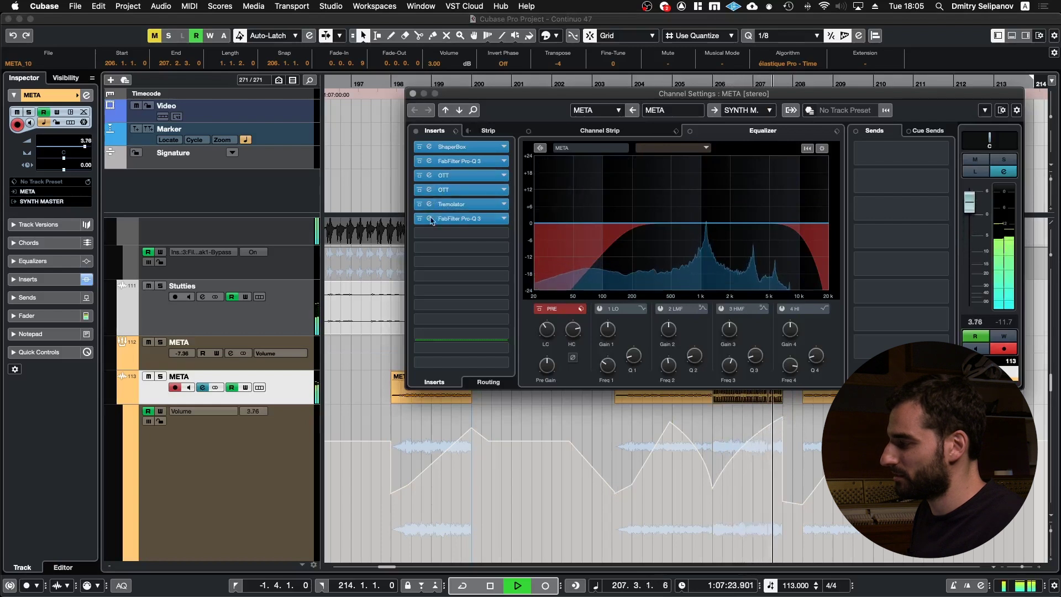
key(e)
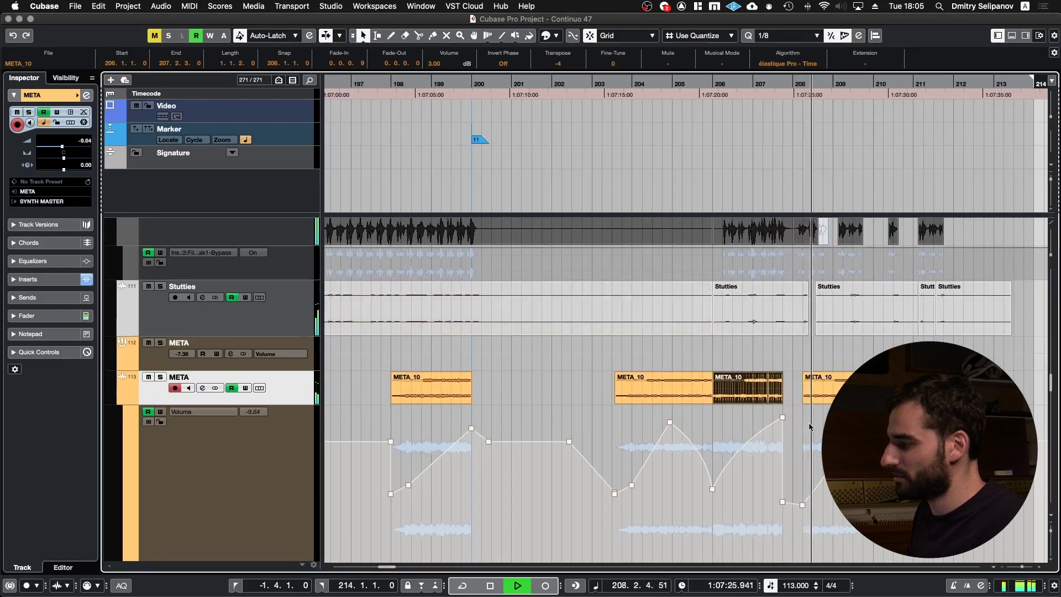
Stop playback and place the playhead at bar 207.3 just before the gap in the Piano folder's events near bar 208
scroll(810, 425, up, 6)
key(space)
key(KP_Add)
key(KP_Add)
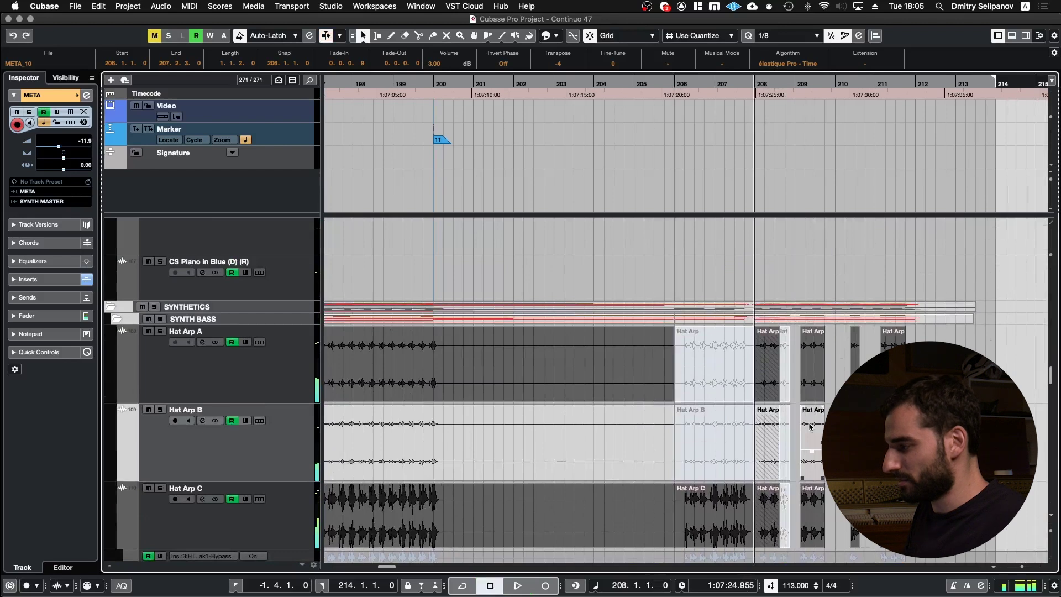
scroll(810, 427, up, 20)
scroll(810, 427, up, 15)
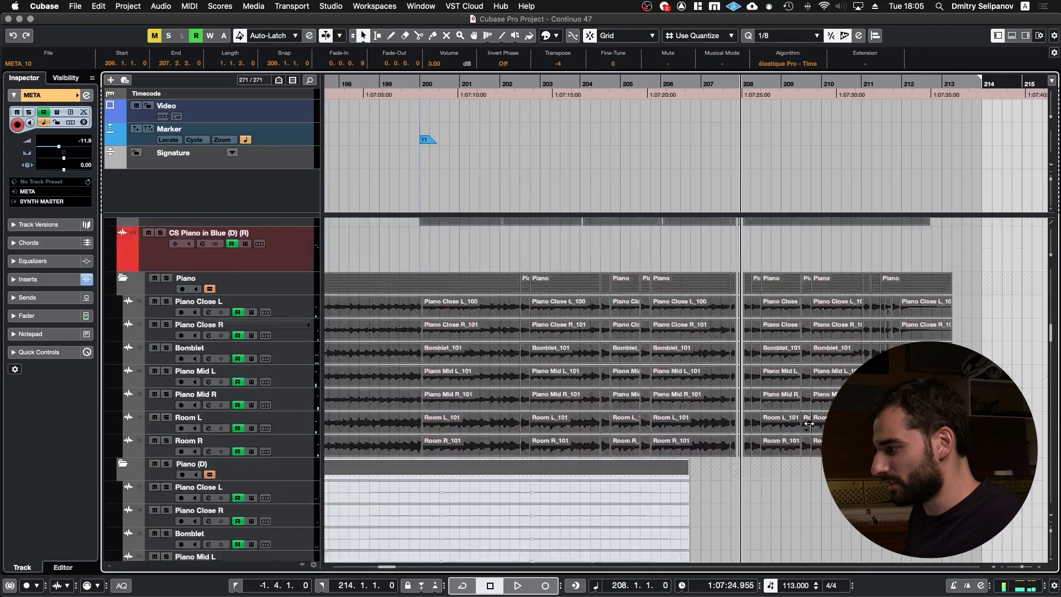
scroll(807, 426, down, 6)
scroll(768, 380, up, 5)
scroll(768, 380, up, 2)
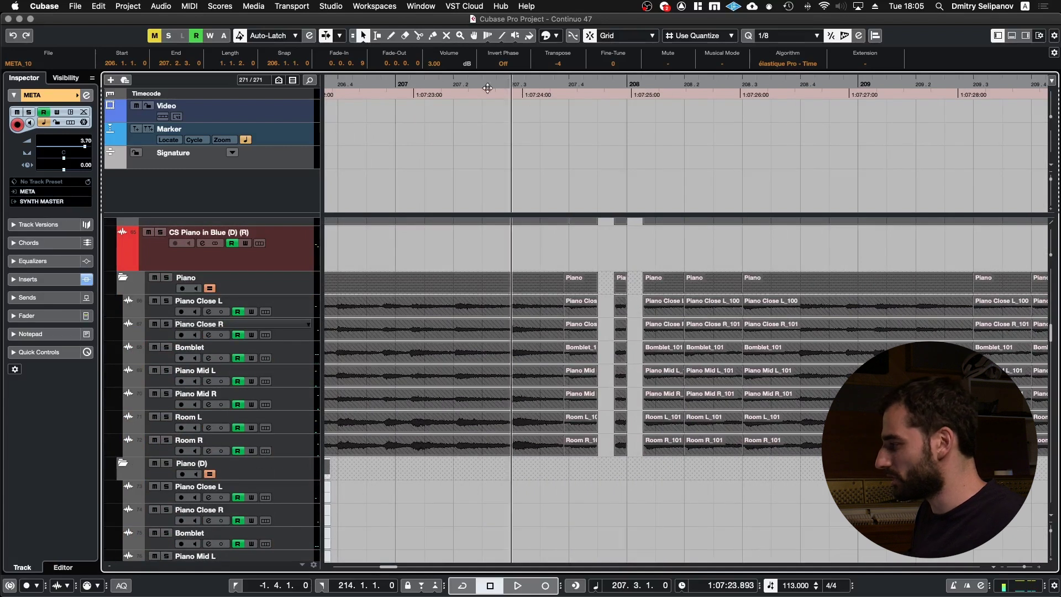
Solo the Piano folder, audition the gap near bar 208, and replay it with CS Piano in Blue (D) (R) 02 also soloed
click(249, 285)
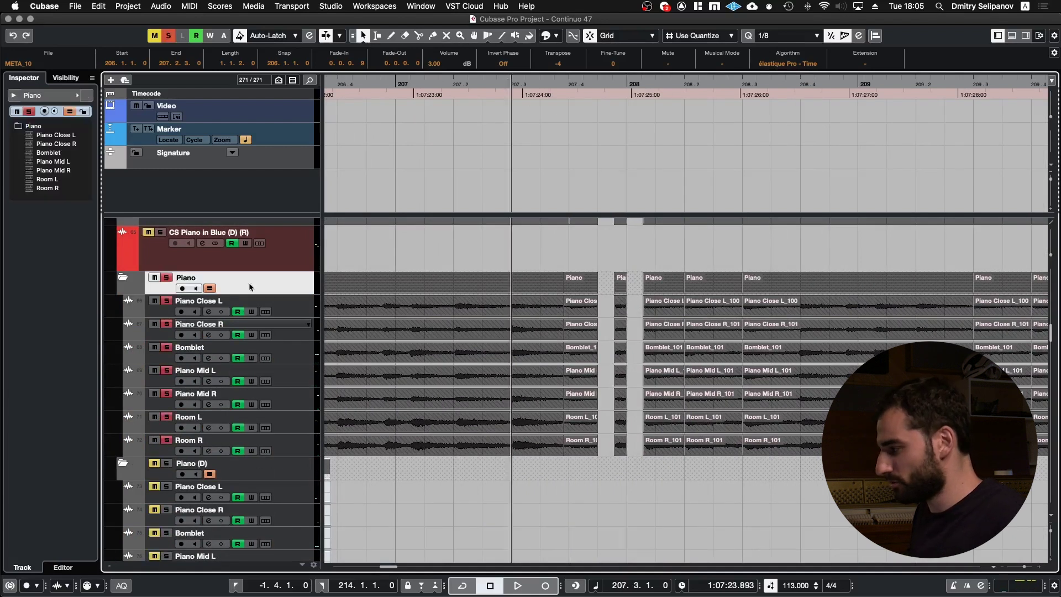
key(space)
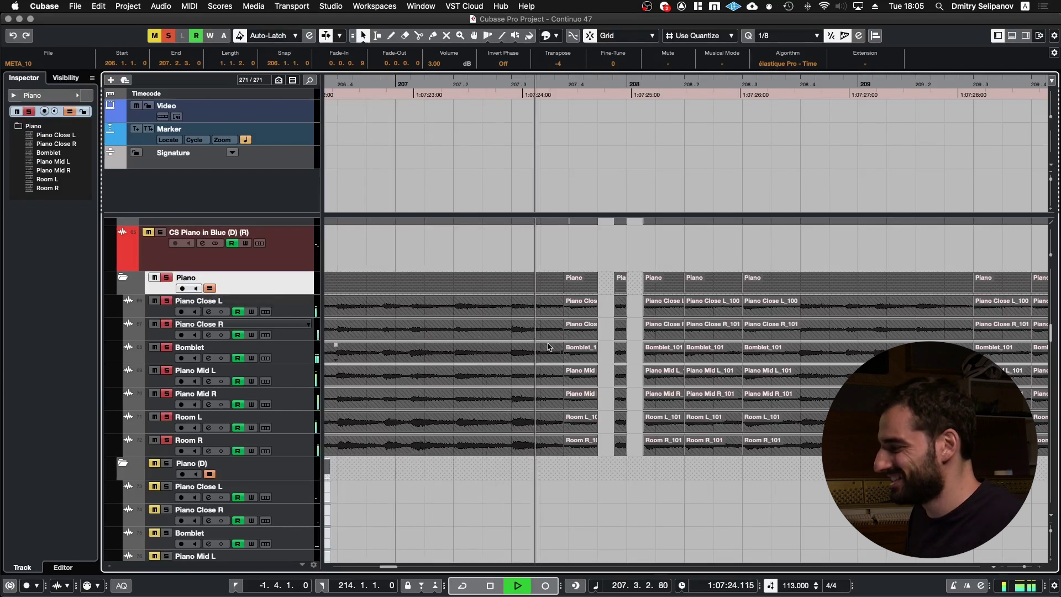
scroll(549, 346, up, 5)
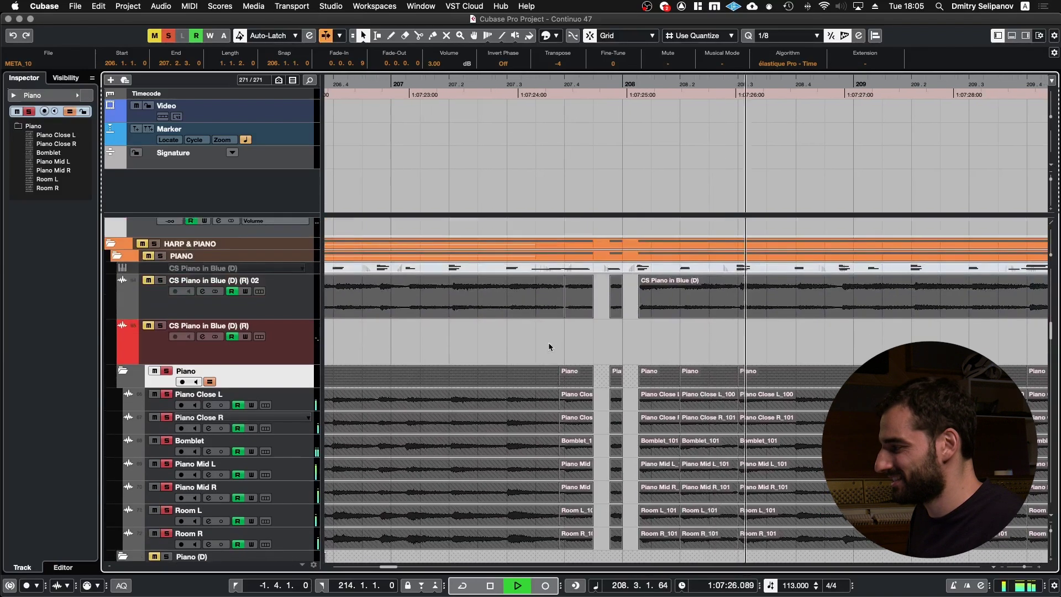
key(space)
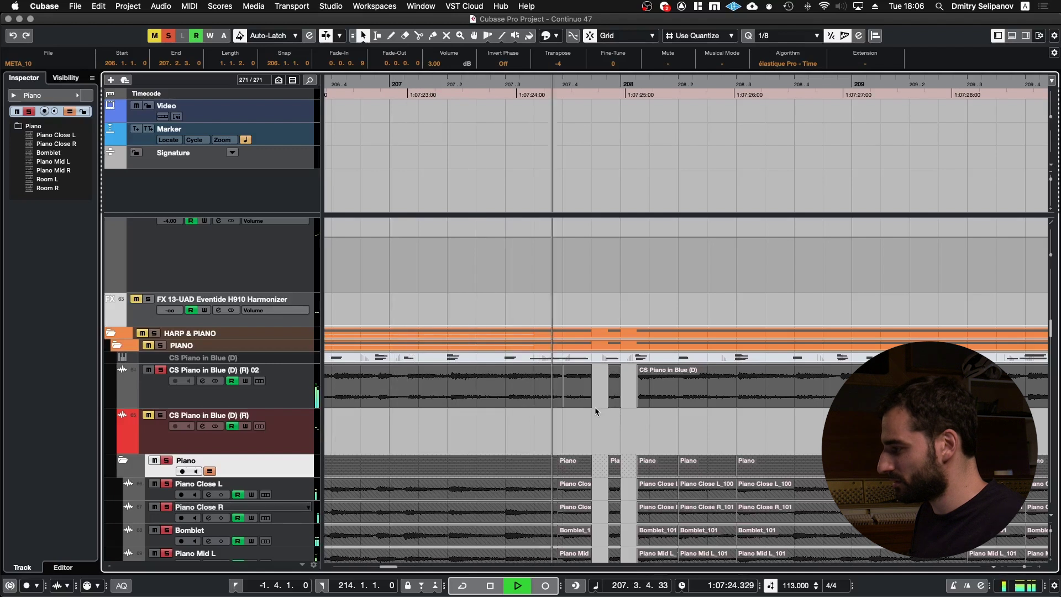
key(space)
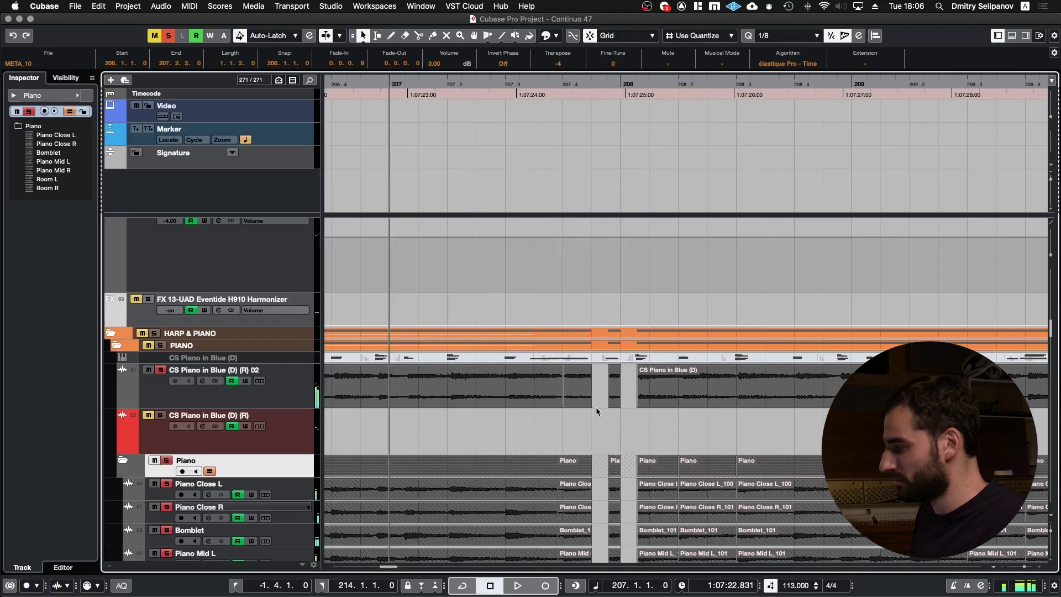
Replace the Piano folder solo with Kick (D) and Battery 4 01, and audition both kick tracks from bar 207
scroll(596, 411, down, 20)
scroll(596, 411, up, 20)
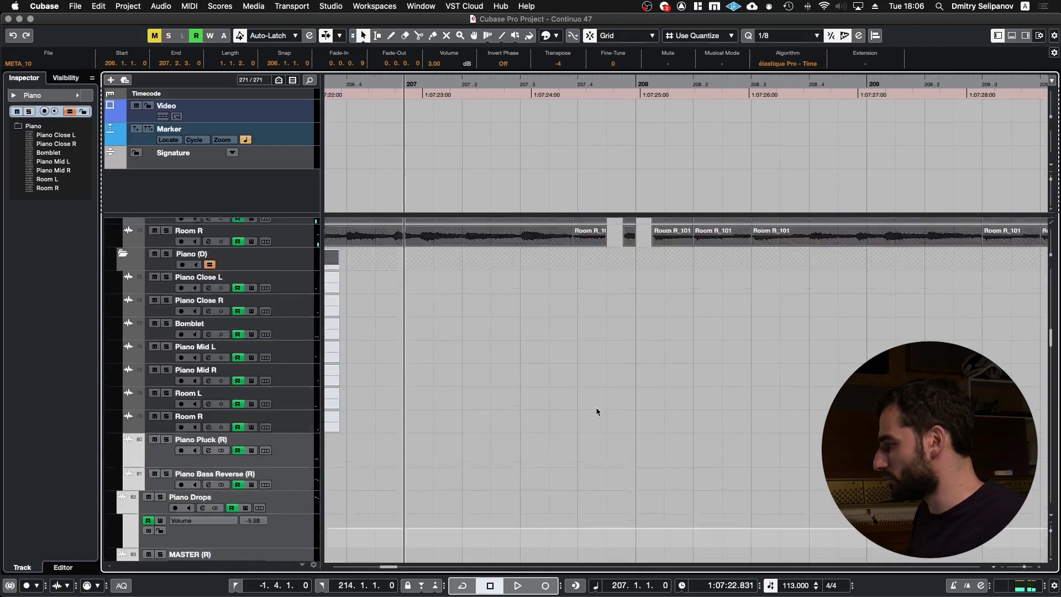
scroll(725, 412, down, 2)
key(s)
scroll(583, 416, down, 12)
scroll(581, 413, down, 15)
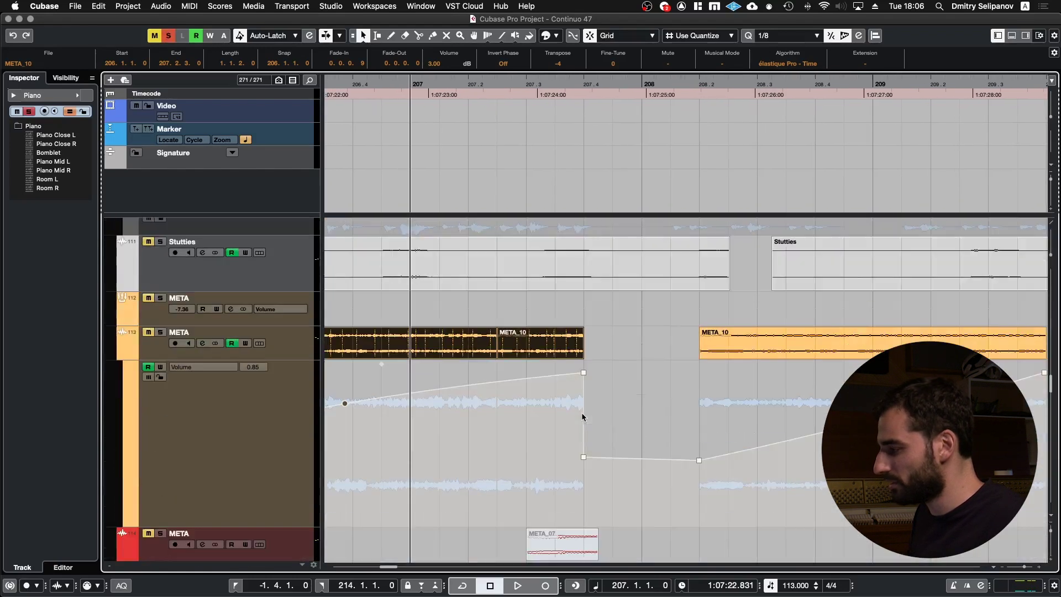
scroll(581, 412, down, 15)
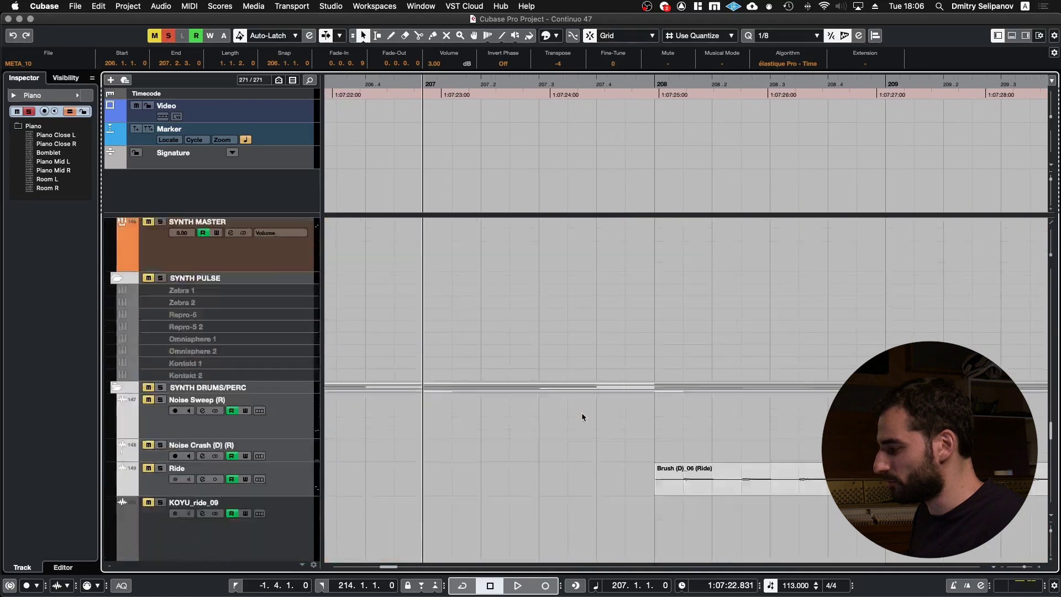
scroll(586, 440, down, 15)
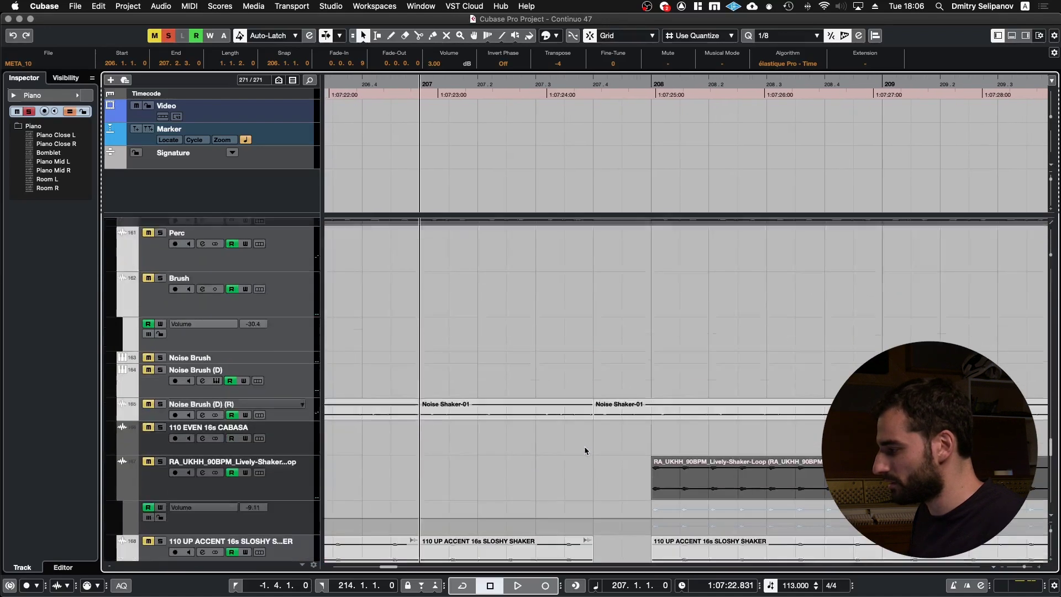
scroll(585, 451, down, 10)
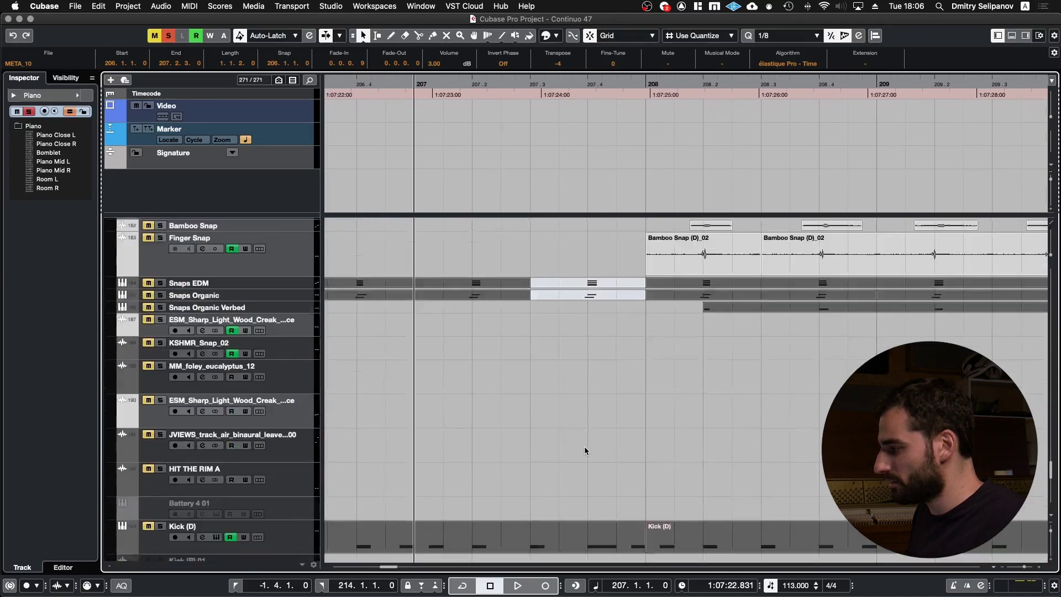
click(269, 326)
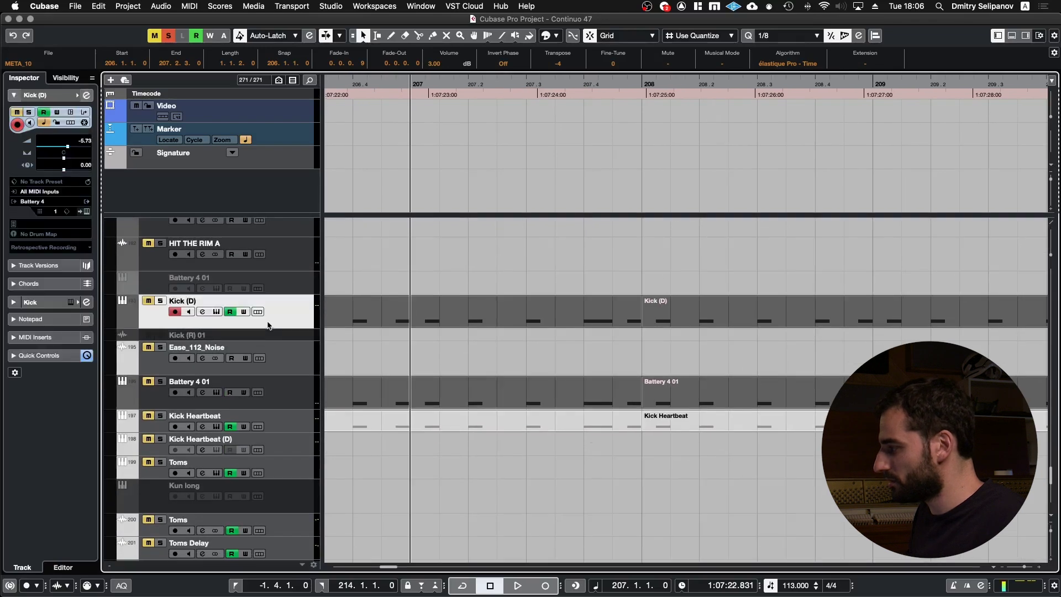
click(283, 393)
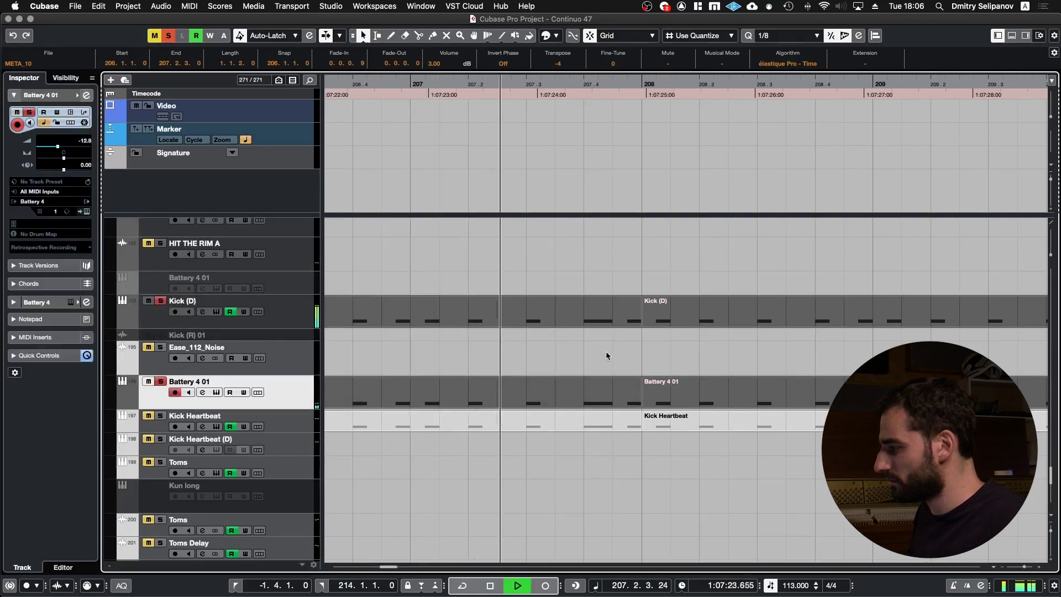
Clear the kick solos and play the full mix from bar 207 into bar 208, then stop playback
scroll(607, 355, down, 2)
key(space)
key(space)
key(space)
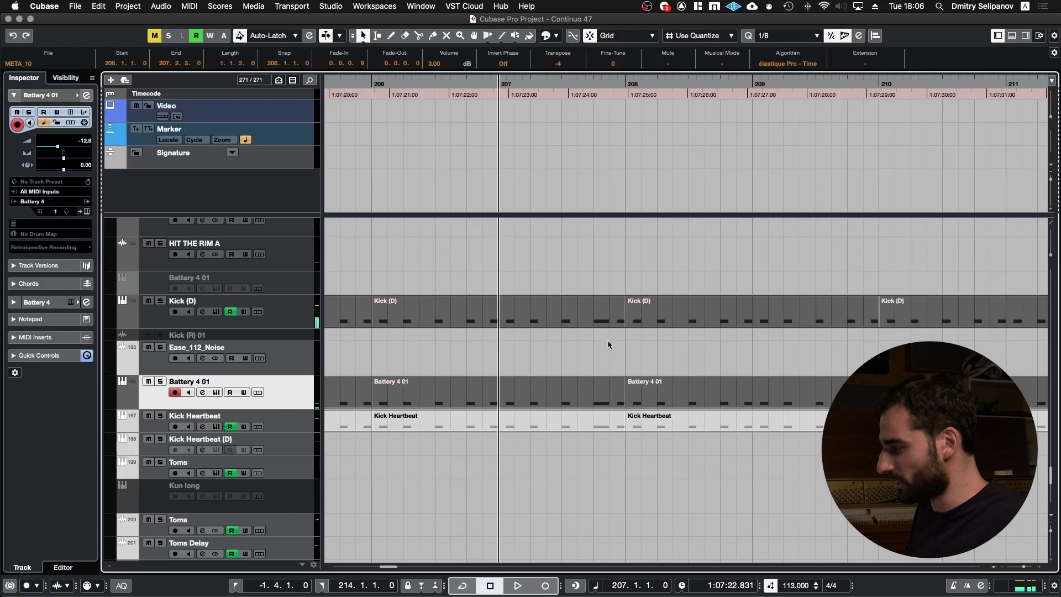
click(550, 413)
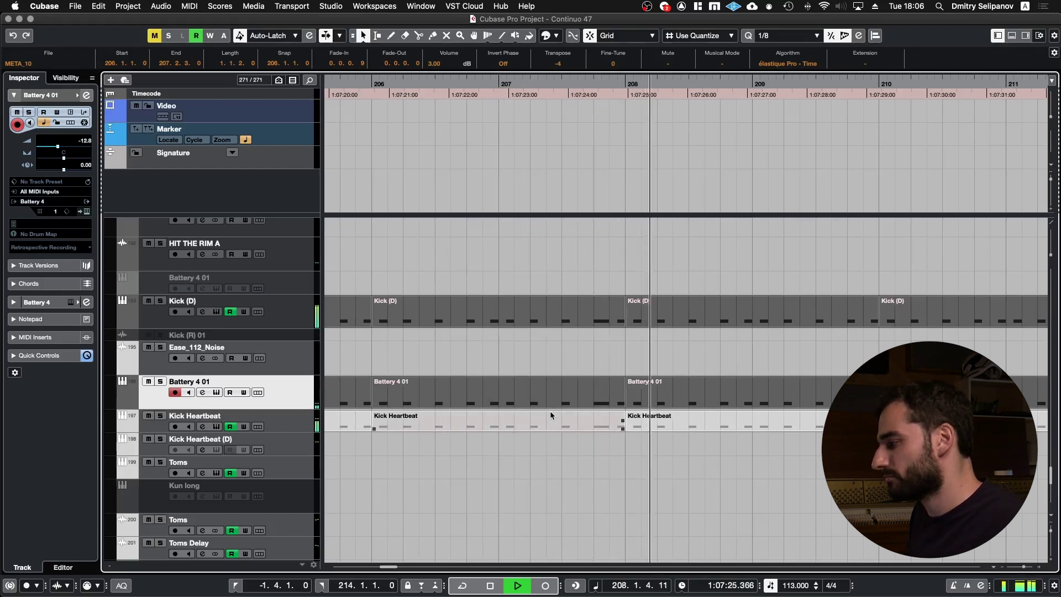
key(space)
Examine the event gaps before bar 208 from the percussion up to the META tracks while replaying the full mix from bar 207
scroll(550, 410, up, 10)
scroll(550, 412, up, 10)
scroll(550, 410, right, 2)
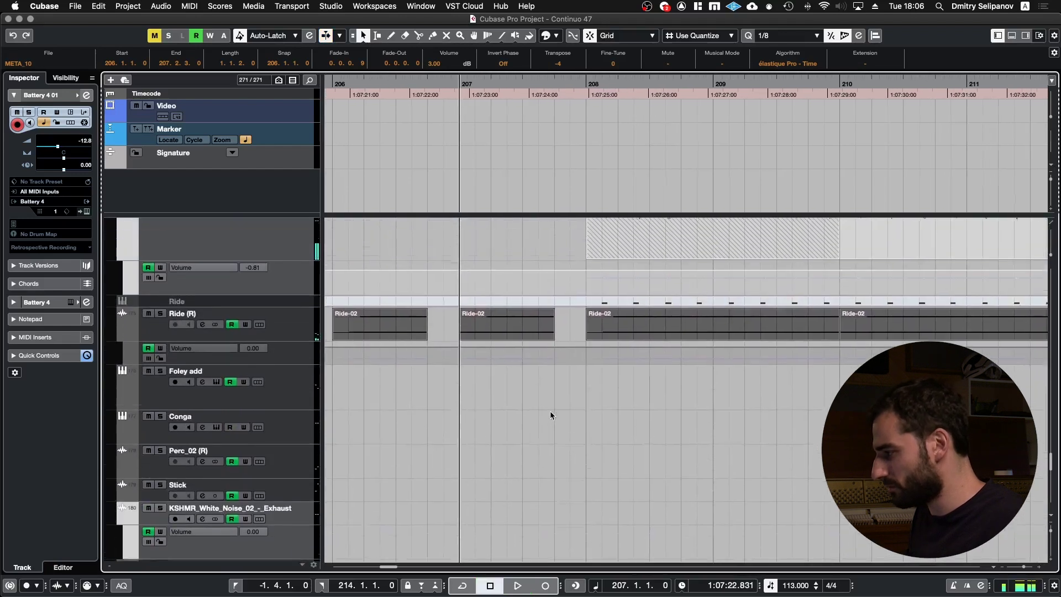
scroll(553, 398, up, 15)
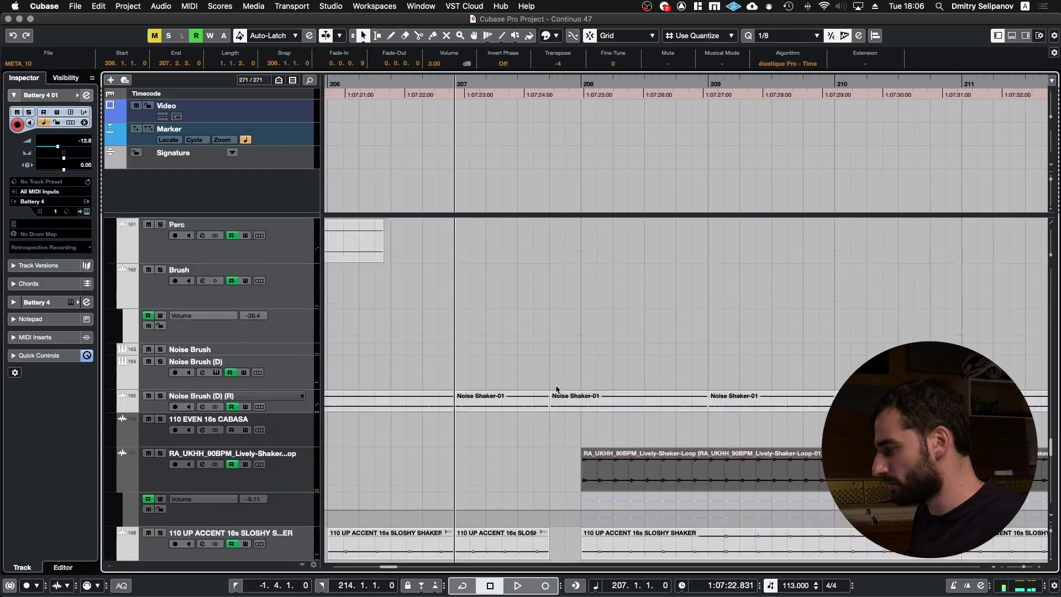
scroll(556, 389, up, 10)
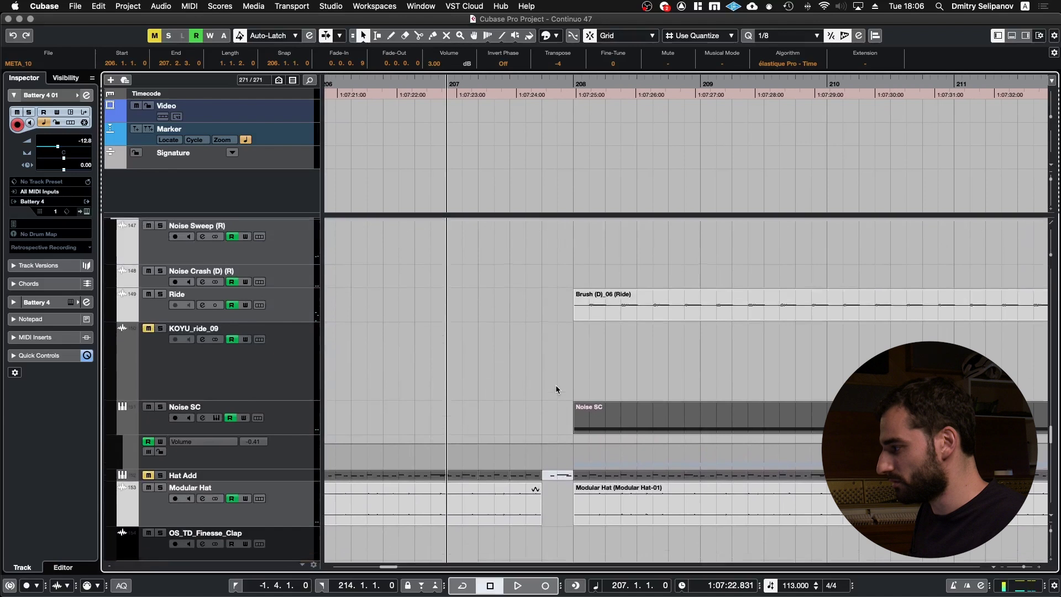
key(space)
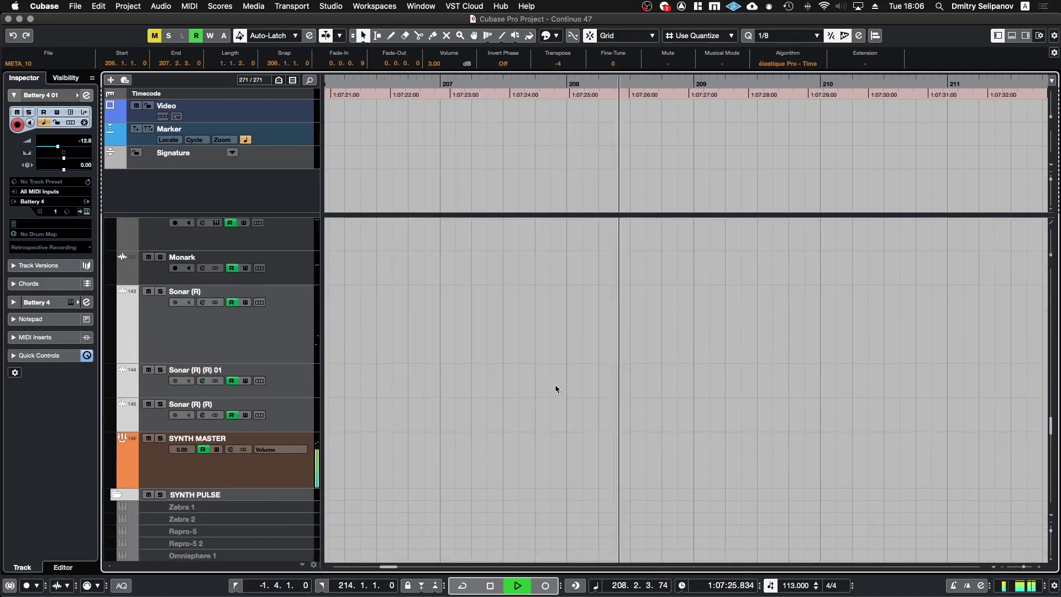
scroll(556, 389, up, 5)
scroll(556, 389, up, 10)
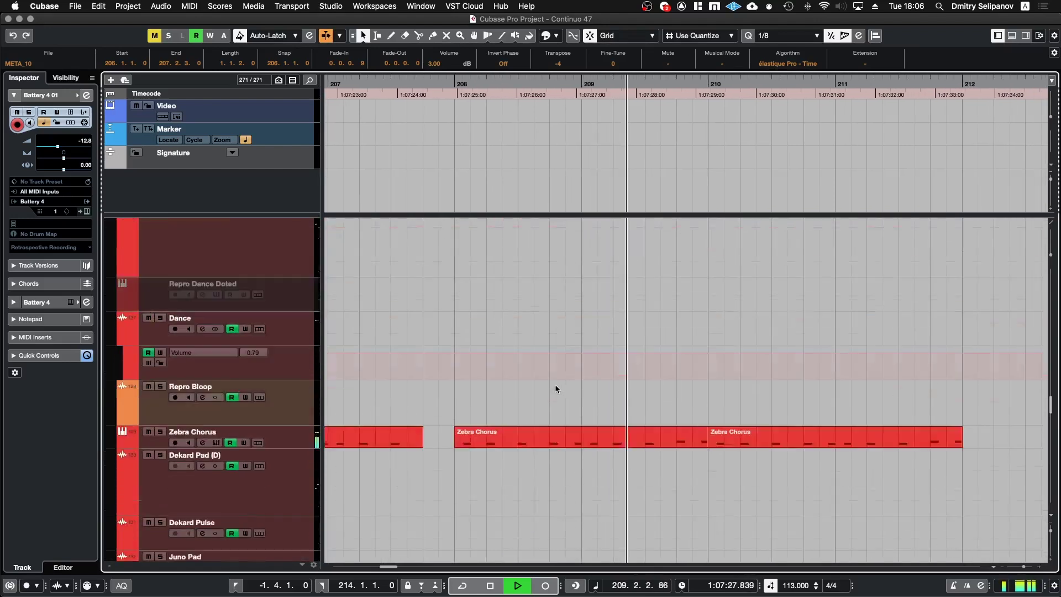
scroll(556, 389, up, 10)
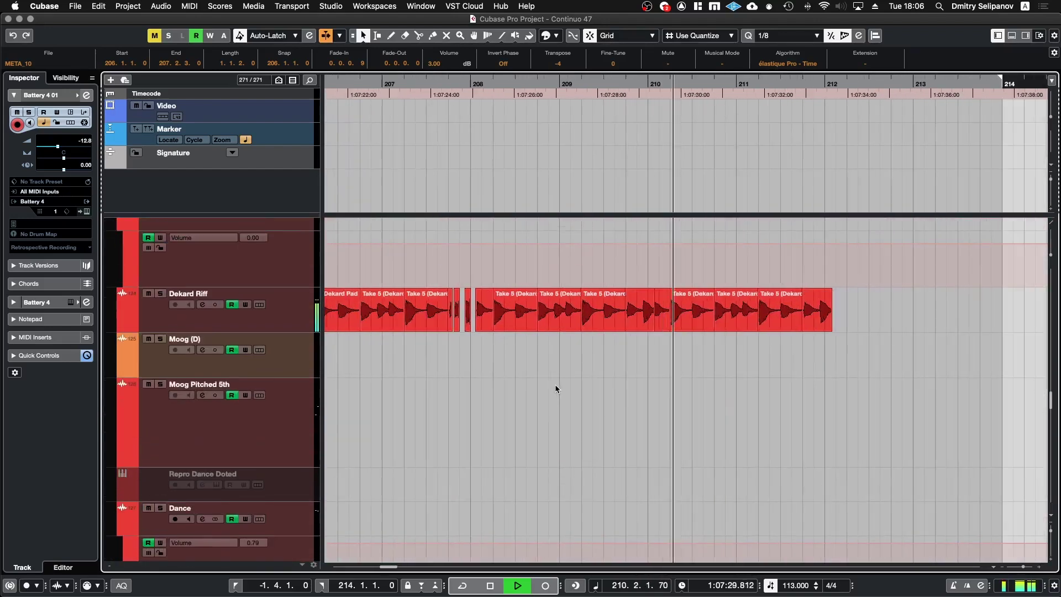
scroll(555, 386, up, 8)
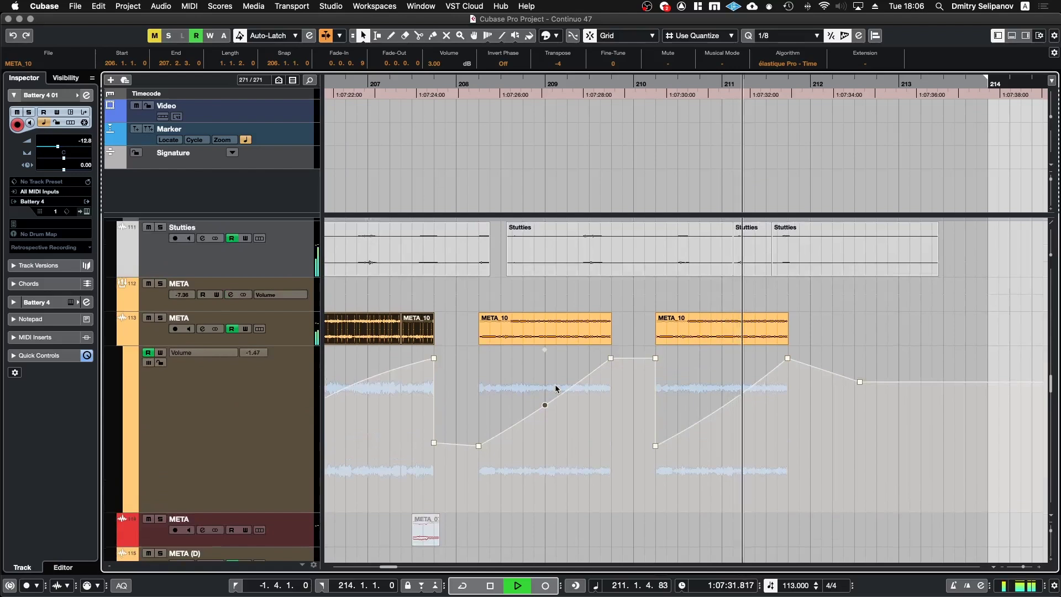